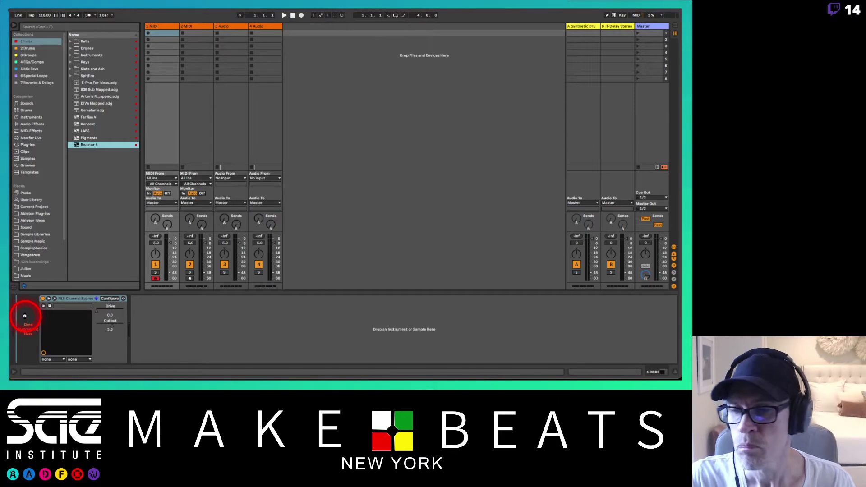
Load Reaktor 6 onto the first MIDI track, delete the NLS Channel Stereo device, and move the plug-in window clear of the browser.
drag(25, 316, 25, 316)
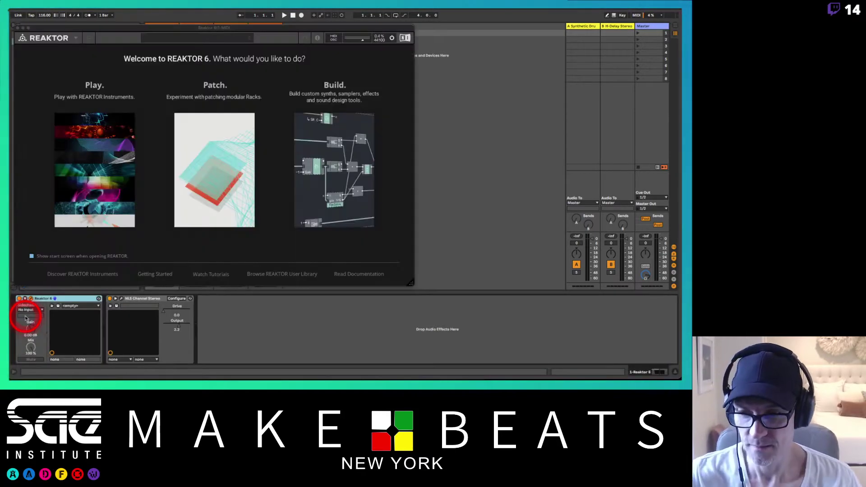
click(154, 298)
key(Delete)
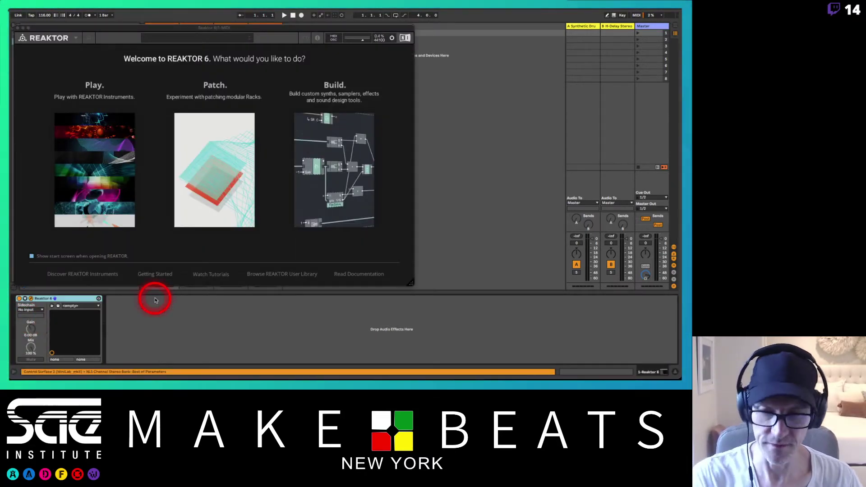
drag(149, 28, 255, 30)
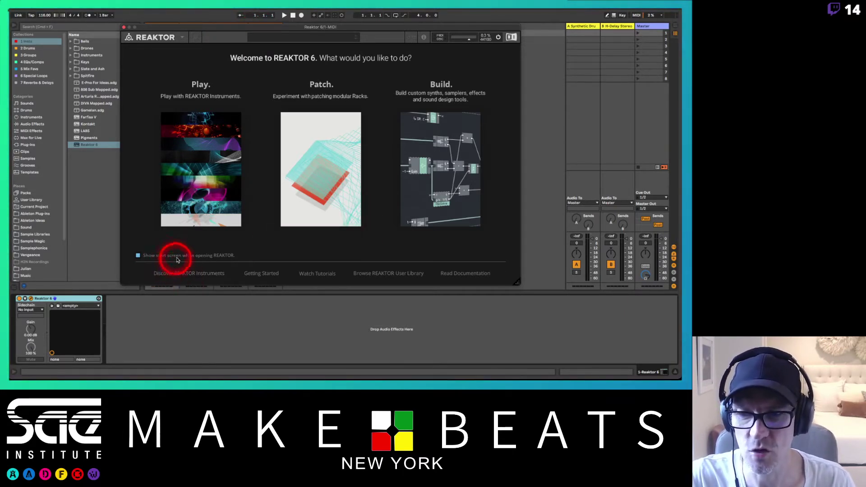
Open Reaktor's preferences and show the General settings.
click(182, 38)
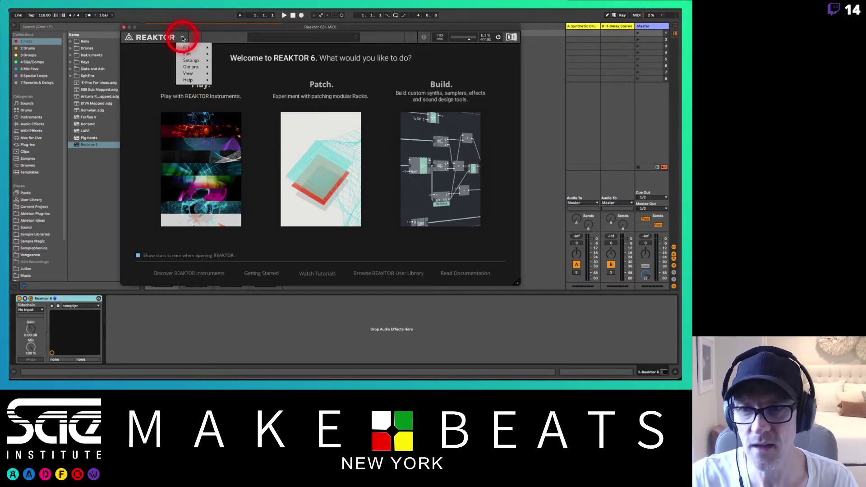
click(190, 61)
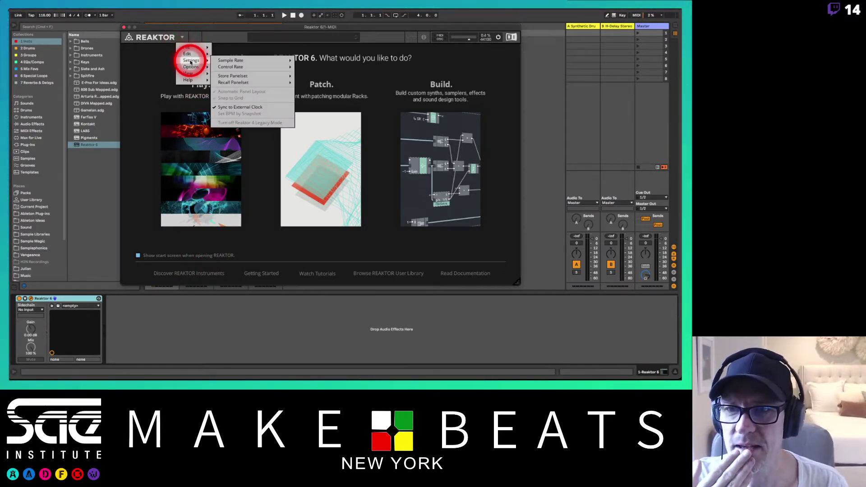
click(191, 67)
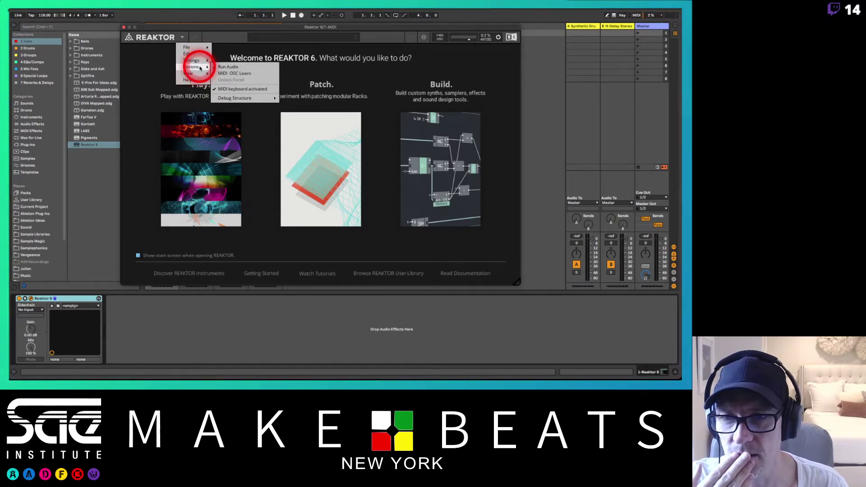
click(197, 61)
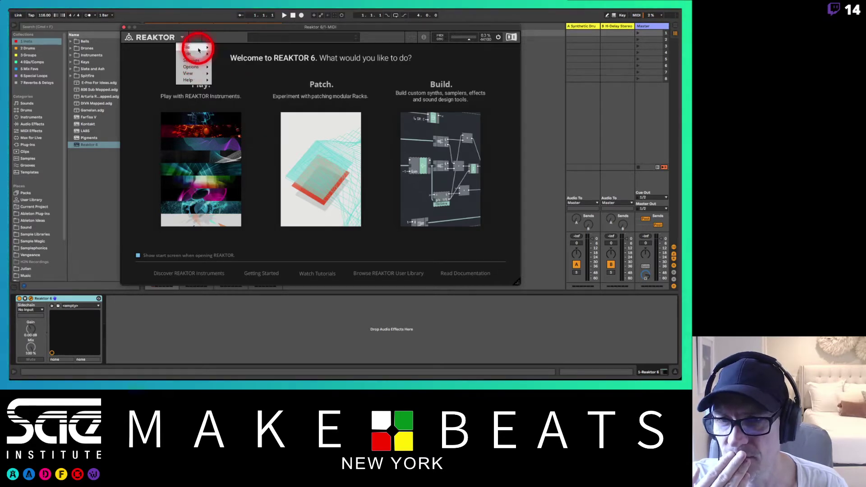
click(198, 48)
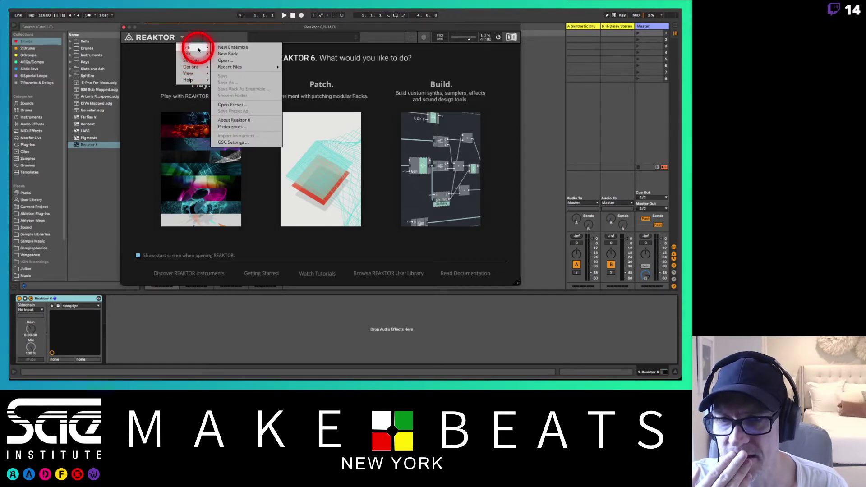
click(240, 127)
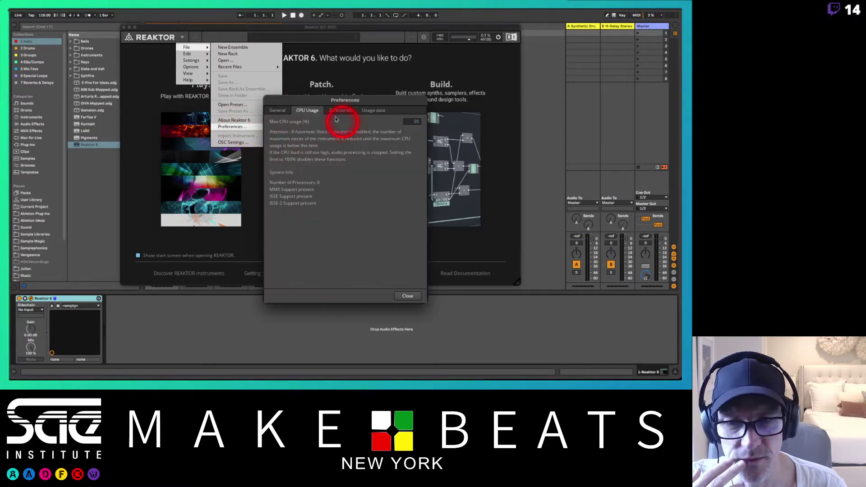
click(281, 111)
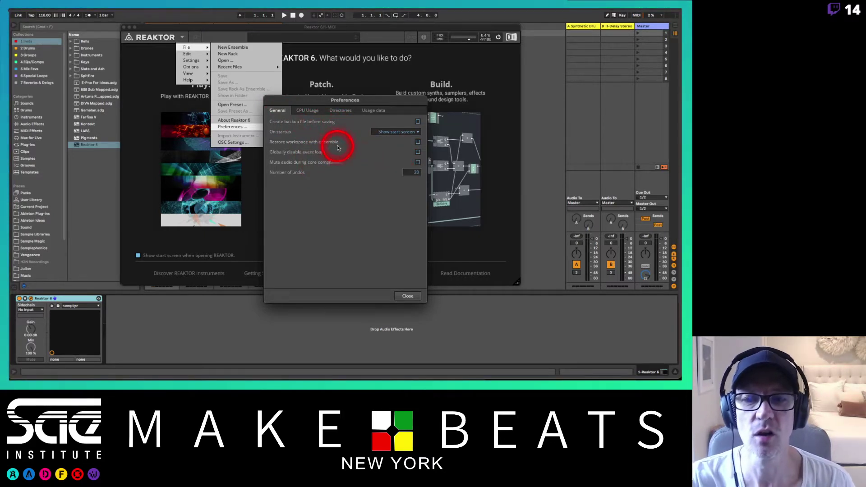
Examine the startup choices, the backup-before-saving option and the CPU usage settings in Reaktor's preferences.
click(399, 132)
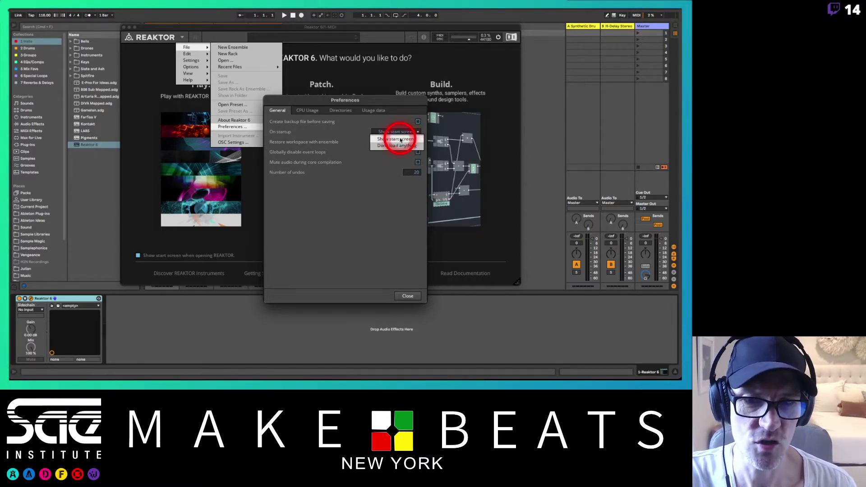
click(397, 126)
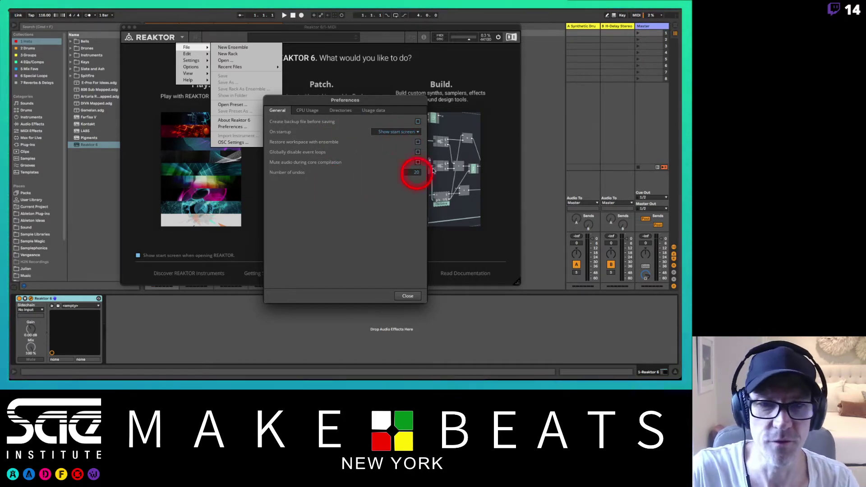
click(417, 121)
click(418, 122)
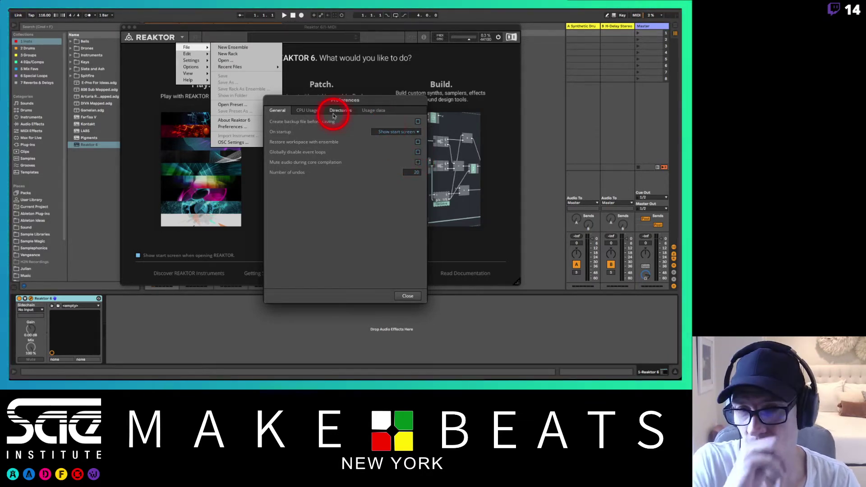
click(310, 111)
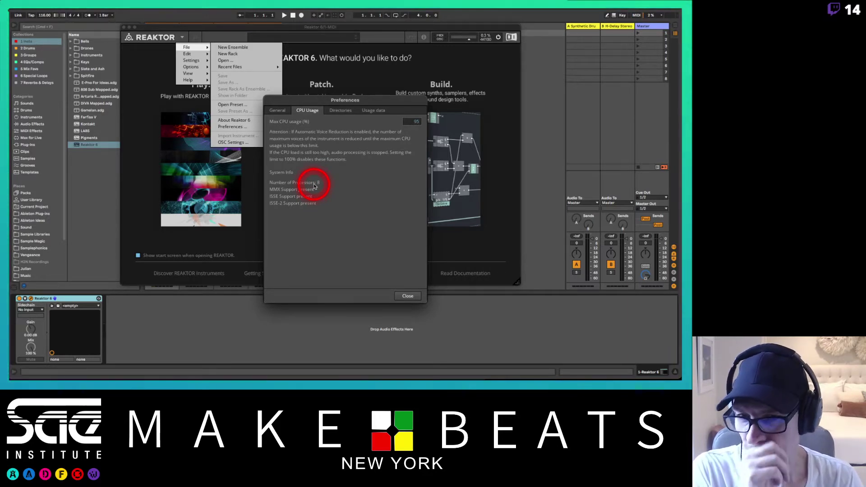
Set Reaktor's Factory Library directory to the Reaktor Factory Library folder in Users/Shared on the Zaphod drive.
click(340, 111)
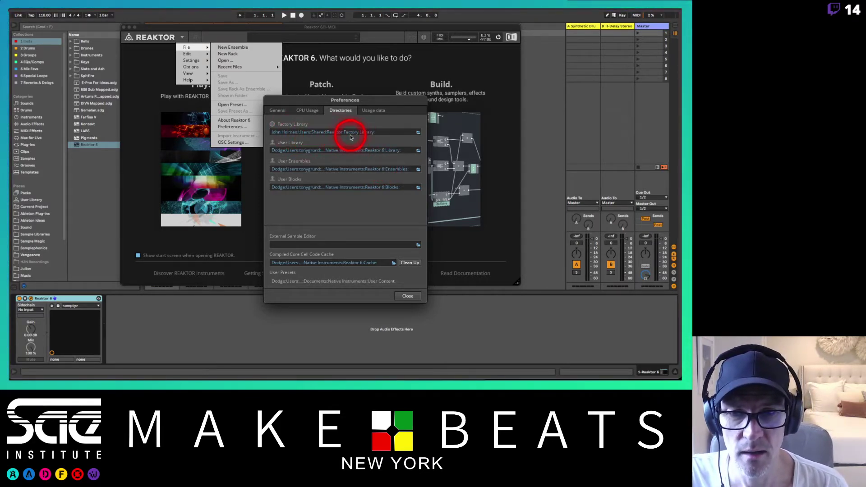
click(417, 133)
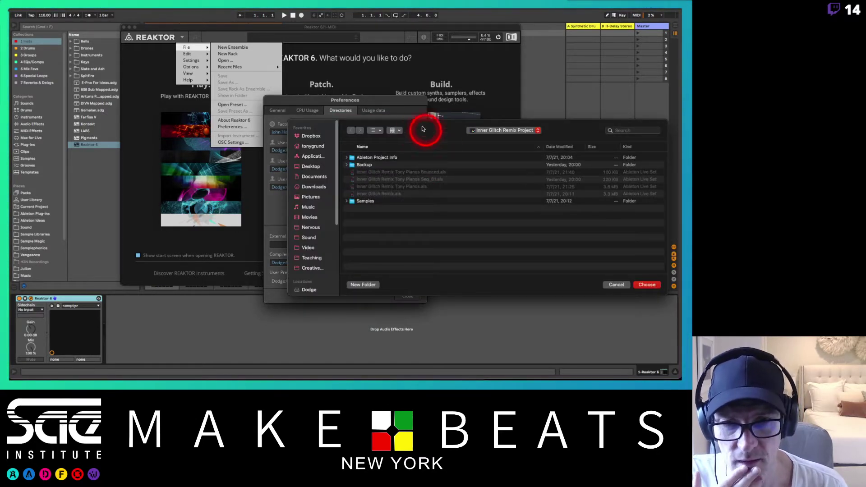
drag(420, 131, 387, 86)
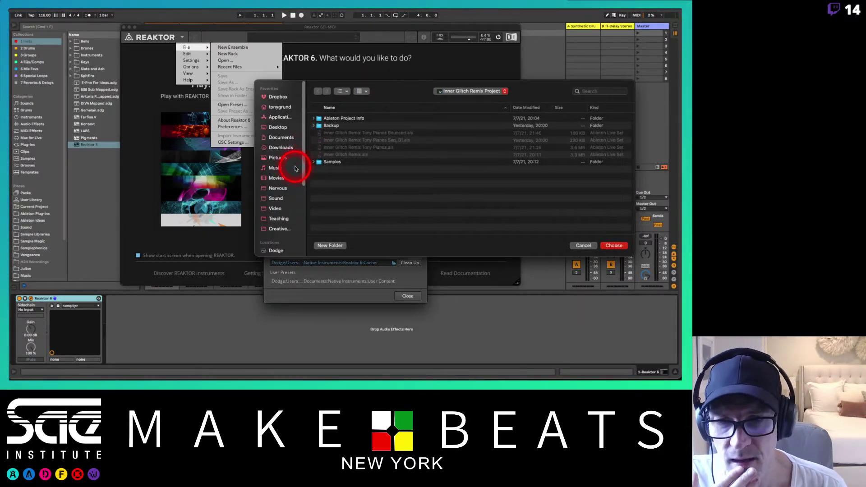
scroll(293, 165, down, 5)
click(274, 145)
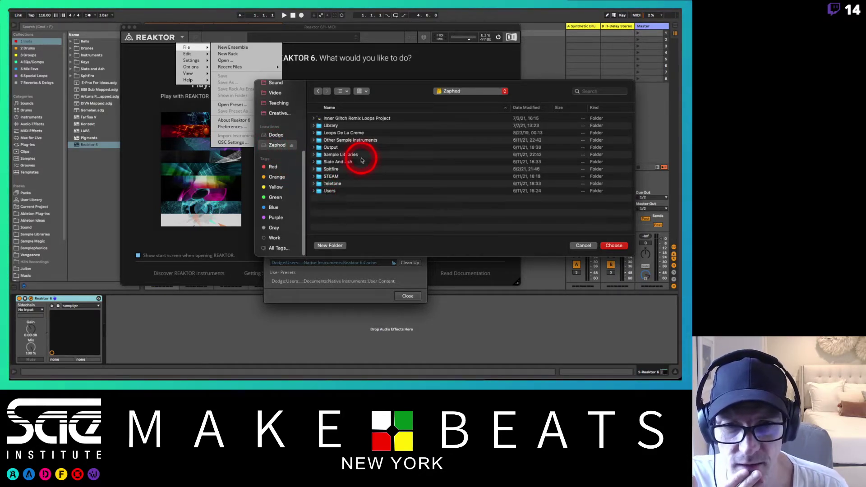
double_click(333, 191)
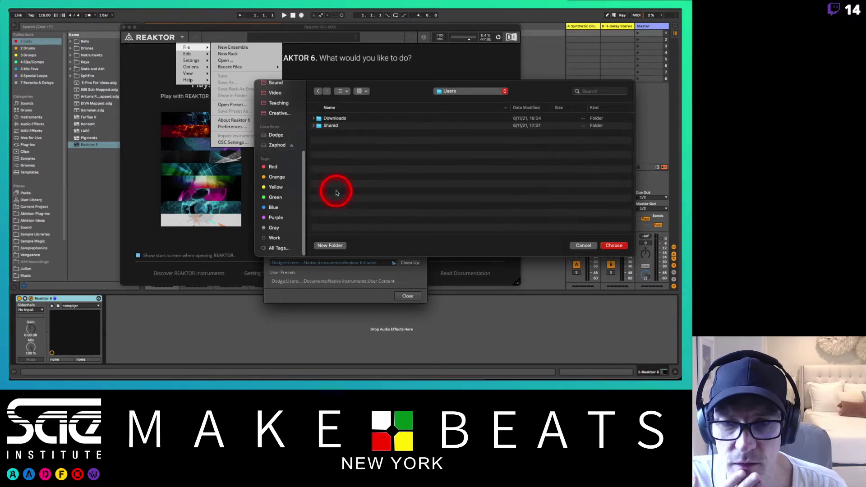
double_click(331, 125)
scroll(368, 126, down, 10)
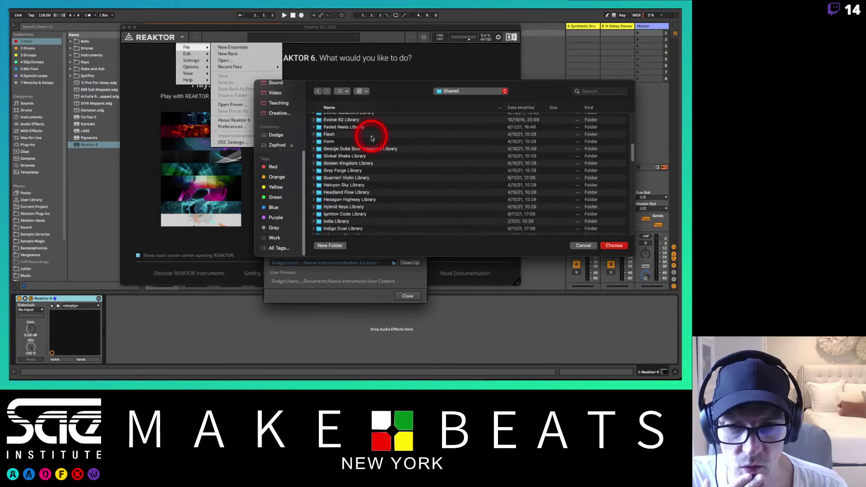
scroll(372, 138, down, 12)
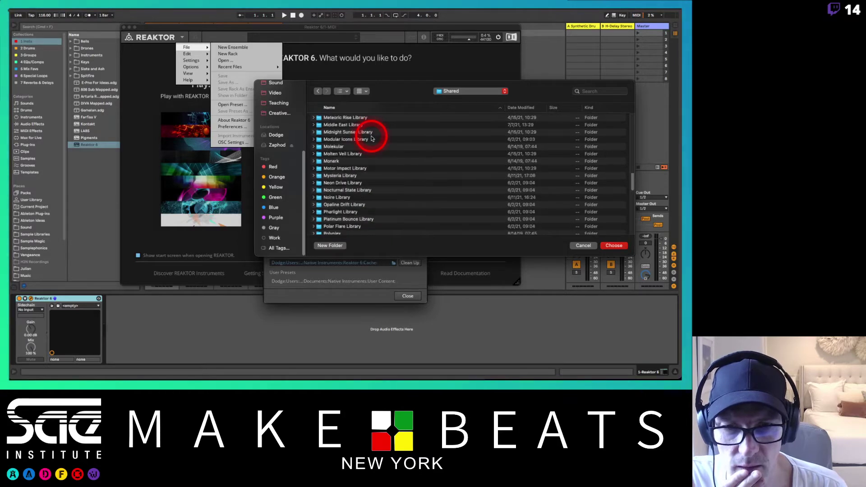
scroll(372, 138, down, 5)
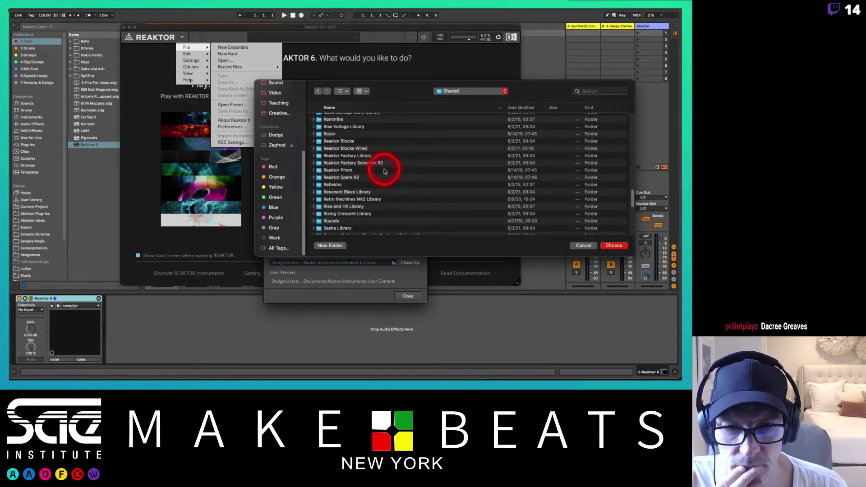
double_click(347, 155)
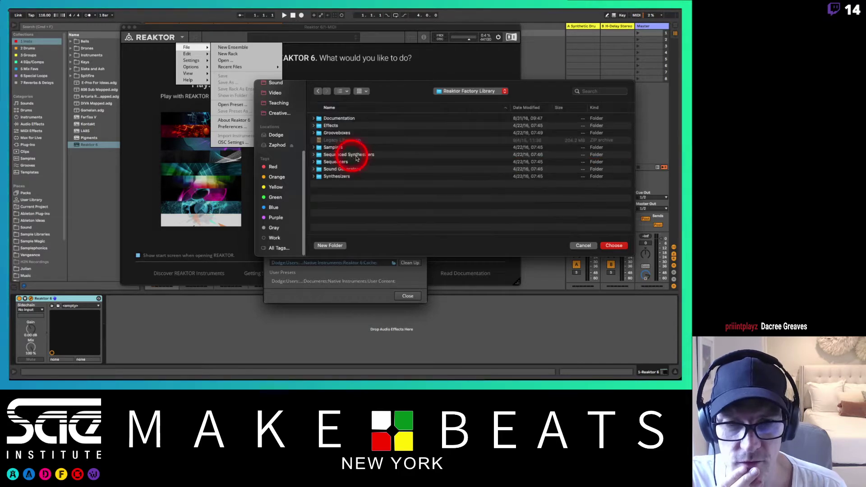
click(620, 246)
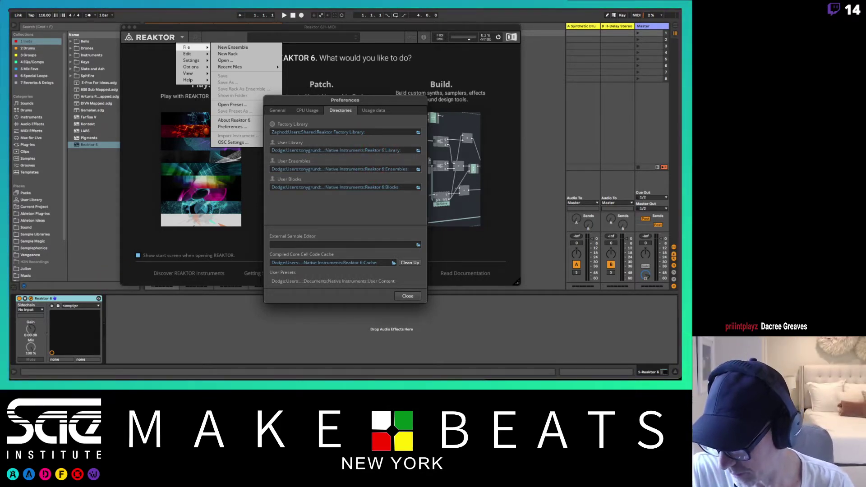
Examine the User Ensembles and Factory Library folders and the usage data setting, and close the preferences.
key(super+Tab)
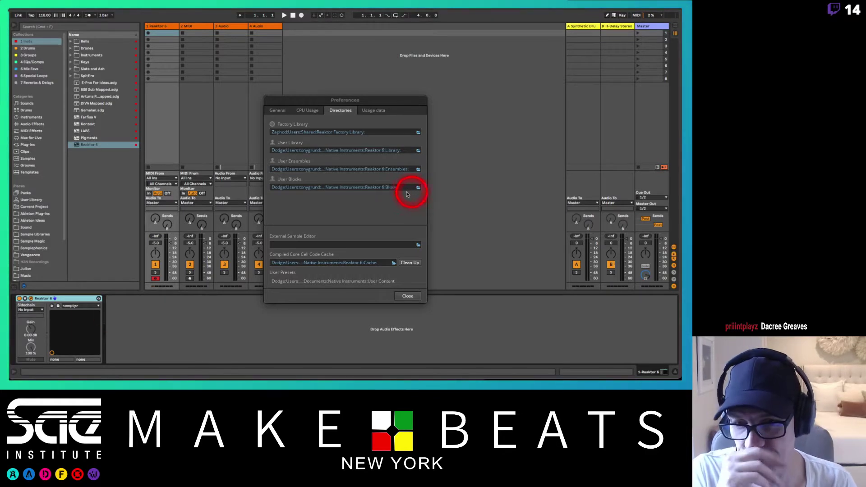
click(380, 210)
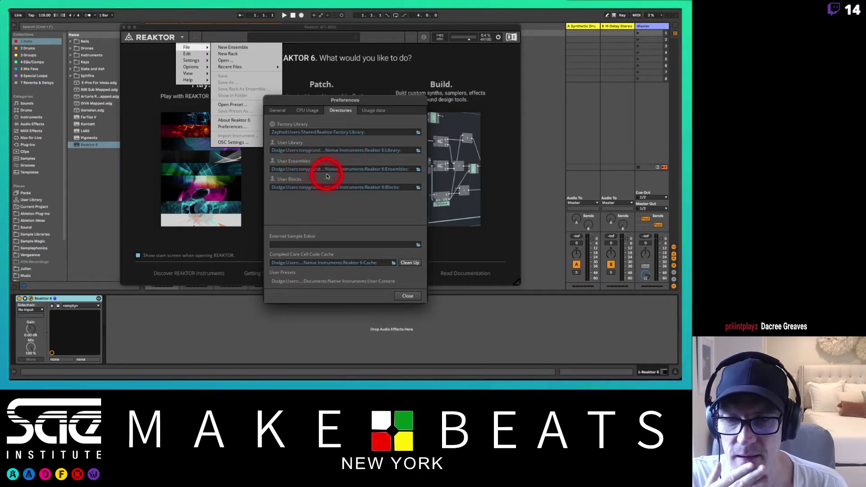
click(418, 170)
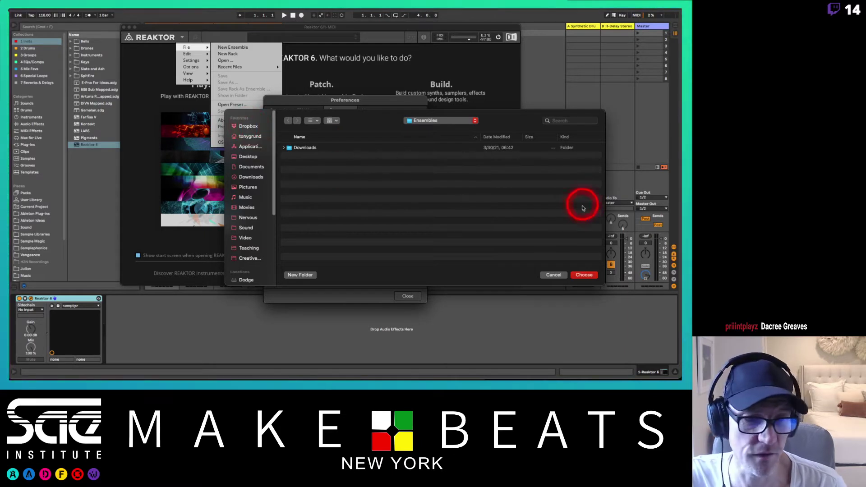
click(554, 274)
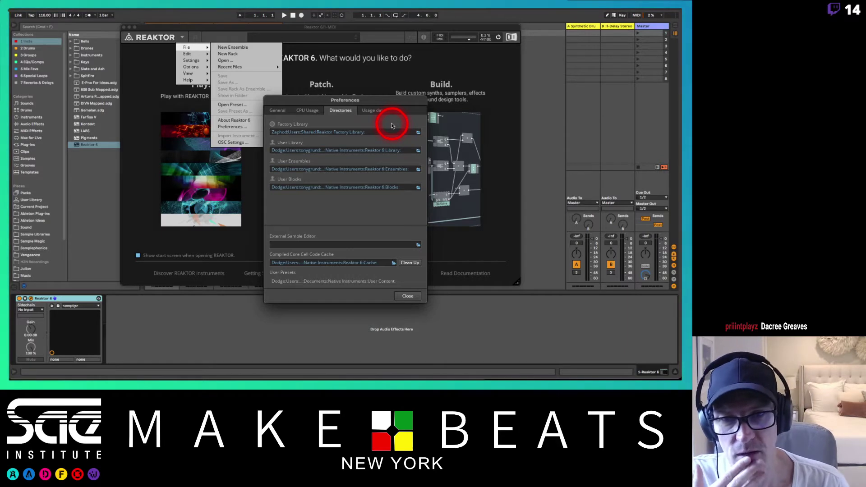
click(419, 133)
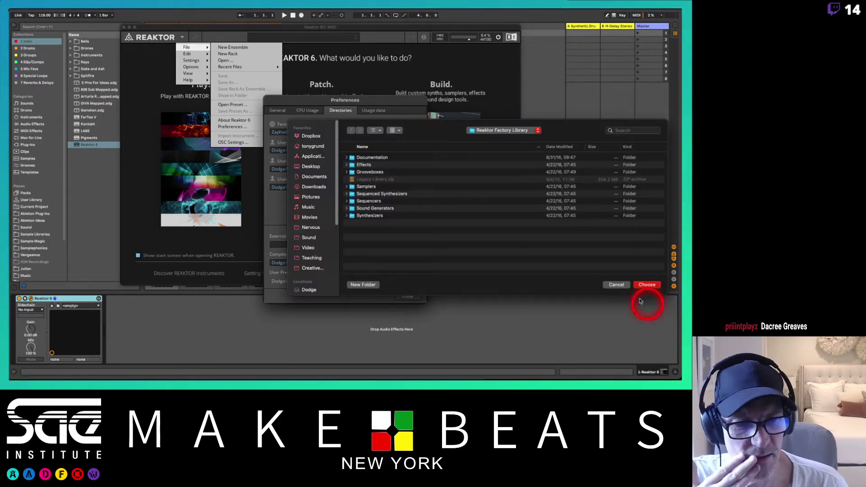
click(616, 285)
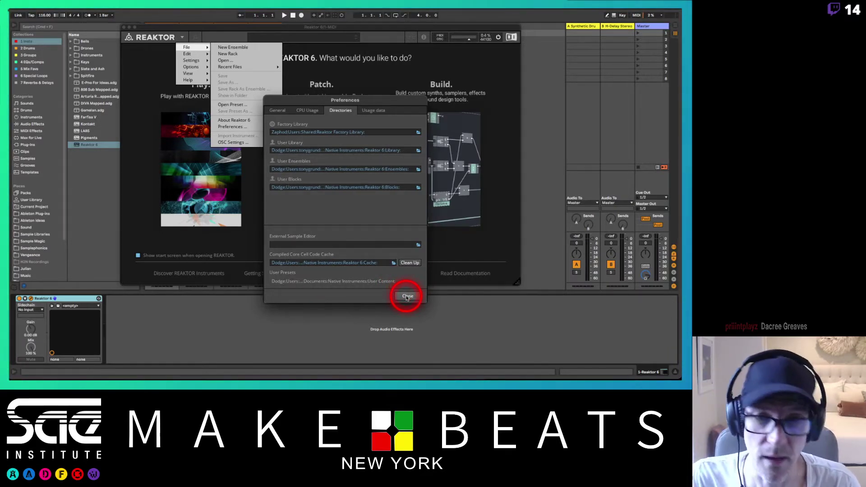
click(372, 110)
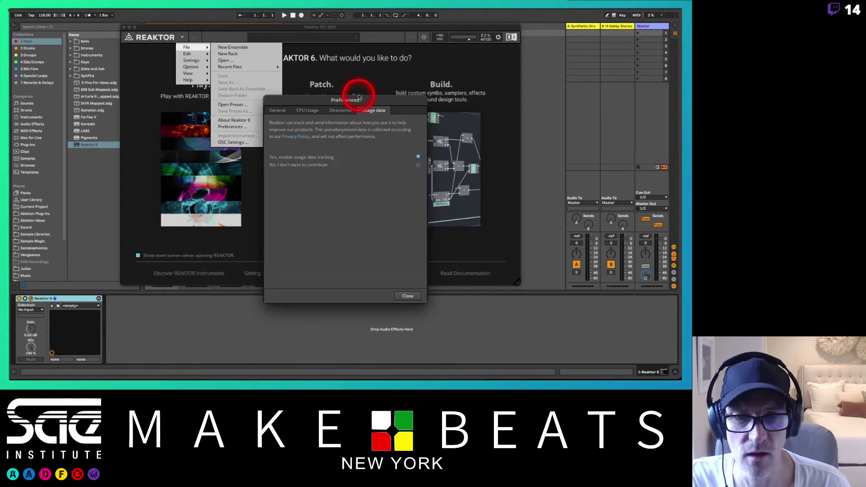
click(407, 296)
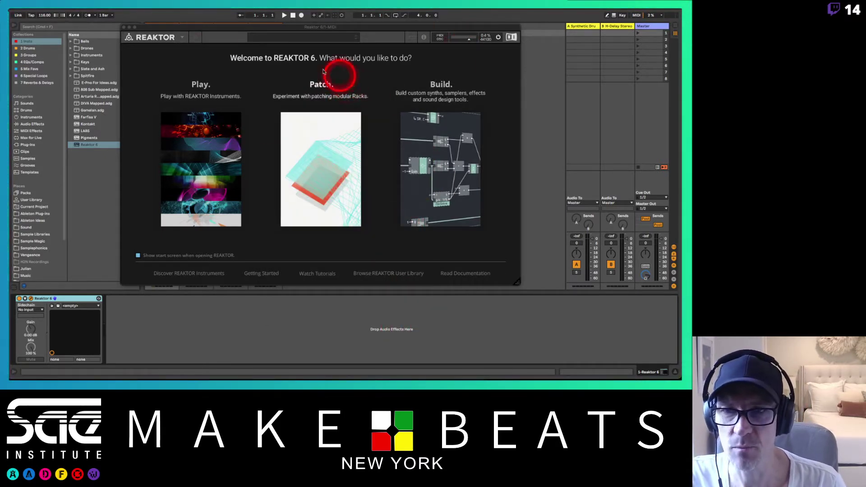
click(181, 38)
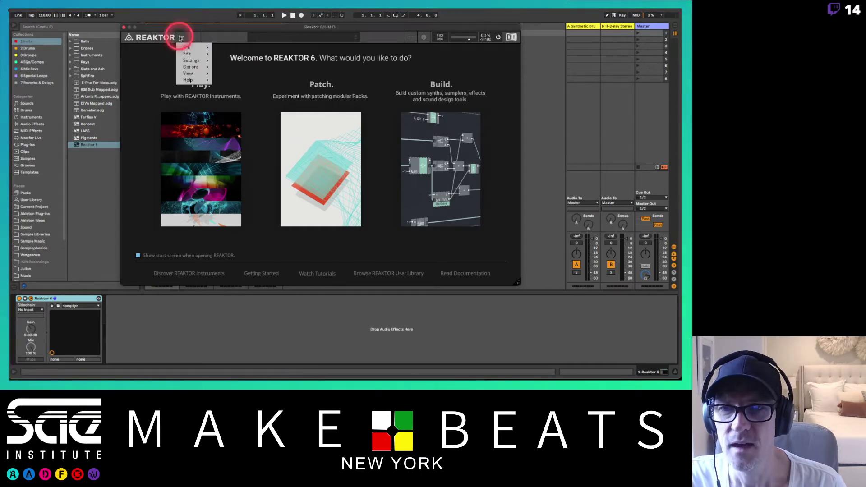
mouse_move(190, 55)
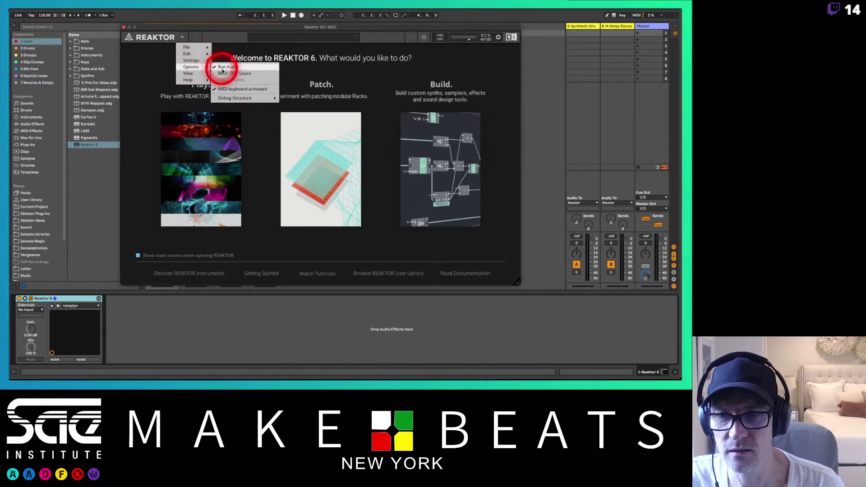
mouse_move(230, 63)
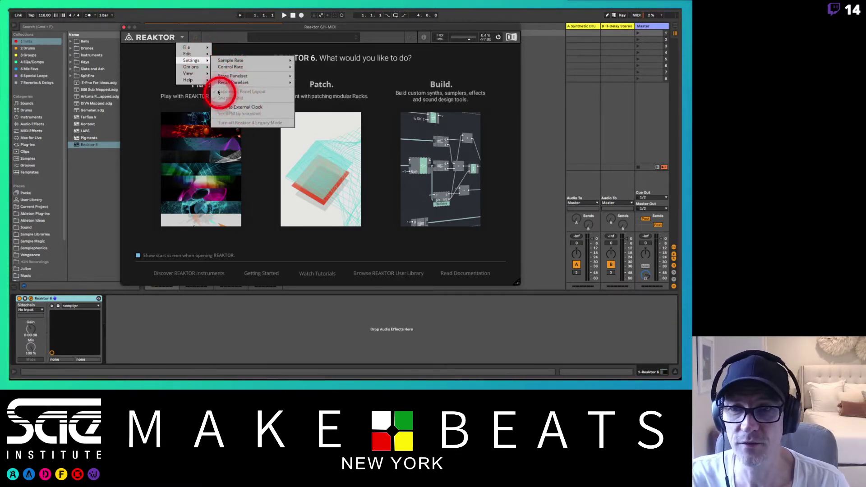
Open the Play section from Reaktor's start screen and load the Monark instrument.
mouse_move(205, 81)
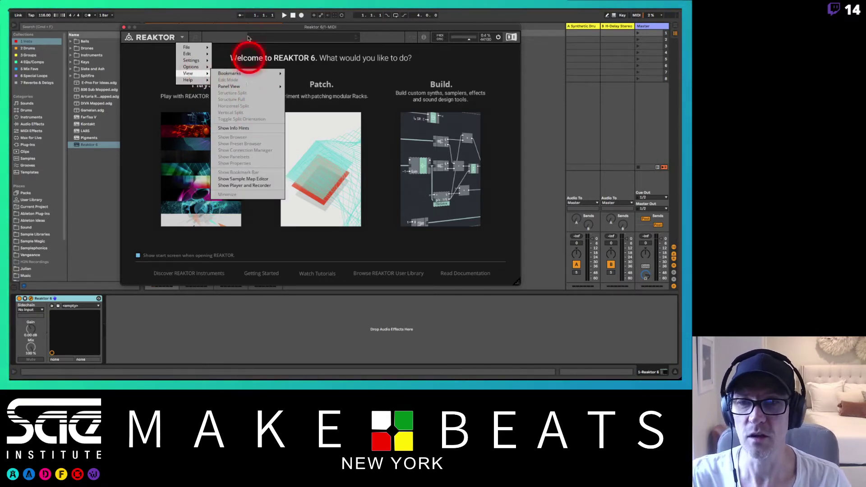
click(232, 38)
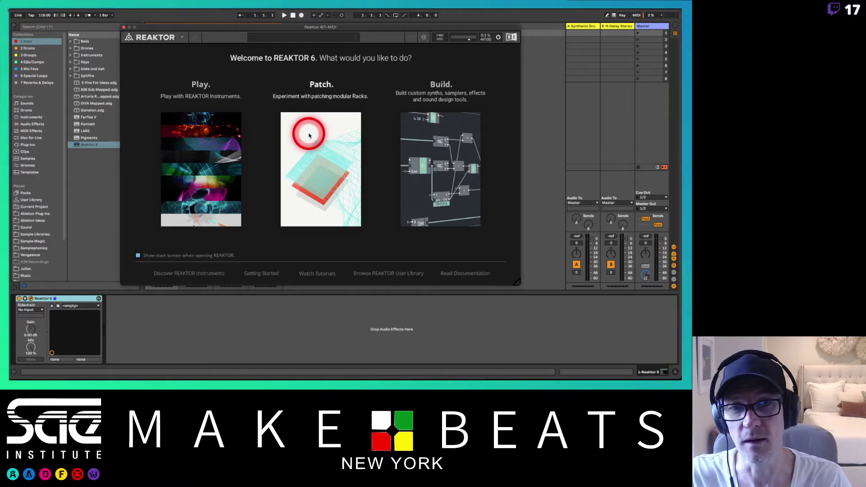
click(213, 144)
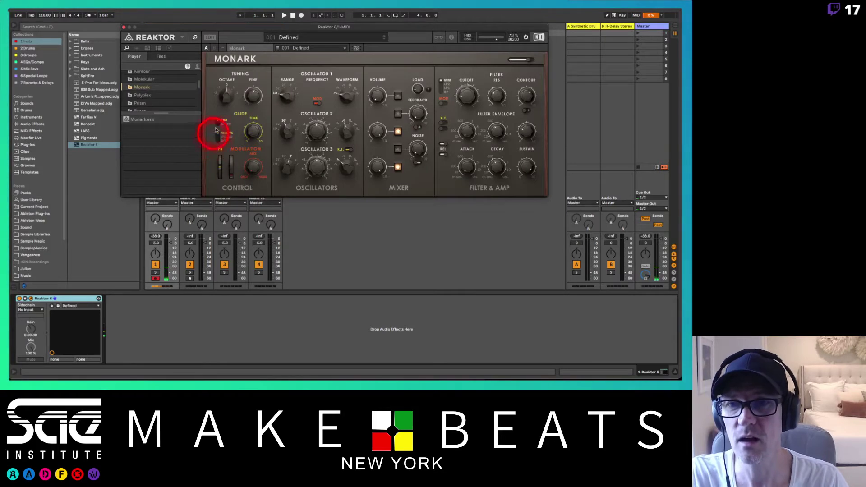
drag(240, 29, 241, 27)
click(241, 27)
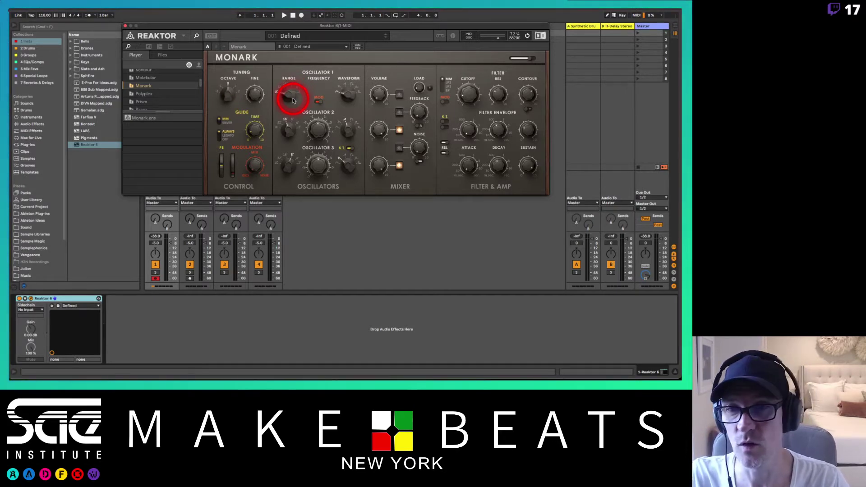
Create a new ensemble, and load Monark.ens again from the Player library.
click(183, 37)
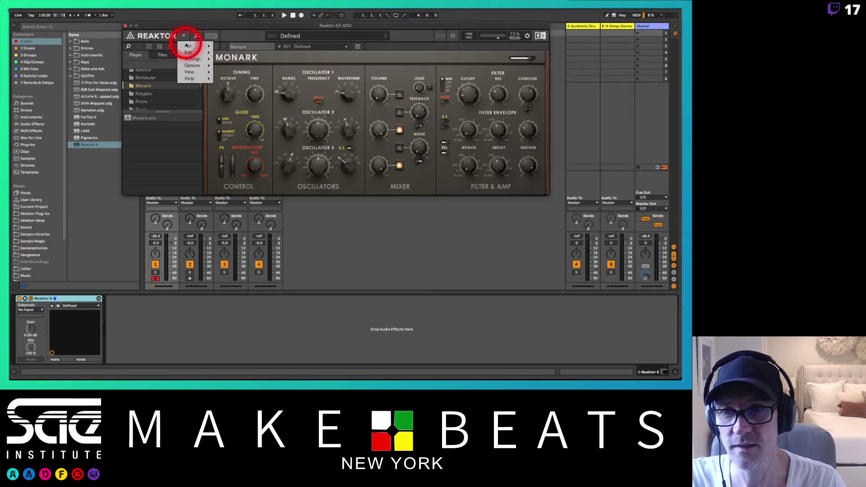
mouse_move(187, 48)
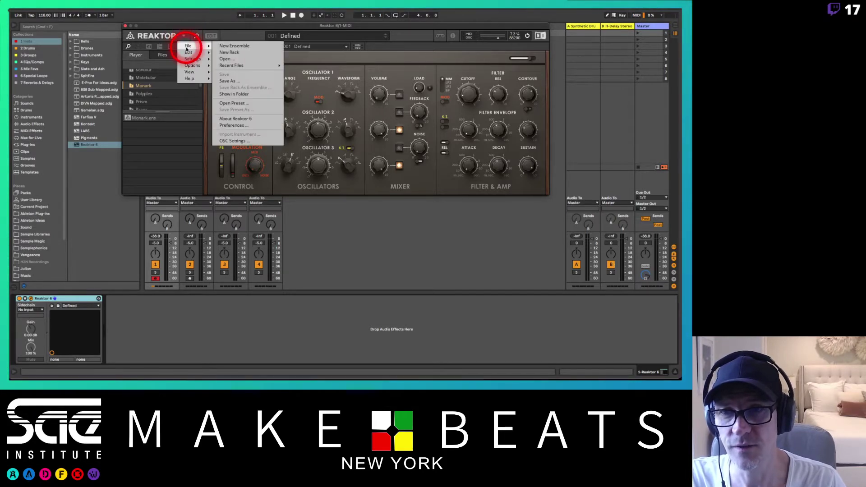
click(229, 47)
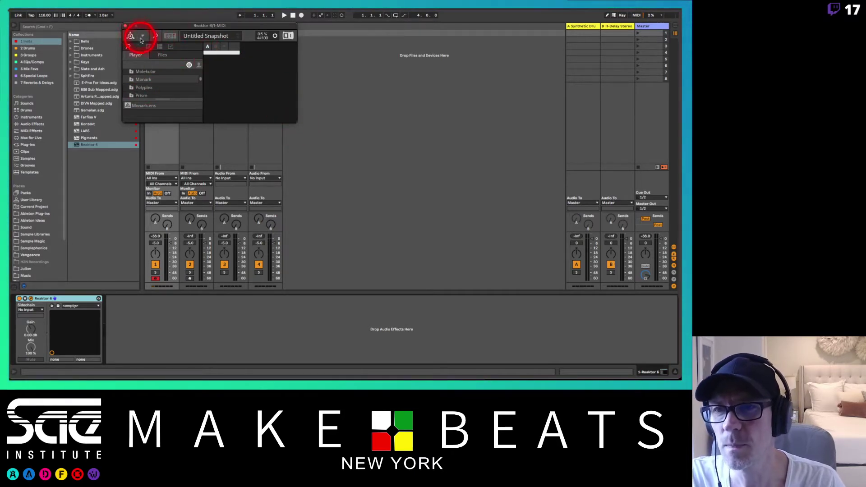
click(141, 108)
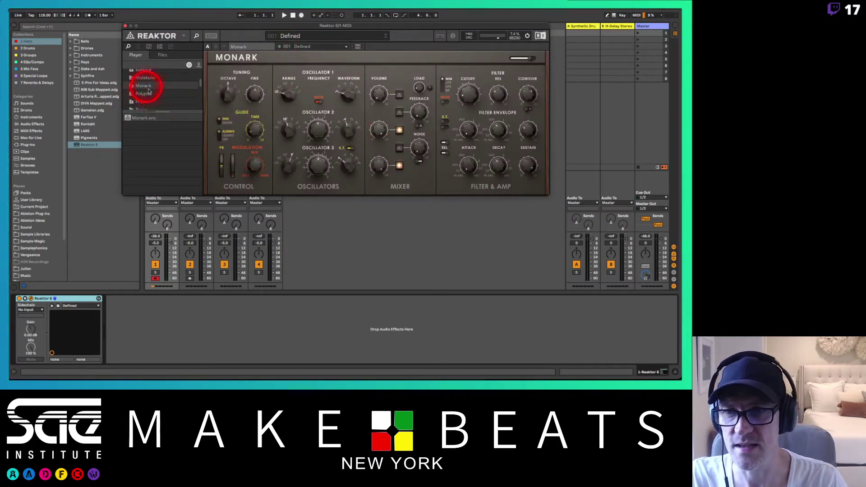
Enlarge the Player folder list and look through the instrument folders inside Native Instruments.
drag(163, 111, 162, 189)
scroll(168, 130, up, 4)
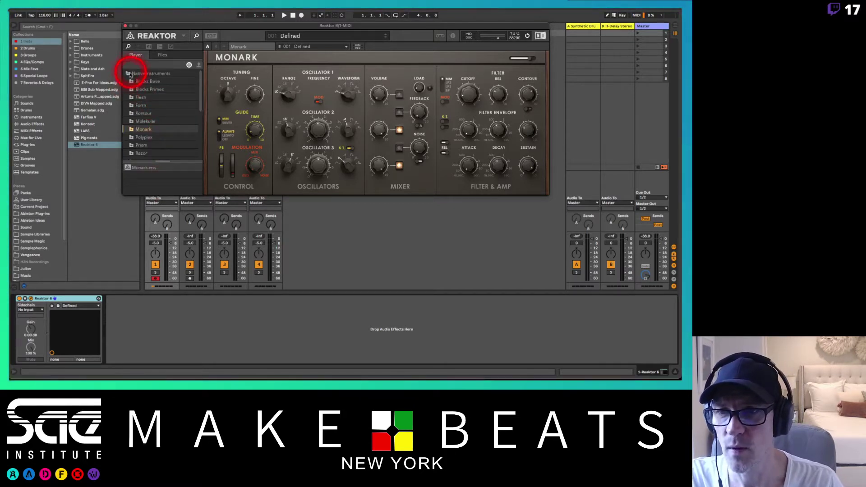
click(128, 73)
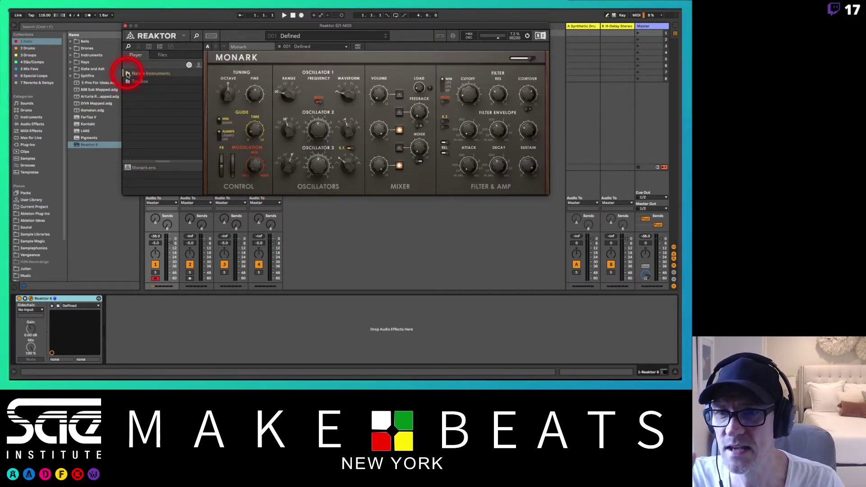
click(128, 74)
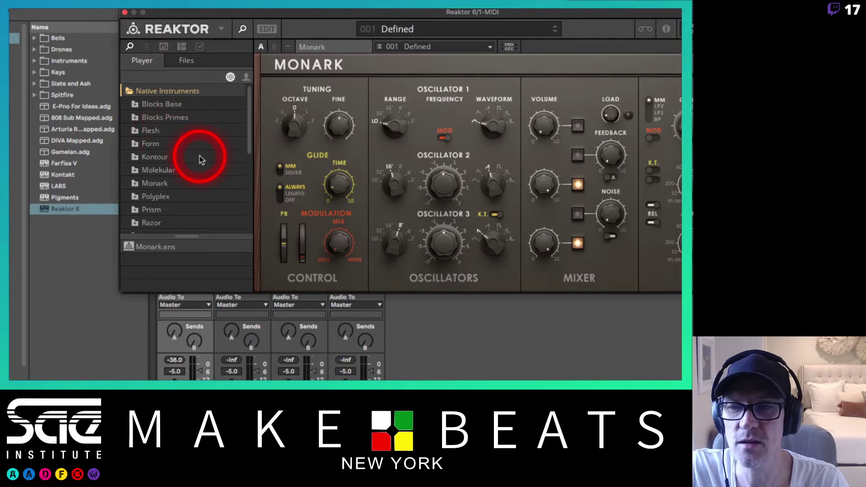
scroll(199, 155, down, 5)
scroll(200, 160, up, 5)
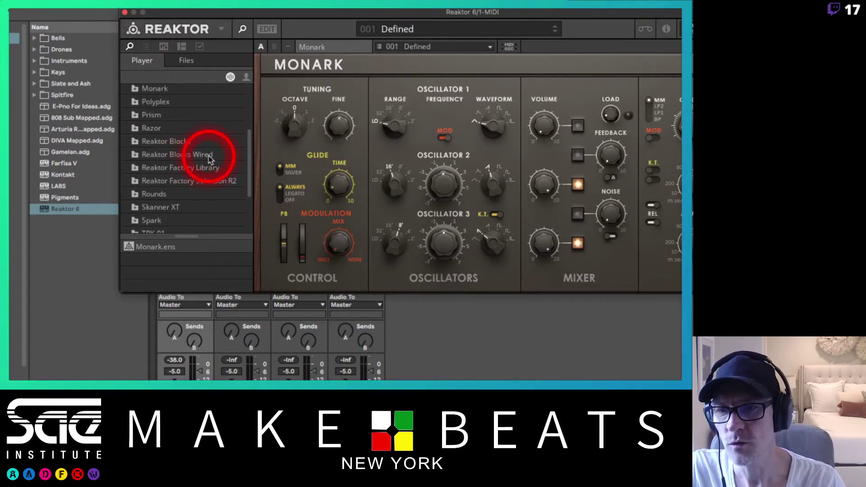
Show the ensembles in Reaktor Factory Selection R2, enlarge the file list and examine its entries from Carbon 2 to Space Drone.
click(216, 180)
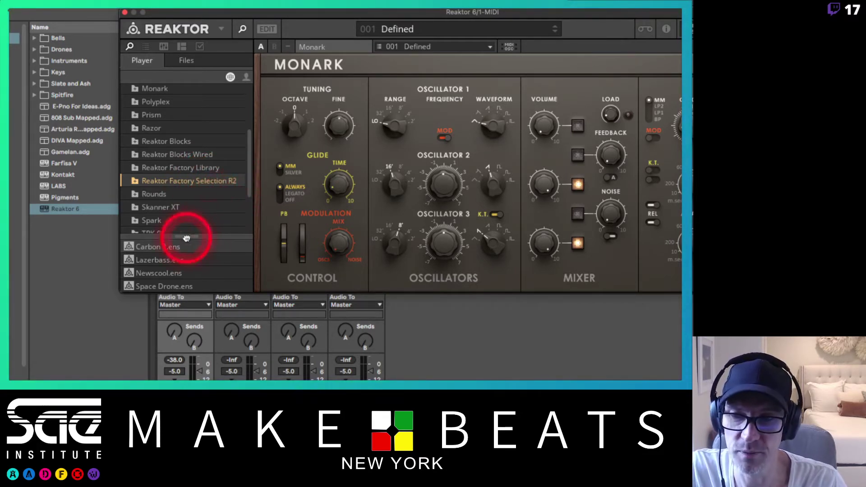
drag(187, 237, 199, 174)
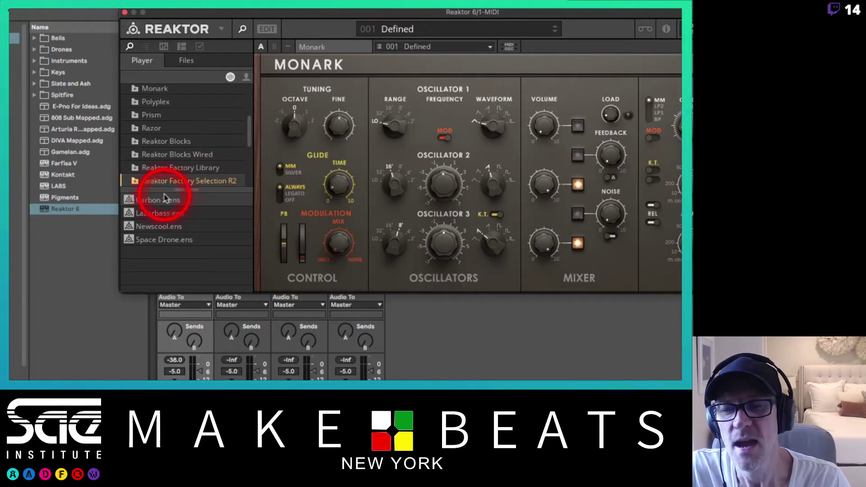
click(152, 202)
click(153, 212)
click(155, 225)
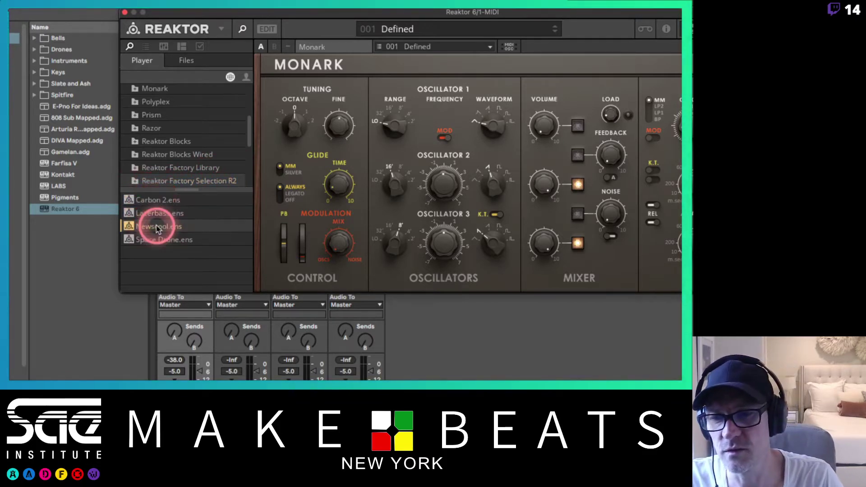
click(162, 242)
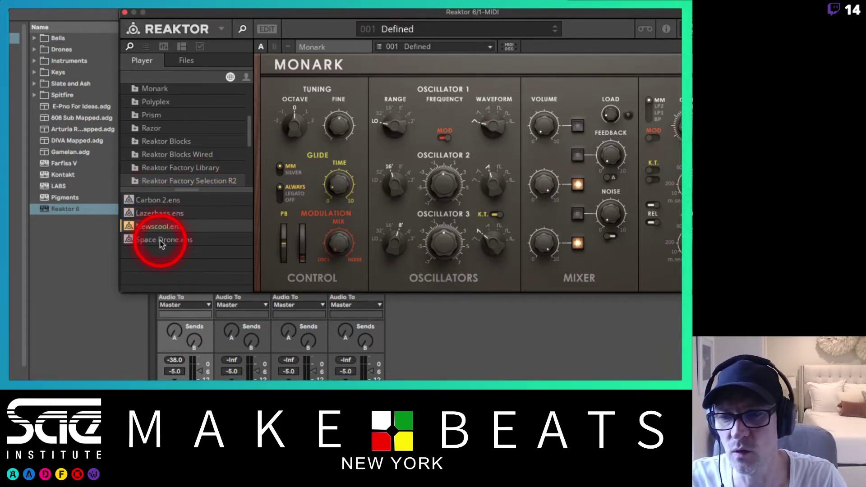
Select the Reaktor Factory Library folder and look through the remaining instrument folders down to Toy Box.
scroll(185, 165, down, 1)
click(184, 158)
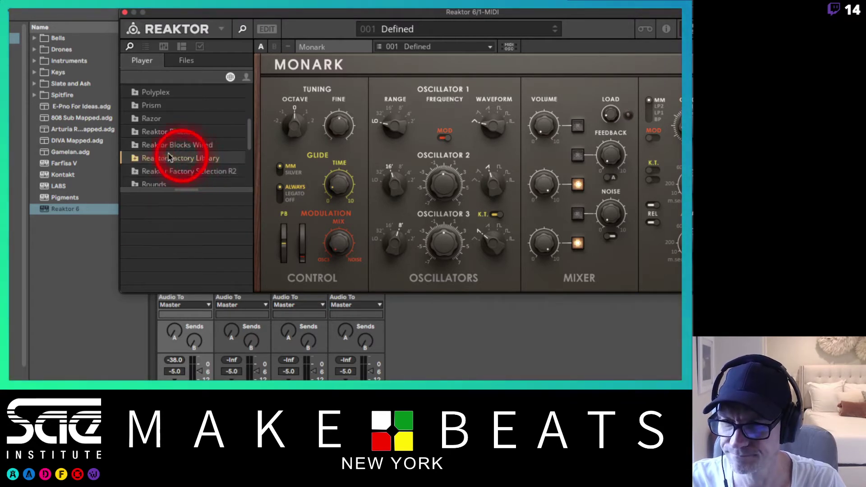
scroll(170, 155, down, 8)
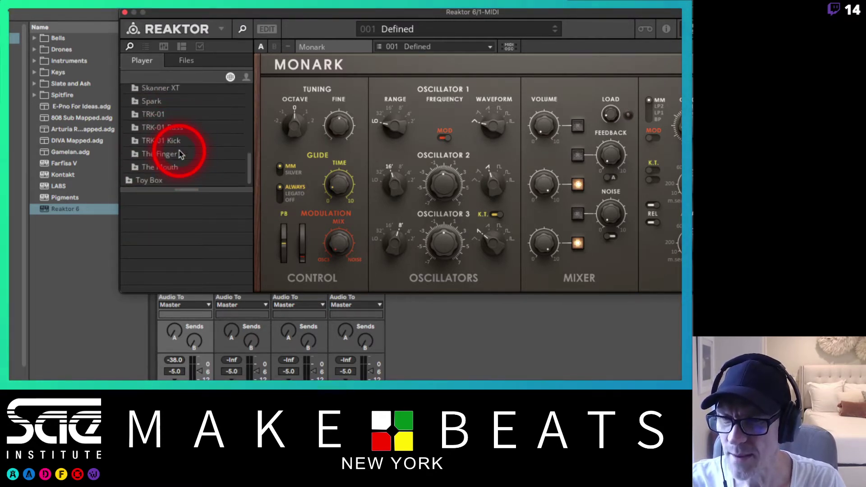
scroll(226, 154, up, 7)
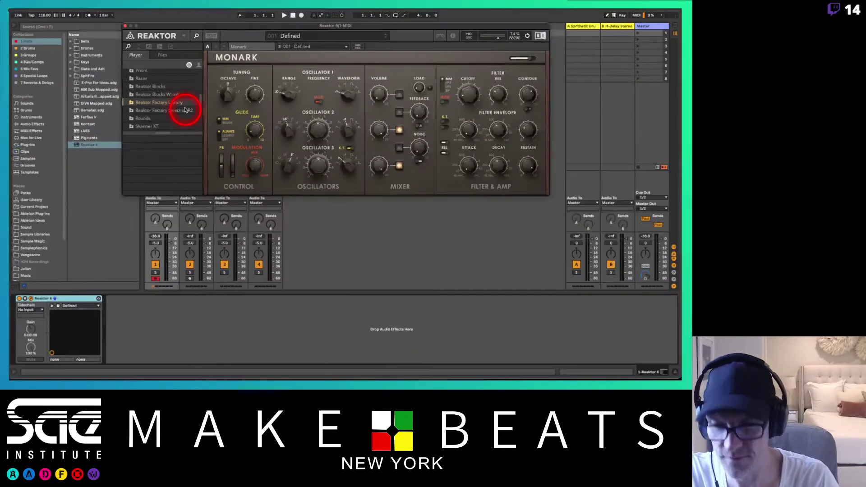
Switch from Ableton Live to the Safari browser.
key(super+Tab)
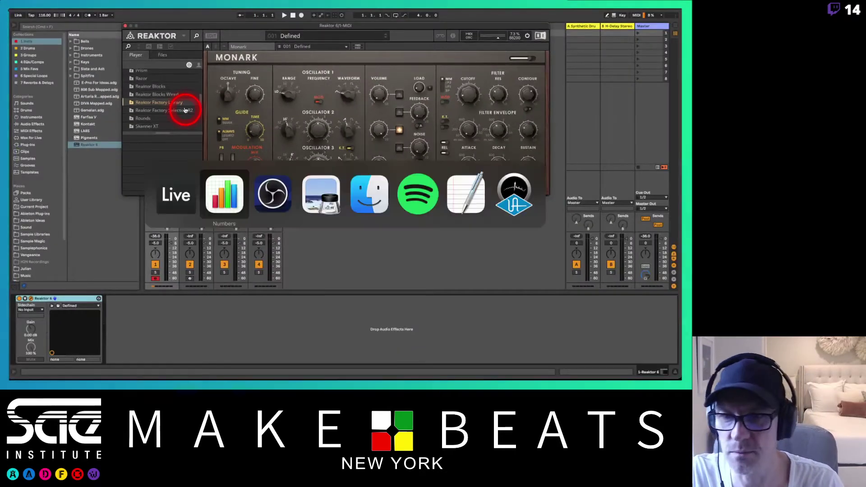
key(super+Tab)
key(super+Tab)
key(super+Tab)
key(super+Tab)
key(super+Tab)
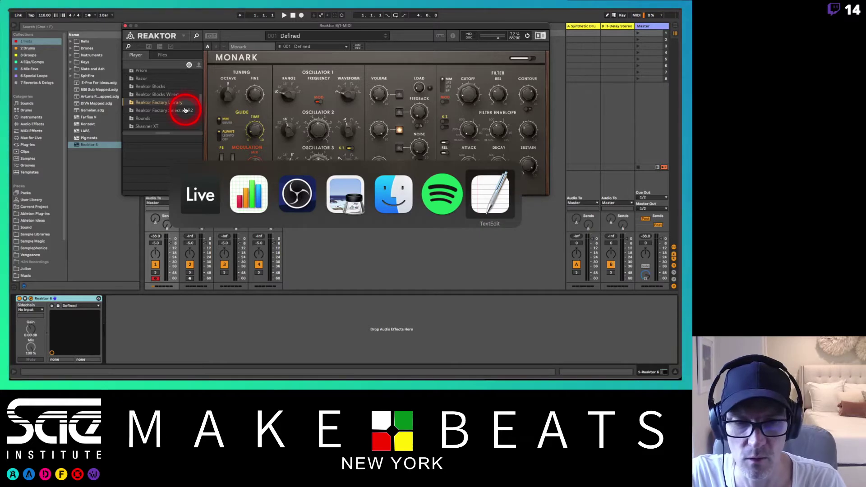
key(super+Tab)
key(super+Tab)
key(super+Tab)
key(super+Tab)
key(super+Tab)
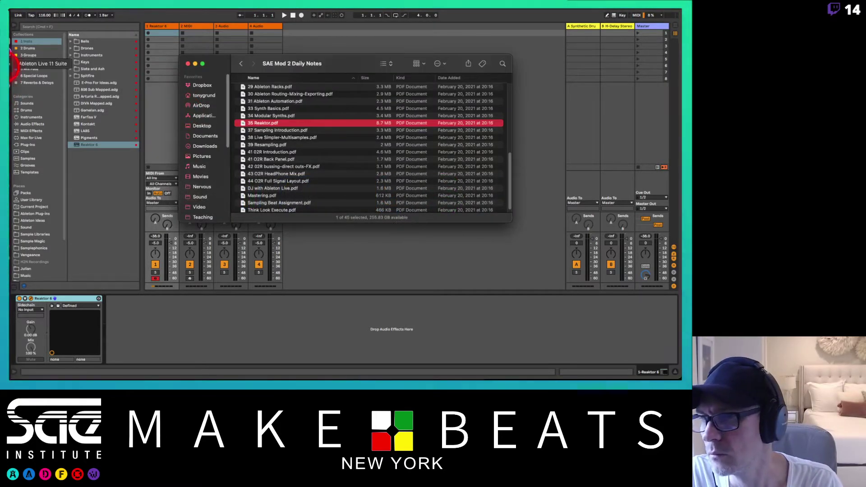
click(9, 44)
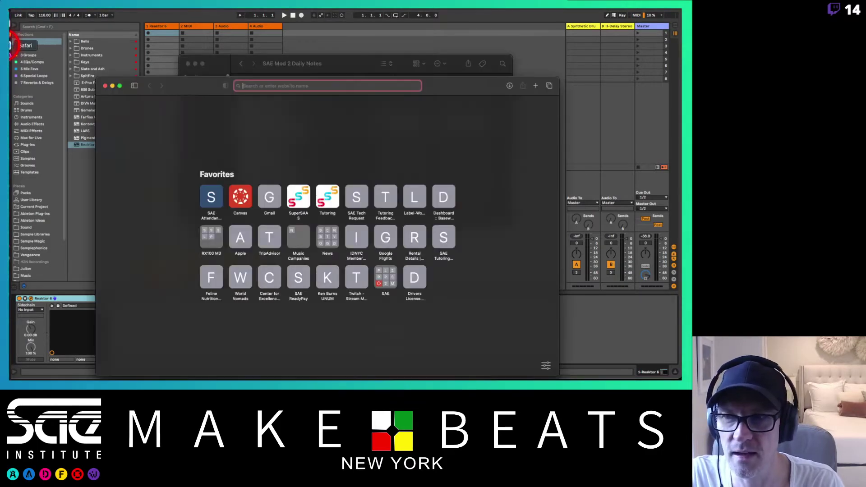
Search the web for "komplete start", open the Native Instruments Komplete Start page and move the browser window higher.
click(284, 66)
text(KOMPLETE)
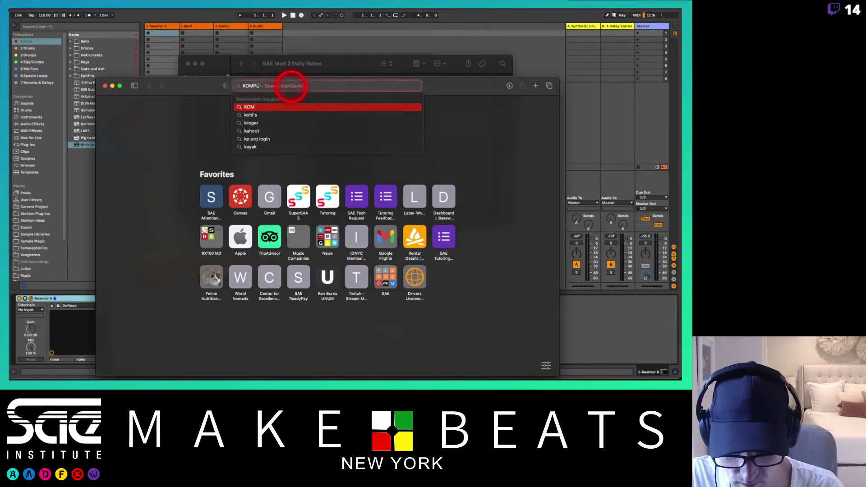
key(Down)
key(Down)
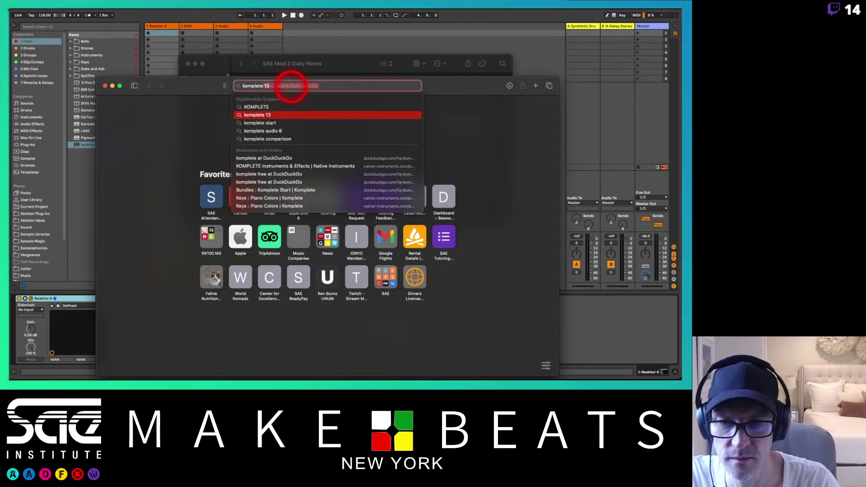
key(Return)
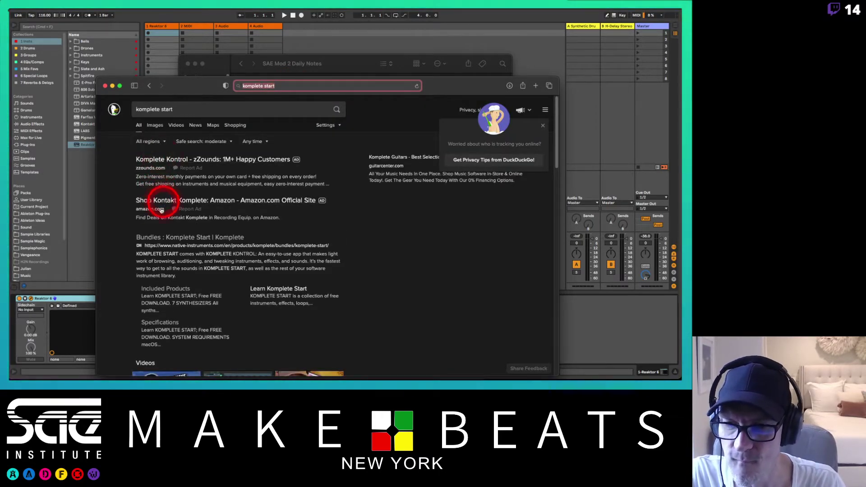
click(153, 237)
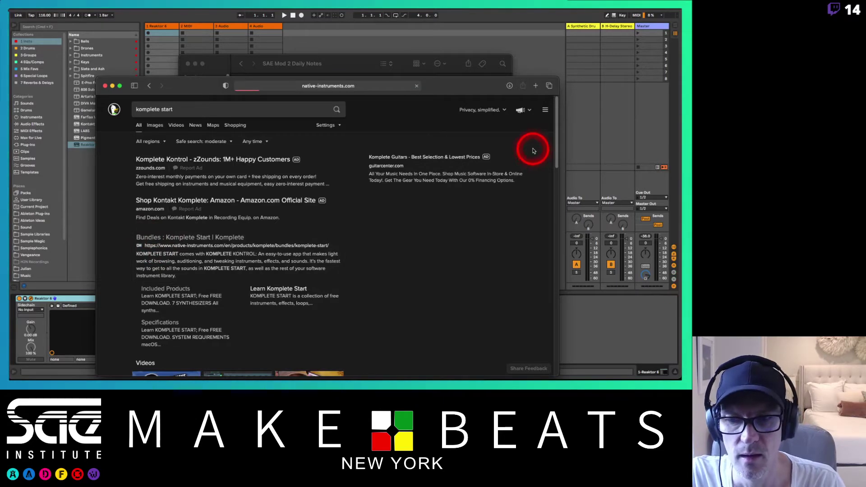
drag(445, 85, 445, 41)
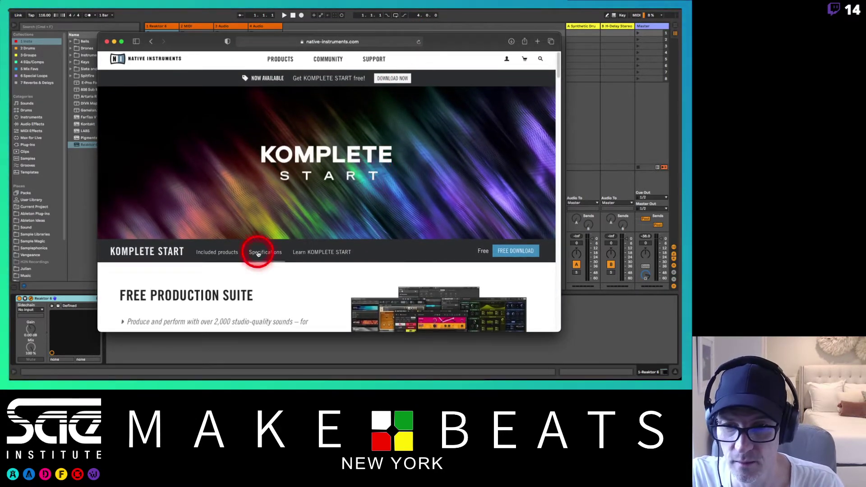
Examine the included synthesizers and sampled instruments on the Komplete Start page, and return to Reaktor in Ableton Live.
click(231, 254)
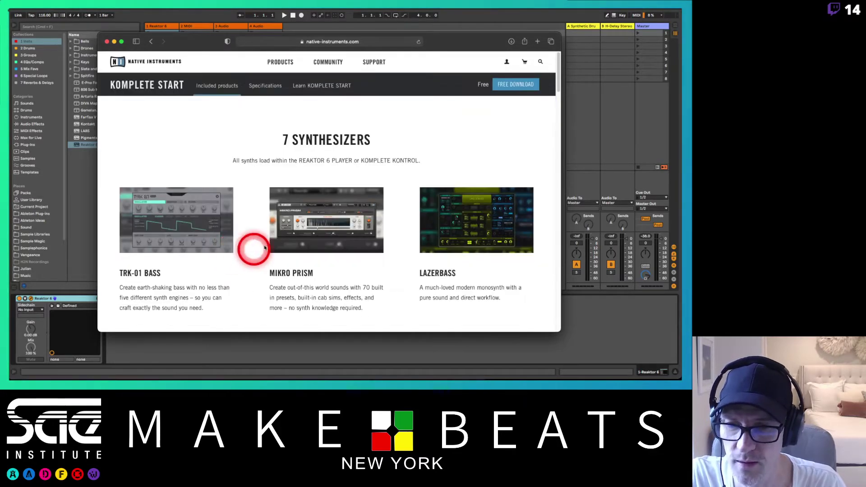
scroll(296, 239, down, 2)
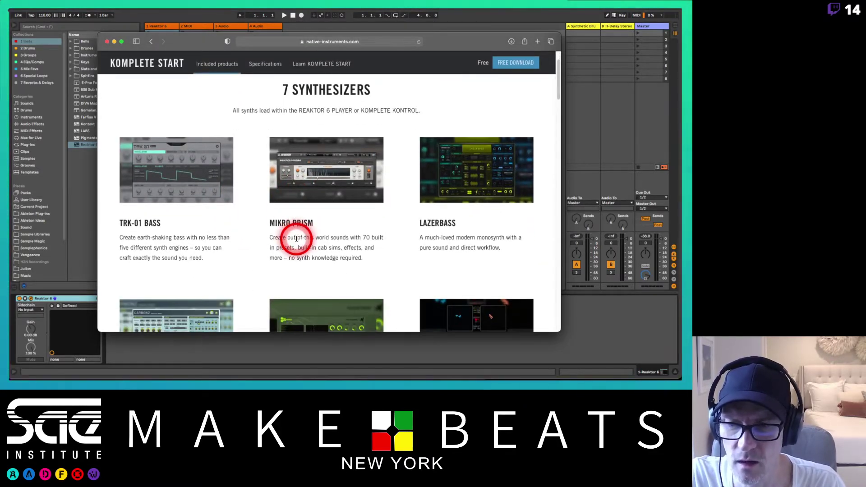
scroll(296, 238, down, 8)
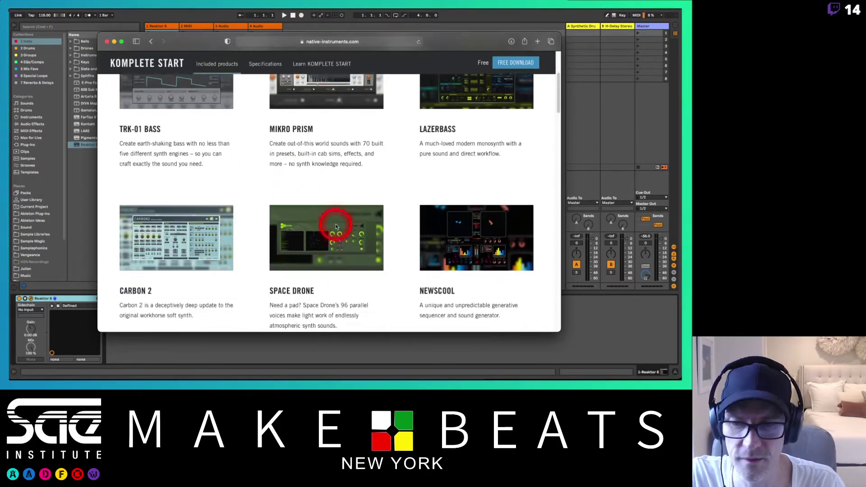
scroll(374, 209, down, 15)
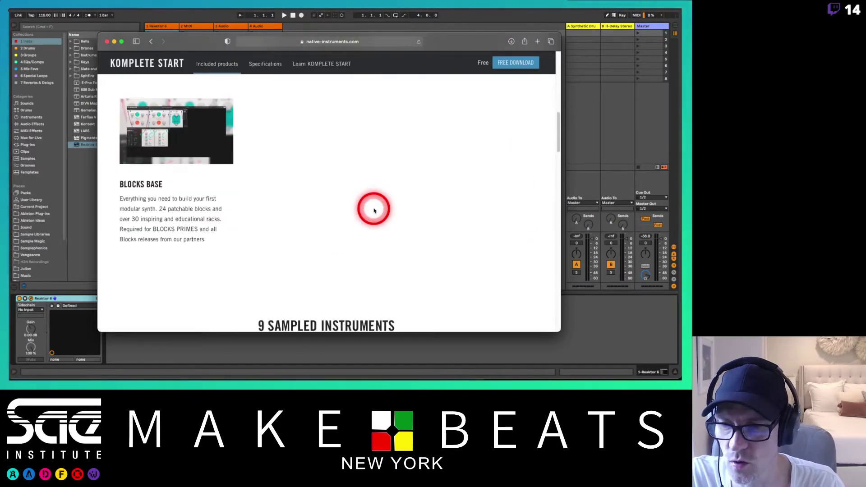
scroll(373, 209, down, 18)
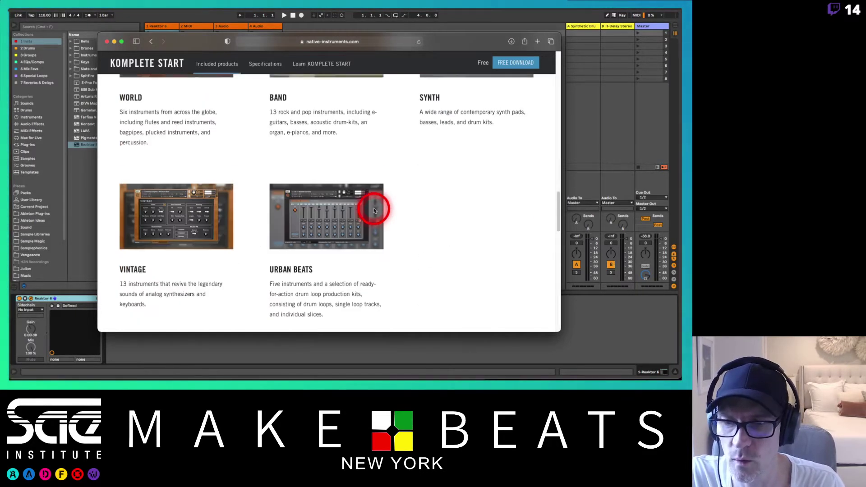
scroll(373, 209, up, 19)
scroll(374, 210, up, 20)
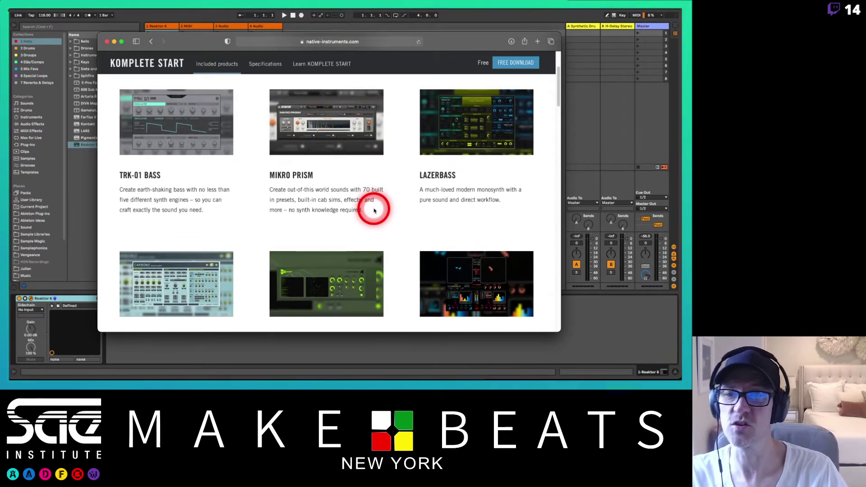
click(213, 11)
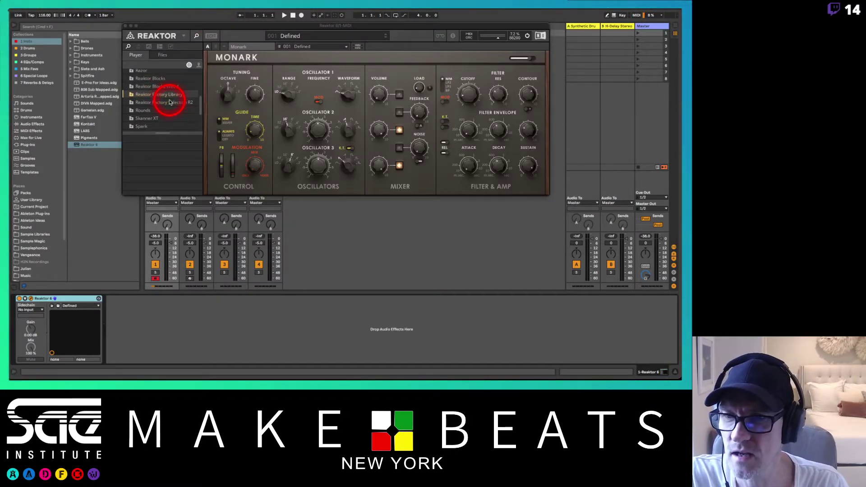
Select the TRK-01 Bass folder in the Player library to view its ensemble, and return to the start of the folder list.
scroll(170, 102, down, 5)
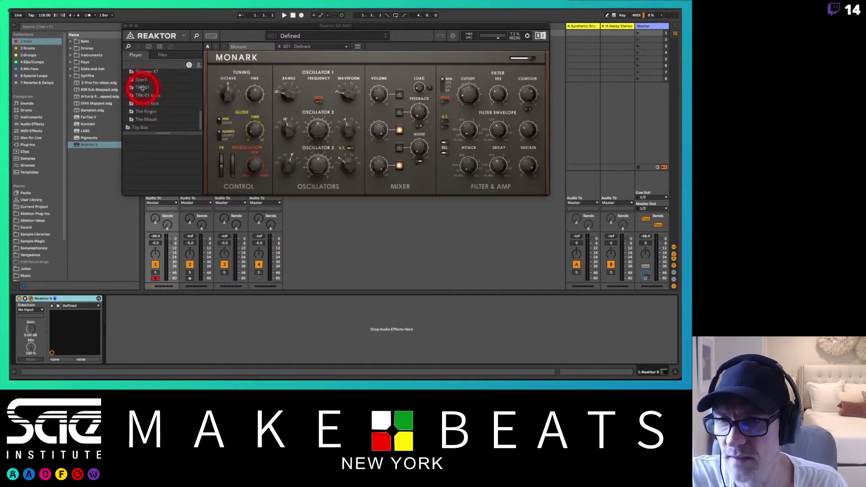
click(151, 96)
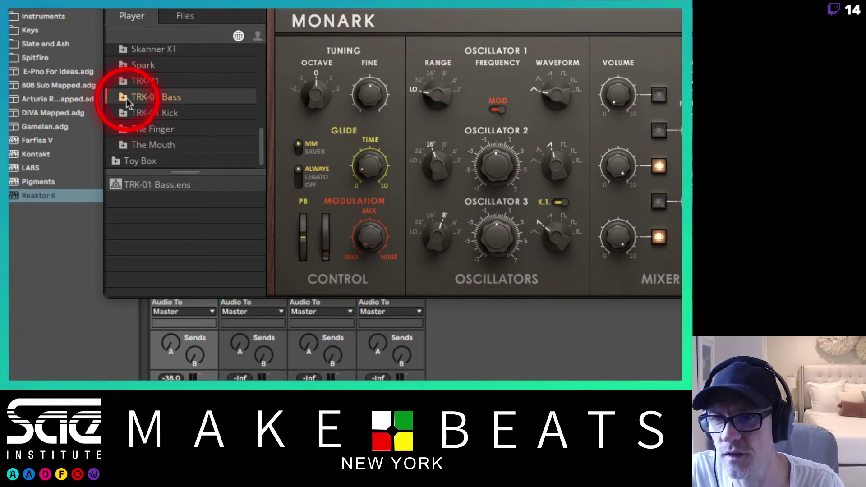
scroll(127, 98, up, 10)
scroll(159, 93, up, 1)
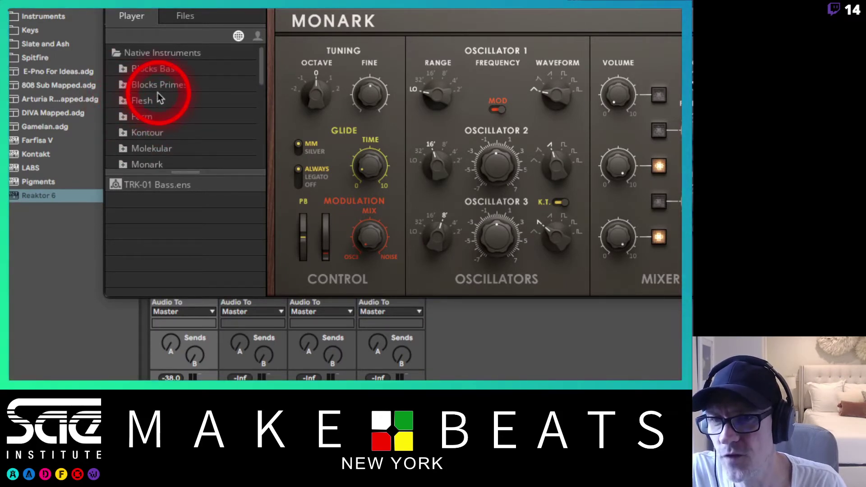
Select the Reaktor Factory Library folder and expand it to show its subfolders.
scroll(159, 94, down, 4)
scroll(159, 96, down, 5)
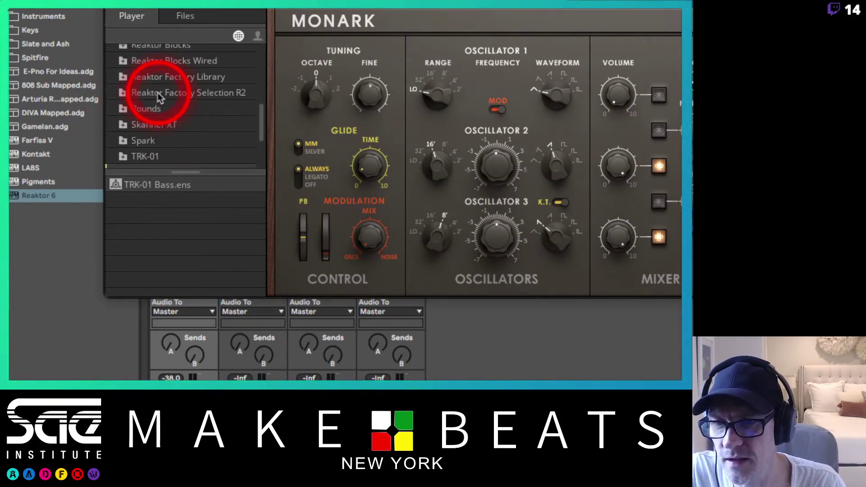
click(157, 81)
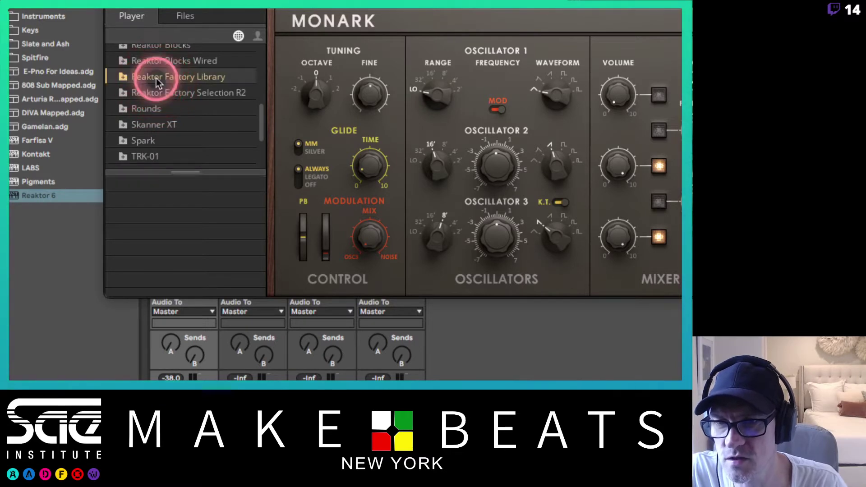
click(123, 78)
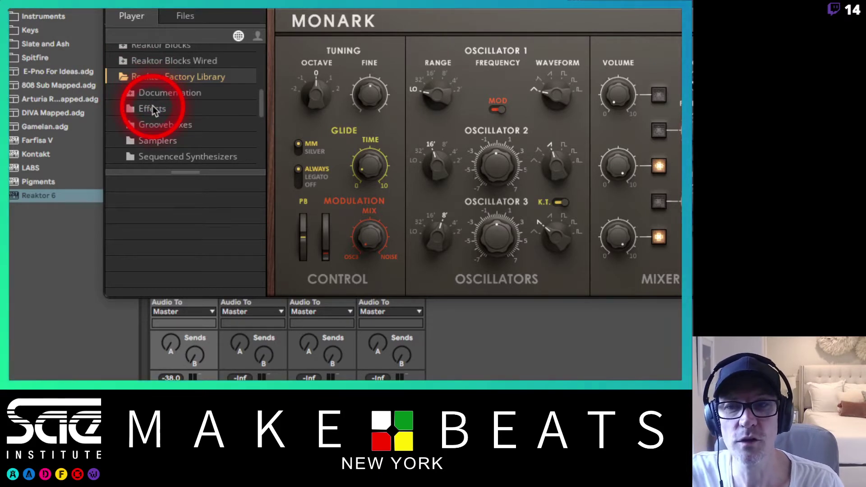
Expand Reaktor Blocks Wired to view its ensembles, and collapse both it and the Reaktor Factory Library folder.
scroll(153, 111, down, 1)
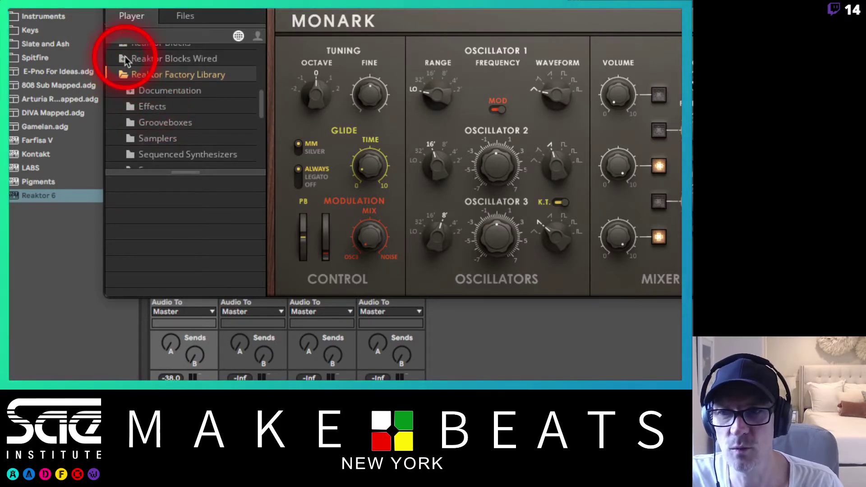
click(127, 60)
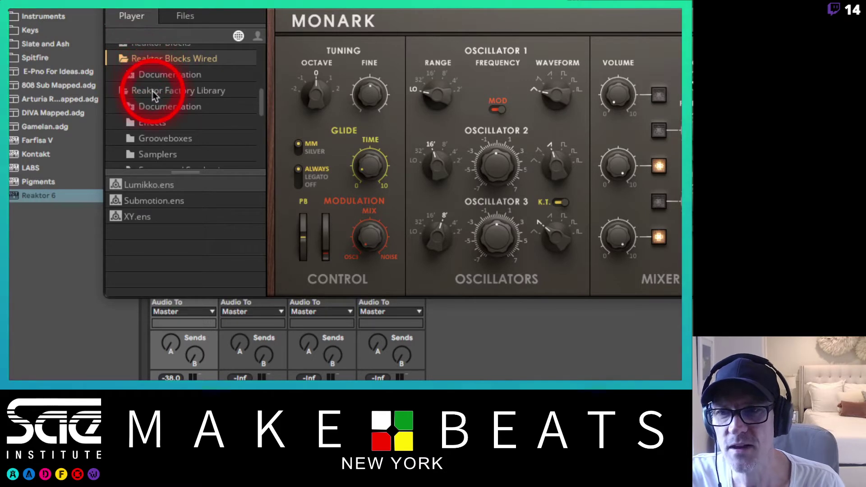
click(119, 91)
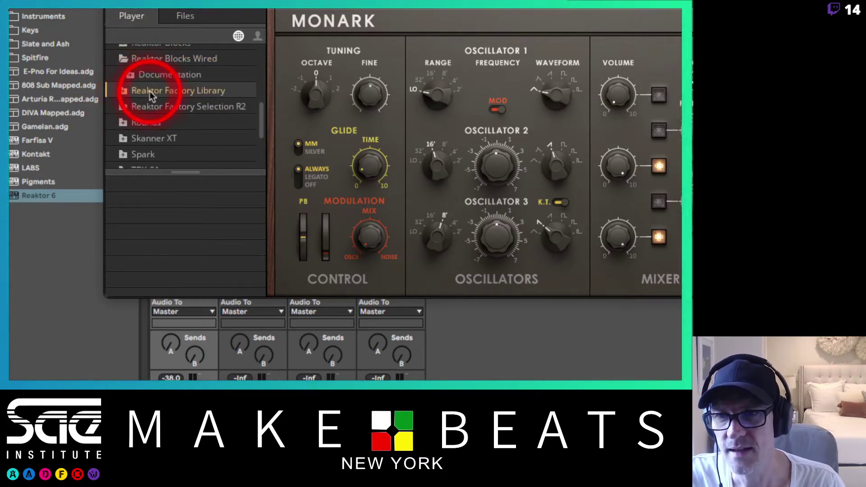
click(136, 58)
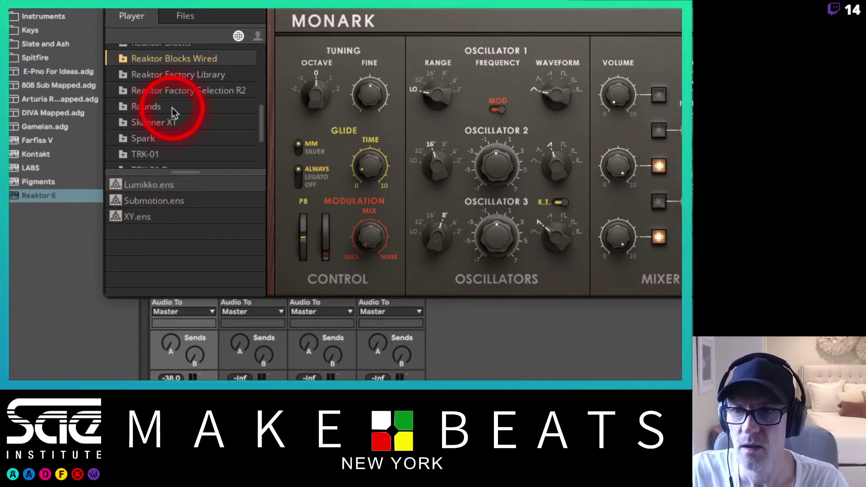
Compare the contents of Reaktor Factory Selection R2 with Reaktor Factory Library, and leave the Factory Library's subfolders expanded.
click(167, 89)
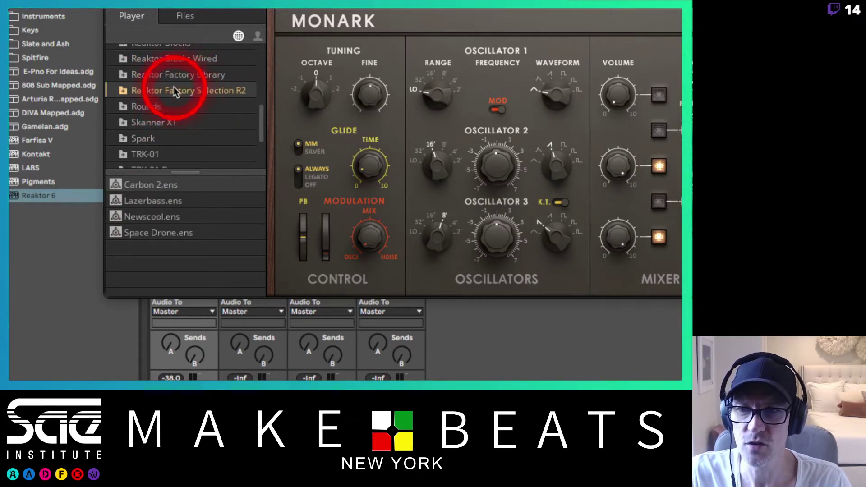
click(185, 77)
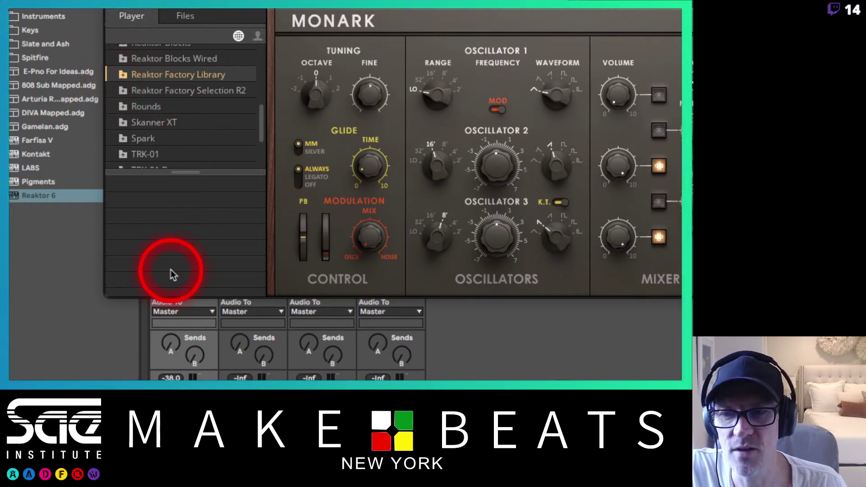
click(124, 75)
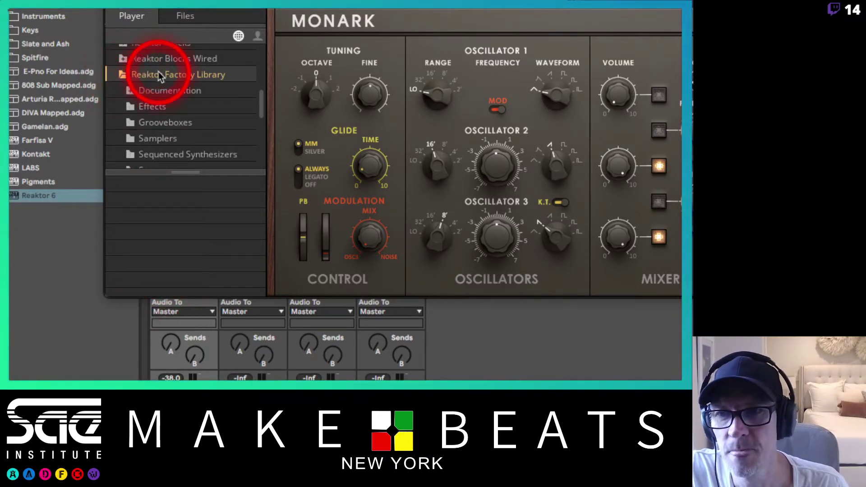
click(125, 75)
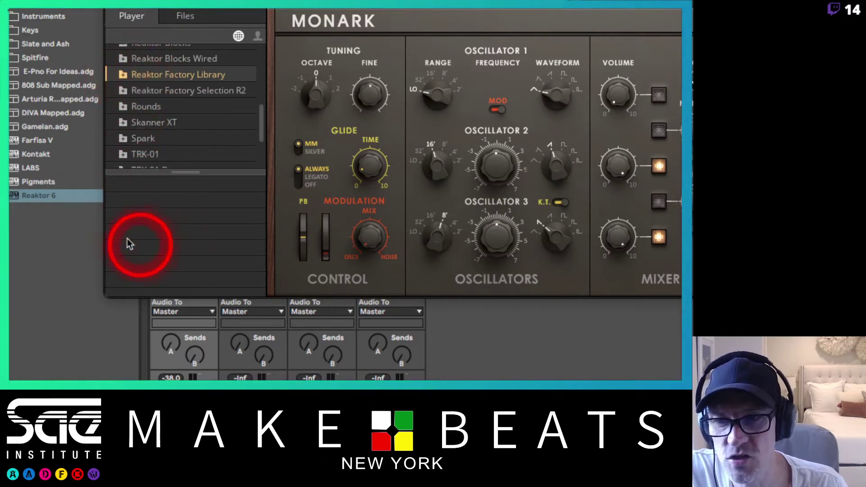
click(123, 75)
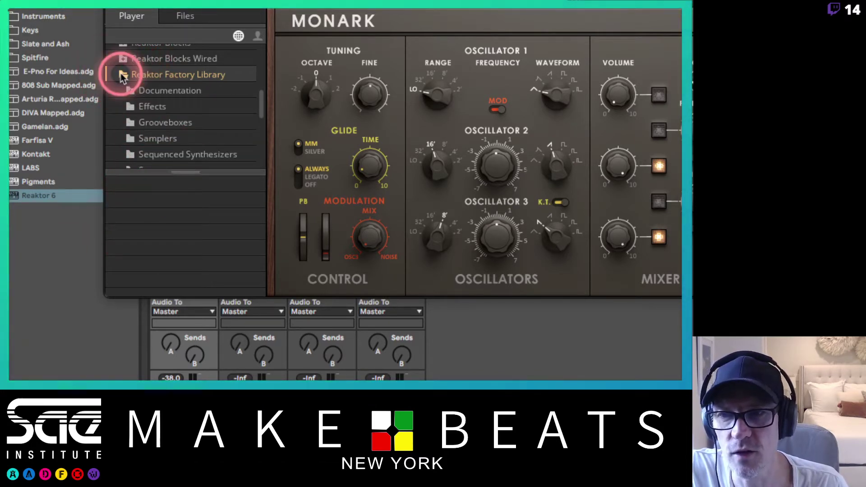
Examine the ensembles in the Factory Library's Effects, Synthesizers, Sound Generators, Sequencers, Sequenced Synthesizers, Samplers and Grooveboxes subfolders.
click(156, 111)
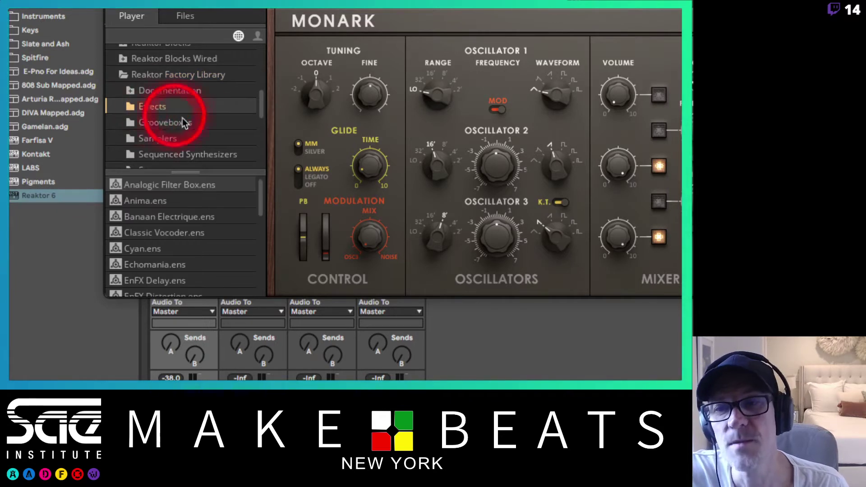
scroll(212, 119, down, 4)
click(164, 136)
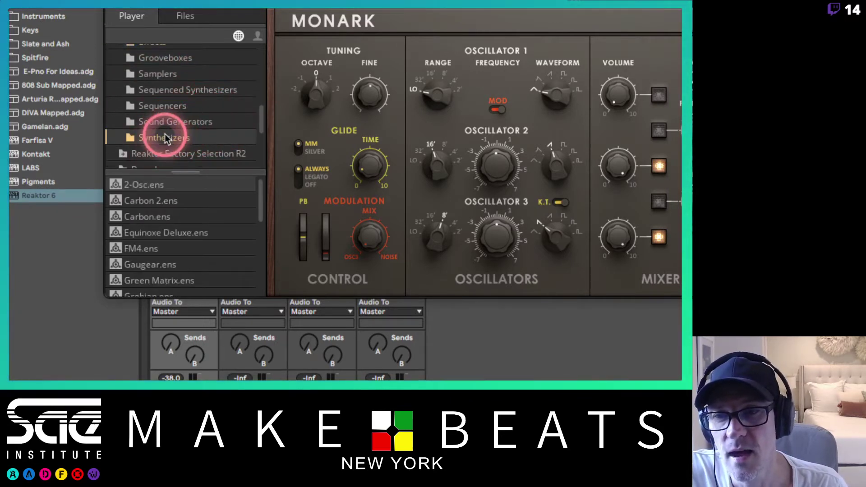
click(158, 121)
click(162, 106)
click(163, 90)
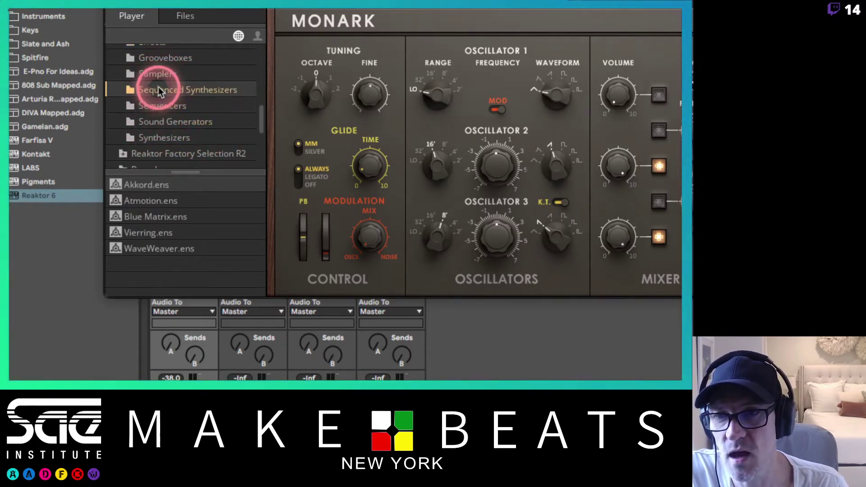
click(160, 74)
click(162, 58)
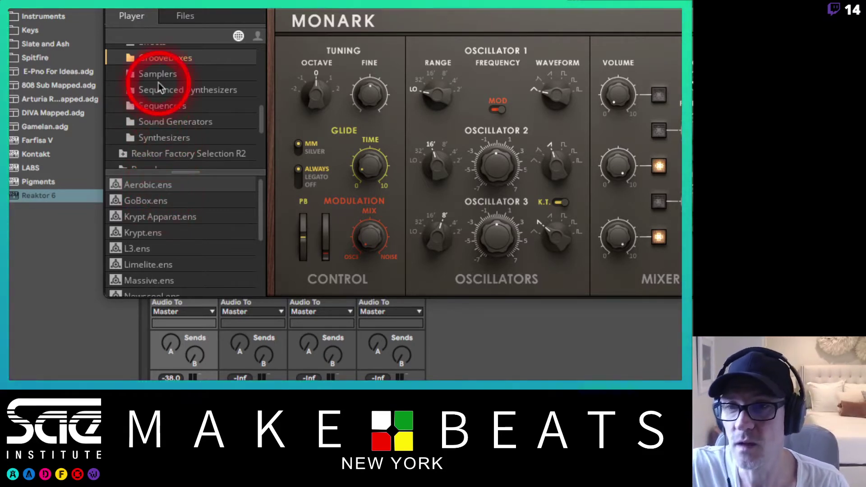
Collapse the Reaktor Factory Library folder.
scroll(158, 83, down, 3)
scroll(158, 86, up, 5)
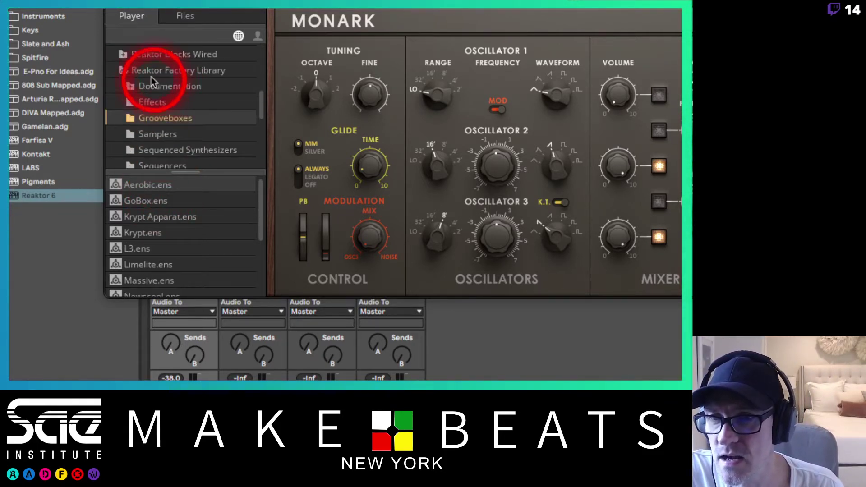
click(133, 72)
click(132, 72)
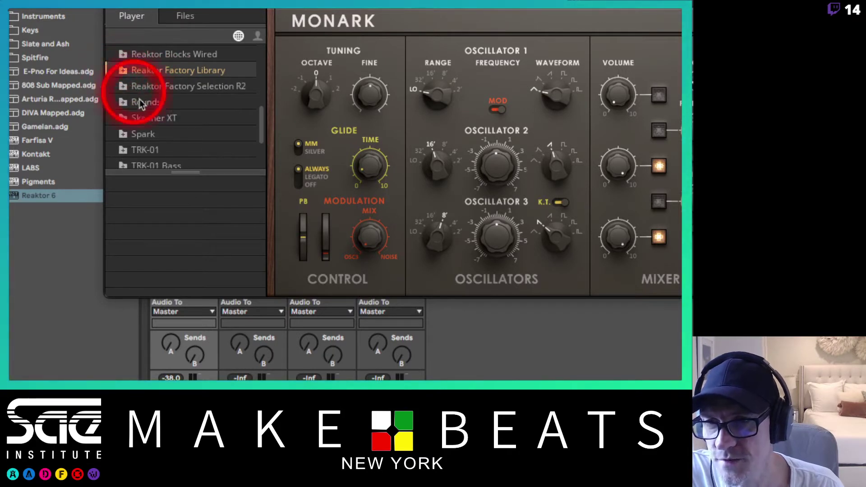
Load the TRK-01 Bass.ens ensemble from the TRK-01 Bass folder.
scroll(146, 90, down, 4)
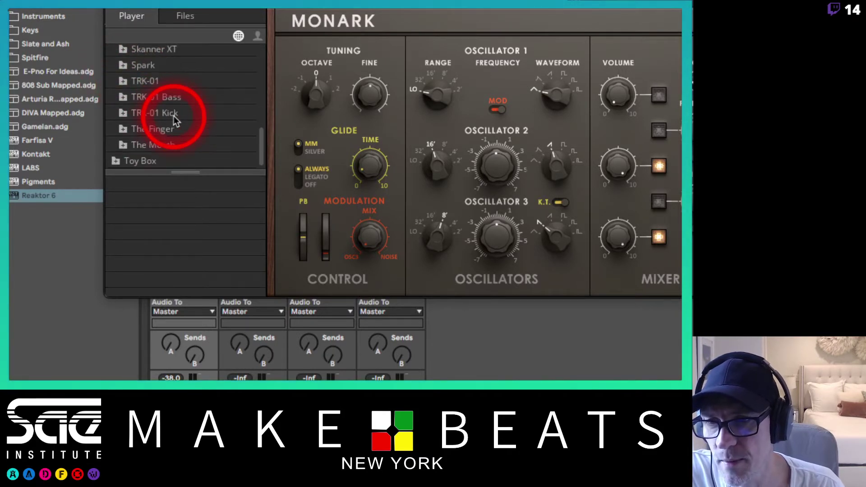
click(148, 100)
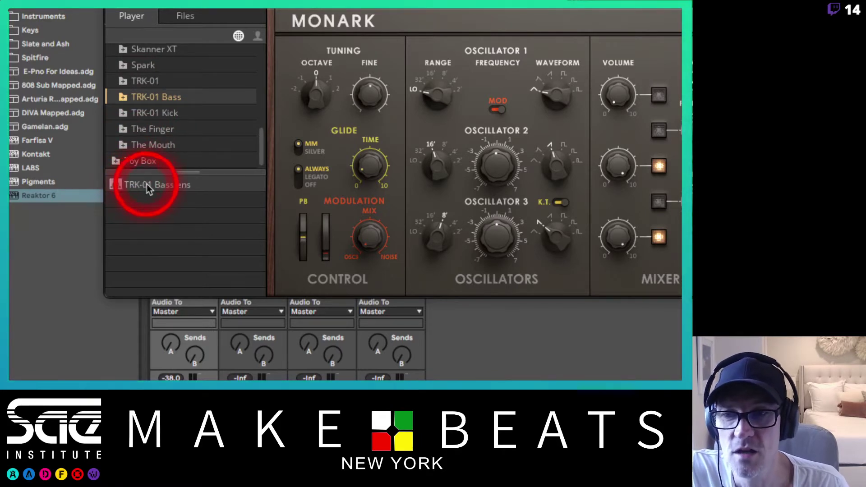
double_click(130, 186)
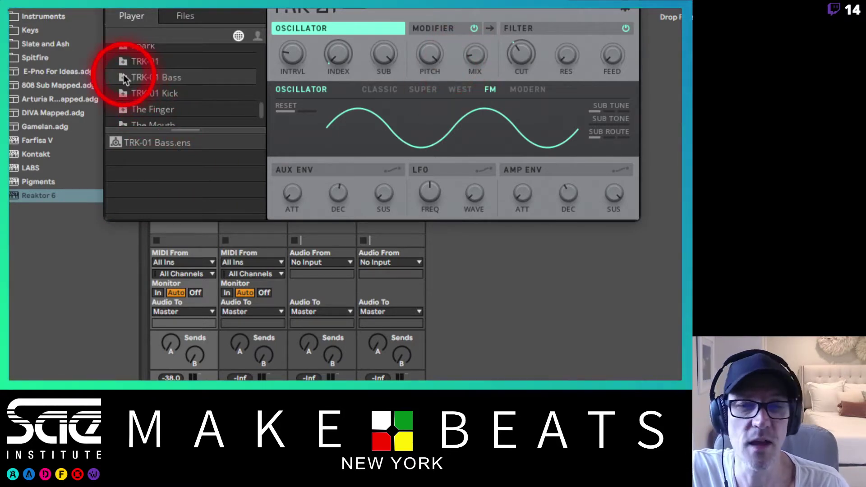
Expand TRK-01 Bass and look through its Documentation and License Agreement folders, ending with Documentation selected and collapsed.
click(125, 79)
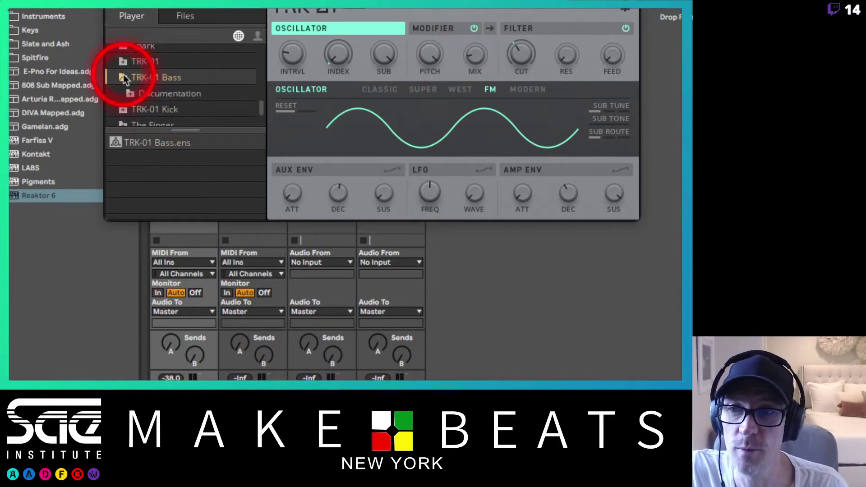
click(152, 92)
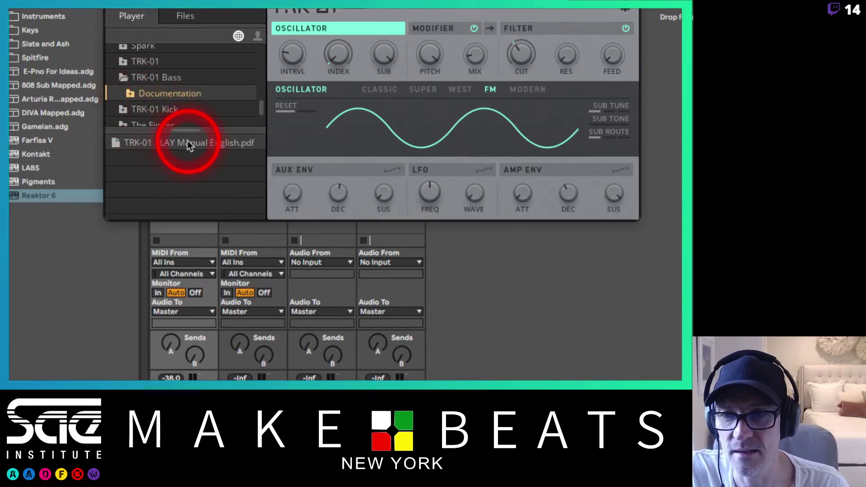
click(130, 94)
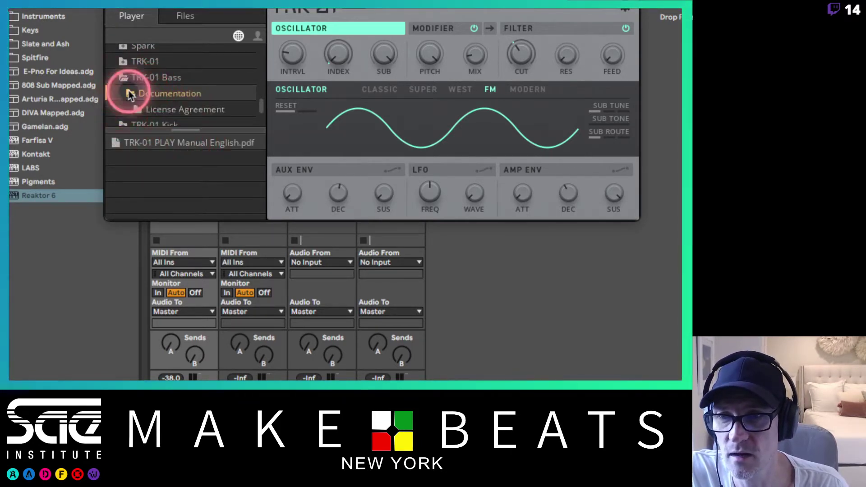
click(175, 109)
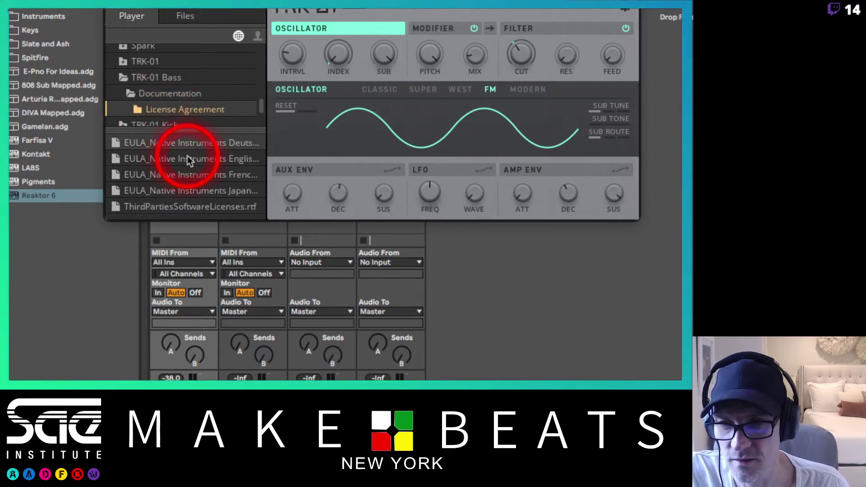
click(140, 93)
click(129, 93)
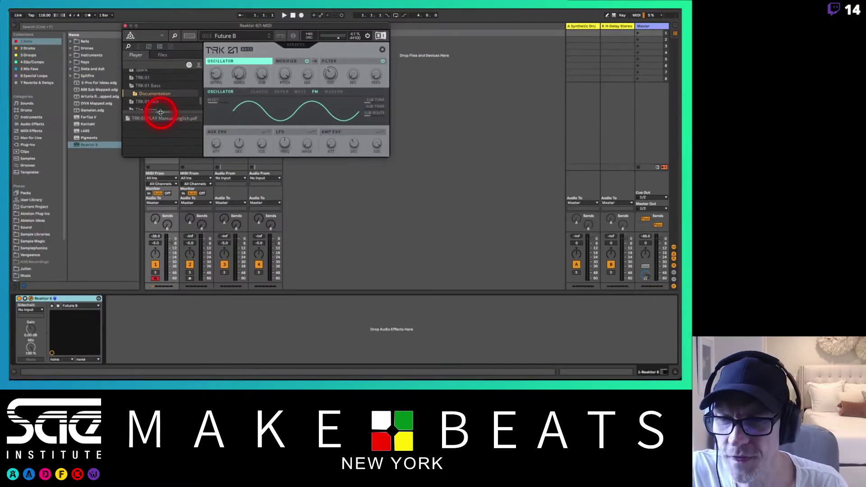
Open TRK-01 PLAY Manual English.pdf, enlarge its window and move it slightly to the right.
double_click(160, 117)
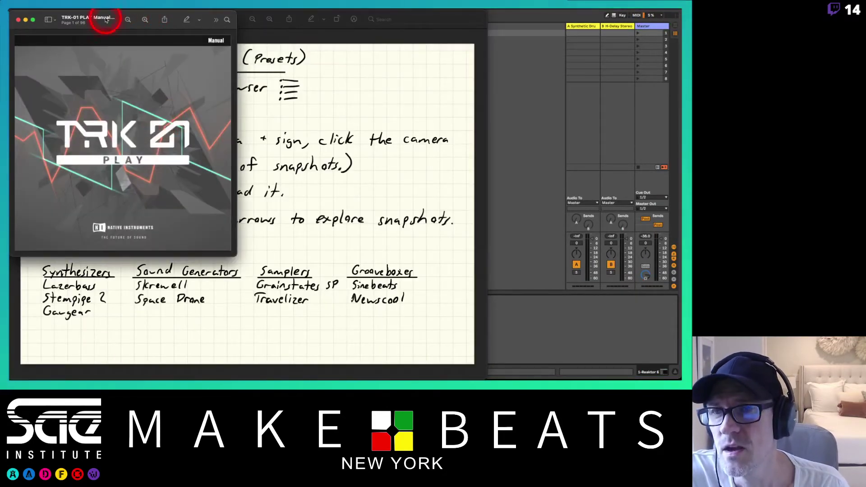
double_click(119, 17)
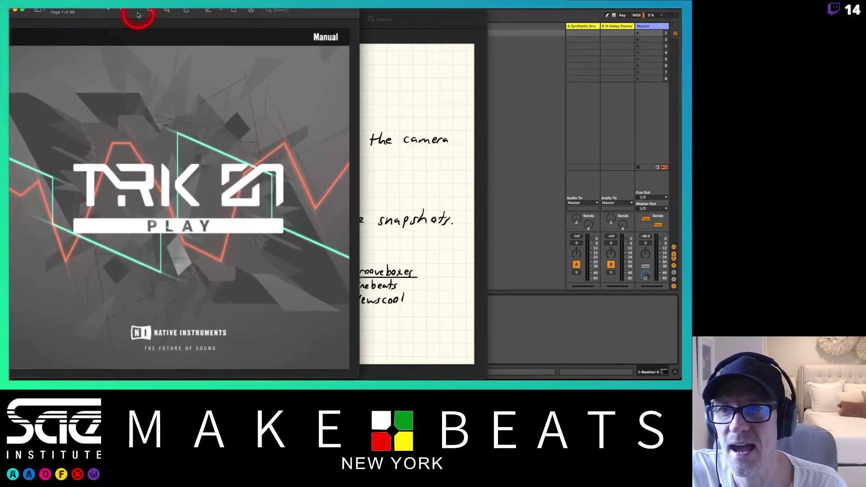
drag(139, 15, 173, 13)
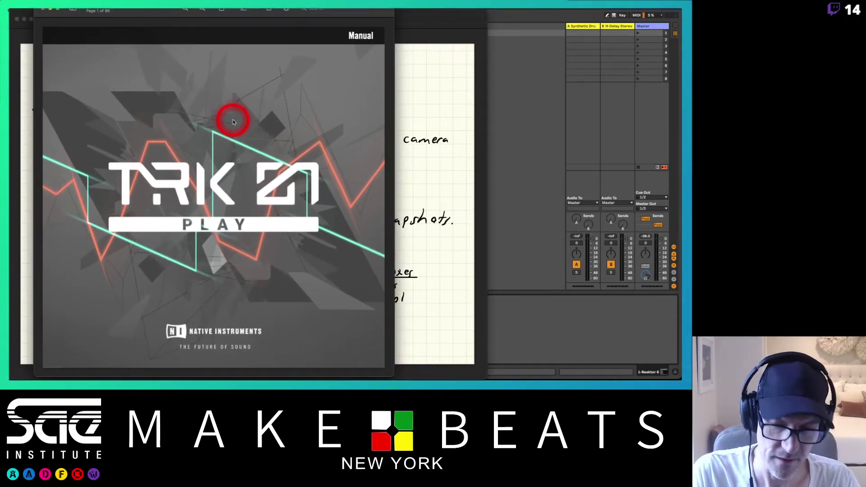
Look through the TRK-01 PLAY manual from the cover to chapter 3, Using TRK-01 PLAY in REAKTOR 6.
scroll(233, 121, down, 20)
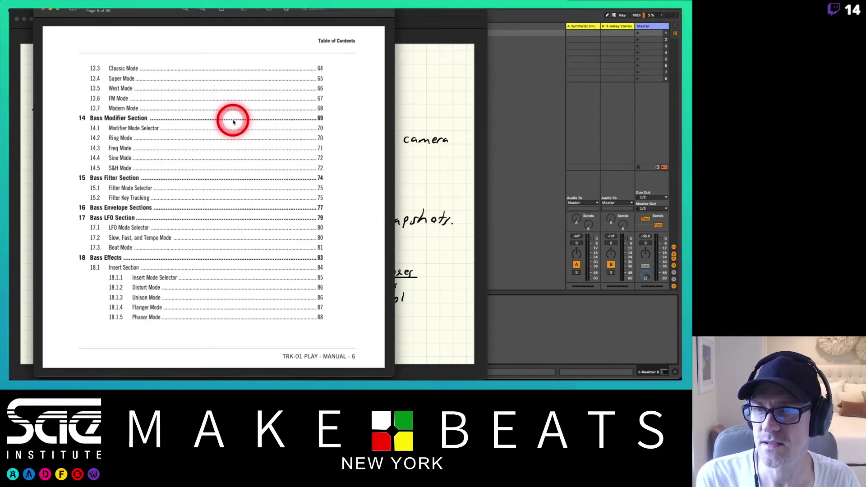
scroll(233, 121, down, 20)
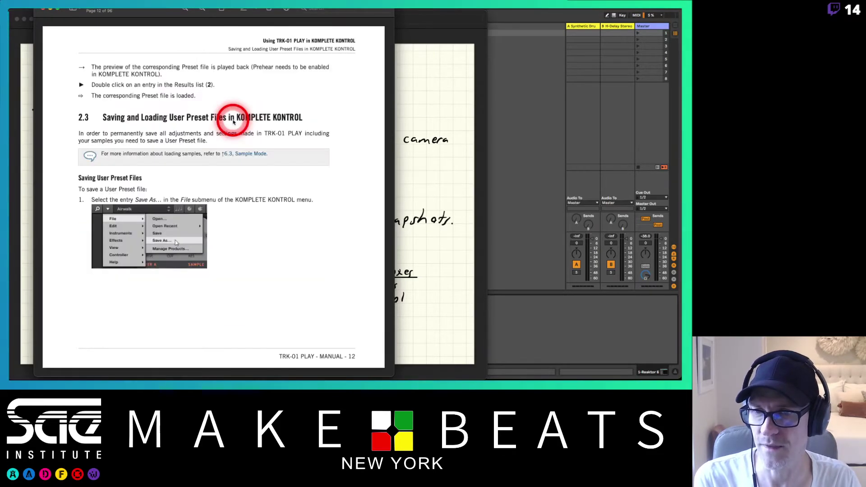
scroll(233, 121, down, 20)
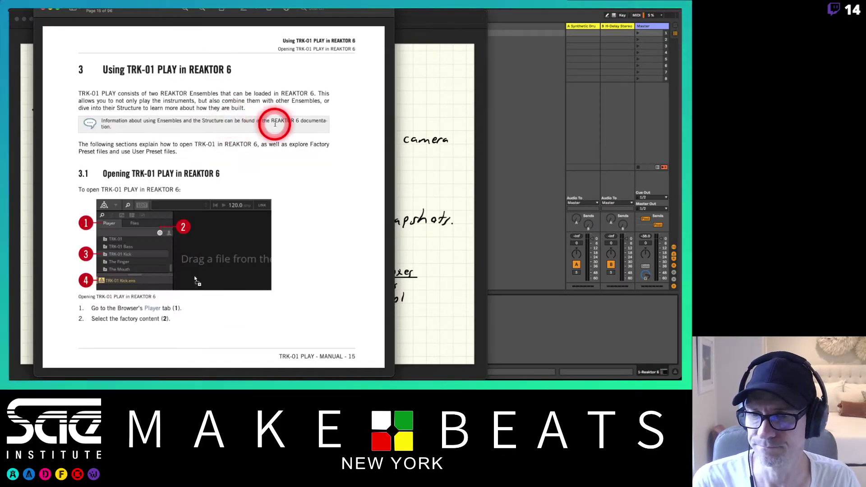
Look through the TRK-01 PLAY manual from chapter 3 through MIDI Control and Kick Overview to the Kick Layer Sections.
scroll(199, 155, up, 5)
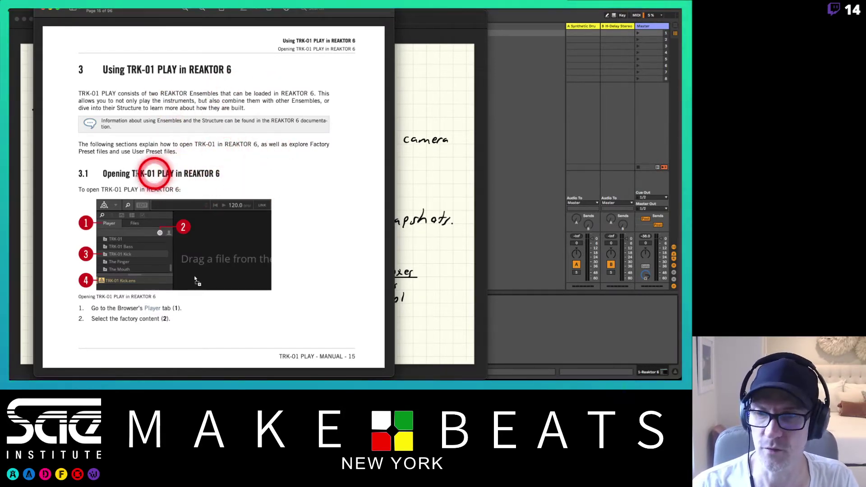
scroll(154, 173, down, 10)
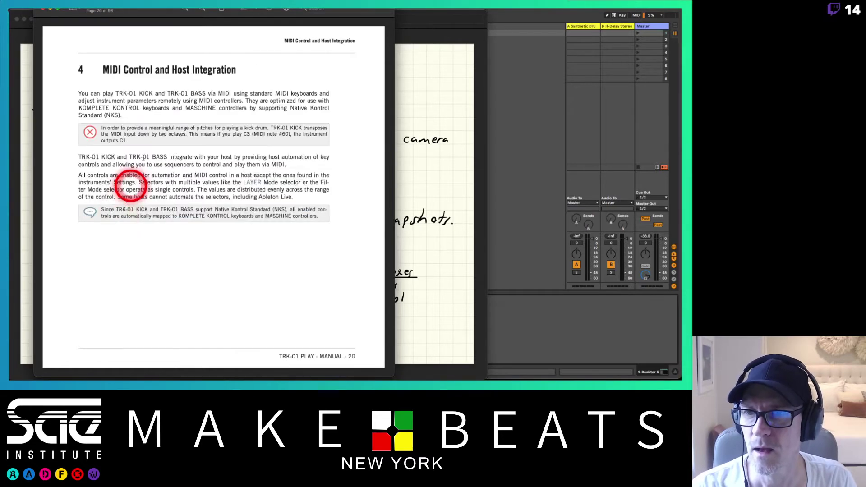
scroll(131, 184, down, 5)
scroll(230, 168, down, 15)
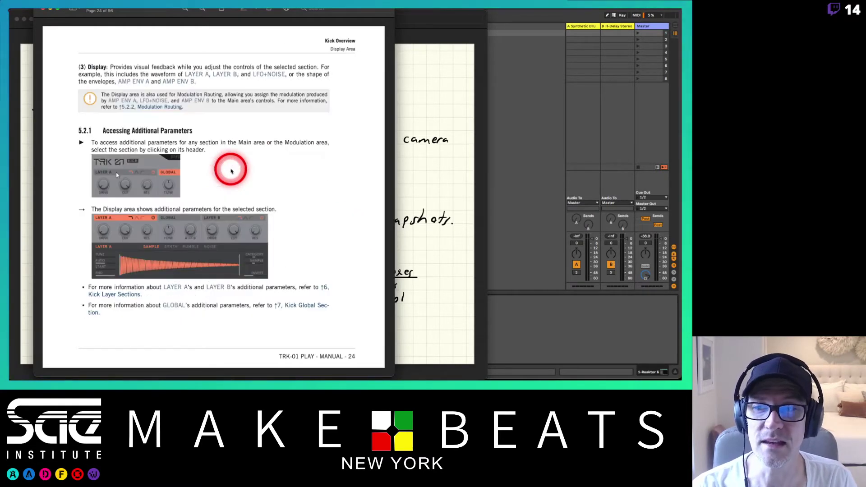
scroll(235, 154, up, 10)
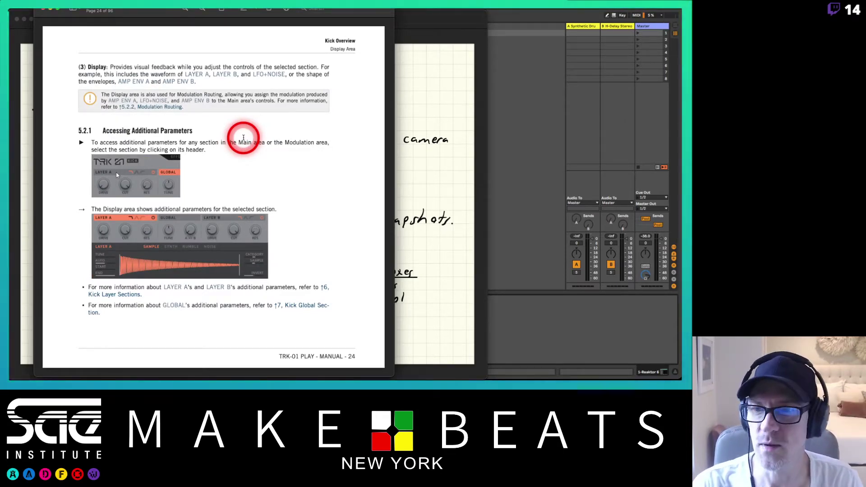
scroll(243, 137, down, 20)
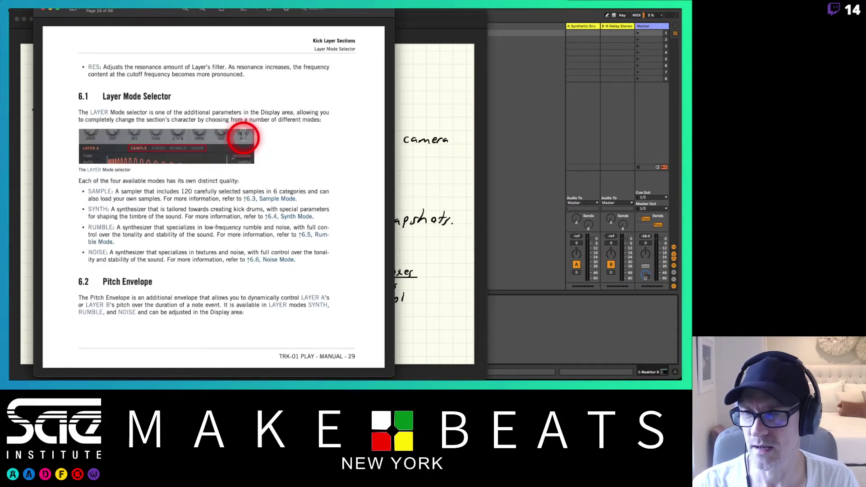
scroll(243, 137, down, 20)
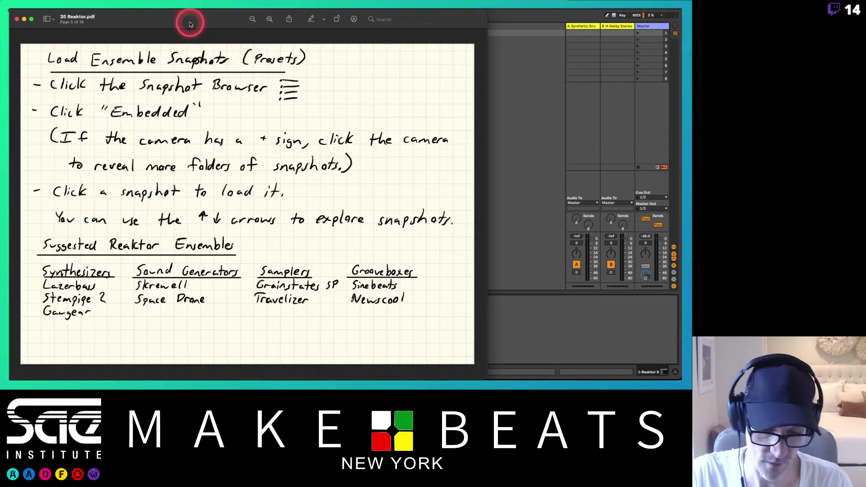
Switch to the 35 Reaktor.pdf notes and review the cover and page 2 on downloading and adding Reaktor ensembles.
key(Left)
key(Left)
key(Left)
key(Left)
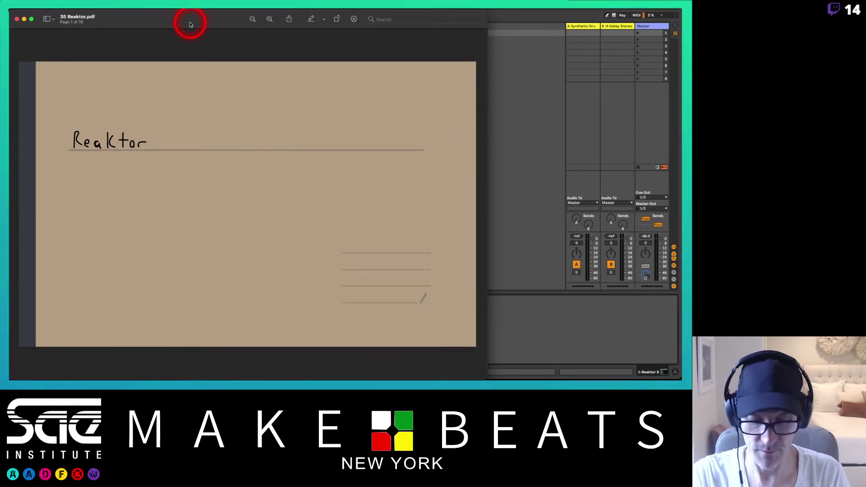
key(Right)
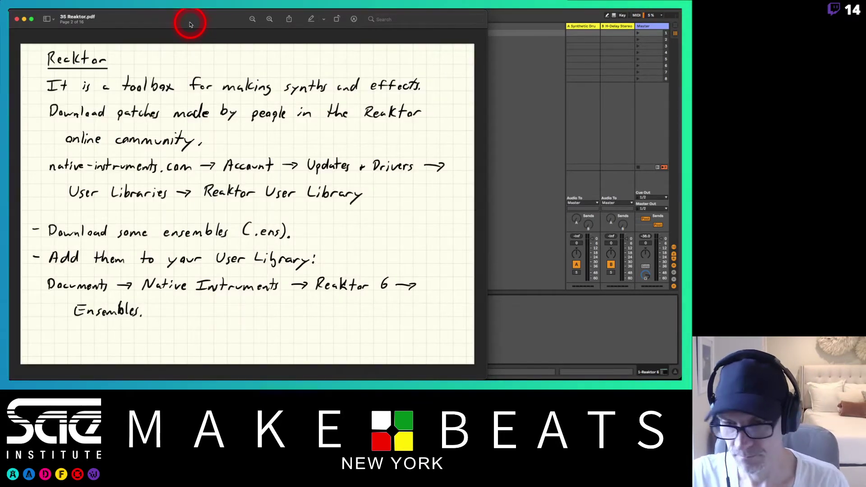
Switch to Ableton Live, show the TRK-01 Bass folder's ensemble in Reaktor 6 and move the plug-in window clear of the tracks.
key(super+Tab)
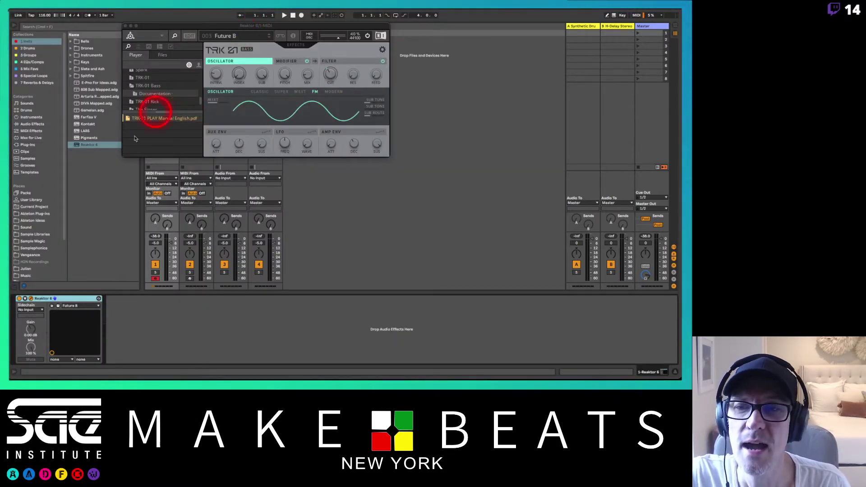
click(142, 118)
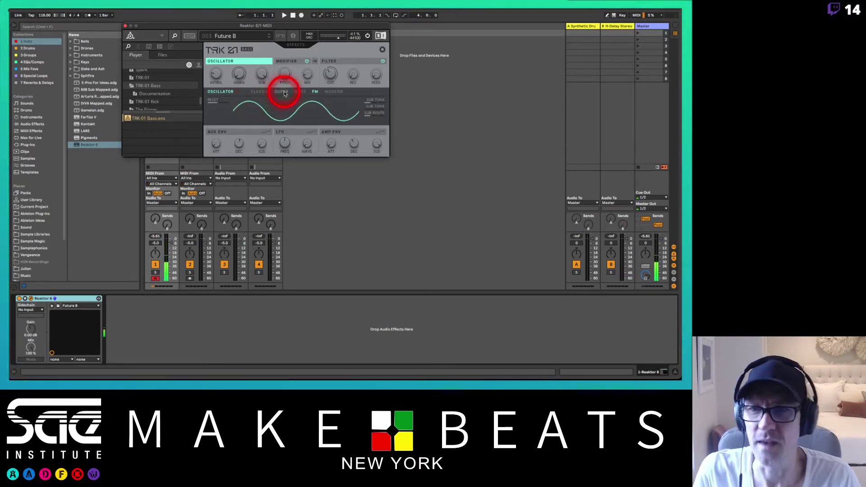
drag(227, 27, 417, 74)
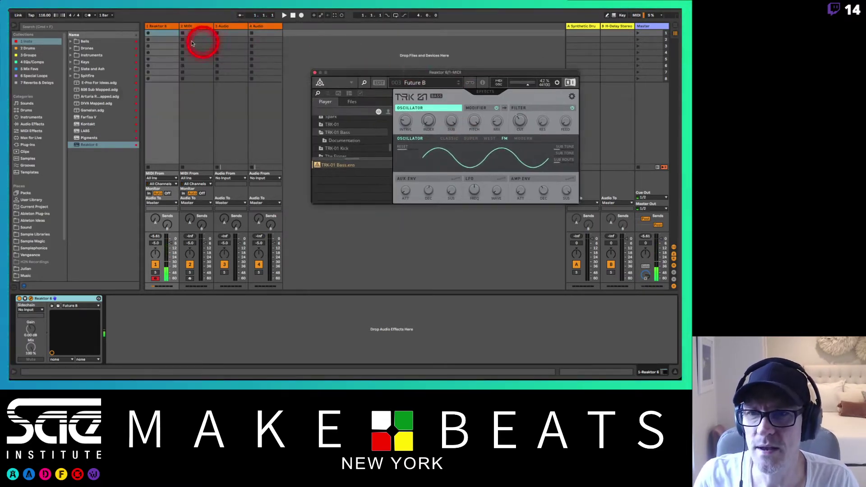
Create an empty MIDI clip in the first slot of the Reaktor 6 track and enlarge its note editor.
double_click(164, 33)
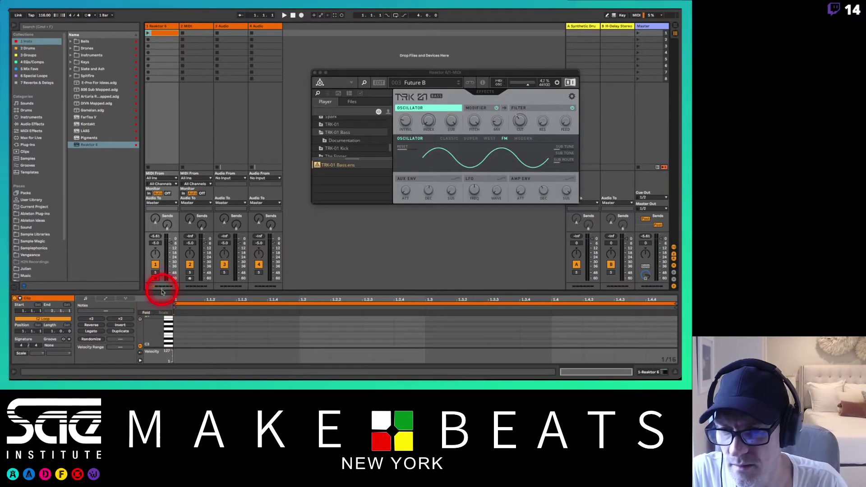
drag(161, 291, 153, 238)
drag(170, 275, 158, 300)
click(187, 319)
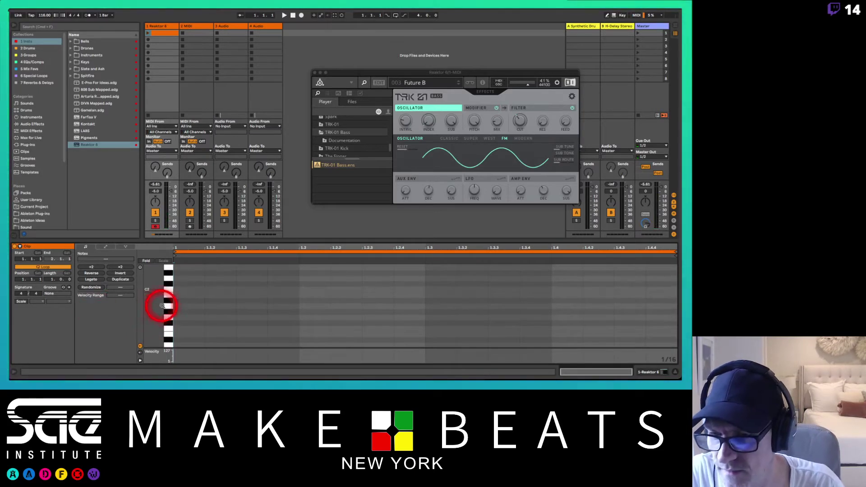
Draw a full bar of sixteenth notes at C2, with the first note at C#2.
click(190, 286)
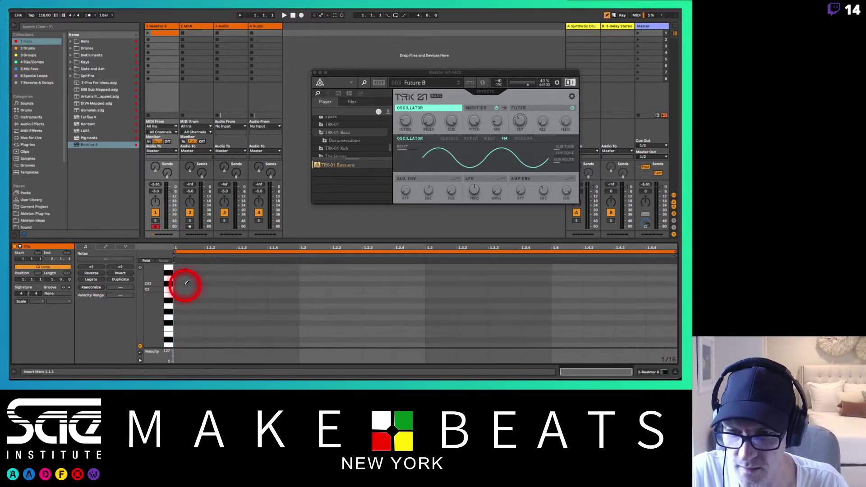
drag(187, 283, 629, 310)
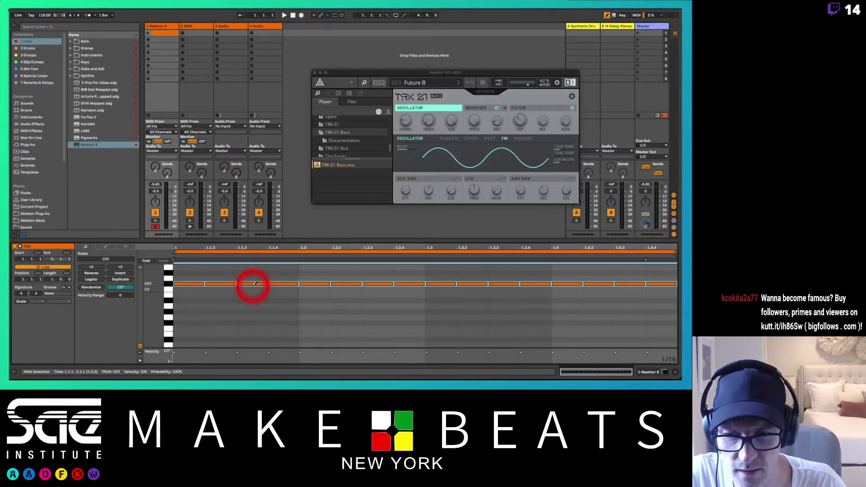
key(Delete)
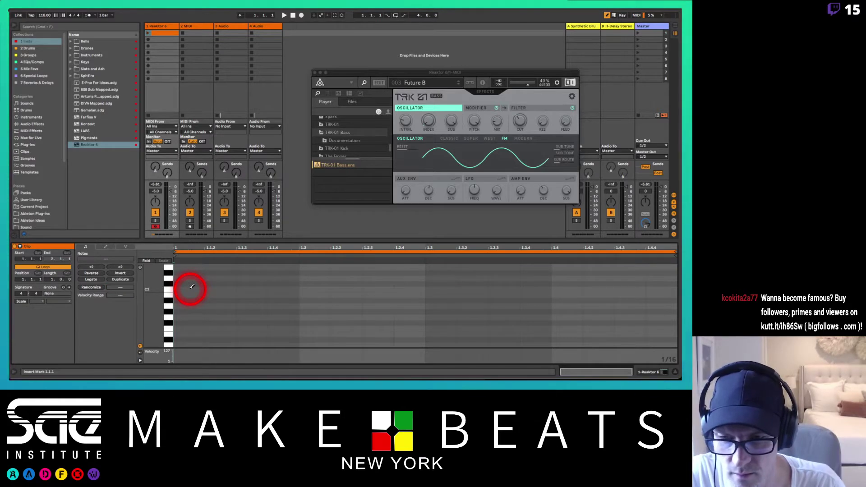
mouse_move(191, 287)
mouse_down()
mouse_move(358, 300)
mouse_move(625, 301)
mouse_up()
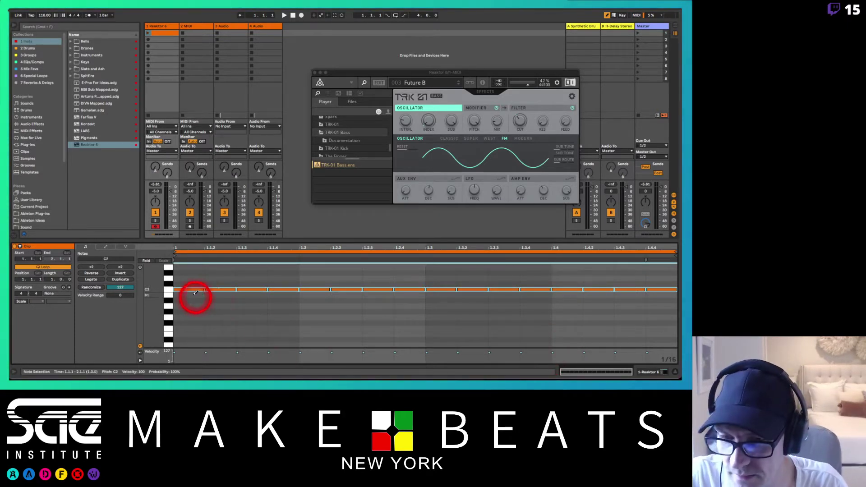
drag(199, 287, 194, 282)
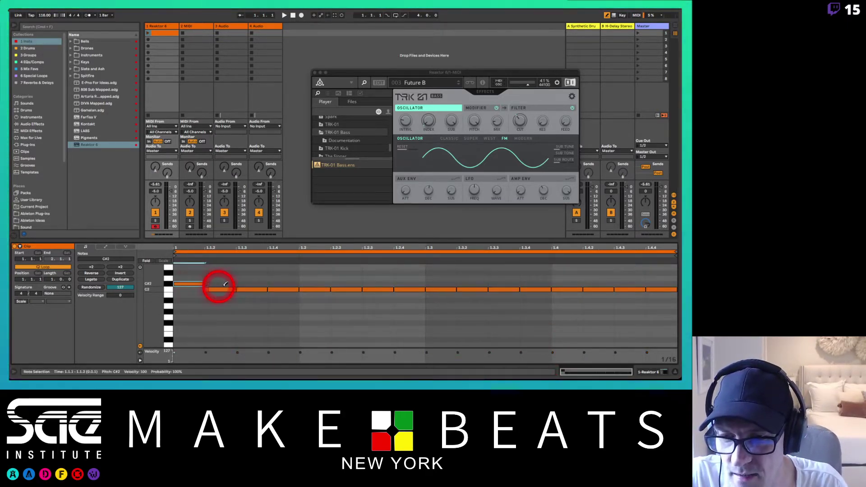
Launch the clip and replace the C2 note at 1.3.2 with a D#2 note.
click(148, 34)
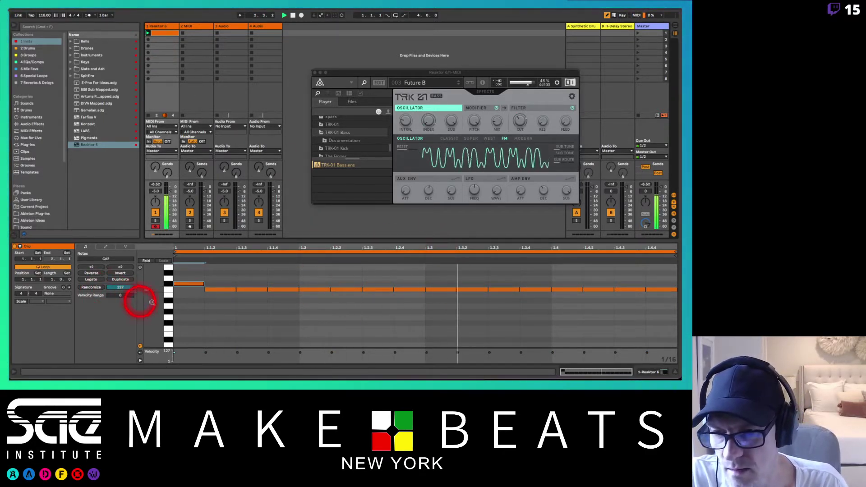
scroll(154, 299, up, 2)
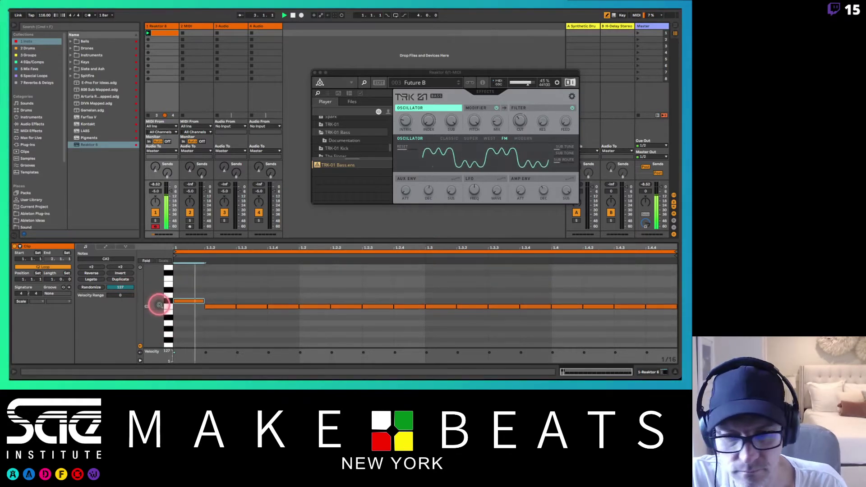
click(470, 290)
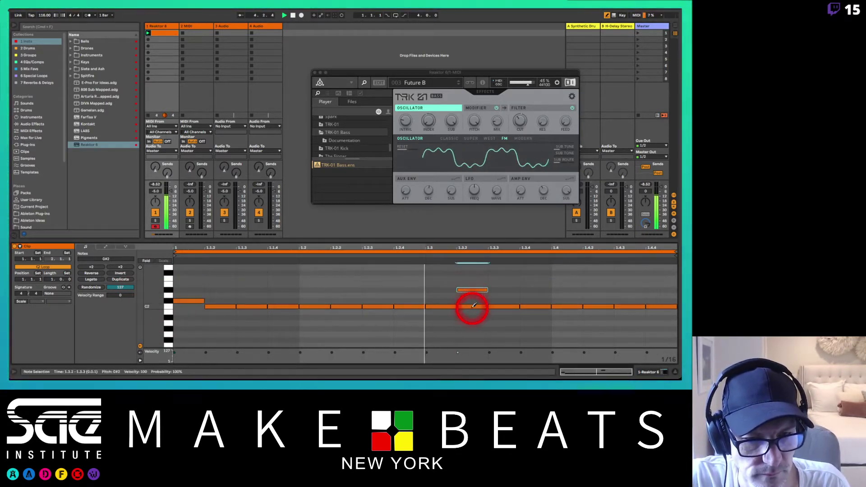
shift+click(474, 306)
click(474, 306)
Raise the note at 1.3.4 five semitones to F2.
click(535, 307)
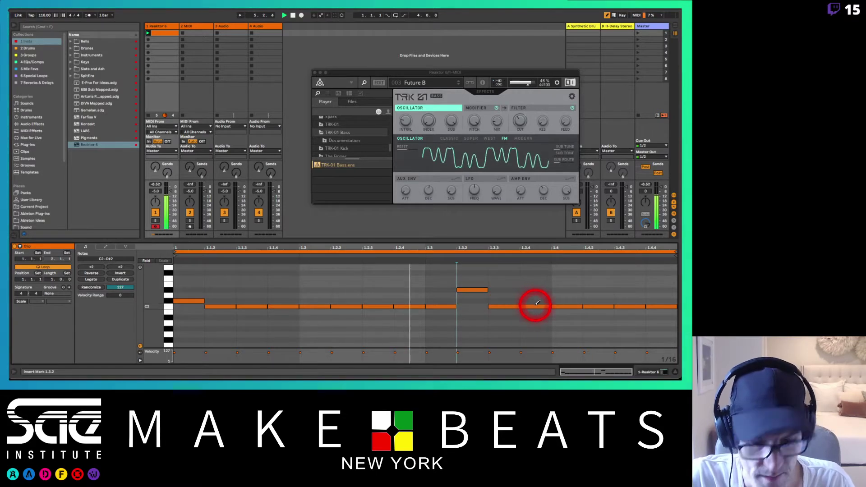
key(Up)
key(Up)
key(Up)
key(Up)
key(Up)
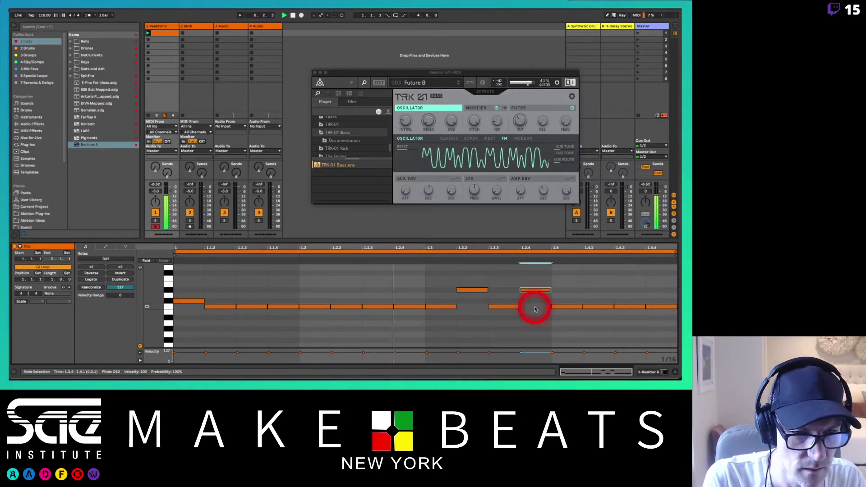
Raise the note at 1.4.1 seven semitones to G2.
click(575, 308)
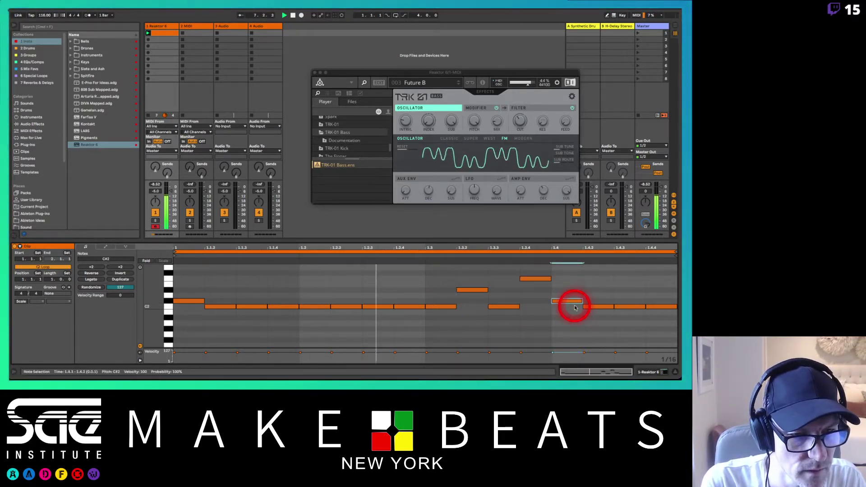
key(Up)
key(Up)
key(Up)
key(Up)
key(Up)
key(Up)
key(Up)
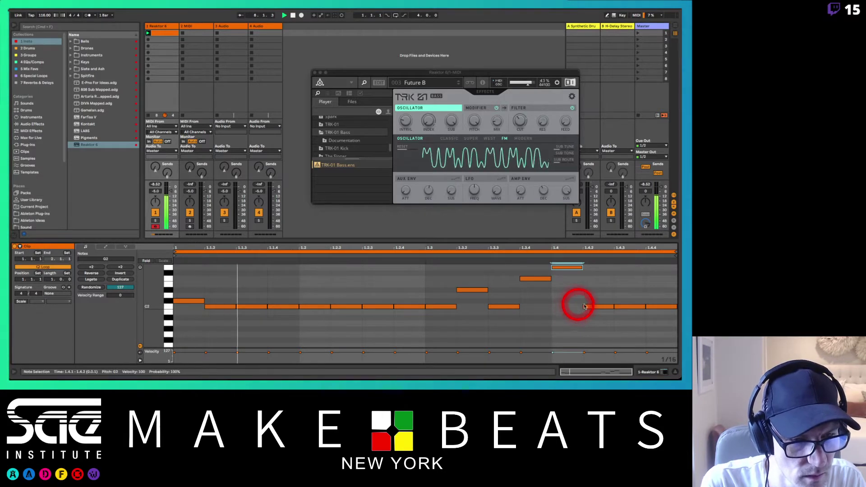
Lower the note at 1.4.2 to A#1 and the note at 1.4.3 to G1.
click(607, 307)
key(Down)
key(Down)
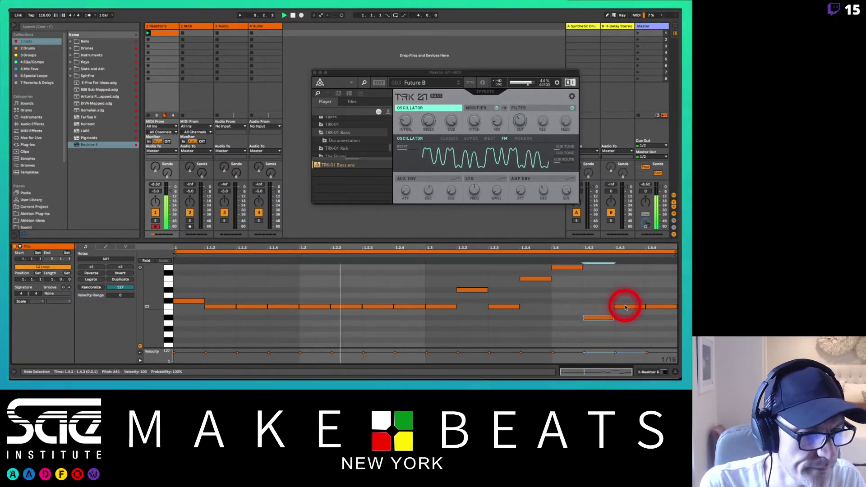
click(624, 309)
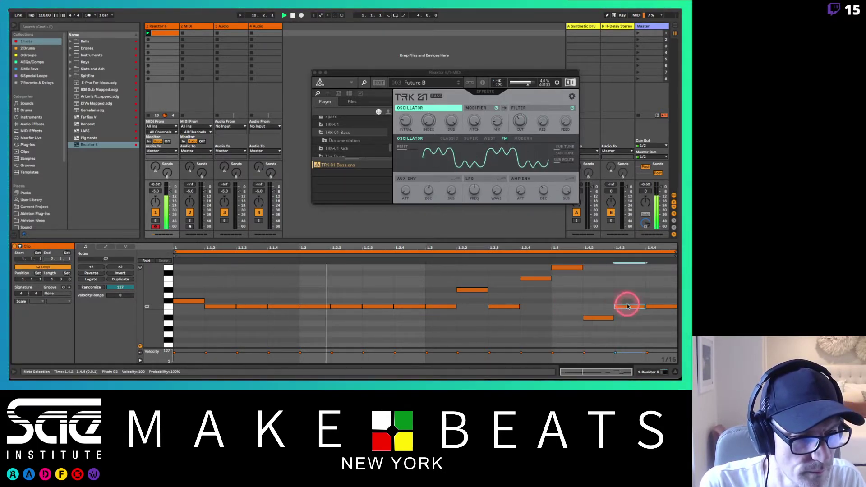
key(Down)
key(Down)
key(Down)
key(Down)
key(Down)
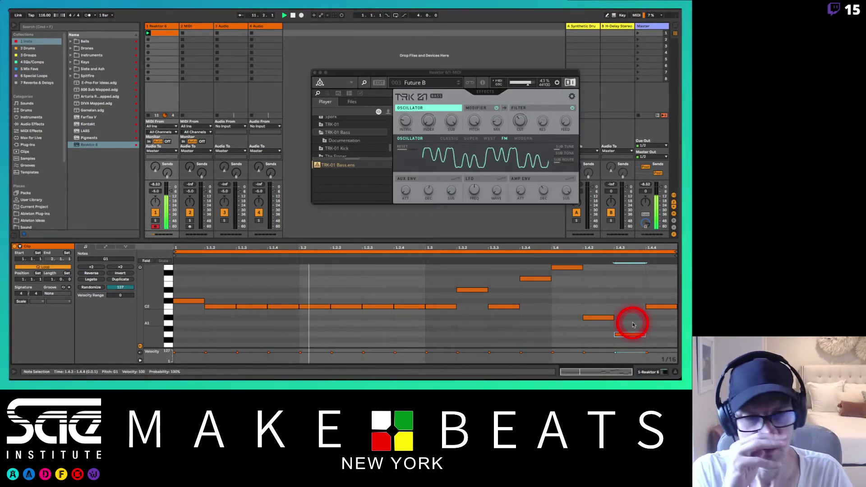
click(633, 323)
Reposition the Reaktor 6 window and shorten the Aux Env decay in TRK-01 Bass.
drag(385, 73, 284, 64)
drag(322, 118, 447, 267)
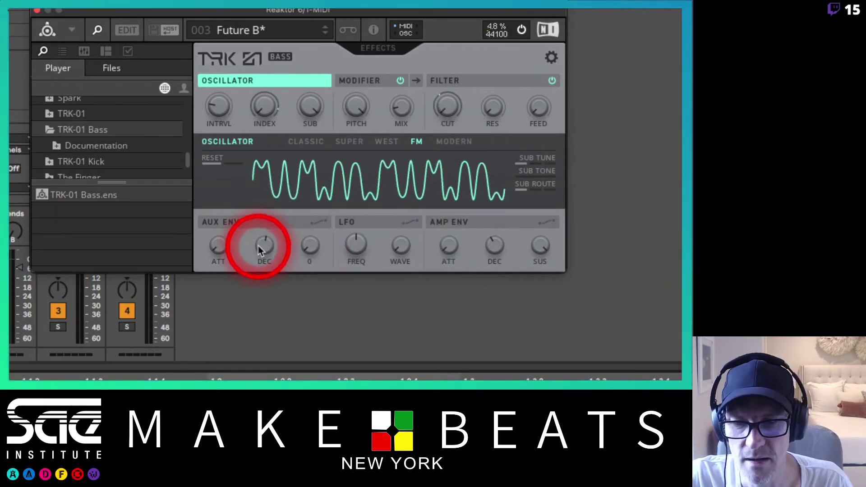
drag(258, 245, 263, 302)
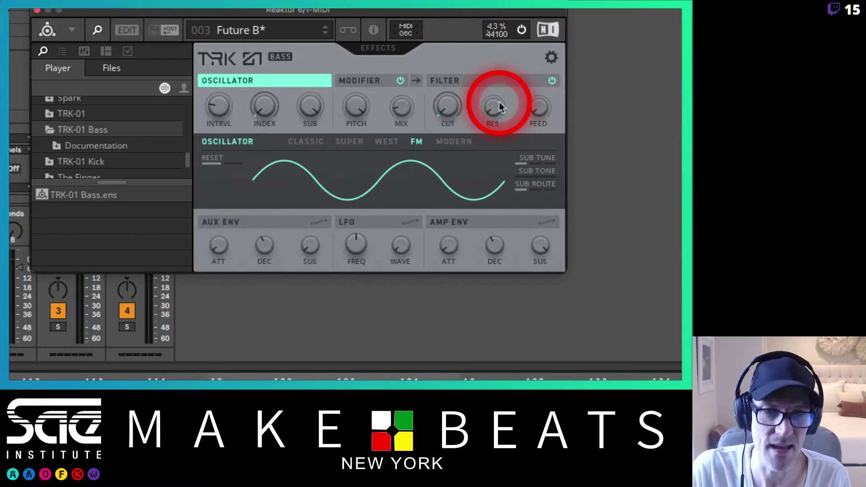
drag(500, 103, 448, 225)
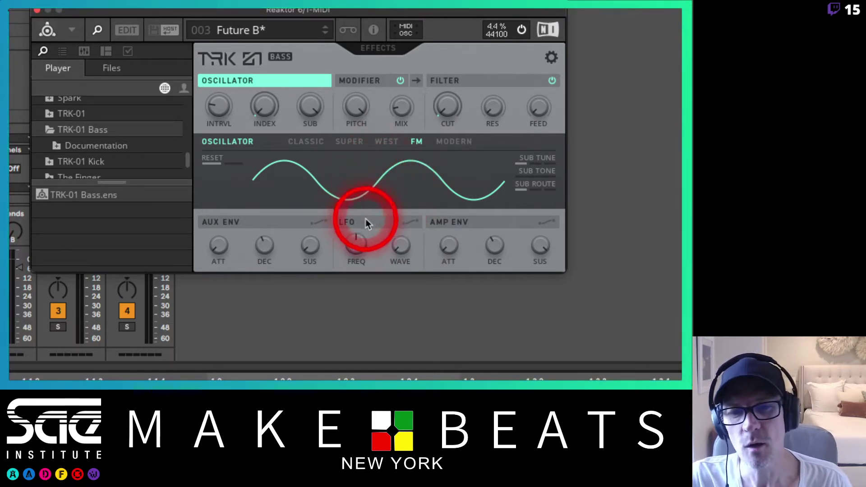
Compare the modulation routings of the LFO, Aux Env and Amp Env in TRK-01 Bass.
click(408, 223)
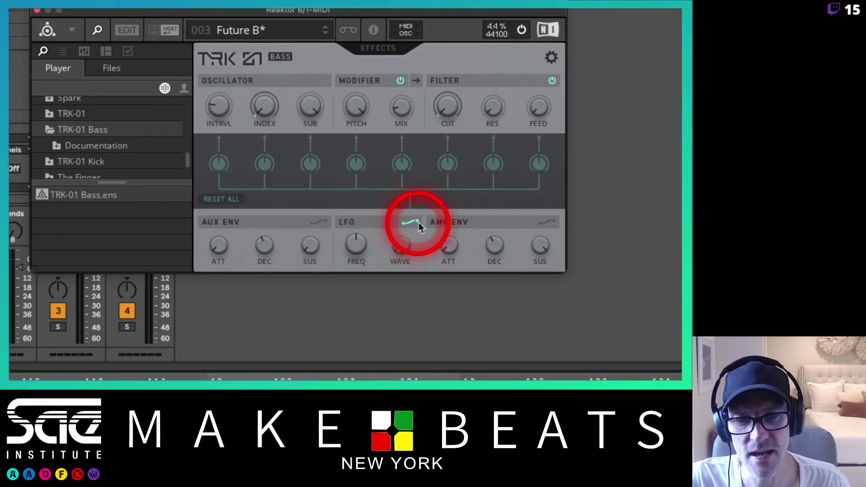
click(316, 223)
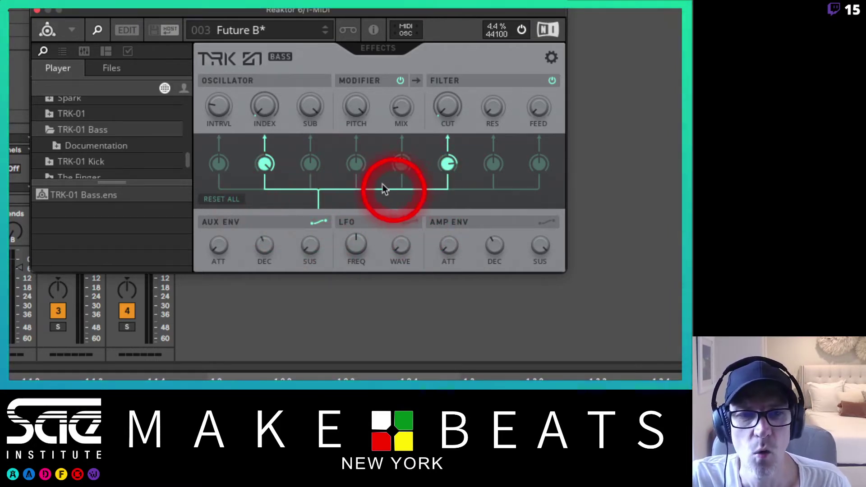
click(407, 221)
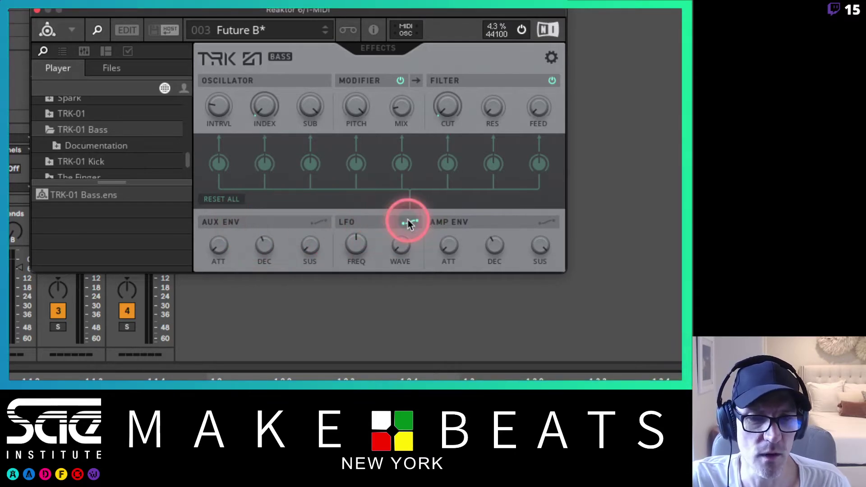
click(545, 223)
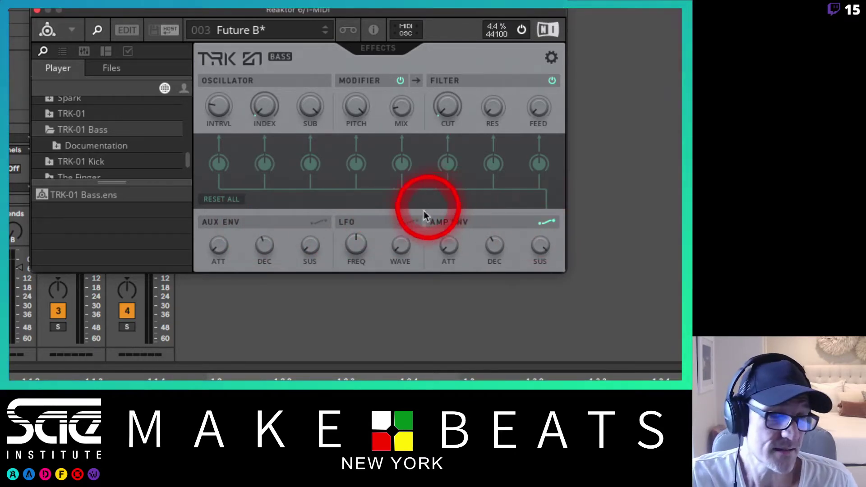
With the Aux Env routings shown, raise the filter cutoff to about 452 Hz and lengthen the Aux Env decay.
click(315, 223)
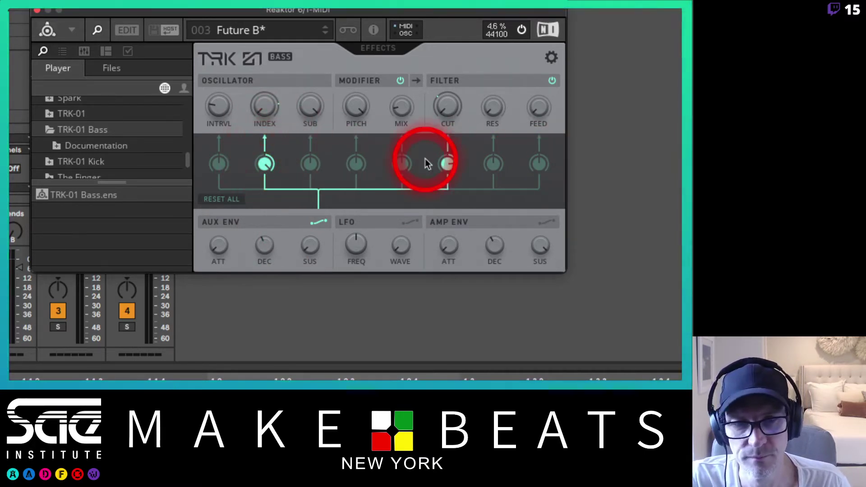
drag(447, 108, 457, 92)
drag(460, 39, 459, 27)
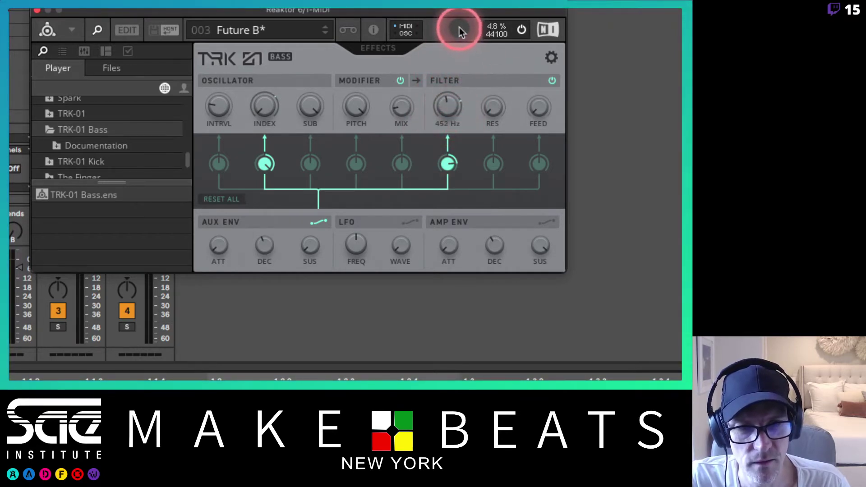
drag(255, 250, 256, 305)
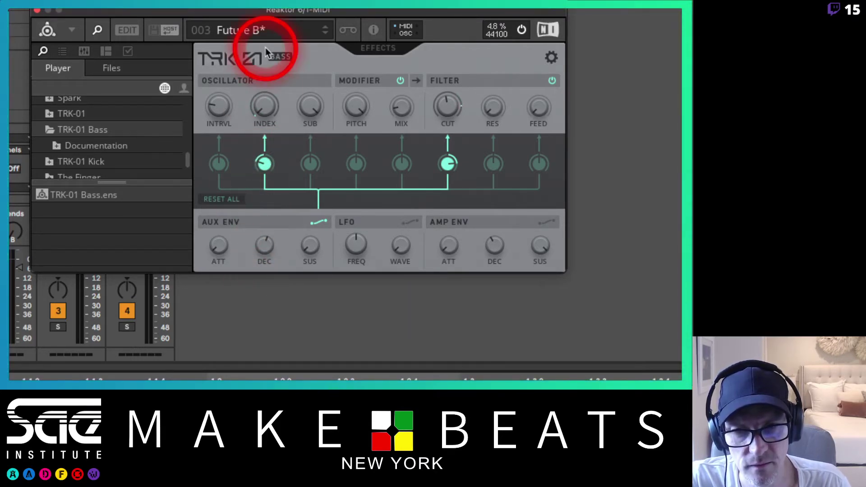
Try the oscillator index at 76, return it to 0 and increase its Aux Env modulation amount.
drag(265, 116, 268, 18)
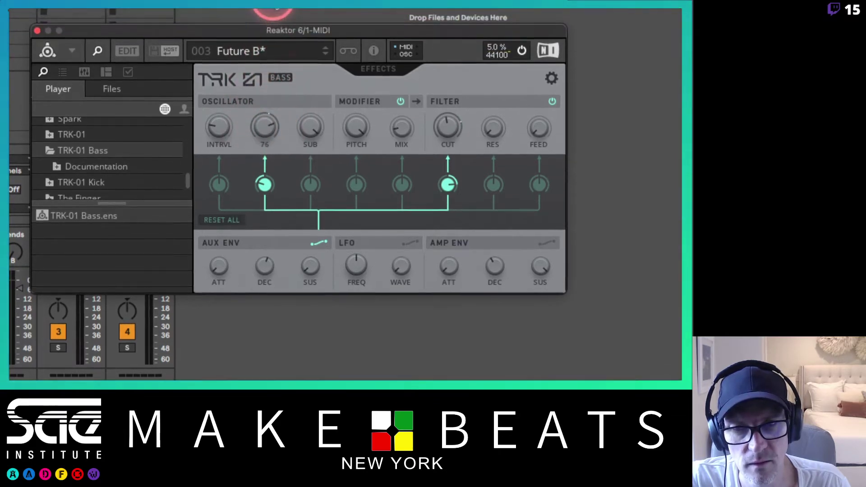
click(265, 100)
drag(265, 192, 261, 290)
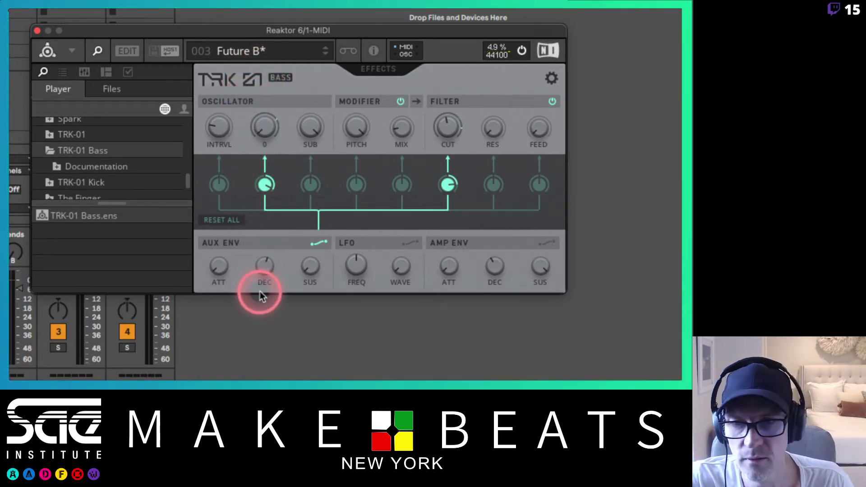
mouse_move(219, 135)
mouse_down()
mouse_move(222, 39)
mouse_move(215, 86)
mouse_move(227, 140)
mouse_up()
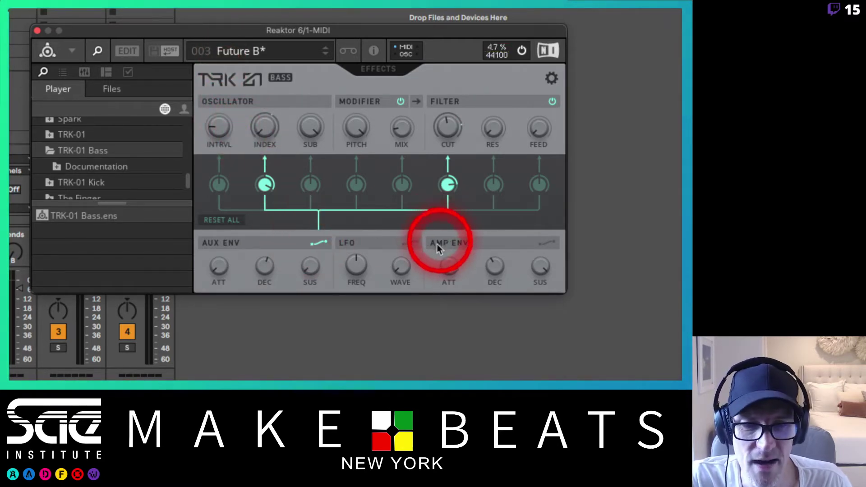
Modulate the oscillator interval with the LFO and audition the effect with slower and faster LFO frequencies.
click(414, 244)
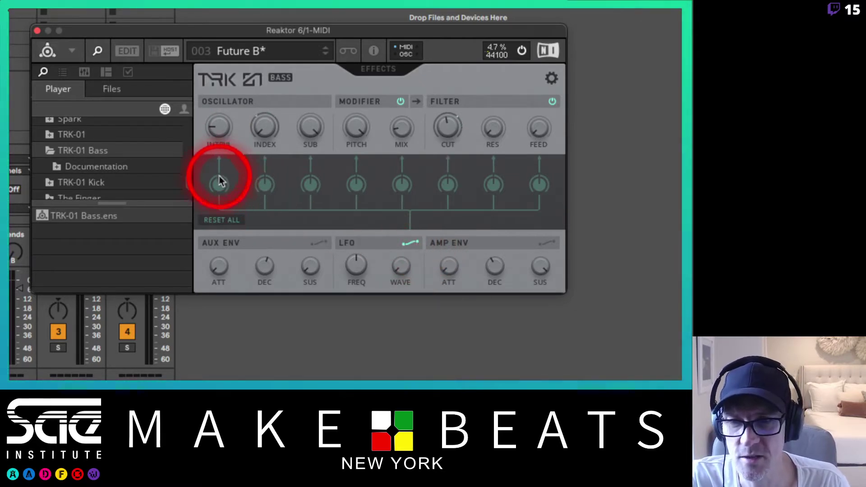
drag(215, 184, 240, 144)
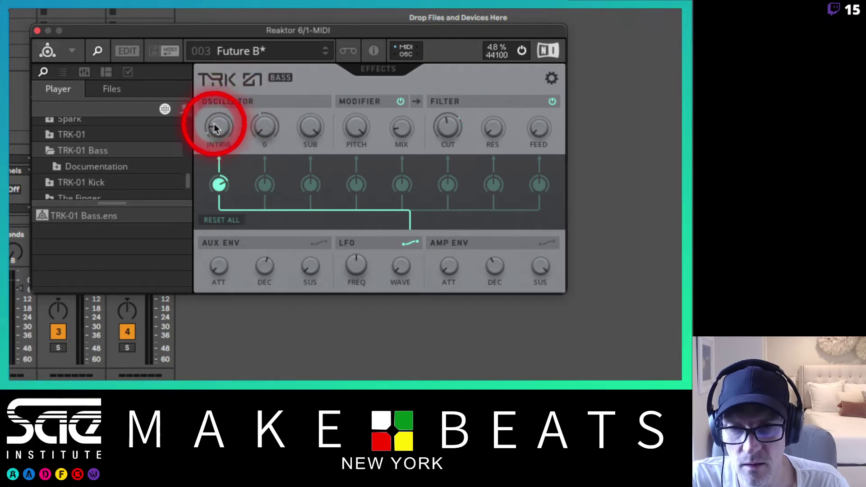
drag(213, 127, 214, 114)
drag(356, 267, 362, 339)
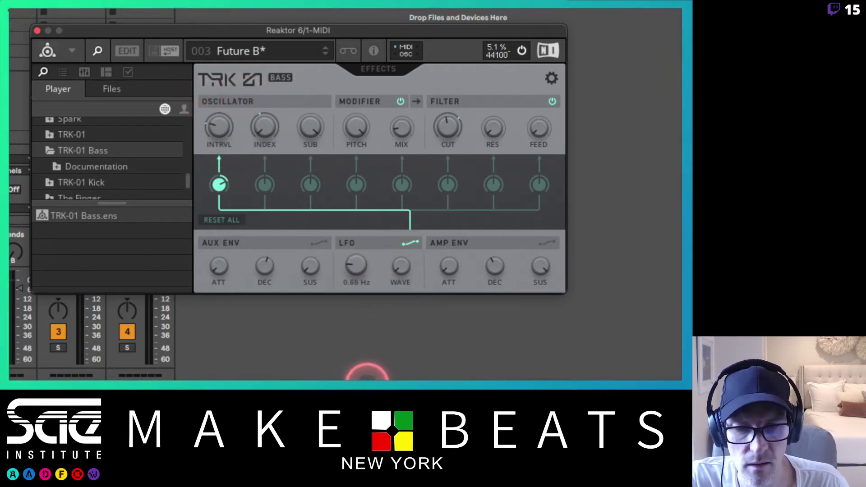
drag(367, 378, 370, 269)
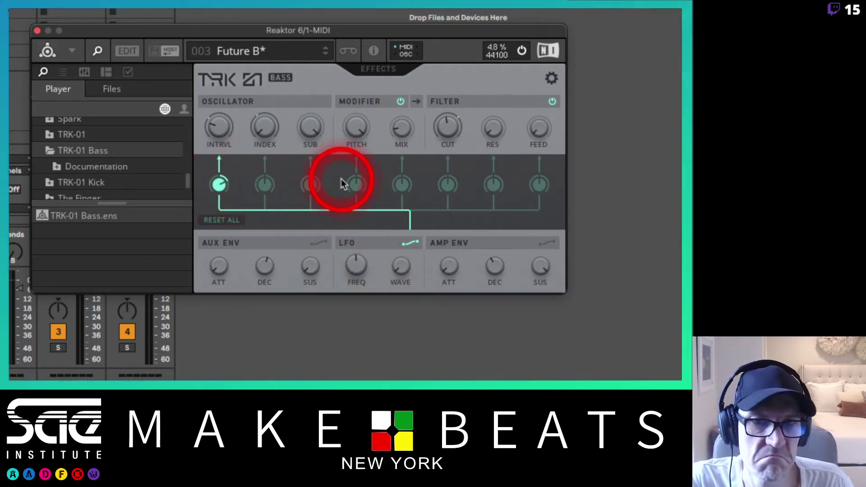
Sync the LFO in Beat mode and shape its waveform into a falling sawtooth ramp.
click(380, 240)
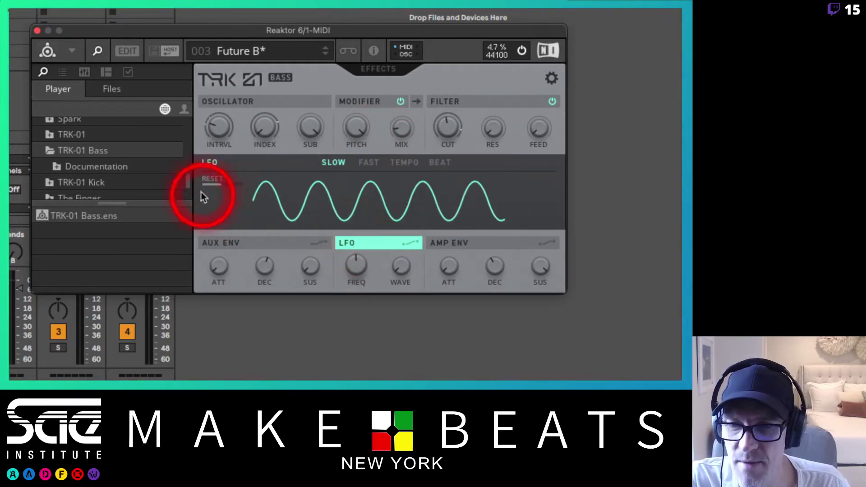
click(435, 163)
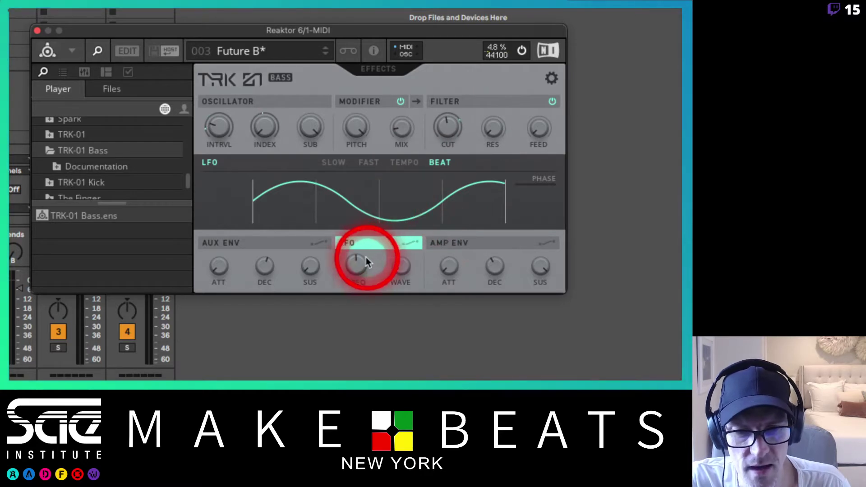
drag(359, 267, 406, 83)
click(405, 289)
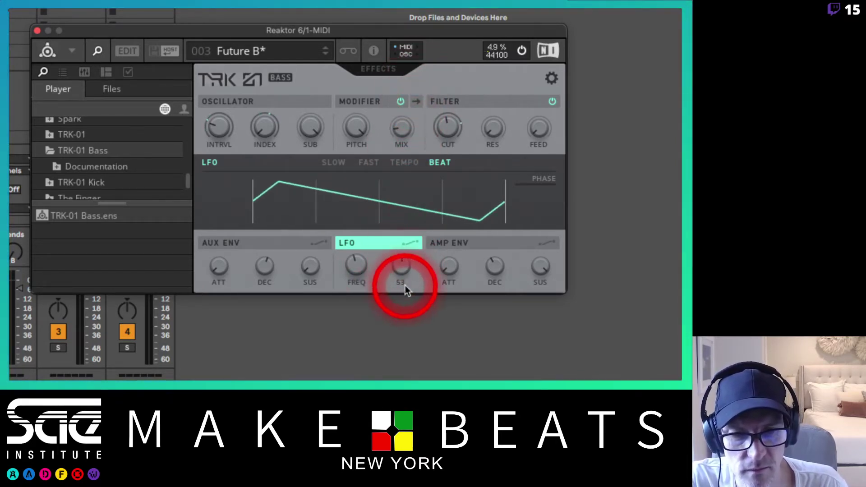
drag(405, 288, 410, 179)
click(403, 265)
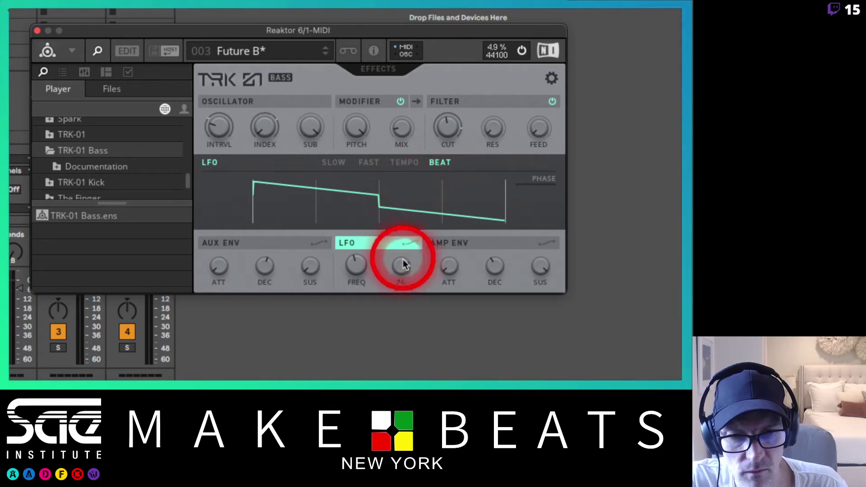
drag(403, 265, 403, 301)
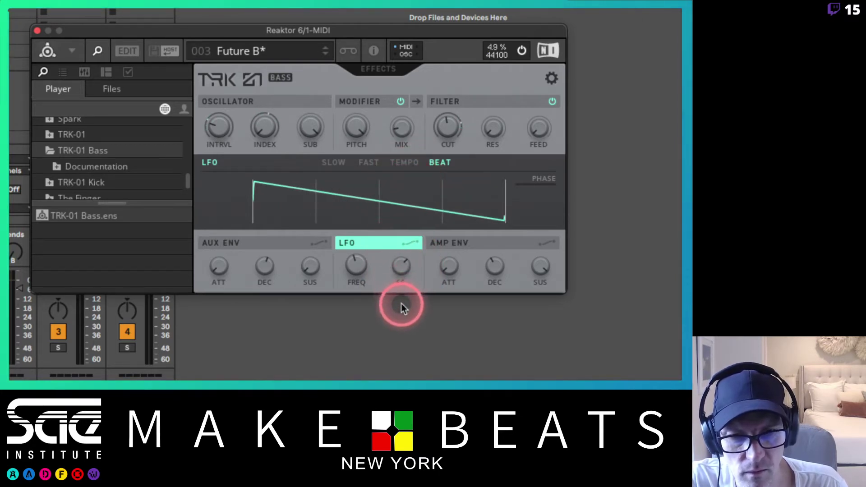
click(353, 268)
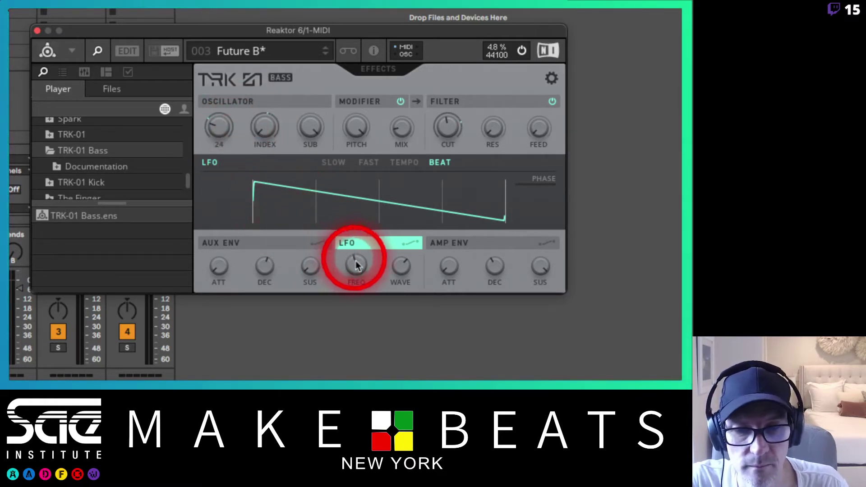
Return to the LFO routings and raise the base value of the oscillator interval.
click(409, 242)
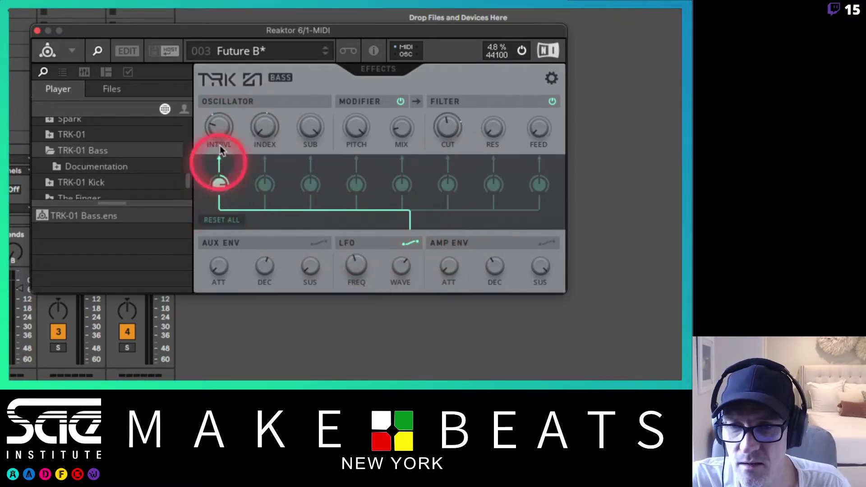
drag(221, 128, 224, 97)
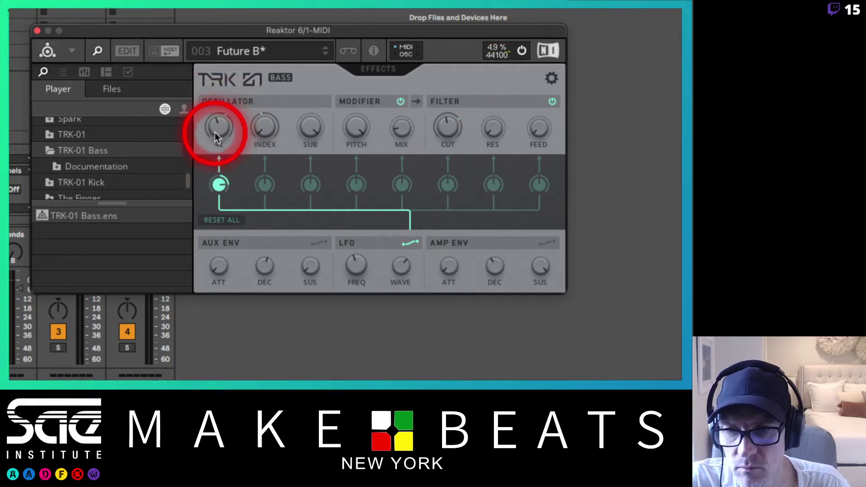
drag(218, 131, 217, 138)
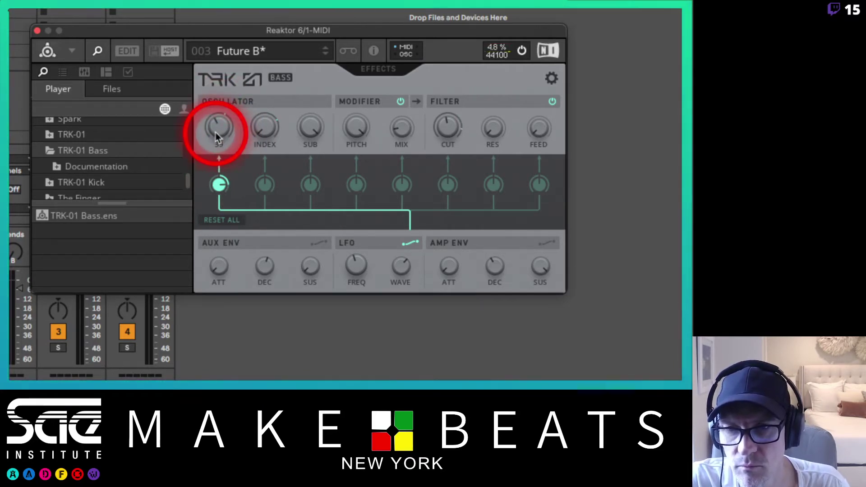
Lower the filter cutoff to about 29.9 Hz and adjust the Aux Env modulation amount on the cutoff.
drag(446, 133, 438, 276)
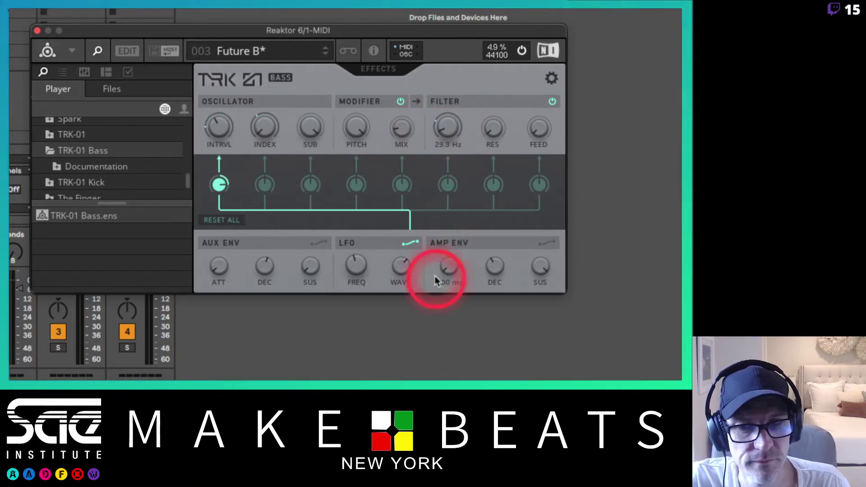
click(319, 244)
drag(449, 185, 450, 186)
drag(450, 215, 444, 205)
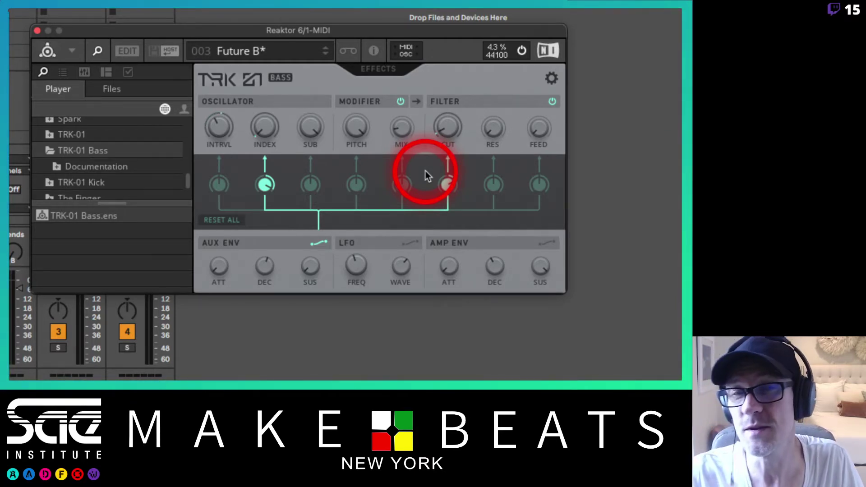
Expand the Embedded presets and browse the Digital, Distorted and Sub banks, finishing on the 001 Analog bank.
click(63, 74)
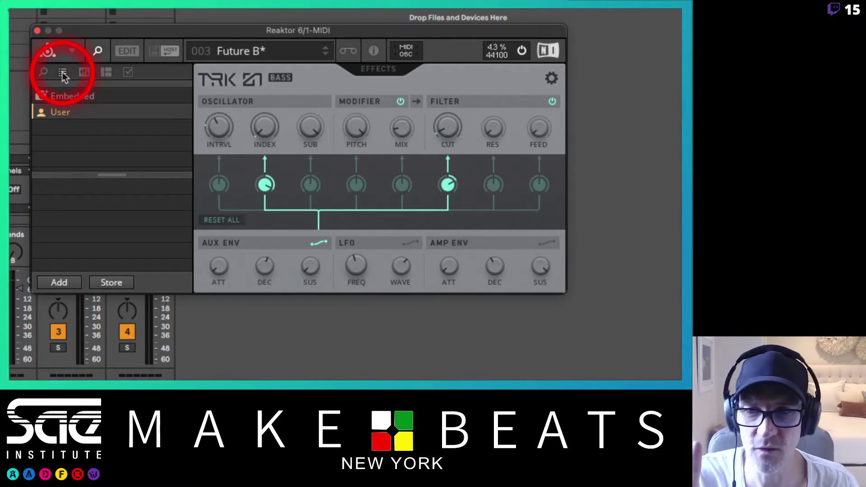
click(43, 72)
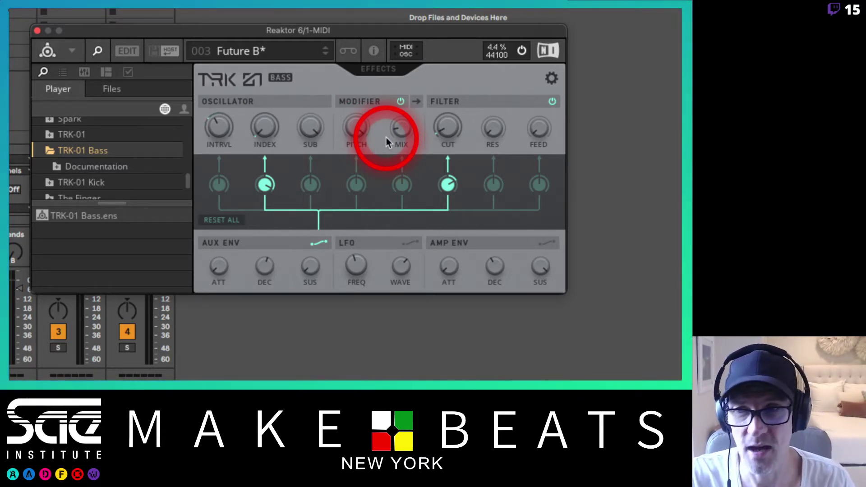
click(62, 72)
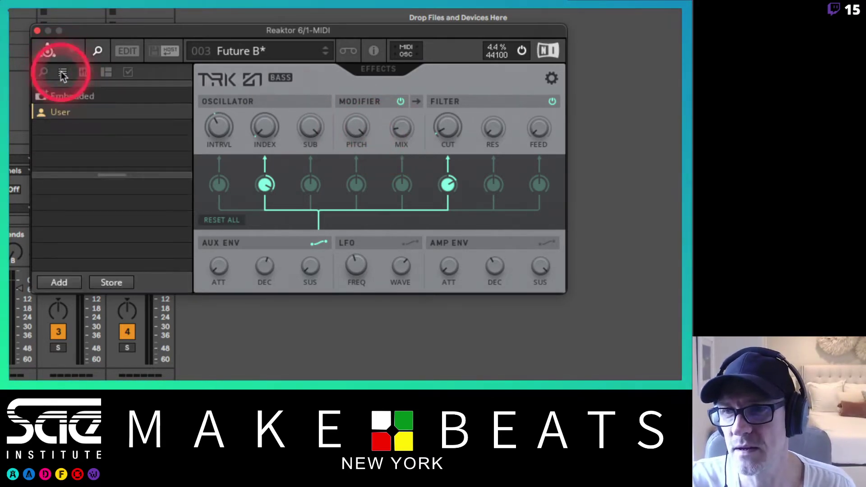
click(56, 96)
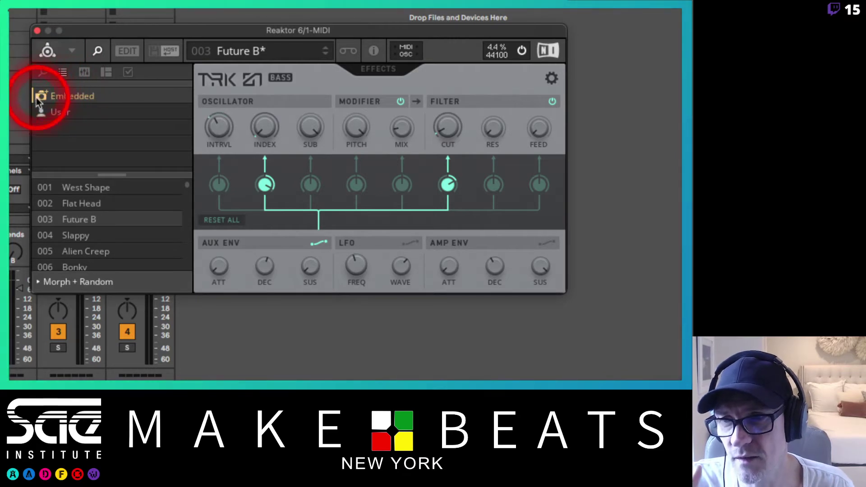
click(40, 97)
click(75, 106)
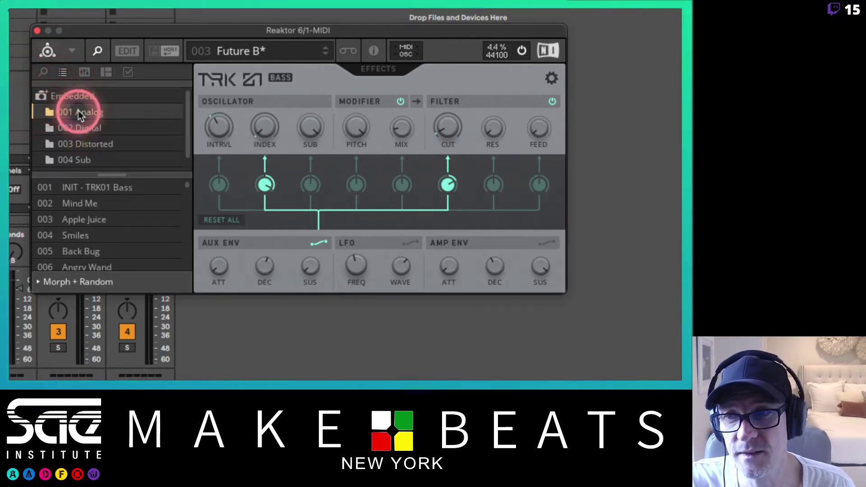
click(63, 122)
click(77, 146)
click(76, 151)
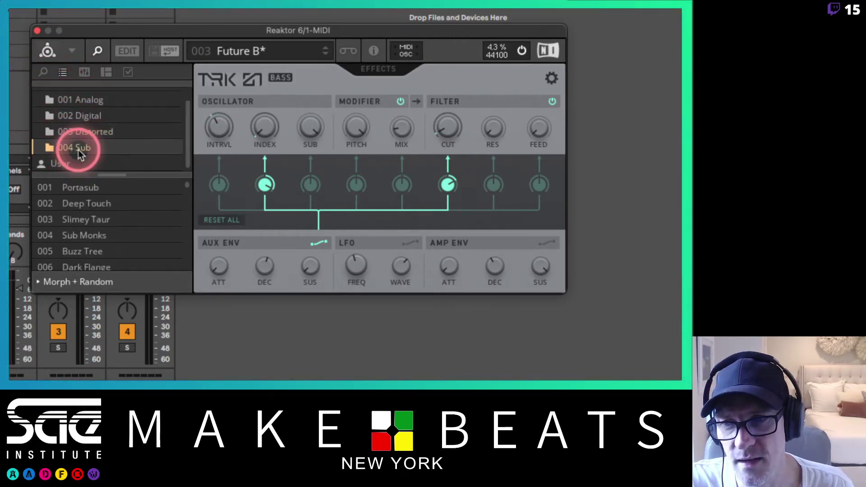
click(83, 115)
click(81, 105)
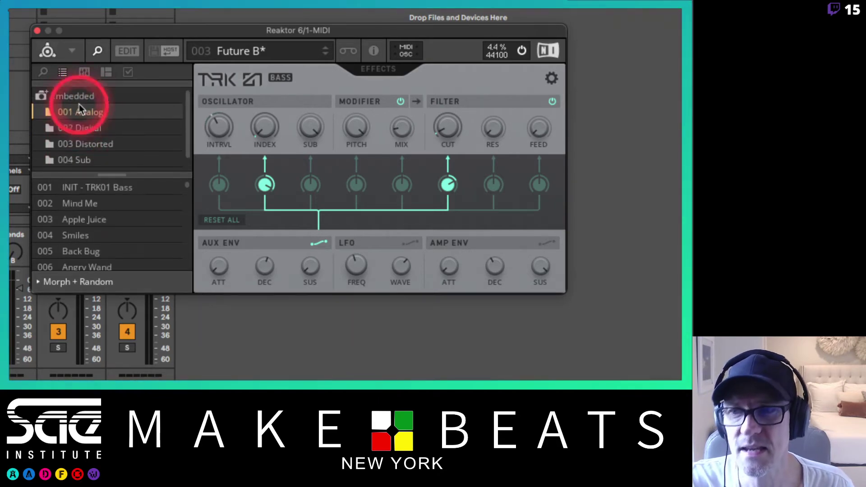
Load the Mind Me preset from the Analog bank and step through the following presets to Angry Wand.
click(95, 203)
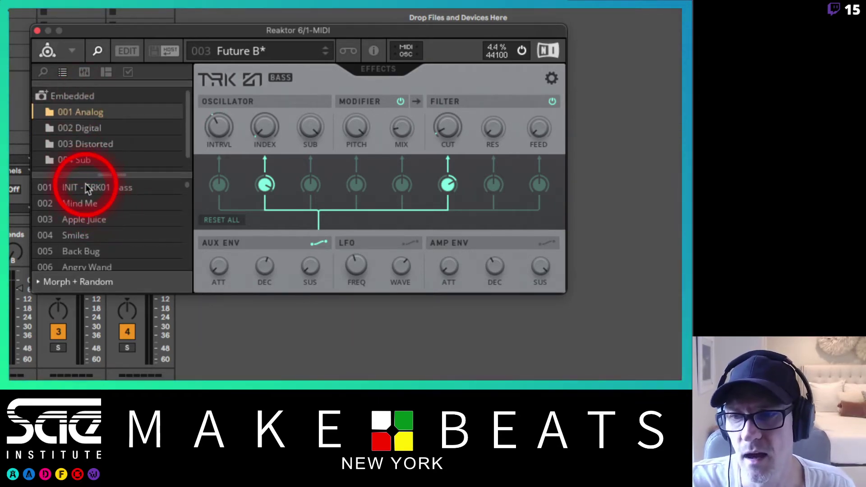
double_click(77, 204)
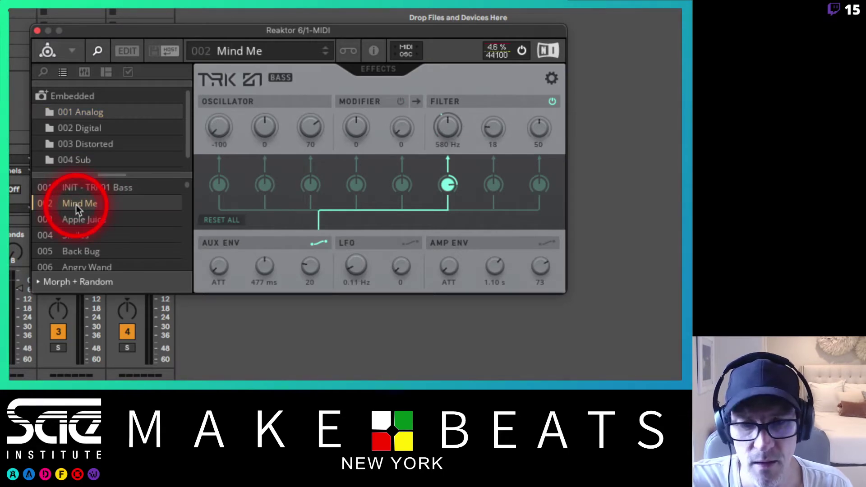
key(Down)
key(Down)
key(Down)
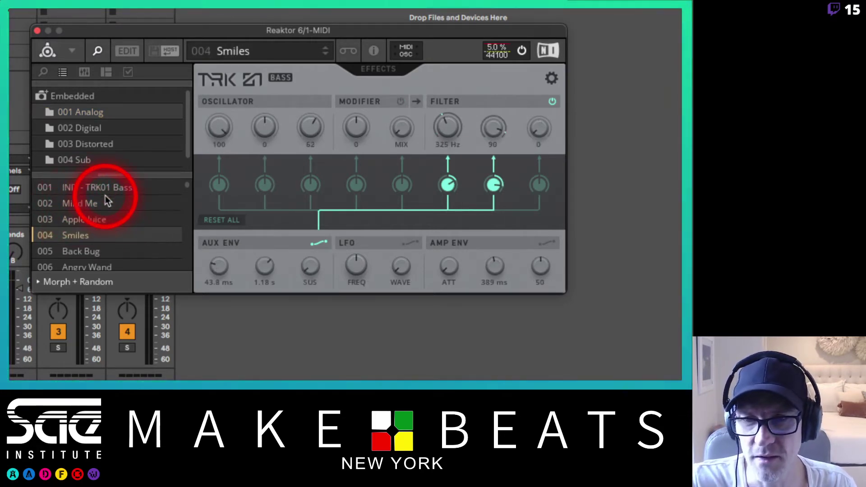
key(Down)
key(Down)
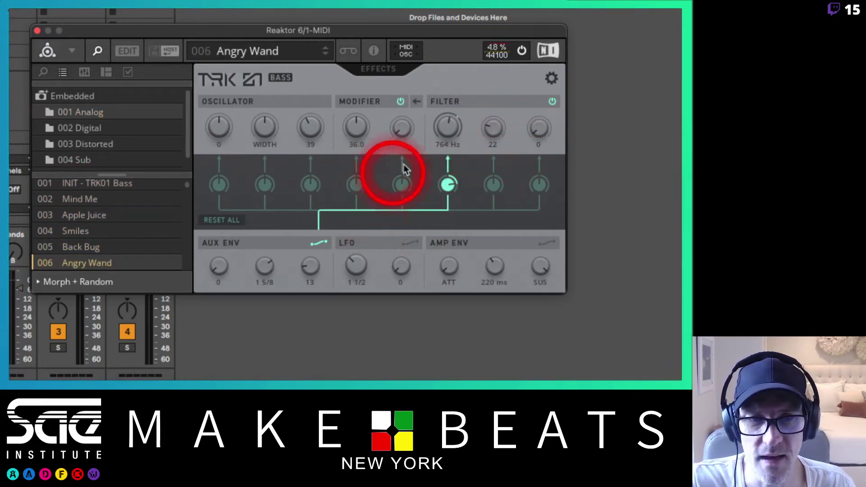
Go back to the INIT - TRK01 Bass preset, audition the presets after it and load Smiles.
key(Up)
key(Up)
key(Up)
key(Up)
key(Up)
key(Up)
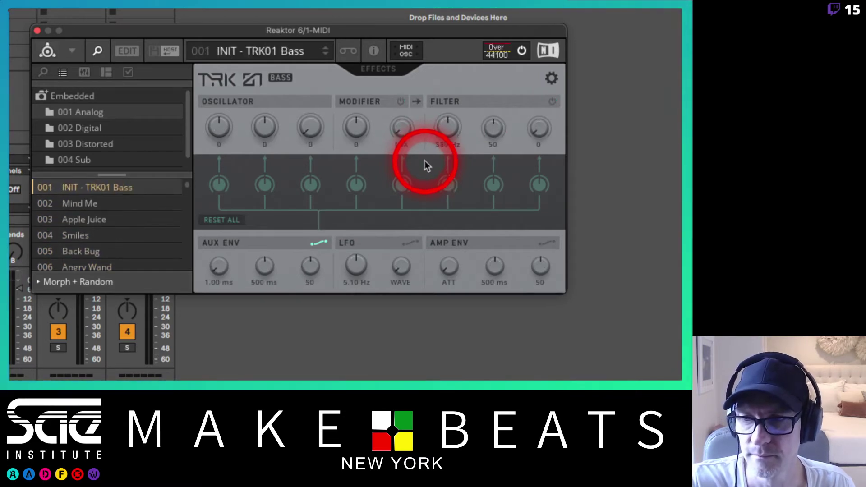
key(Down)
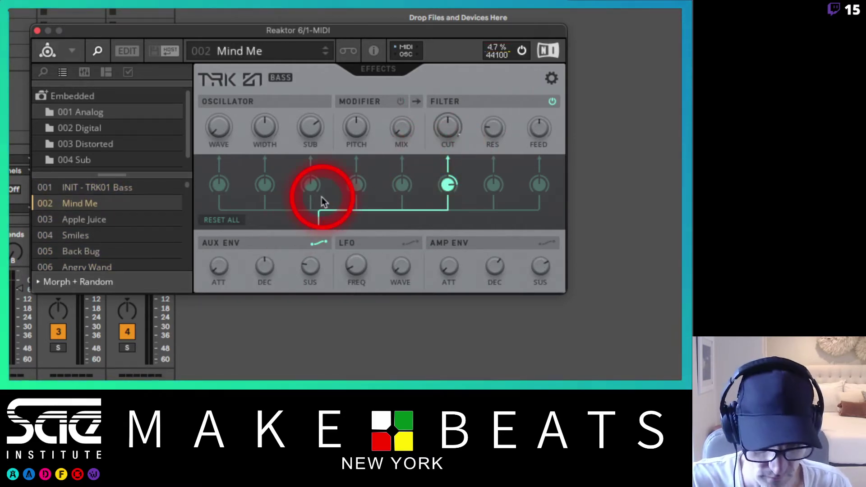
key(Down)
click(111, 232)
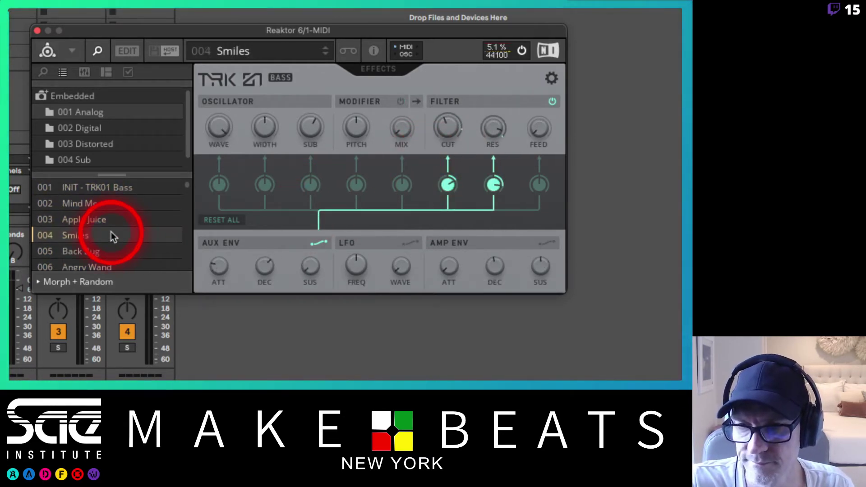
Audition the Back Bug and Angry Wand presets and show the oscillator's waveform settings.
key(Down)
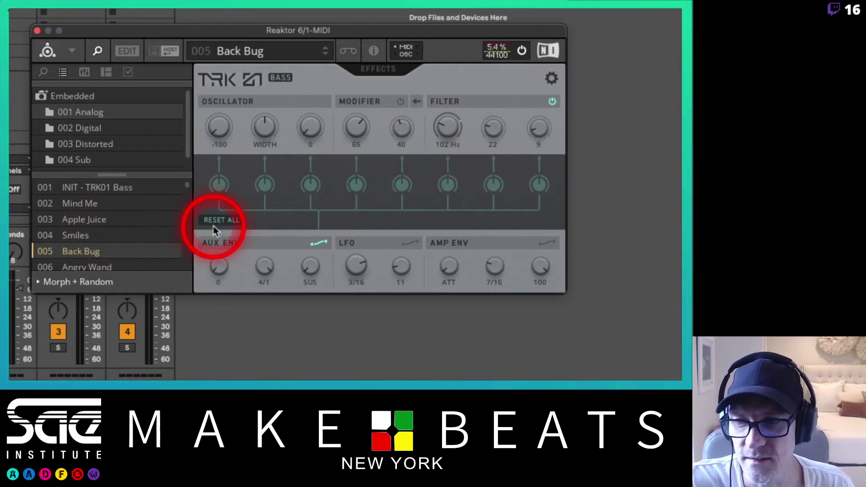
key(Down)
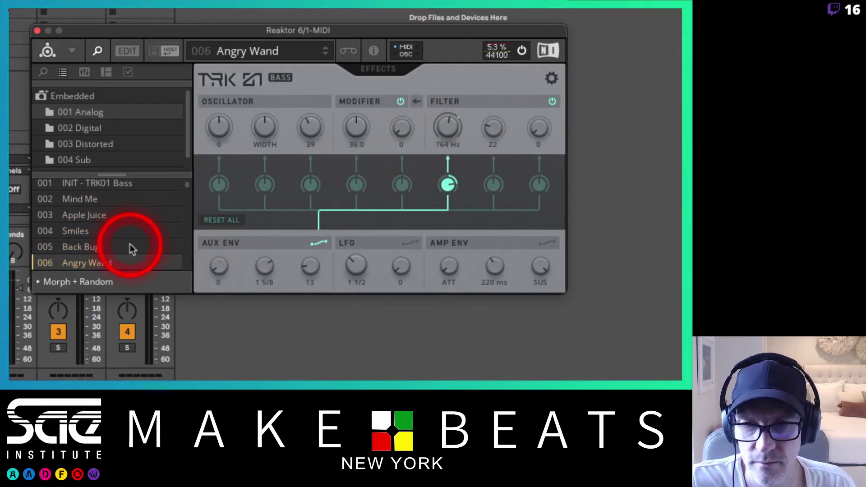
click(245, 103)
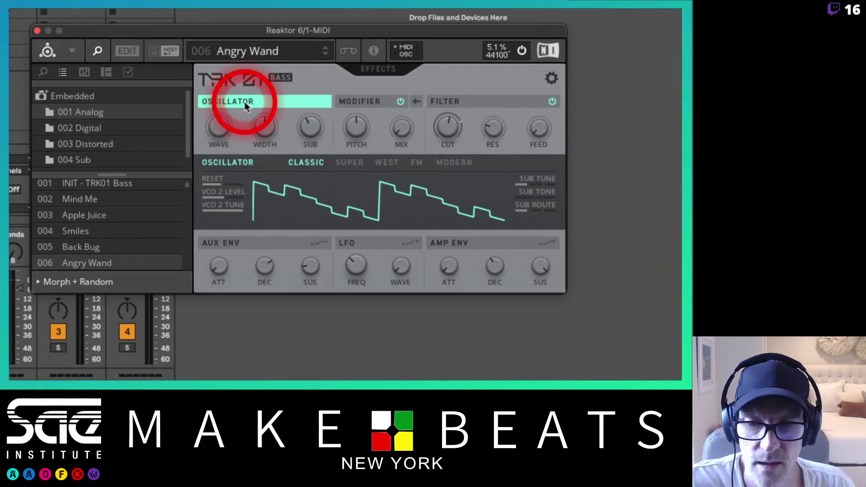
click(64, 261)
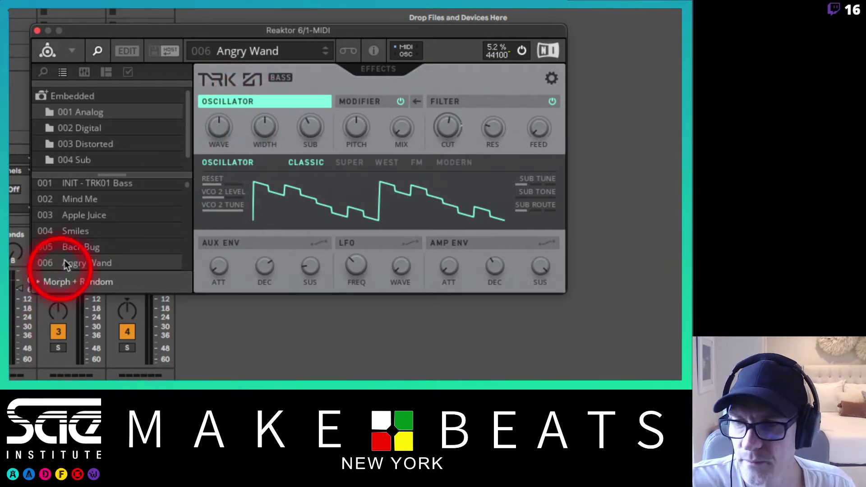
Audition the remaining Analog presets one by one from Andes through Slash and Chwok Butter to Spiny Classic.
click(100, 262)
key(Down)
key(Down)
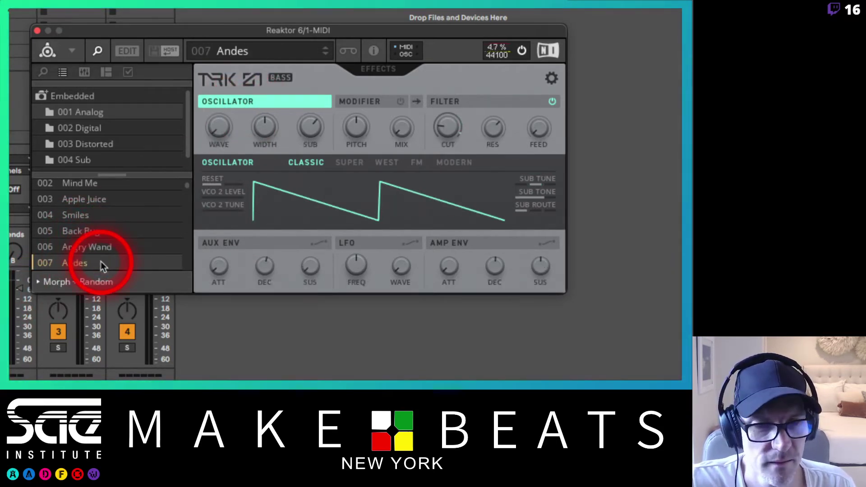
key(Down)
key(Down)
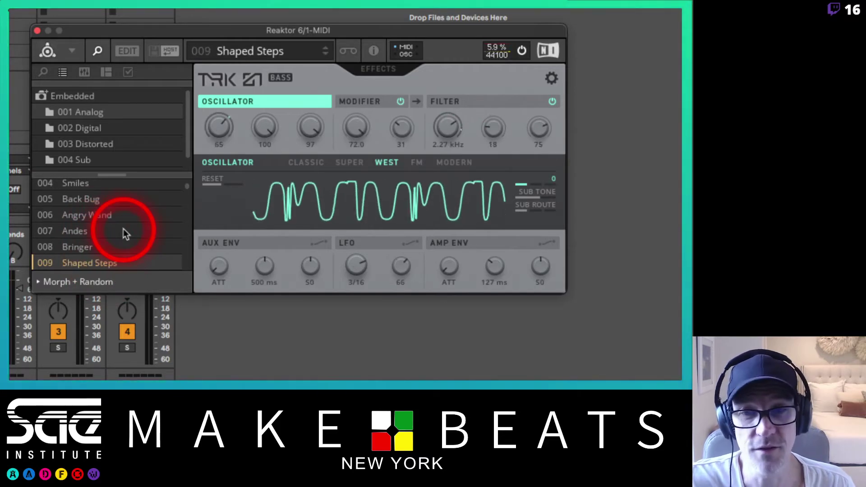
key(Down)
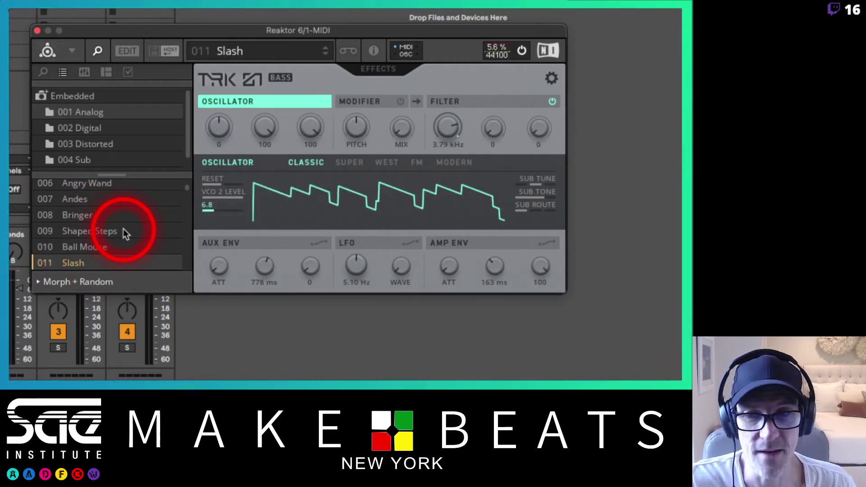
key(Down)
key(Down)
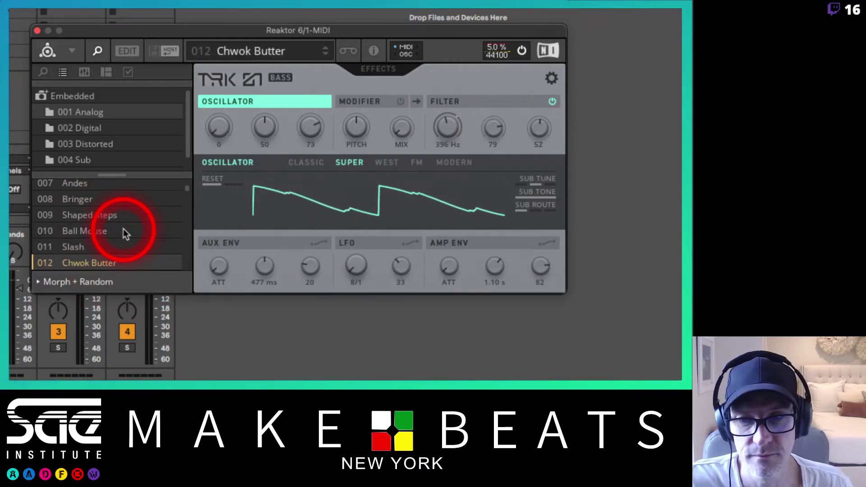
key(Down)
key(Down)
key(Down)
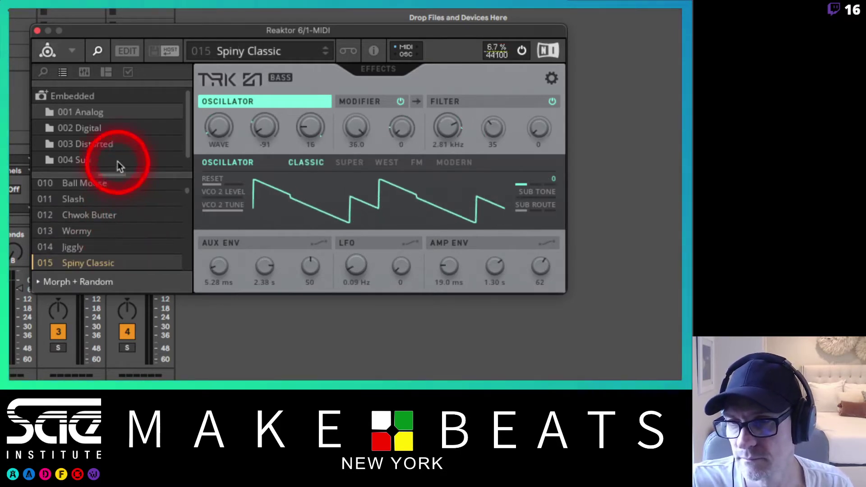
Audition West Shape and Flat Head in the 002 Digital bank, and Rebels and Desert Rave in the 003 Distorted bank.
click(102, 123)
click(90, 192)
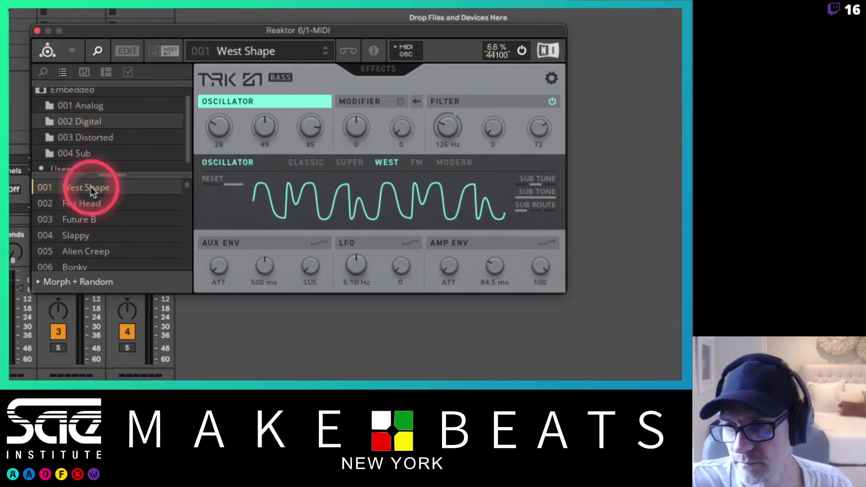
click(101, 208)
scroll(94, 154, down, 1)
click(93, 137)
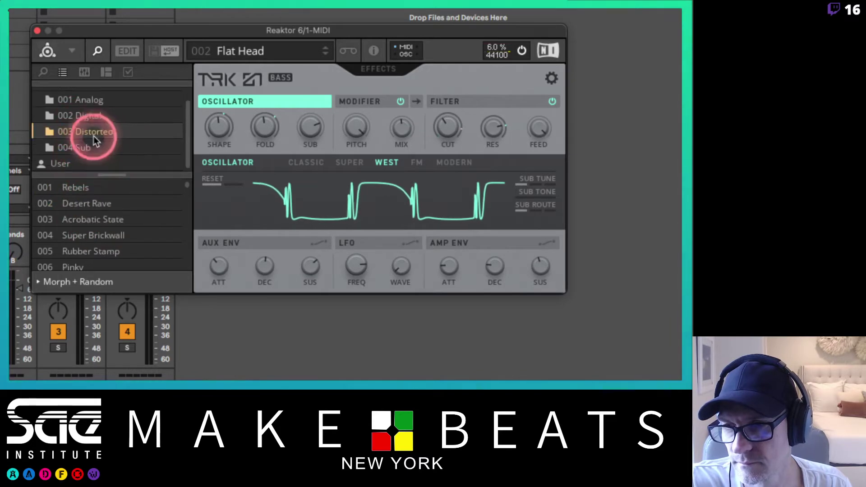
click(89, 189)
key(Down)
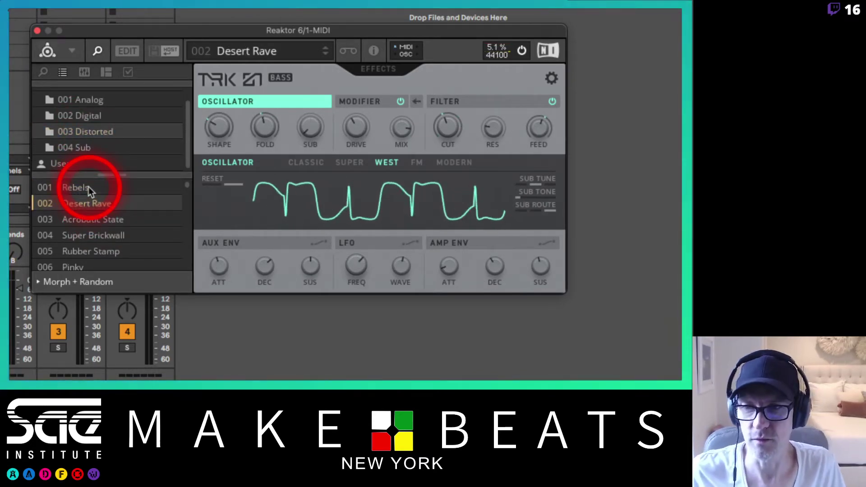
Load the Portasub preset from the 004 Sub bank and lower its filter cutoff.
click(90, 147)
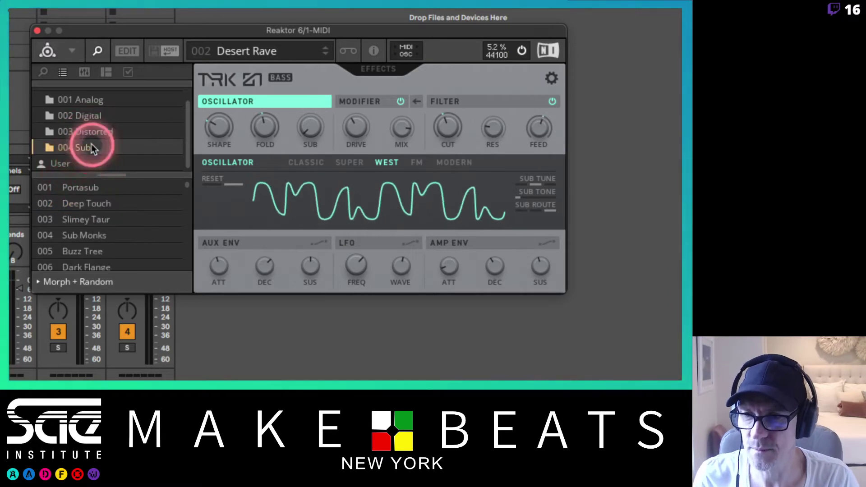
click(95, 188)
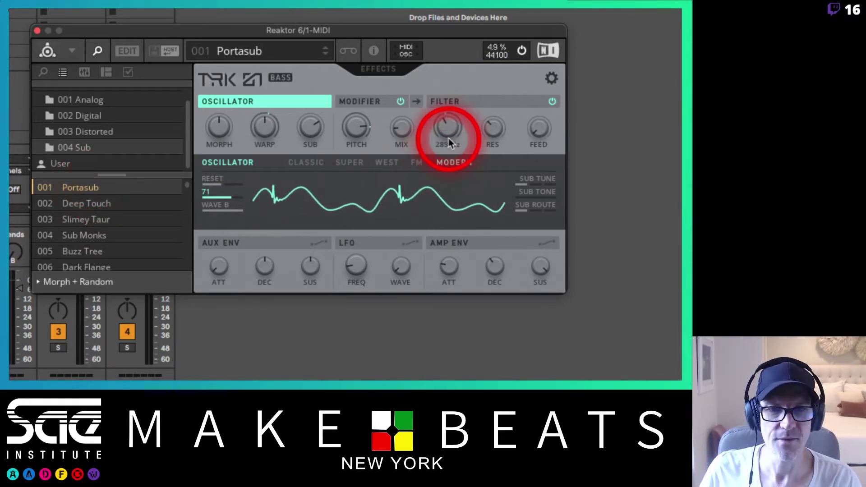
mouse_move(444, 130)
drag(445, 130, 448, 151)
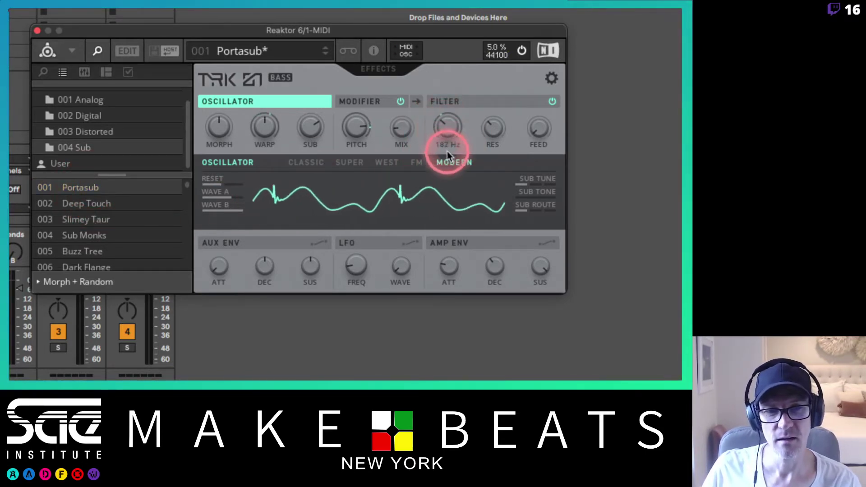
drag(447, 188, 443, 213)
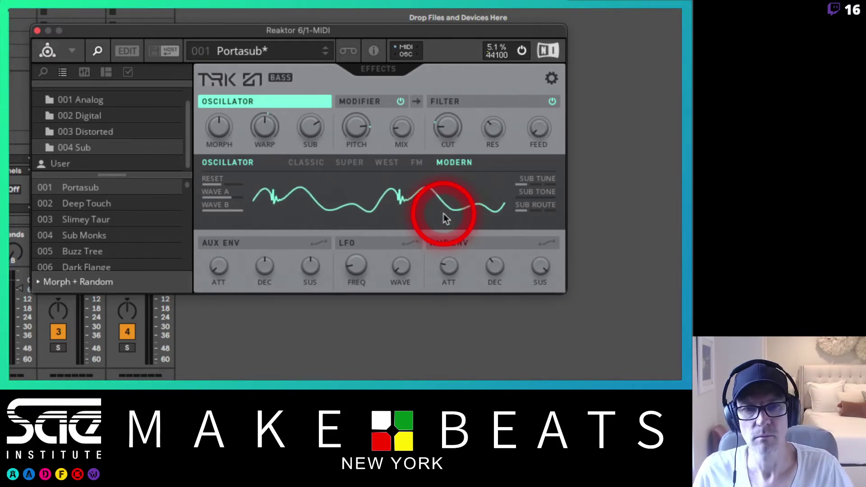
Audition the Sub presets from Deep Touch and Slimey Taur through Mojo to Fundamentool.
click(102, 209)
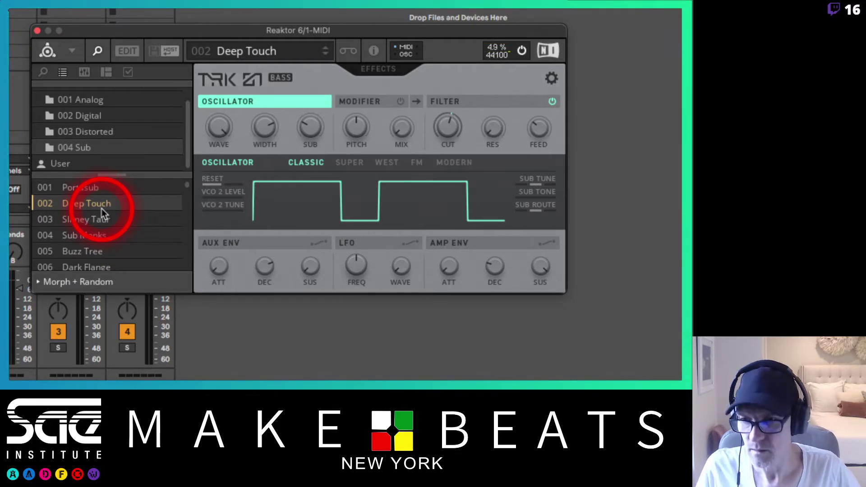
click(99, 213)
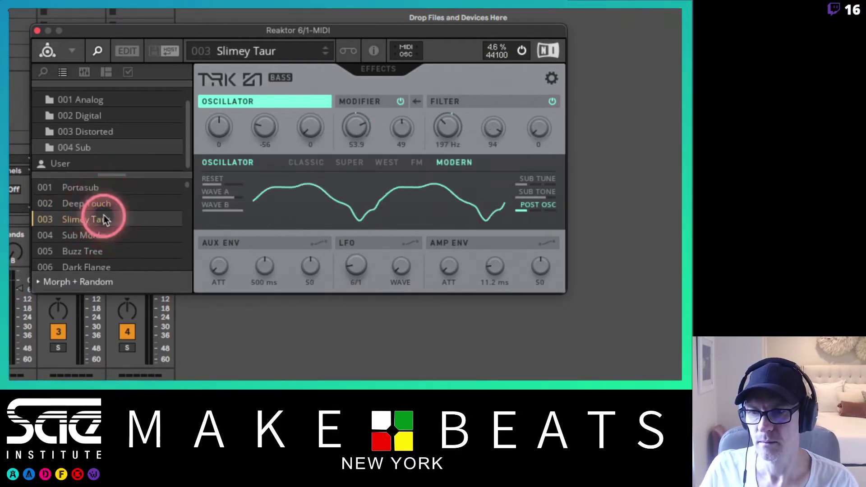
key(Down)
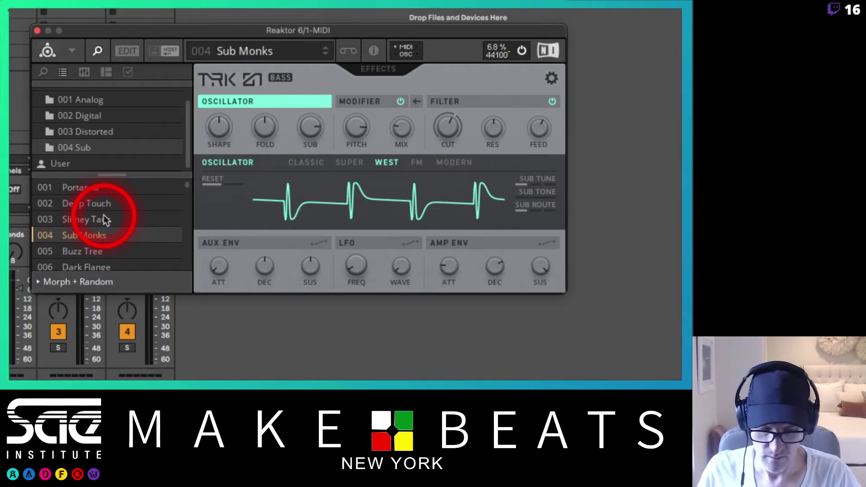
key(Down)
key(Down)
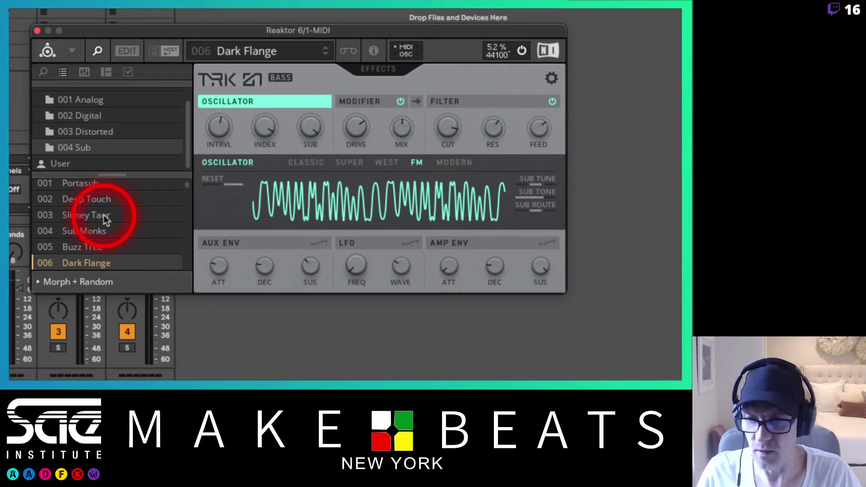
key(Down)
key(Down)
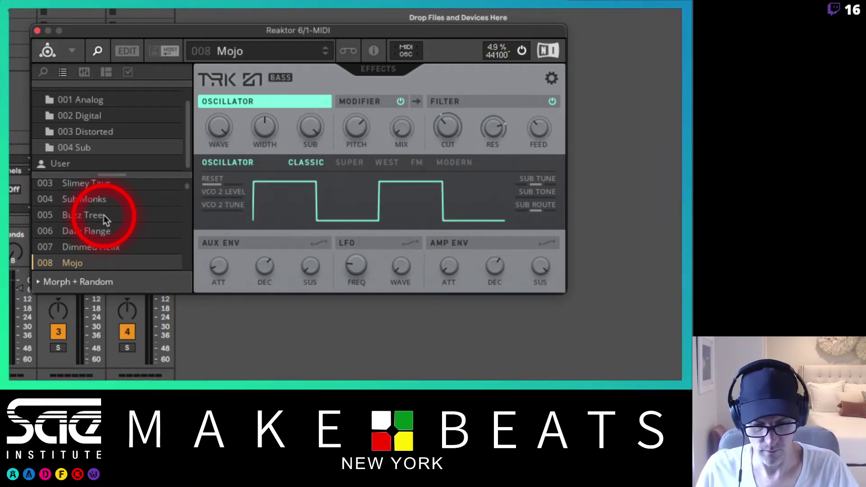
key(Down)
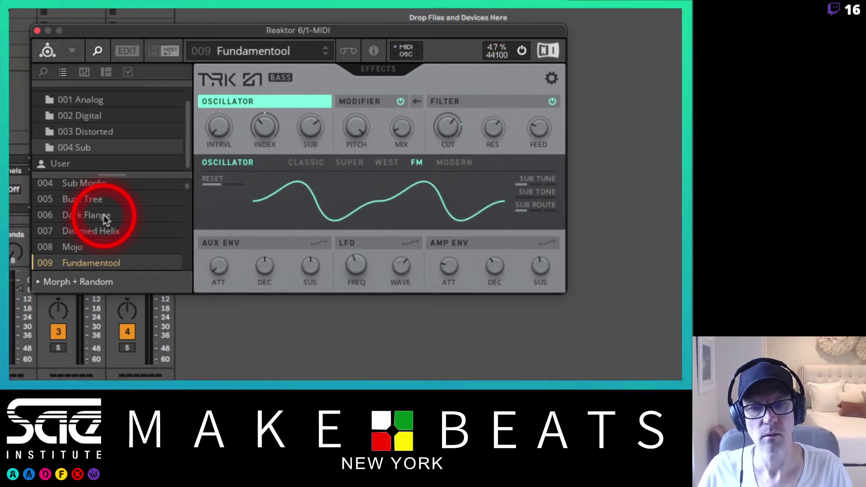
Continue through the Sub presets from Aztec Moth past Monotaurus and Kaput, finishing on Mumble.
key(Down)
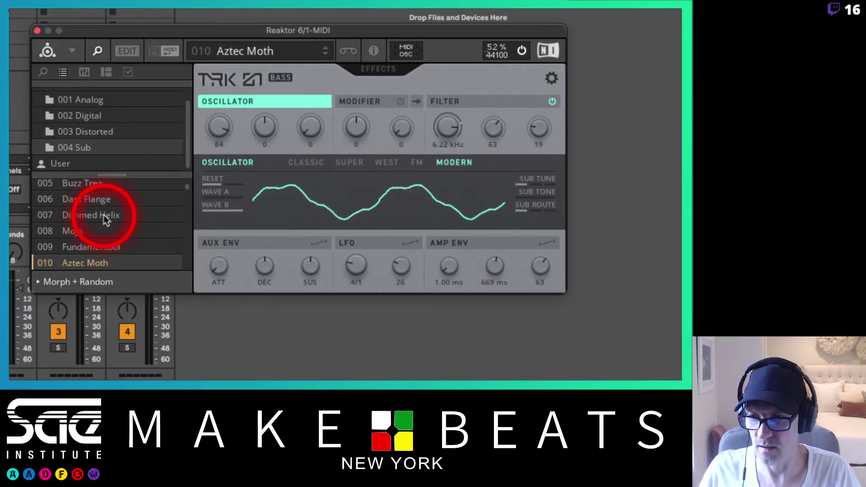
key(Down)
key(Down)
key(Down)
key(Down)
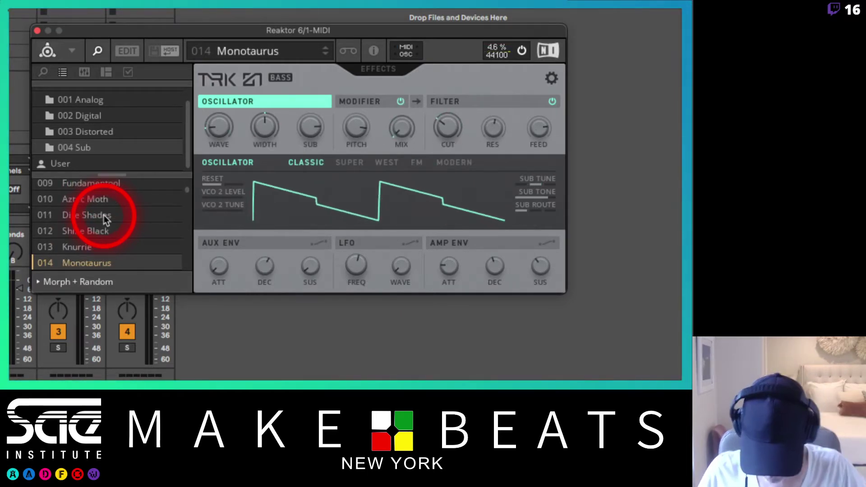
key(Down)
key(Down)
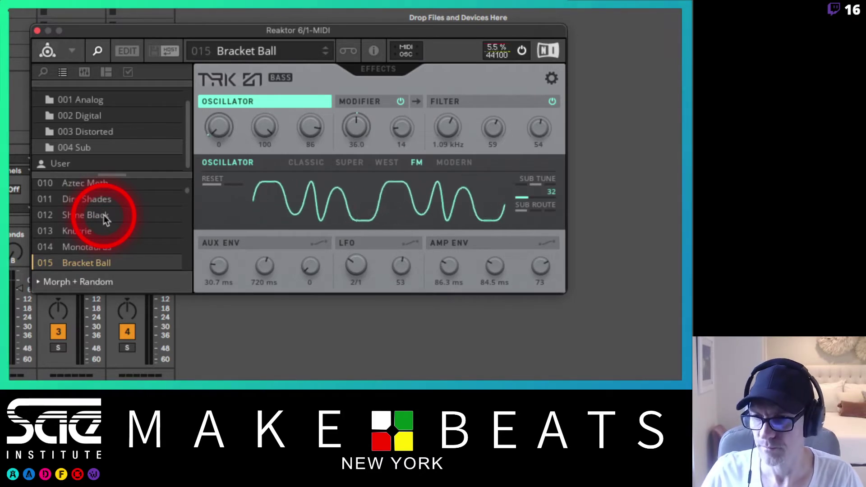
key(Down)
key(Down)
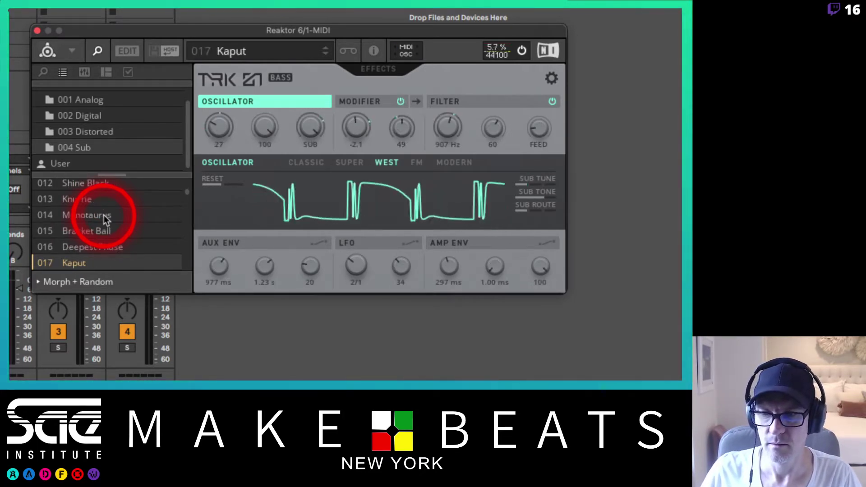
key(Down)
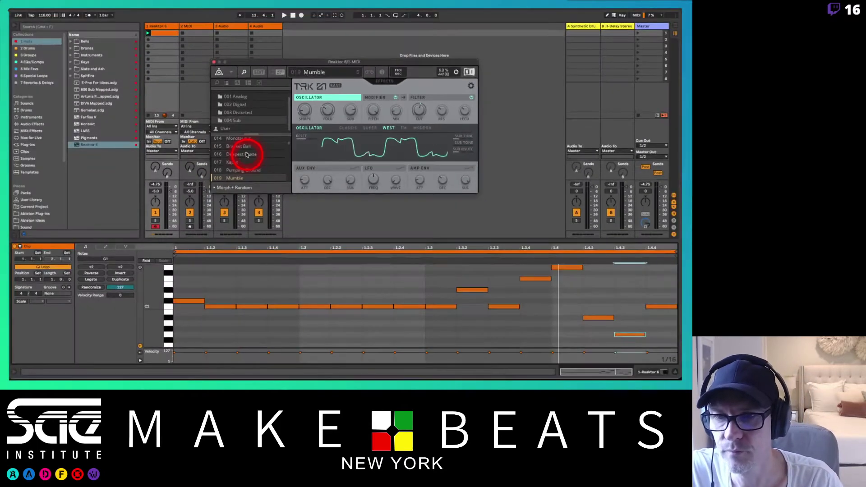
Select the User bank and remove the LFO's modulation amounts on Mumble's oscillator Shape and Fold.
click(241, 129)
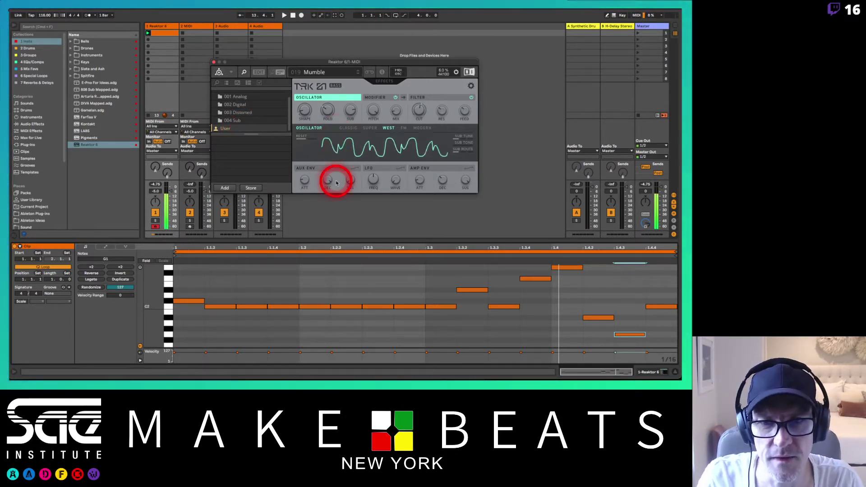
click(400, 167)
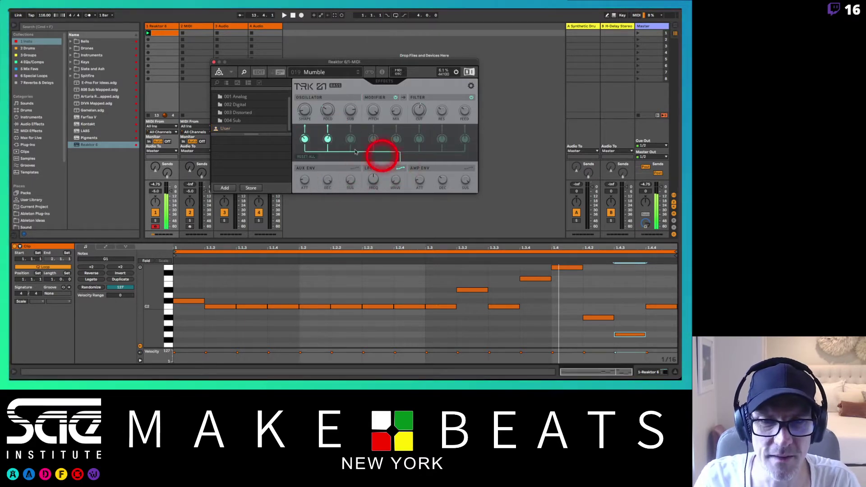
drag(307, 141, 329, 140)
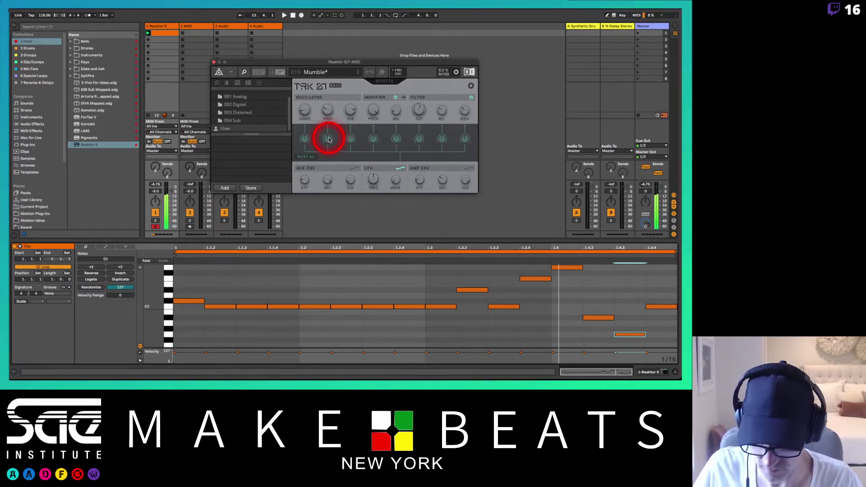
key(XF86AudioRaiseVolume)
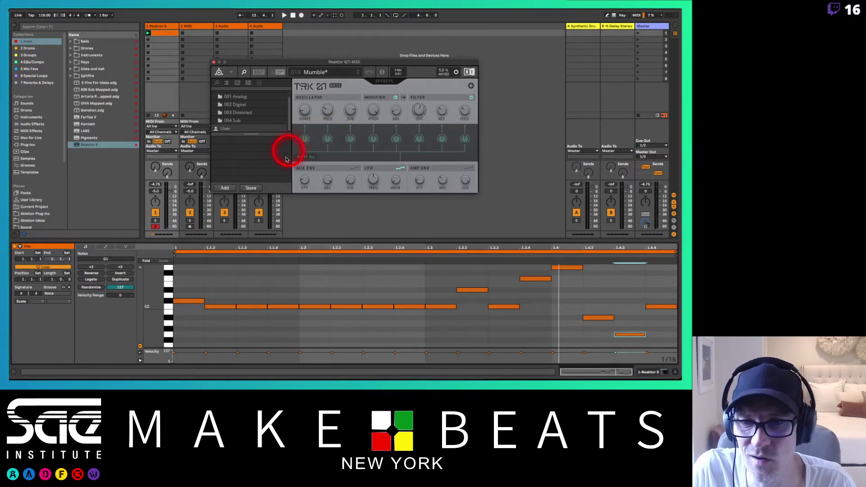
Add the edited sound to the User bank as "Mumble - TG" and lower its filter cutoff.
click(226, 189)
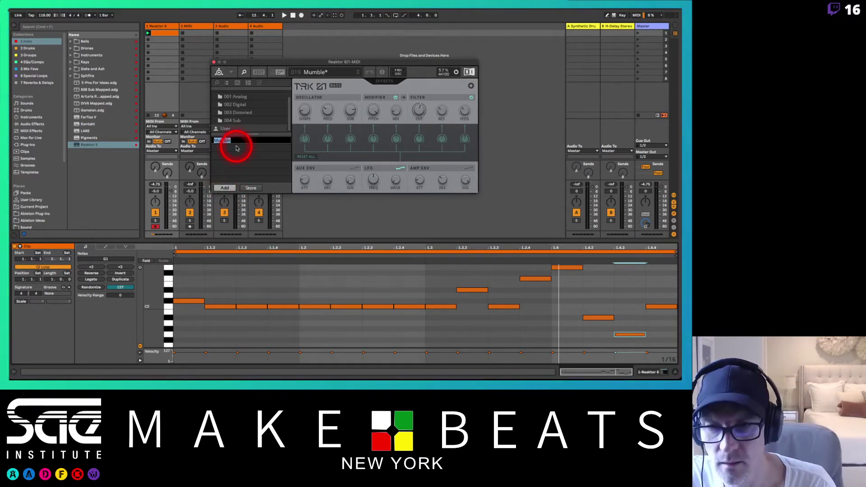
key(Right)
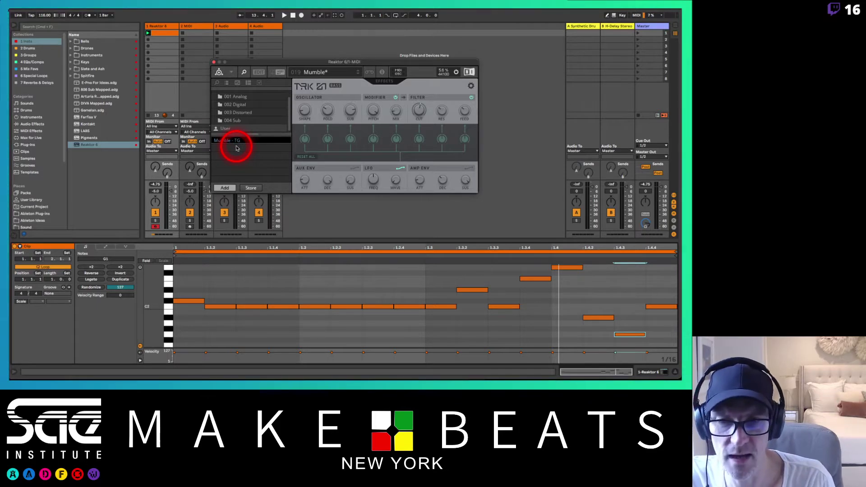
key(Return)
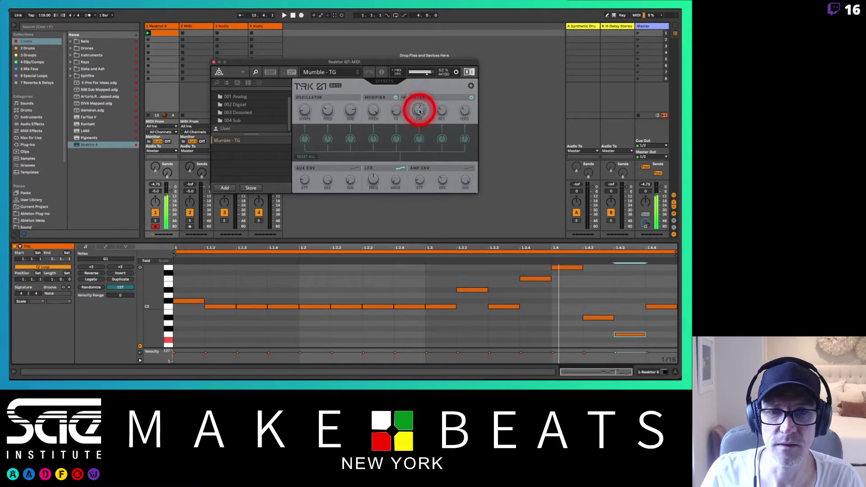
drag(417, 110, 409, 193)
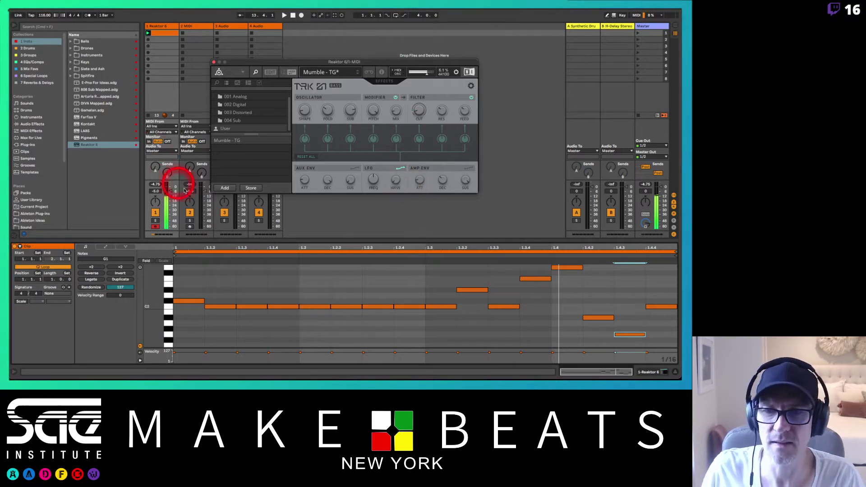
Add the current sound to the User bank as a new preset named "Sub Deep - TG".
click(223, 187)
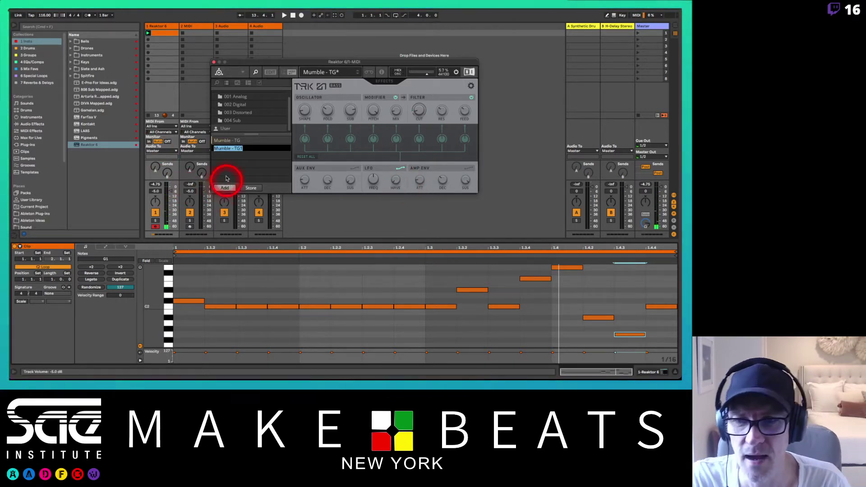
double_click(221, 148)
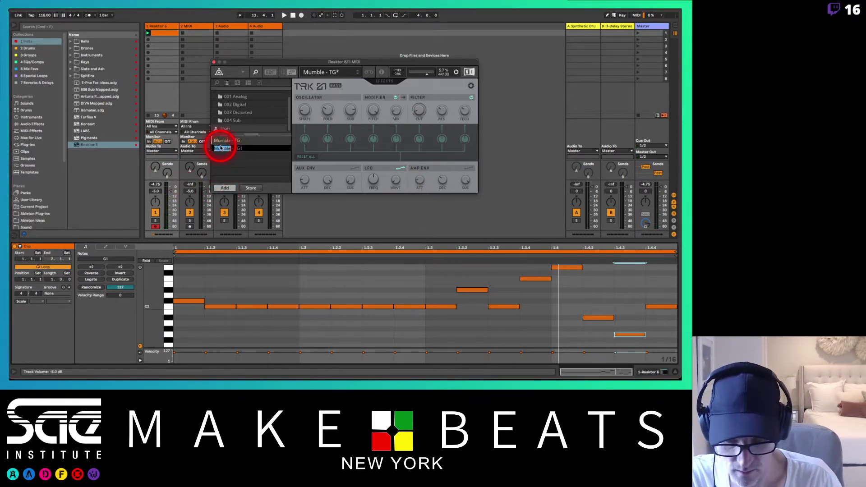
text(D)
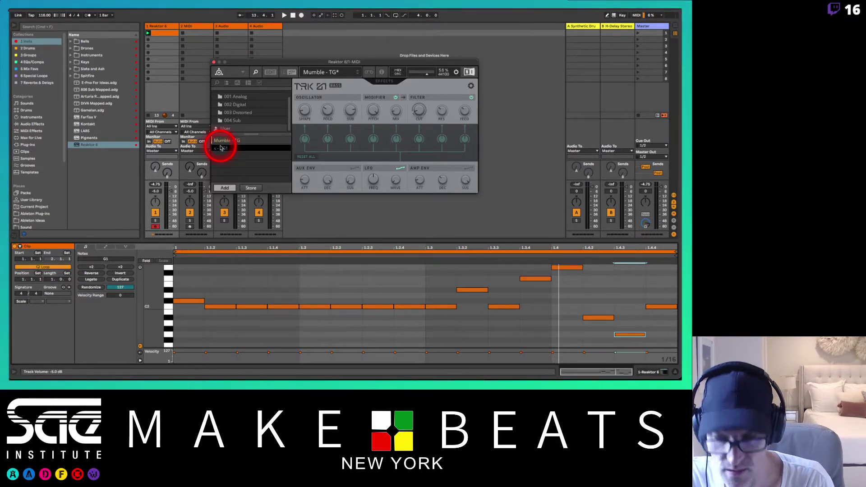
text(ubDeep)
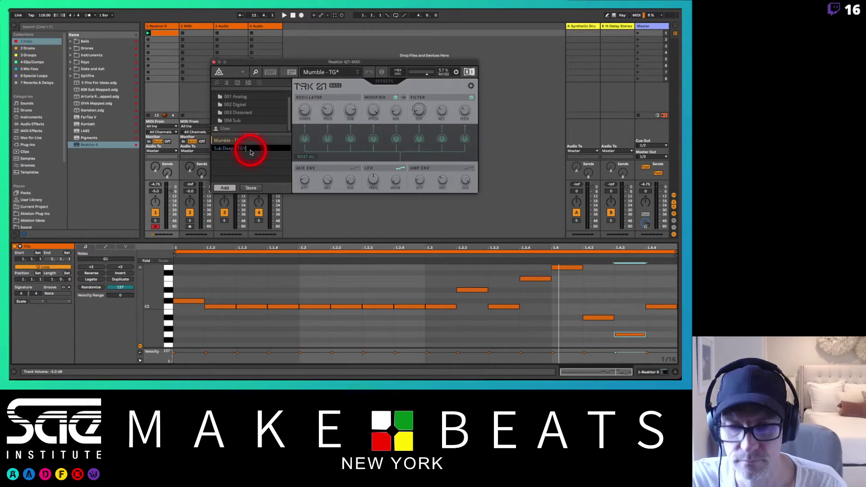
key(Return)
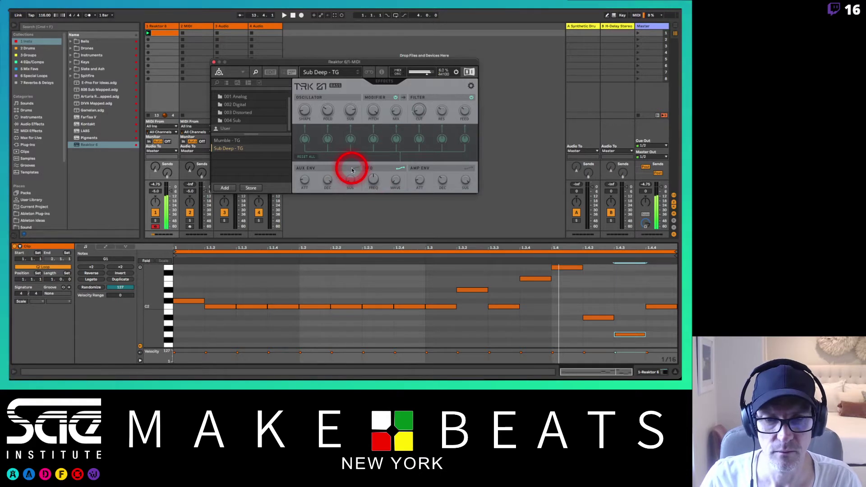
Modulate the filter cutoff with the Aux Env and store the change over the "Sub Deep - TG" preset.
drag(352, 168, 420, 131)
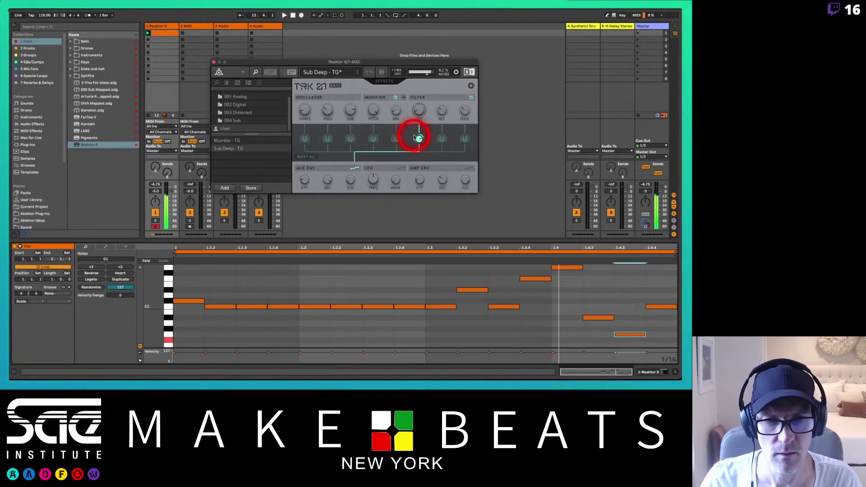
drag(421, 139, 420, 134)
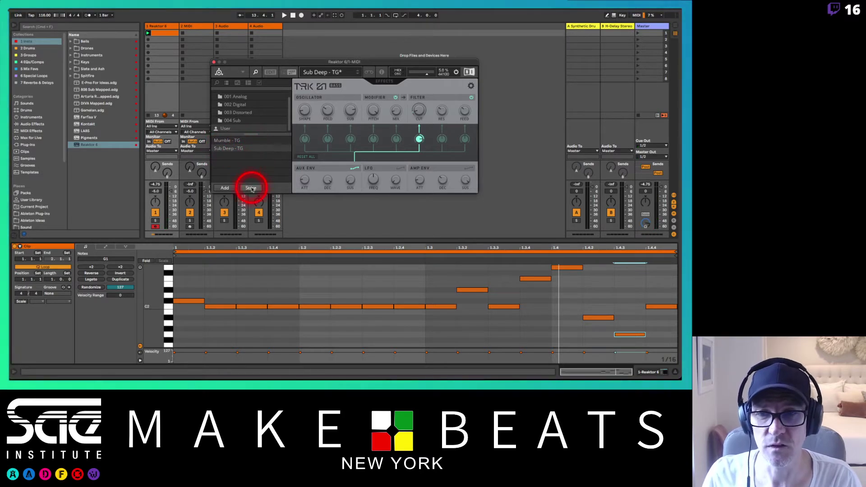
click(243, 149)
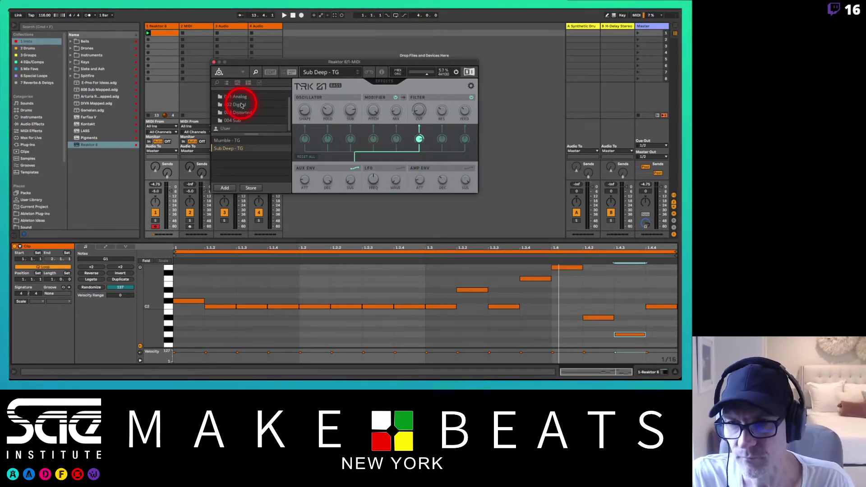
key(super+Tab)
key(super+Tab)
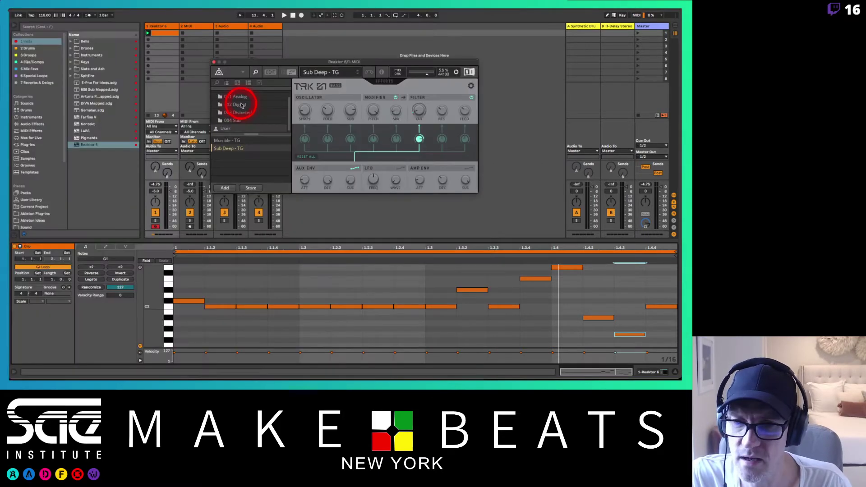
key(super+Tab)
key(super+Tab)
key(super+Tab)
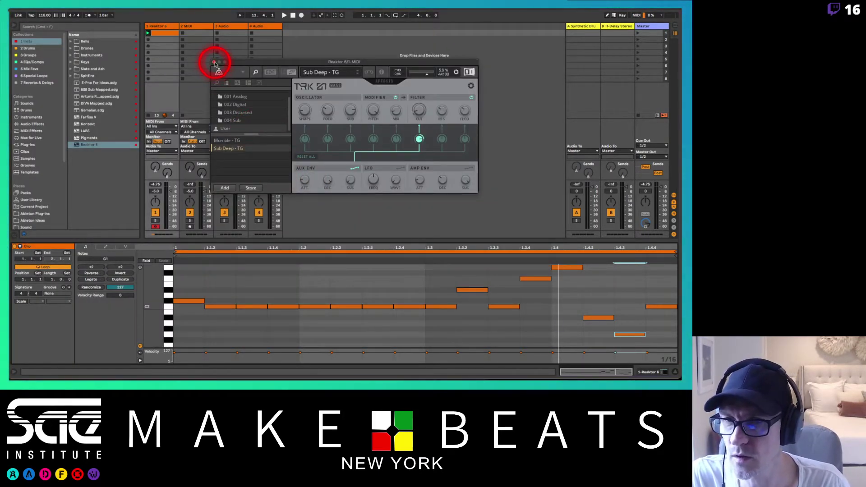
Close the Reaktor window and delete the Reaktor 6 device from the first MIDI track.
drag(232, 62, 231, 62)
click(164, 27)
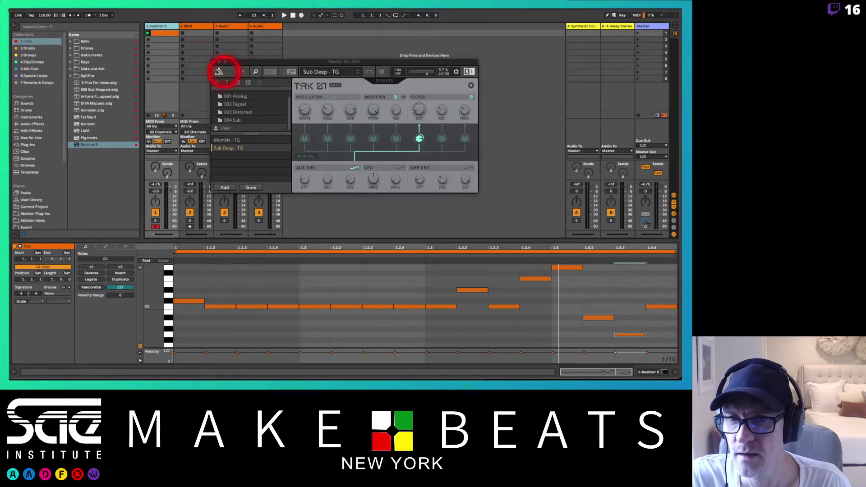
click(214, 62)
double_click(163, 26)
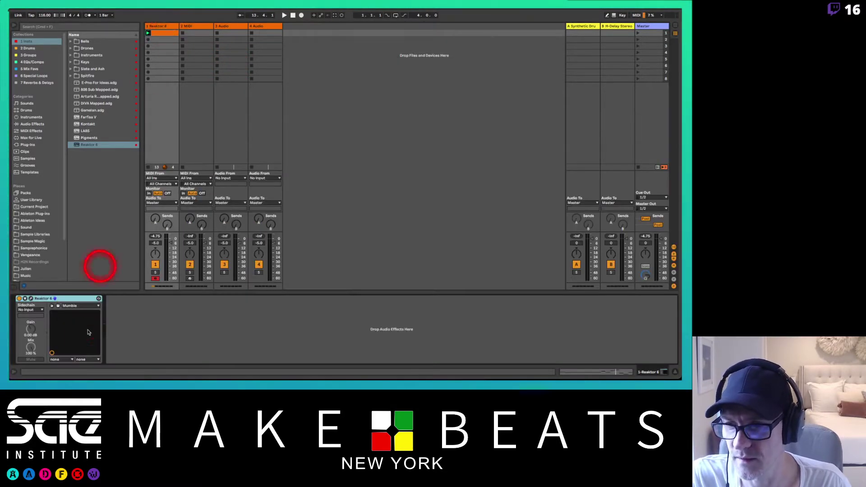
click(69, 298)
key(Delete)
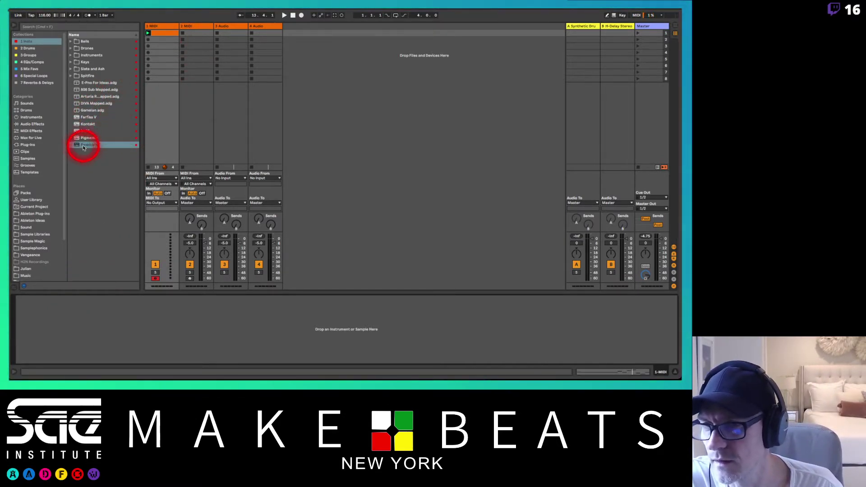
Load a fresh Reaktor 6 onto the first MIDI track and choose Play on its start screen.
drag(84, 147, 36, 321)
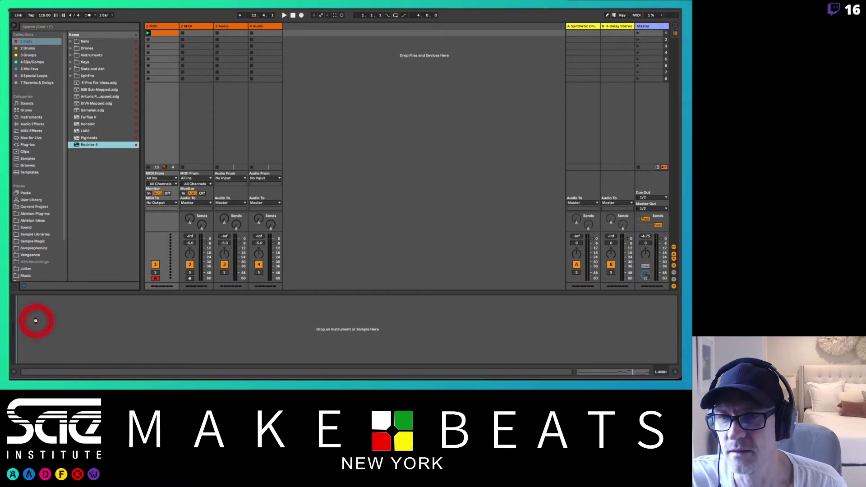
drag(35, 320, 35, 356)
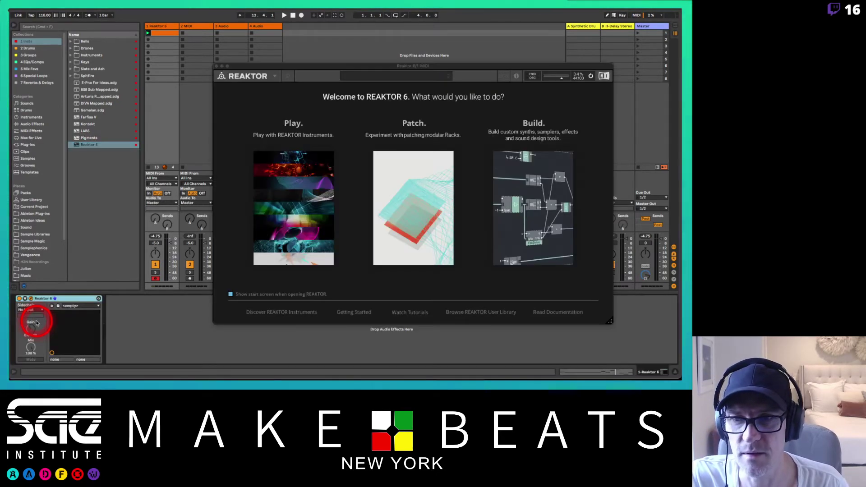
click(294, 121)
click(313, 163)
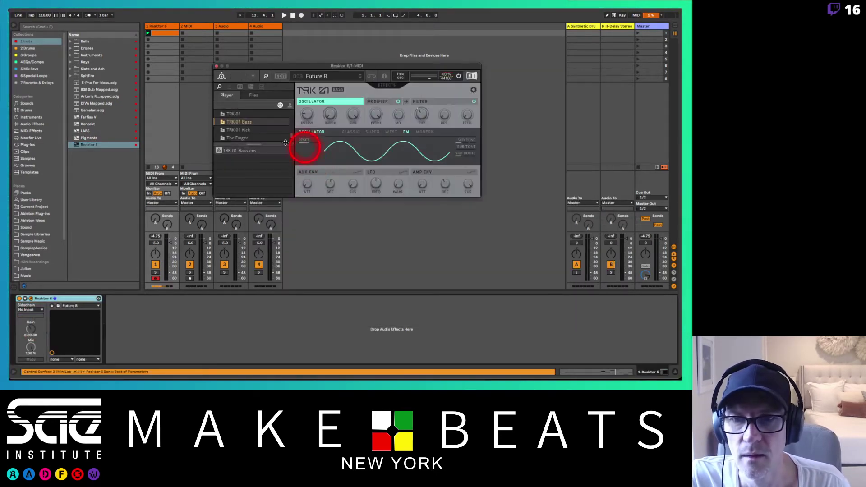
Browse the Player library around the Reaktor Factory Library and view the instruments in the Prism folder.
scroll(248, 135, down, 2)
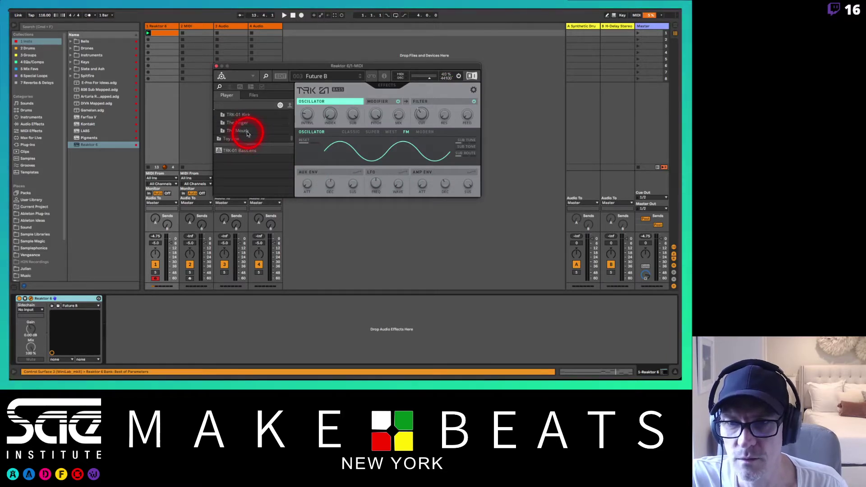
scroll(248, 135, up, 3)
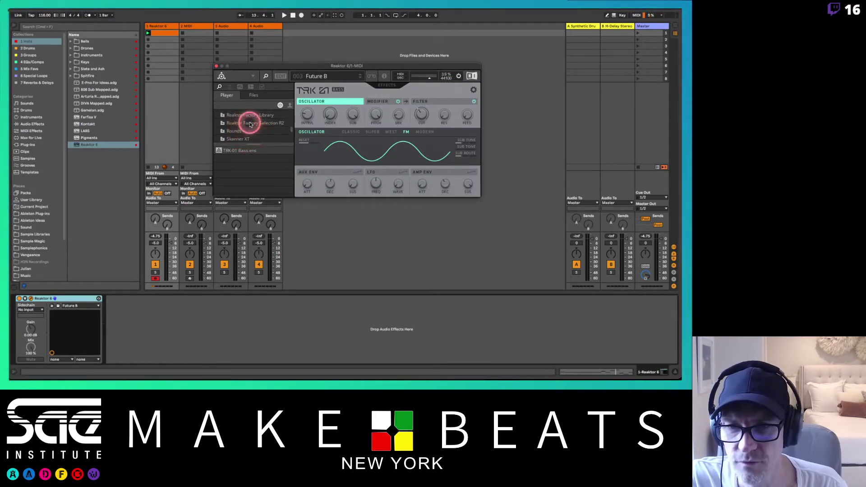
click(250, 124)
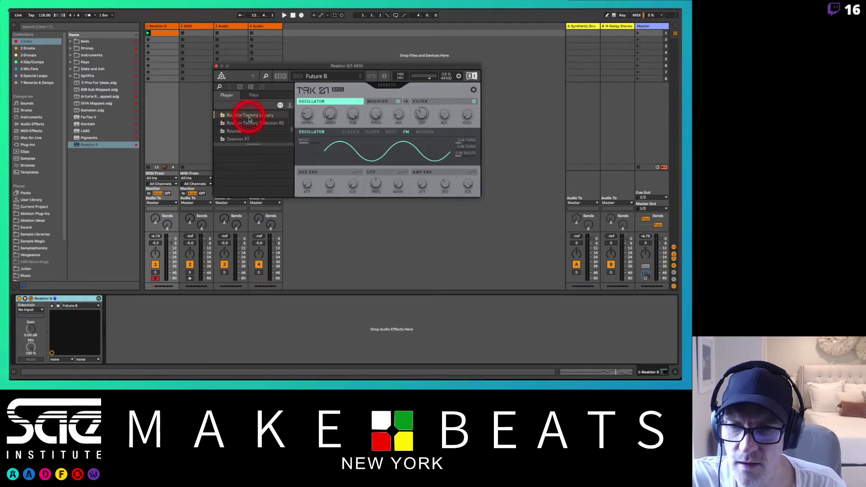
click(226, 116)
scroll(258, 132, up, 3)
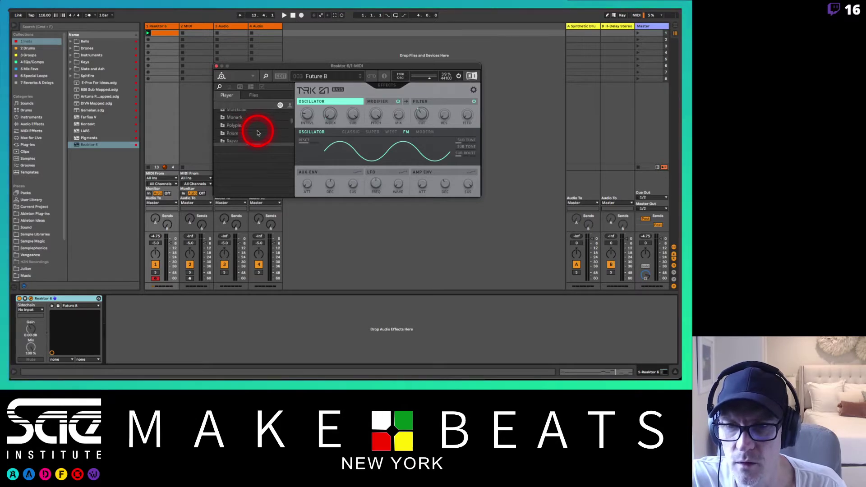
click(233, 133)
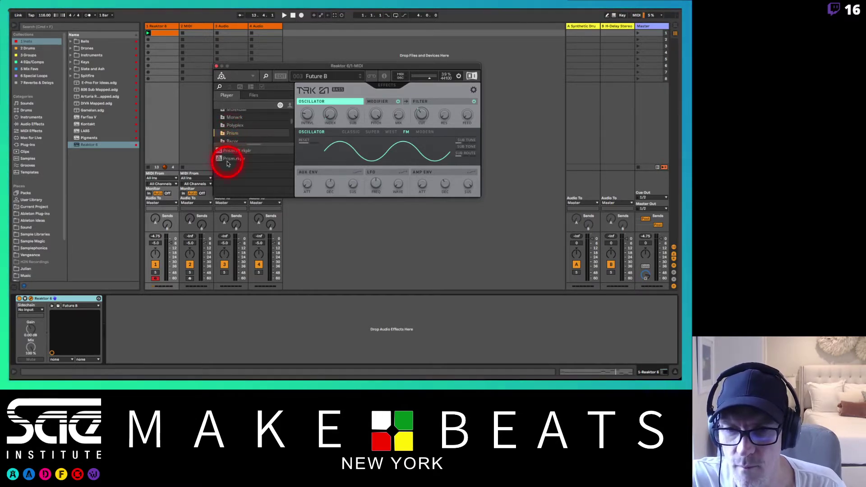
scroll(244, 136, down, 1)
scroll(245, 138, down, 2)
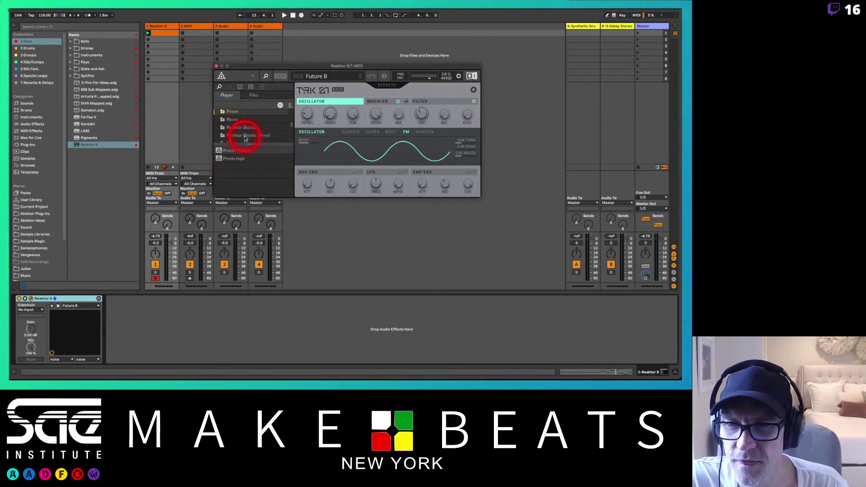
Expand the Reaktor Factory Library and look through the instruments in its Synthesizers folder.
click(239, 128)
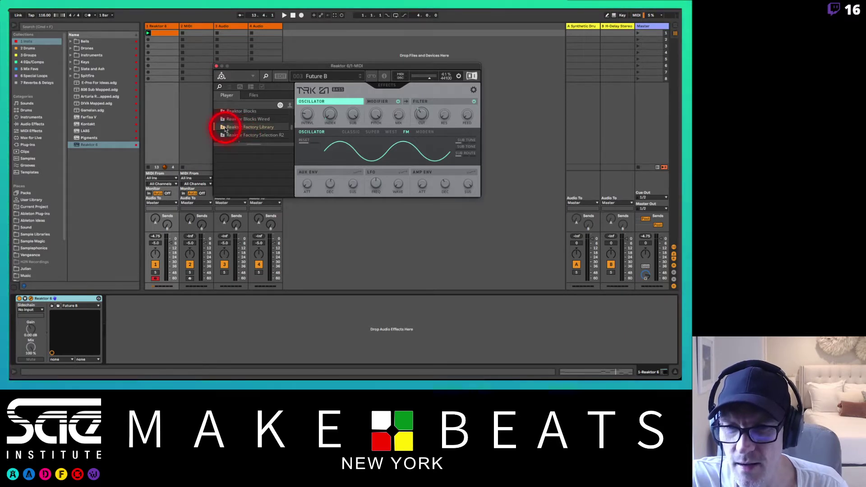
click(223, 127)
scroll(250, 130, down, 2)
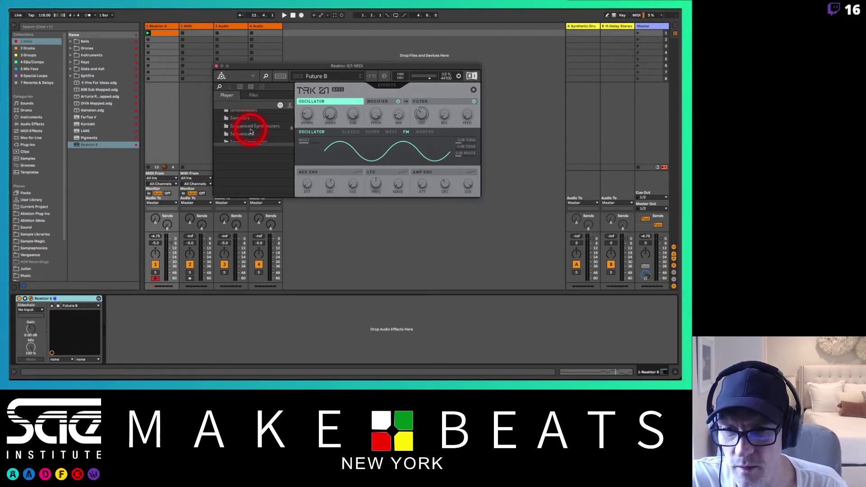
click(247, 140)
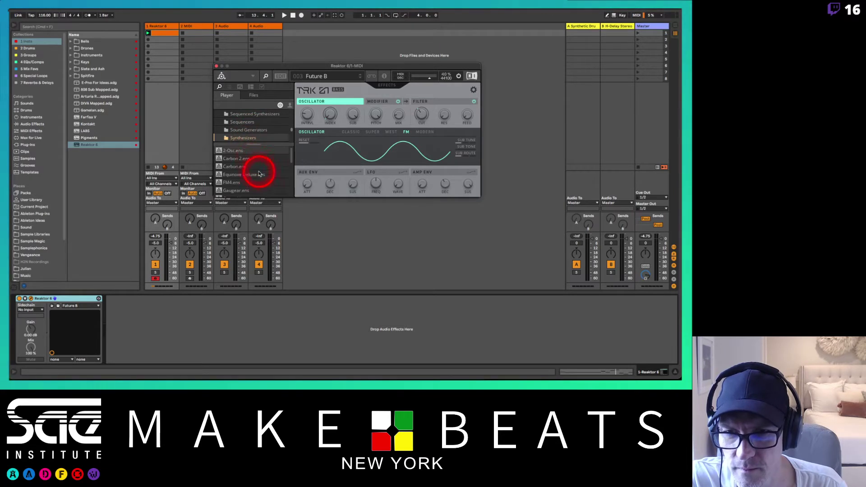
scroll(259, 173, down, 5)
scroll(258, 173, down, 6)
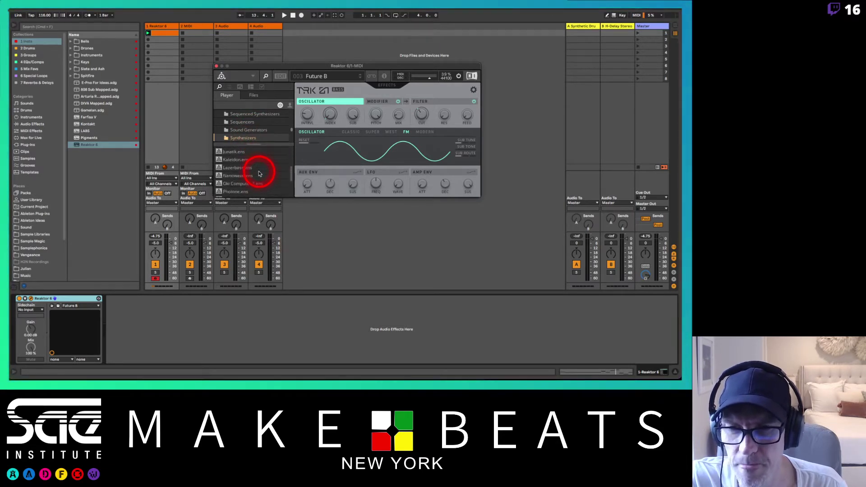
scroll(258, 174, up, 2)
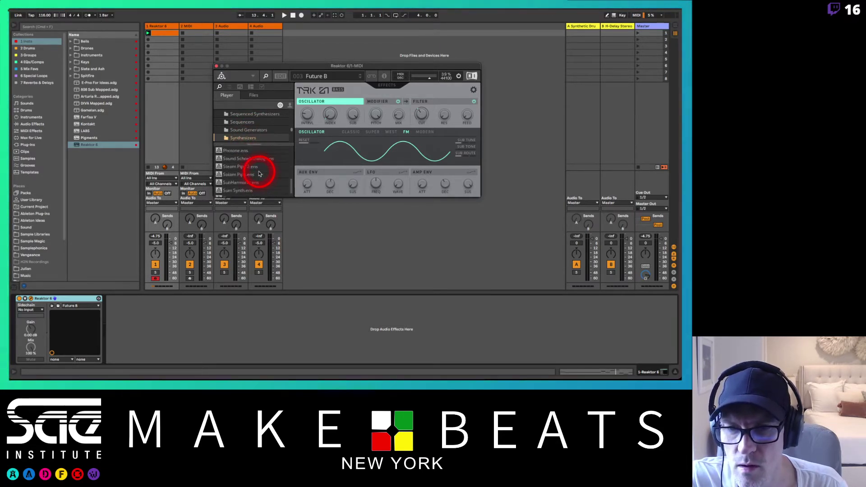
scroll(258, 174, up, 2)
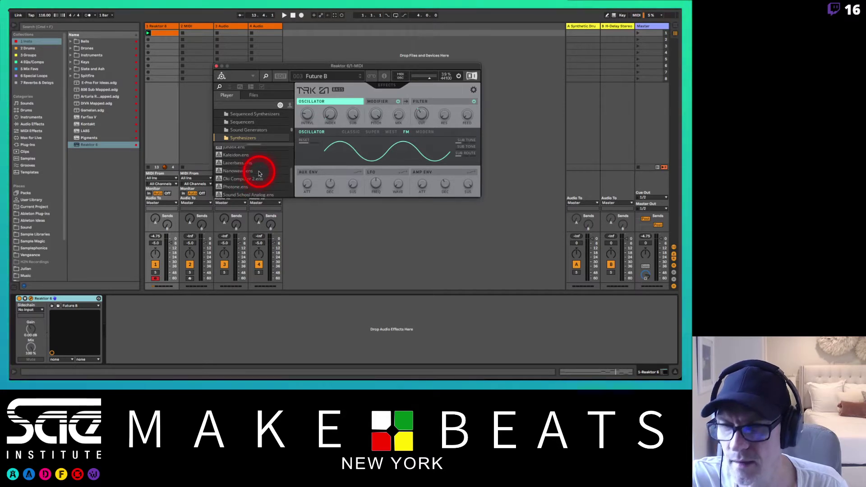
Return to the Prism folder in the Player library and load Prism.rkplr.
scroll(267, 134, up, 6)
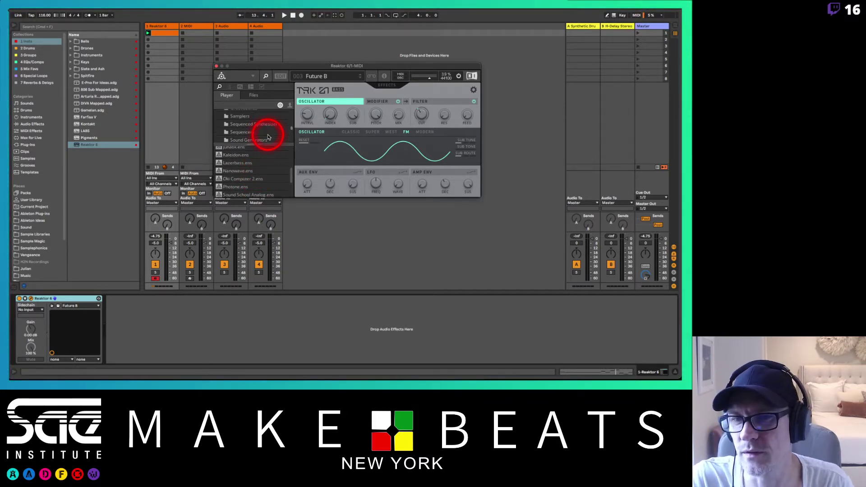
scroll(268, 137, up, 7)
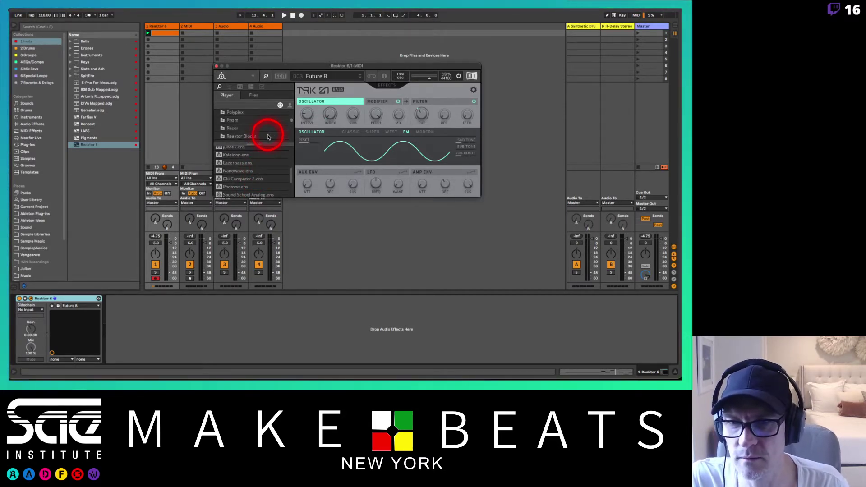
scroll(268, 136, down, 3)
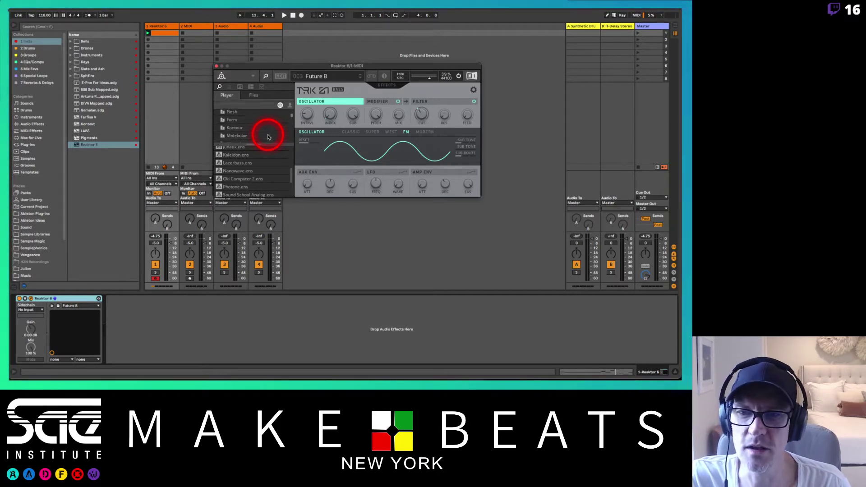
scroll(267, 136, down, 1)
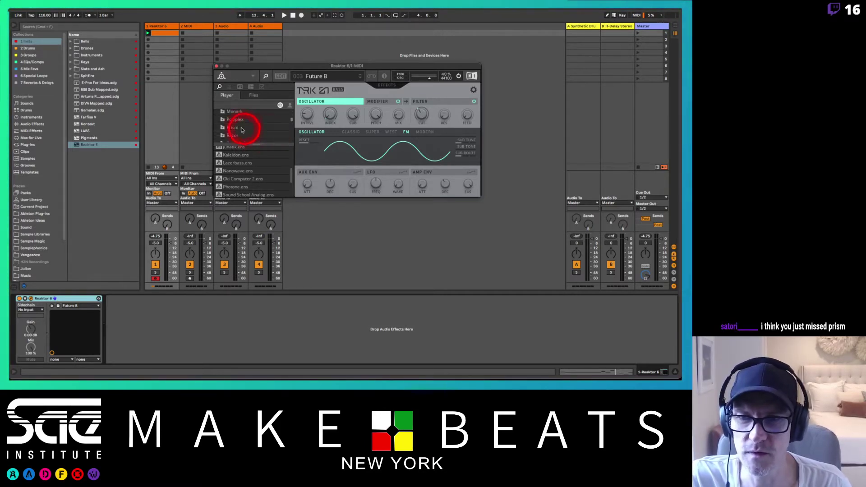
click(236, 128)
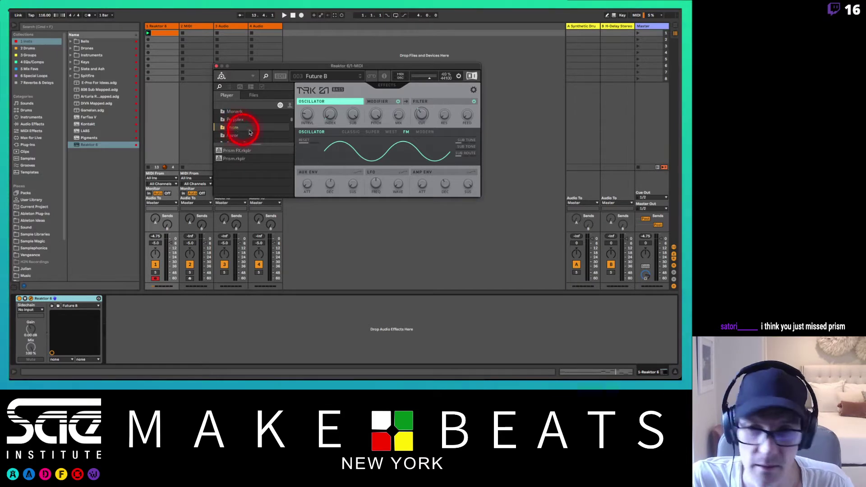
click(231, 150)
click(228, 161)
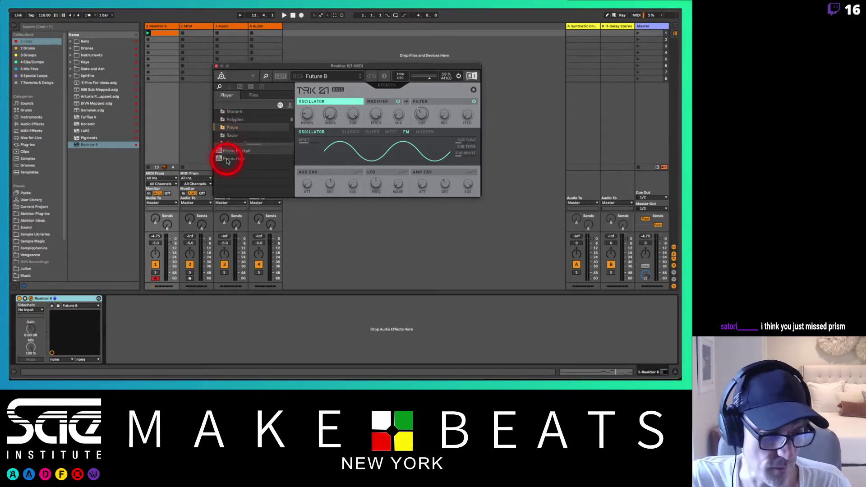
double_click(228, 161)
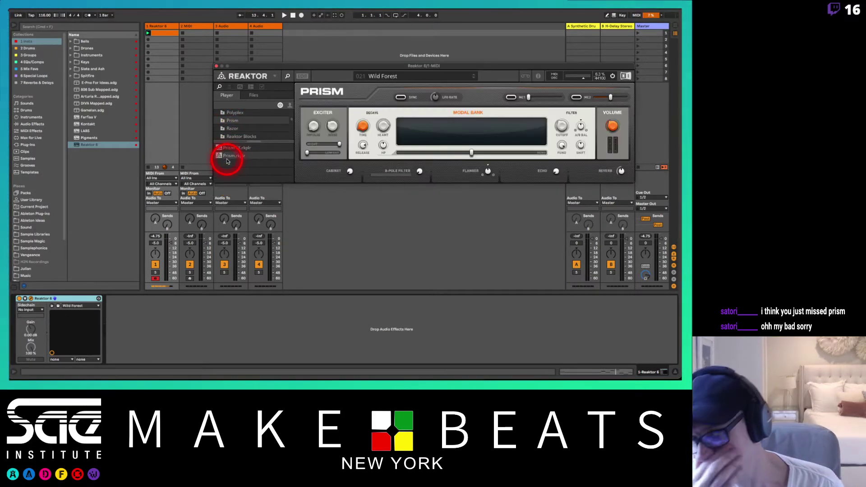
Move the Reaktor window clear of the tracks and check the included products on the KOMPLETE START web page.
click(315, 67)
drag(315, 67, 301, 55)
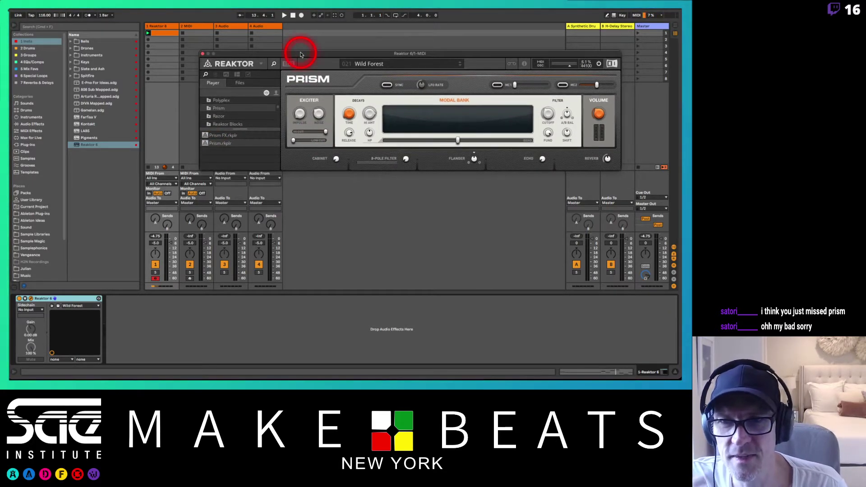
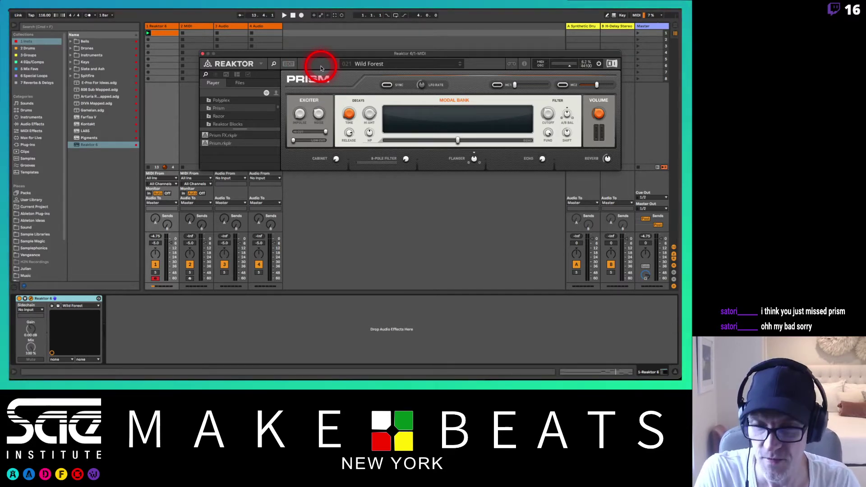
key(super+Tab)
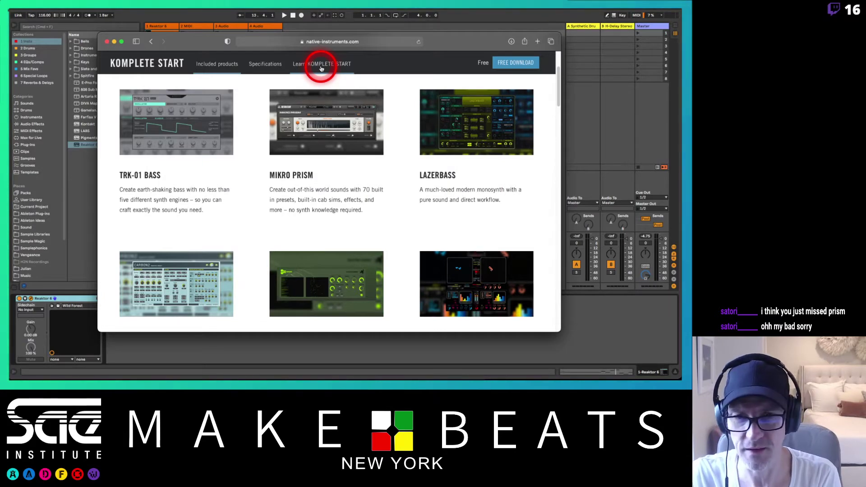
key(super+Tab)
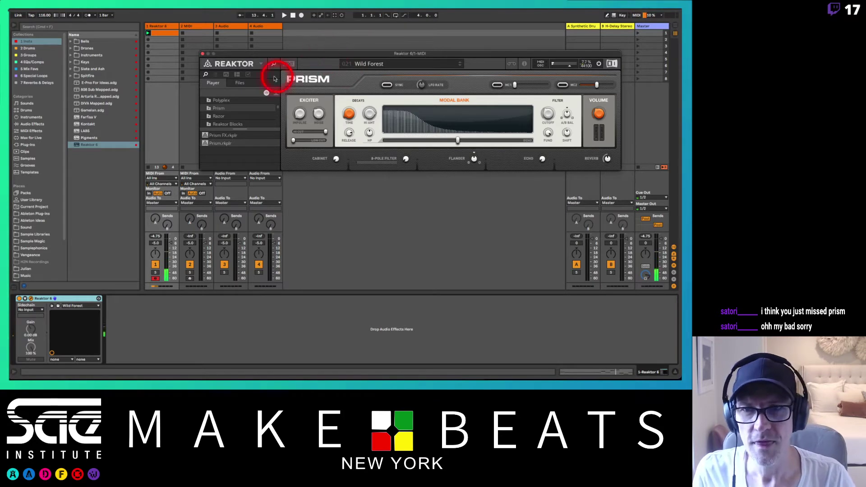
Show Prism's presets, expand the Embedded bank and open its 001 Best of folder.
click(216, 75)
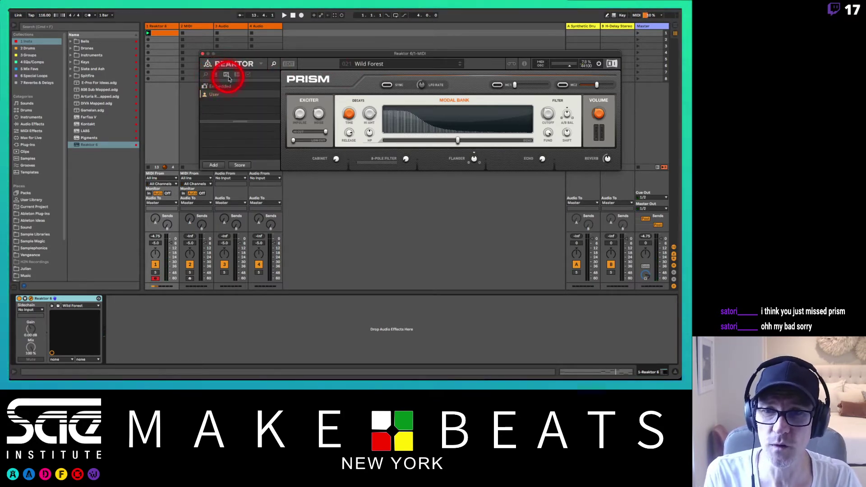
click(226, 86)
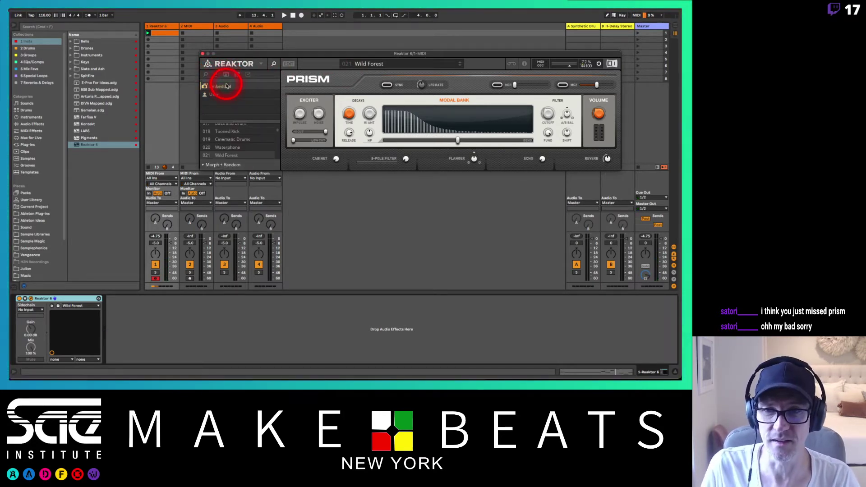
click(206, 86)
click(233, 96)
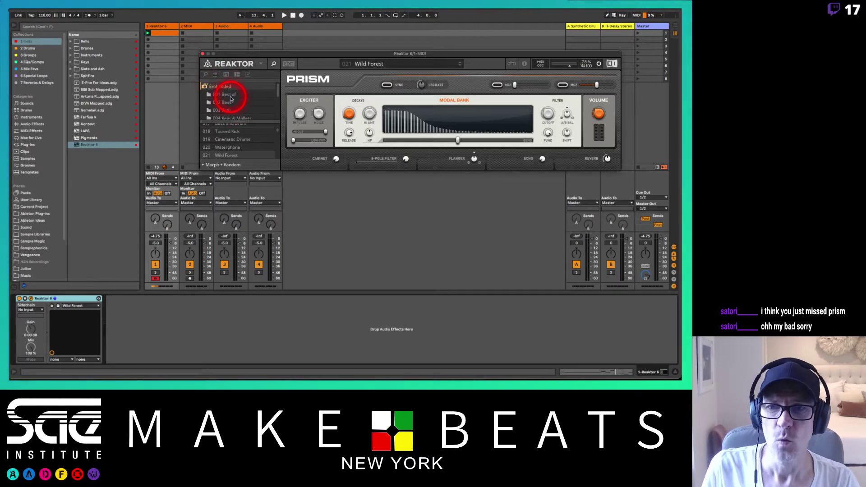
click(231, 98)
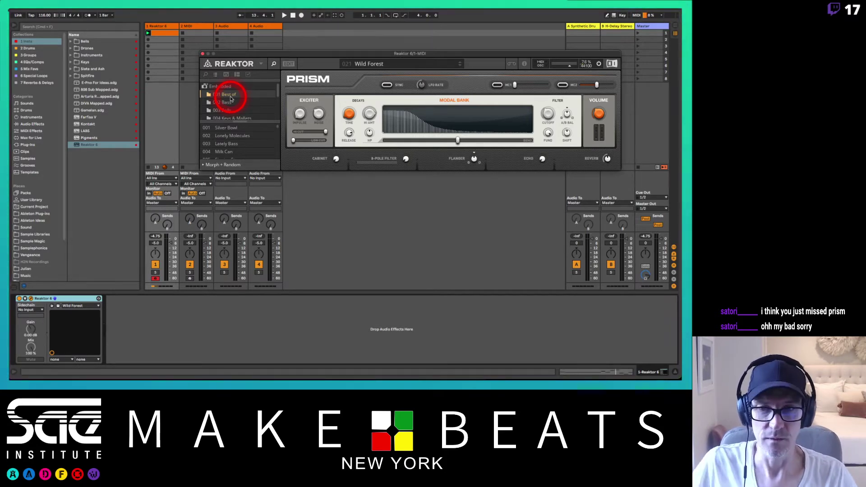
Audition the Best of presets Silver Bowl, Lonely Molecules, Lately Bass, Milk Can, Singing Stone, Baby Gamelan and Slowmotion.
click(235, 144)
click(231, 129)
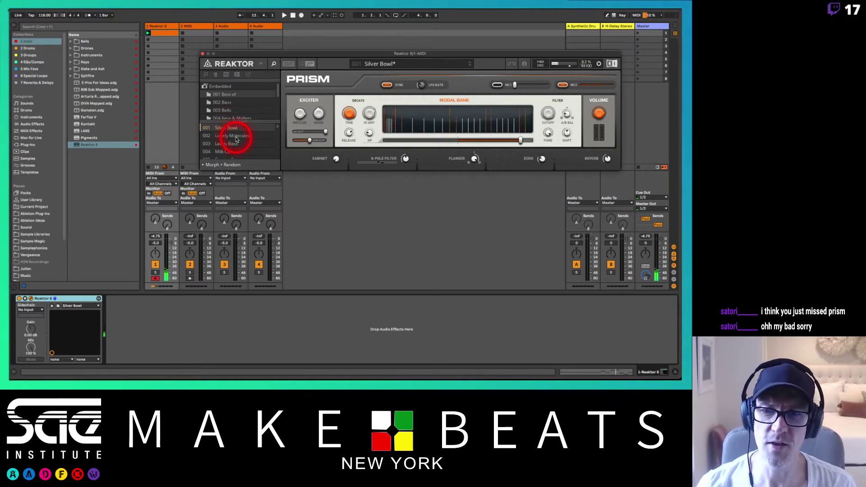
click(235, 137)
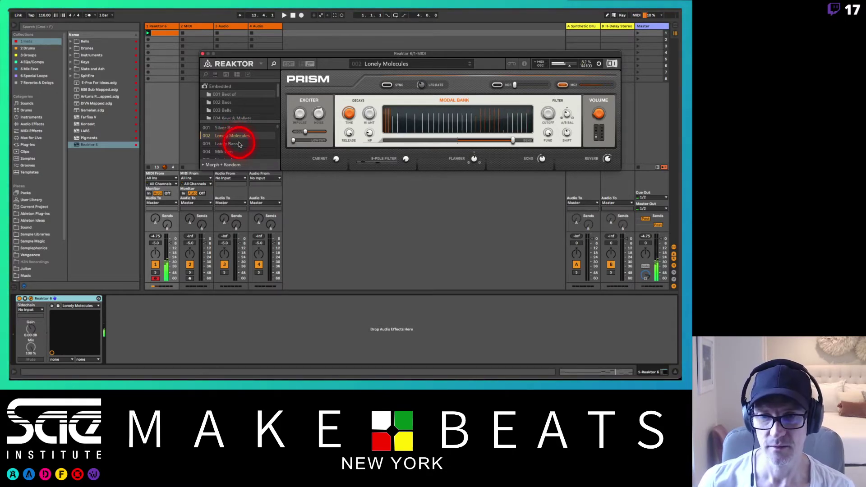
click(239, 143)
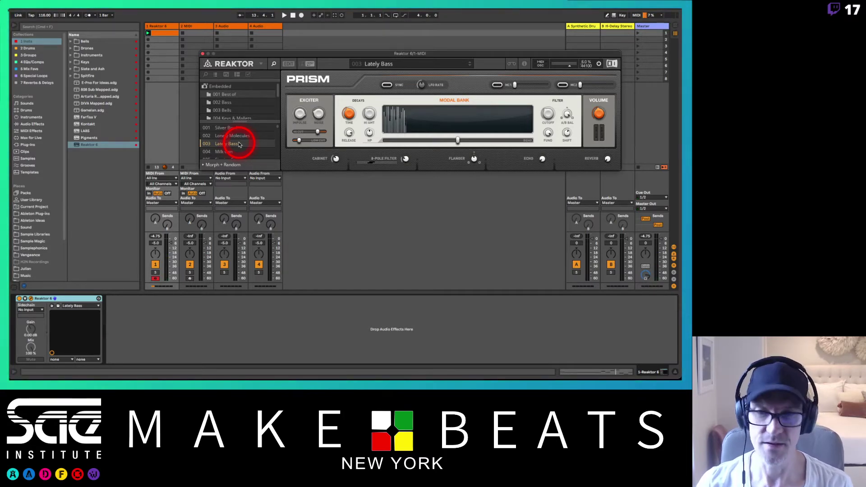
key(Down)
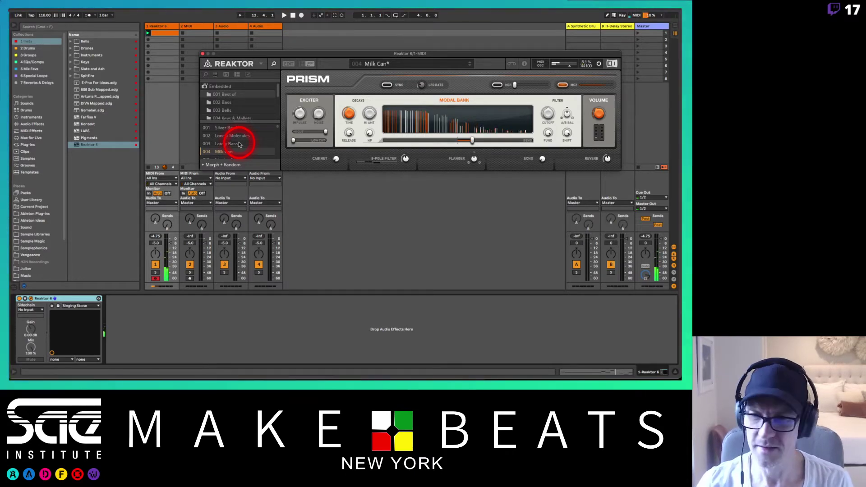
key(Down)
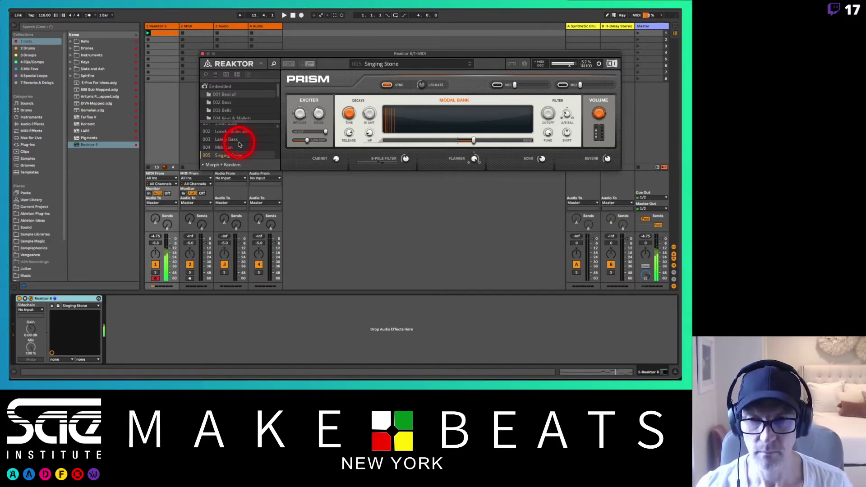
key(Down)
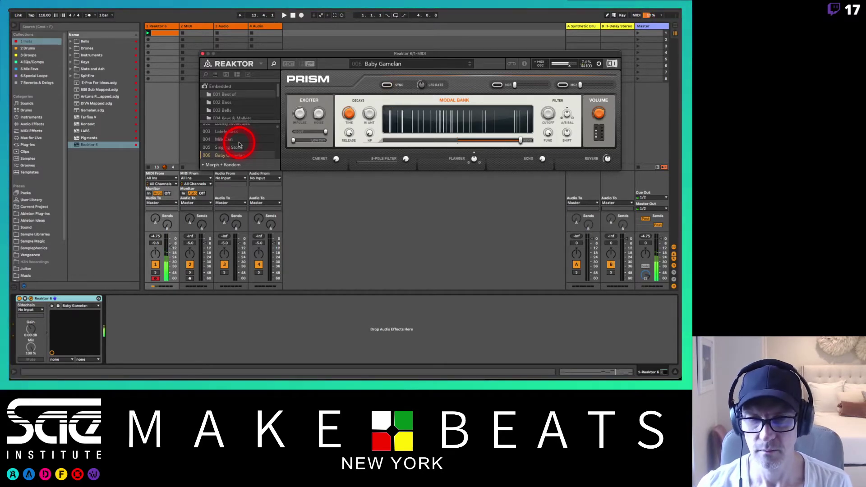
key(Down)
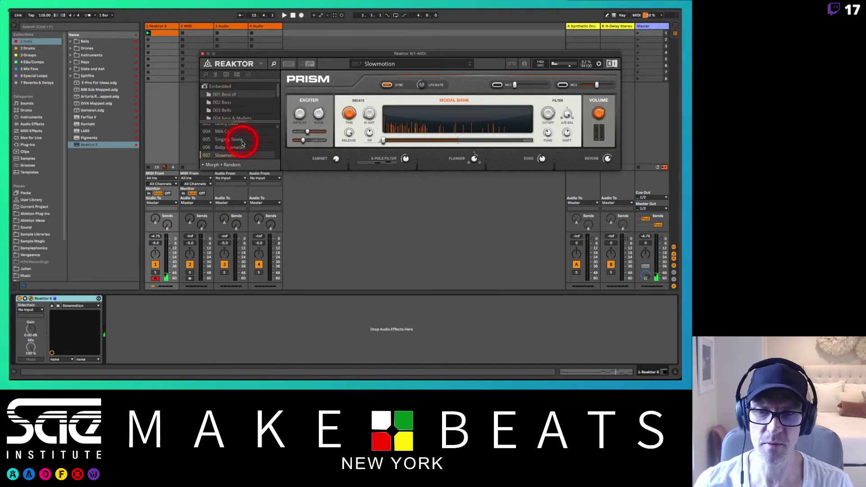
Open Prism's 003 Bells preset folder and audition Malletto and Key Bells.
click(231, 103)
click(229, 105)
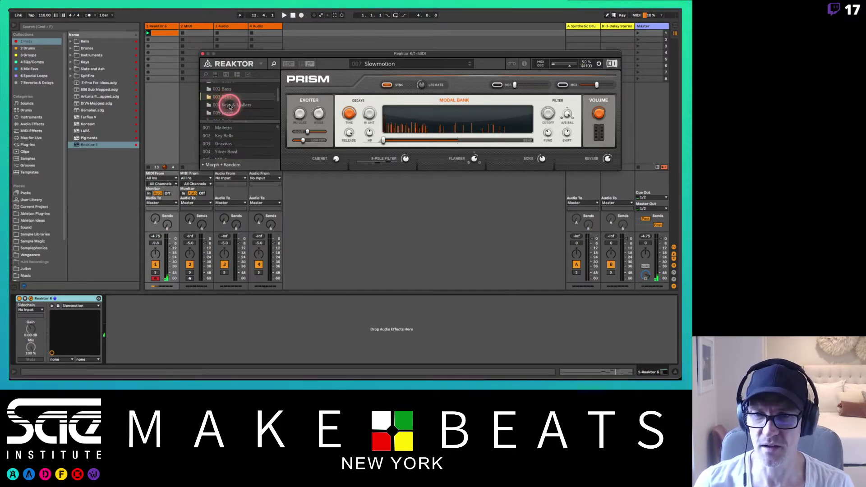
click(232, 129)
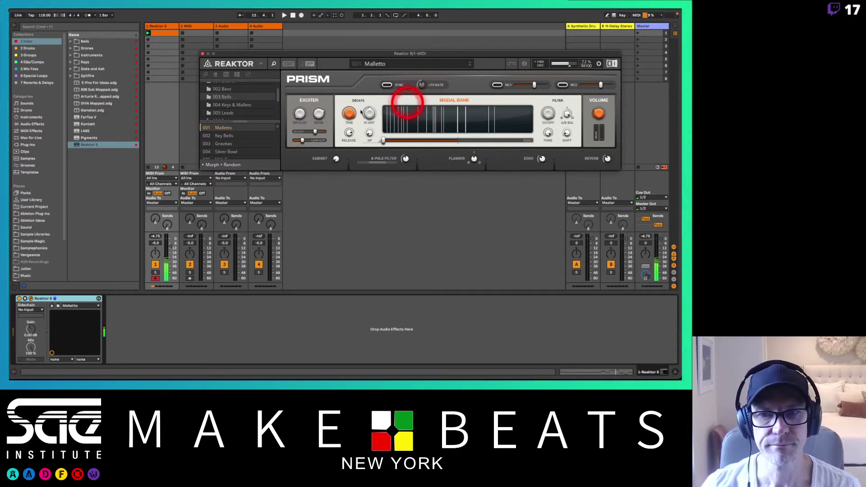
click(226, 136)
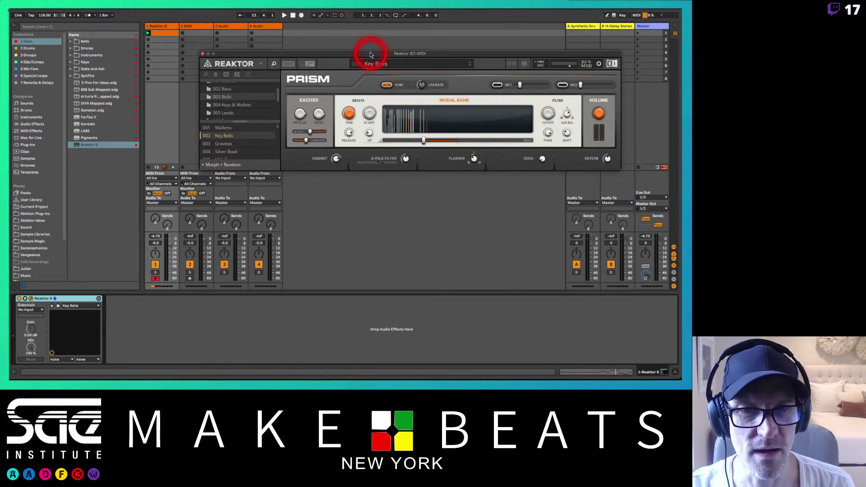
drag(369, 55, 351, 49)
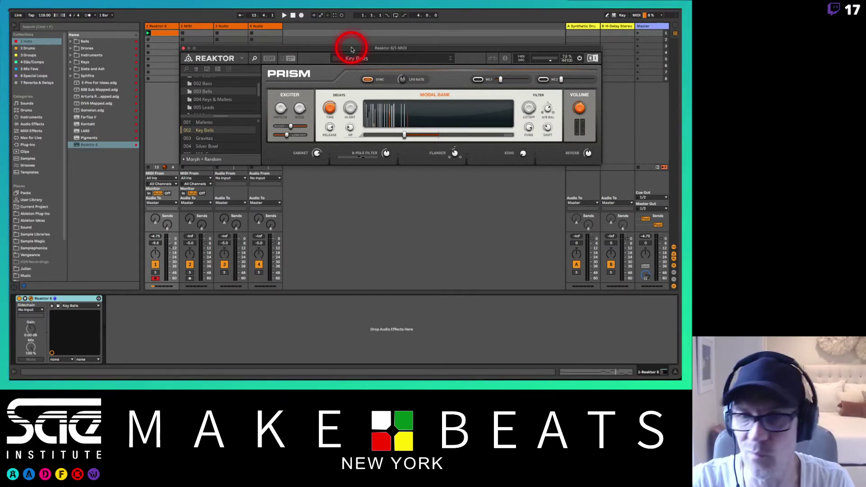
Return to the Player library and open the Reaktor Factory Selection R2 folder.
click(186, 70)
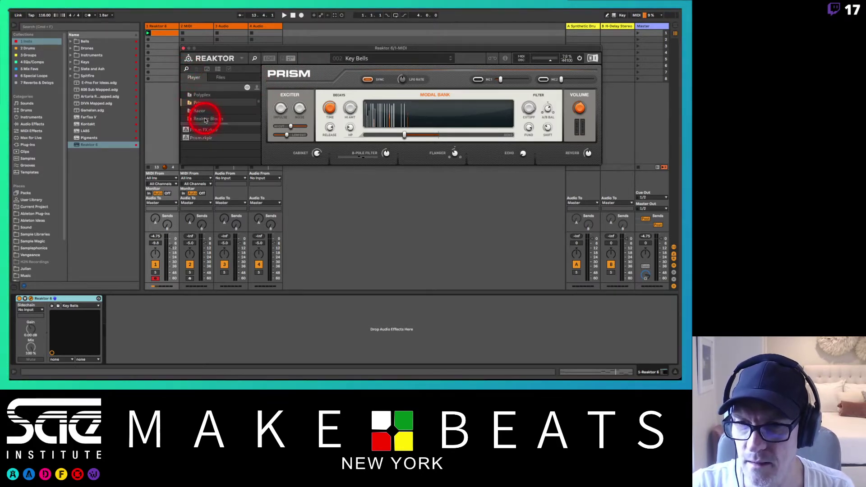
key(super+Tab)
key(super+Tab)
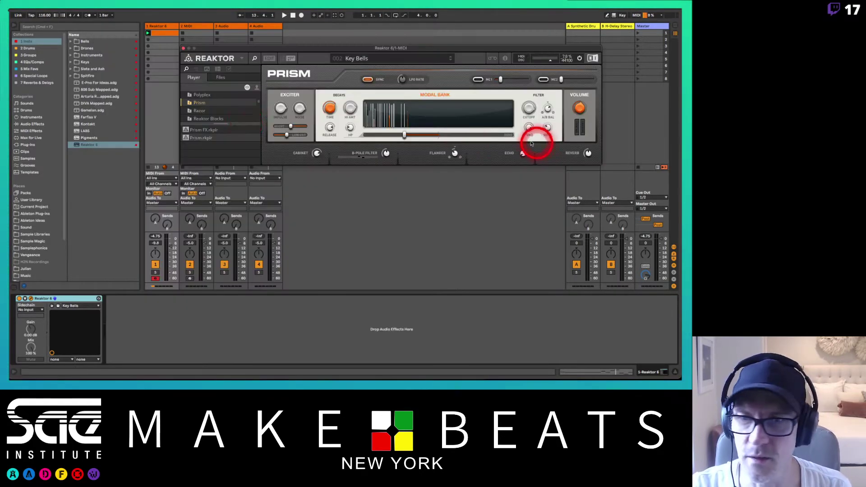
scroll(204, 116, down, 3)
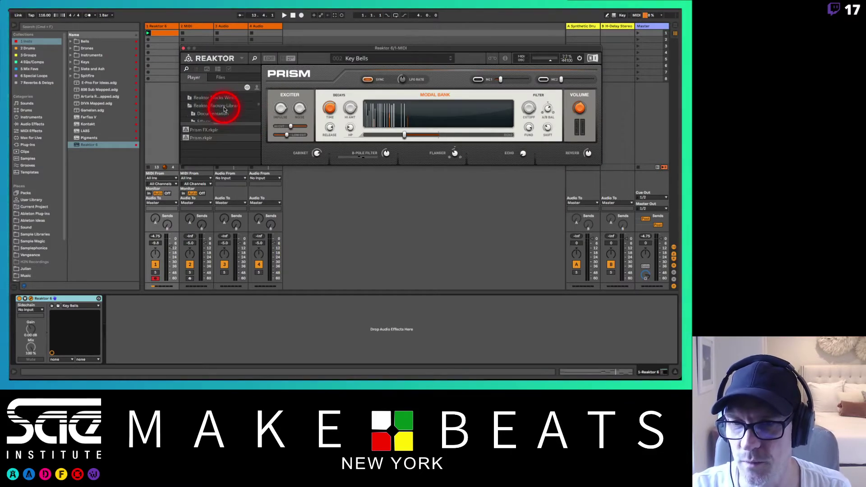
scroll(217, 107, down, 2)
scroll(217, 107, down, 2)
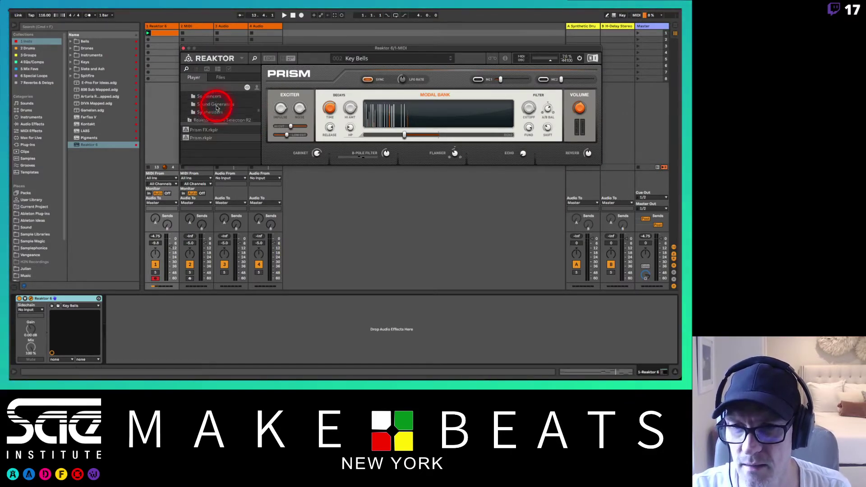
click(219, 112)
double_click(203, 137)
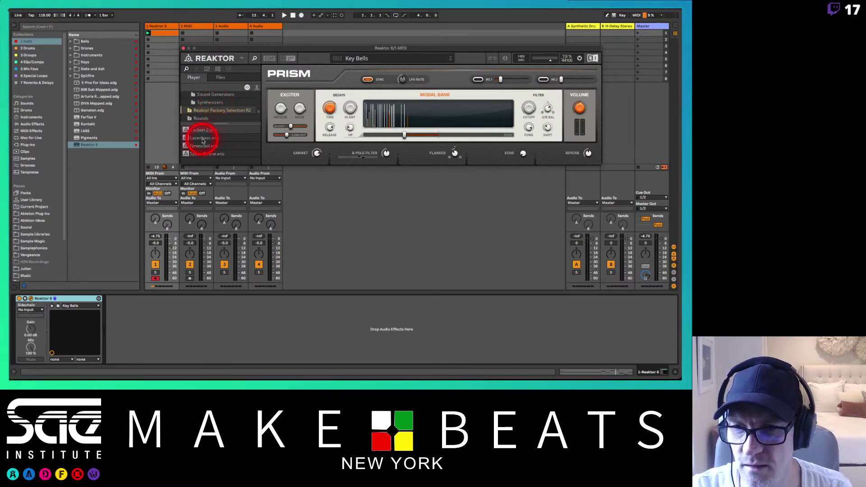
click(346, 156)
click(345, 142)
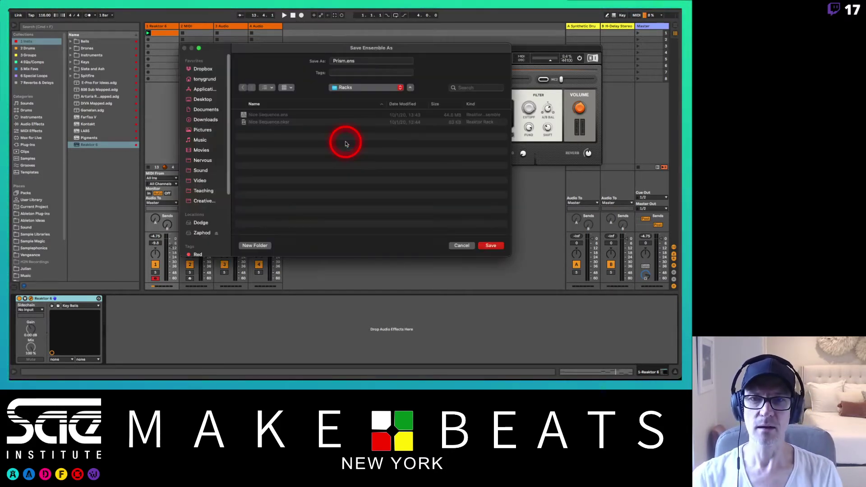
click(461, 245)
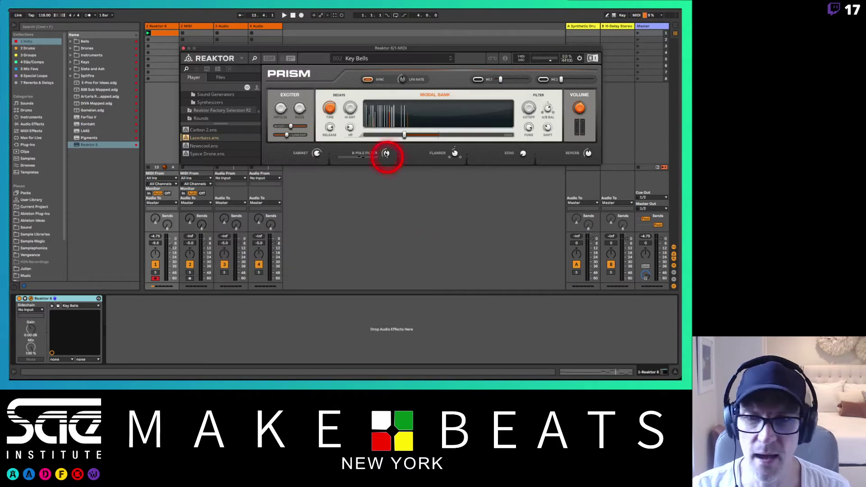
Load Lazerbass.ens without saving the changes to Prism.
double_click(201, 138)
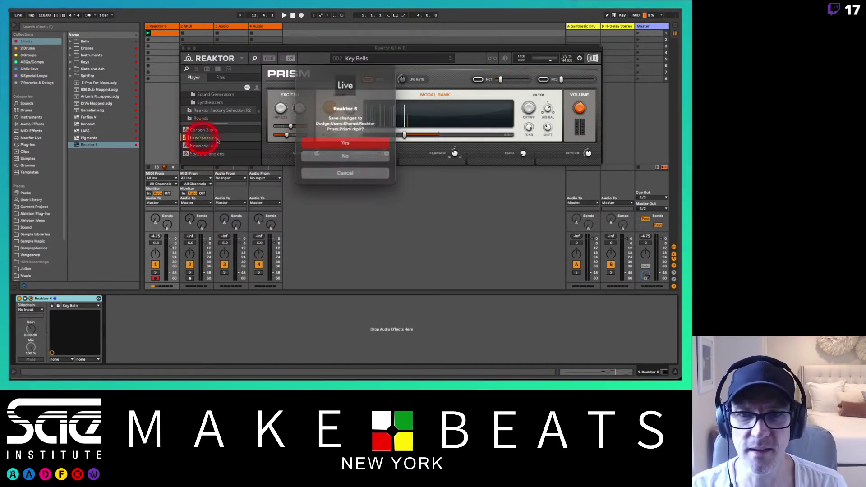
click(345, 155)
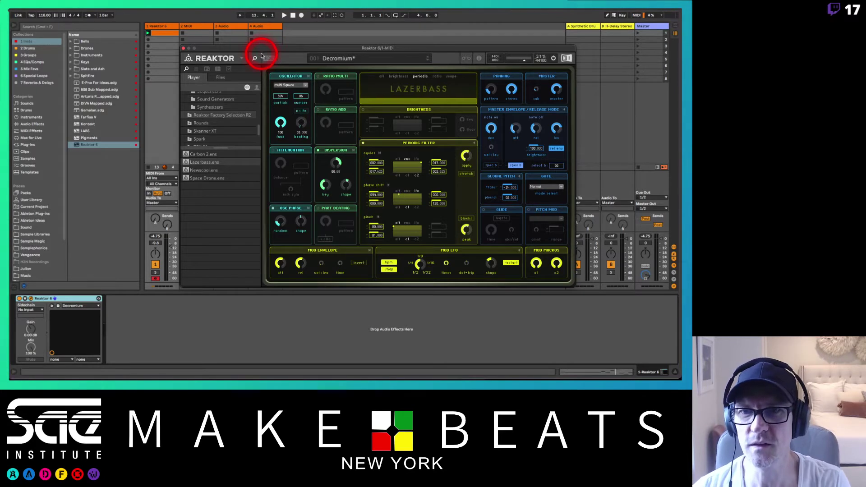
Show the presets of Ens - Lazerbass and expand its Embedded bank.
click(196, 69)
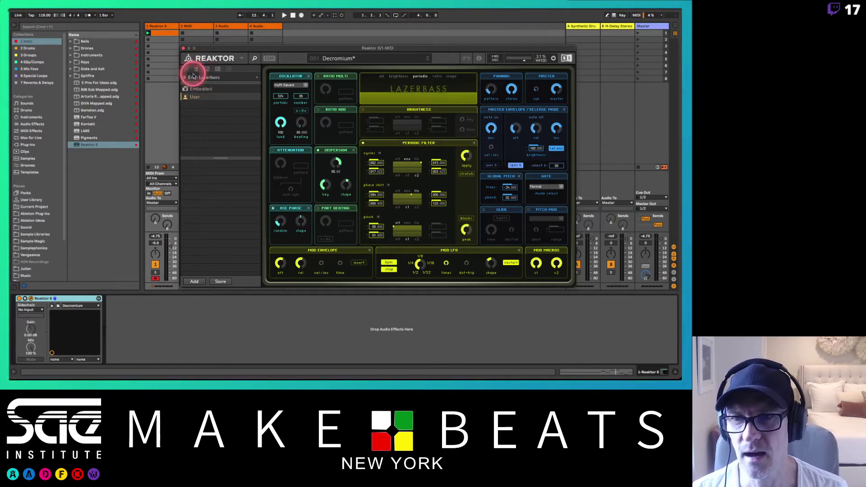
click(194, 77)
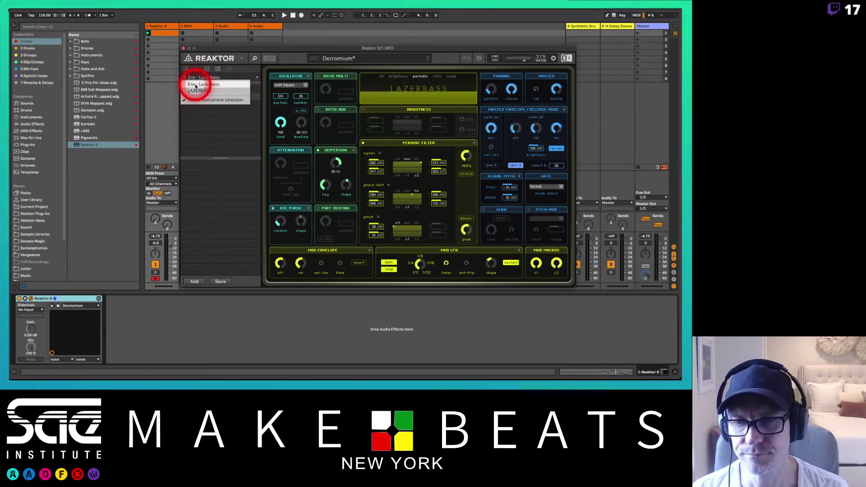
click(195, 85)
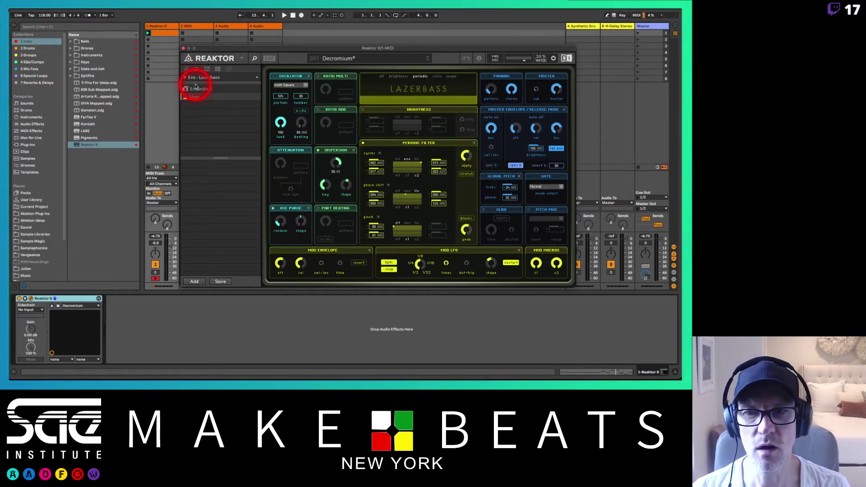
click(198, 89)
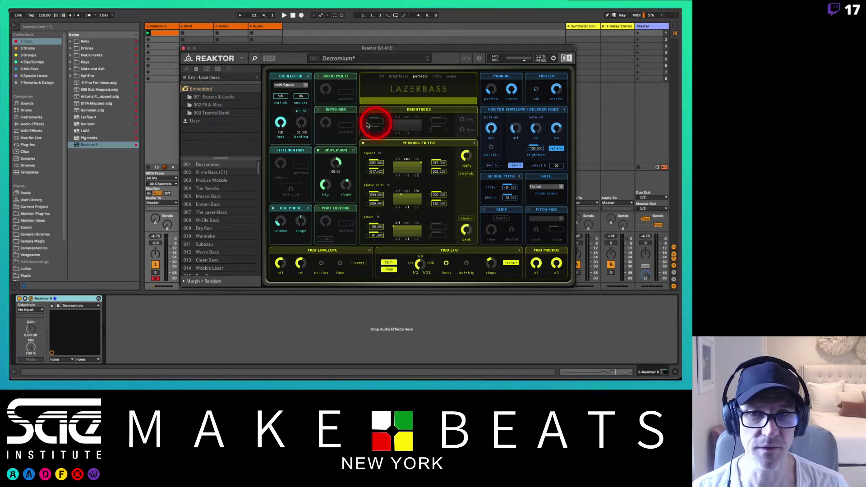
Check the LAZERBASS entry in the preset browser, switch back to Ens - Lazerbass and collapse its Embedded bank.
click(241, 78)
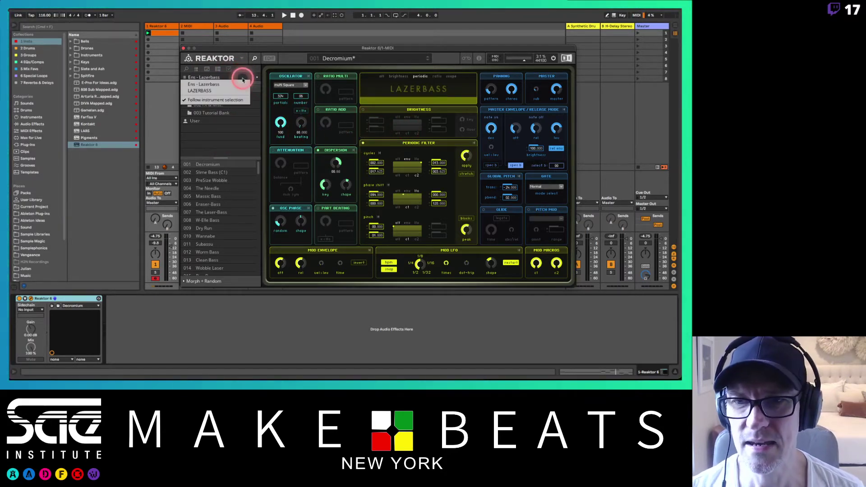
click(205, 91)
click(215, 77)
click(212, 85)
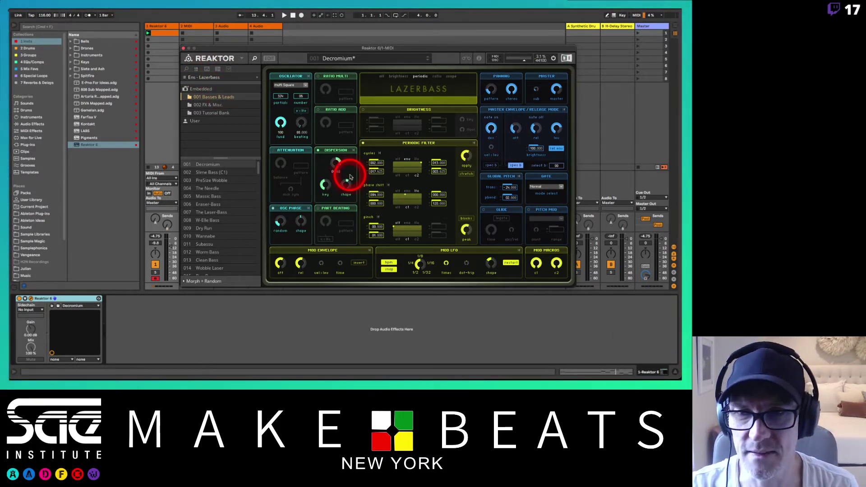
click(186, 89)
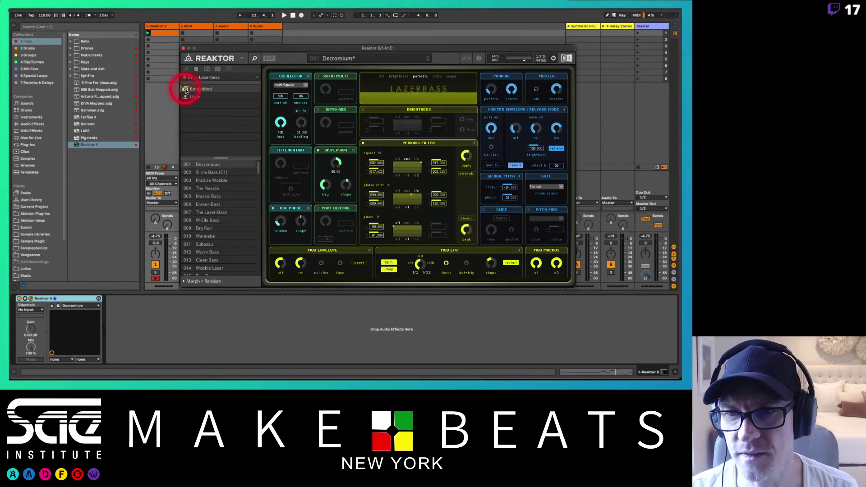
Expand Lazerbass's Embedded bank and look through the preset list of the 003 Tutorial Bank.
click(186, 90)
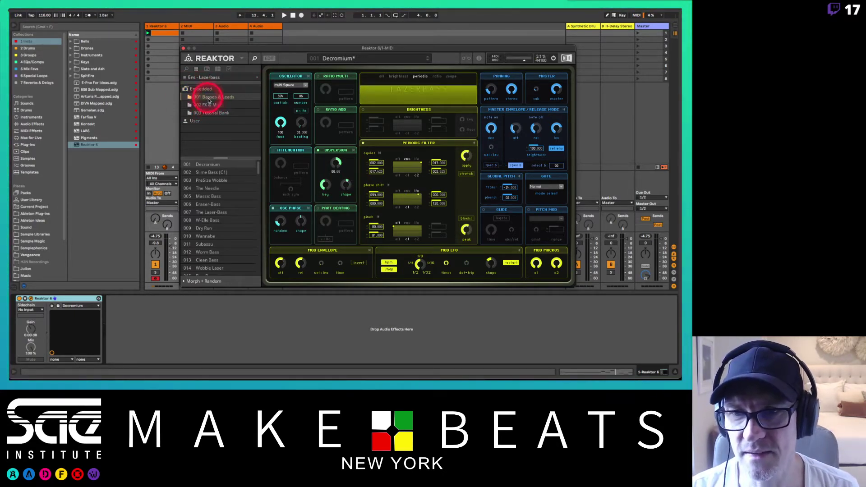
click(209, 106)
click(211, 113)
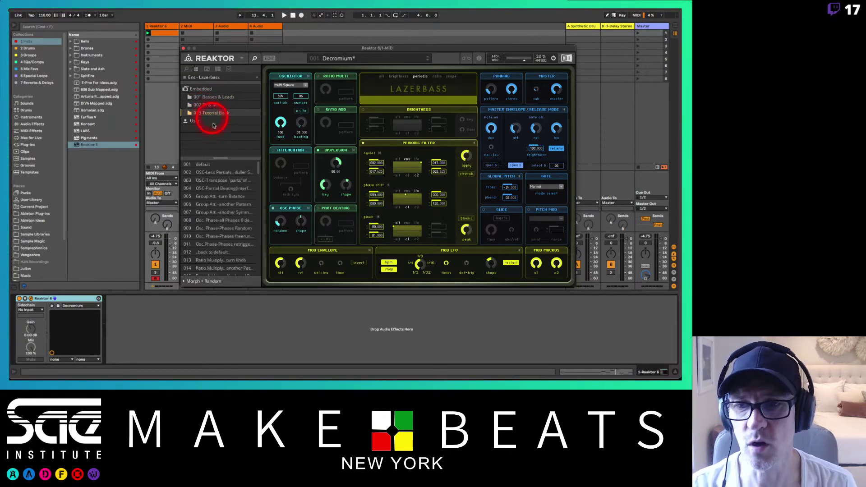
click(244, 188)
scroll(244, 188, down, 20)
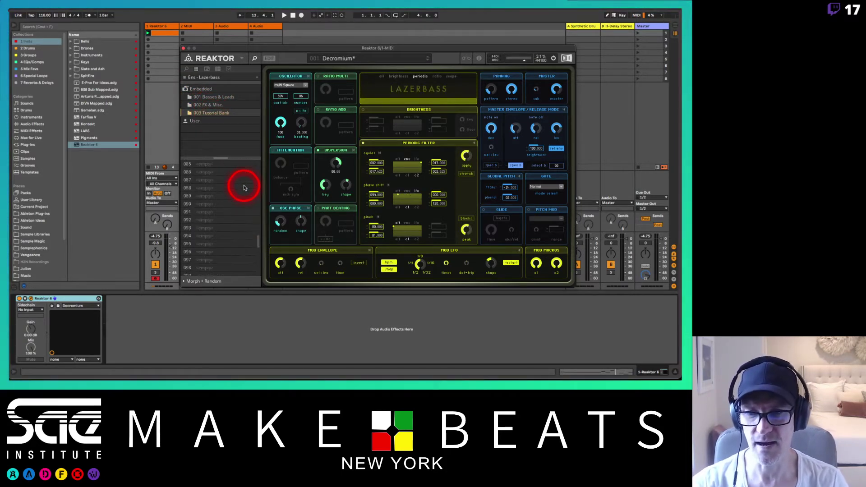
scroll(244, 188, up, 20)
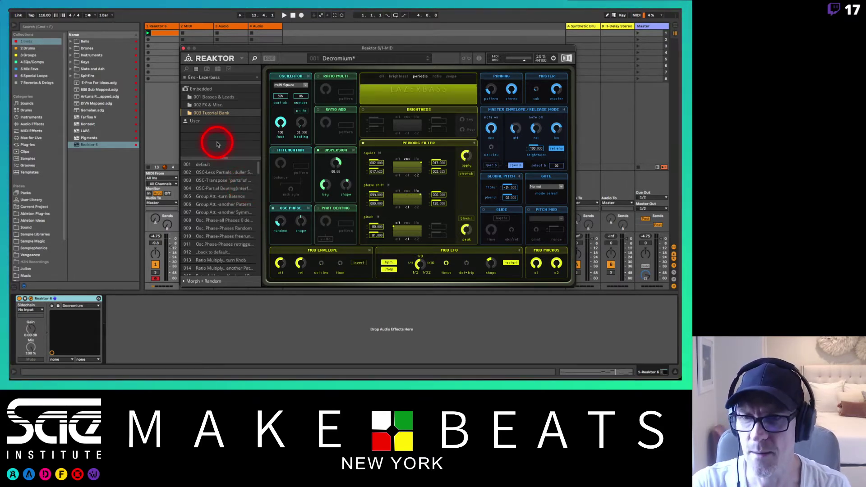
Check the Embedded bank's own preset list, collapse and re-expand the bank, and show the 003 Tutorial Bank presets again.
click(197, 88)
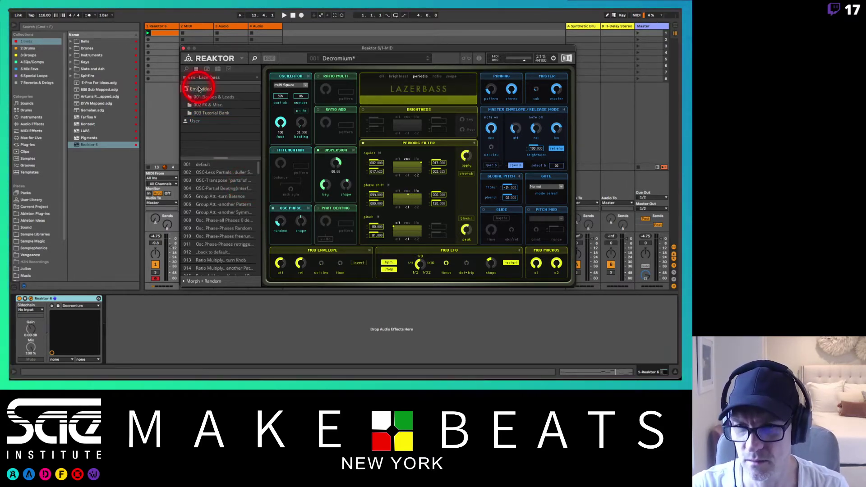
scroll(238, 199, down, 15)
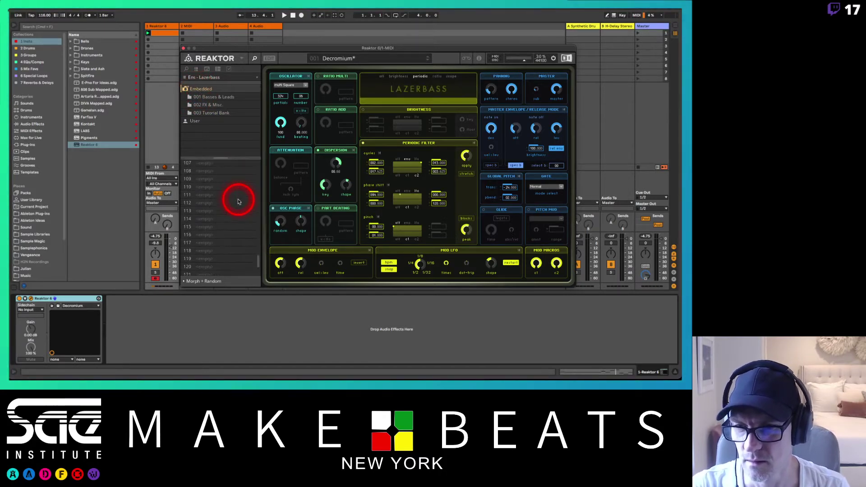
scroll(238, 201, up, 15)
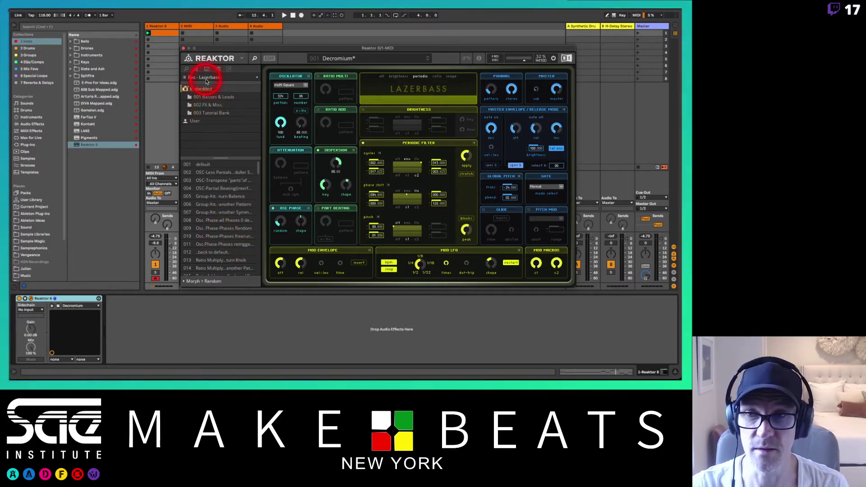
click(185, 90)
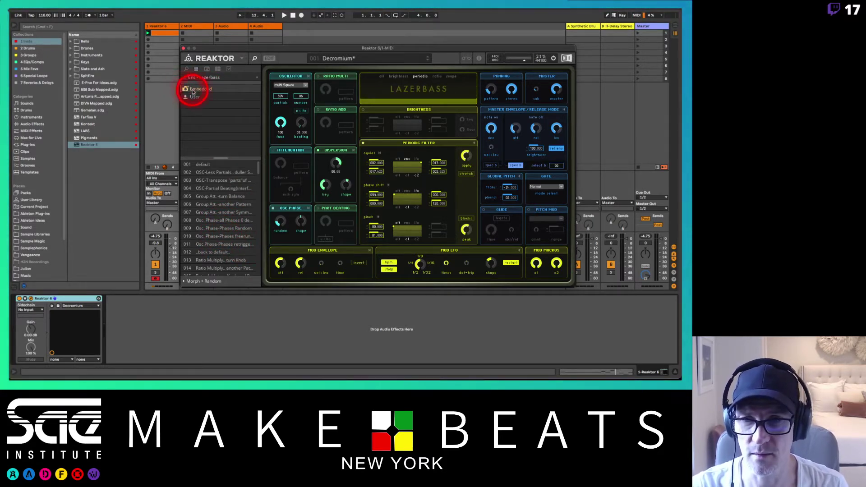
click(187, 90)
click(211, 114)
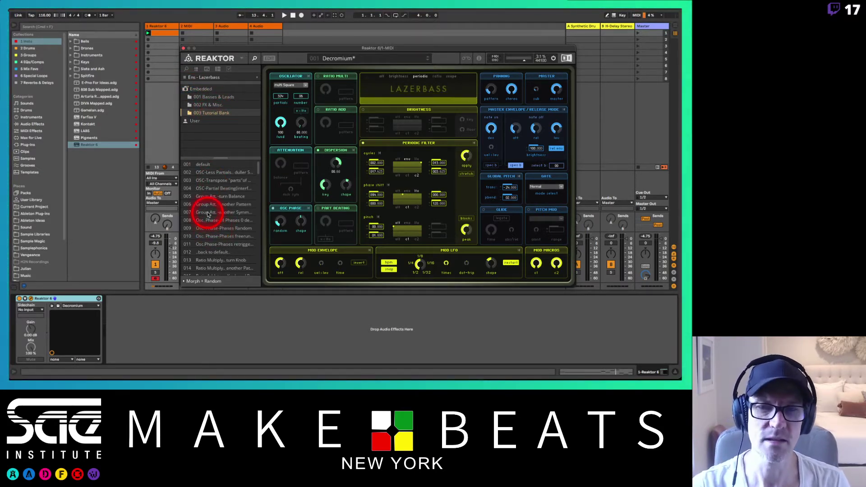
Open the 001 Basses & Leads bank and audition its presets one by one from Decromium through Subassu.
click(214, 97)
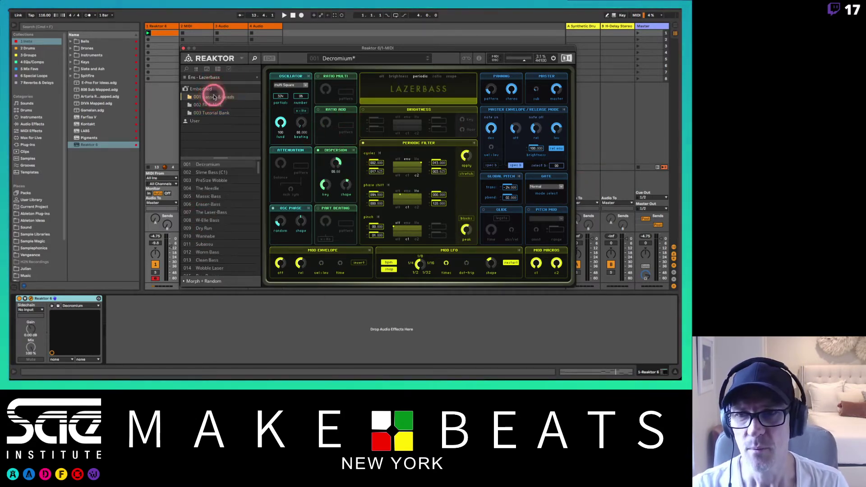
click(209, 165)
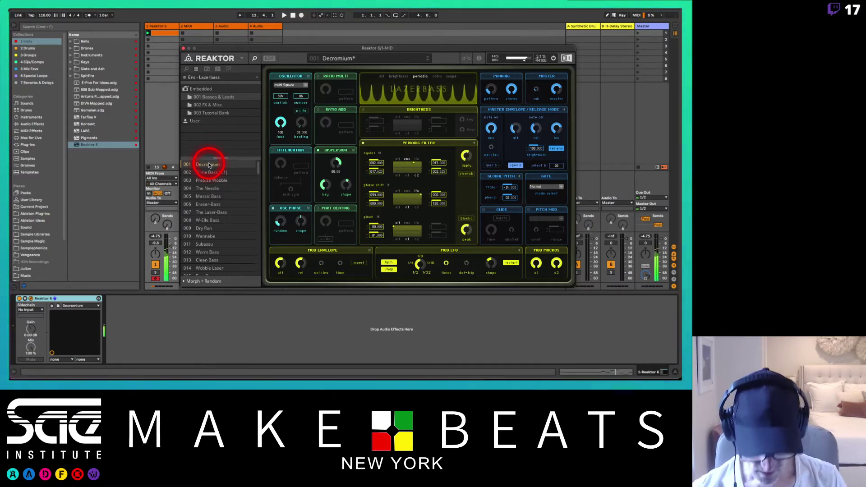
key(Down)
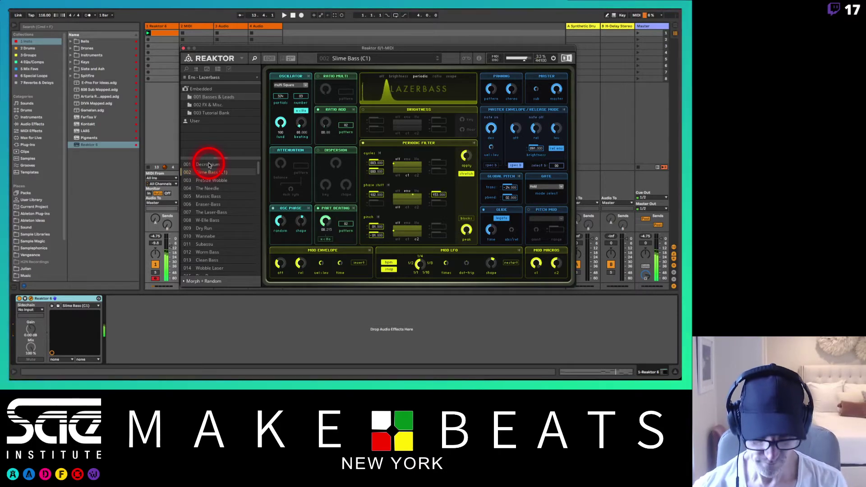
key(Down)
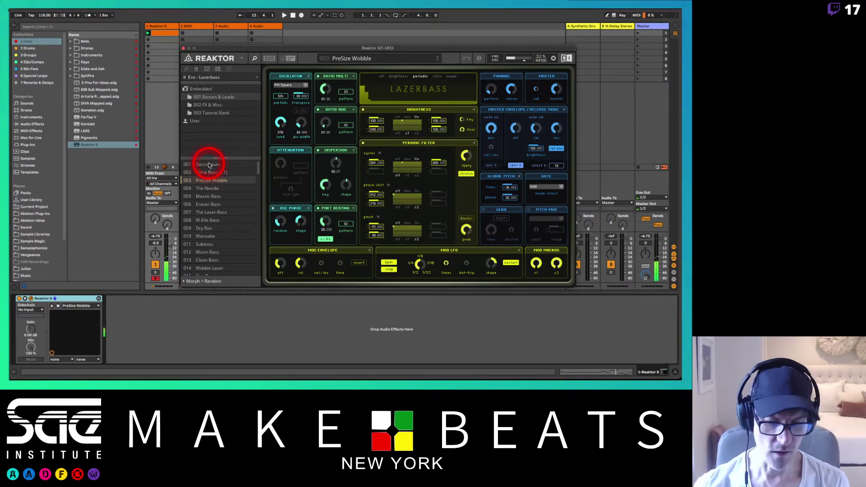
key(Down)
key(Down)
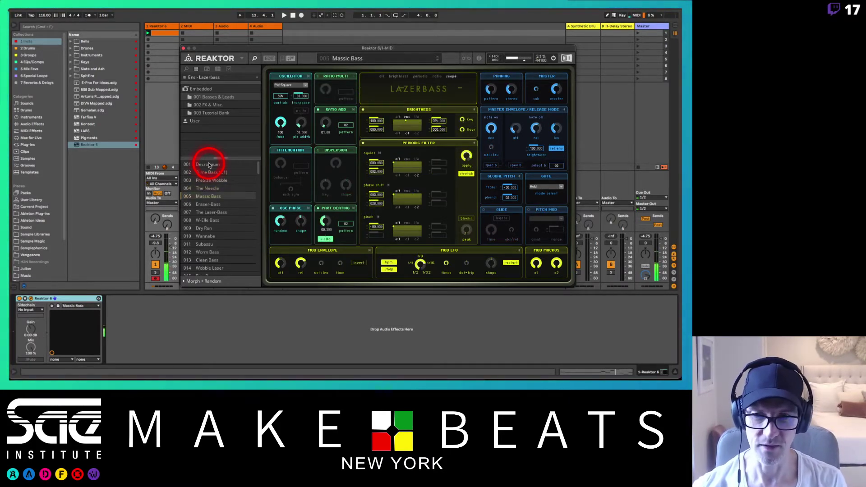
key(Down)
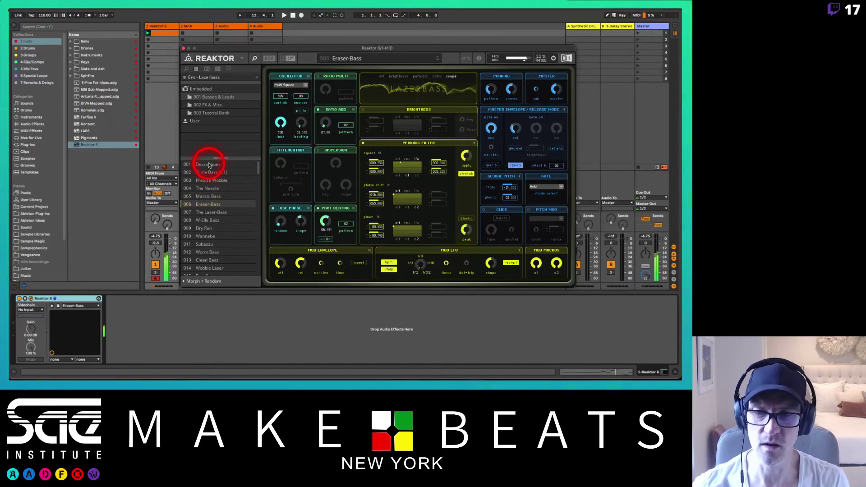
key(Down)
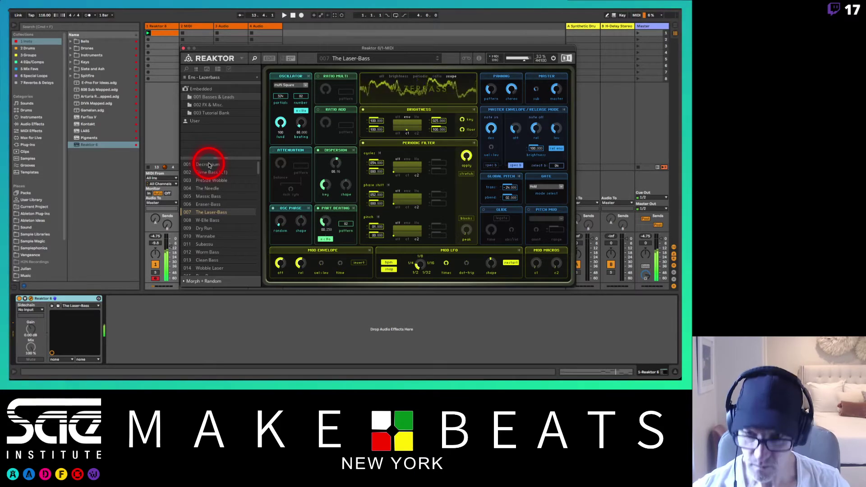
key(Down)
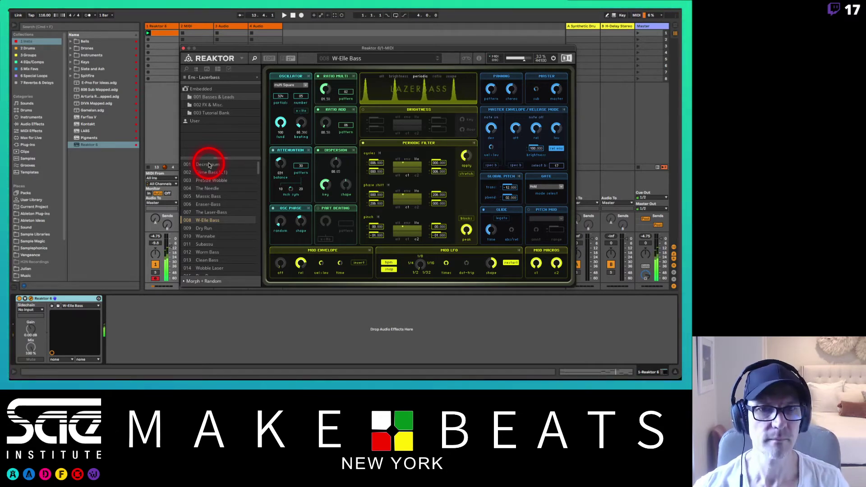
key(Down)
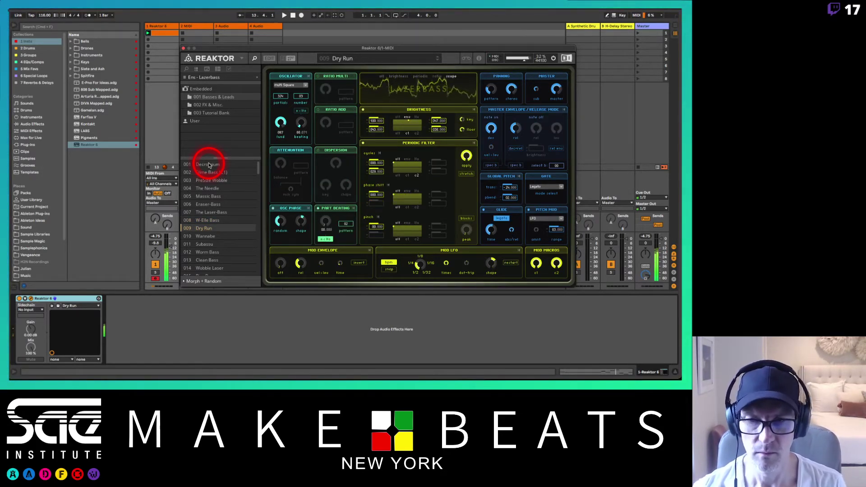
key(Down)
key(Down)
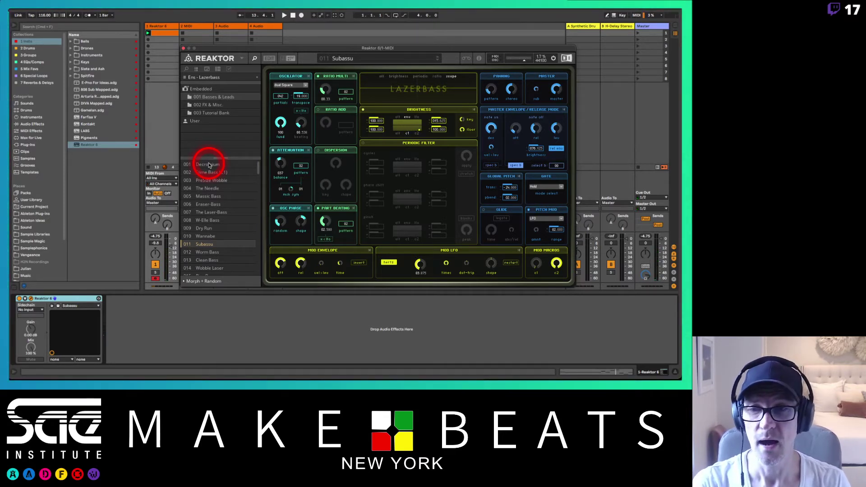
Show the presets of the 002 FX & Misc. bank.
click(204, 104)
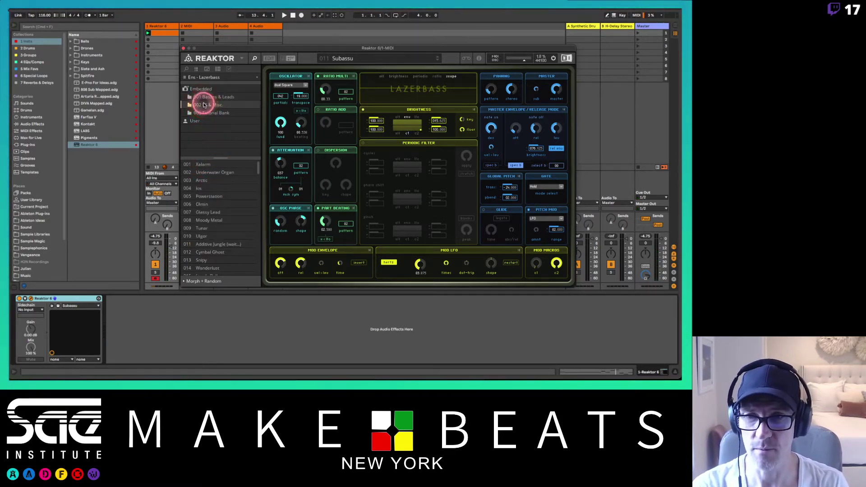
Audition the Xalarm and Underwater Organ snapshots of the Lazerbass ensemble.
click(212, 165)
click(219, 175)
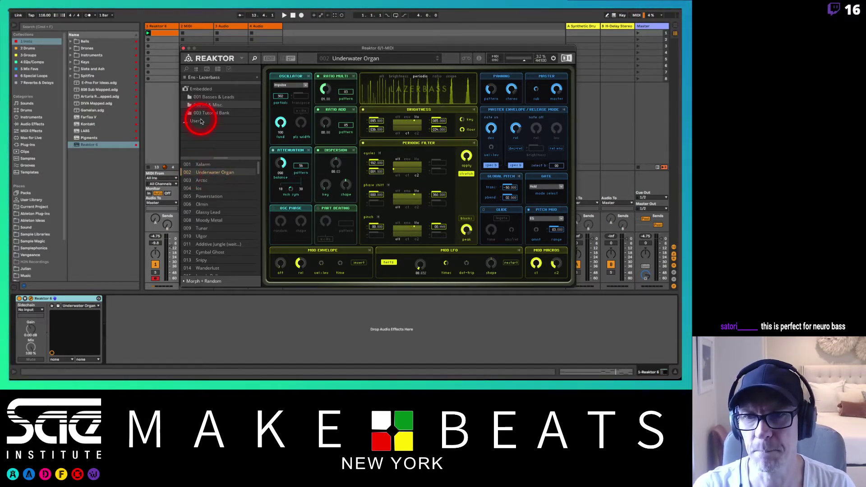
Find Razor in the Player library and load its ensemble without saving the changes to Lazerbass.
click(187, 69)
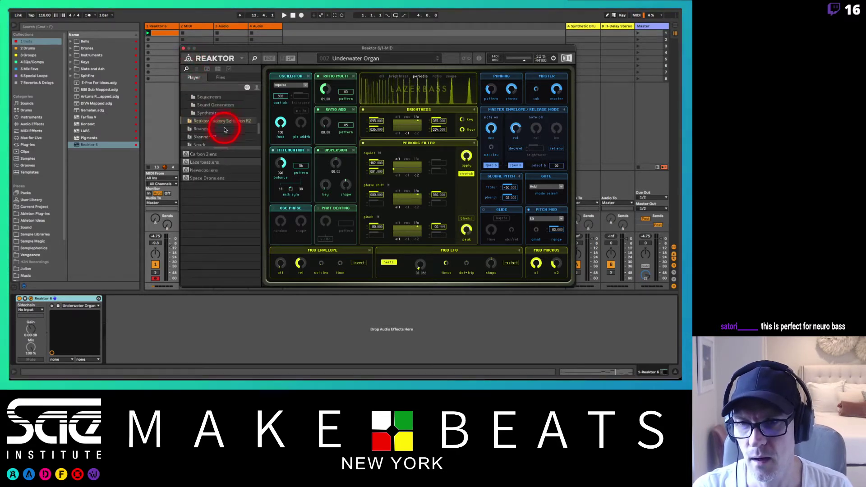
click(190, 109)
scroll(226, 116, down, 8)
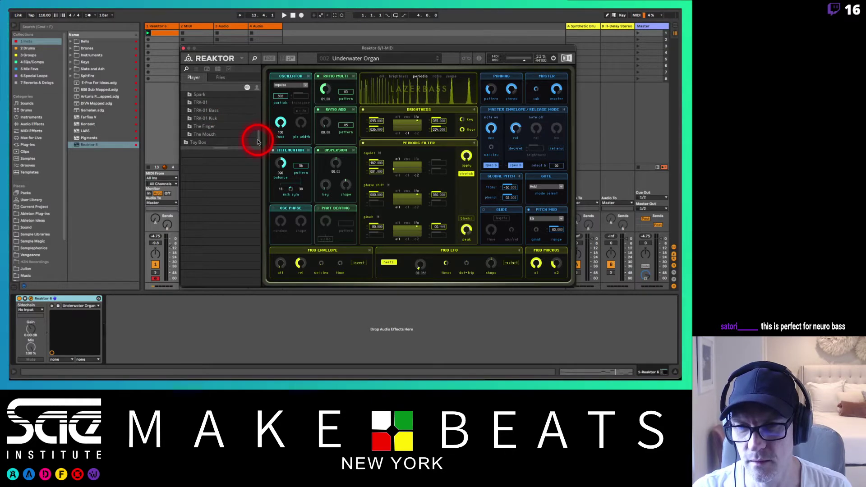
scroll(258, 134, up, 3)
scroll(258, 133, up, 8)
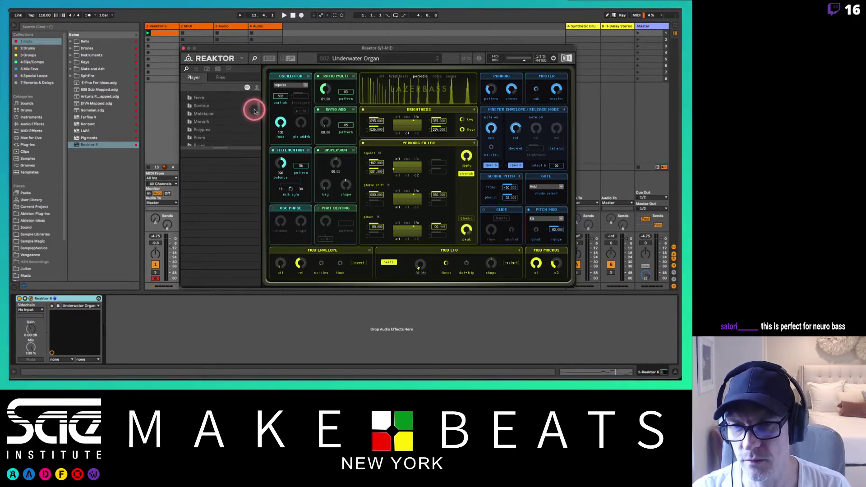
scroll(254, 107, down, 5)
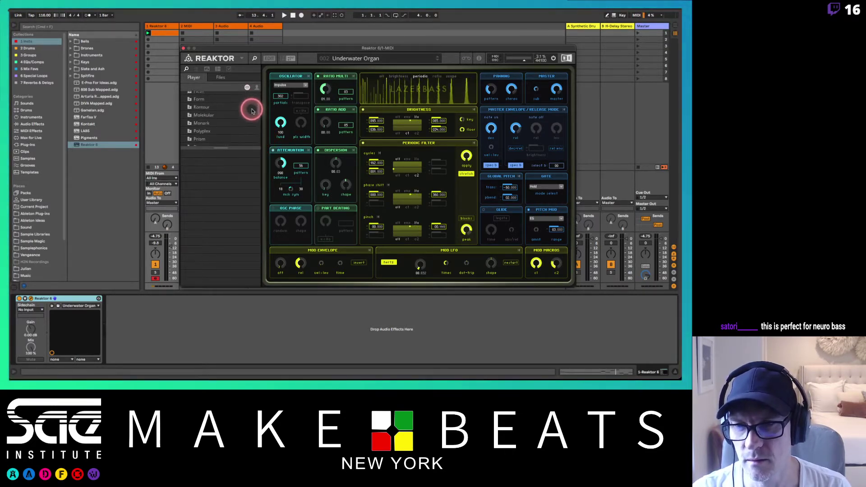
scroll(251, 117, up, 2)
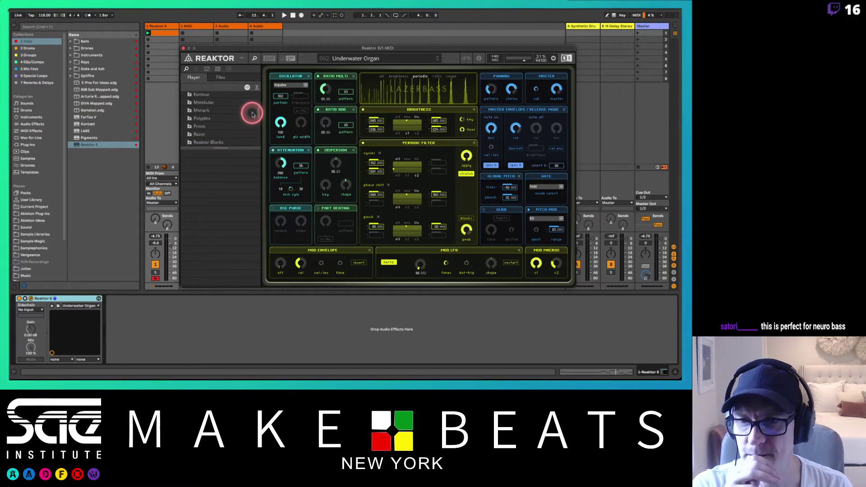
scroll(252, 113, up, 4)
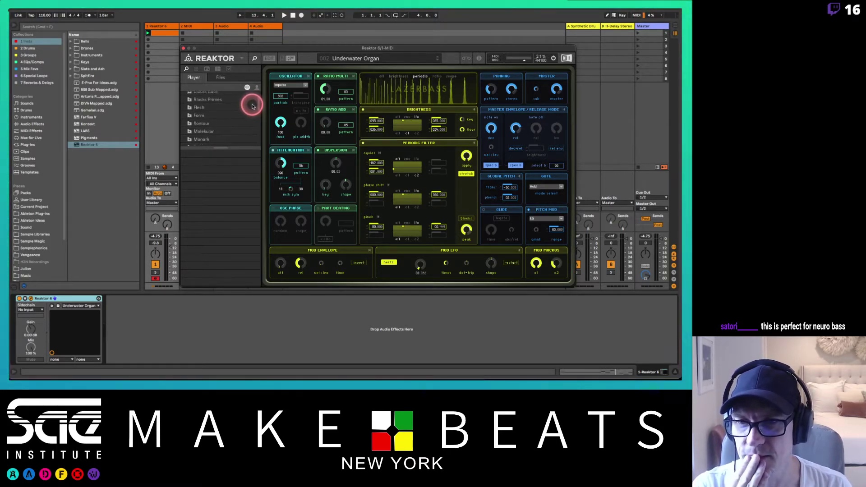
scroll(252, 106, down, 3)
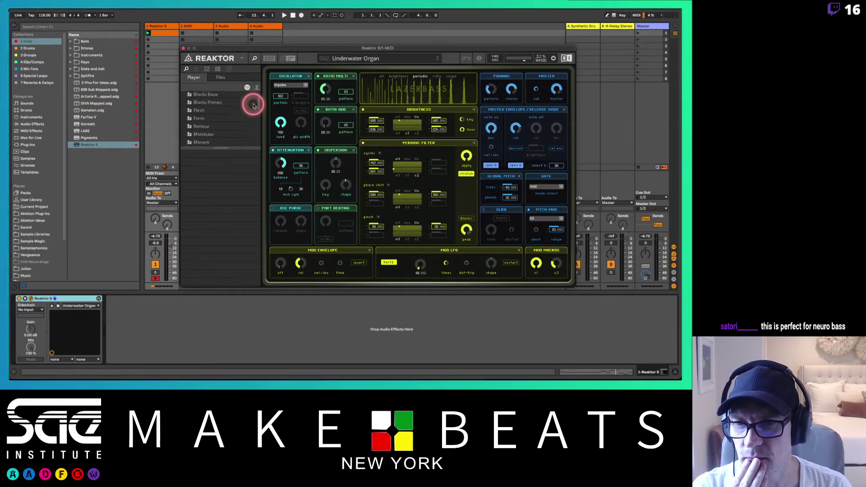
scroll(252, 112, down, 4)
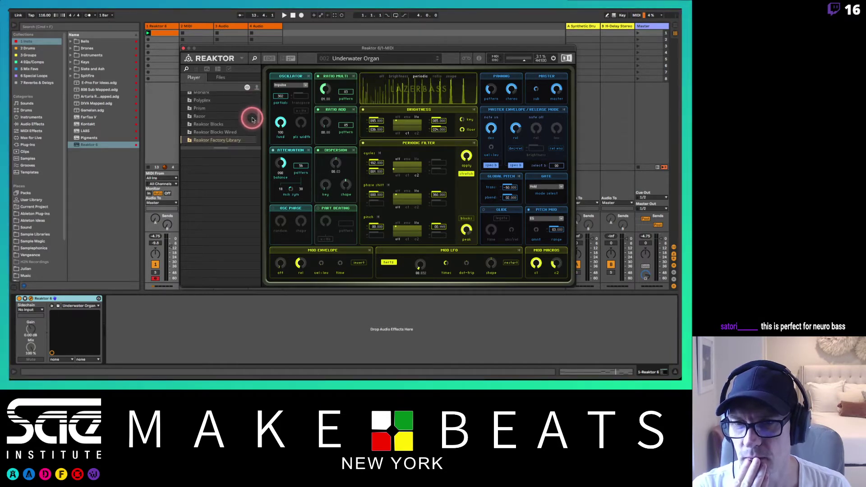
drag(222, 116, 193, 152)
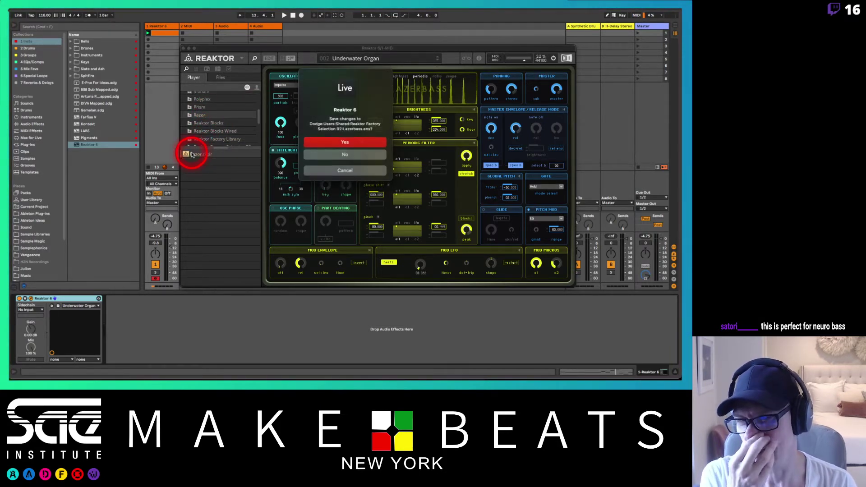
click(345, 153)
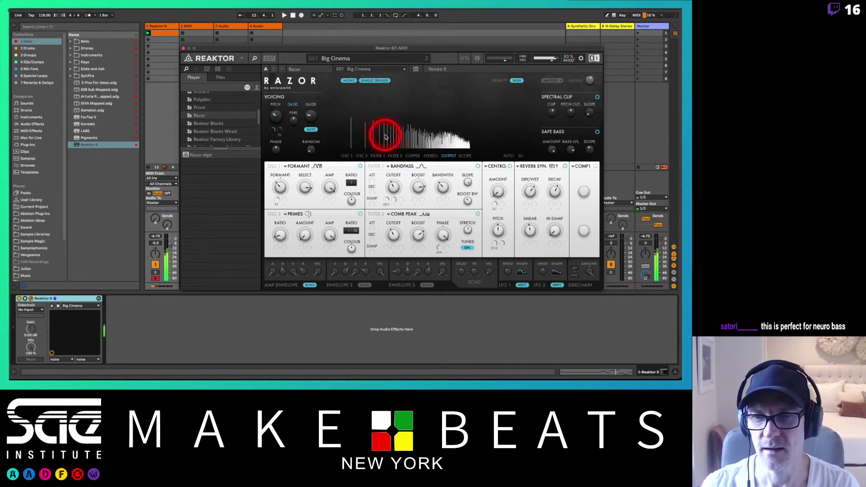
Open Razor's embedded Bass snapshot bank and audition Punch in the Balls and Fractals.
click(203, 69)
click(194, 89)
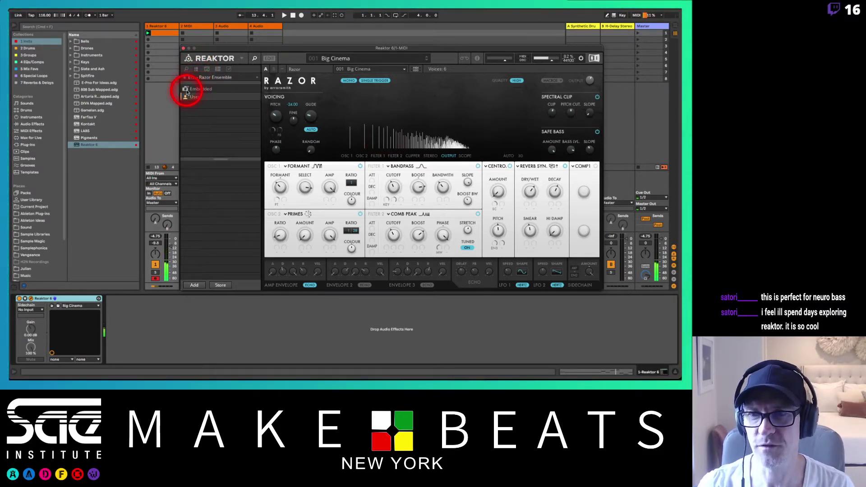
click(202, 104)
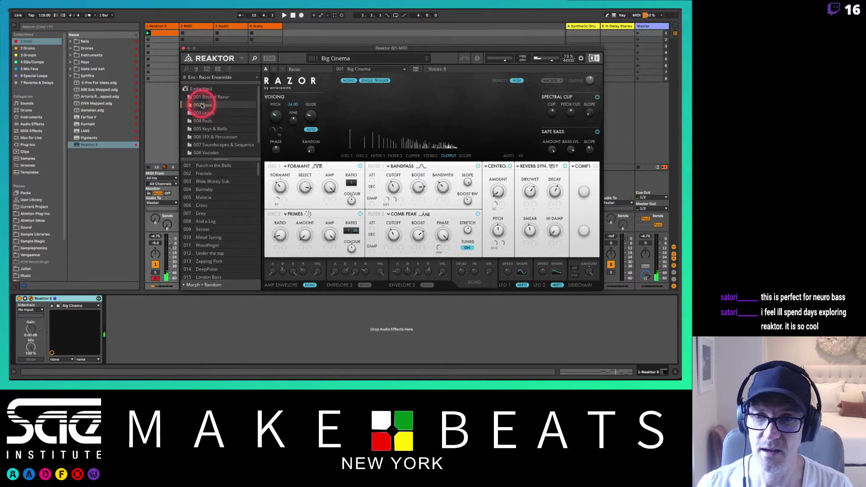
click(260, 110)
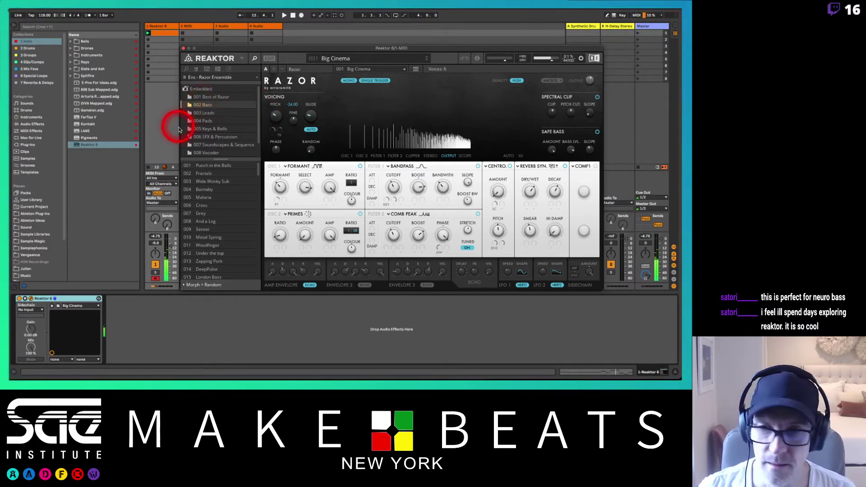
click(203, 166)
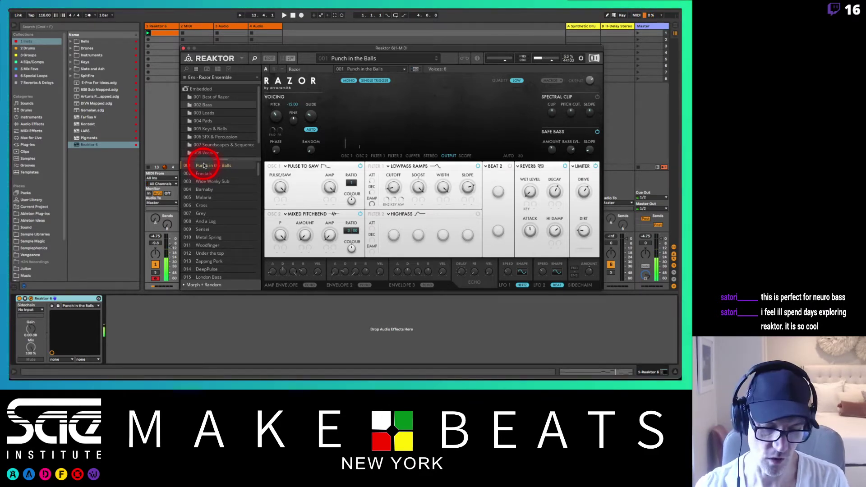
key(Down)
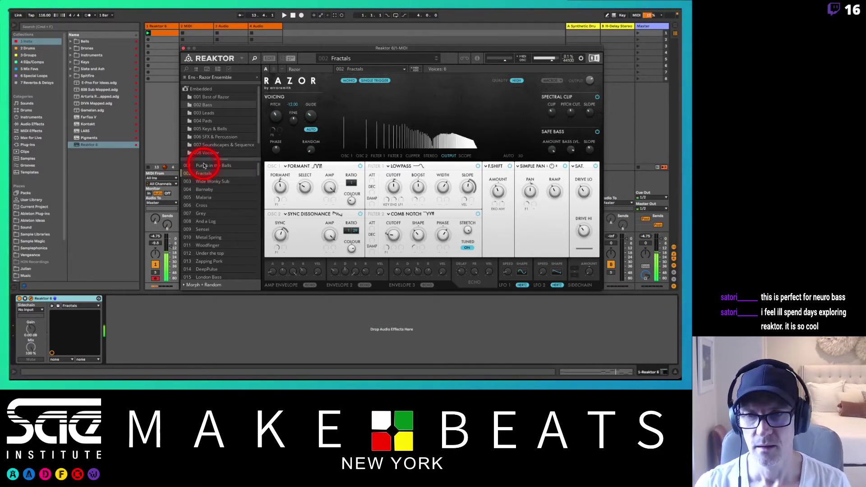
Audition Bellchild from Razor's Keys & Bells bank and Belly, The Shining and Cinematic Pad from its Pads bank.
click(213, 130)
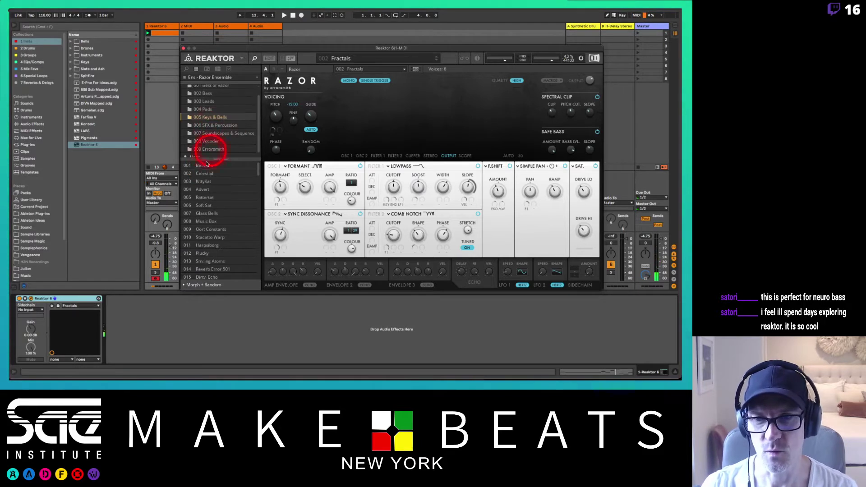
click(202, 167)
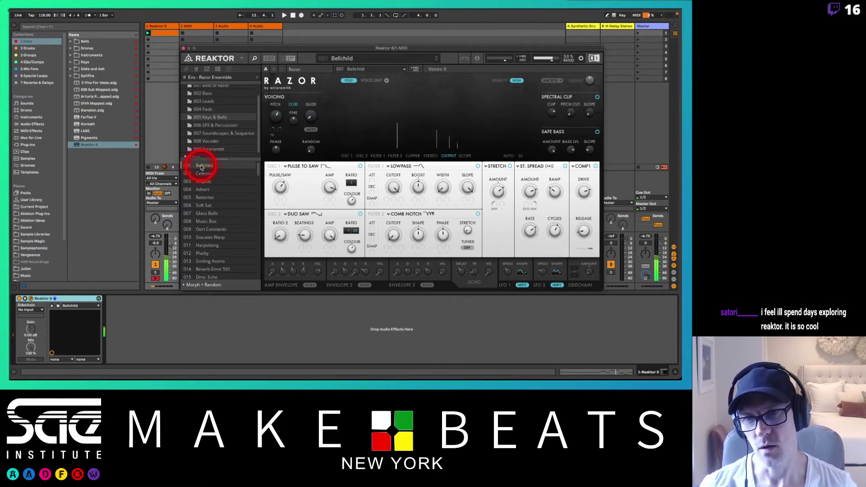
scroll(232, 117, up, 1)
click(229, 116)
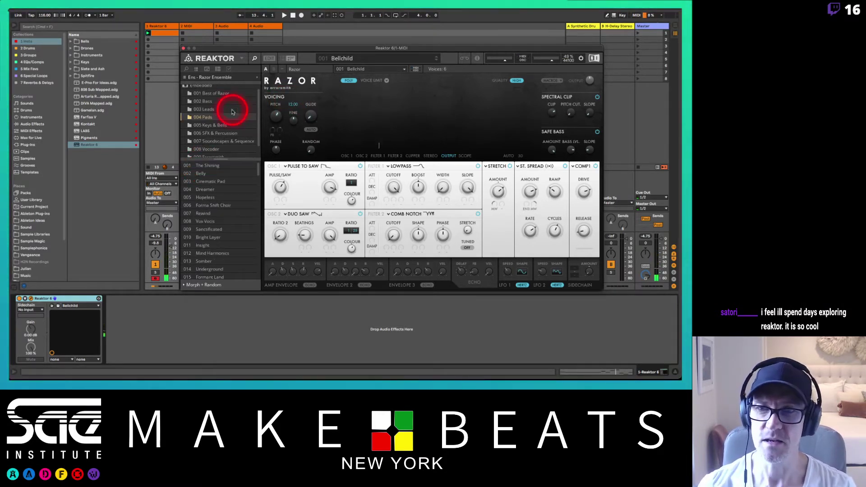
click(203, 174)
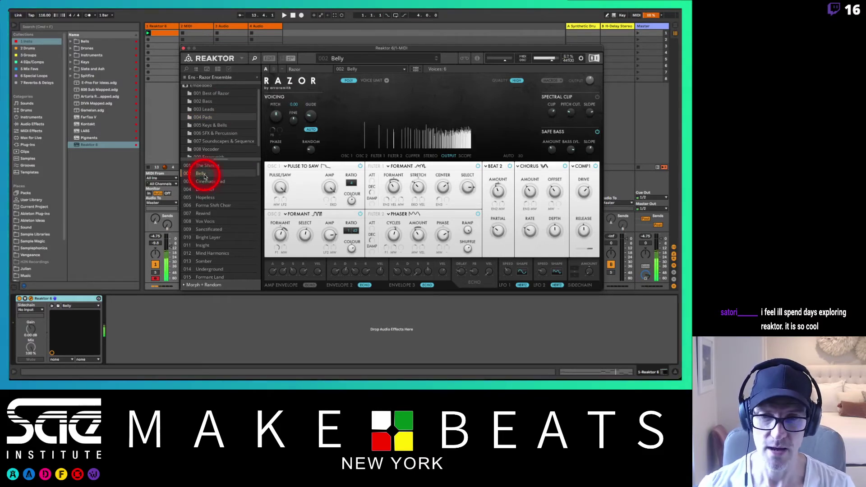
click(204, 166)
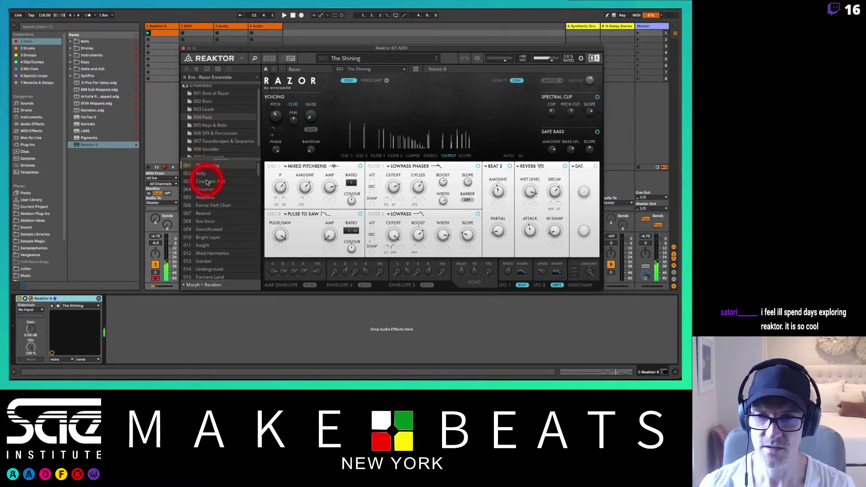
click(207, 182)
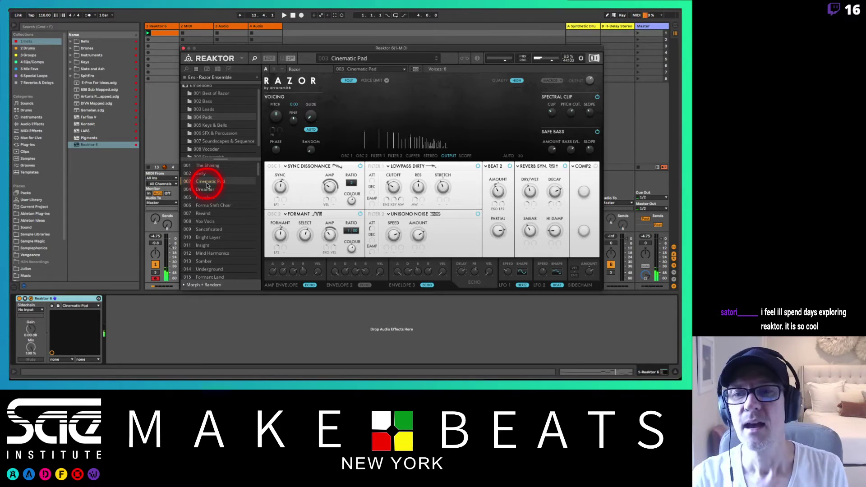
Collapse Razor's embedded snapshot banks and open Reaktor Factory Selection R2 in the Player library.
scroll(224, 110, up, 1)
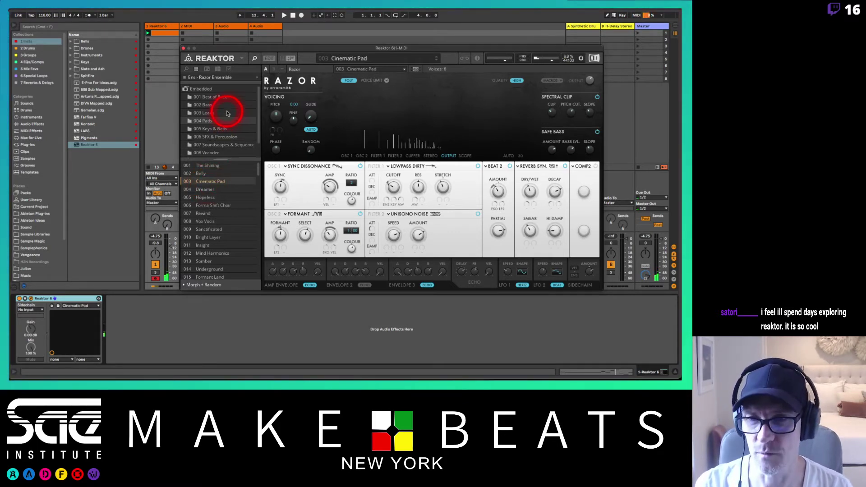
click(185, 89)
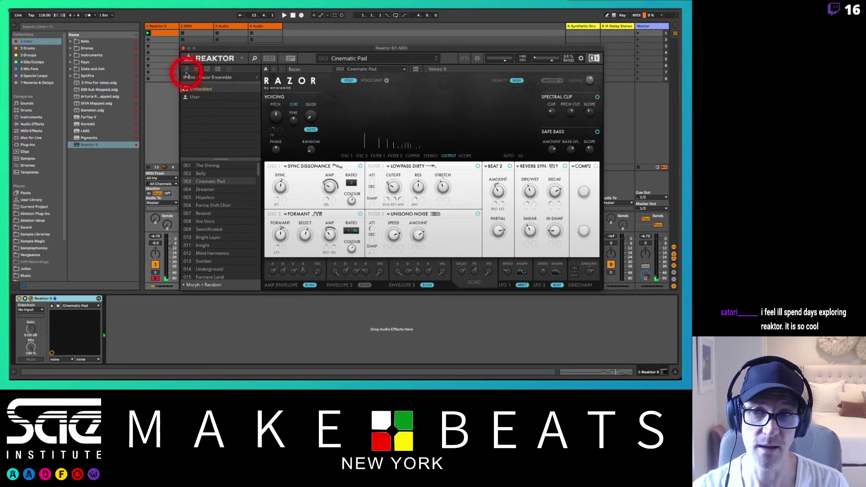
click(186, 70)
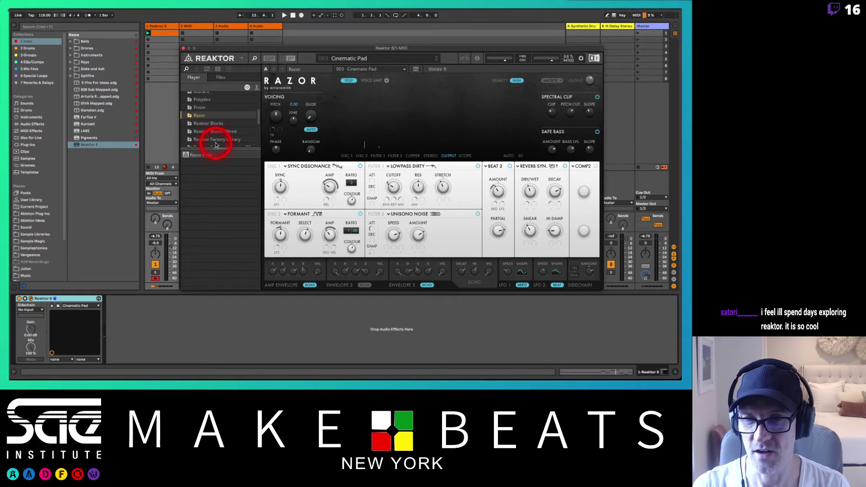
scroll(215, 145, down, 4)
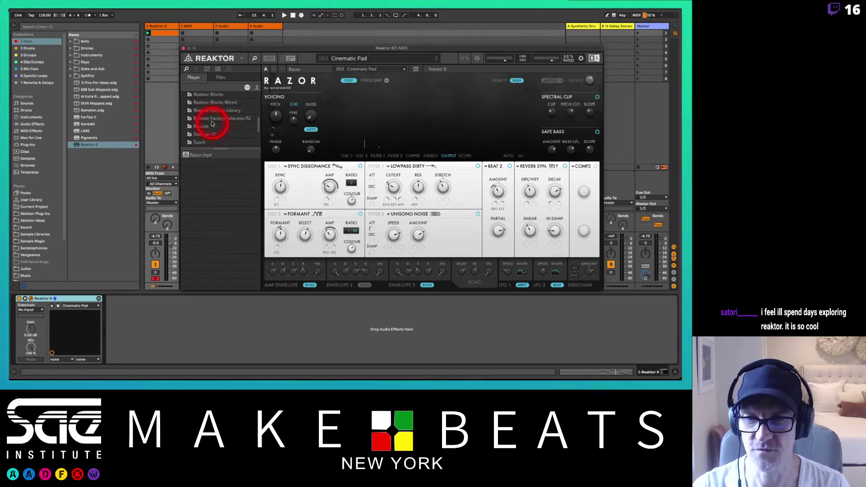
click(211, 120)
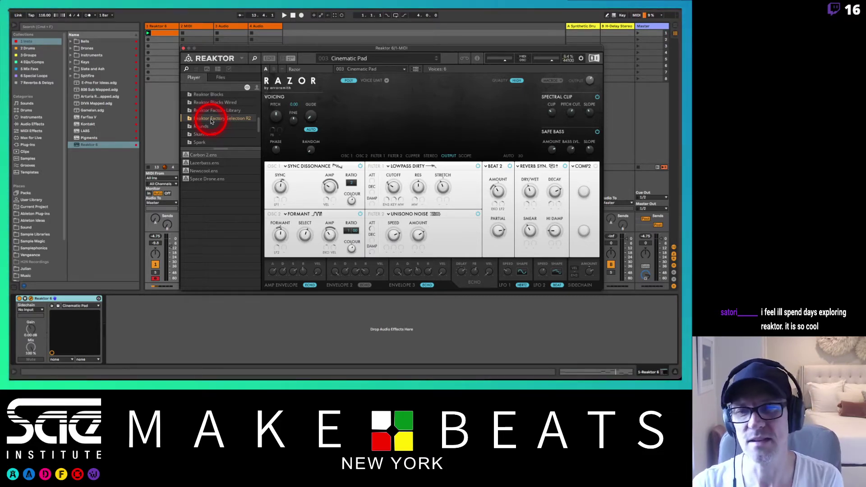
Switch to the web browser and review the included products on the KOMPLETE START page.
key(super+Tab)
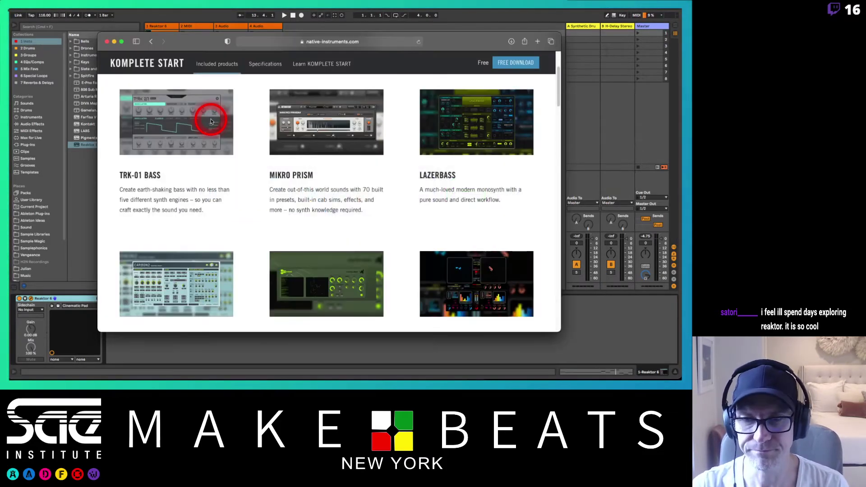
scroll(391, 175, down, 3)
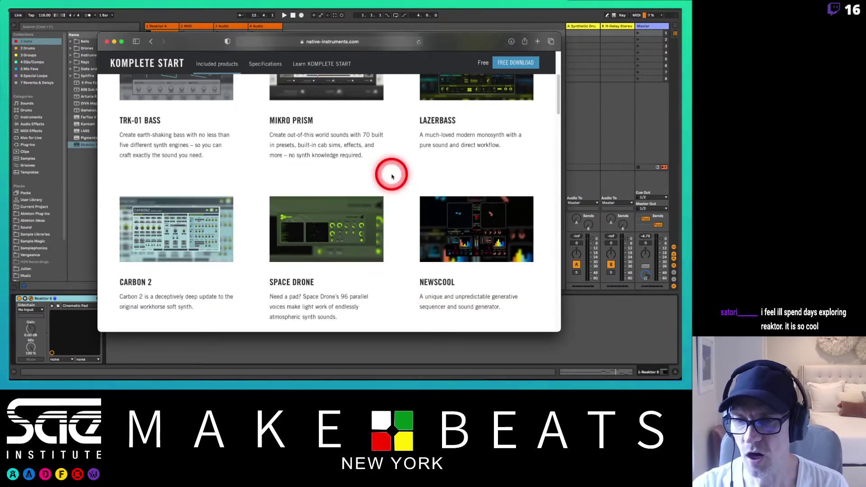
Switch back to Ableton Live and load Carbon 2.ens in Reaktor without saving the changes to Razor.
key(super+Tab)
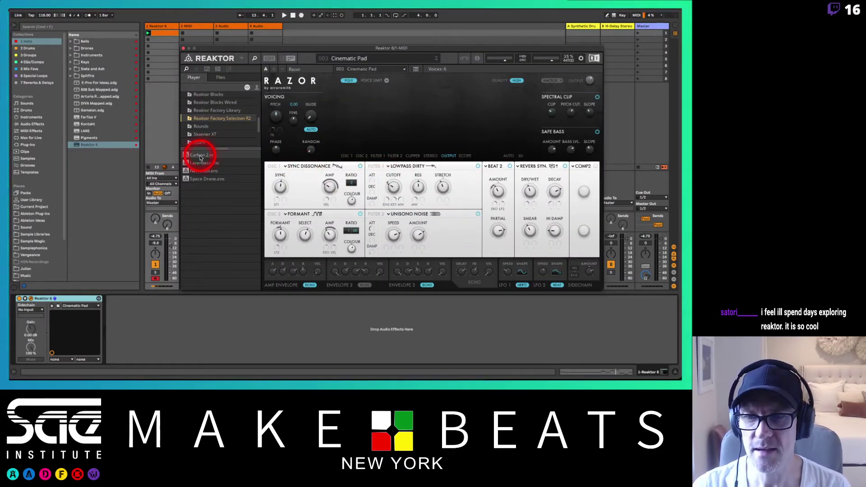
double_click(199, 158)
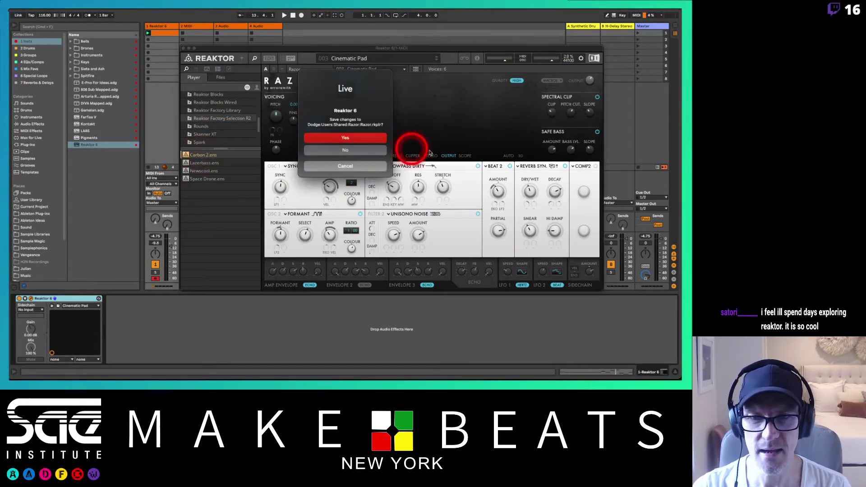
click(351, 154)
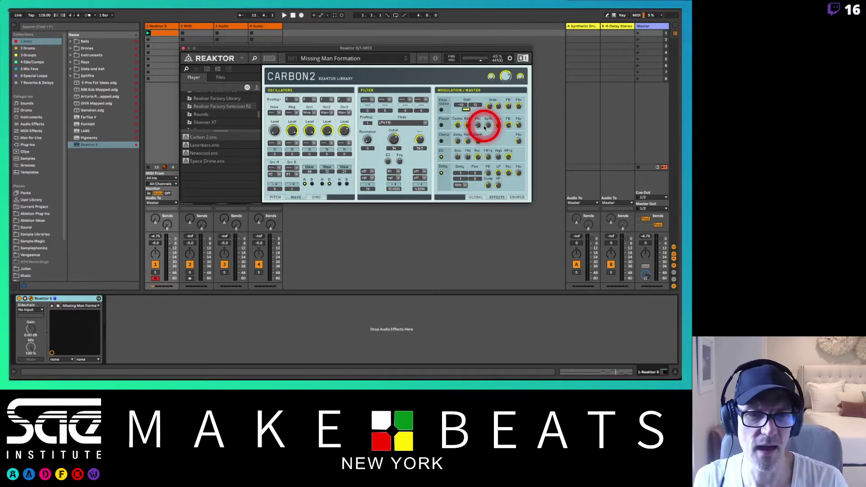
Examine Carbon 2's Global, Effects and Source modulation pages, including the third envelope generator.
click(476, 197)
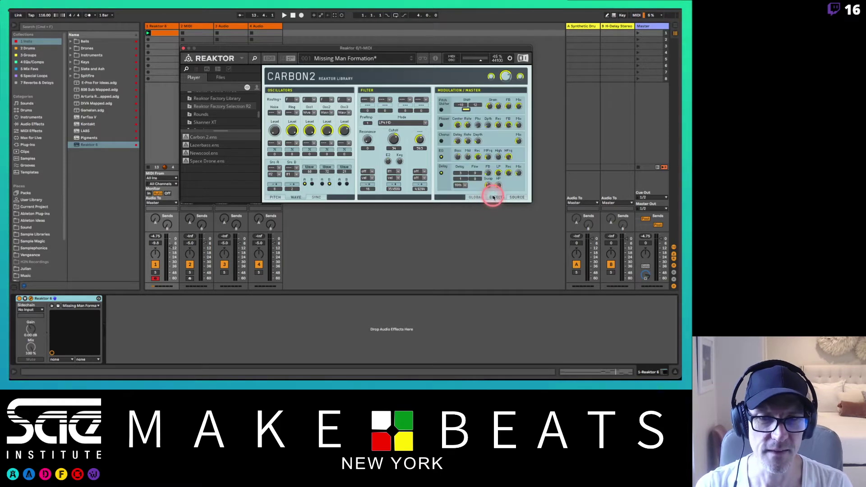
click(496, 197)
click(517, 197)
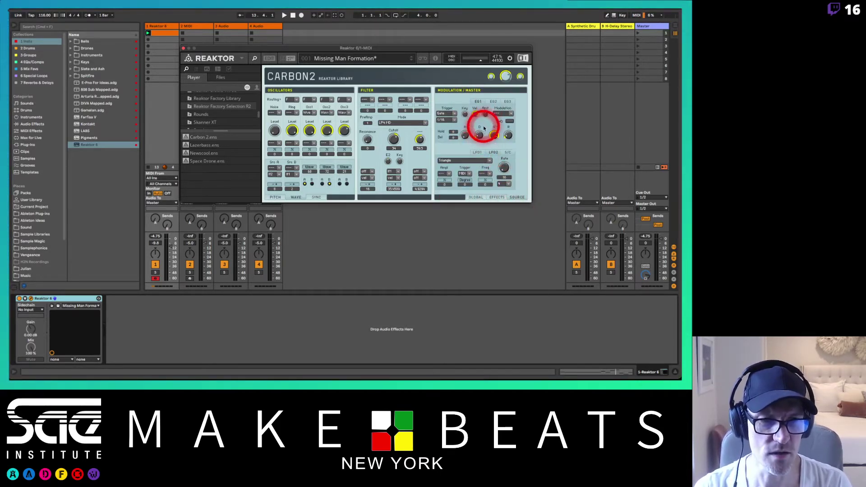
click(507, 101)
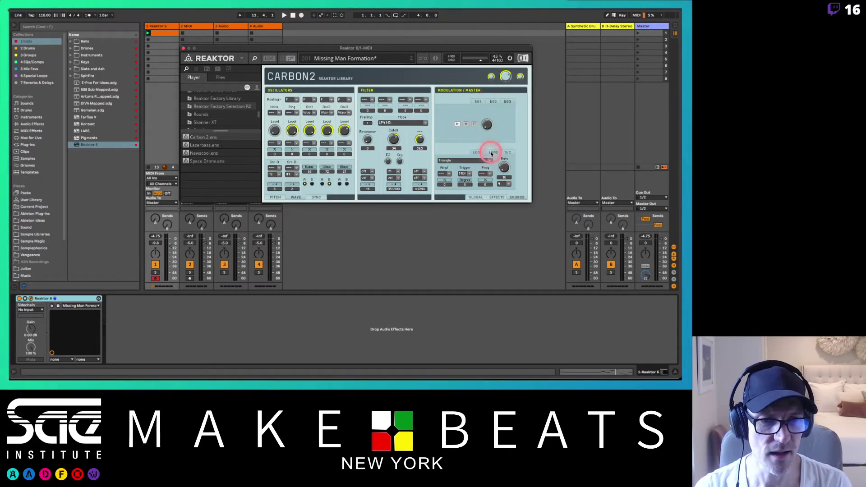
Inspect the last modulation source page beside LFO2 in Carbon 2 and return to LFO1.
click(510, 152)
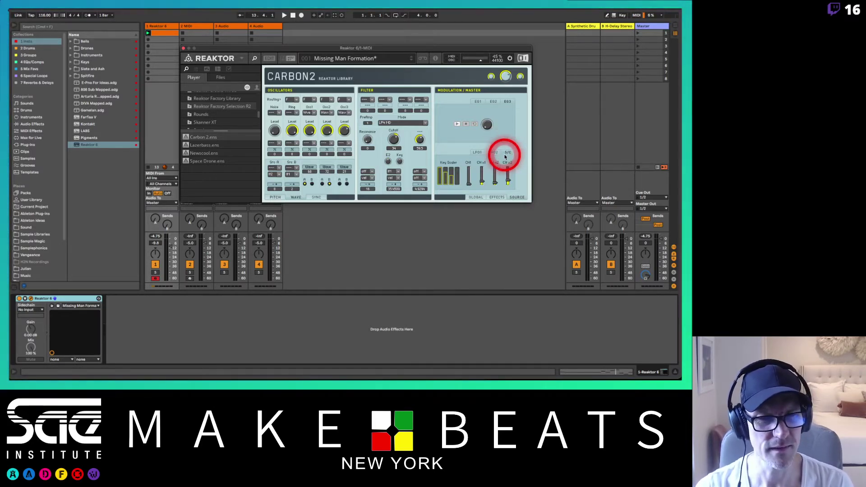
click(477, 153)
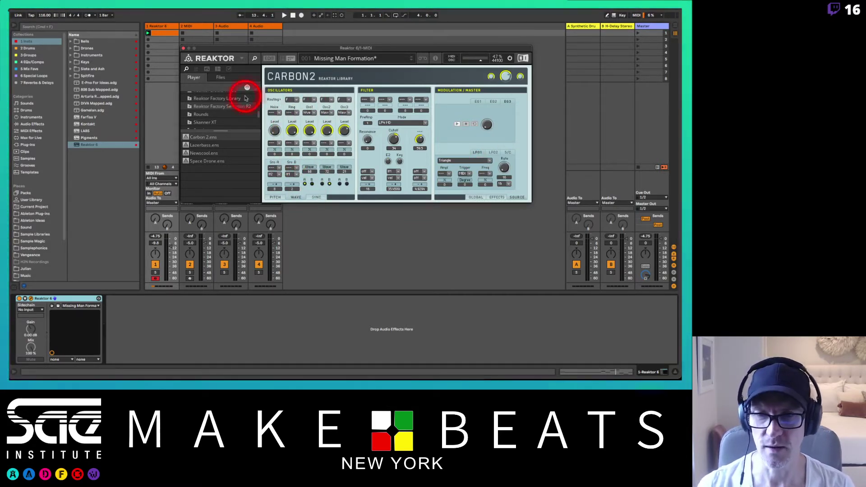
Browse Carbon 2's embedded Bank 1 snapshots and load the entry just below 3step 906.
click(196, 69)
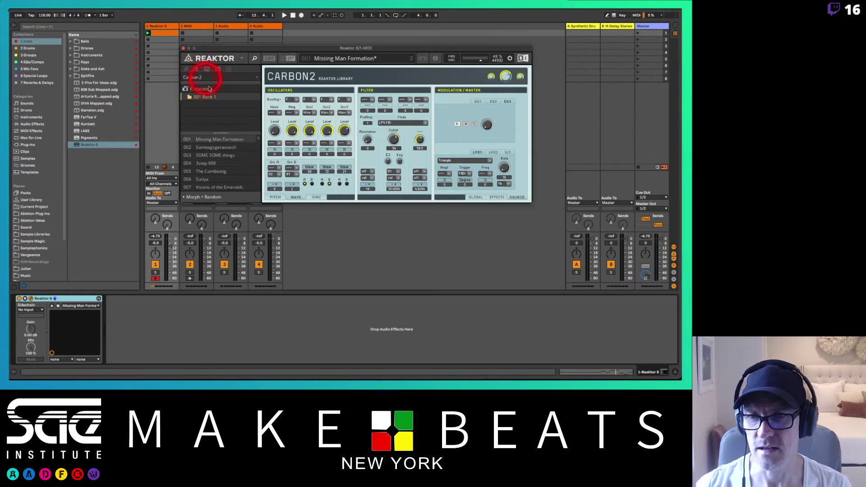
click(186, 89)
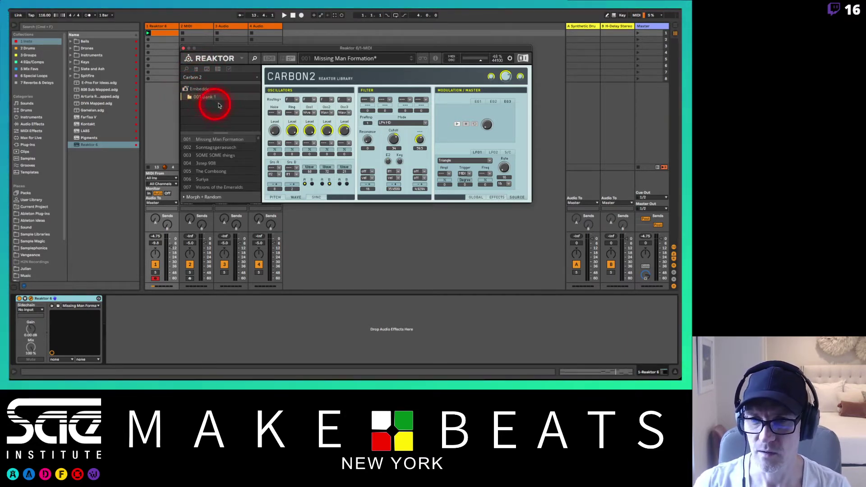
scroll(219, 173, down, 20)
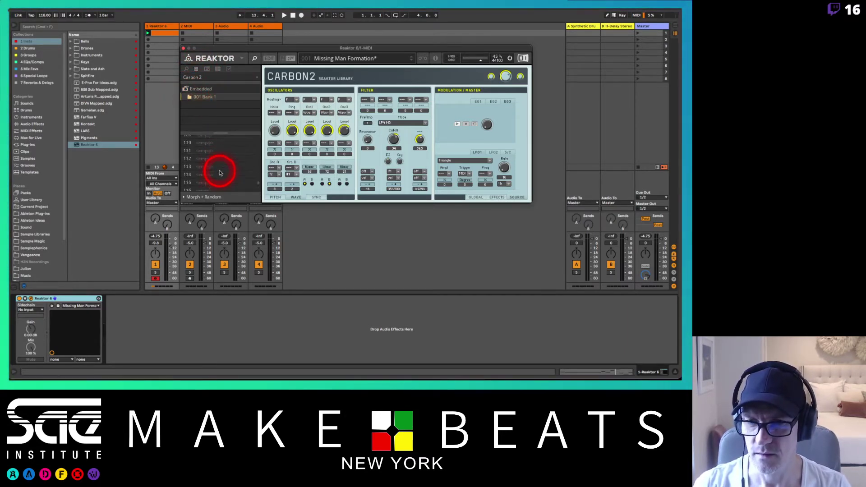
scroll(219, 172, up, 5)
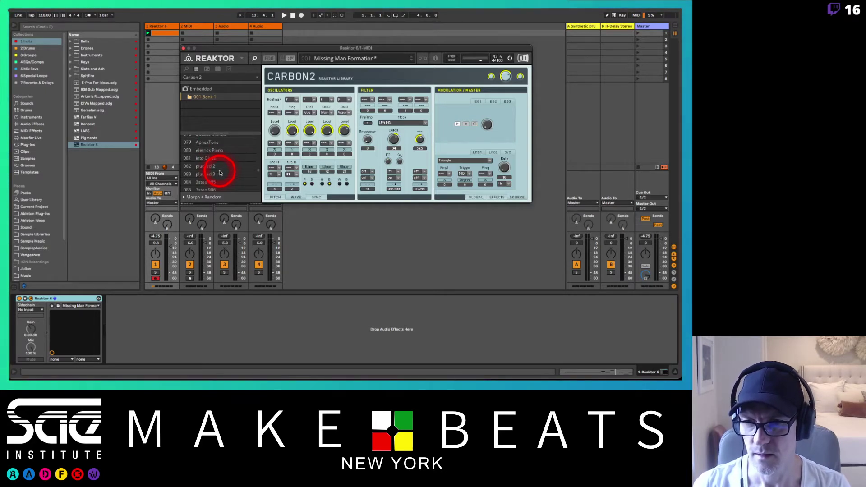
scroll(215, 176, up, 1)
click(207, 180)
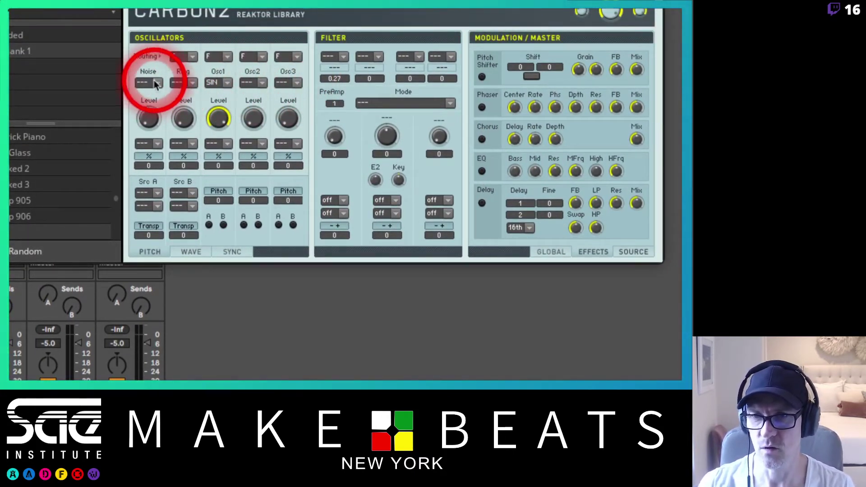
Audition Osc1's waveforms, including TRI, SIN, BZZ and Nse, and leave the oscillator on Wve.
click(228, 84)
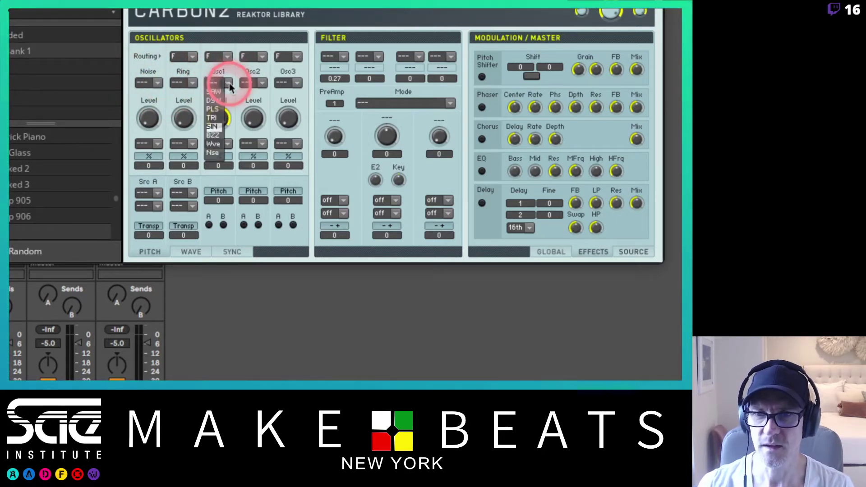
click(215, 91)
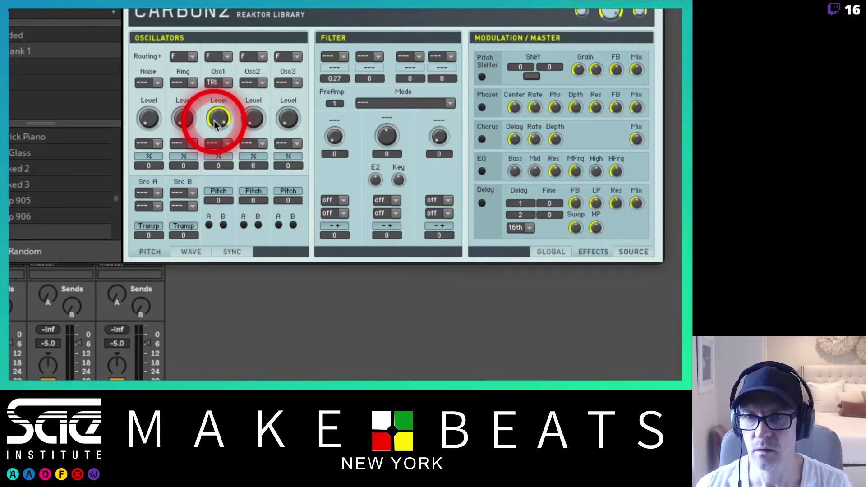
click(218, 82)
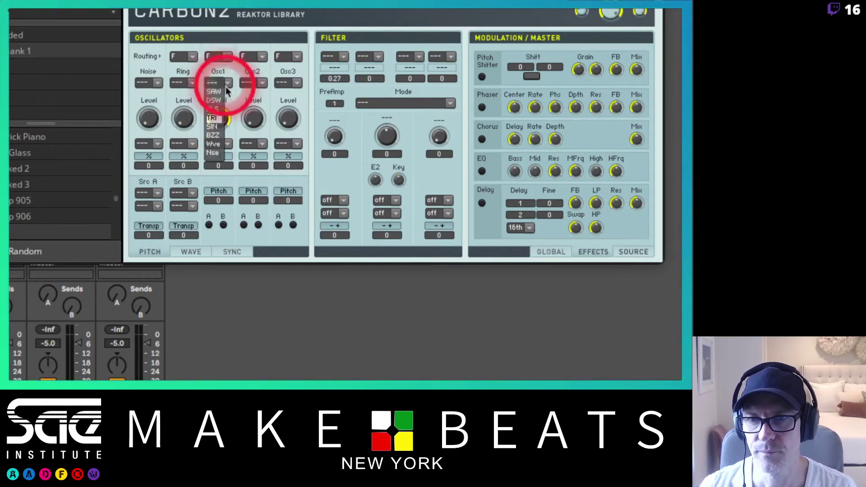
click(215, 128)
click(227, 84)
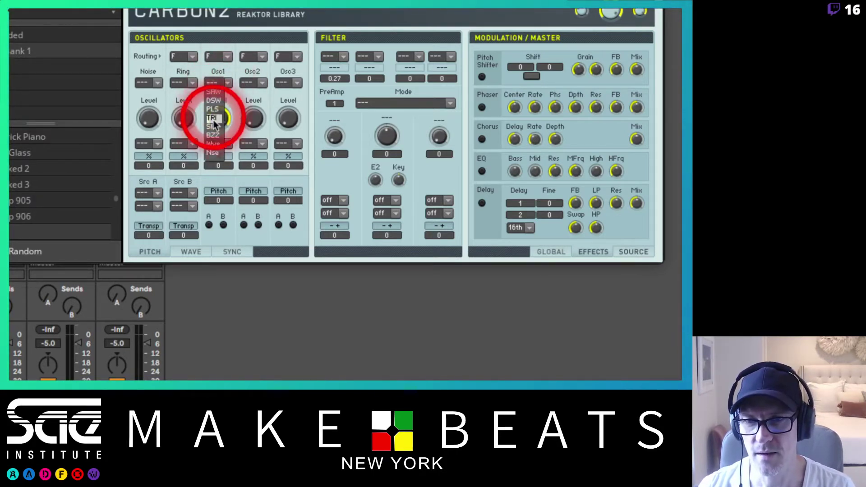
click(216, 141)
click(219, 83)
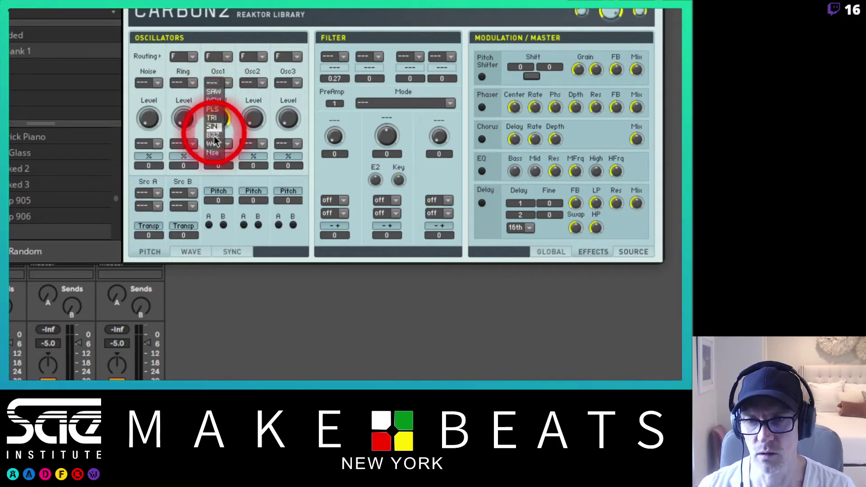
click(216, 145)
click(218, 82)
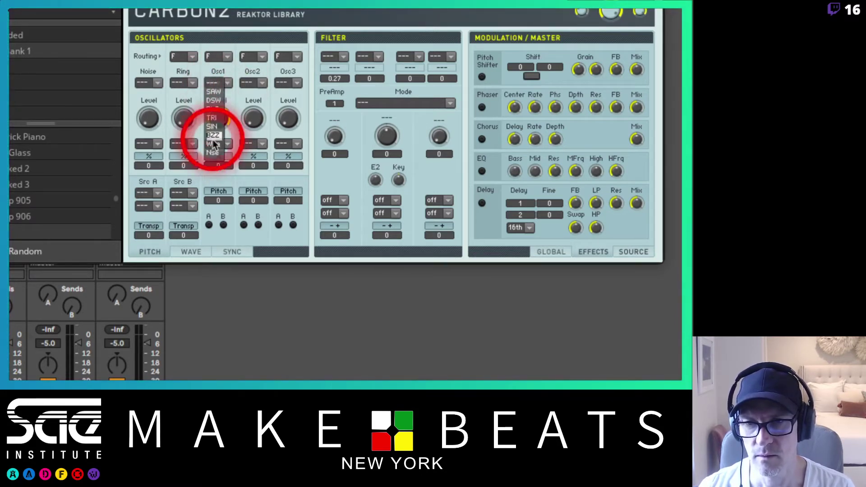
click(215, 154)
click(228, 82)
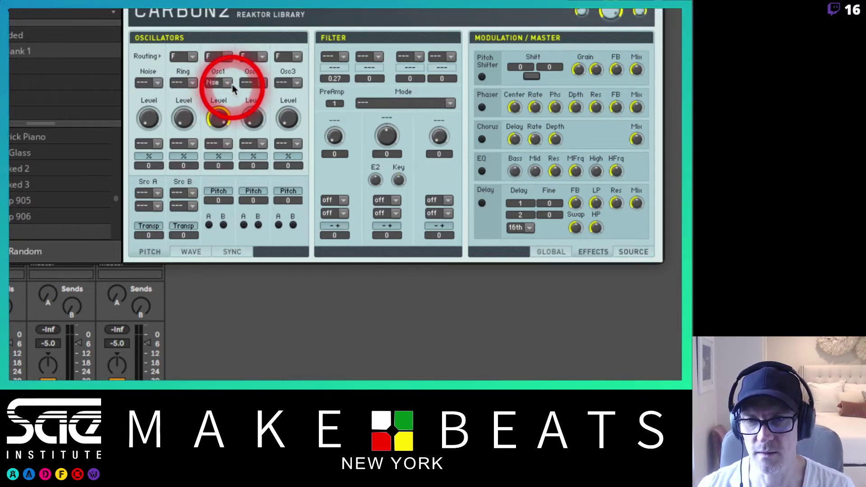
click(213, 143)
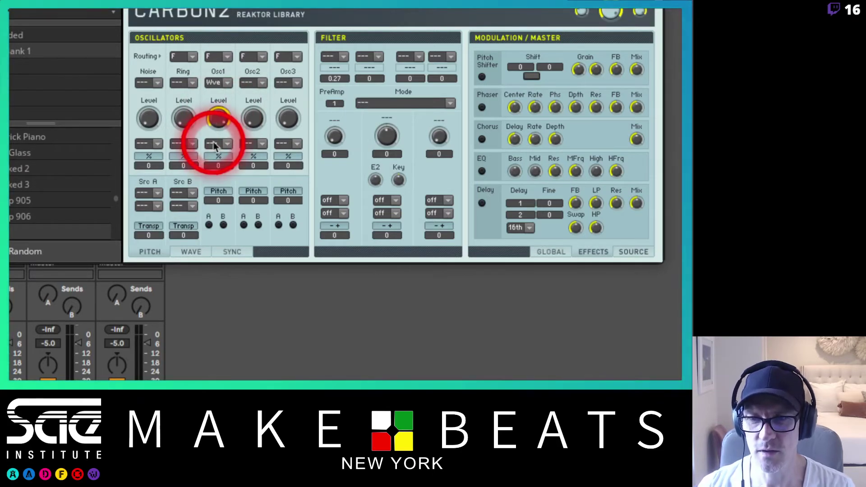
Try a modulation amount of -100 on Osc1's level, reset it to 0, and check the modulation source and routing options.
drag(220, 154, 219, 170)
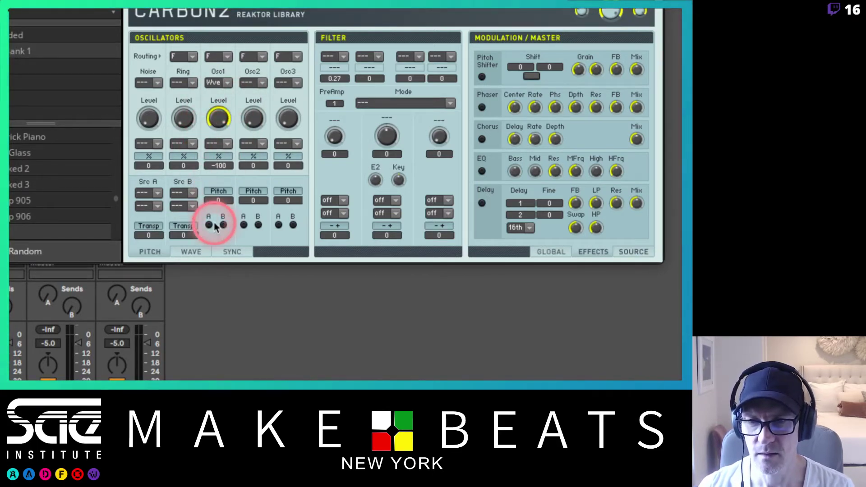
click(217, 163)
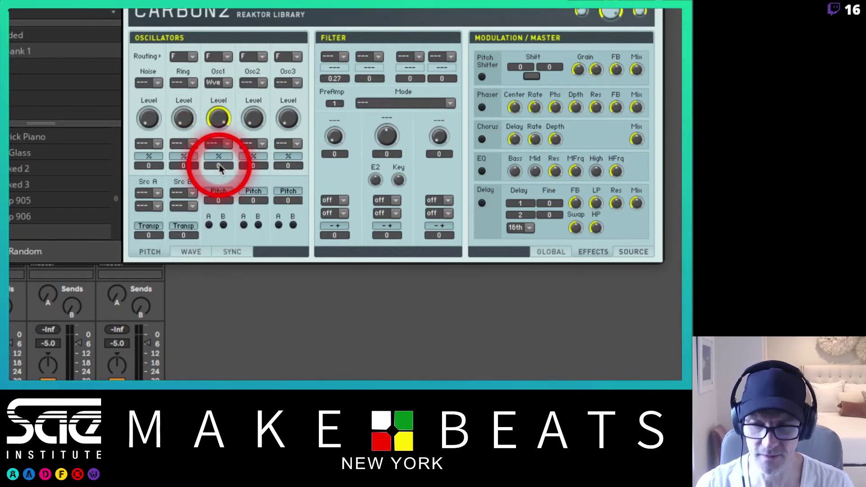
click(228, 143)
drag(227, 140, 229, 100)
mouse_move(223, 56)
mouse_down()
mouse_move(206, 56)
mouse_move(228, 64)
mouse_move(214, 68)
mouse_move(337, 79)
mouse_move(339, 97)
mouse_up()
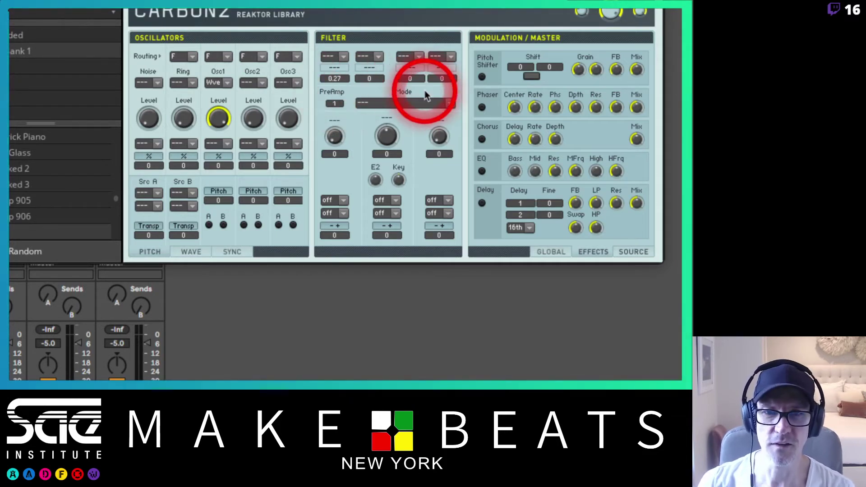
Set the filter mode to LP4 Eco and test the cutoff.
click(451, 103)
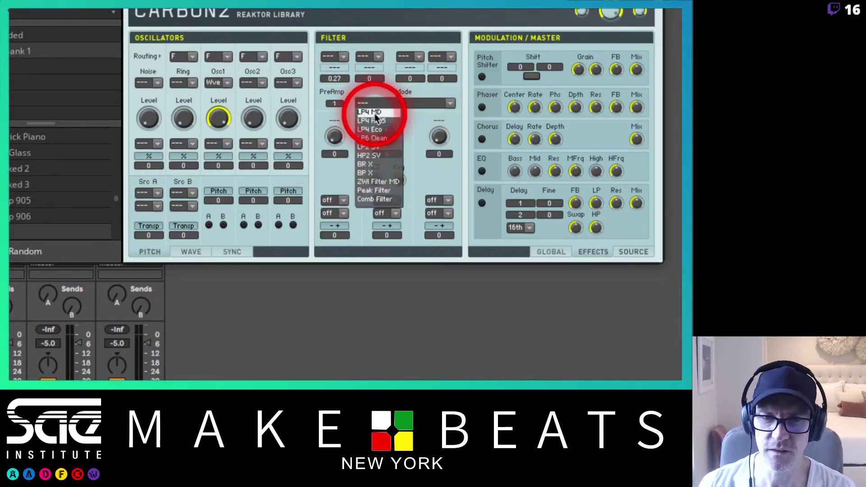
click(373, 129)
drag(387, 135, 208, 242)
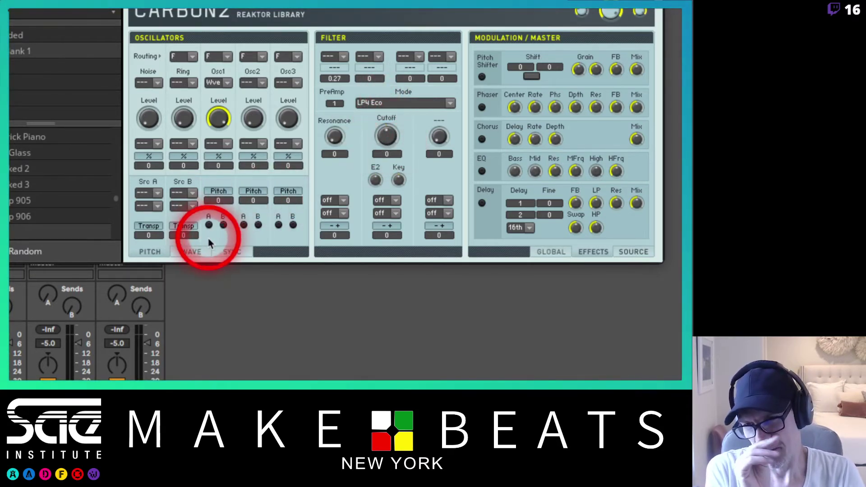
Show the oscillators' Wave settings, set Osc1's Wave value to -16 and raise the filter cutoff to 100.
click(190, 252)
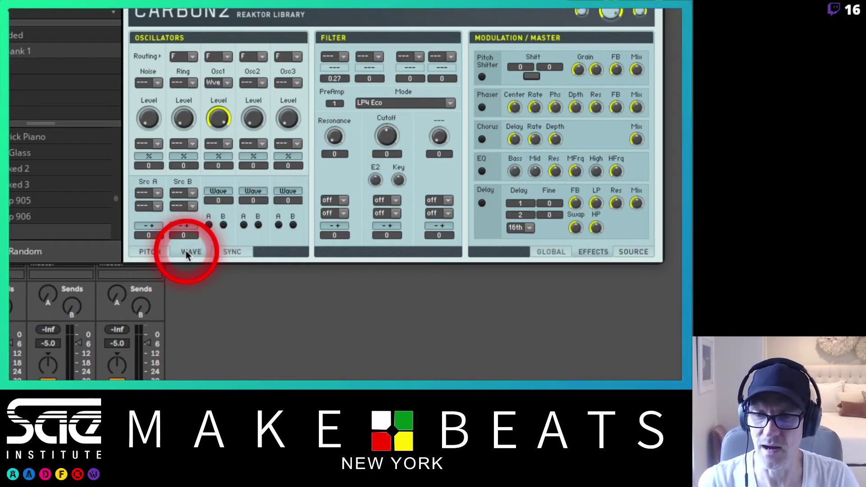
click(257, 206)
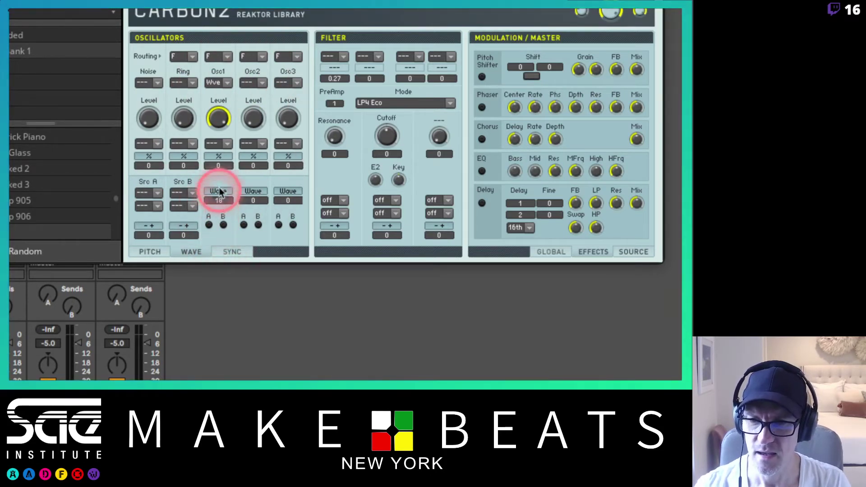
drag(218, 195, 216, 199)
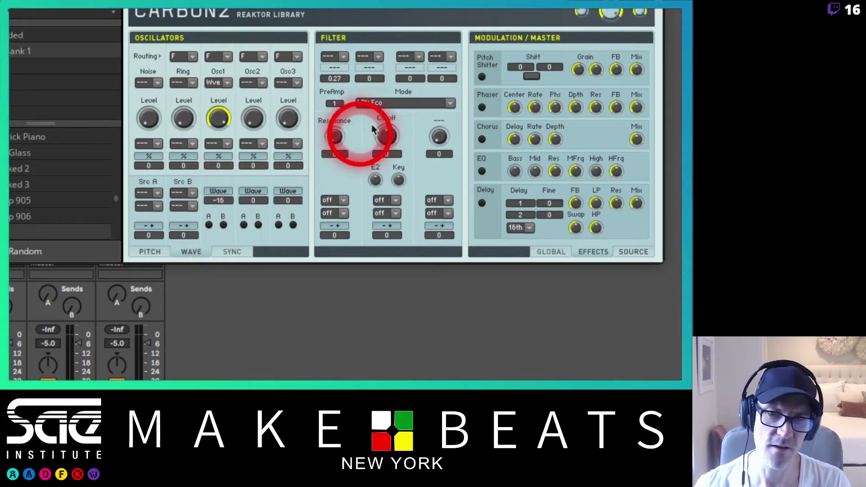
drag(381, 130, 376, 15)
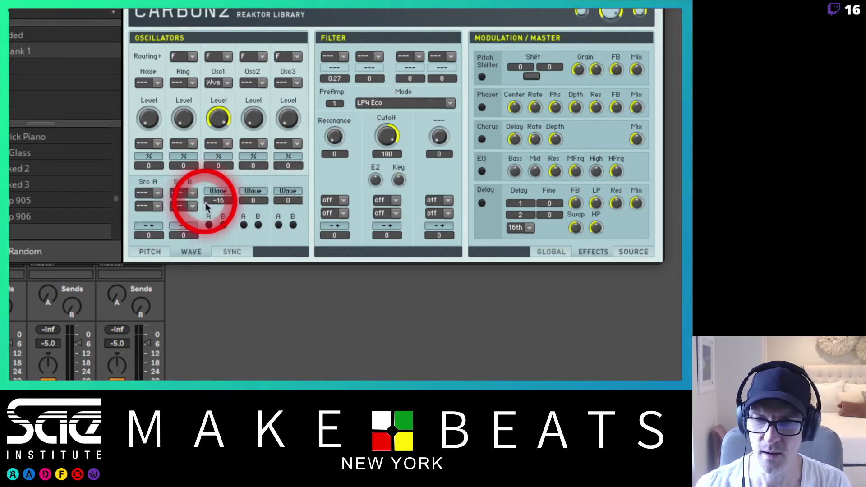
Sweep Osc1's Wave value, reset it to 0 and set the oscillator's waveform to Wve.
mouse_move(214, 199)
mouse_down()
mouse_move(222, 221)
mouse_move(225, 83)
mouse_move(212, 145)
mouse_move(213, 87)
mouse_move(217, 221)
mouse_move(217, 214)
mouse_up()
click(224, 205)
double_click(219, 199)
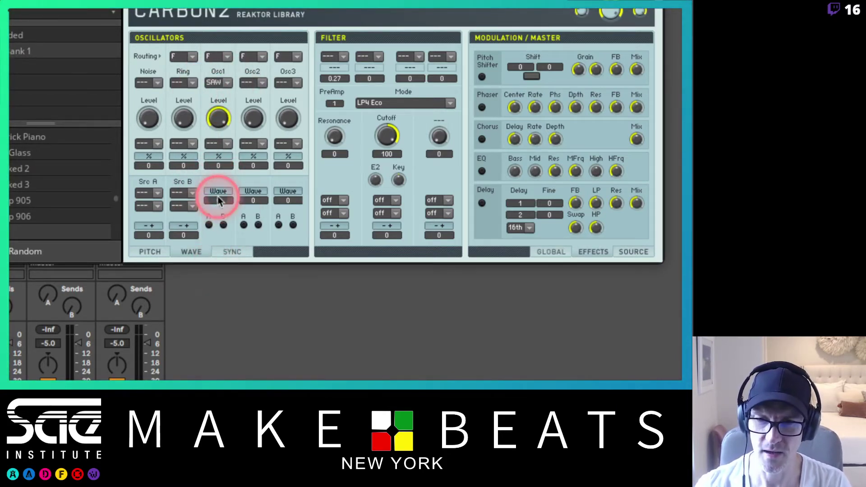
drag(225, 82, 212, 148)
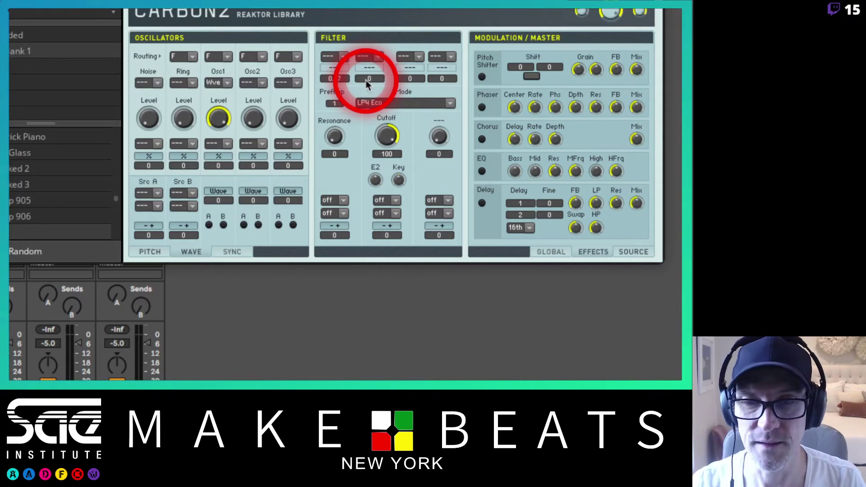
Switch Osc1 to the PLS waveform and test its Wave value, leaving it at 0.
click(228, 83)
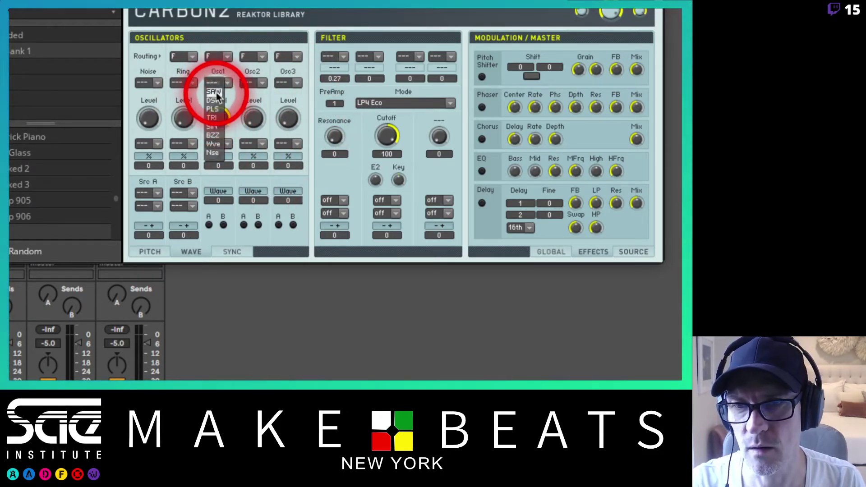
click(217, 110)
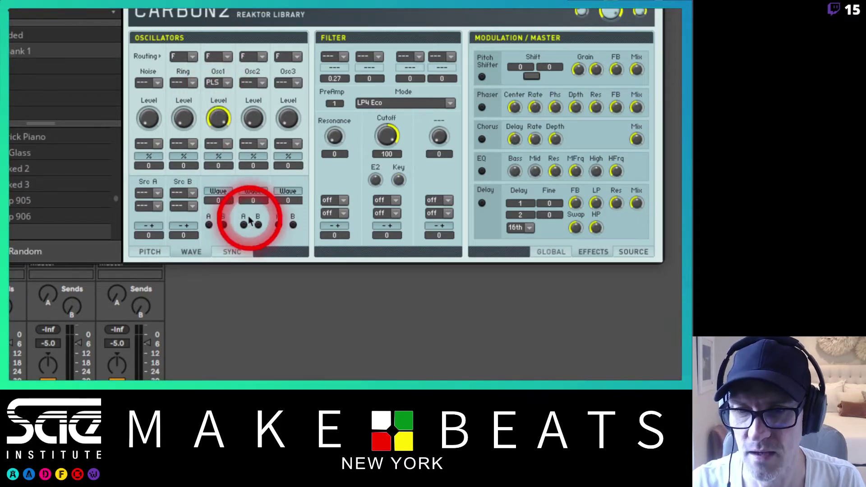
mouse_move(222, 215)
mouse_down()
mouse_move(217, 281)
mouse_move(208, 225)
mouse_move(221, 210)
mouse_move(213, 183)
mouse_move(219, 125)
mouse_move(219, 201)
mouse_up()
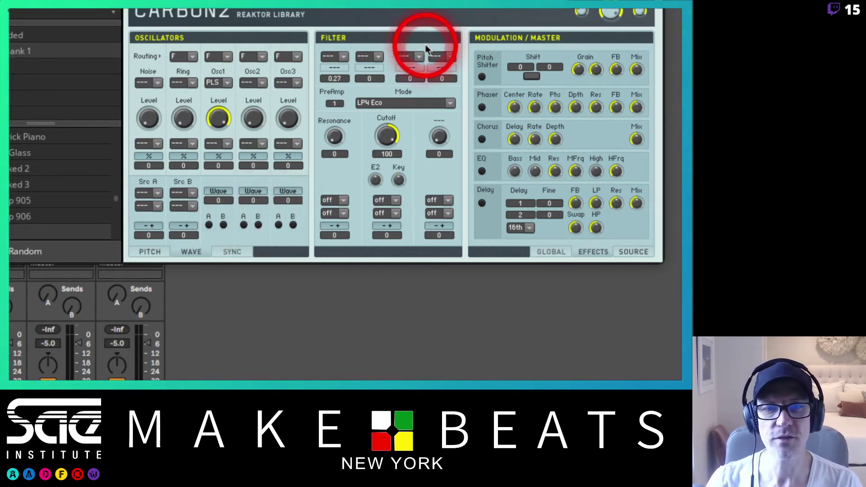
Lower the filter cutoff and change the filter mode to LP4 Pro5.
drag(387, 133, 403, 197)
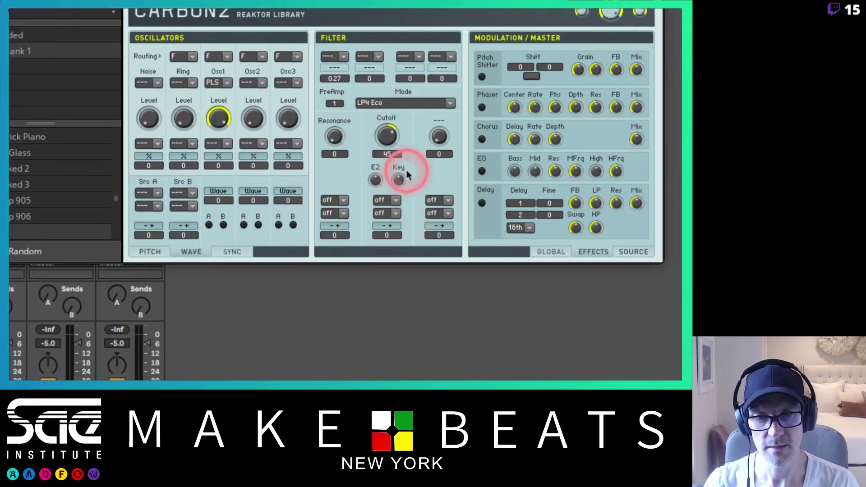
click(393, 107)
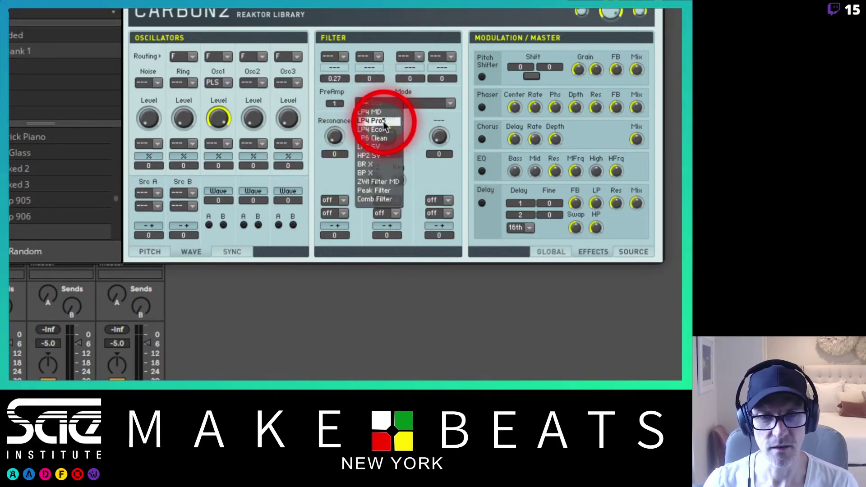
click(394, 121)
Sweep the filter controls, leaving cutoff at 61, resonance at 0.03 and the unlabelled third knob at 25.
click(387, 135)
drag(387, 136, 387, 153)
drag(334, 136, 333, 74)
click(390, 114)
drag(388, 138, 332, 184)
drag(377, 159, 397, 87)
drag(439, 137, 451, 107)
Audition the filter's LP4 MD and ZWI Filter MD modes and test the cutoff.
click(451, 107)
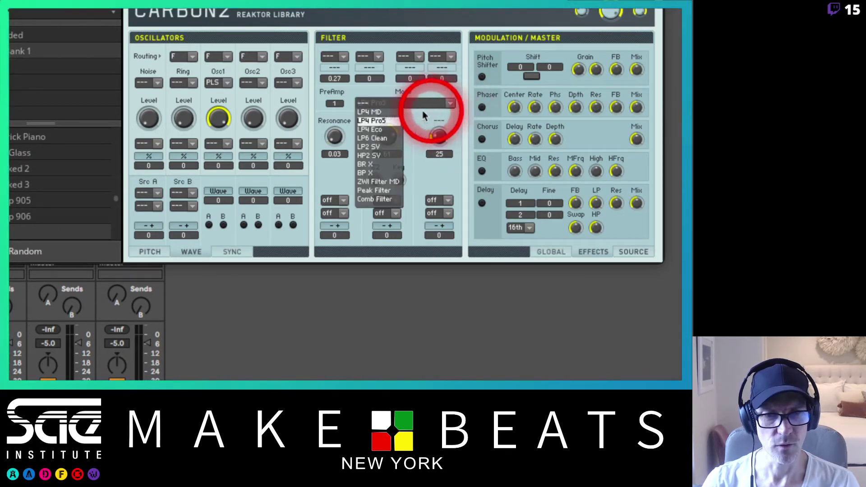
click(387, 114)
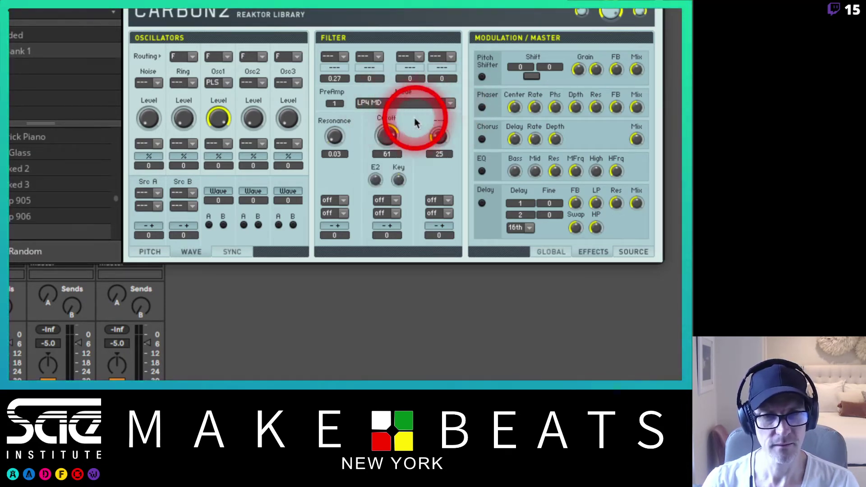
click(449, 106)
click(377, 121)
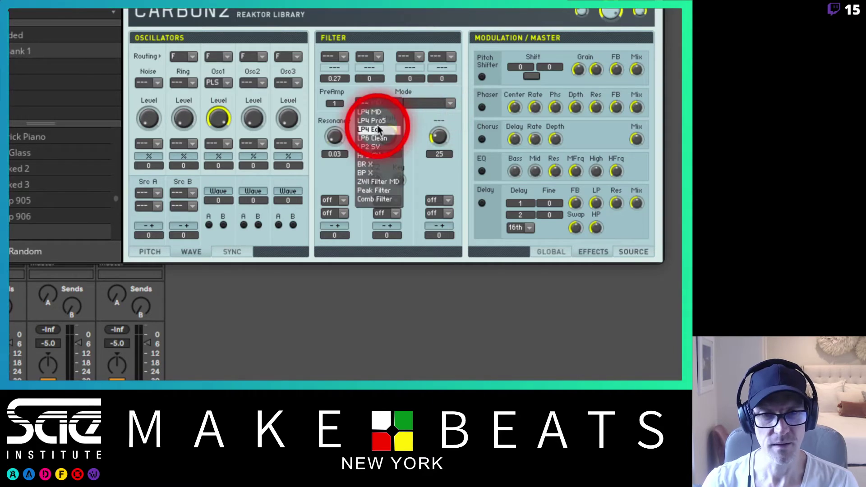
click(378, 182)
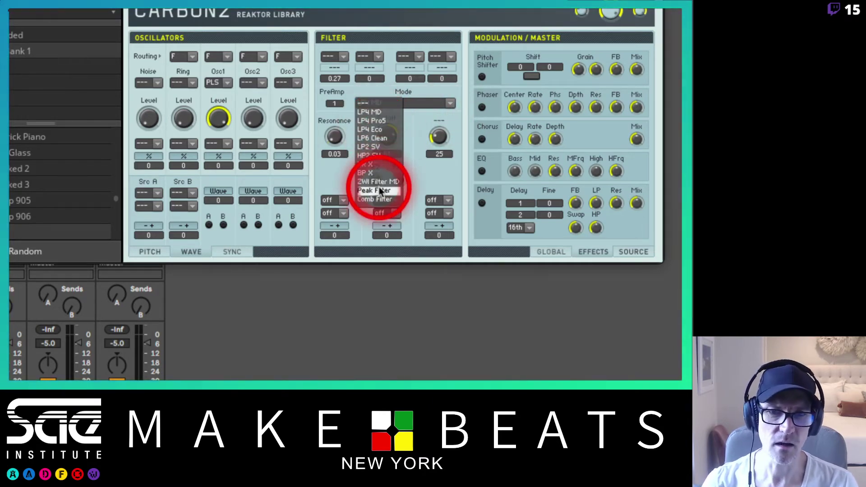
mouse_move(391, 135)
mouse_down()
mouse_move(388, 227)
mouse_move(393, 150)
mouse_up()
Compare the LP4 MD filter mode at cutoff 42 with LP4 Pro5, leaving the mode on LP4 Pro5.
click(441, 102)
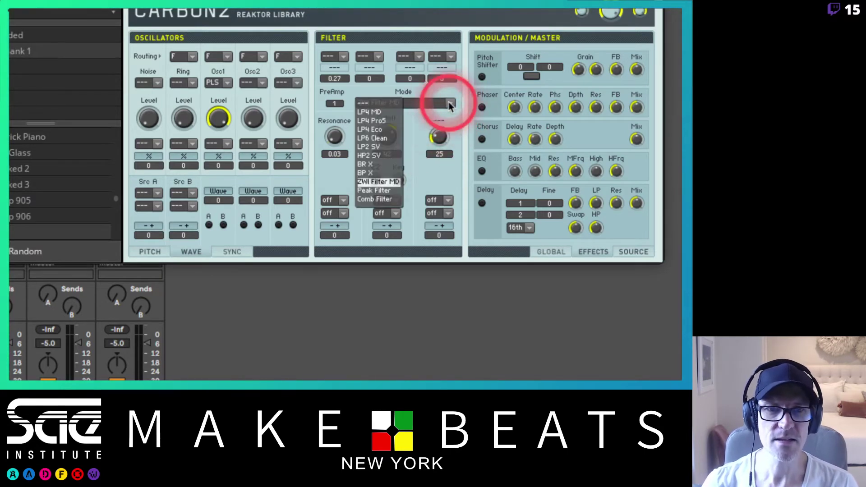
click(386, 108)
click(387, 135)
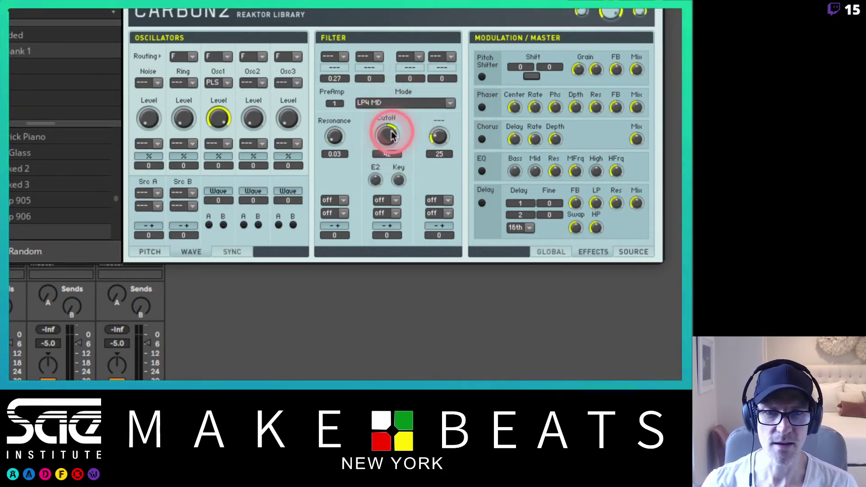
click(450, 105)
click(386, 120)
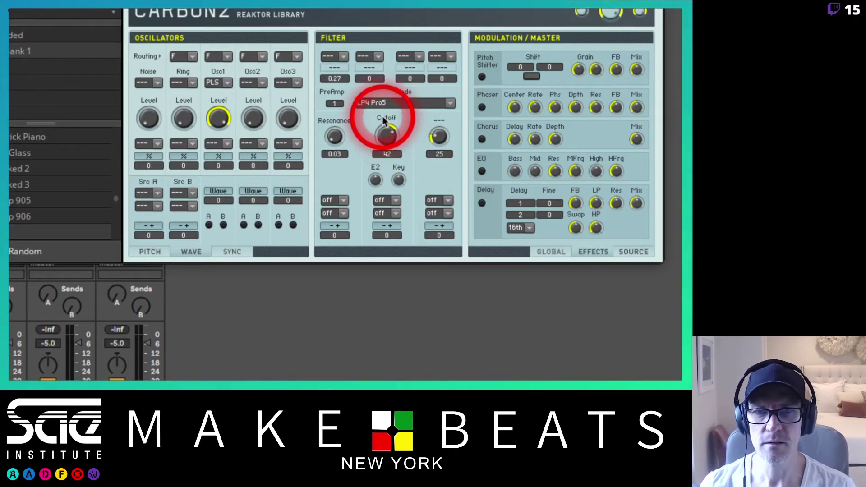
Switch the filter to Comb Filter and sweep its controls, leaving feedback at 0, pitch at -17 and damp at 85.
click(457, 104)
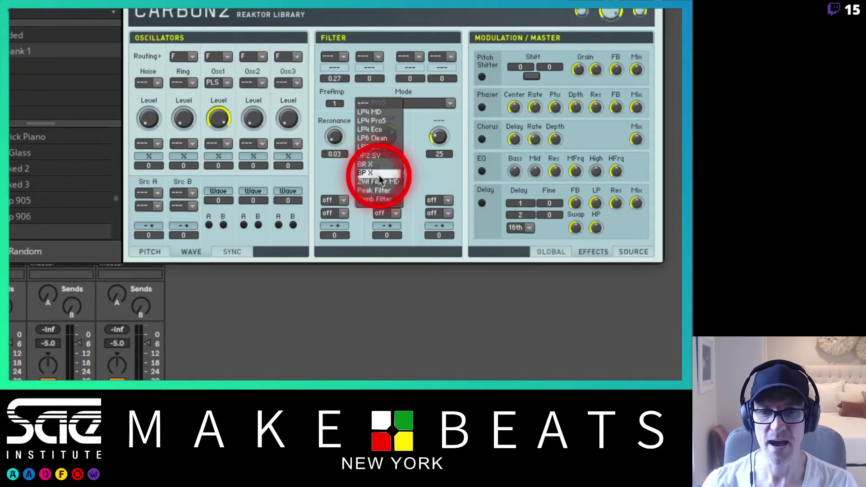
click(381, 199)
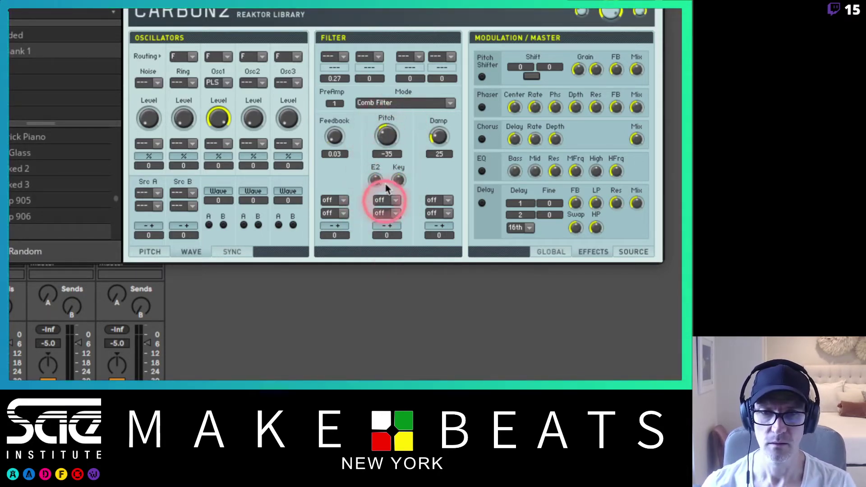
drag(336, 96, 337, 93)
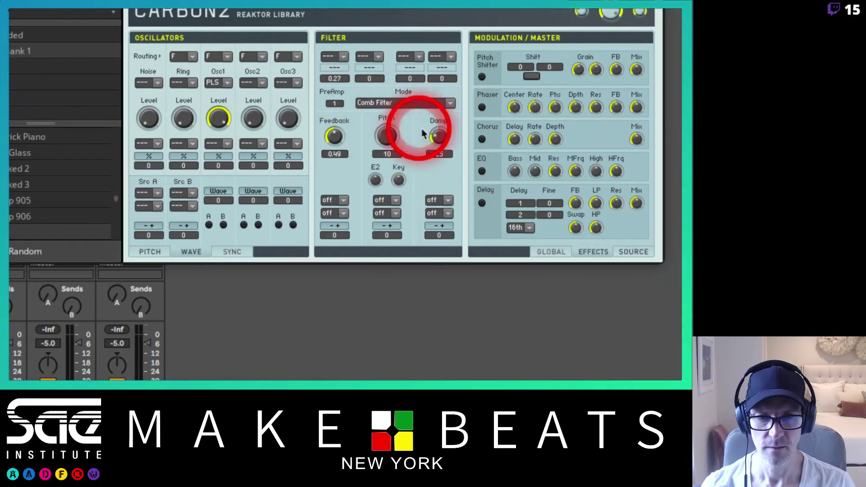
drag(439, 136, 445, 84)
drag(386, 135, 338, 277)
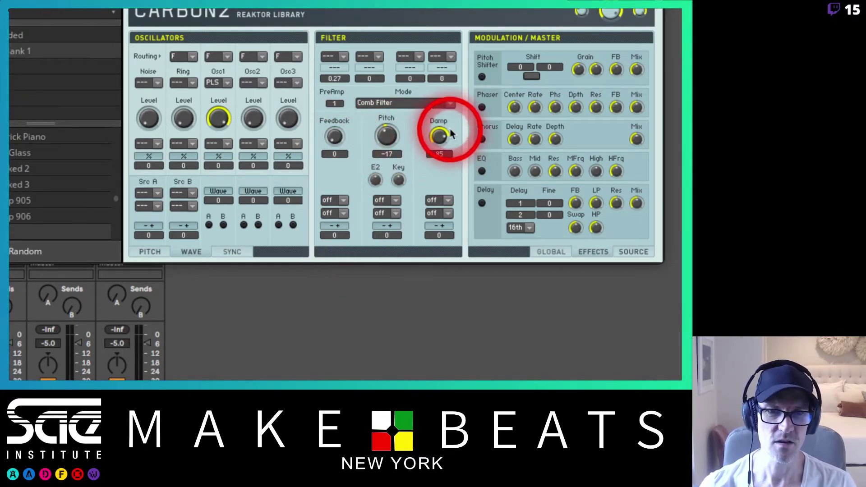
Return the filter mode to LP4 Pro5, with the unlabelled third knob at 0 and the cutoff at 64.
click(447, 103)
click(389, 120)
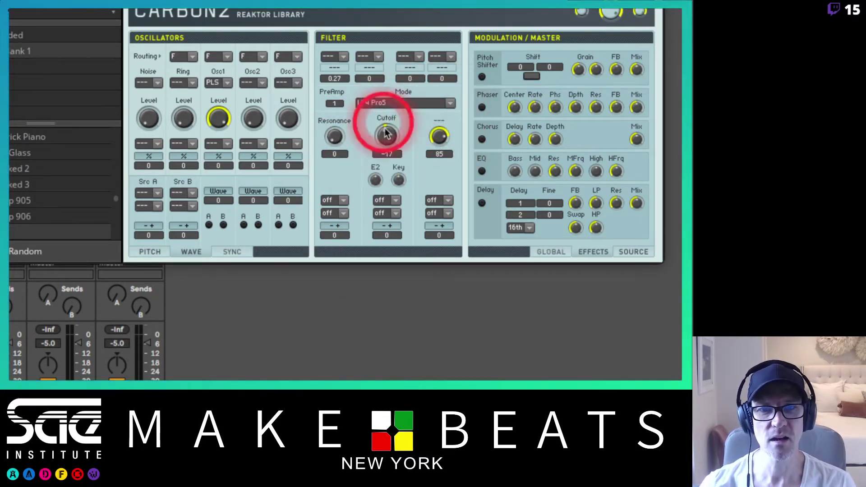
click(445, 142)
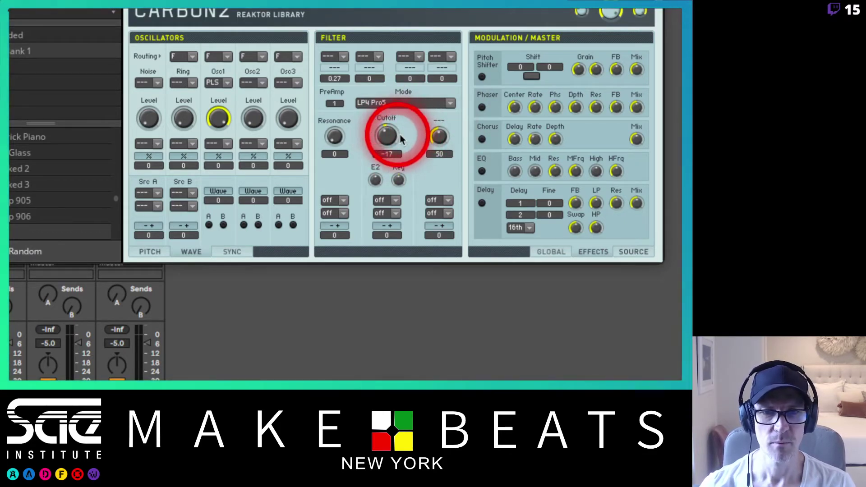
drag(439, 138, 465, 286)
drag(384, 138, 384, 78)
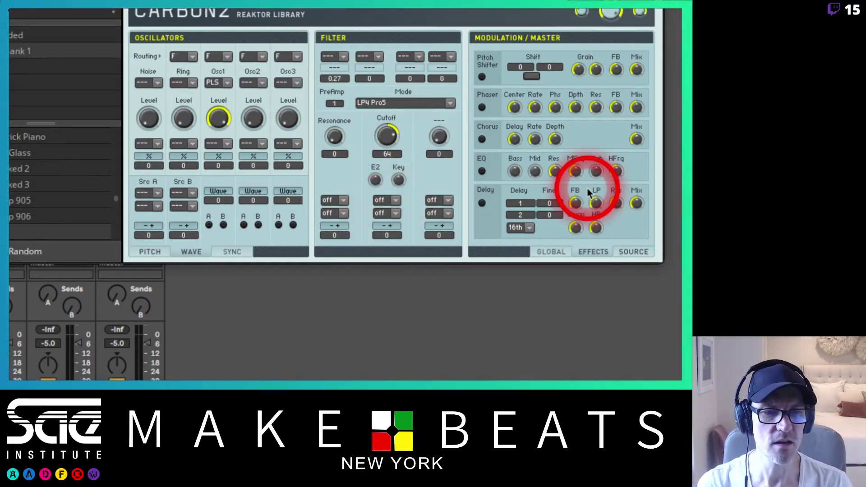
Route LFO1 to the filter cutoff with a modulation amount of 13.392 and lower the cutoff to -5.
click(633, 253)
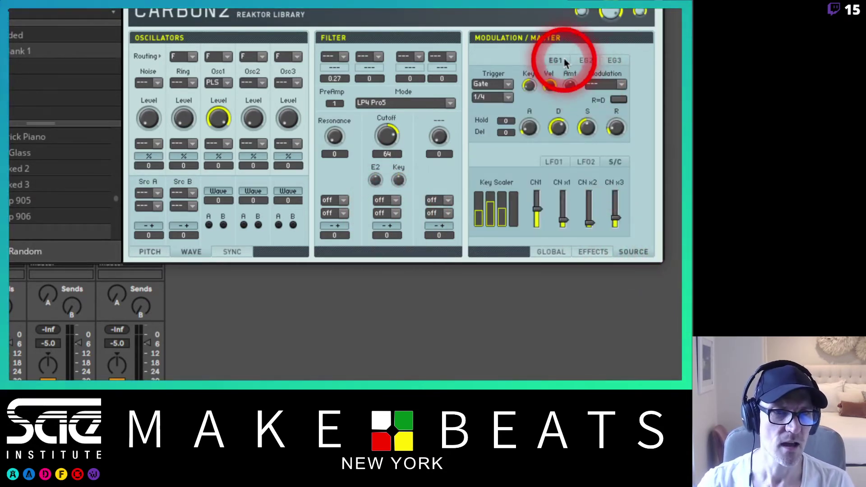
click(554, 162)
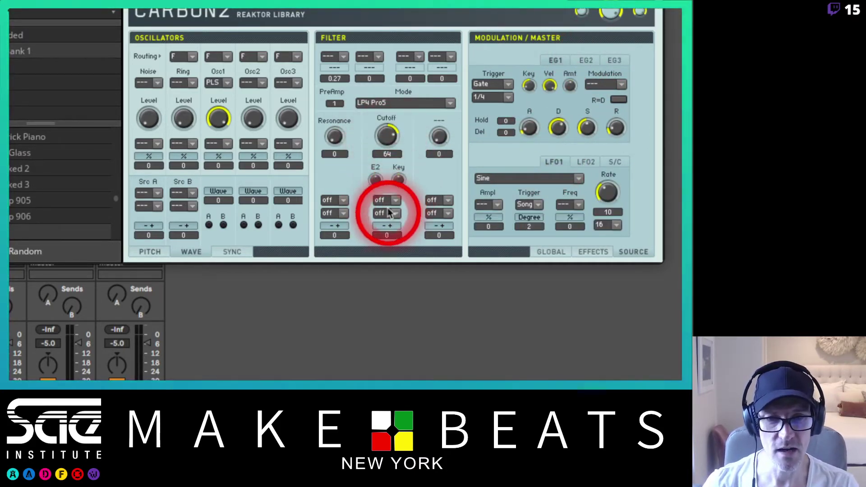
click(396, 201)
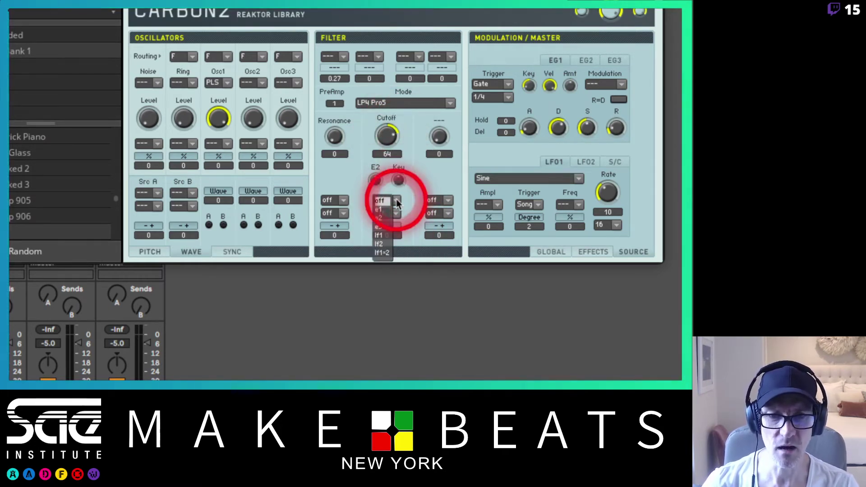
click(384, 236)
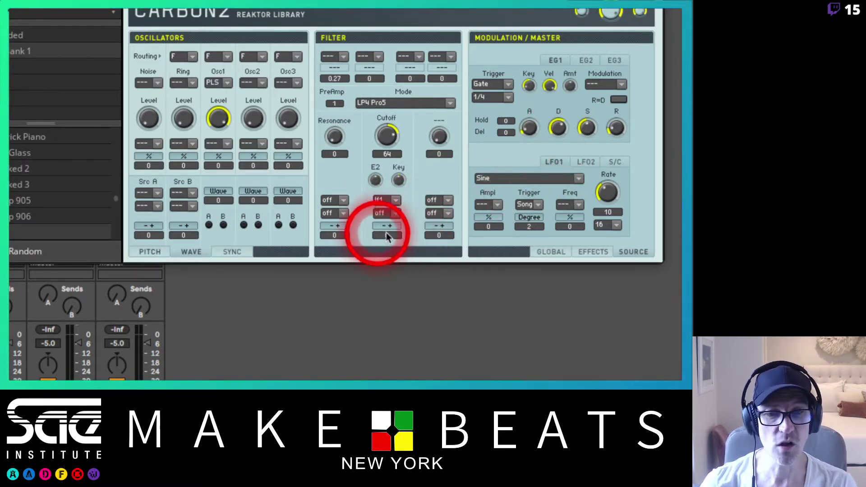
drag(387, 238, 389, 196)
drag(387, 135, 384, 164)
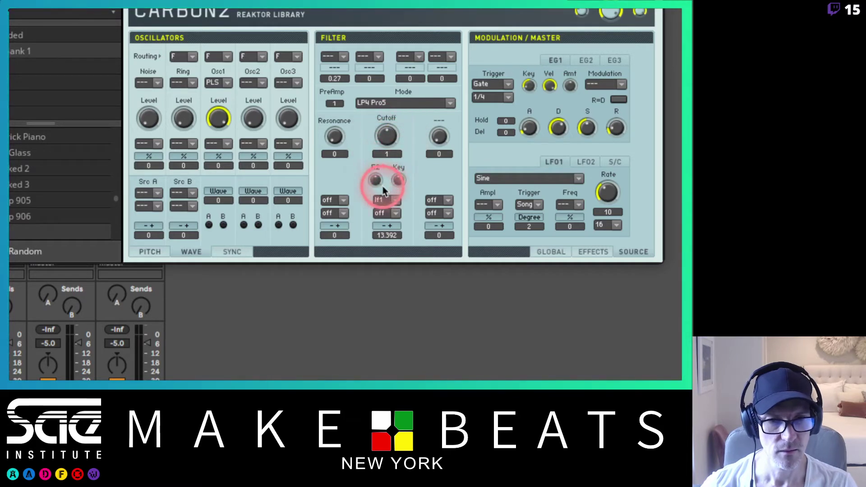
Increase the LFO modulation amount on the cutoff to 35.4509 and set LFO1's rate to 4.
drag(610, 194, 605, 147)
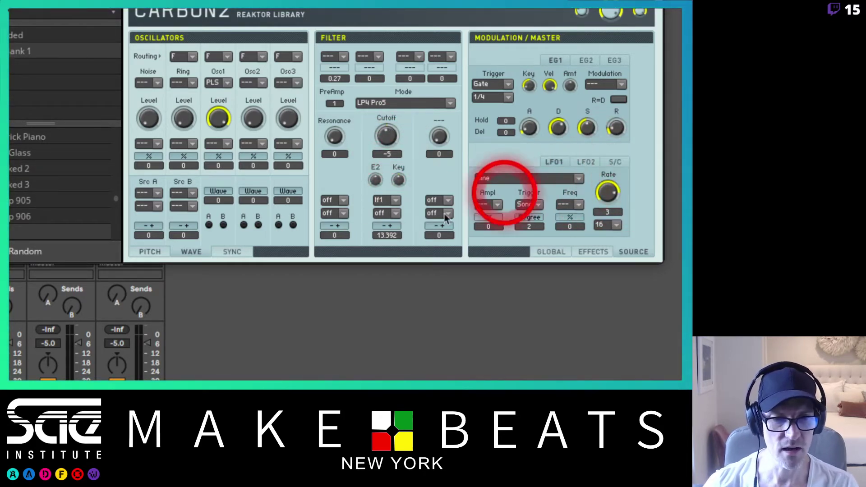
drag(383, 236, 387, 217)
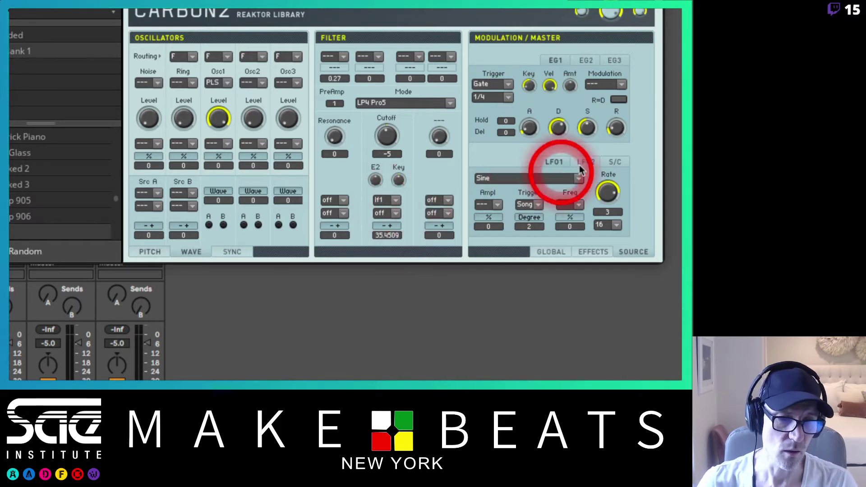
mouse_move(609, 194)
mouse_down()
mouse_move(605, 175)
mouse_move(607, 211)
mouse_move(605, 169)
mouse_move(605, 177)
mouse_up()
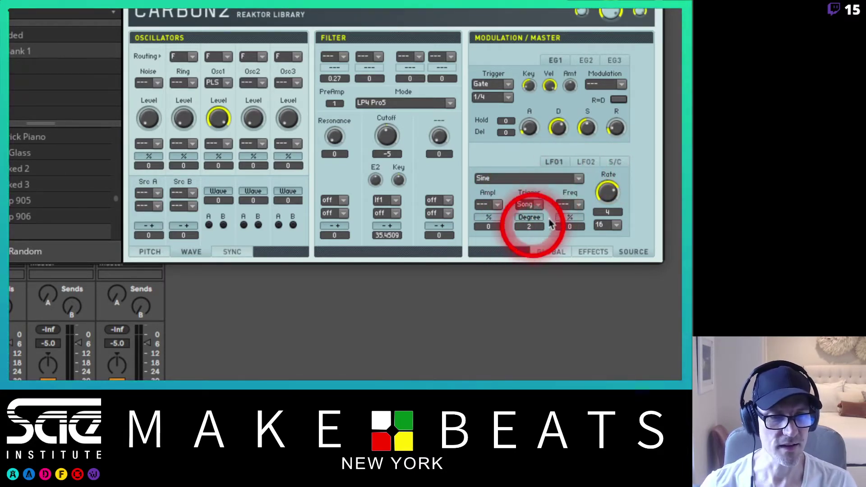
Set LFO1's trigger to Free with a degree of 0 and lower its rate.
drag(526, 229, 527, 220)
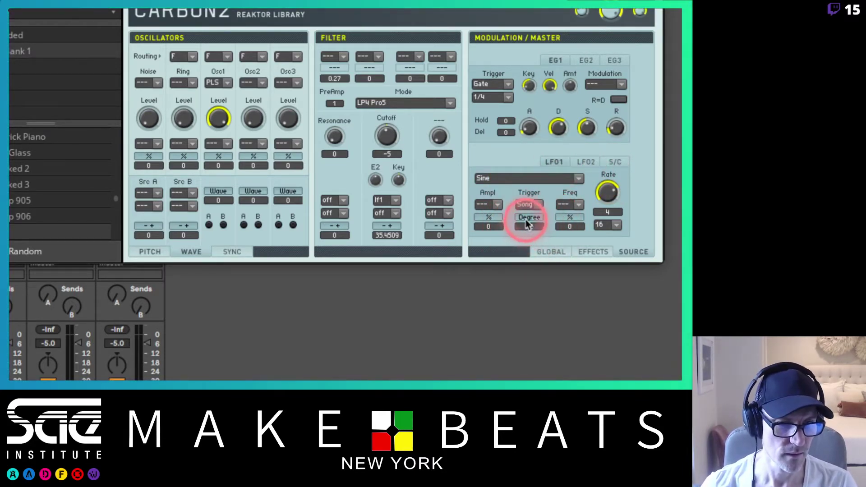
click(530, 205)
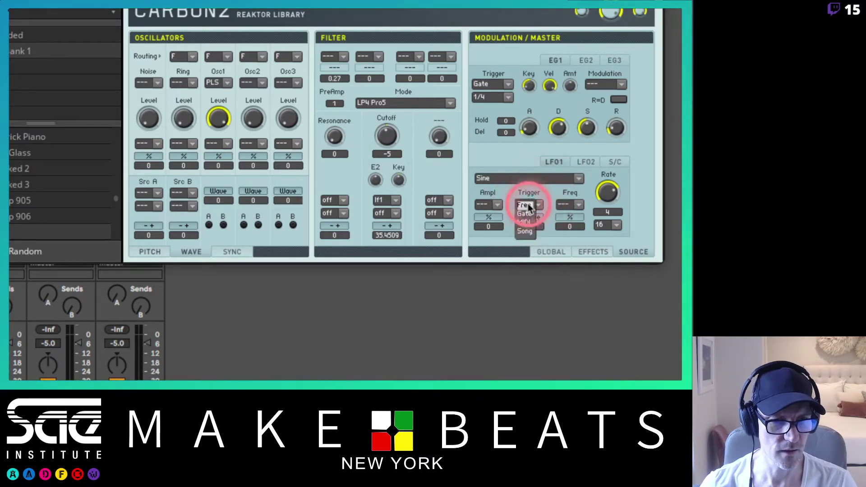
click(529, 206)
drag(607, 192, 604, 226)
mouse_move(529, 227)
mouse_down()
mouse_move(527, 259)
mouse_move(527, 225)
mouse_up()
double_click(528, 224)
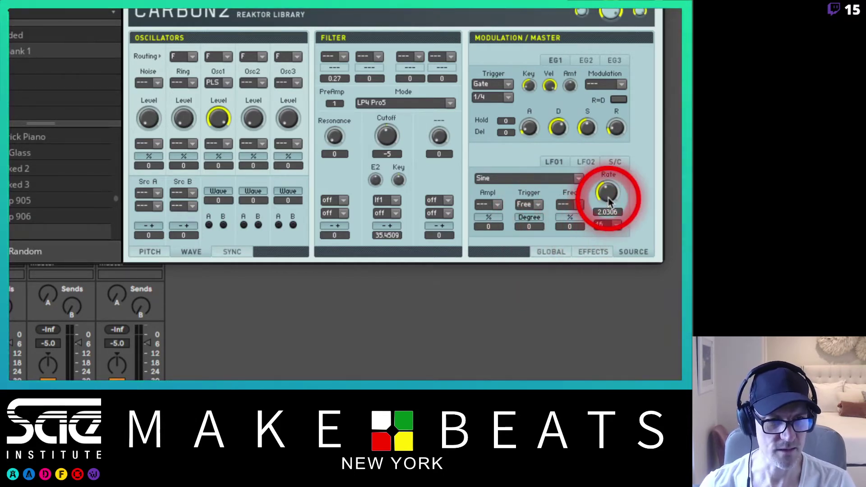
mouse_move(608, 194)
mouse_down()
mouse_move(606, 156)
mouse_move(602, 202)
mouse_up()
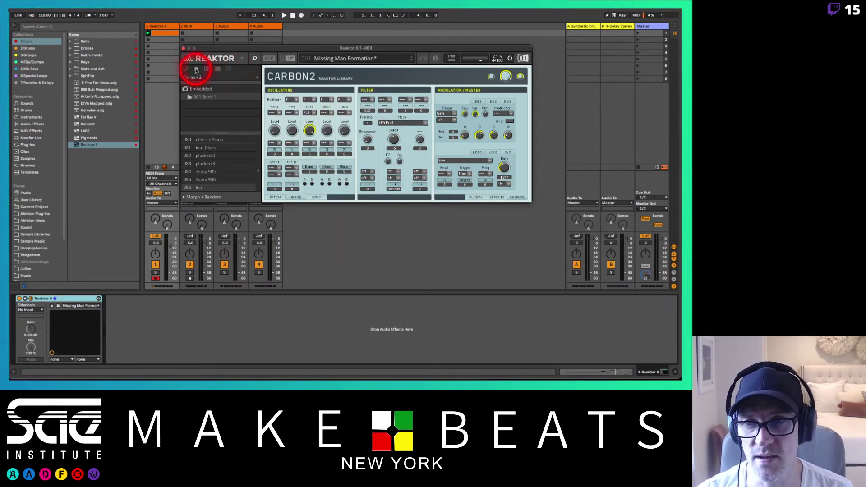
Load the Missing Man Formation snapshot from the start of Carbon 2's 001 Bank 1.
click(185, 88)
click(207, 89)
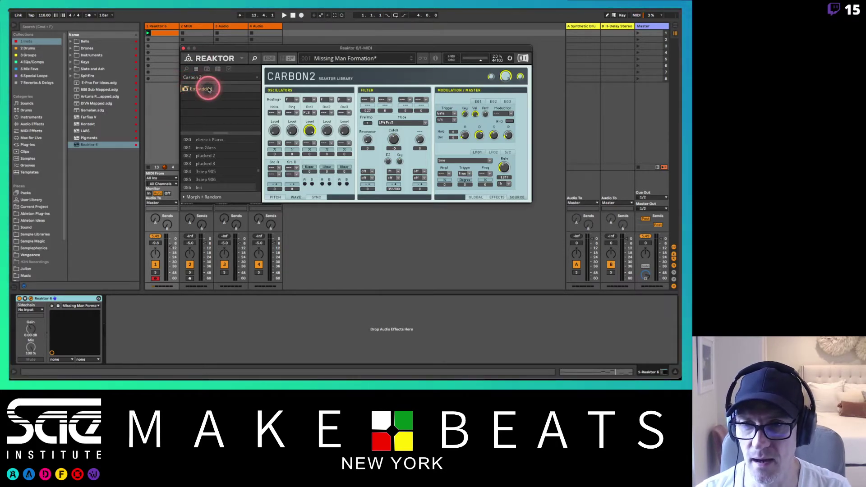
click(185, 90)
click(198, 97)
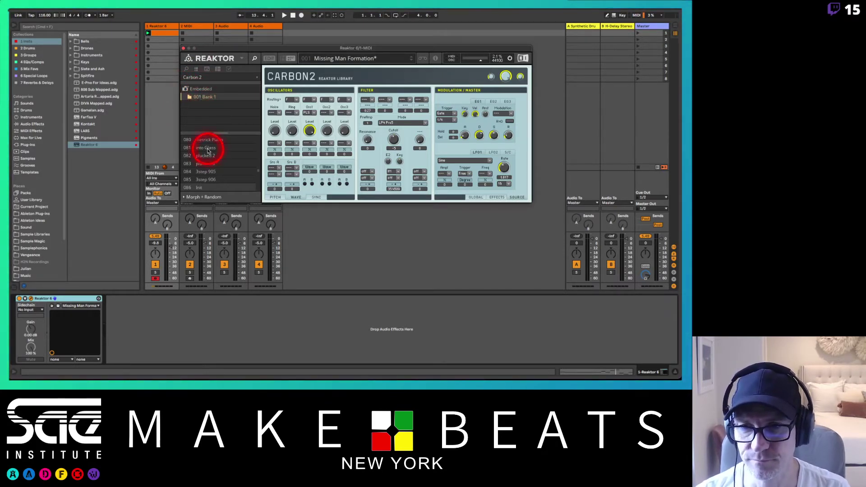
scroll(205, 143, up, 10)
scroll(206, 142, up, 10)
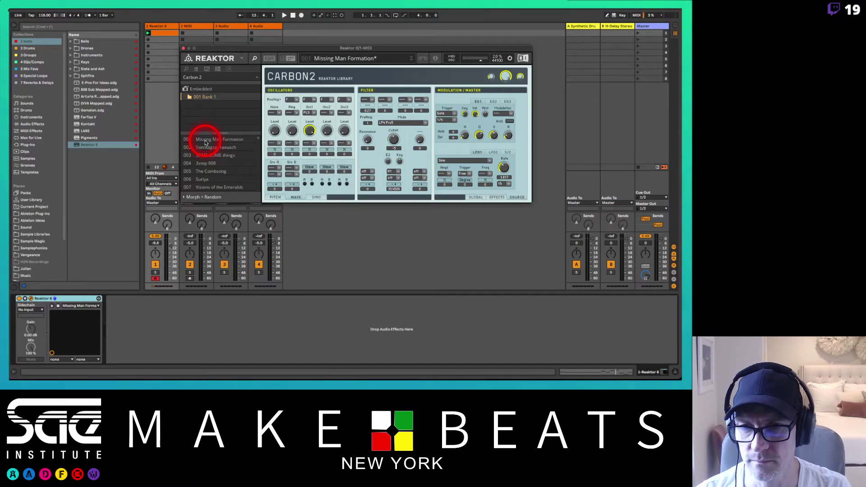
click(205, 142)
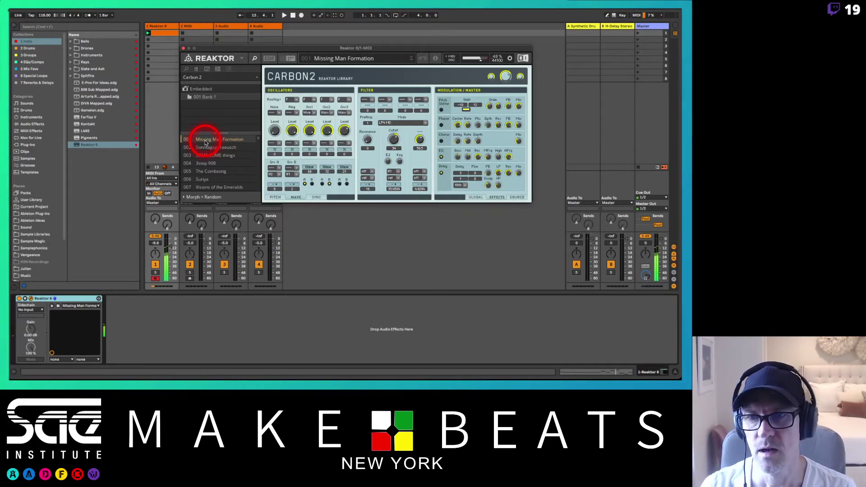
Audition Bank 1 snapshots 002 to 006 in order, ending on Suriya.
click(207, 149)
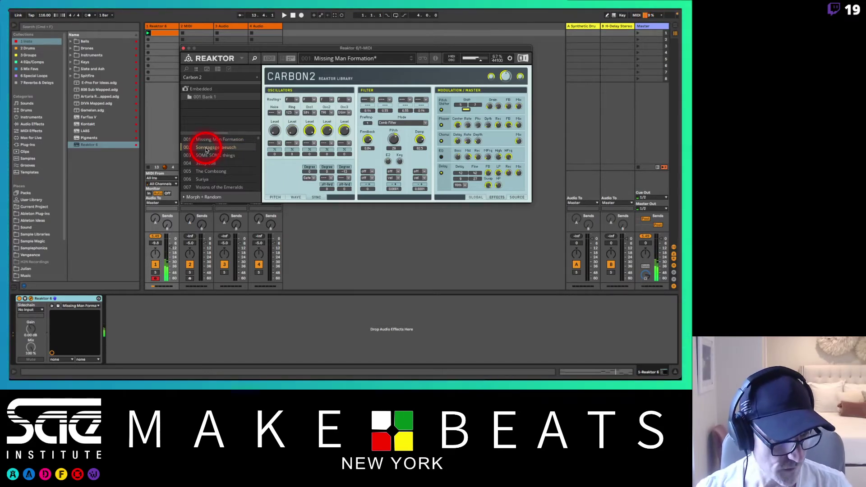
key(Down)
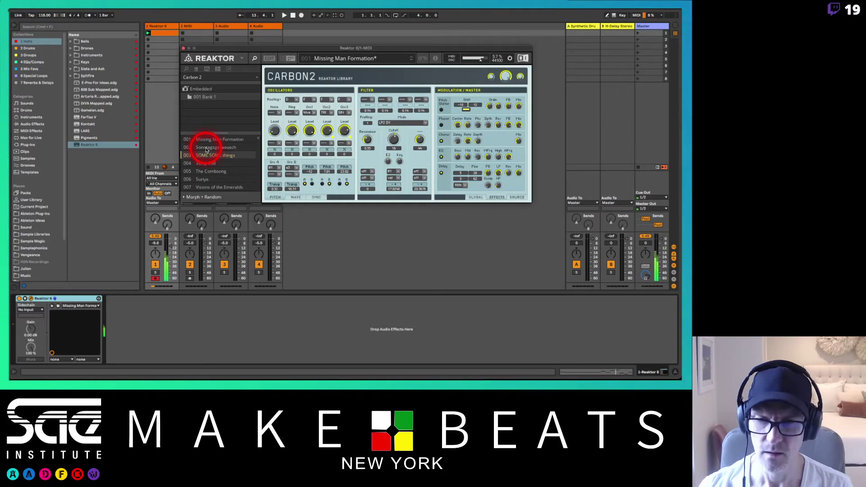
key(Down)
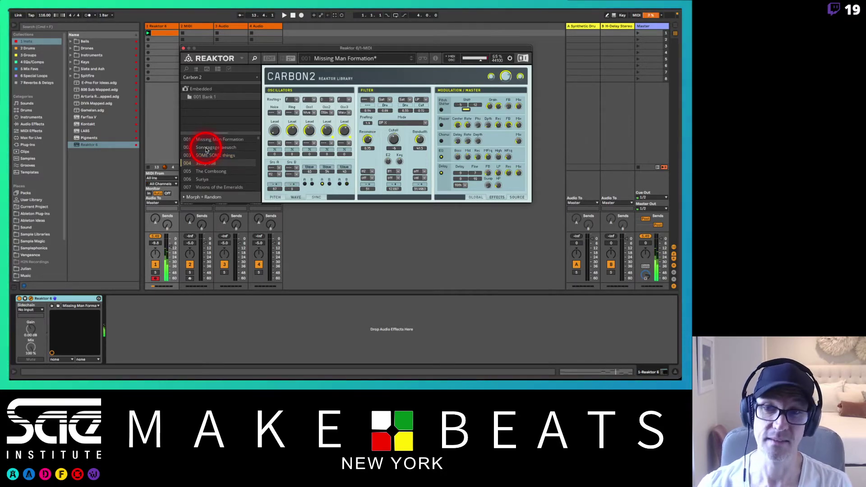
key(Down)
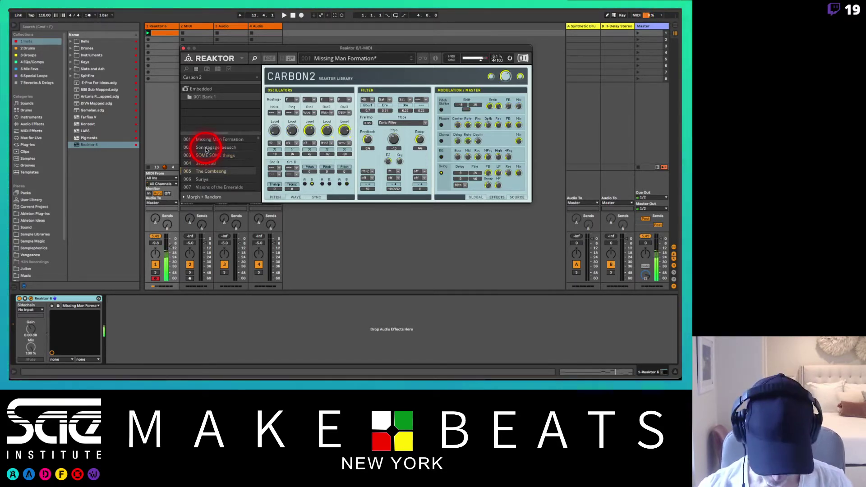
key(Down)
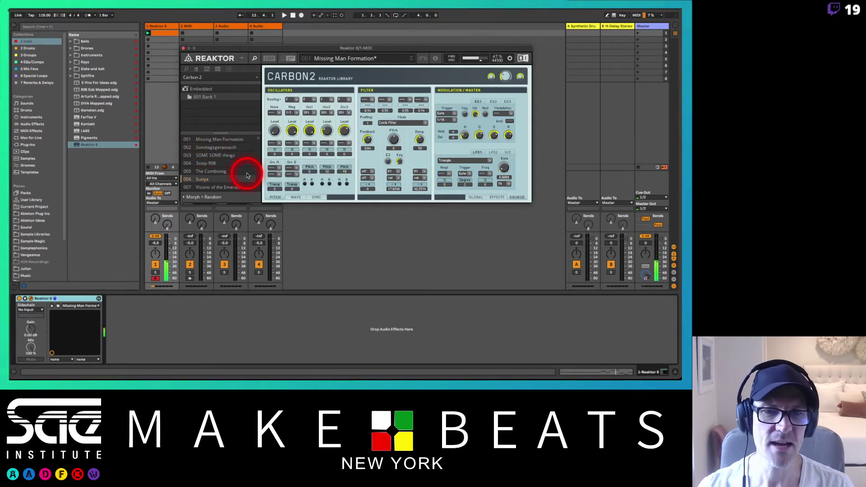
Show Carbon 2's effects section with its pitch shifter, phaser, chorus, EQ and delay controls.
click(494, 198)
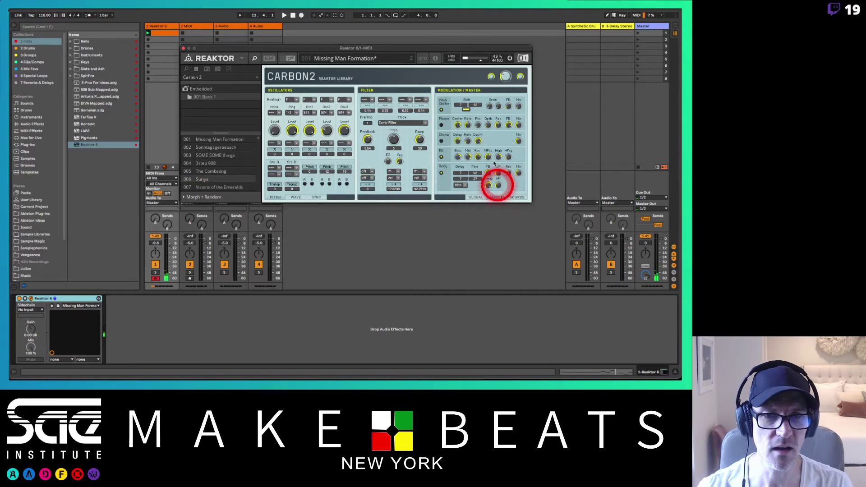
click(516, 191)
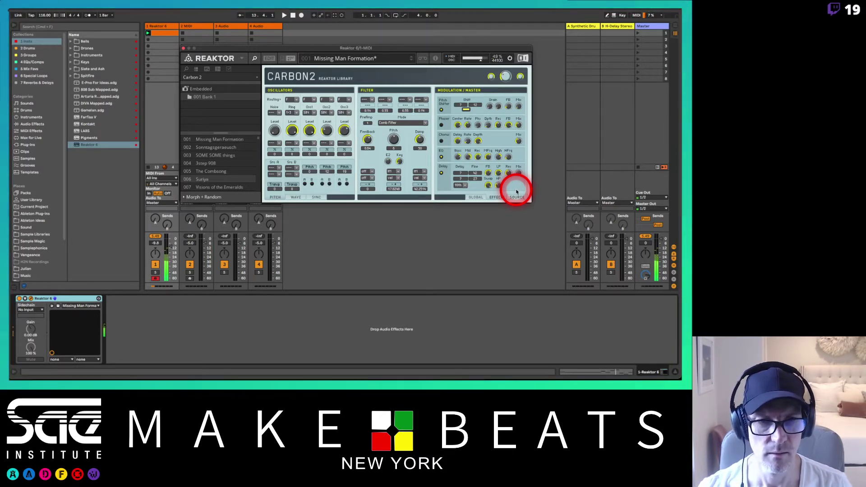
Load Carbon 2 snapshot 007 Visions of the Emeralds and turn off its delay effect.
click(214, 187)
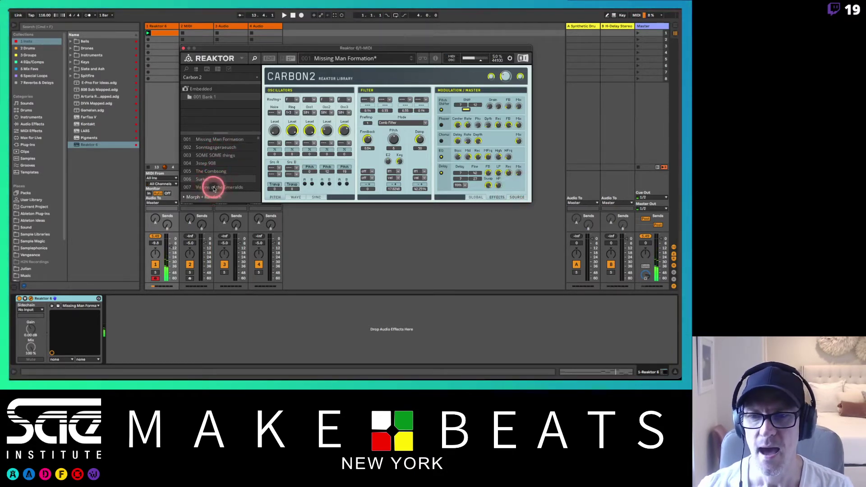
click(496, 197)
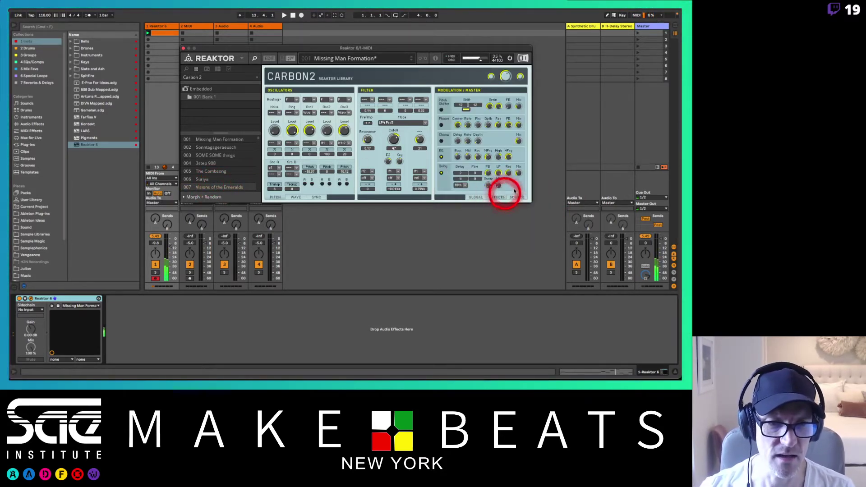
click(442, 174)
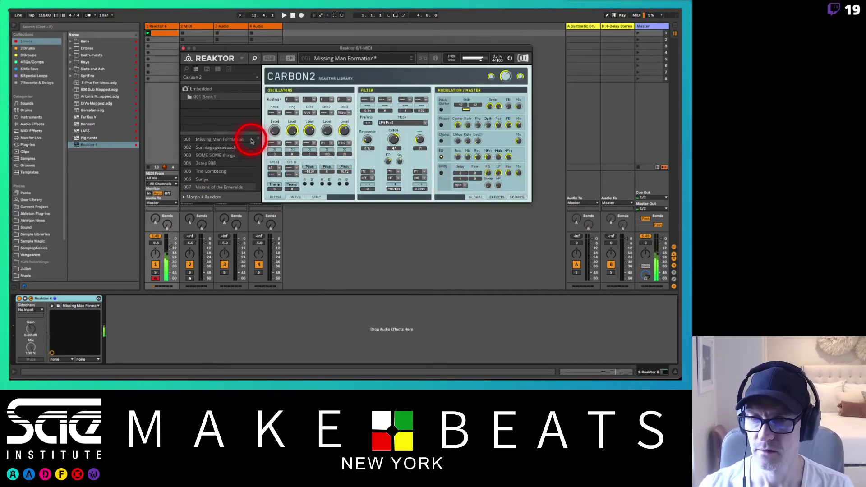
Audition Carbon 2's Bank 1 snapshots 008 In Deep and 009 The bird.
scroll(255, 142, down, 3)
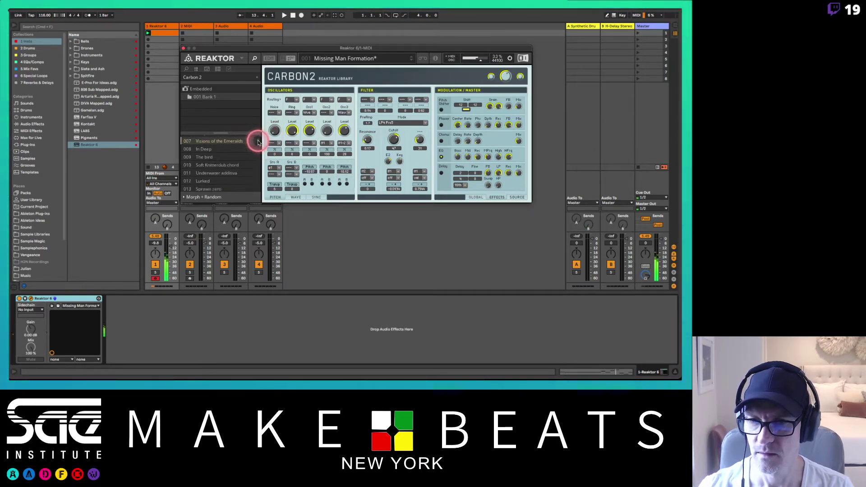
click(209, 149)
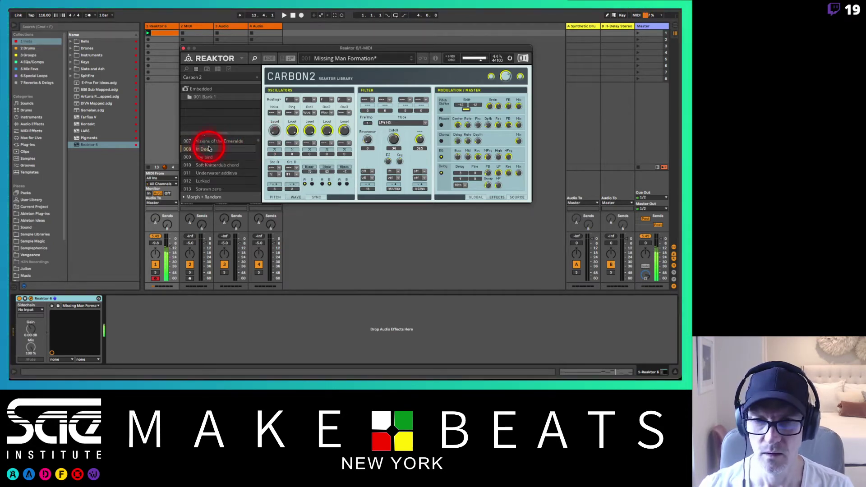
click(209, 157)
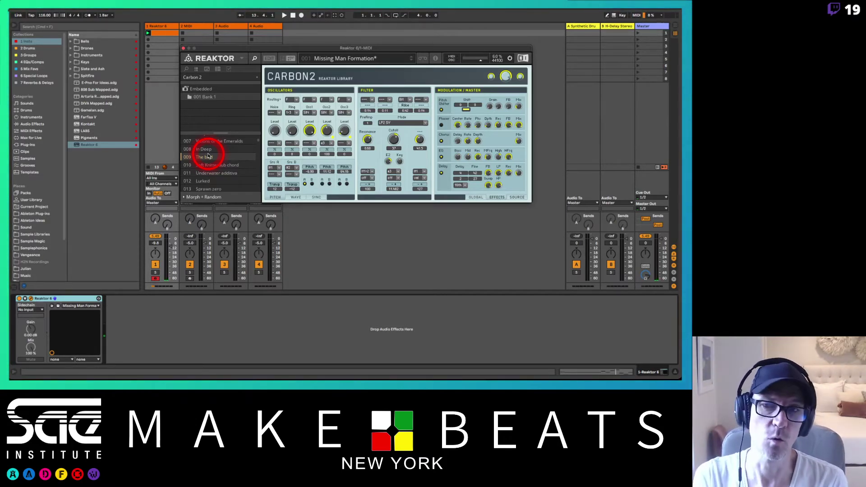
Check the next synth on the Komplete Start web page and load Space Drone.ens in Reaktor without saving the changes to Carbon 2.
key(super+Tab)
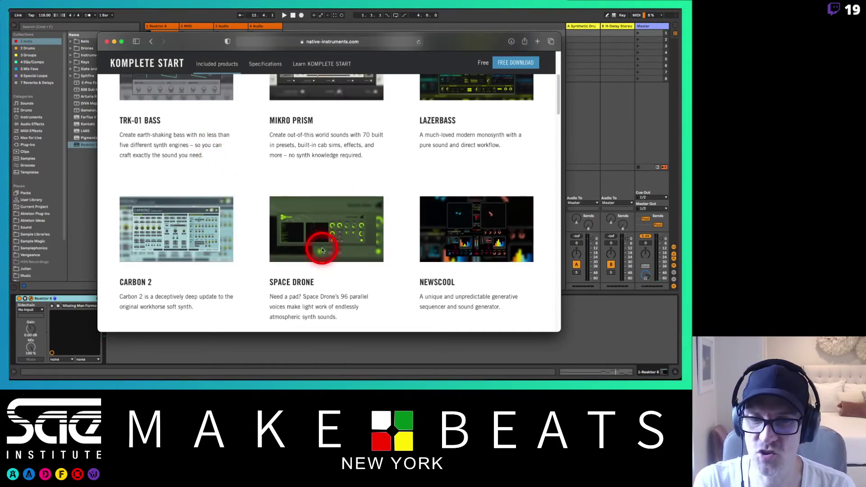
key(super+Tab)
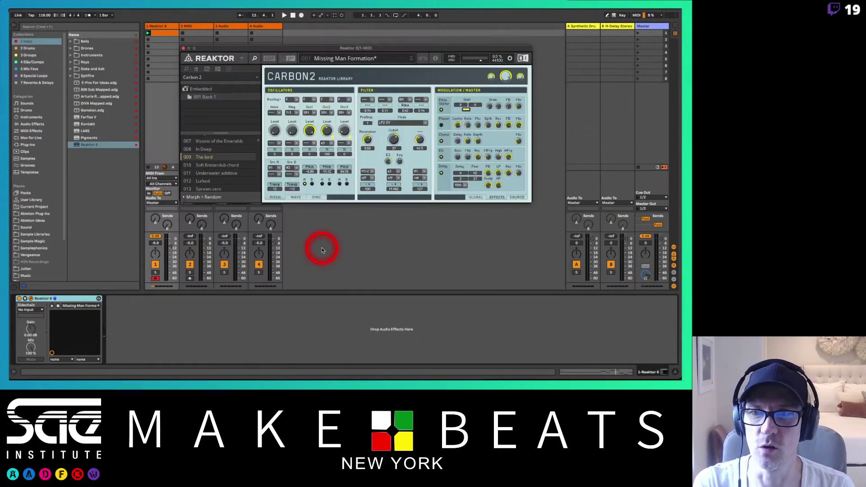
click(188, 71)
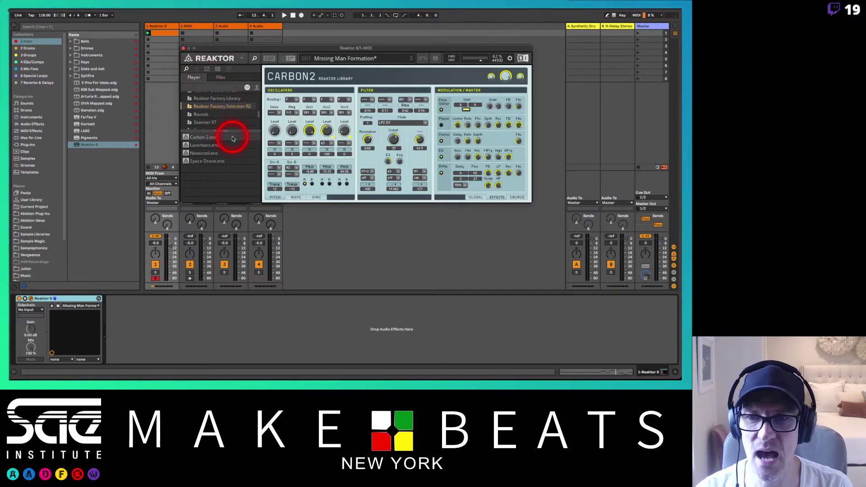
double_click(211, 161)
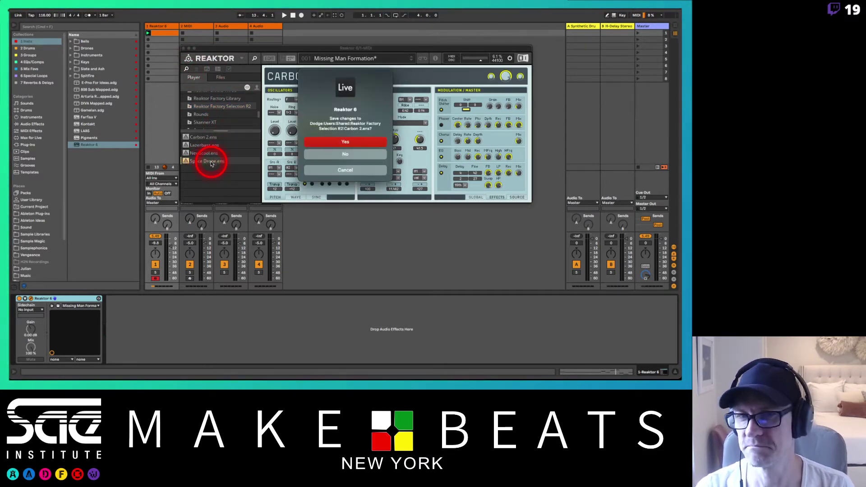
click(345, 155)
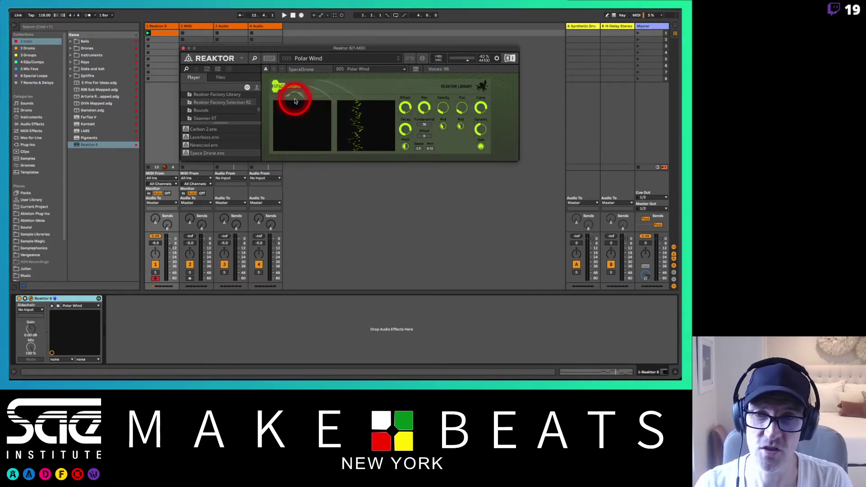
Display Space Drone's embedded snapshots and select 001 Bank 1.
click(196, 69)
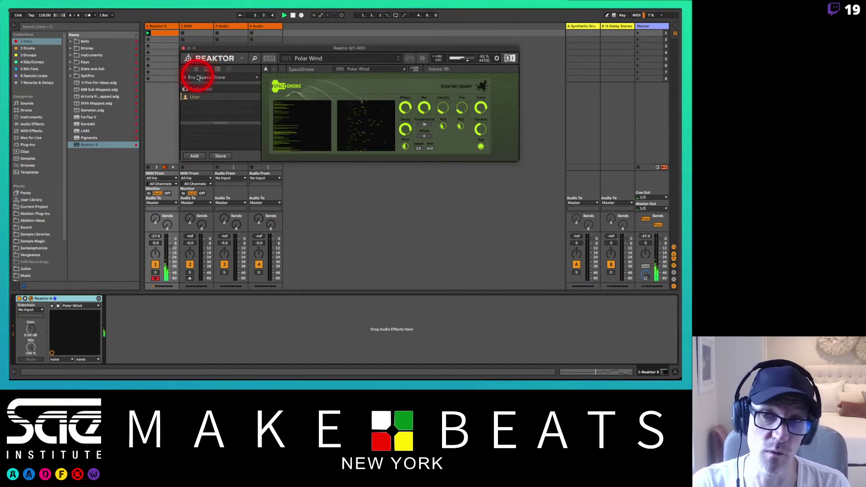
click(190, 88)
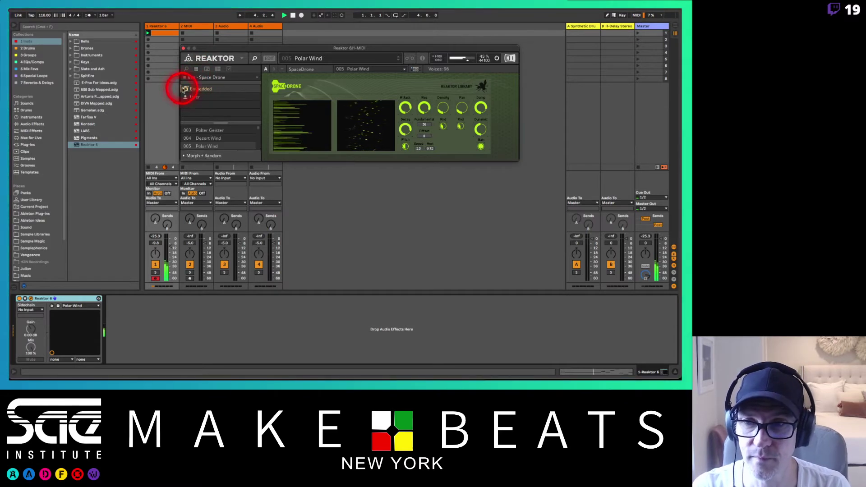
click(198, 98)
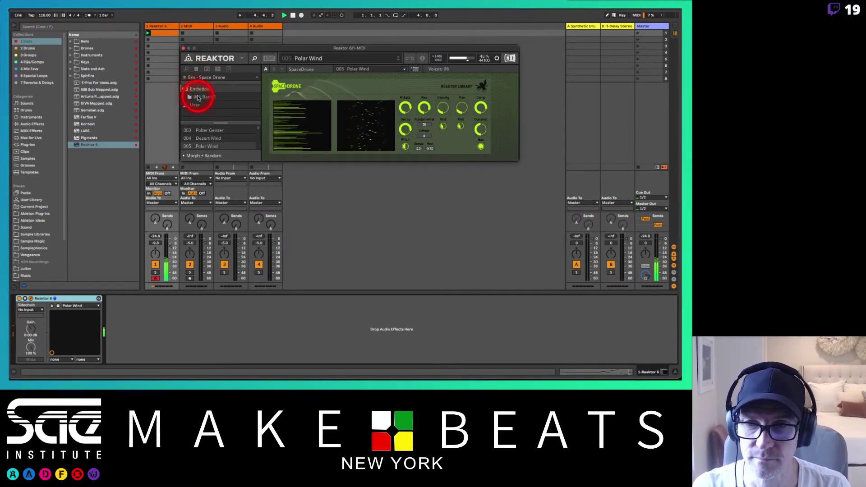
Audition Space Drone's Sub Wind and Polter Geister snapshots, ending on 002 Cave.
scroll(219, 133, up, 2)
click(219, 131)
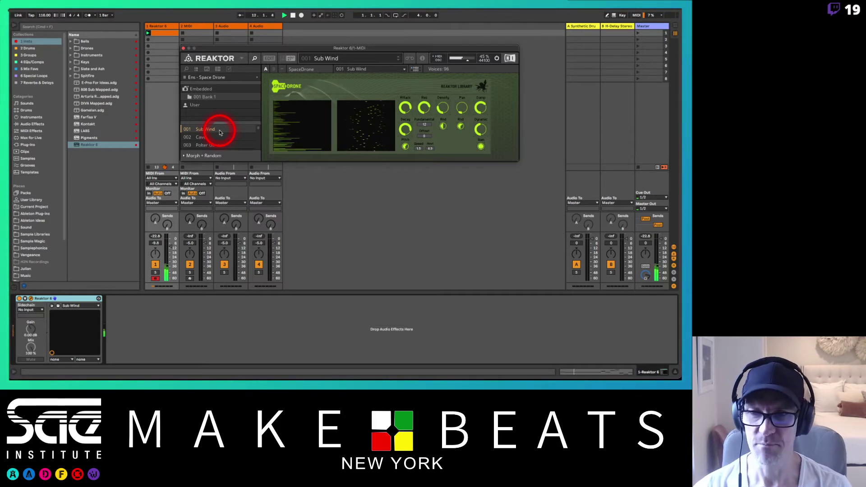
click(229, 140)
key(Down)
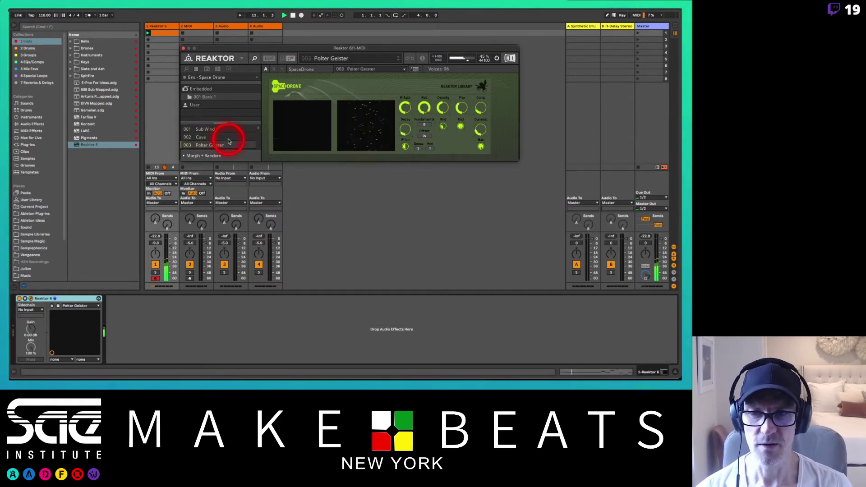
click(229, 140)
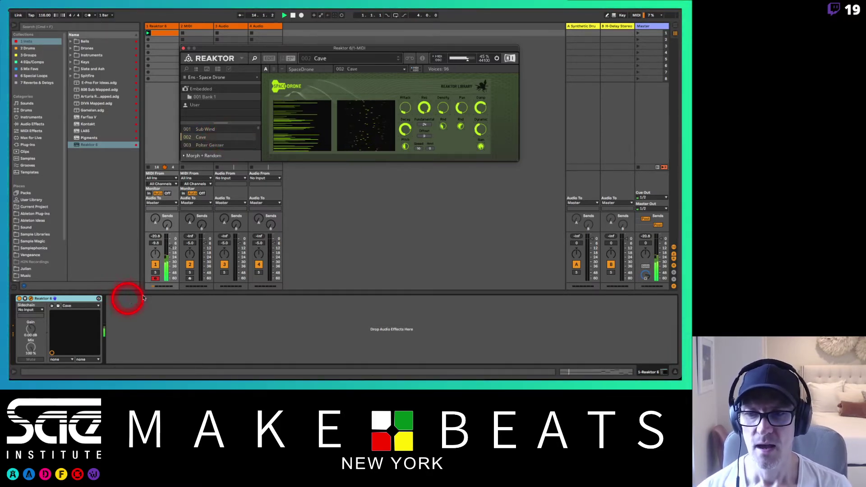
Move the Reaktor window away from the first track and set the Reaktor 6 track's volume to -14.0 dB.
drag(168, 250, 168, 246)
click(211, 48)
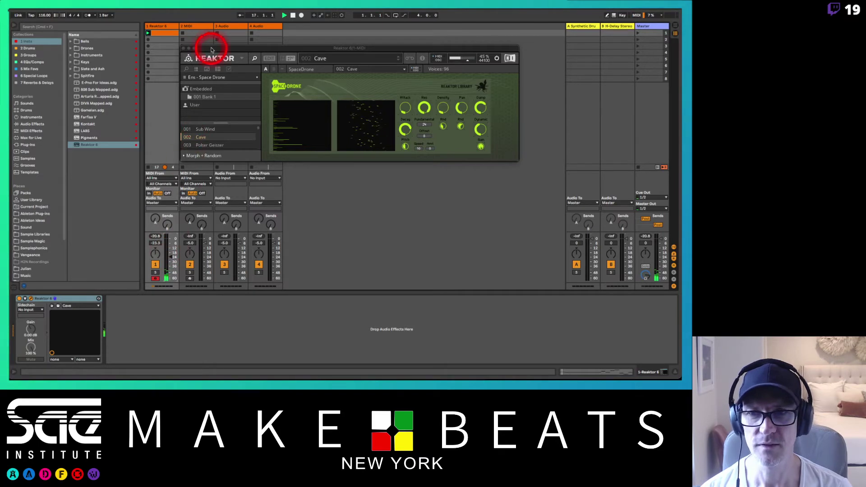
drag(211, 49, 240, 35)
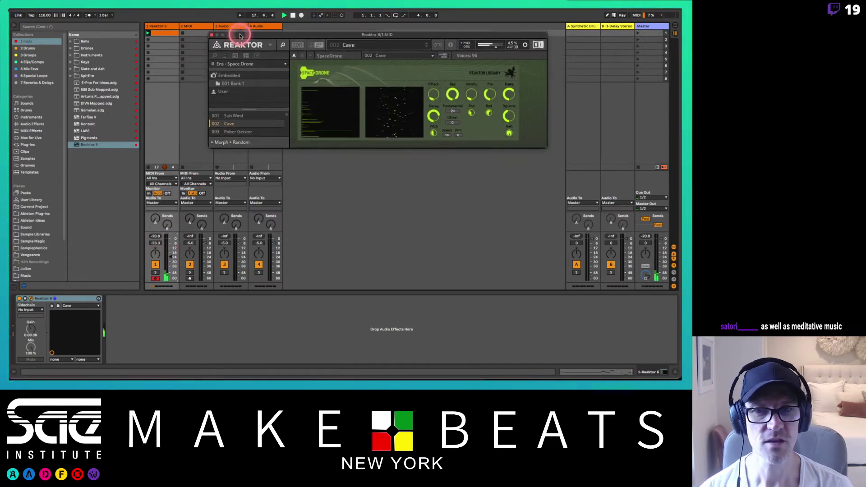
click(175, 263)
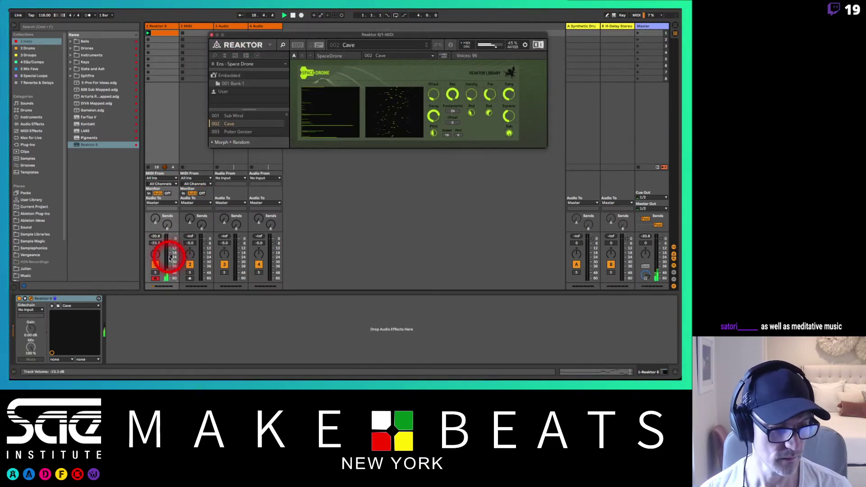
click(170, 258)
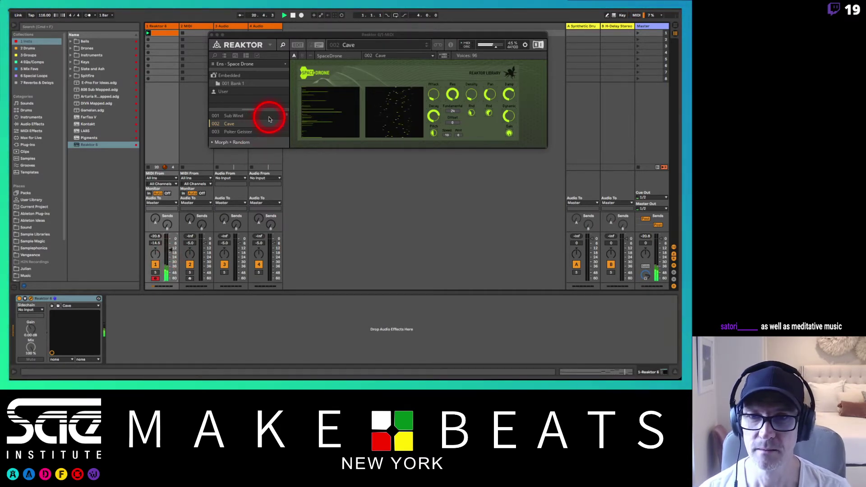
Audition Space Drone's Bank 1 snapshots from 003 Polter Geister onward, ending on 009 Silver Rain 1.
click(258, 108)
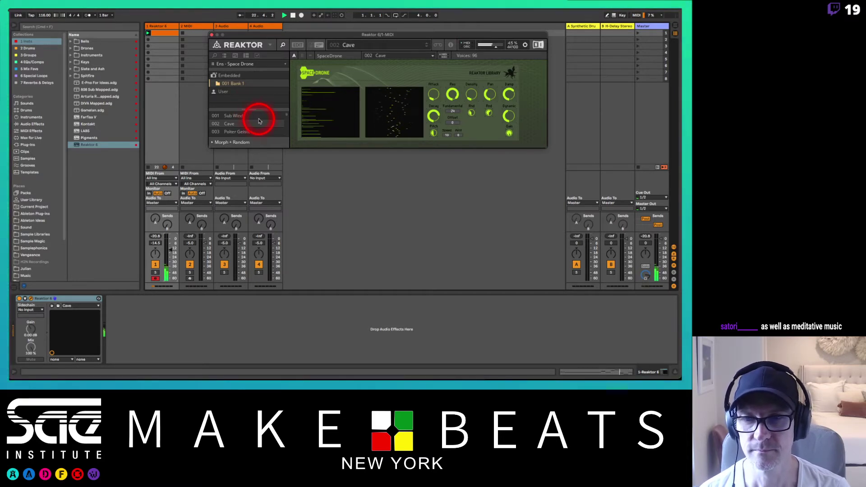
click(240, 123)
key(Down)
key(Down)
key(Down)
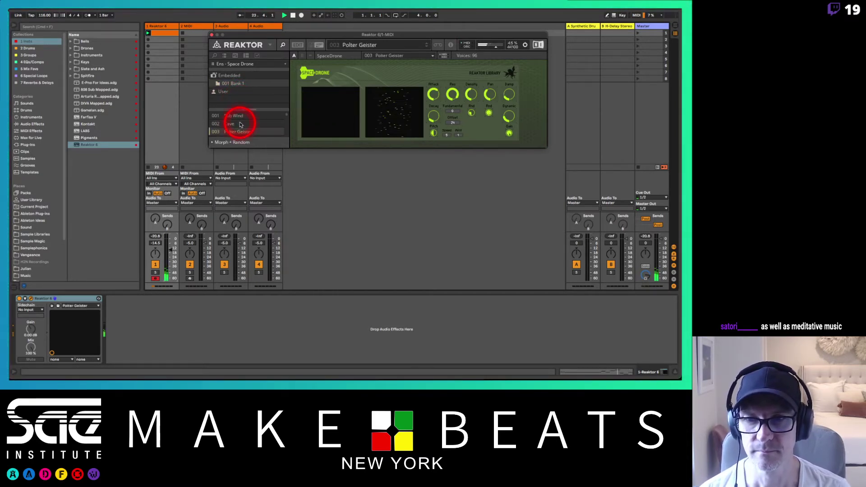
key(Down)
key(Down)
key(Down)
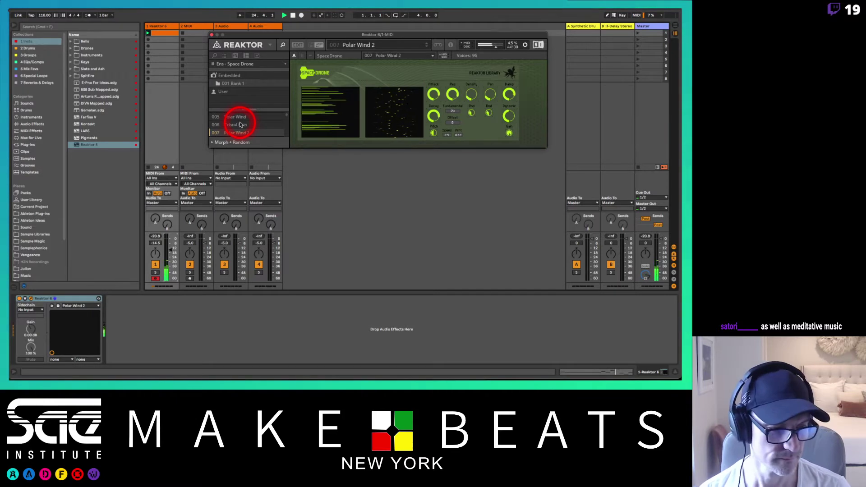
key(Down)
key(Down)
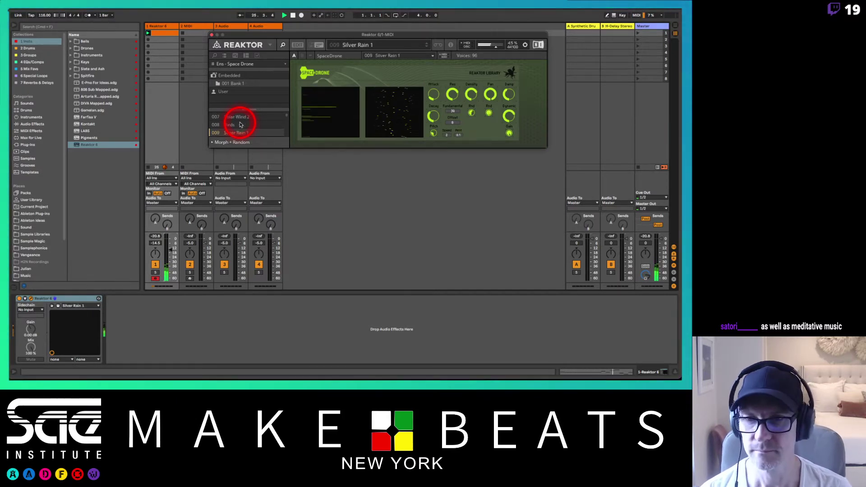
key(Up)
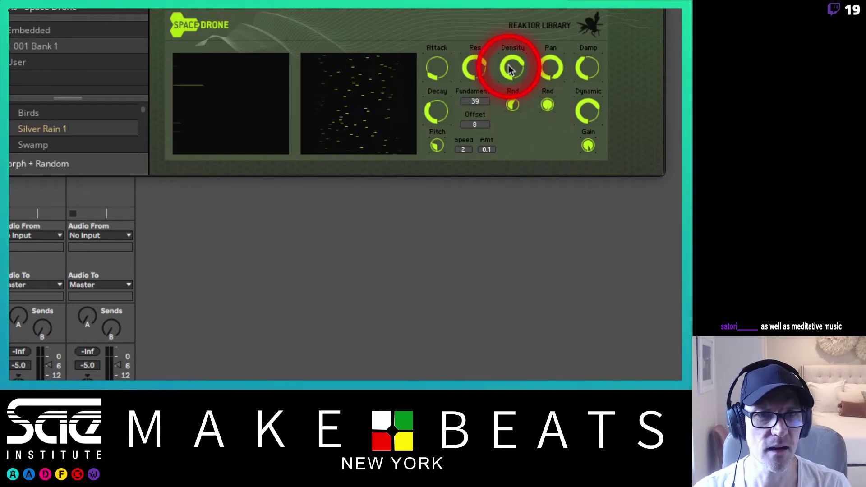
Try a lower Density on Silver Rain 1 and drop its Fundamental to 0.
drag(510, 70, 511, 109)
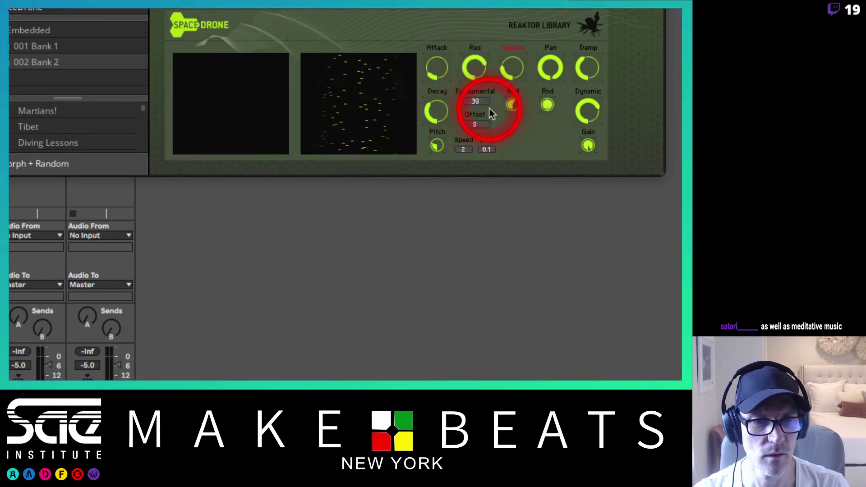
drag(476, 103, 478, 139)
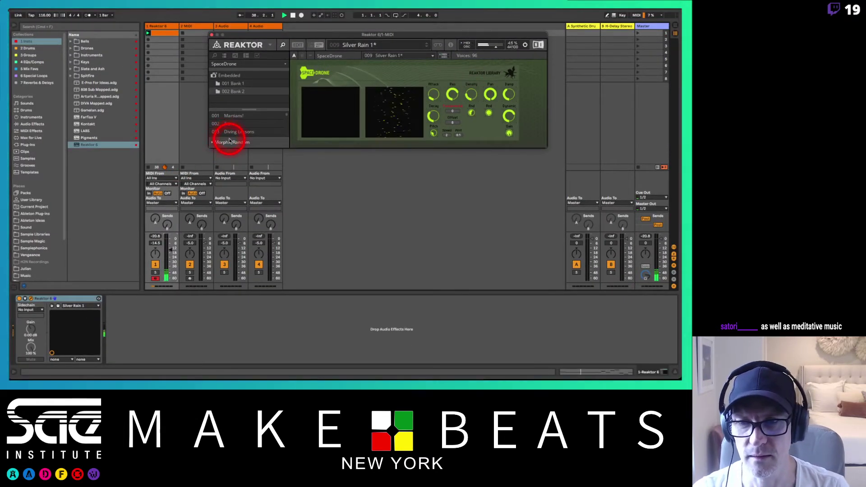
Load the 002 Tibet snapshot from the SpaceDrone instrument's list and look through its Bank 1 and Bank 2.
click(235, 126)
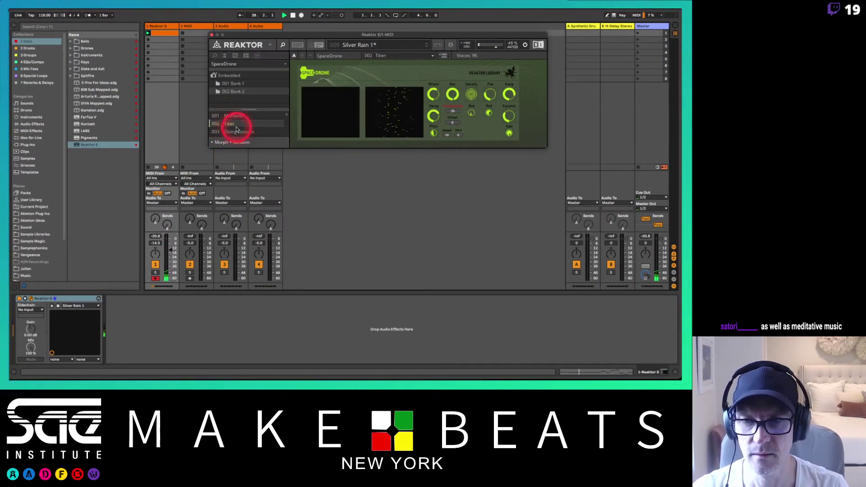
click(231, 84)
click(235, 93)
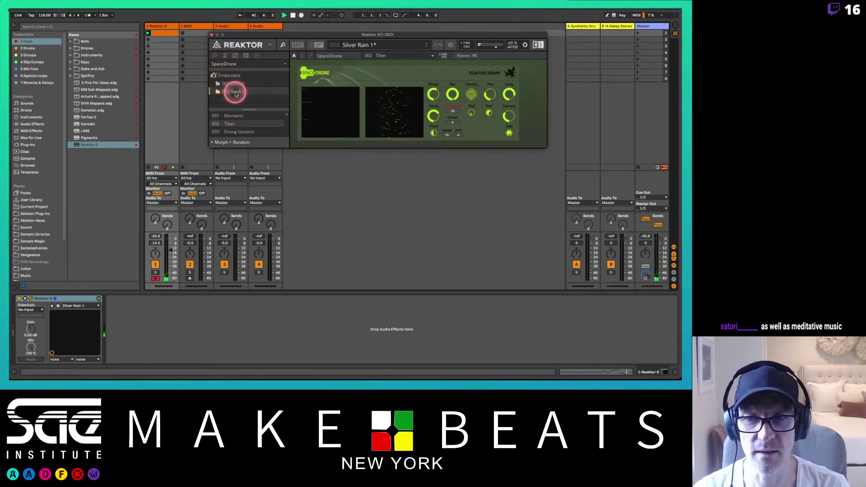
Switch the snapshot list back to Ens - Space Drone and reload 009 Silver Rain 1 from Bank 1.
click(219, 64)
click(232, 72)
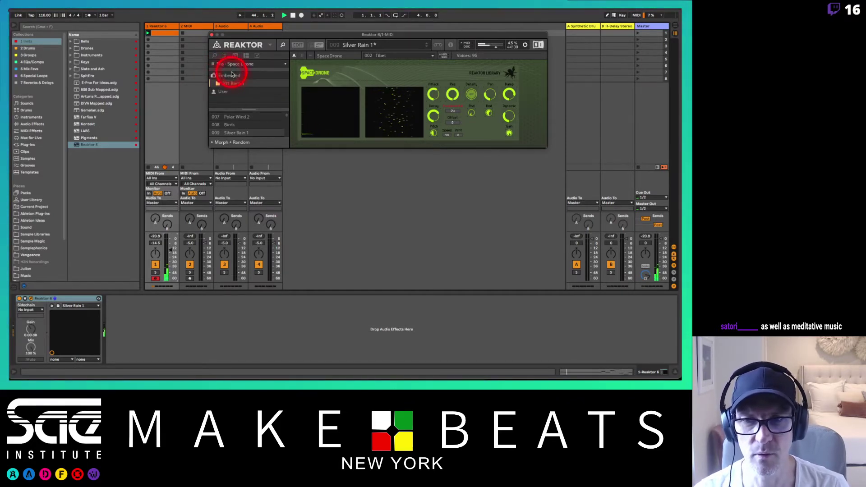
click(231, 125)
click(234, 133)
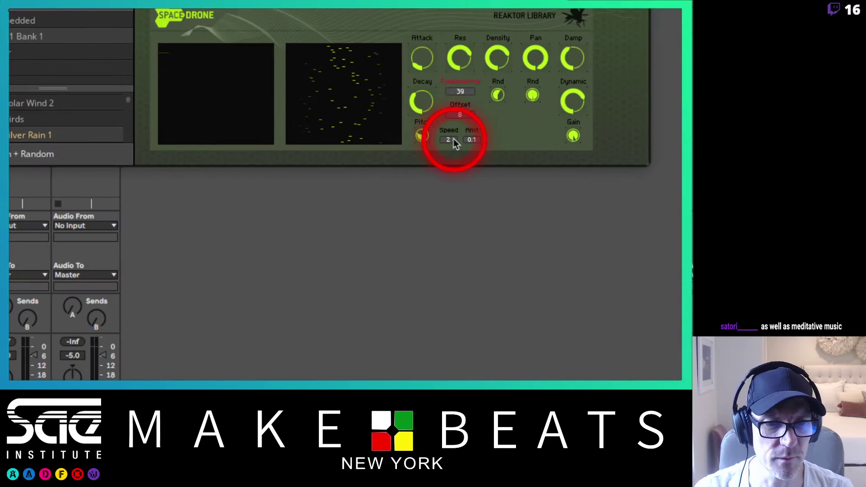
Set Silver Rain 1's Speed and Amt to 0 and turn down the Rnd amounts for Density and Pan.
click(447, 135)
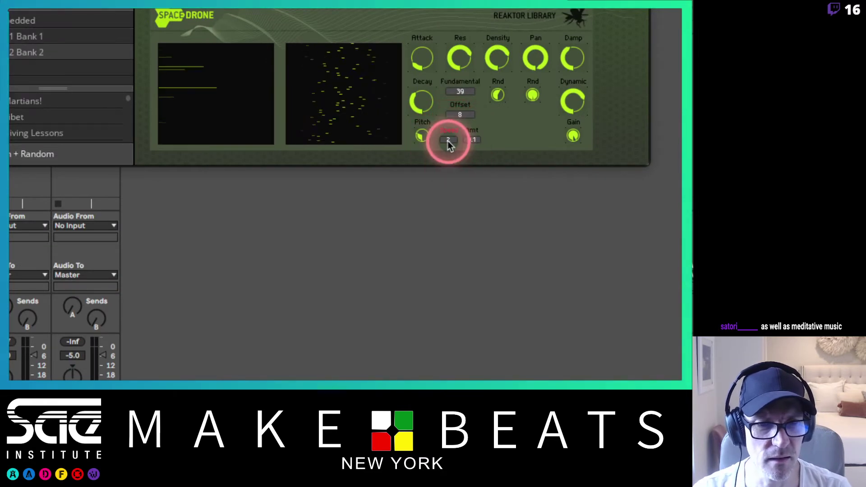
double_click(447, 141)
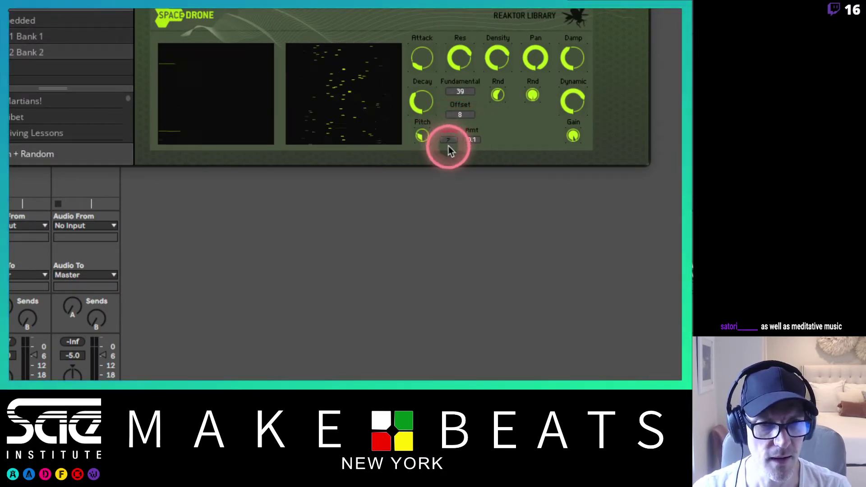
drag(450, 141, 462, 123)
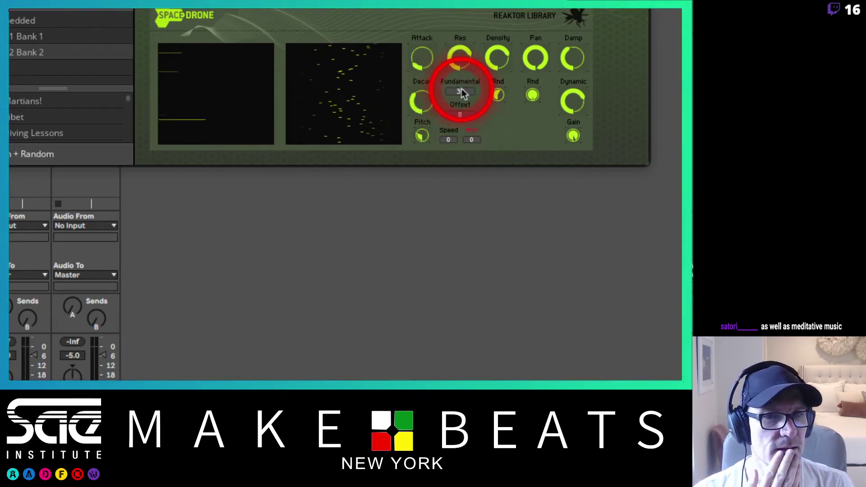
drag(530, 99, 540, 159)
drag(497, 94, 504, 125)
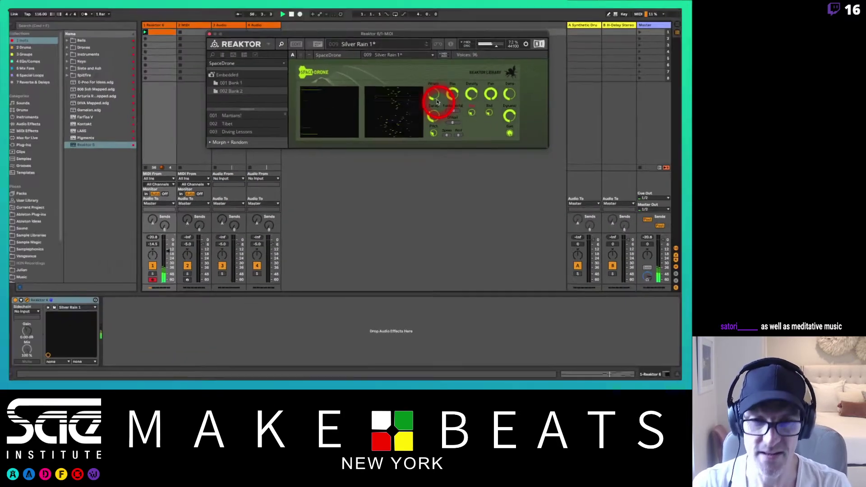
Lower the project tempo to 40 BPM.
click(44, 16)
text(75)
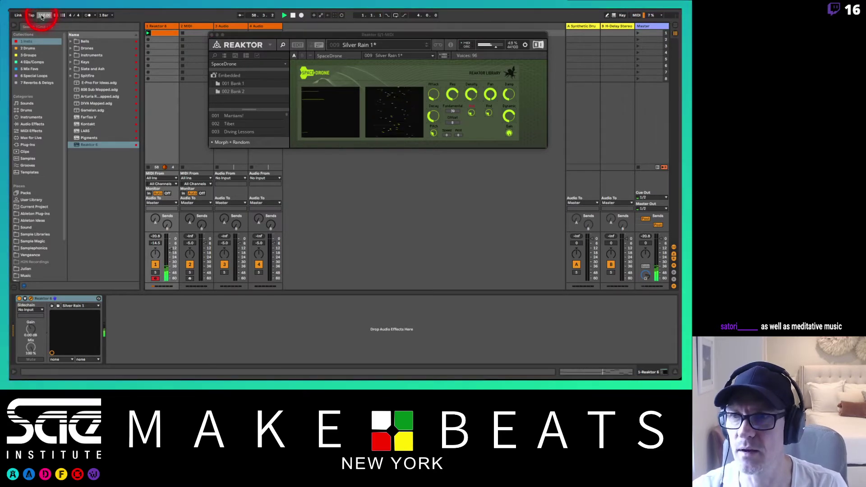
key(Return)
drag(44, 14, 42, 17)
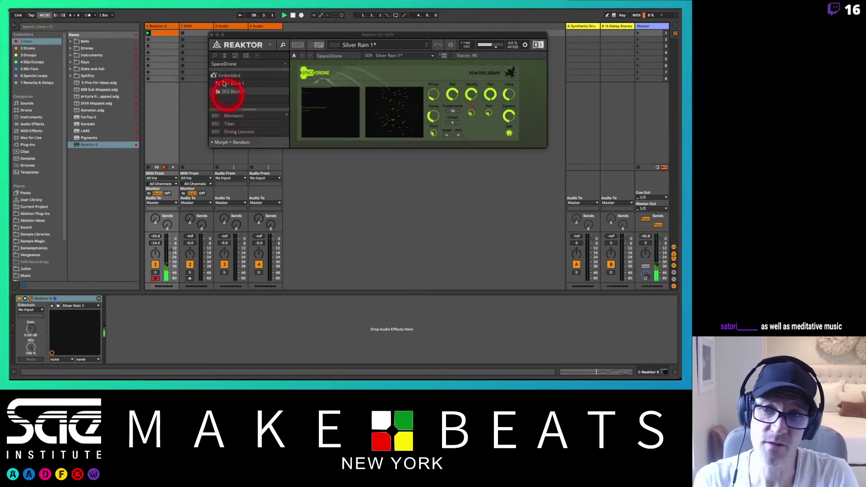
Audition the SpaceDrone instrument's Bank 2 snapshots from 003 Diving Lessons through 009 Pouring Rain.
click(237, 84)
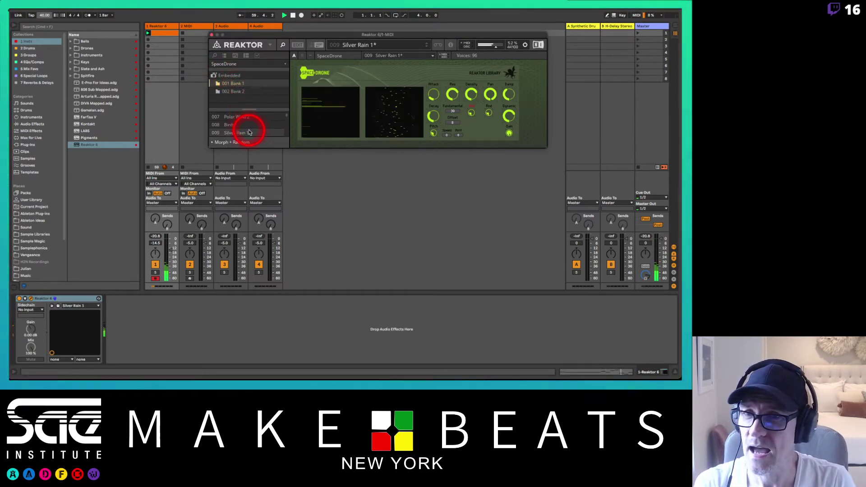
click(240, 92)
click(239, 132)
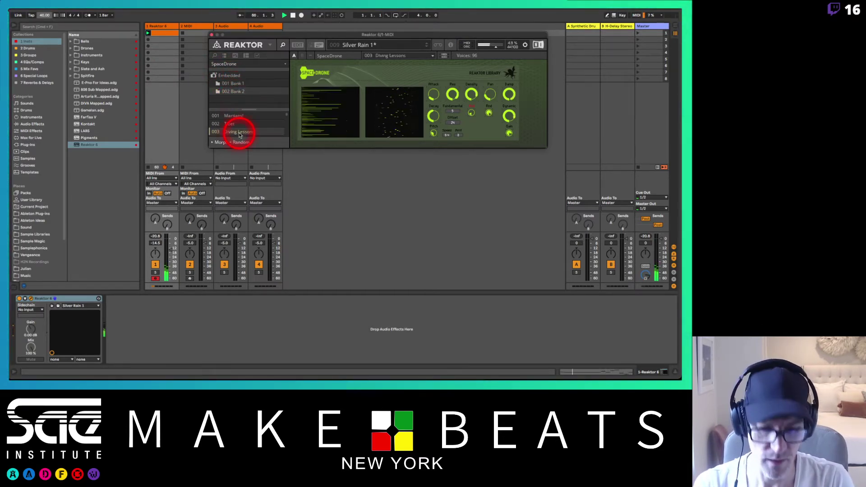
key(Down)
key(Down)
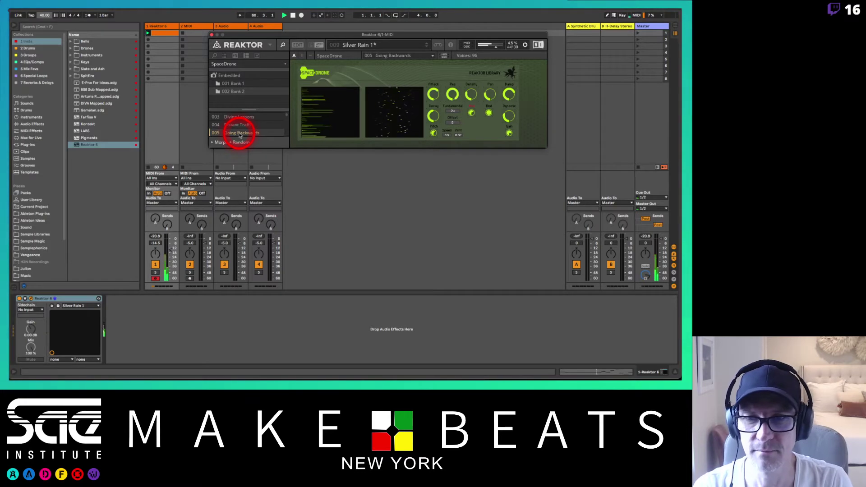
key(Down)
key(Down)
key(Down)
key(Down)
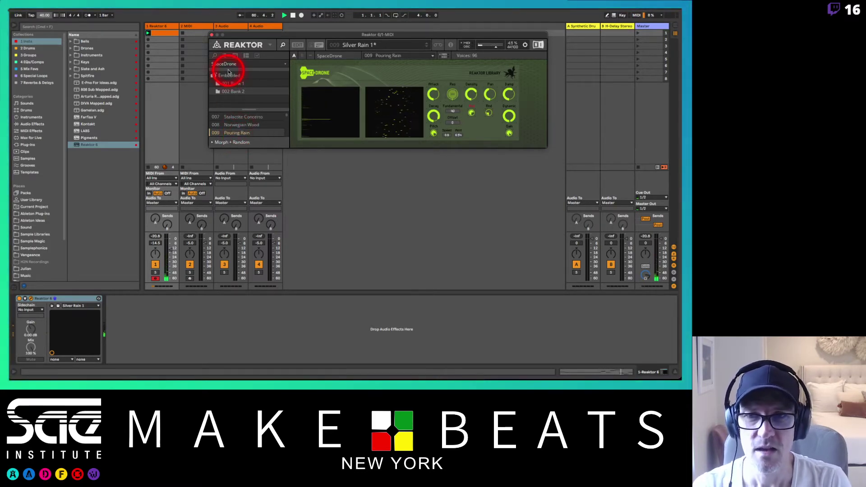
Reselect the SpaceDrone snapshot list and audition Bank 2 from 007 Stalactite Concerto through 012 Tropikal.
click(228, 64)
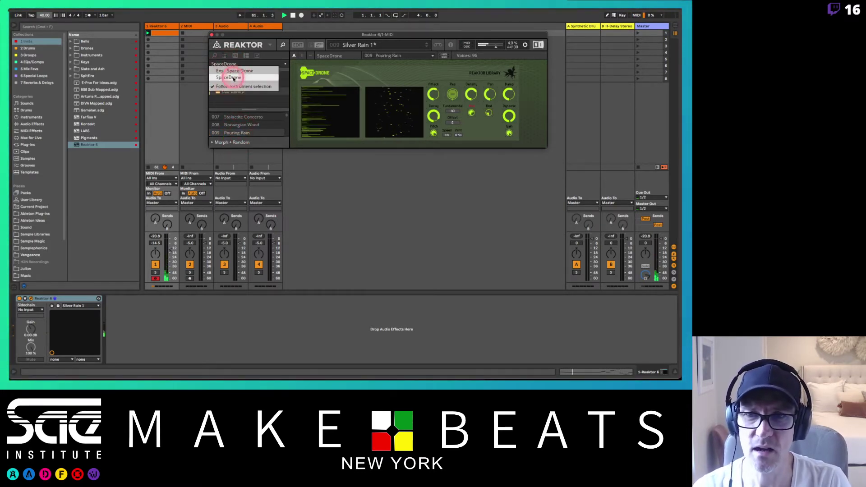
click(233, 79)
click(244, 117)
key(Down)
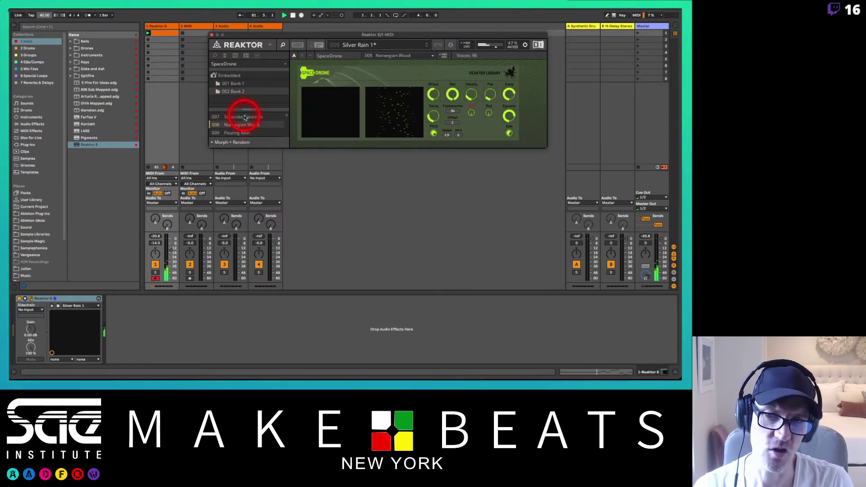
key(Down)
key(Down)
key(Down)
key(Down)
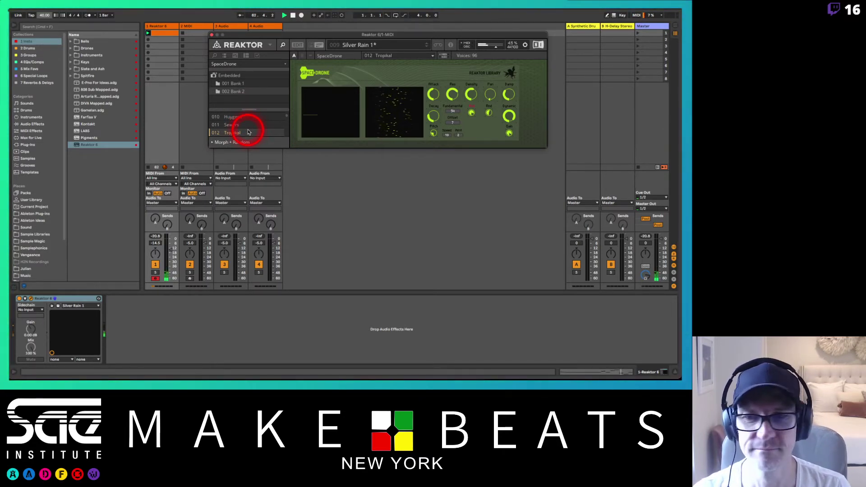
Raise the Reaktor 6 track volume to -5.8 dB and load 047 Pouring Rain from SpaceDrone's Bank 1.
drag(166, 248, 168, 246)
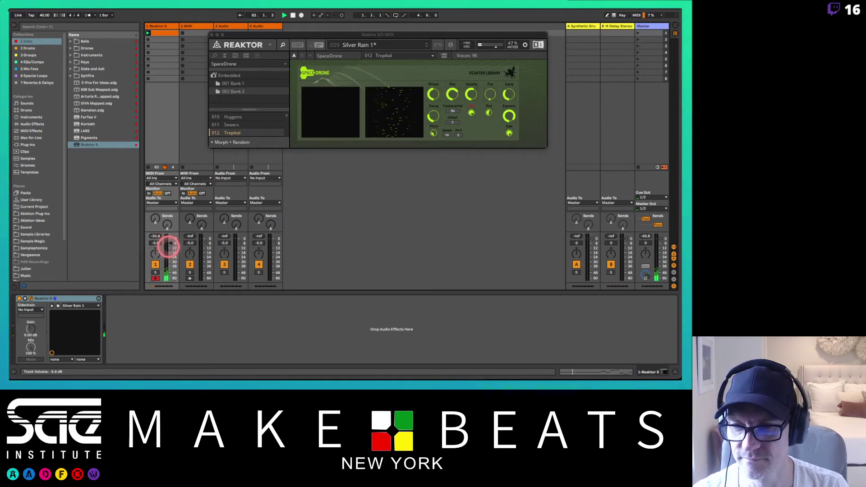
click(240, 83)
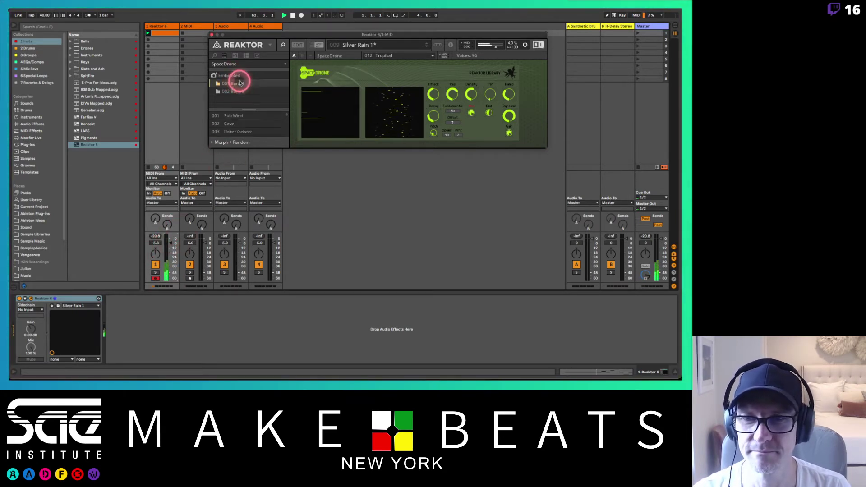
scroll(251, 120, down, 20)
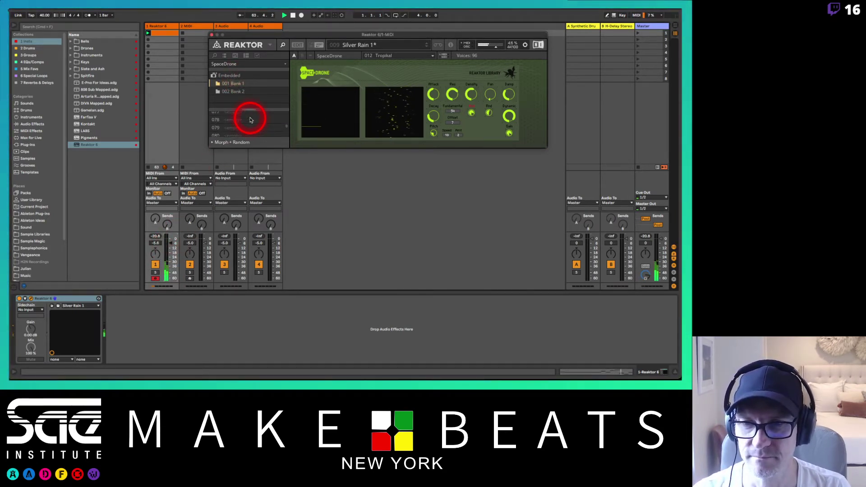
scroll(250, 120, up, 10)
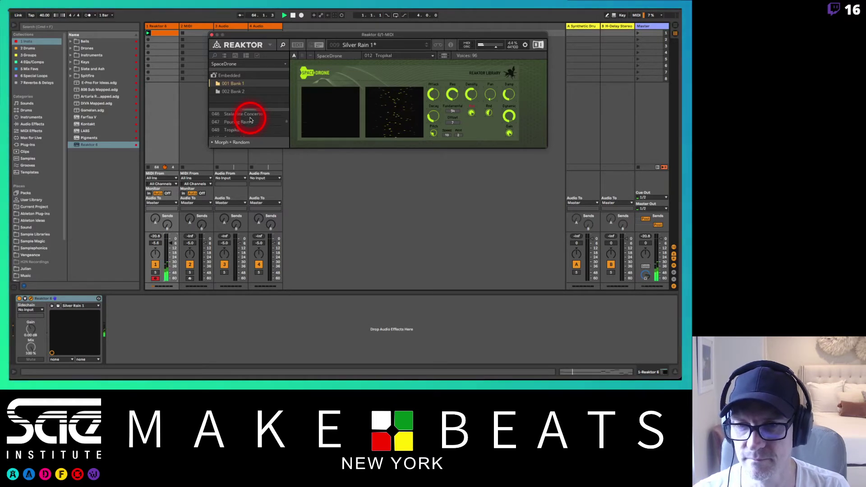
click(251, 121)
scroll(250, 120, up, 1)
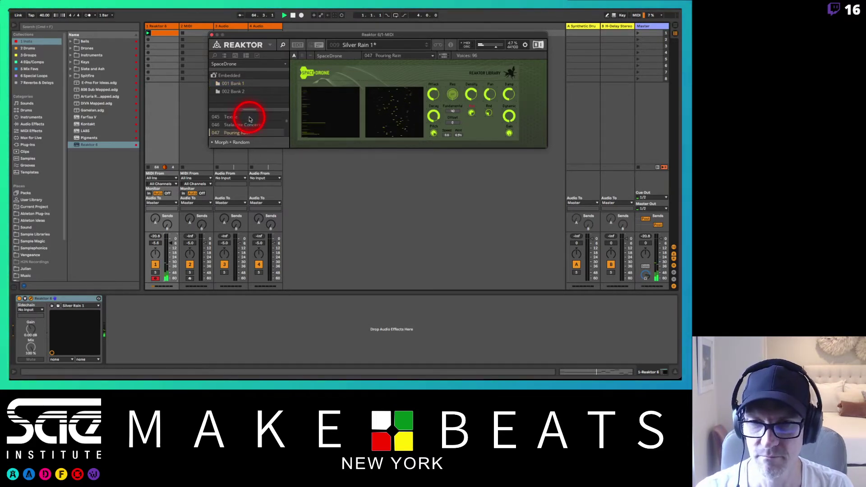
scroll(251, 120, up, 1)
Switch the snapshot list to Ens - Space Drone and audition 041 Tibet and 040 Aurias from Bank 1.
click(229, 64)
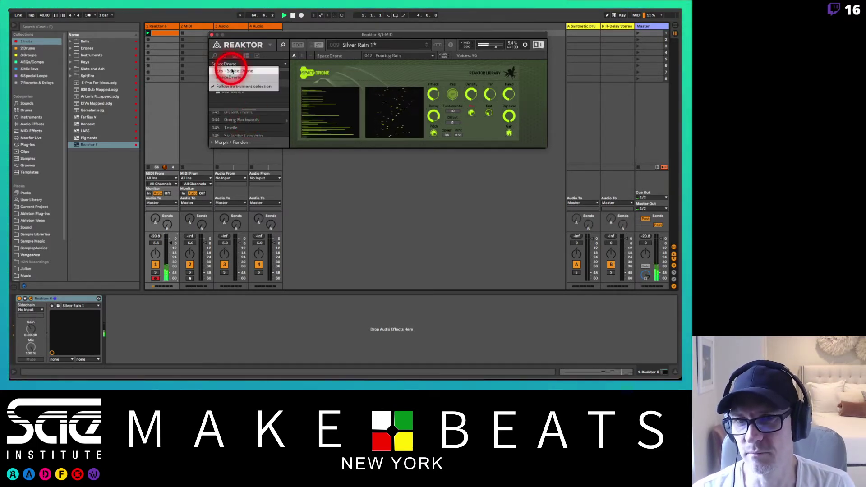
click(232, 71)
click(256, 126)
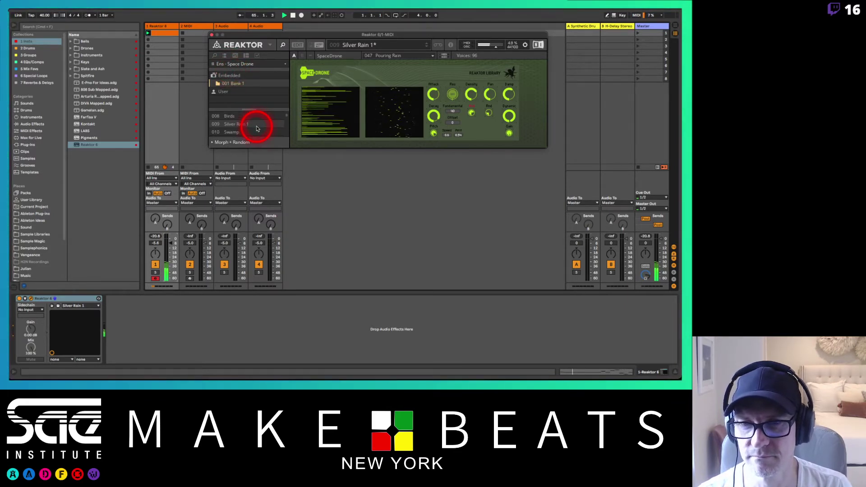
scroll(253, 126, down, 10)
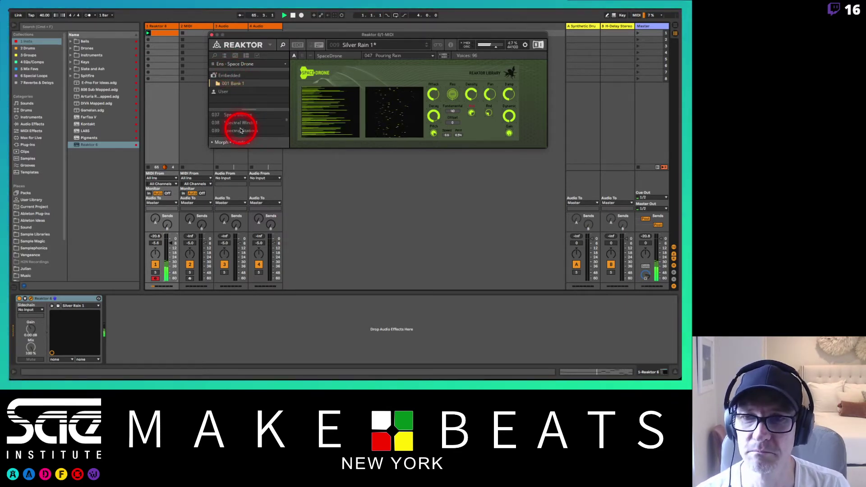
scroll(241, 130, down, 4)
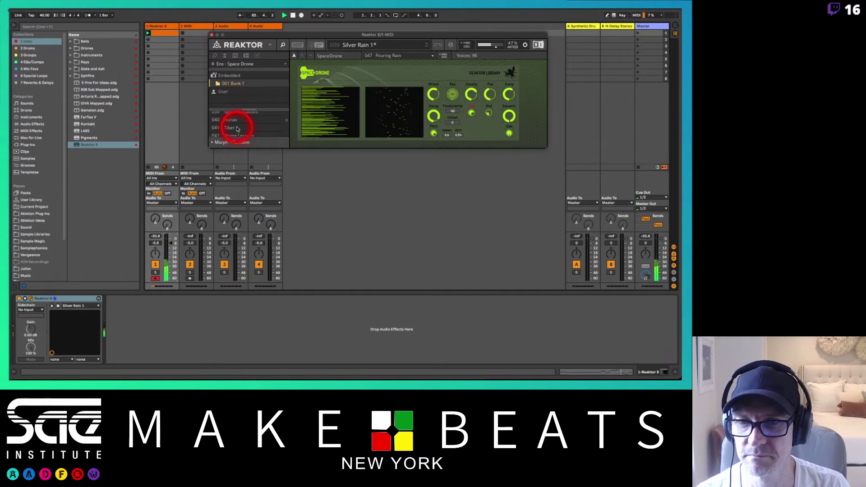
click(237, 130)
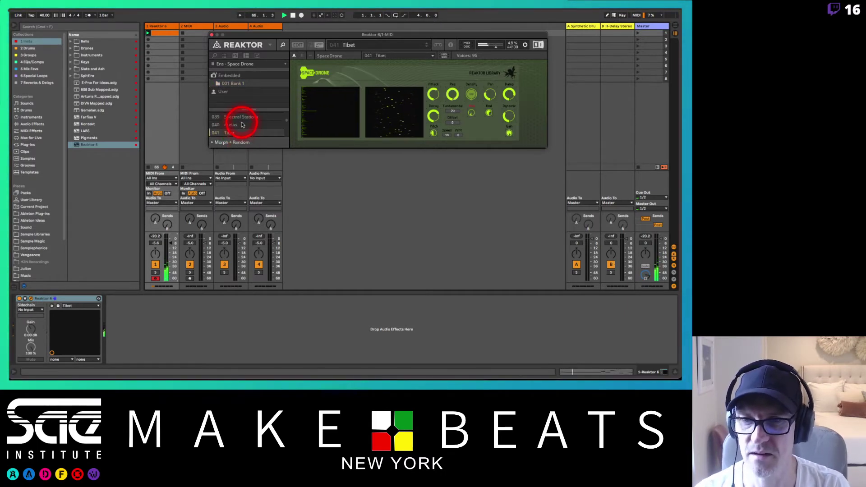
click(243, 125)
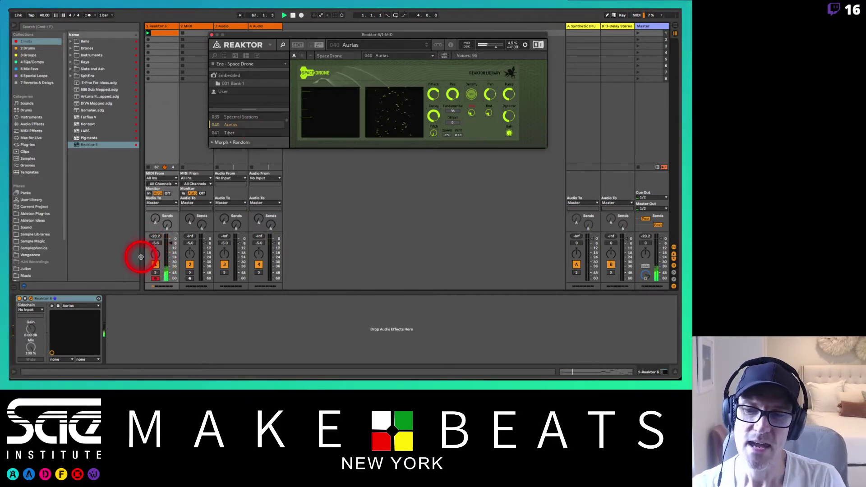
Mute the Reaktor 6 track and load Newscool.ens from Reaktor Factory Selection R2 without saving the Space Drone changes.
click(154, 265)
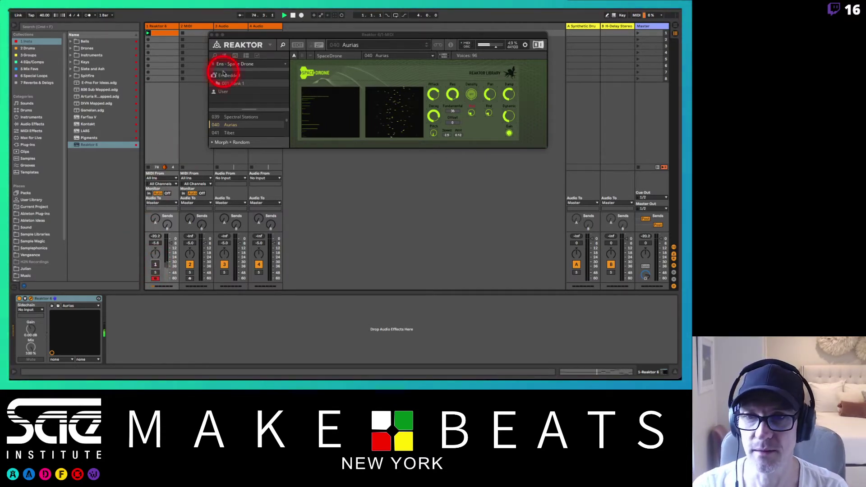
click(216, 54)
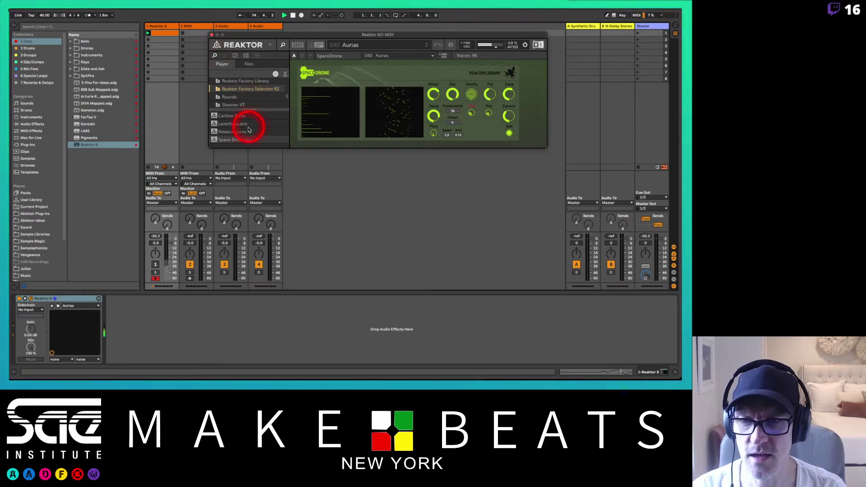
double_click(228, 132)
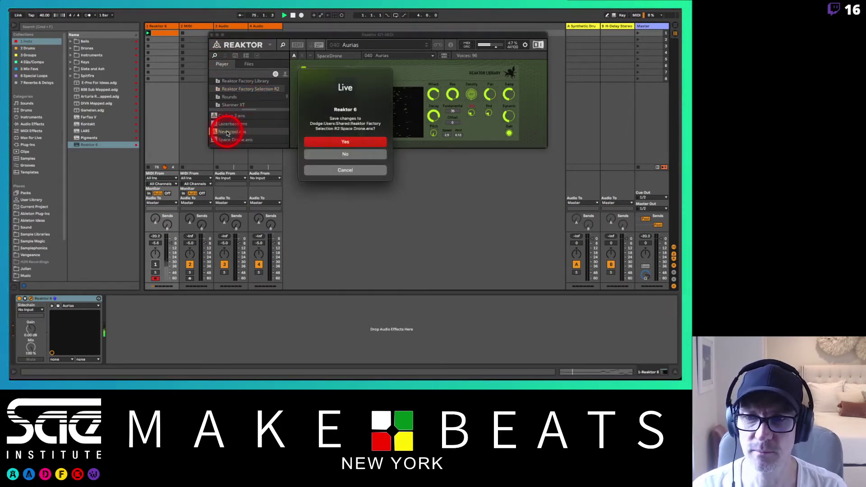
click(353, 155)
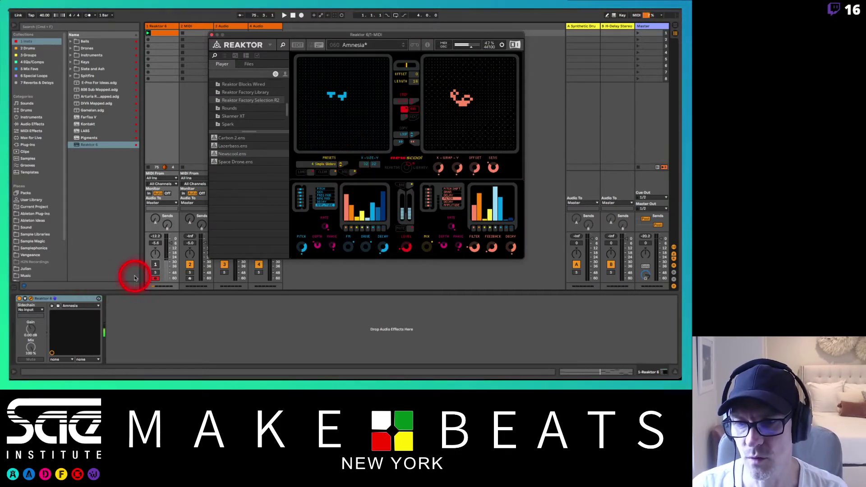
Unmute the Reaktor 6 track and play Newscool's Amnesia snapshot at 90 BPM.
click(155, 265)
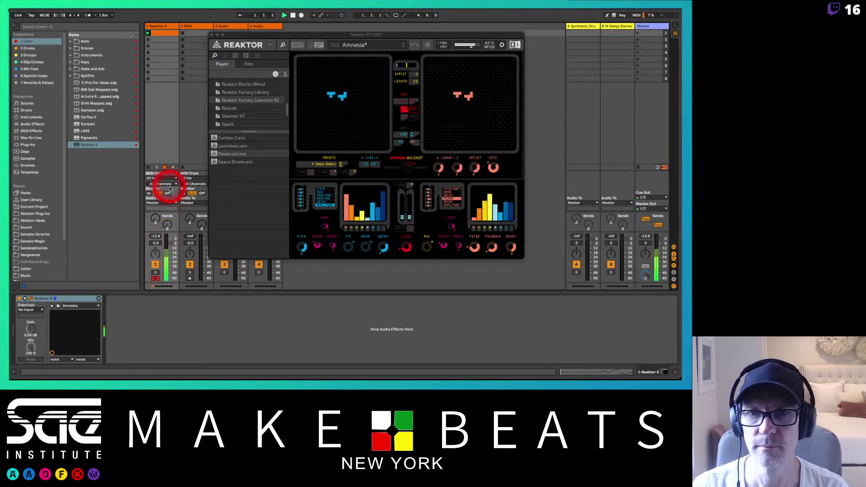
key(space)
drag(238, 33, 279, 39)
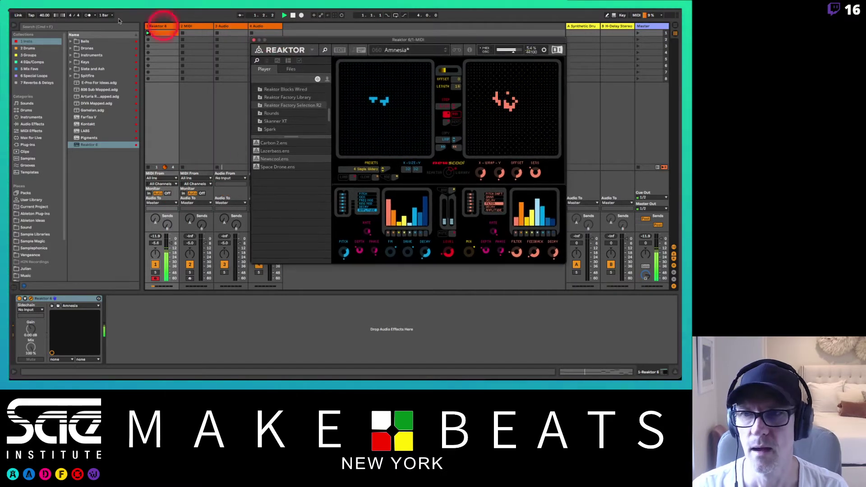
click(43, 15)
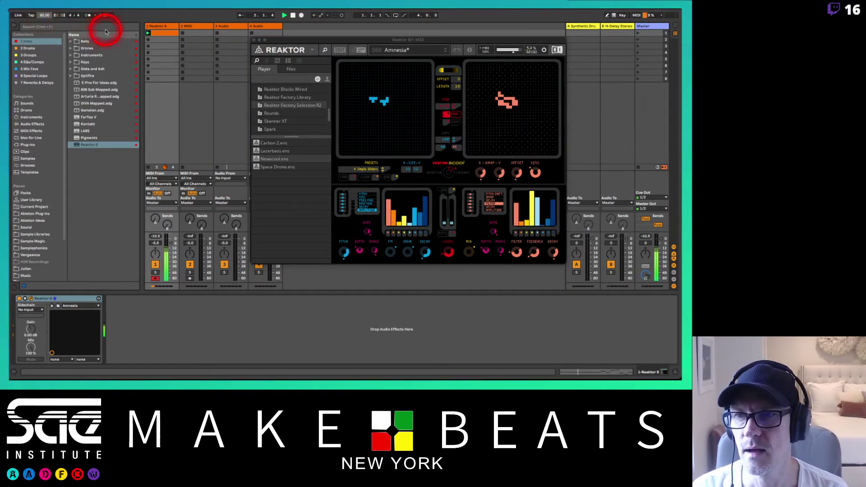
Turn on the metronome and adjust its preview volume, restarting playback to check it against Newscool.
click(85, 15)
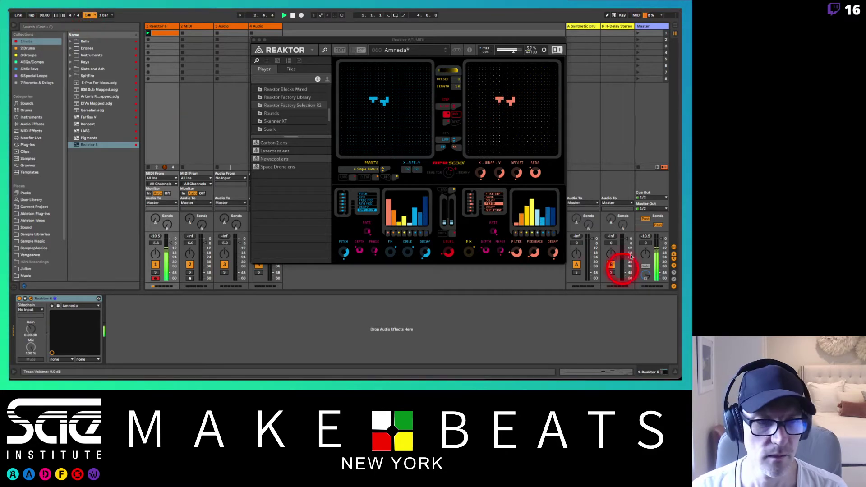
click(645, 274)
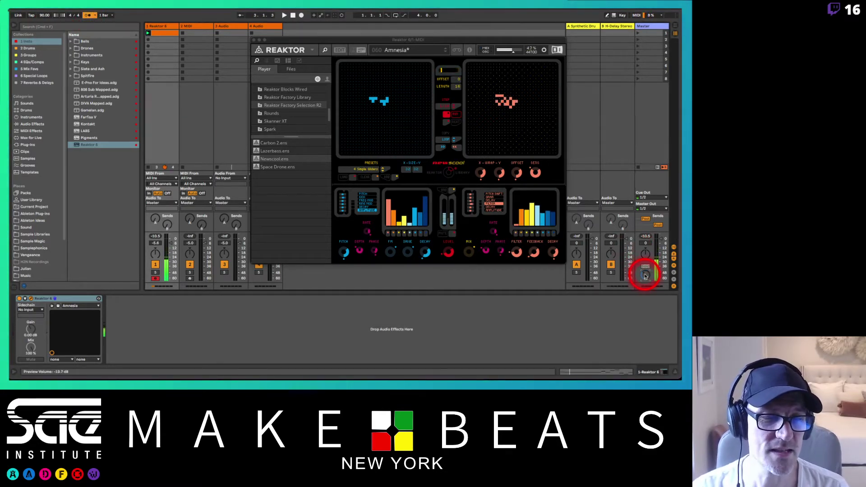
key(space)
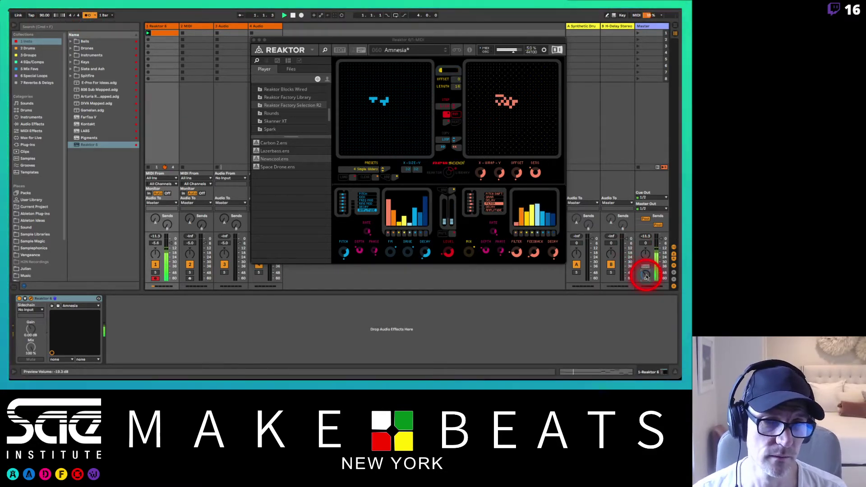
drag(427, 37, 461, 32)
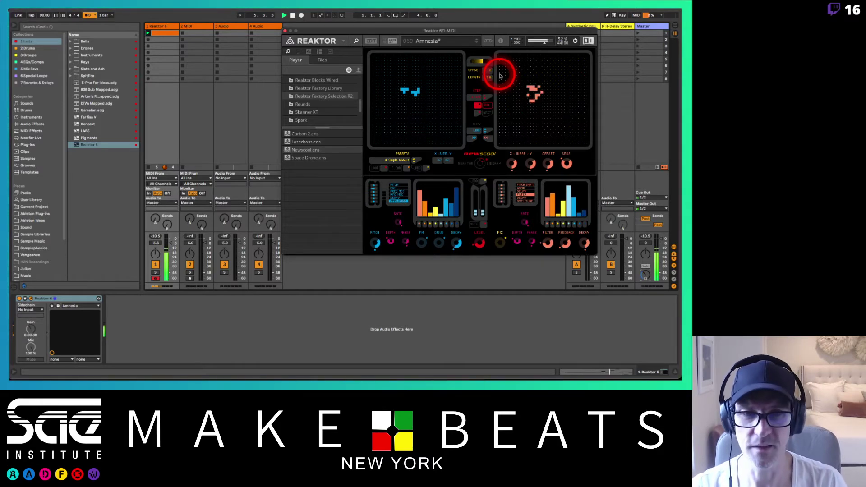
Move the Reaktor window aside and delete the empty MIDI track and one of the two spare audio tracks.
drag(489, 32, 492, 28)
click(491, 28)
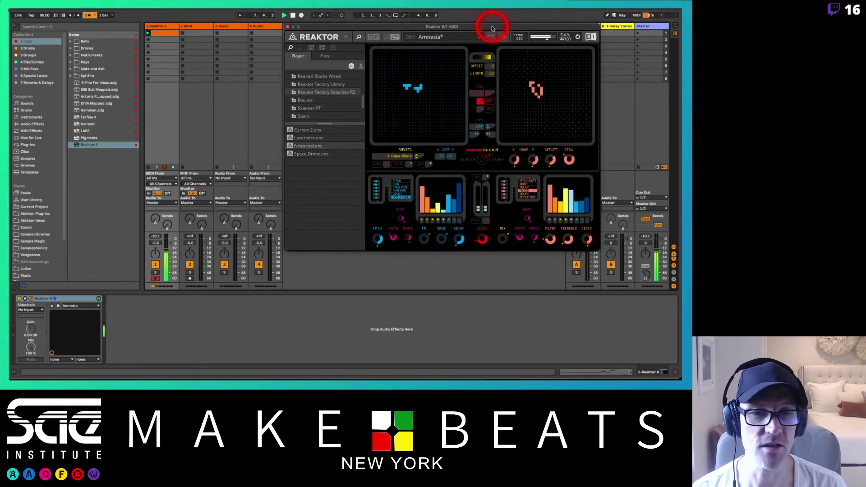
click(196, 27)
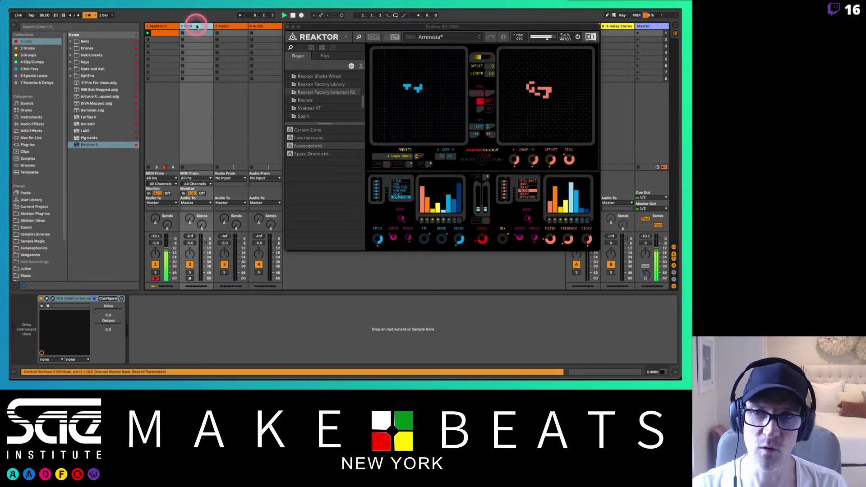
key(Delete)
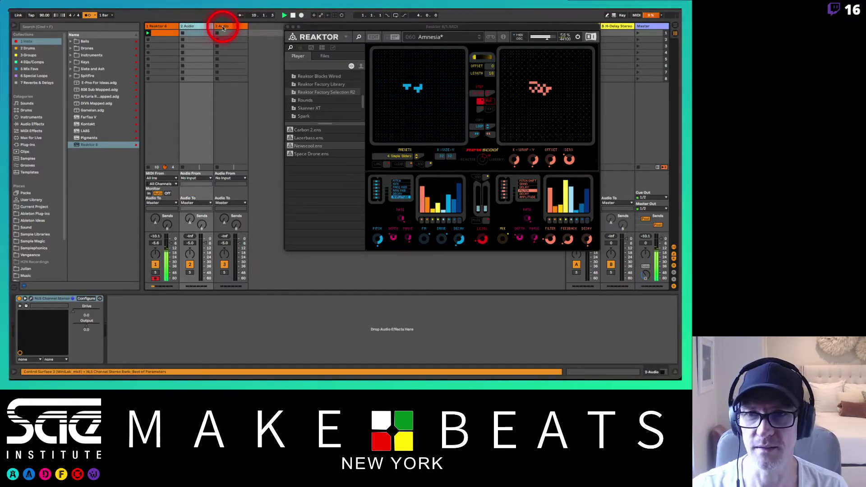
click(224, 27)
key(Delete)
Set the remaining audio track's input to 1-Reaktor 6, Post FX, and name the track Newscool Bnc.
click(166, 27)
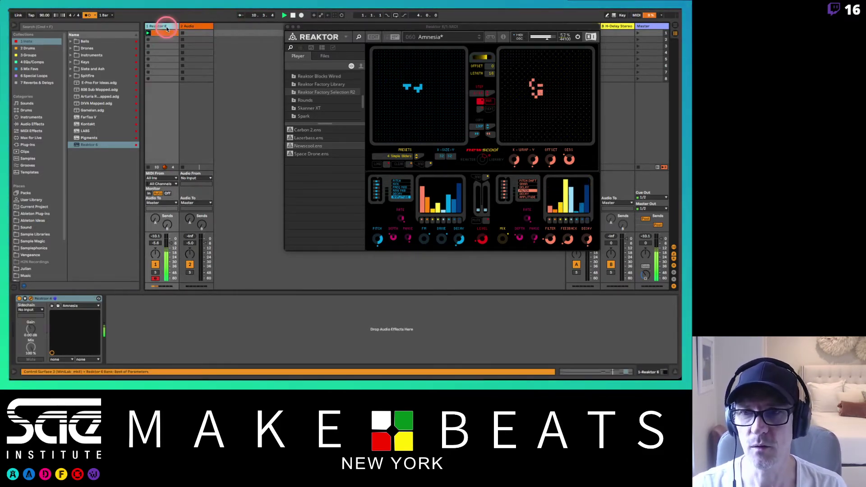
click(191, 27)
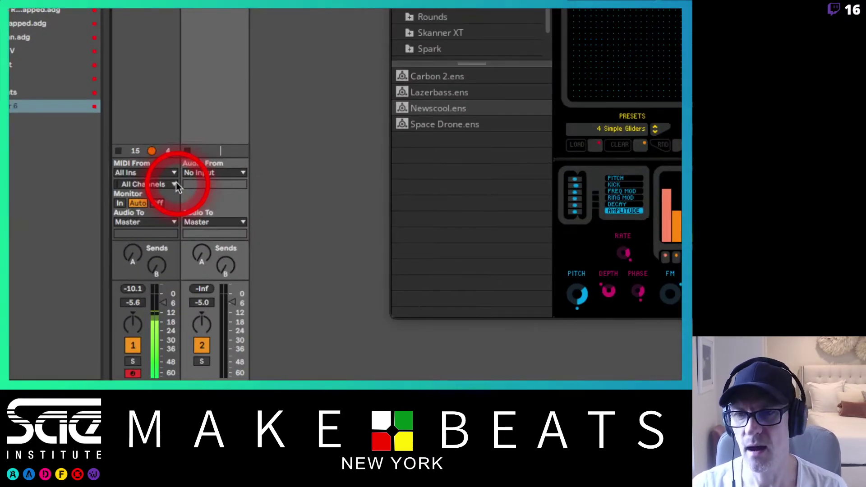
click(190, 179)
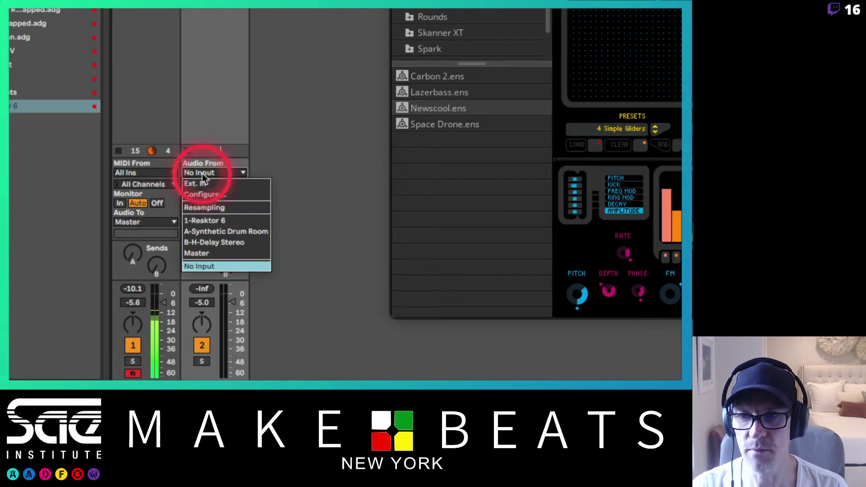
click(199, 221)
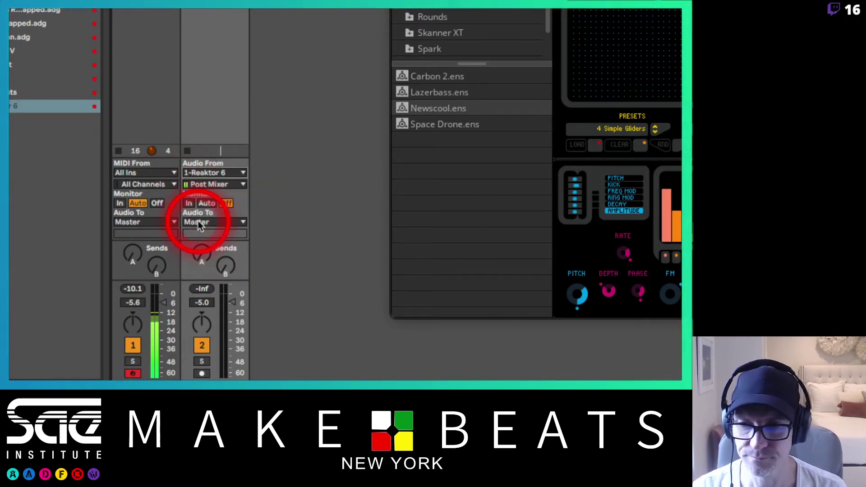
click(209, 184)
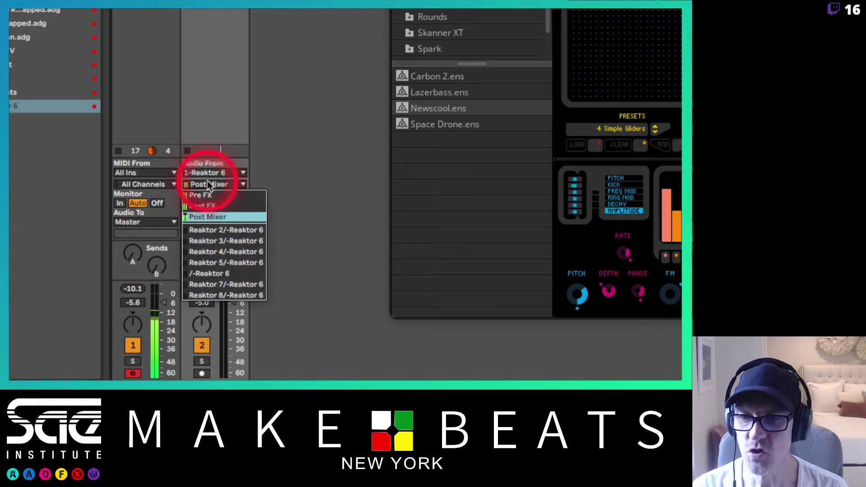
click(215, 206)
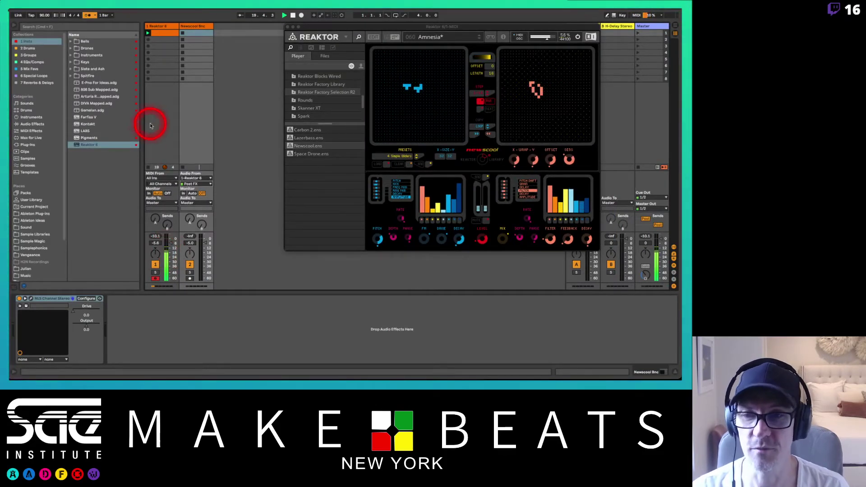
Add the Limiter from the Dynamics audio effects after Reaktor 6 on the Reaktor 6 track.
click(167, 26)
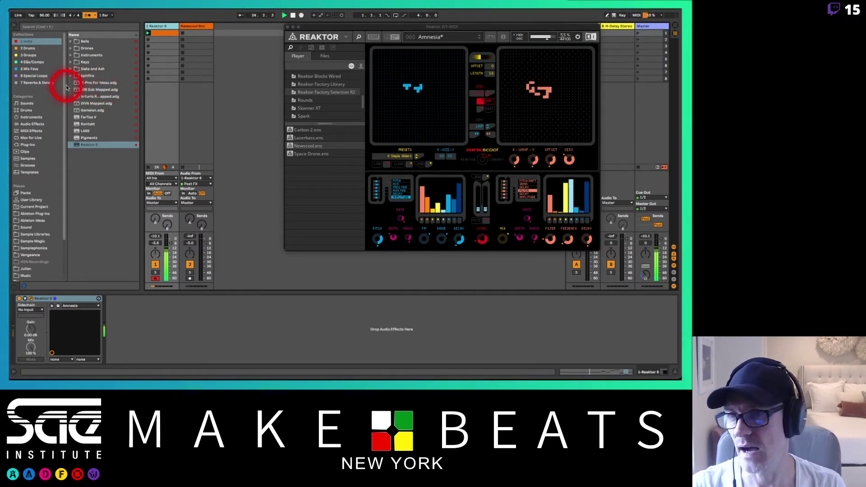
click(32, 119)
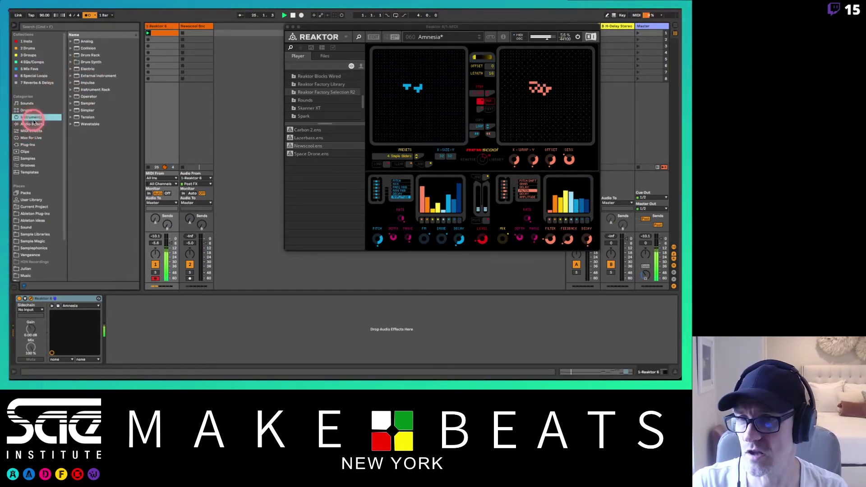
click(39, 130)
click(36, 124)
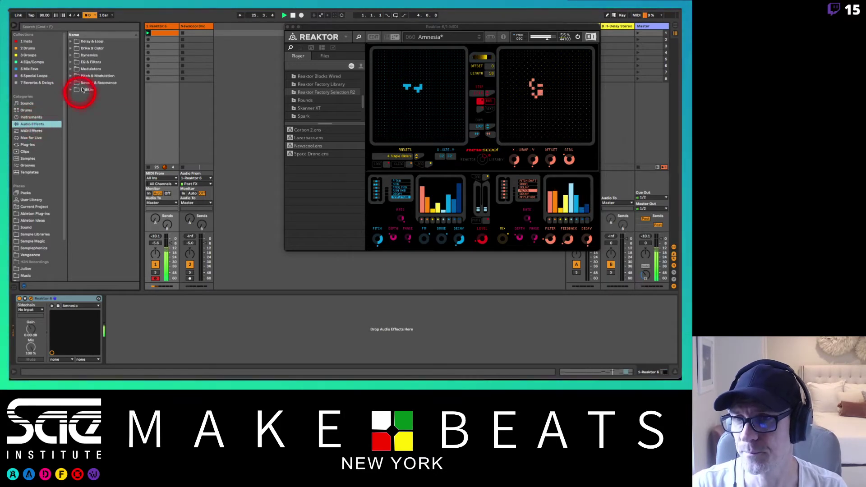
click(71, 55)
drag(84, 82, 123, 324)
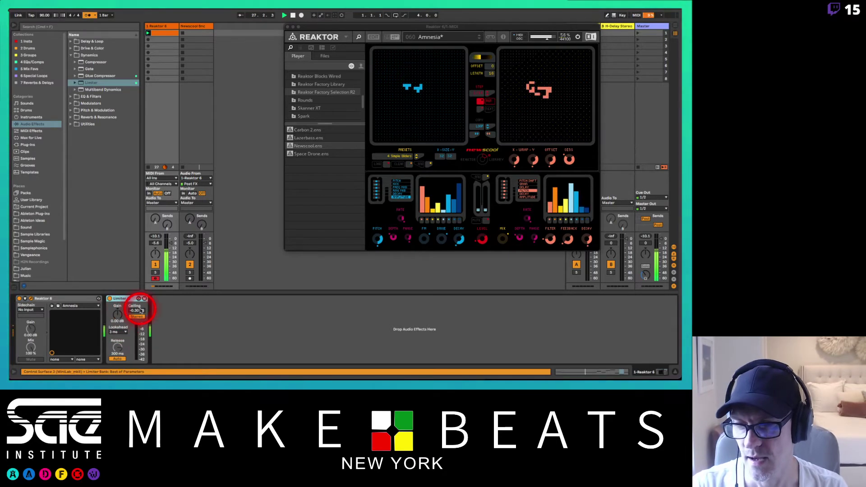
Set the Limiter's ceiling to -5.00 dB and its lookahead to 1.5 ms.
click(141, 311)
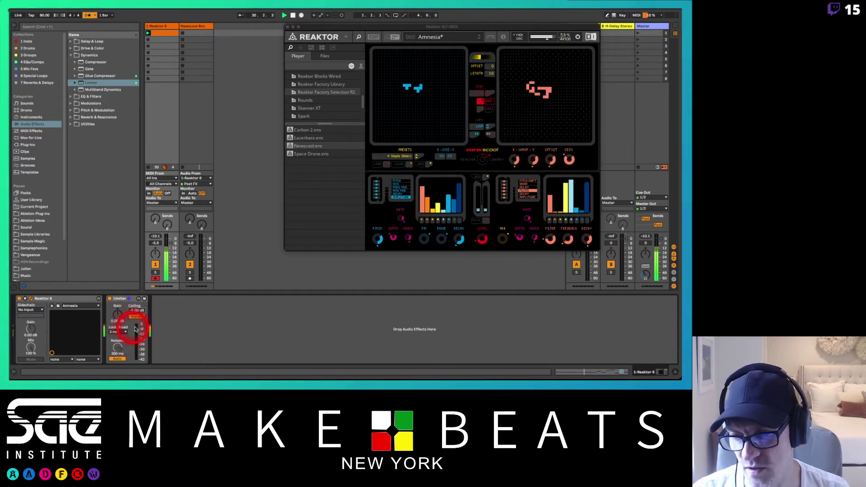
click(121, 332)
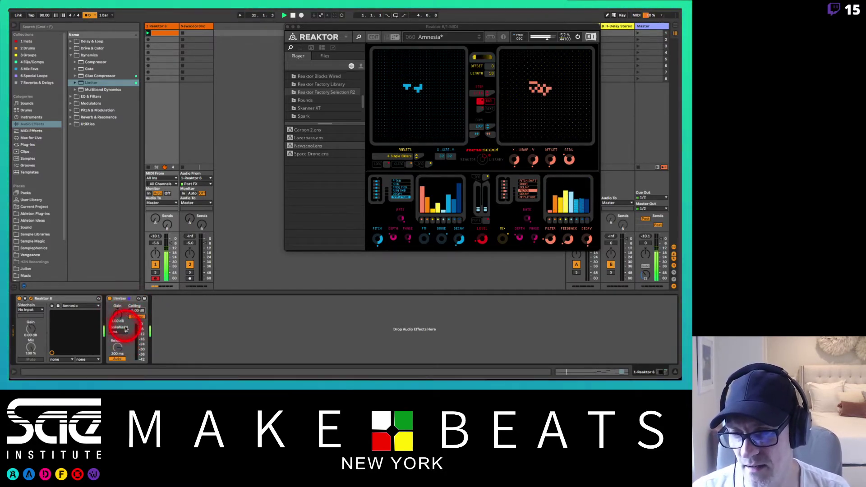
click(122, 338)
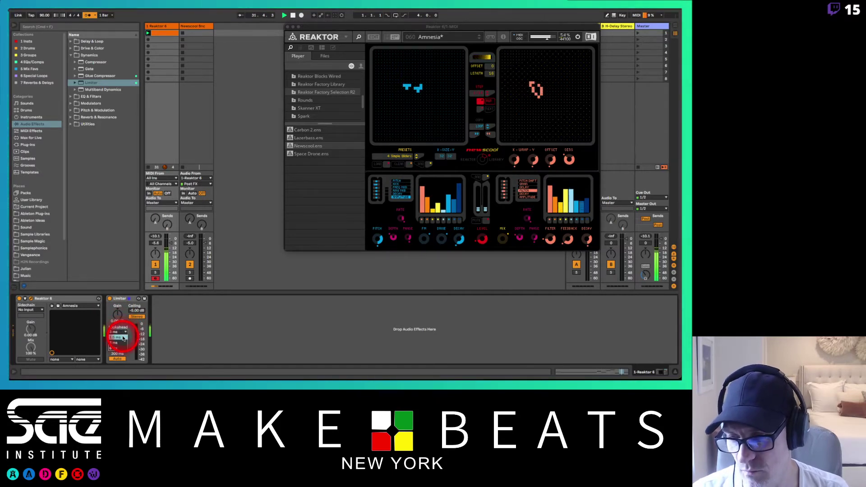
click(130, 317)
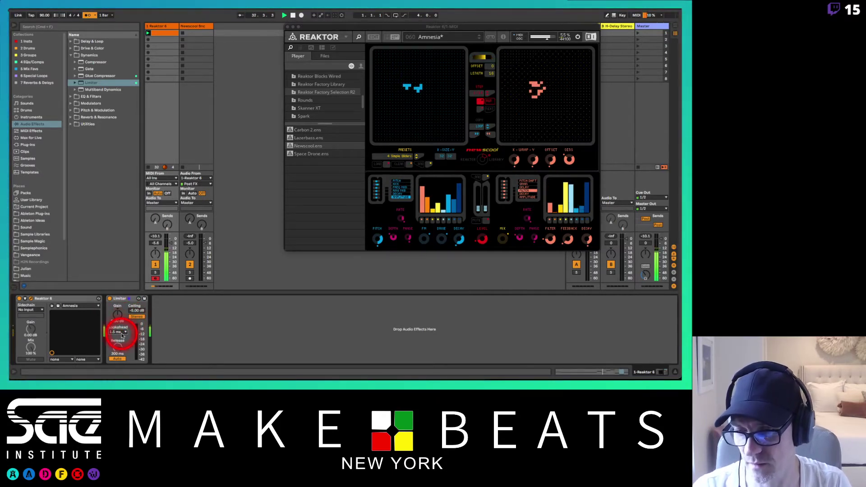
click(120, 332)
click(127, 326)
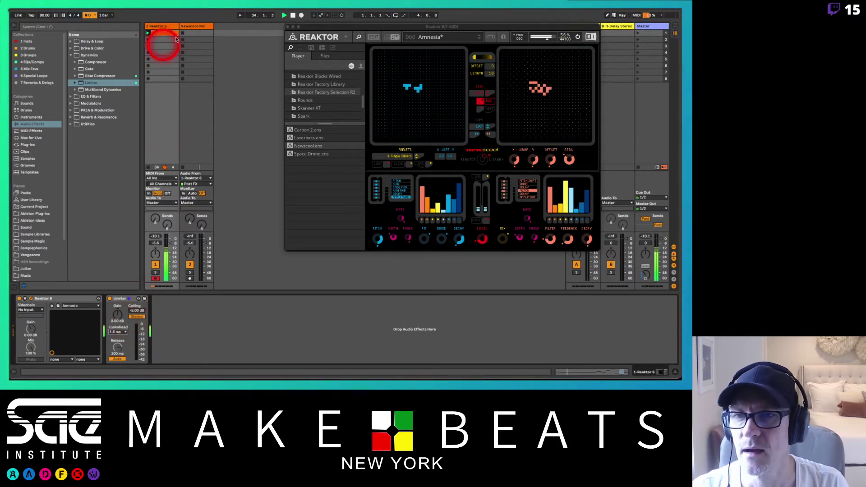
Arm the Newscool Bnc track and start recording Newscool's output into its first clip slot.
click(190, 26)
click(190, 278)
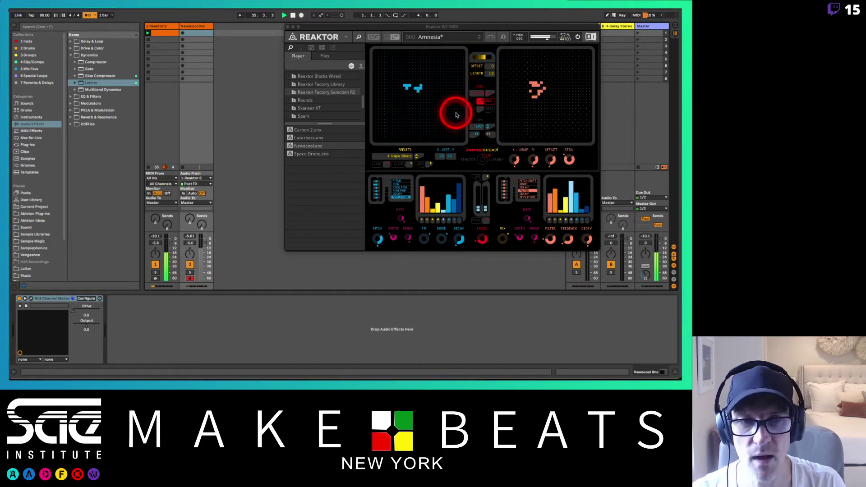
click(183, 34)
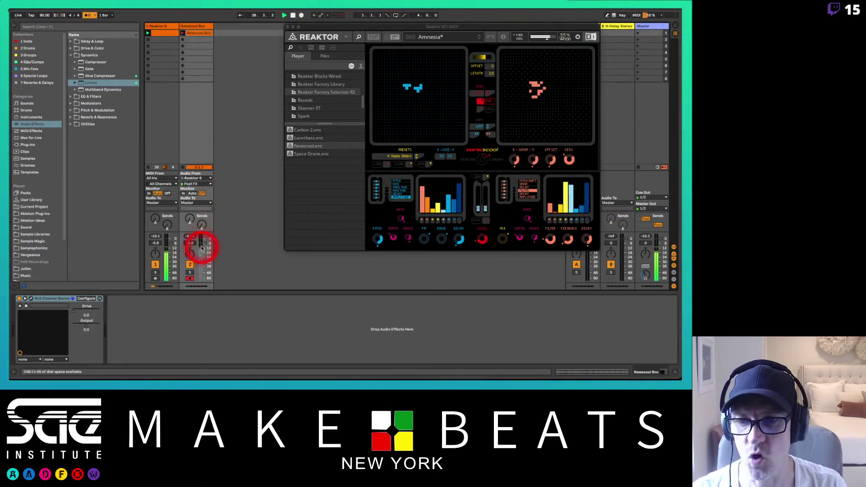
drag(202, 248, 203, 242)
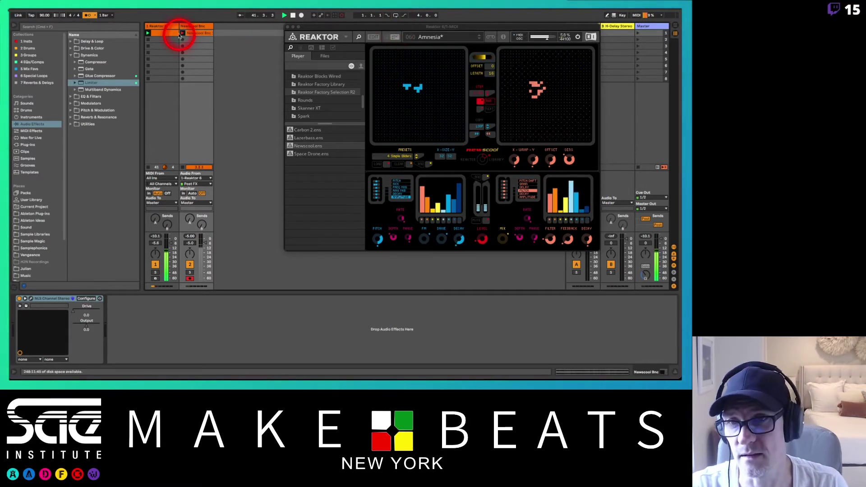
Reposition the Reaktor window and show the start of the embedded 001 Newscool snapshot bank.
click(165, 25)
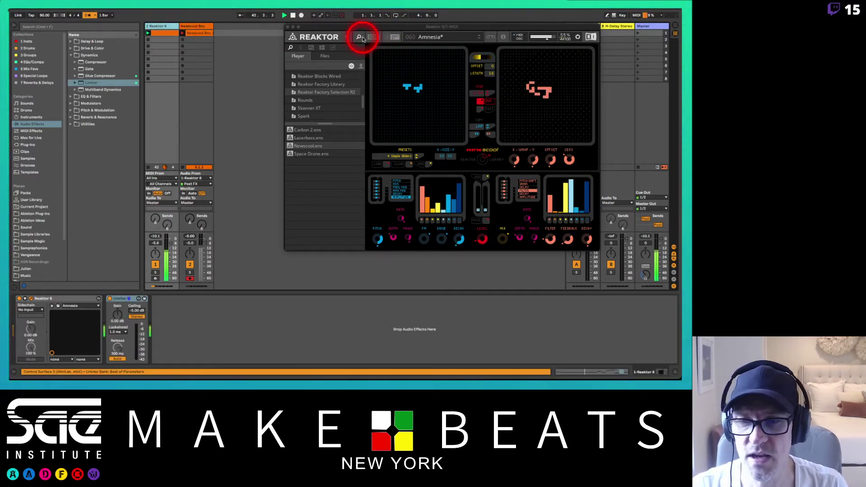
drag(383, 26, 324, 43)
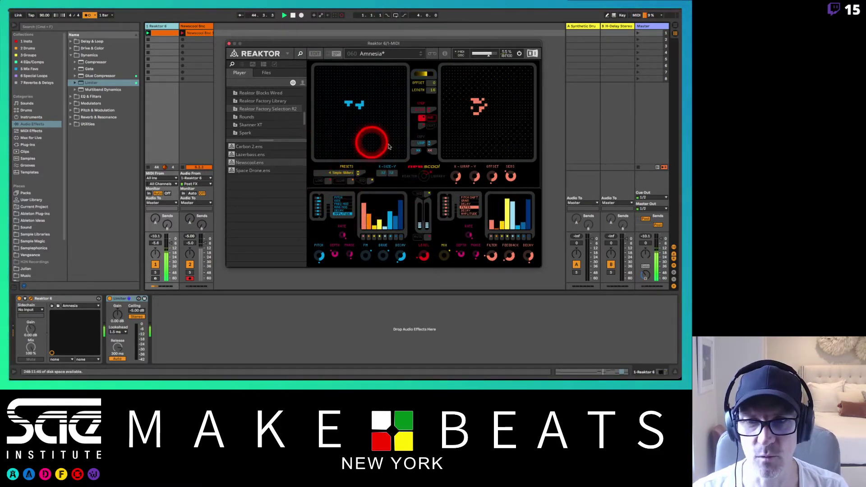
click(242, 66)
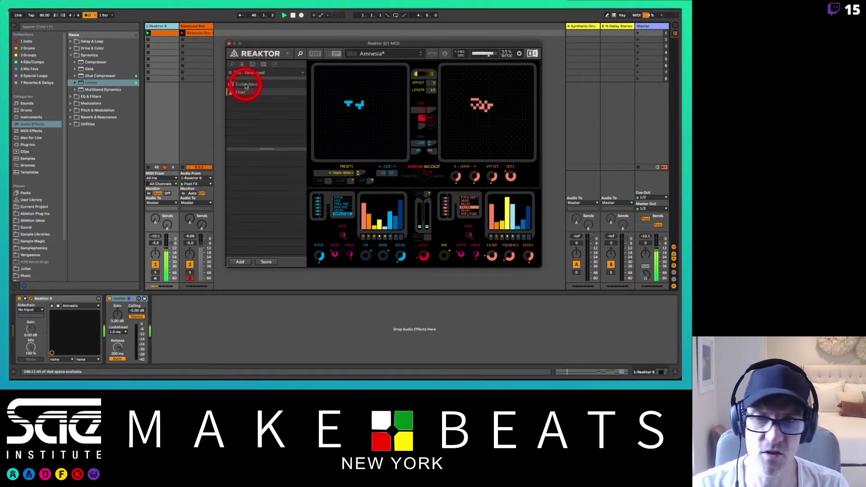
click(241, 85)
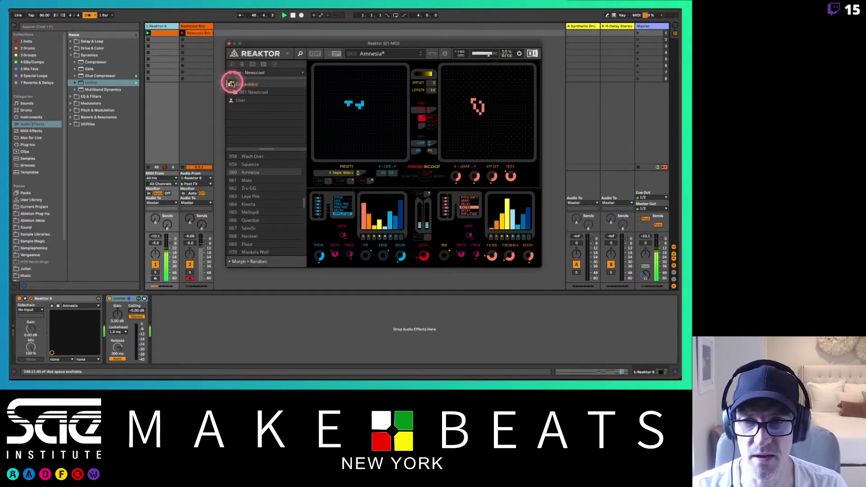
click(243, 92)
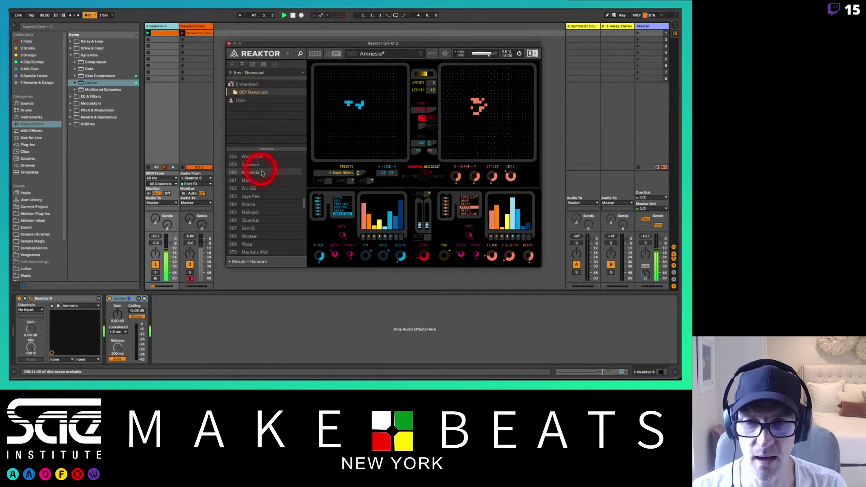
scroll(262, 169, up, 10)
scroll(261, 174, up, 9)
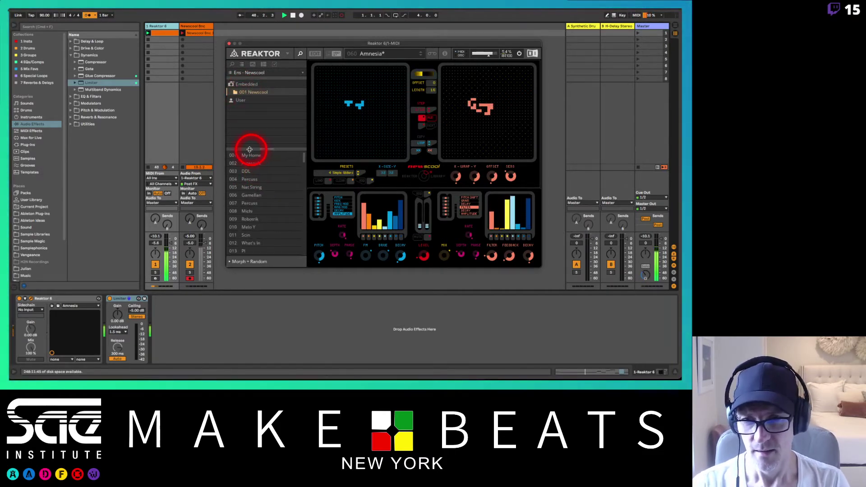
Load the 001 My Home snapshot and lower the Reaktor 6 track's volume to -15.4 dB.
click(246, 156)
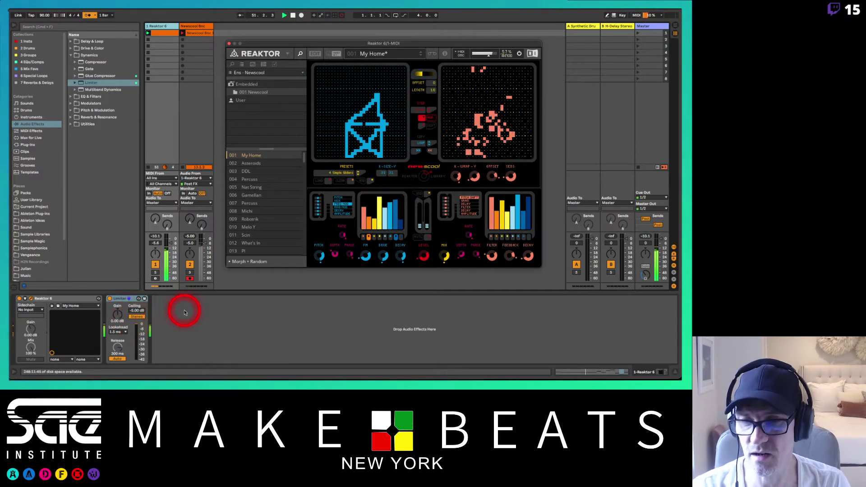
click(169, 244)
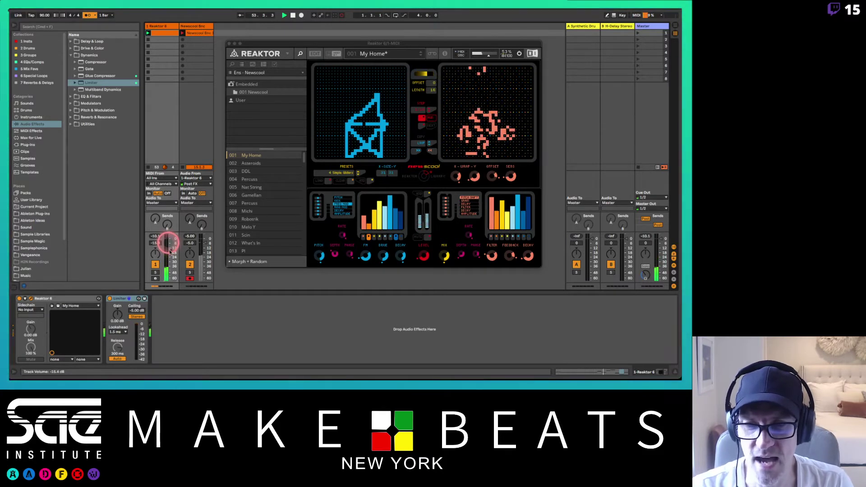
drag(190, 251, 204, 247)
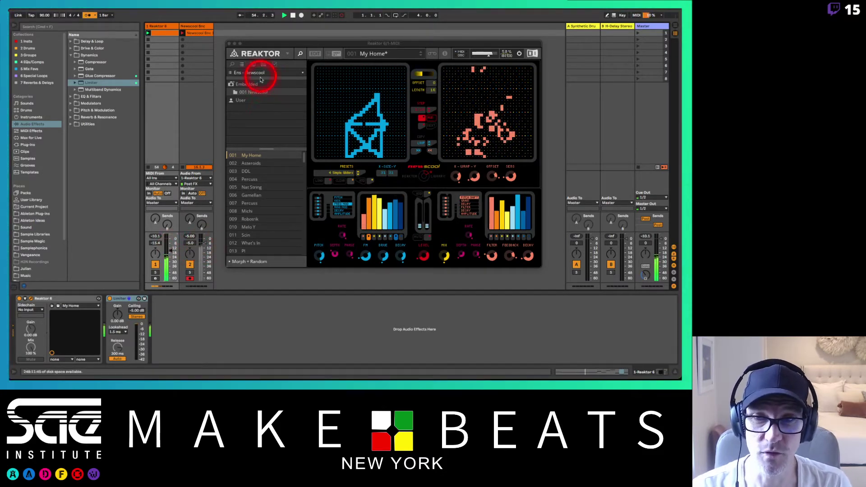
Audition the 002 Asteroids, 003 DDL and 004 Percuss snapshots, raising the Reaktor 6 track's volume to -11.7 dB.
click(251, 164)
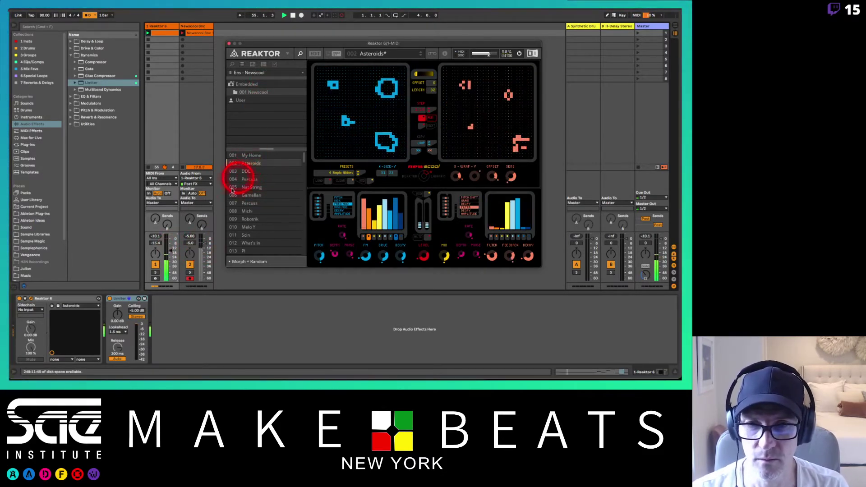
drag(171, 252, 168, 248)
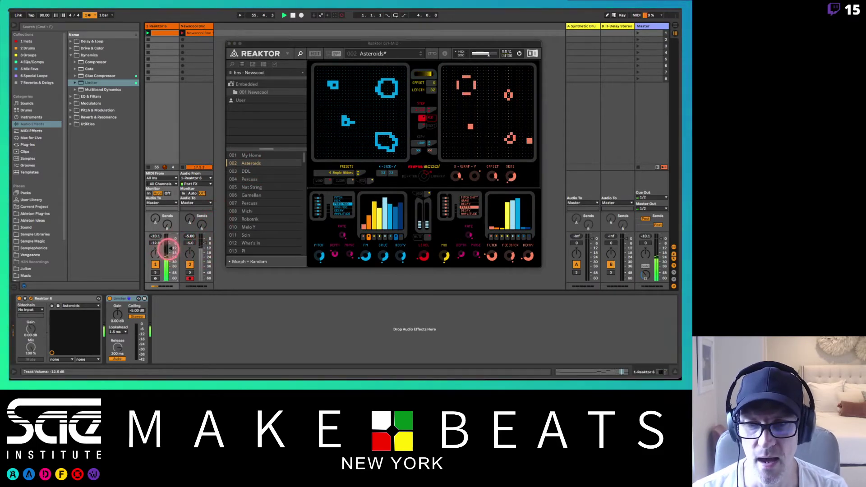
click(256, 175)
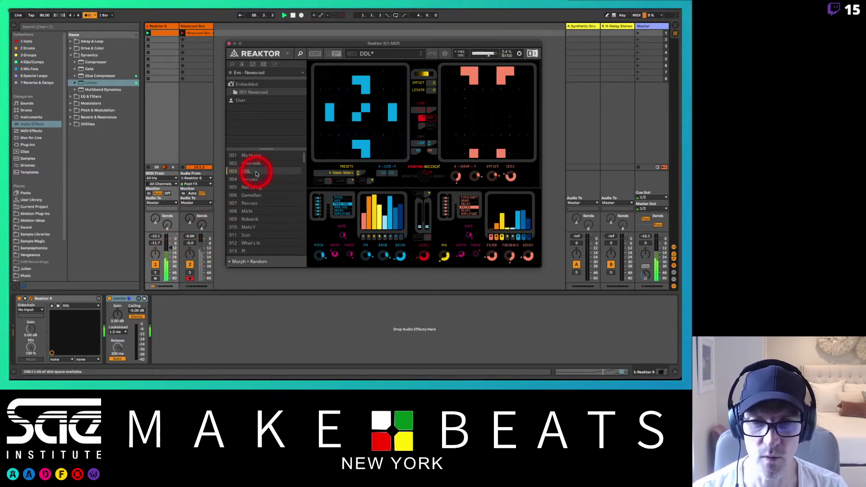
key(Down)
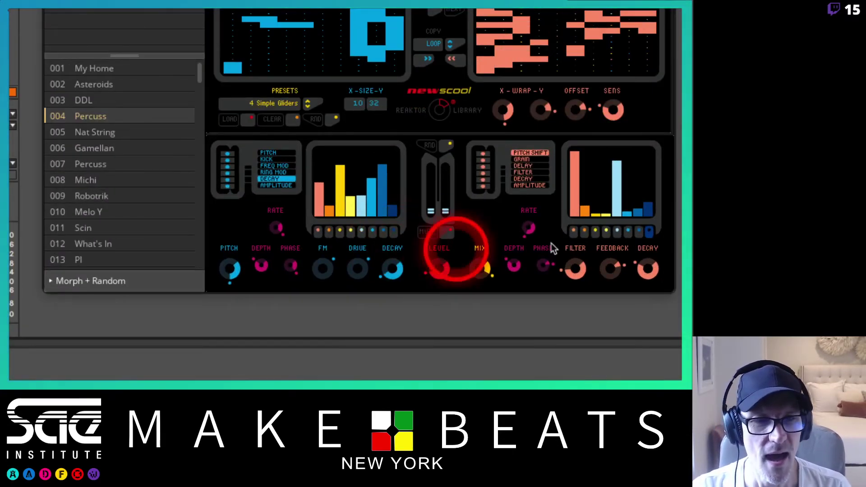
Switch on the toggles under the synth's Decay graph and the effect's Pitch Shift graph, except the first of each.
mouse_move(638, 232)
mouse_down()
mouse_move(429, 228)
mouse_move(340, 236)
mouse_up()
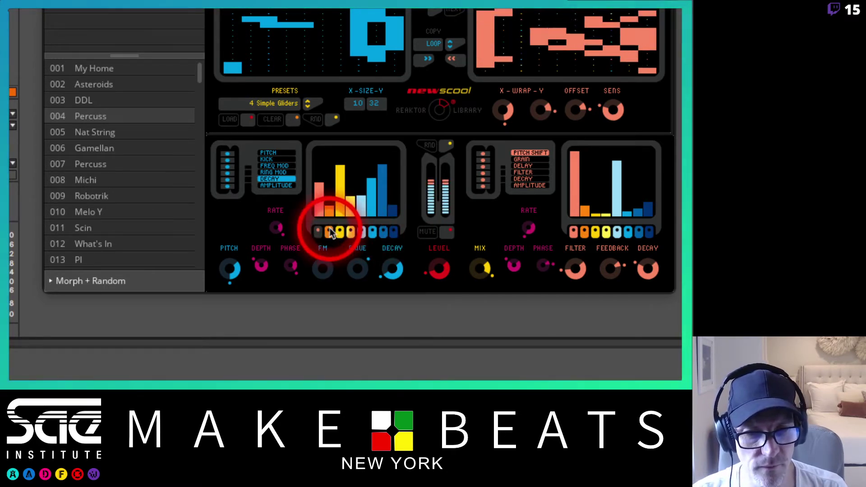
click(619, 232)
click(573, 232)
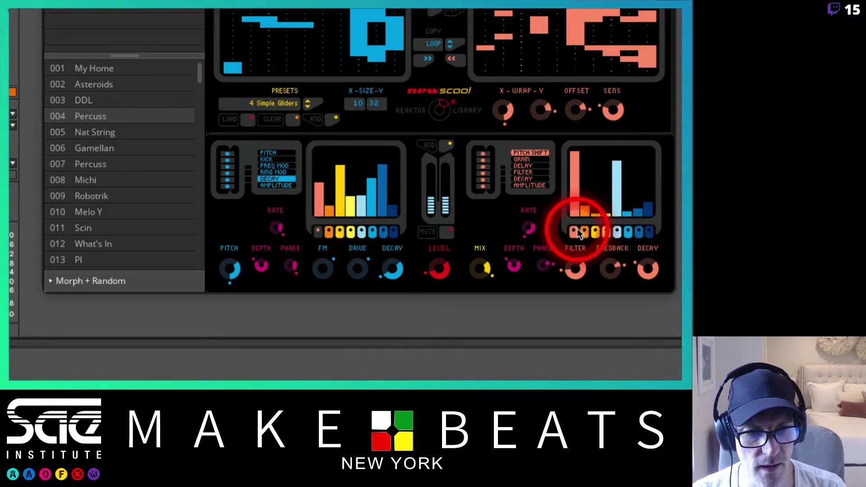
click(571, 231)
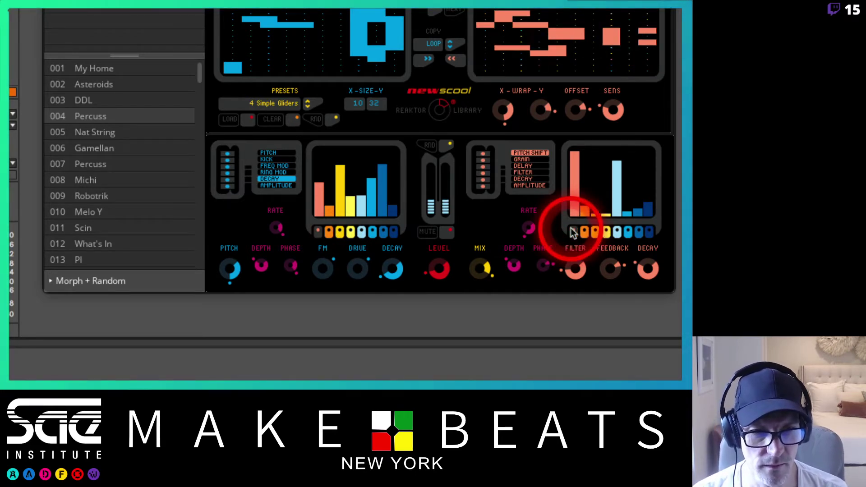
click(529, 161)
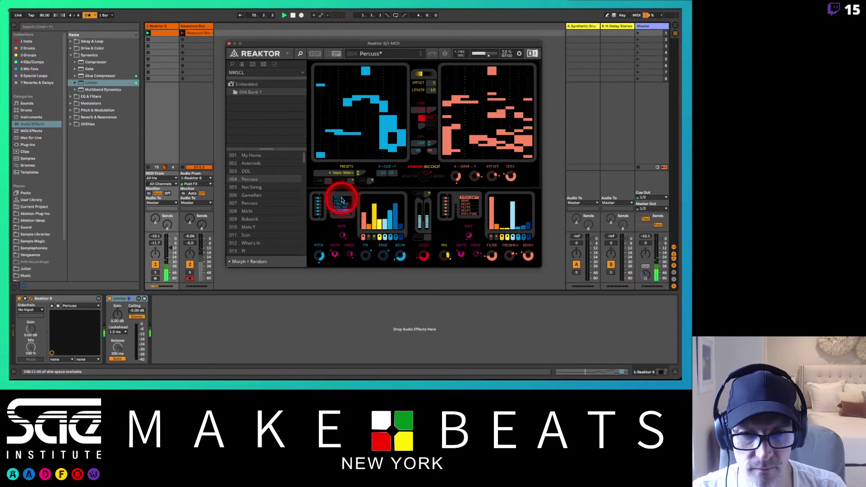
Examine the synth's Kick, Ring Mod, Decay and Amplitude bar graphs in Newscool.
click(340, 199)
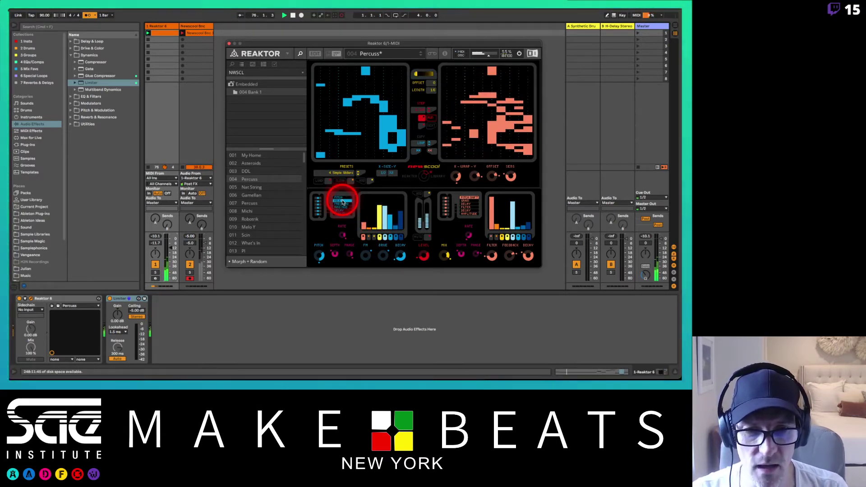
click(345, 207)
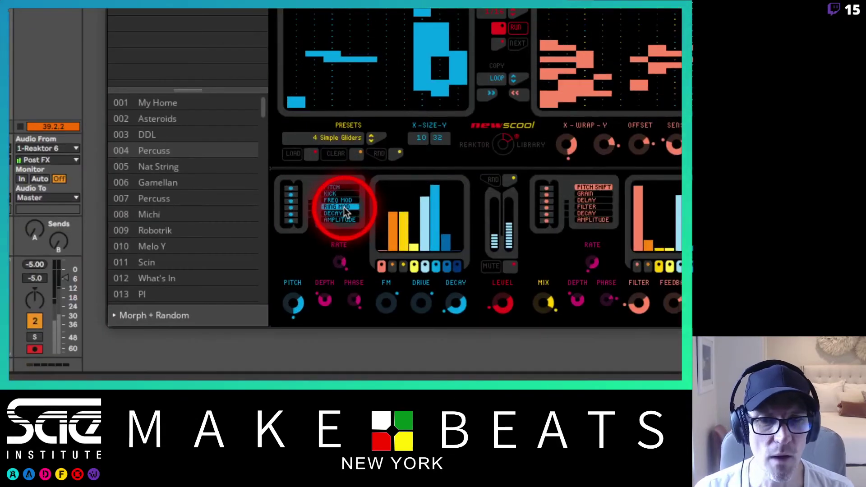
click(344, 214)
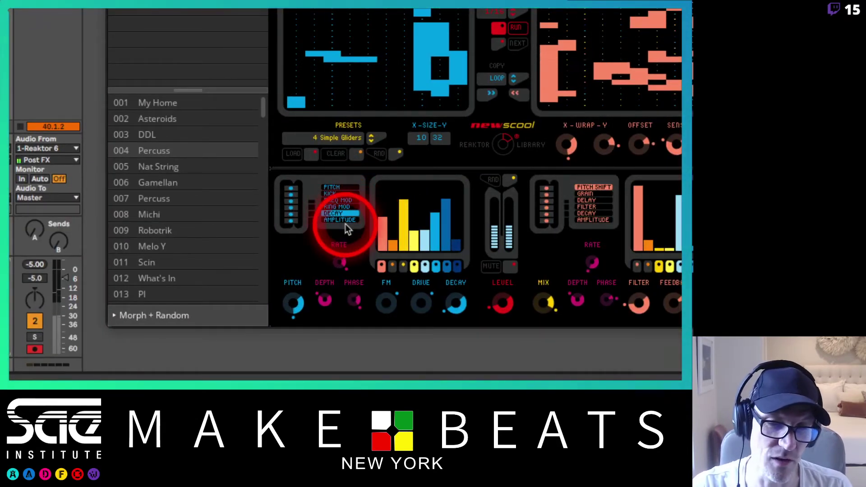
click(343, 219)
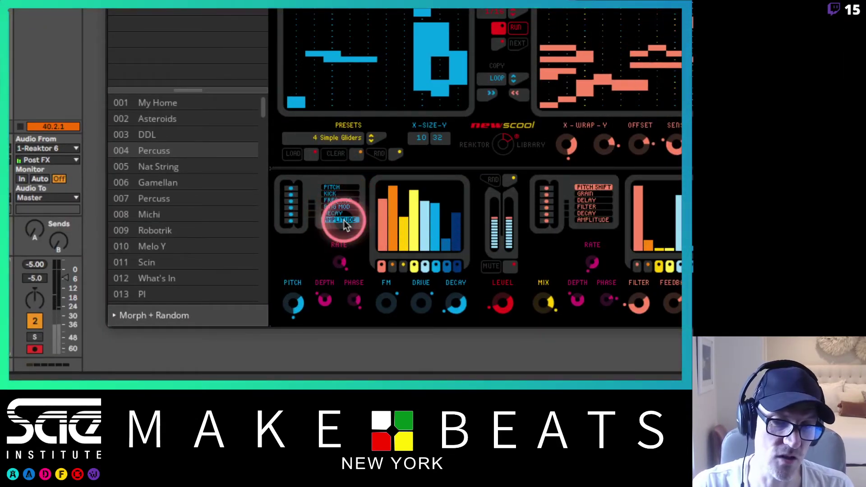
click(345, 194)
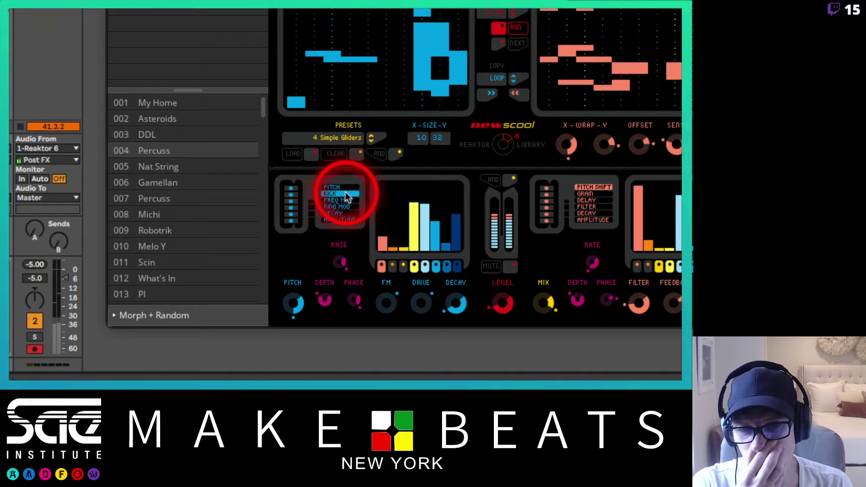
click(344, 207)
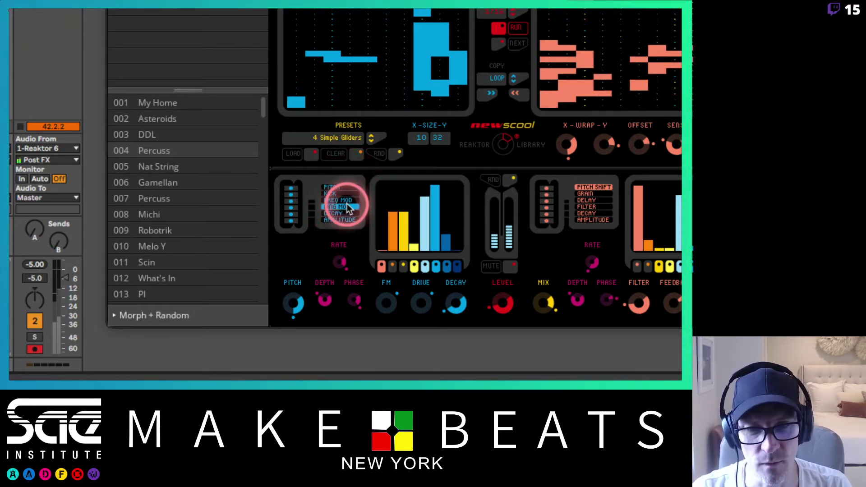
Examine the effect's Delay, Amplitude and Grain graphs, and the synth's Pitch and Kick graphs.
click(588, 189)
click(589, 206)
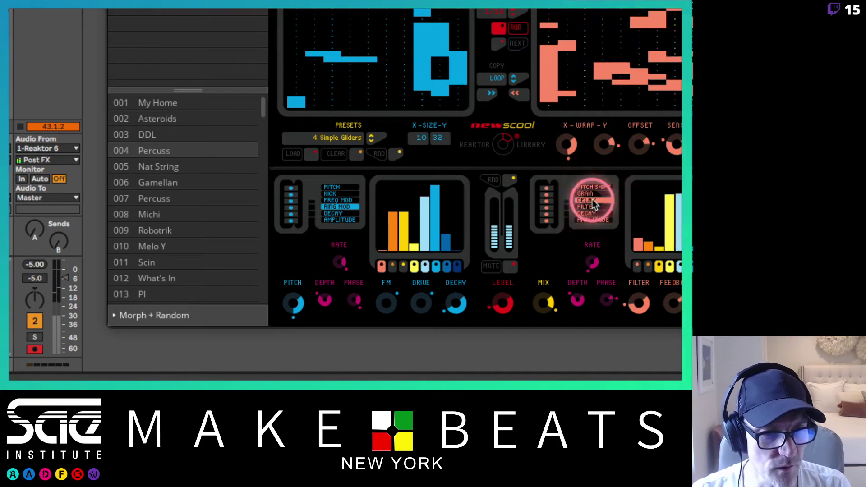
click(593, 219)
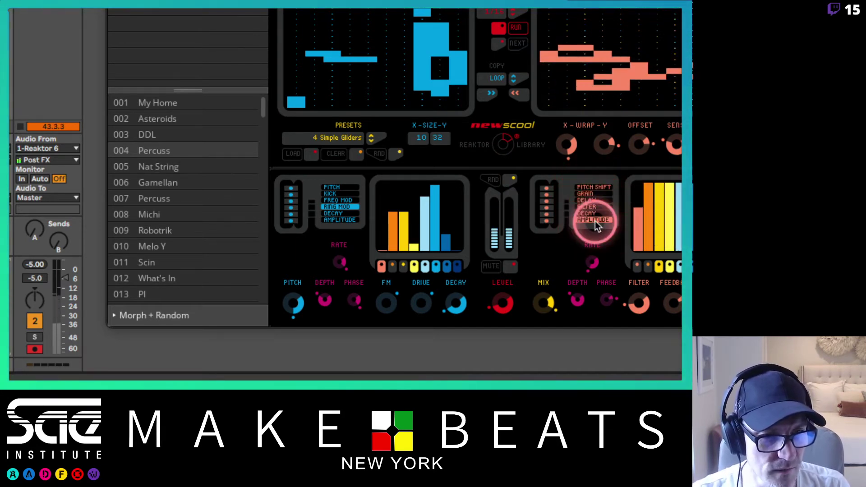
click(593, 188)
click(593, 194)
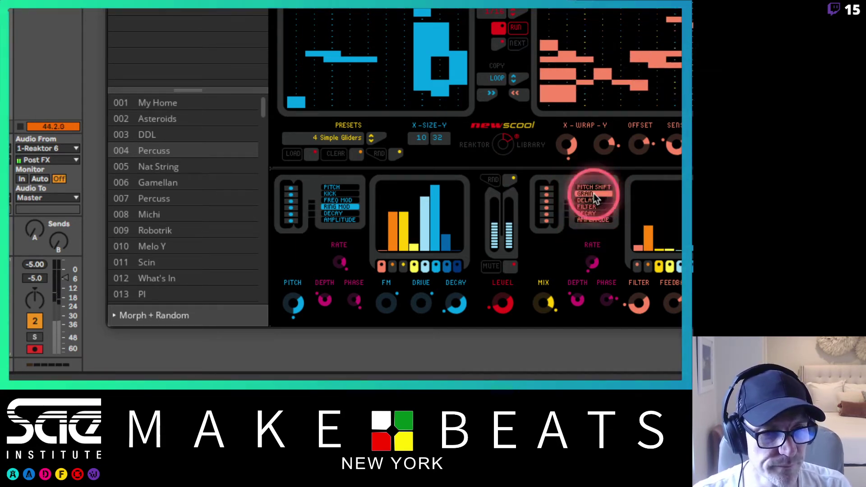
click(341, 188)
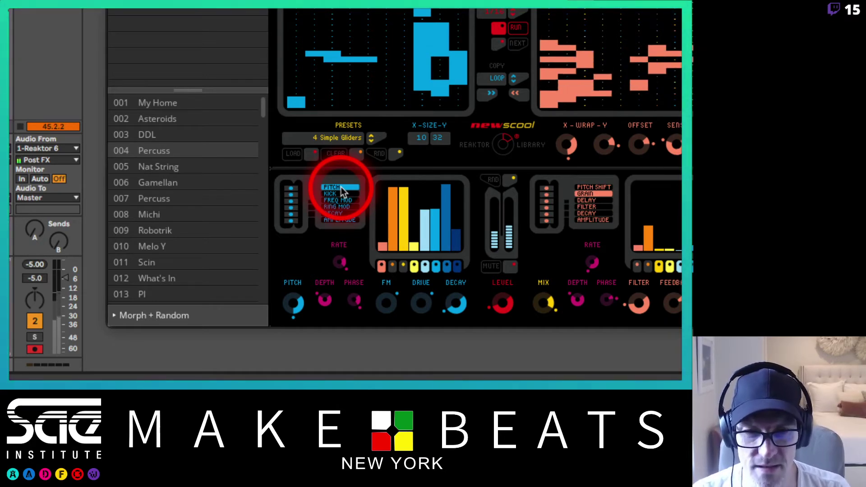
click(339, 193)
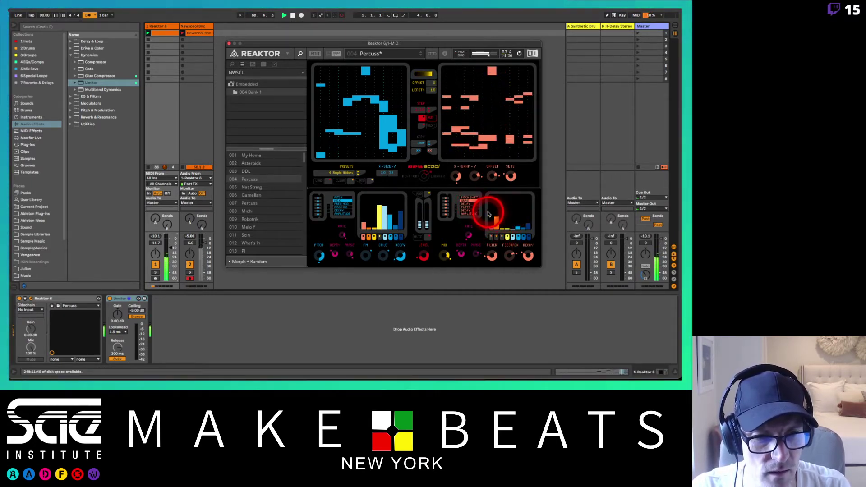
Raise the first few bars of the effect's Grain graph.
drag(492, 208, 504, 200)
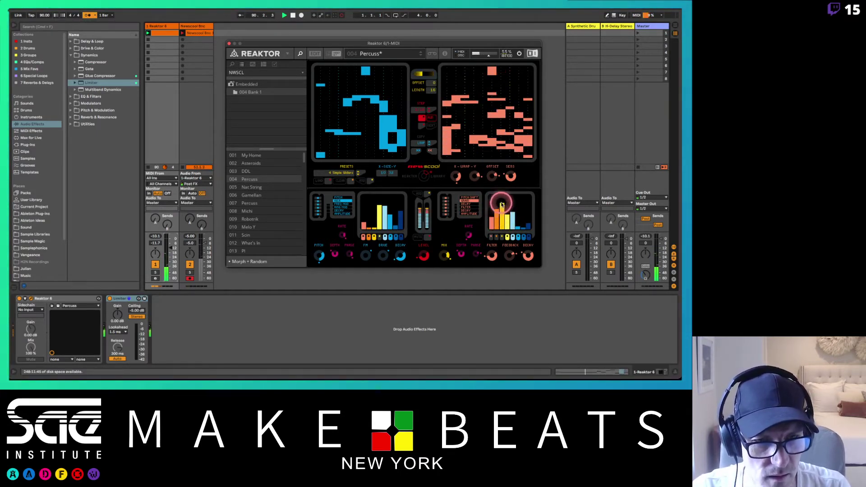
drag(502, 204, 497, 199)
click(465, 203)
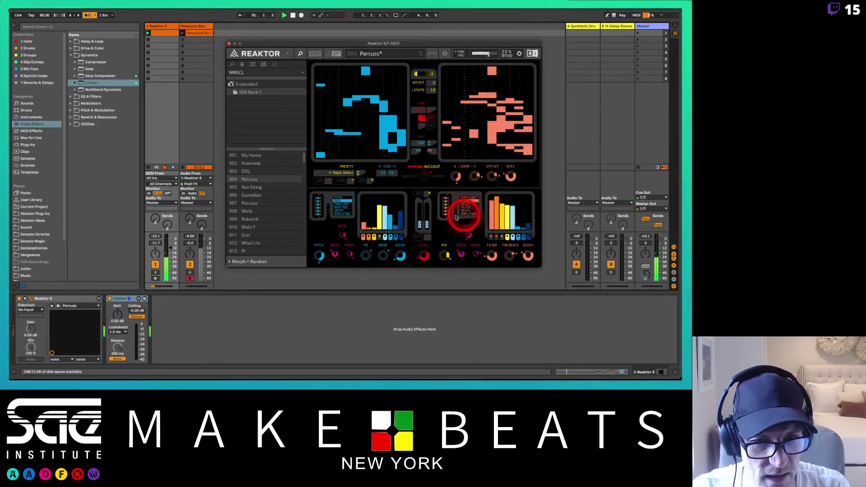
Raise the lower bars of the effect's Filter graph and switch off the toggles beneath it.
click(466, 208)
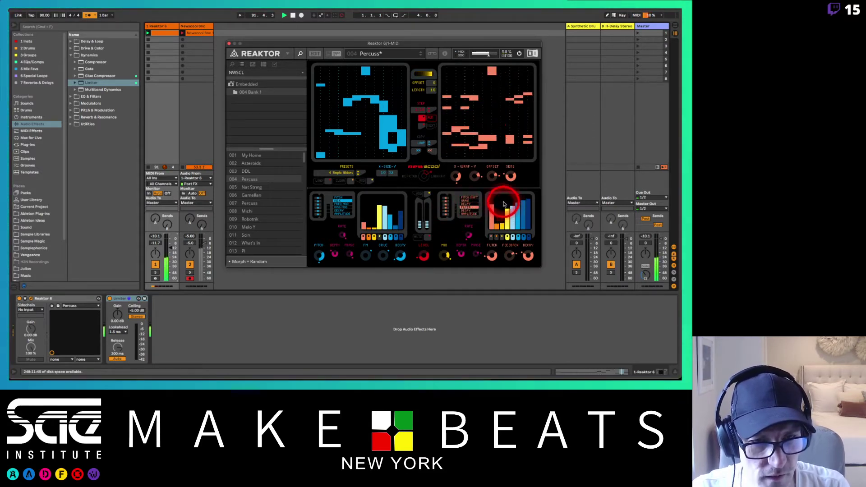
mouse_move(504, 204)
mouse_down()
mouse_move(501, 198)
mouse_move(515, 239)
mouse_up()
click(520, 238)
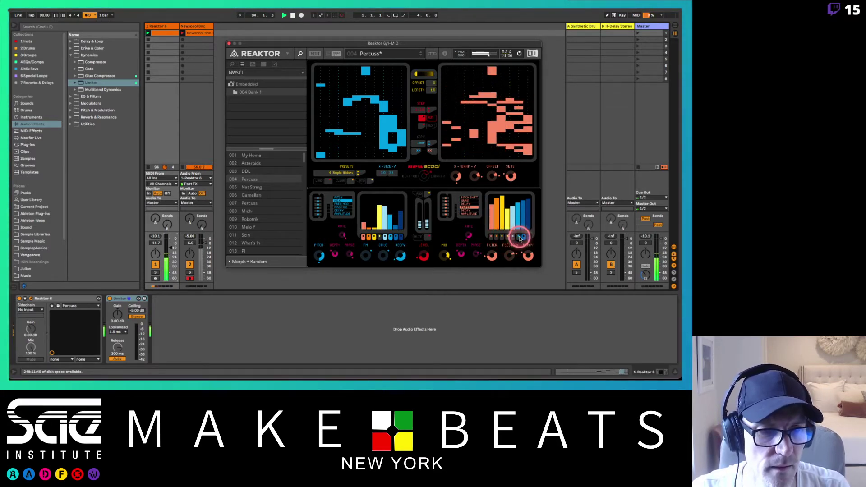
click(526, 237)
click(524, 238)
click(527, 237)
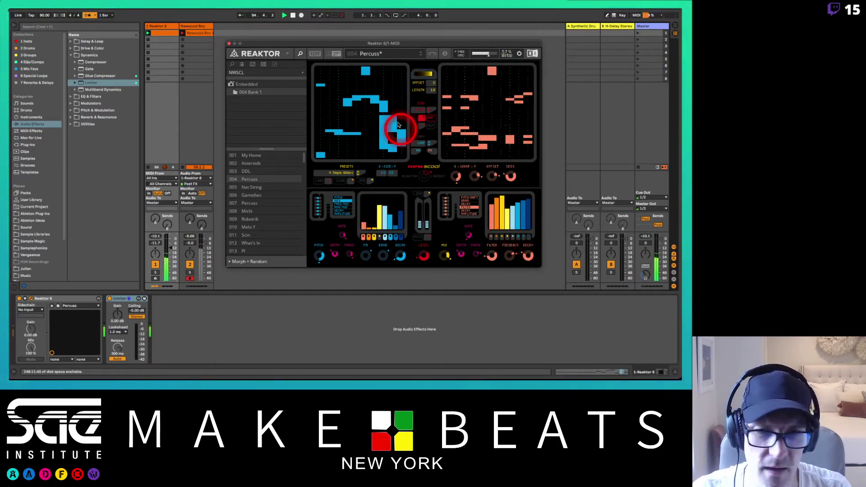
Draw a new cell pattern in the blue grid and reshape the synth's Kick bars.
mouse_move(336, 139)
mouse_down()
mouse_move(393, 131)
mouse_move(323, 71)
mouse_move(360, 68)
mouse_move(319, 85)
mouse_move(347, 104)
mouse_move(371, 96)
mouse_move(396, 137)
mouse_move(381, 139)
mouse_move(392, 145)
mouse_move(400, 134)
mouse_move(325, 134)
mouse_move(321, 155)
mouse_move(328, 106)
mouse_move(358, 112)
mouse_move(315, 135)
mouse_move(380, 89)
mouse_move(360, 77)
mouse_move(396, 70)
mouse_move(333, 74)
mouse_move(325, 77)
mouse_move(372, 101)
mouse_move(381, 141)
mouse_move(404, 137)
mouse_move(396, 139)
mouse_up()
drag(382, 216, 381, 205)
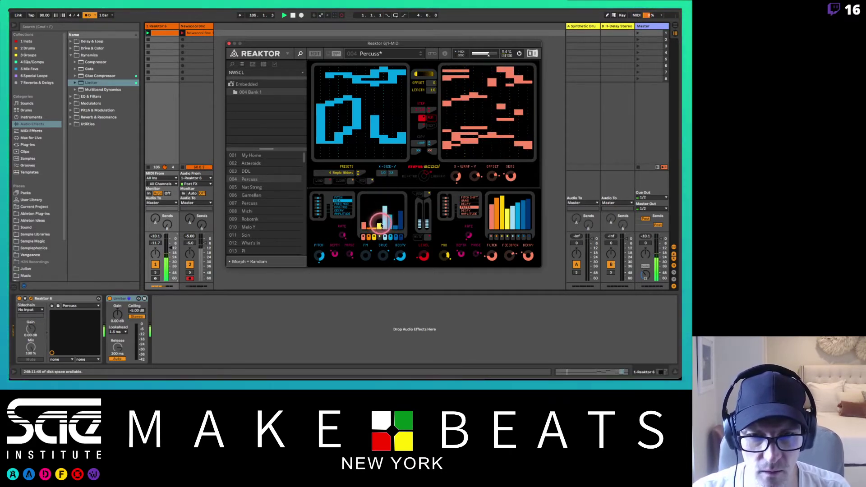
mouse_move(381, 219)
mouse_down()
mouse_move(344, 201)
mouse_move(391, 199)
mouse_up()
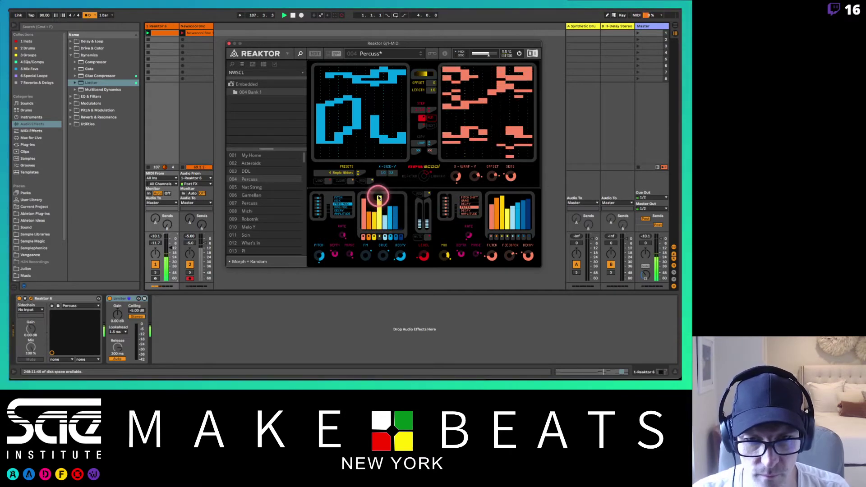
Reshape the bars of the synth's Freq Mod, Ring Mod, Decay and Amplitude graphs.
mouse_move(378, 198)
mouse_down()
mouse_move(346, 203)
mouse_move(359, 208)
mouse_up()
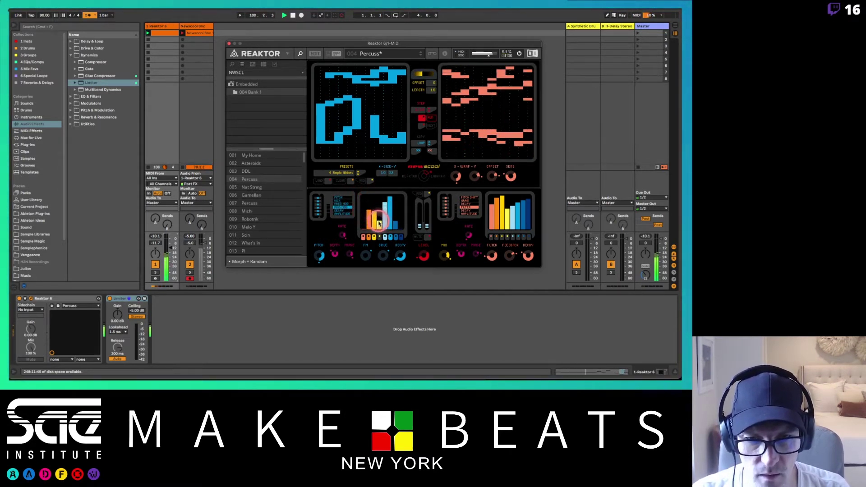
mouse_move(379, 199)
mouse_down()
mouse_move(340, 207)
mouse_move(384, 212)
mouse_up()
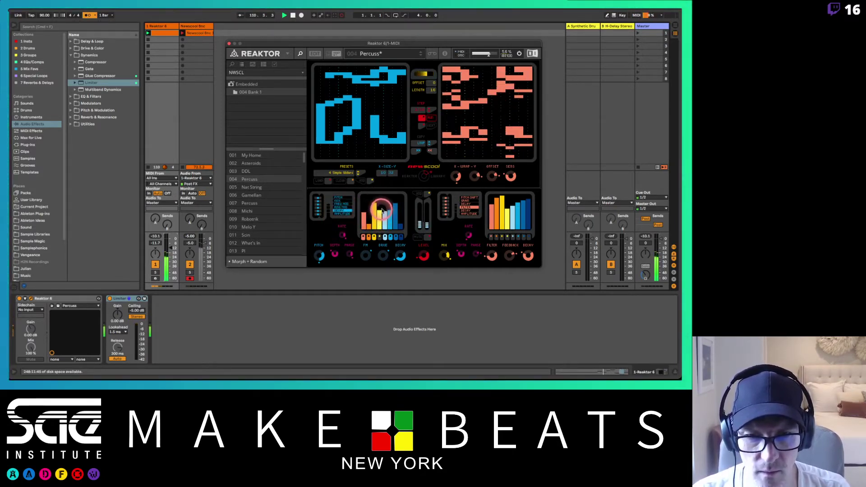
mouse_move(379, 206)
mouse_down()
mouse_move(347, 209)
mouse_move(368, 214)
mouse_up()
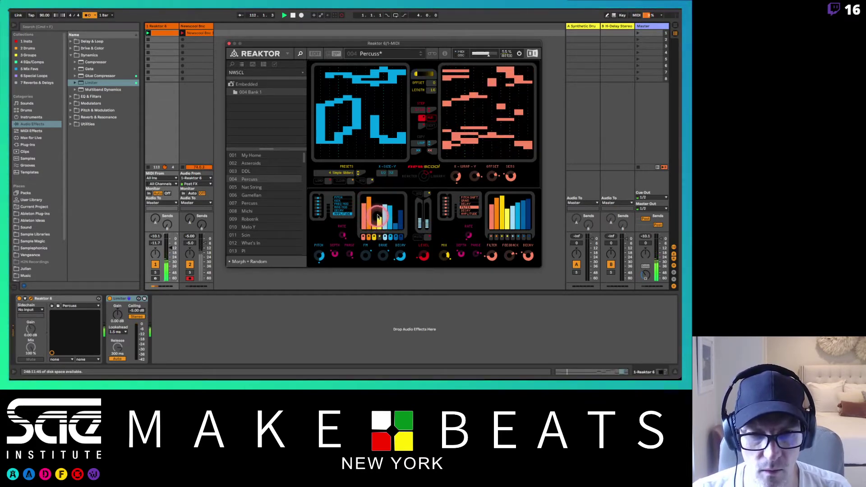
mouse_move(379, 201)
mouse_down()
mouse_move(408, 214)
mouse_move(395, 233)
mouse_up()
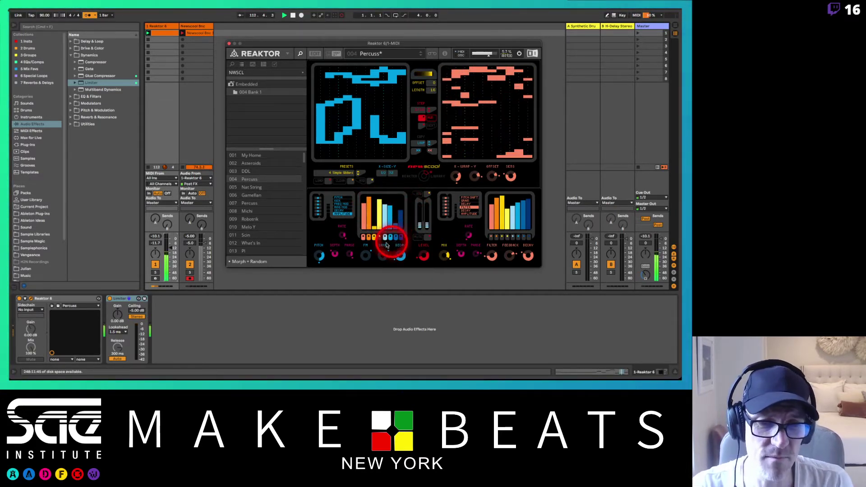
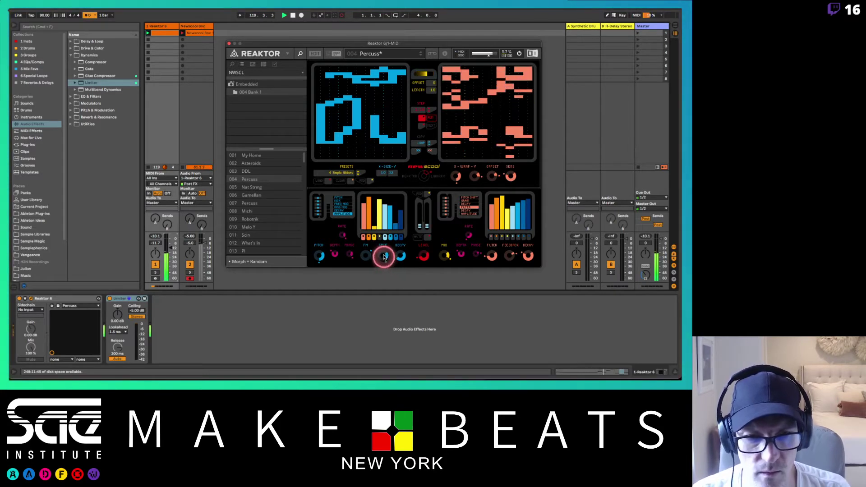
Lower all bars of the effect's Grain graph to near zero and adjust the synth's Drive amount.
click(472, 201)
mouse_move(494, 223)
mouse_down()
mouse_move(524, 232)
mouse_move(400, 266)
mouse_up()
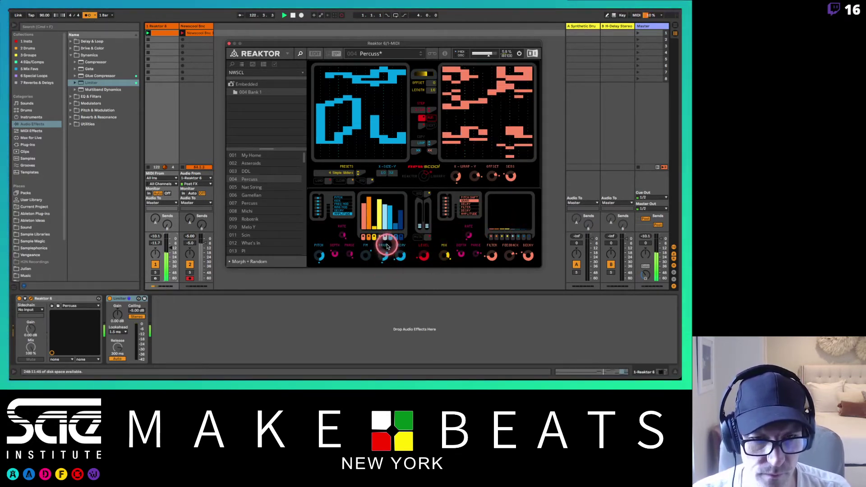
drag(382, 255, 387, 264)
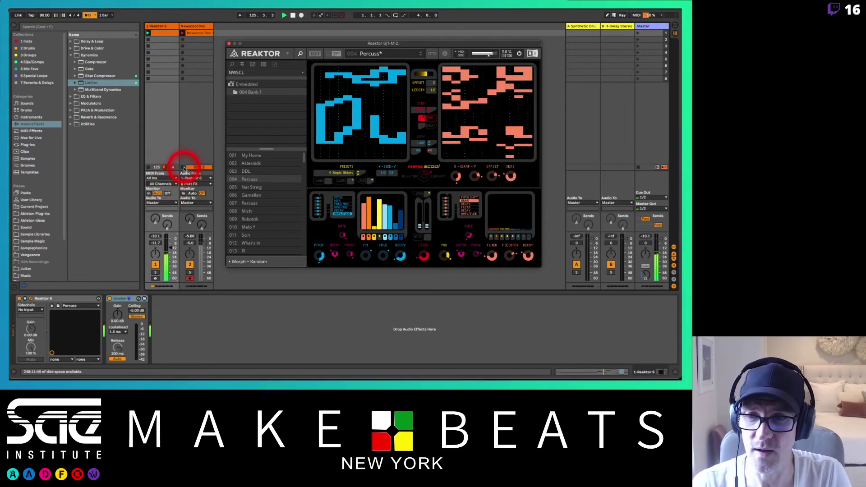
Stop the Newscool Bnc recording and playback, and delete the clip in the Reaktor 6 track's first slot.
click(184, 167)
key(space)
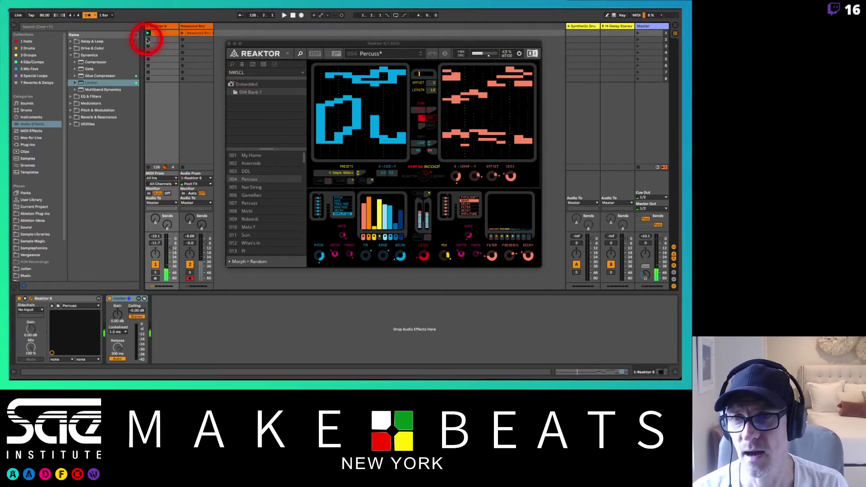
key(Delete)
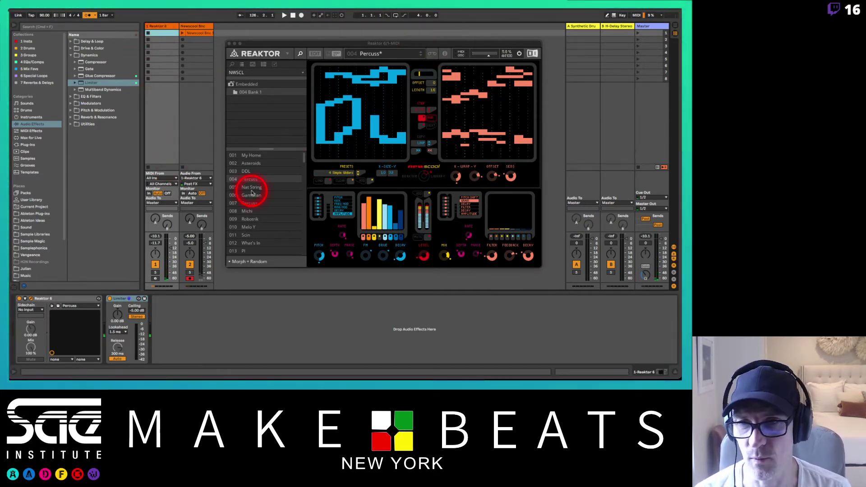
Mute the Reaktor 6 track and show the full waveform of the recorded Newscool Bnc clip, with the Reaktor window moved aside.
click(155, 264)
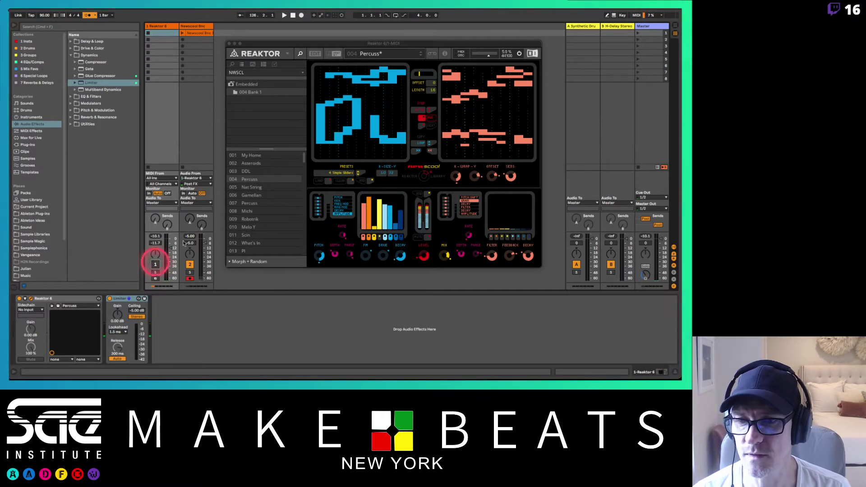
click(190, 33)
click(363, 178)
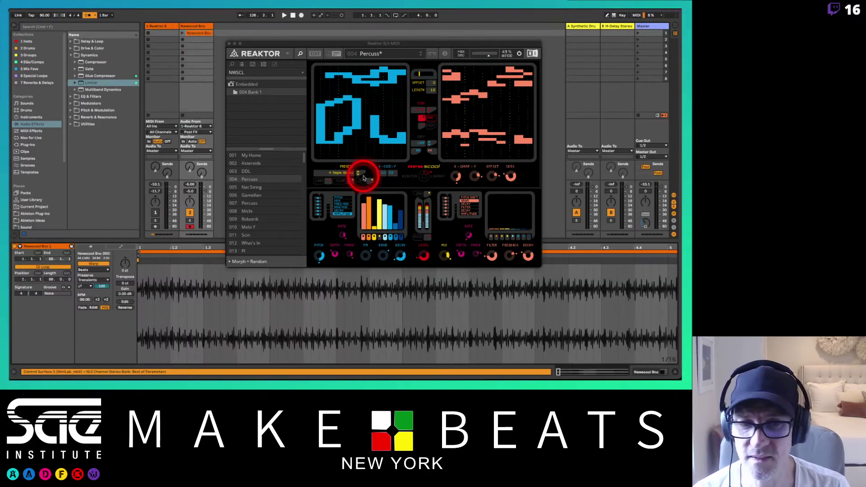
mouse_move(284, 43)
mouse_down()
mouse_move(50, 26)
mouse_move(95, 1)
mouse_up()
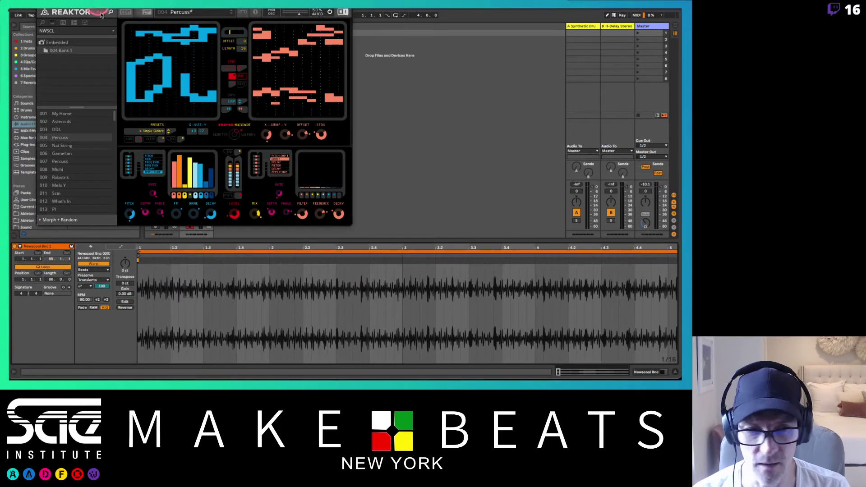
click(364, 245)
double_click(365, 247)
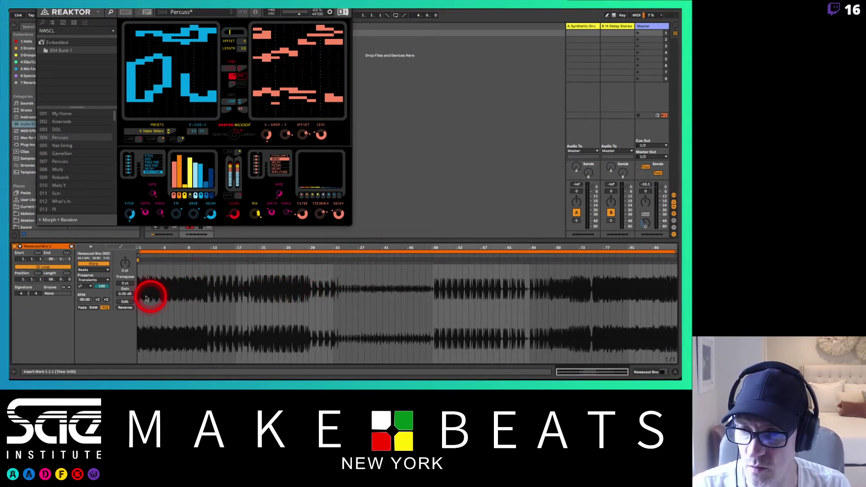
Set the Newscool Bnc clip's loop length to one bar and shift the loop with its start marker to bar 34.
click(46, 280)
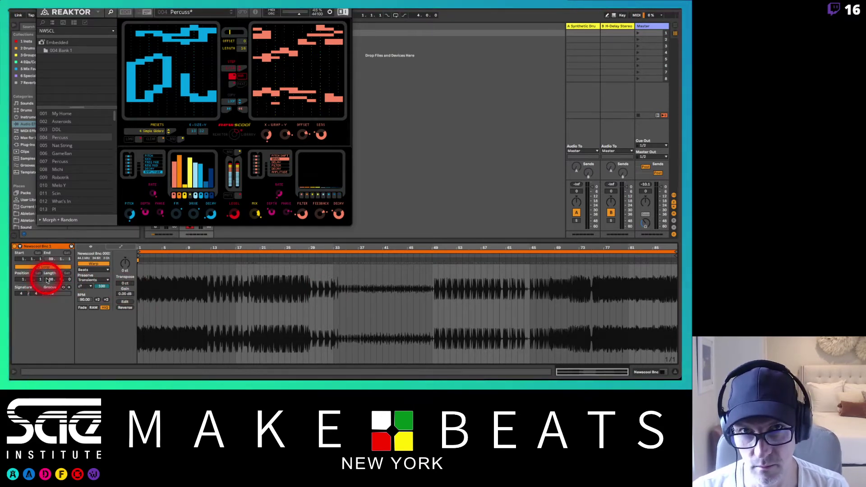
key(Return)
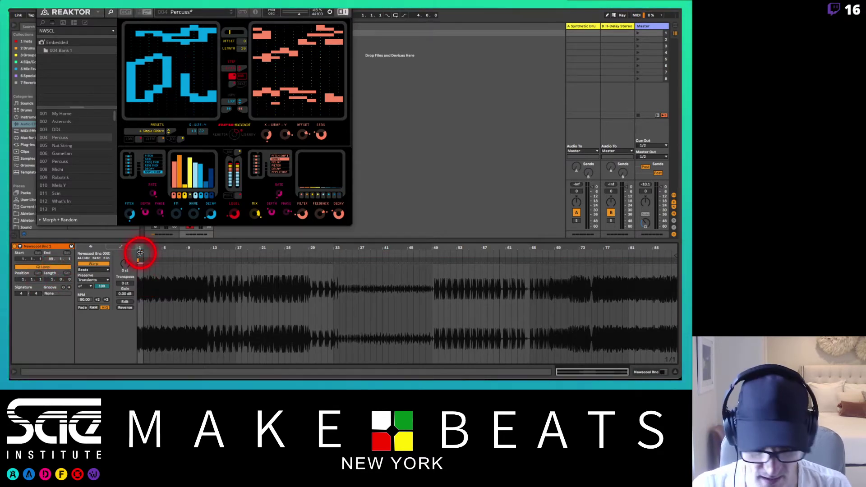
key(Up)
key(Up)
key(Up)
key(Up)
key(Up)
key(Up)
key(Up)
key(Up)
key(Up)
key(Up)
key(Up)
key(Up)
key(Up)
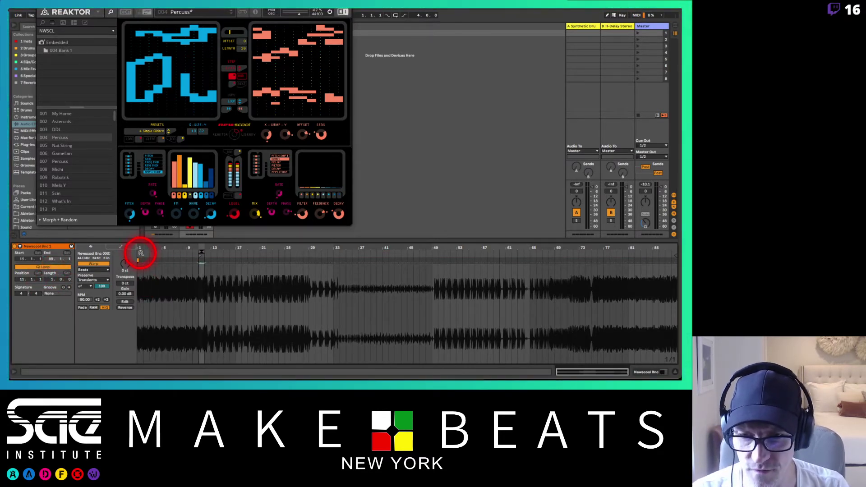
key(Up)
key(Up)
key(Up)
key(Up)
key(Up)
key(Up)
key(Up)
key(Up)
key(Up)
key(Up)
key(Up)
key(Up)
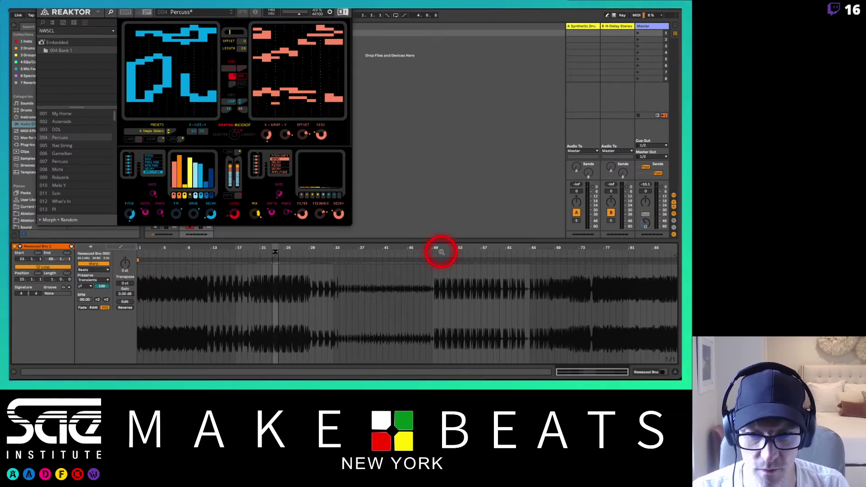
key(Up)
key(Up)
key(Up)
key(Up)
key(Up)
key(Up)
key(Up)
key(Up)
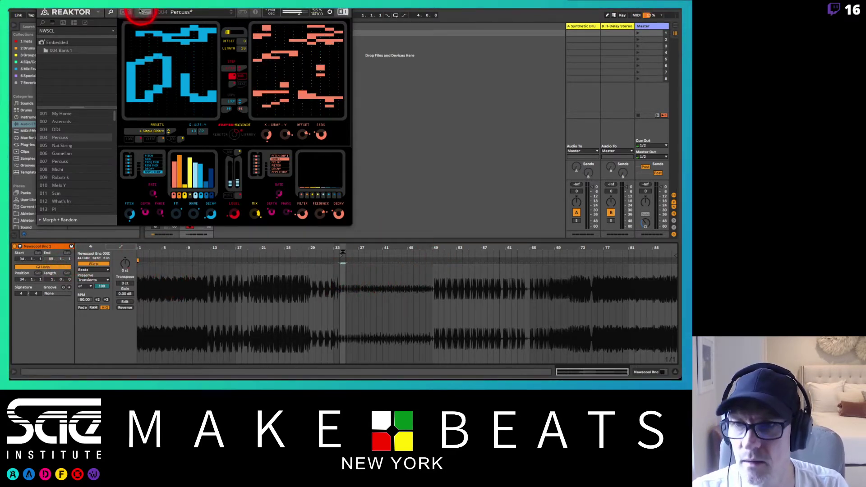
Launch the Newscool Bnc clip with the Reaktor window moved off its slot, and set its loop length to two bars.
drag(137, 6, 349, 24)
click(183, 33)
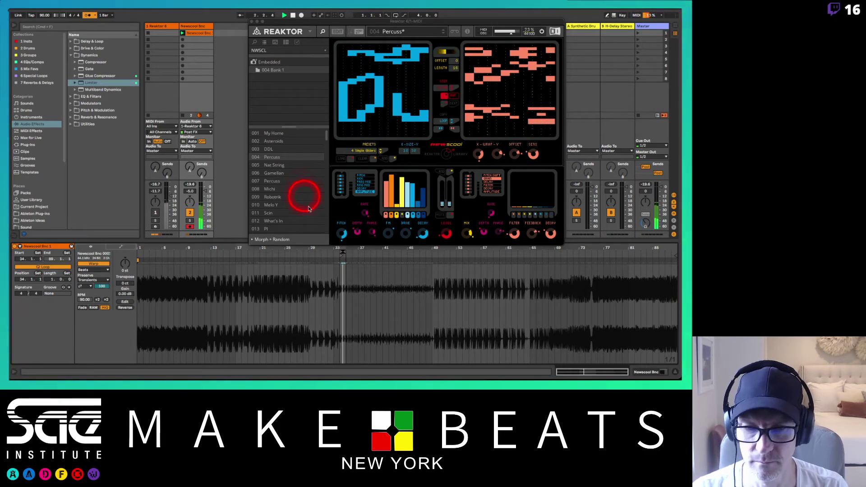
drag(343, 245, 343, 248)
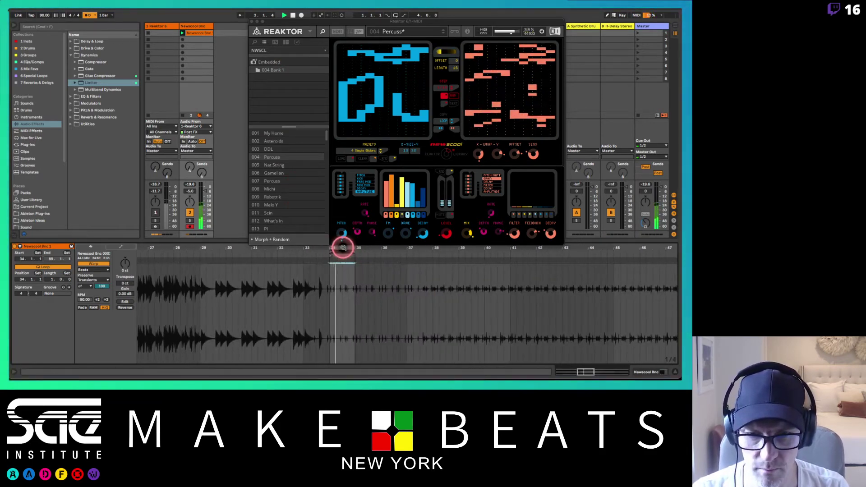
click(51, 279)
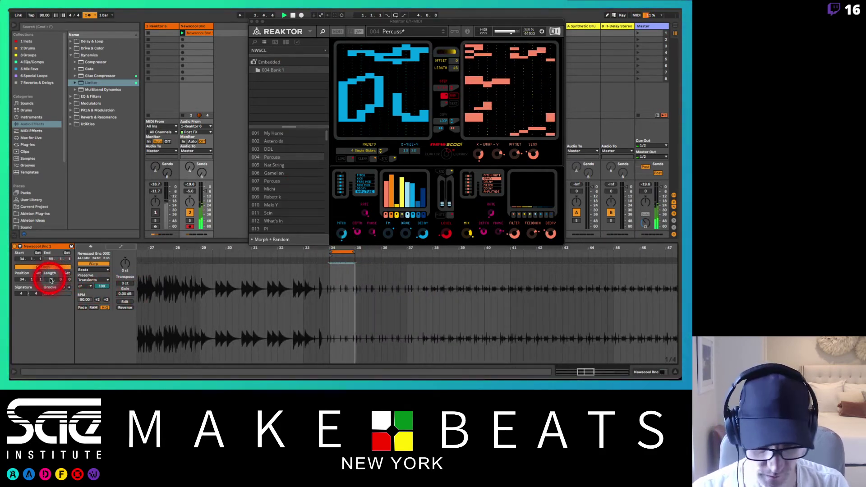
text(2)
key(Return)
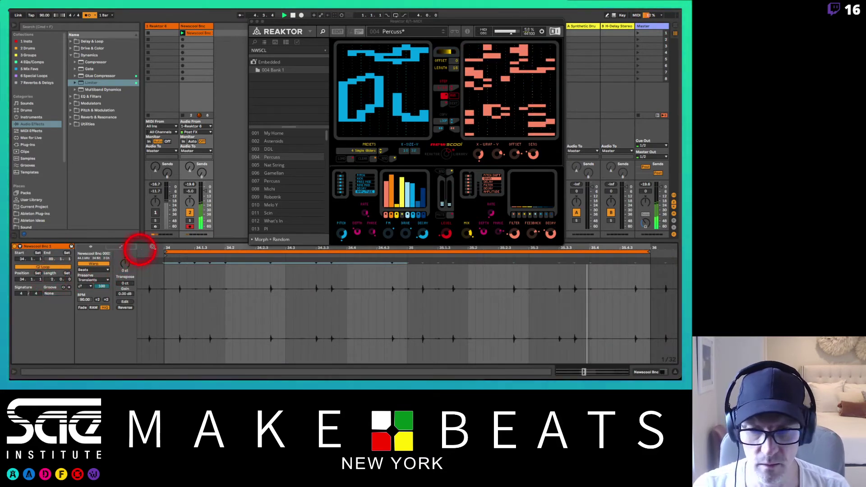
drag(172, 244, 175, 248)
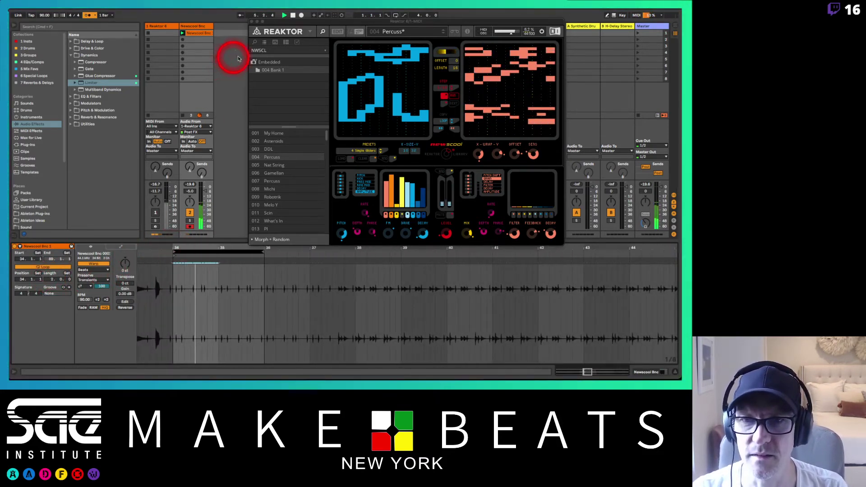
Close the Reaktor window and copy the Newscool Bnc clip onto a new audio track beside it.
click(253, 22)
click(198, 34)
click(199, 35)
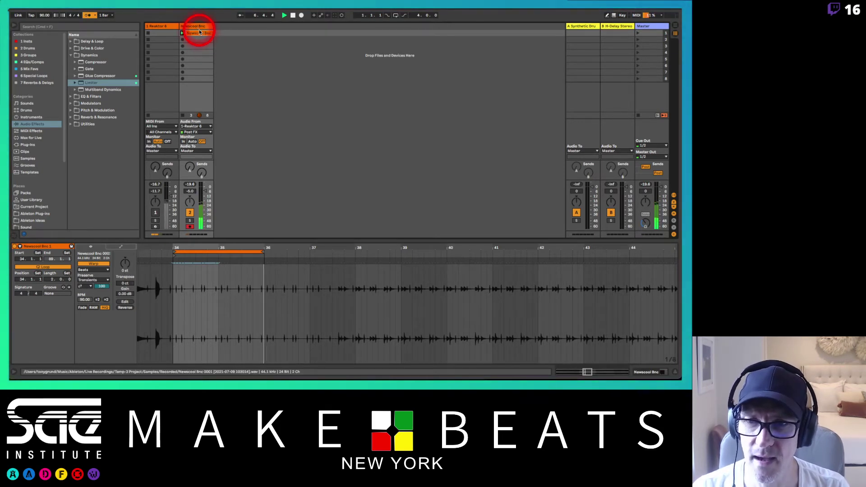
drag(200, 34, 228, 34)
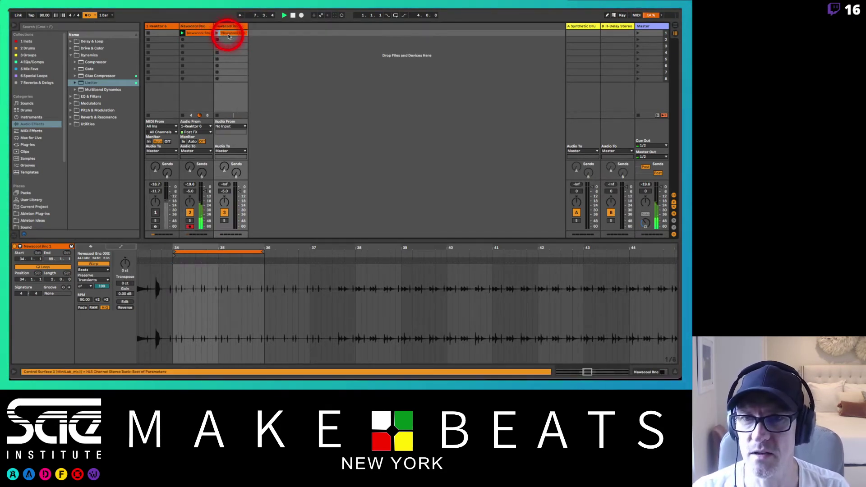
double_click(227, 34)
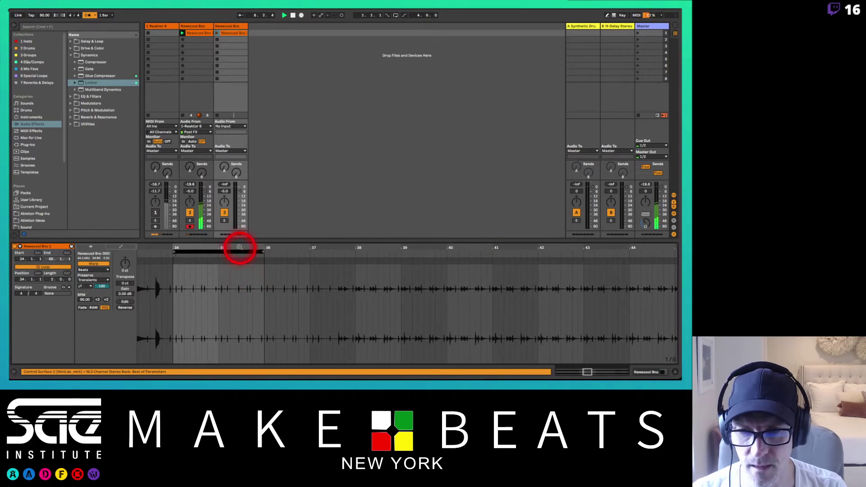
Shift the copied clip's two-bar loop to bar 42 and lower its track's volume to -10.3 dB.
drag(239, 248, 237, 242)
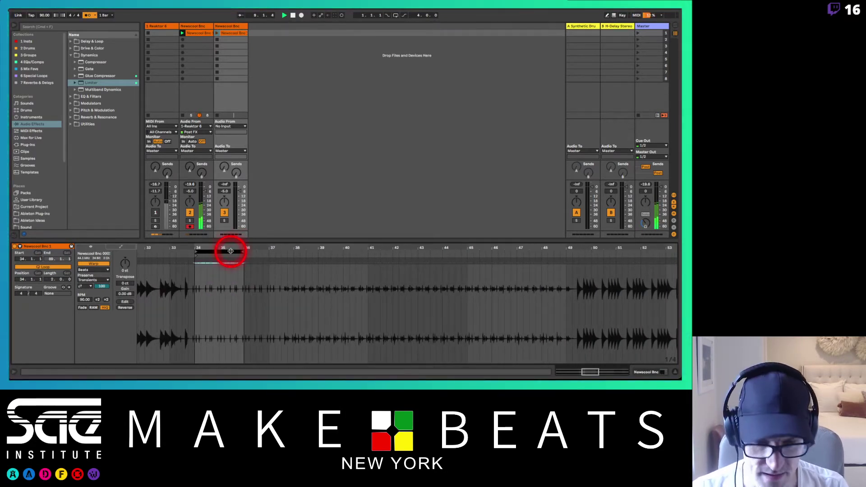
key(Up)
key(Up)
key(Up)
key(Up)
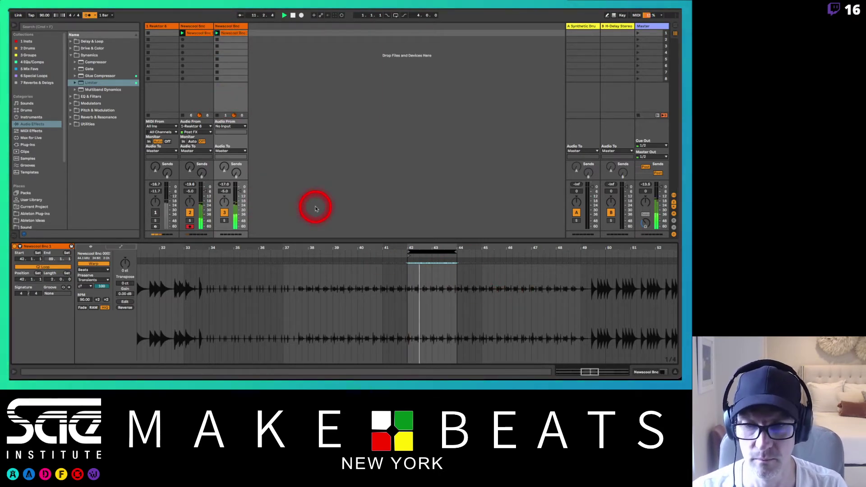
drag(238, 190, 237, 193)
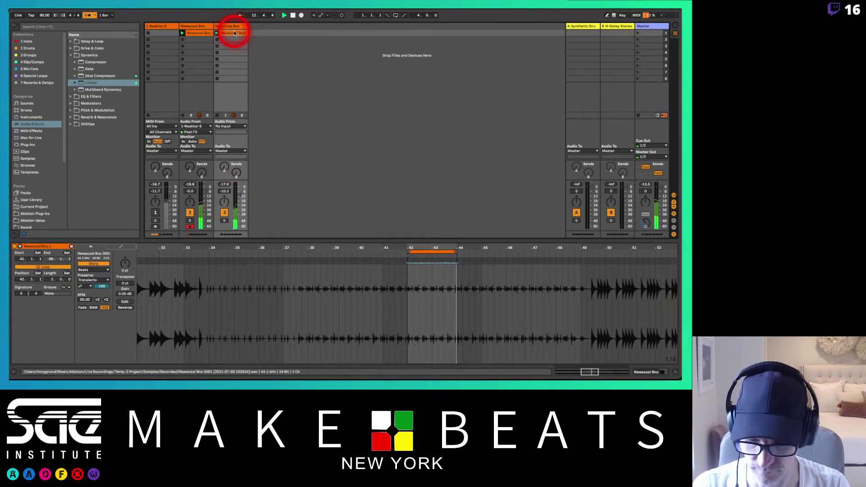
Copy the third track's clip onto another new track and launch it with its two-bar loop moved to bar 85.
drag(234, 33, 262, 35)
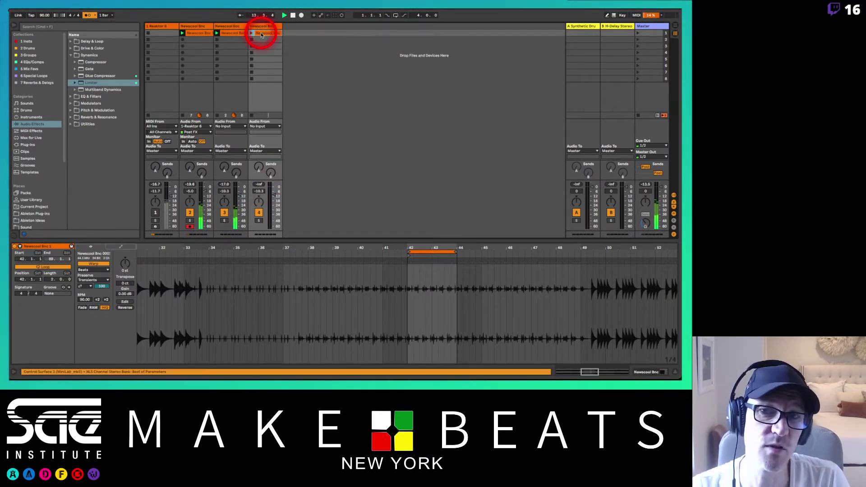
drag(495, 253, 489, 247)
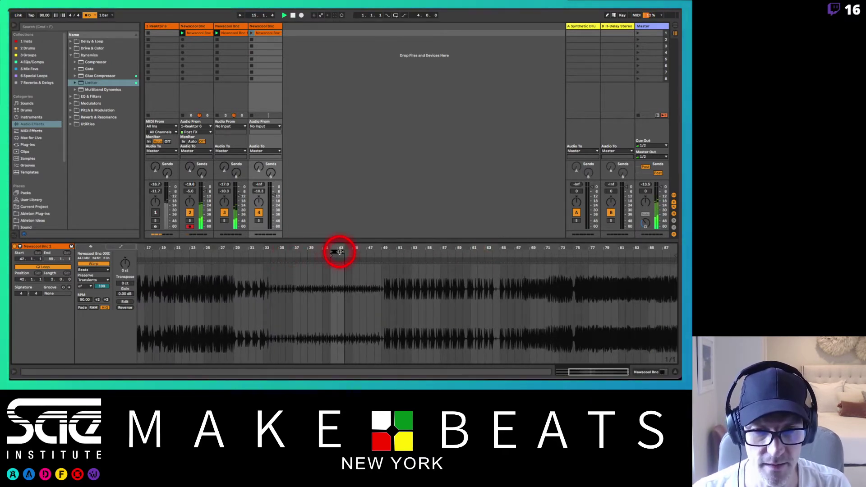
drag(339, 252, 612, 247)
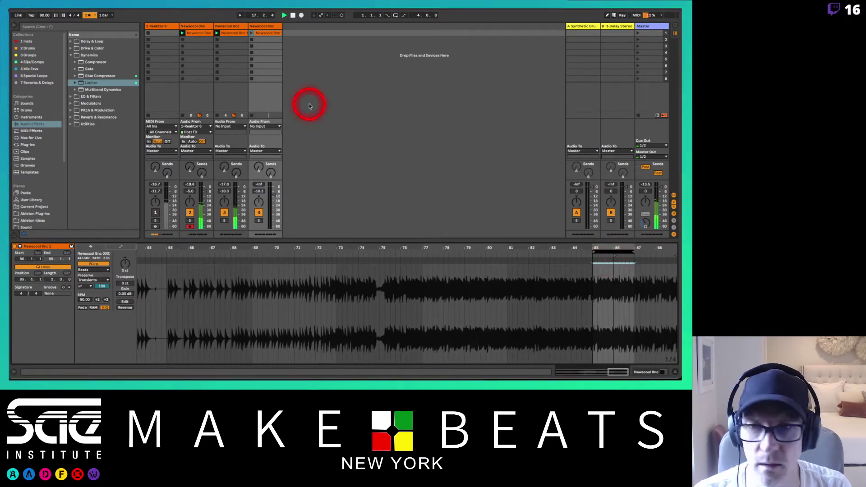
click(256, 36)
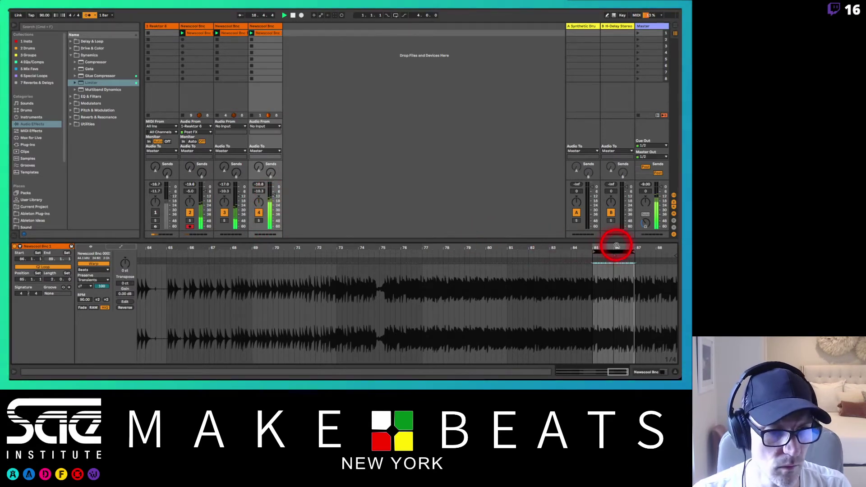
drag(616, 246, 531, 249)
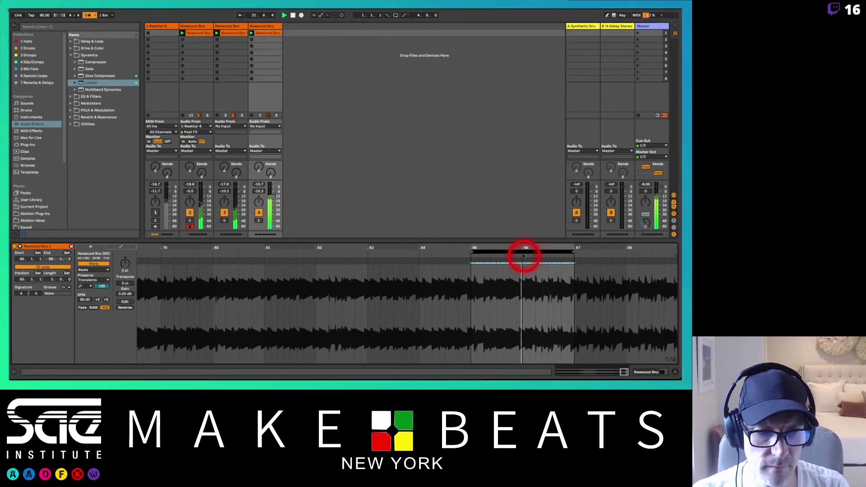
Move the fourth track clip's two-bar loop and its start marker to 80.4.4.
click(525, 254)
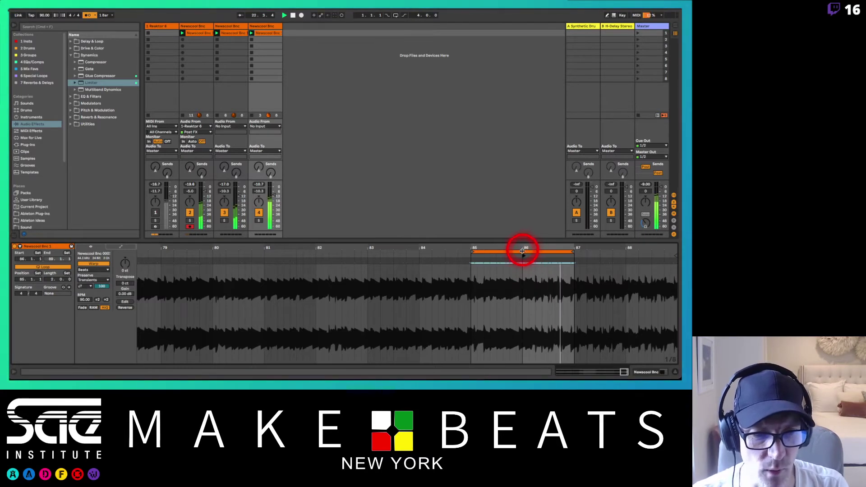
drag(522, 251, 307, 246)
drag(452, 257, 343, 256)
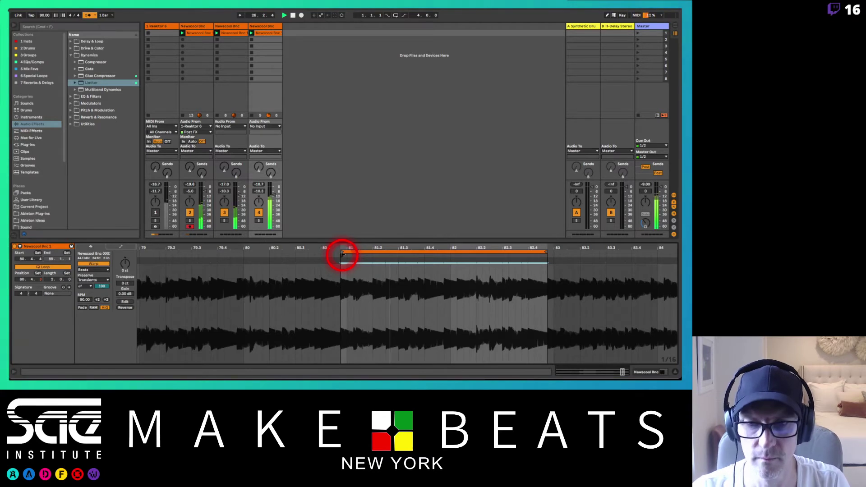
click(403, 262)
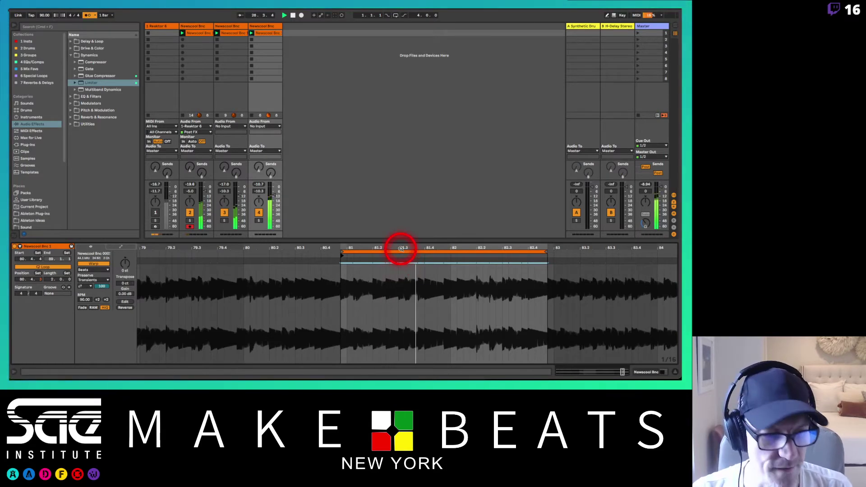
drag(401, 249, 401, 248)
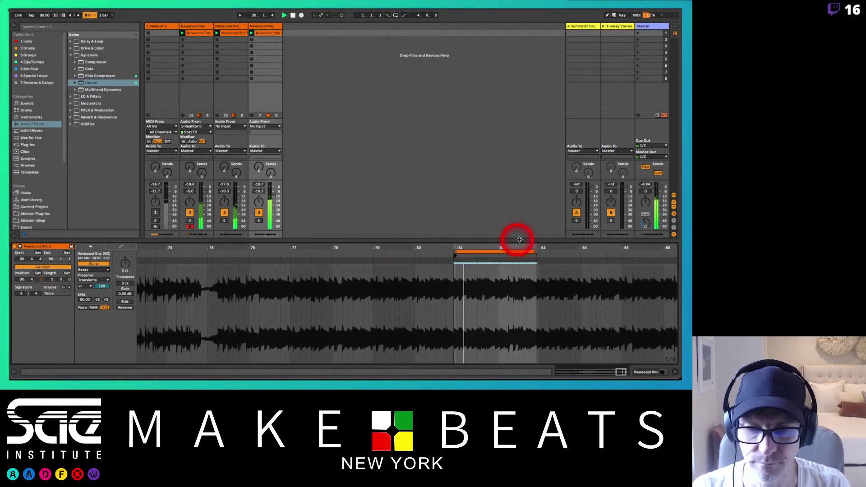
drag(502, 245, 503, 247)
drag(591, 248, 591, 250)
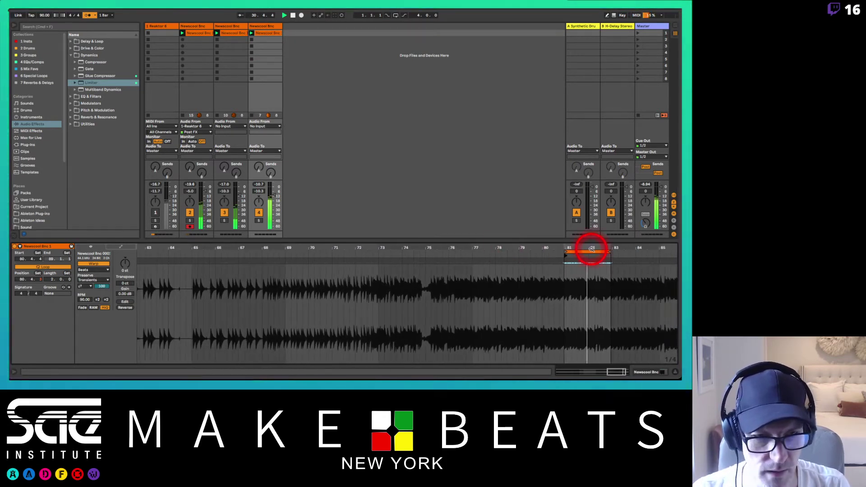
Shift the fourth track clip's loop to 76.4.4 and set its start marker at 77.2.1.
click(590, 253)
key(Down)
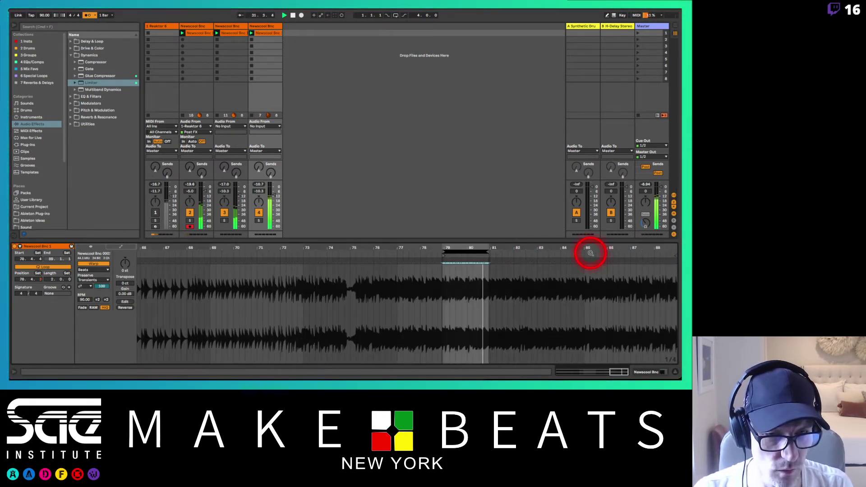
key(Down)
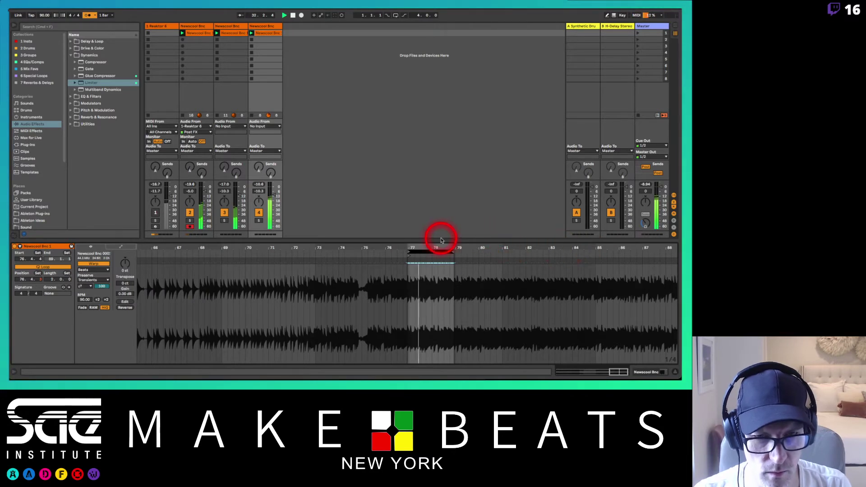
drag(437, 245, 437, 246)
drag(273, 253, 293, 255)
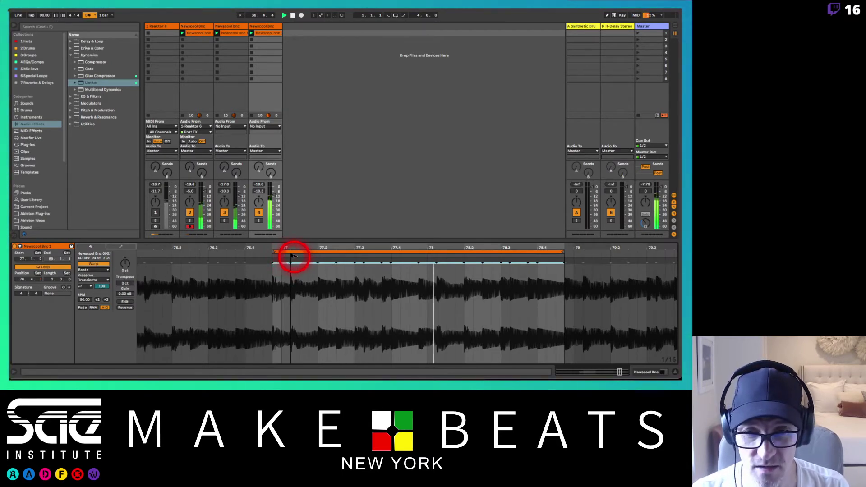
drag(292, 255, 318, 256)
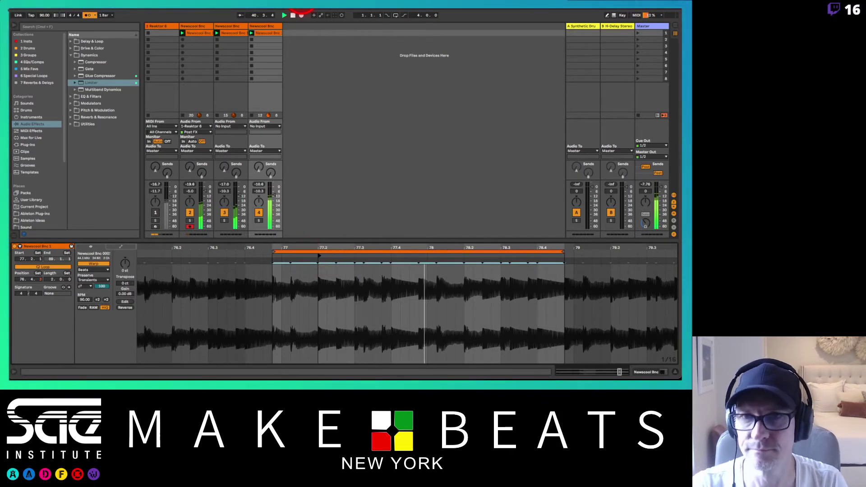
Turn off the metronome and insert a new MIDI track after the fourth track.
click(265, 26)
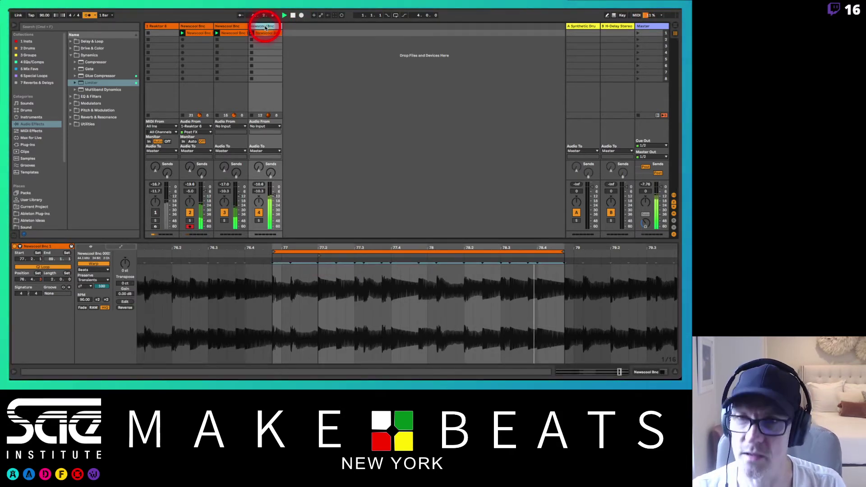
click(88, 15)
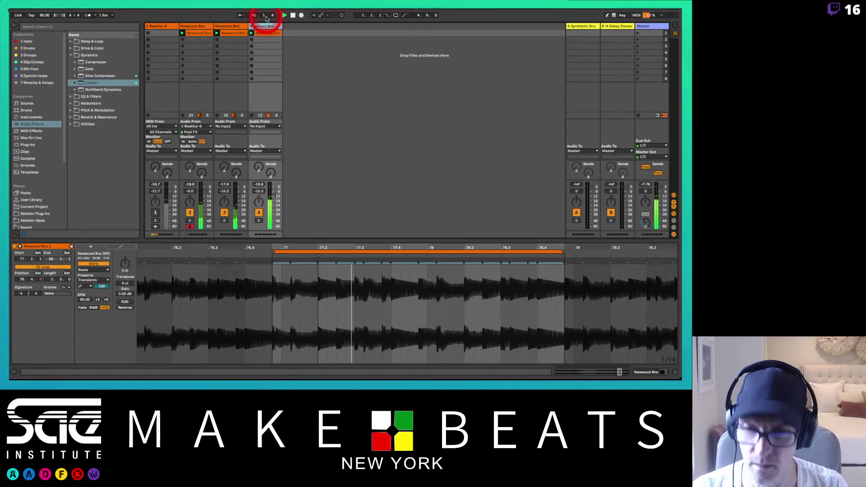
key(super+shift+t)
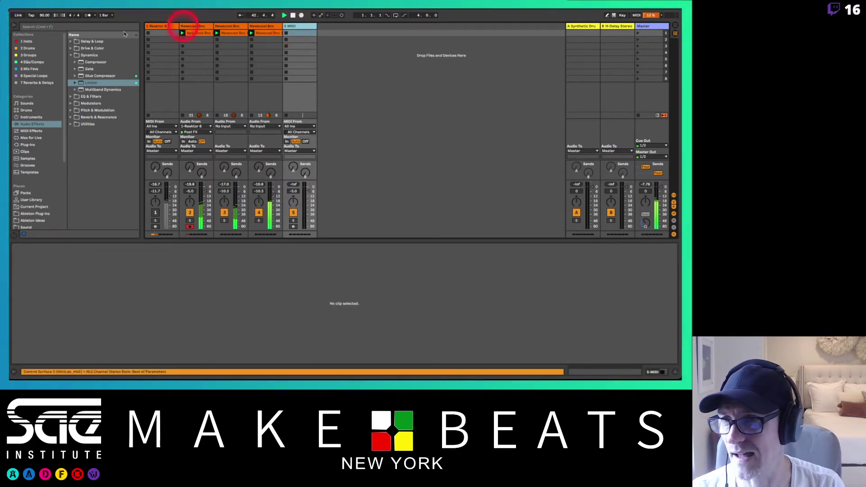
Load the 808 Core Kit drums onto the new MIDI track and create an empty clip in its first slot.
click(33, 110)
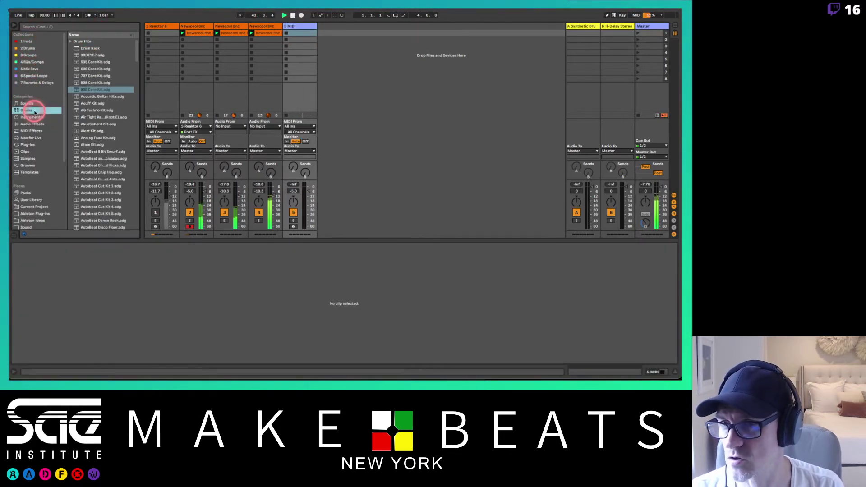
drag(94, 83, 300, 33)
double_click(300, 33)
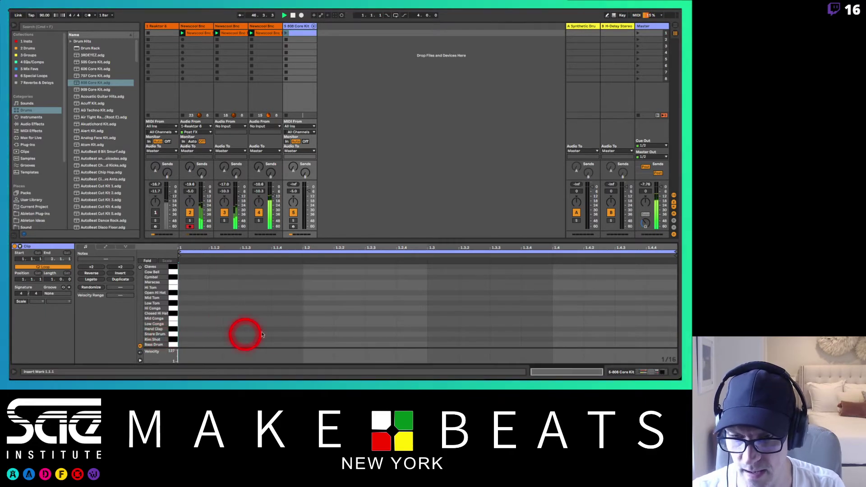
Place Hand Clap notes on beats 2 and 4 of the 808 track's one-bar clip.
double_click(317, 329)
double_click(570, 329)
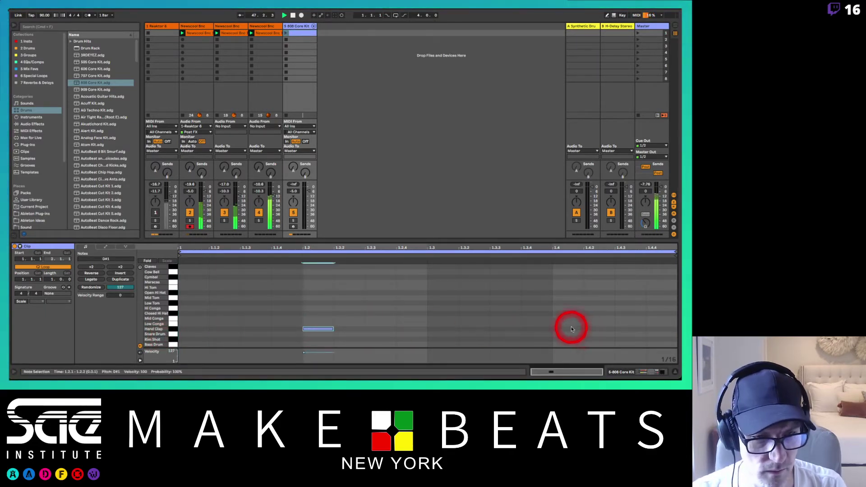
key(super+a)
Launch the hand clap clip and set the 808 track's volume to about -6 dB.
drag(571, 329, 571, 316)
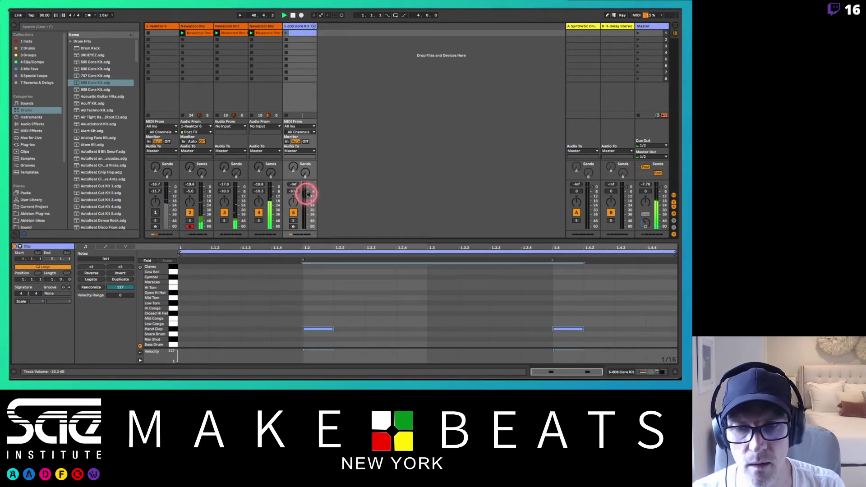
click(290, 33)
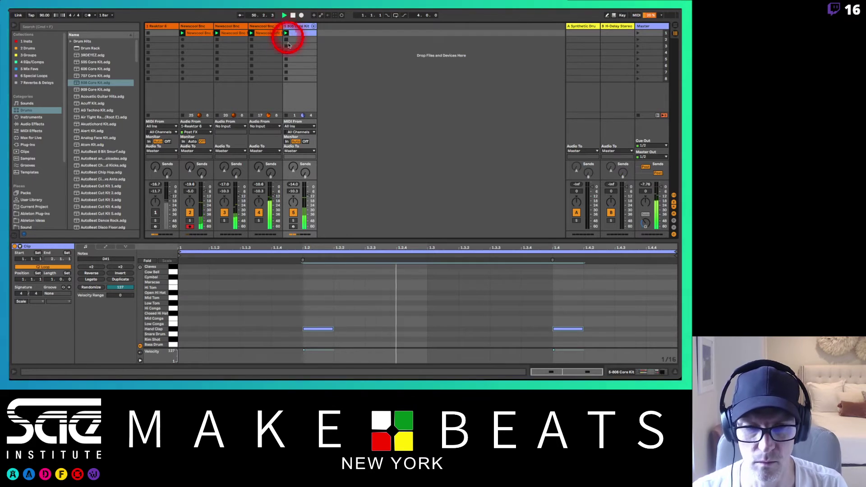
click(309, 189)
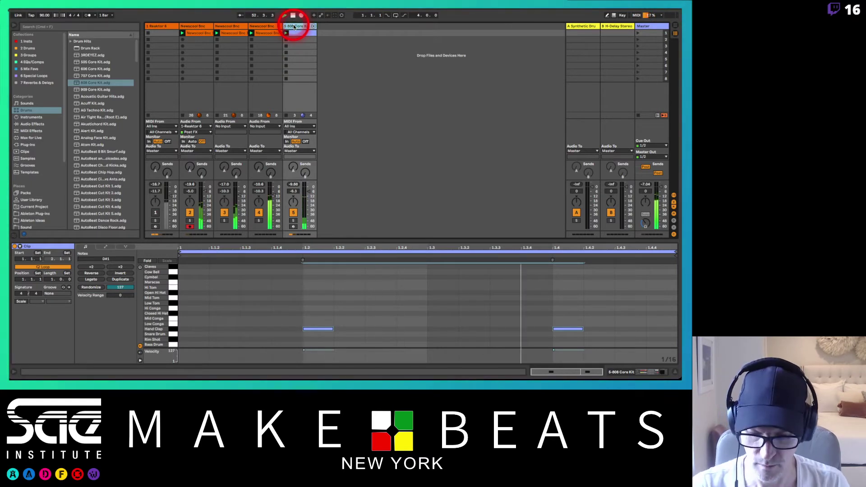
Duplicate the 808 Core Kit track and replace the copied clip with an empty one in the first slot.
key(super+d)
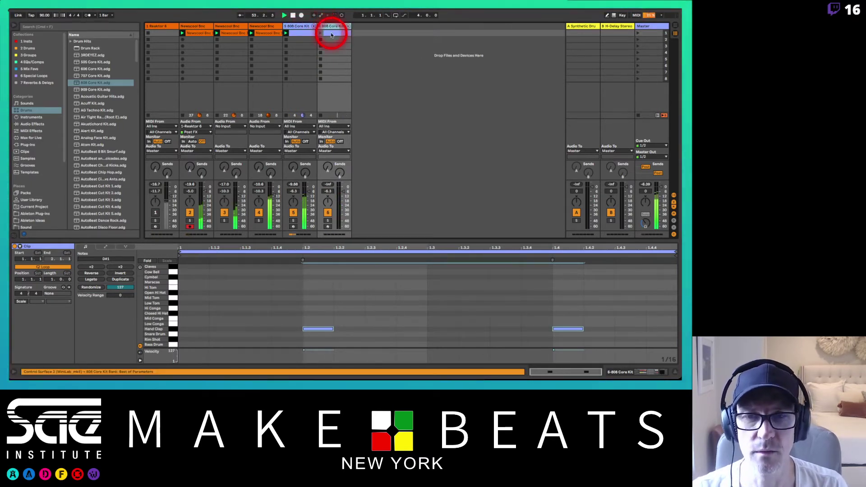
click(332, 35)
key(Delete)
double_click(332, 35)
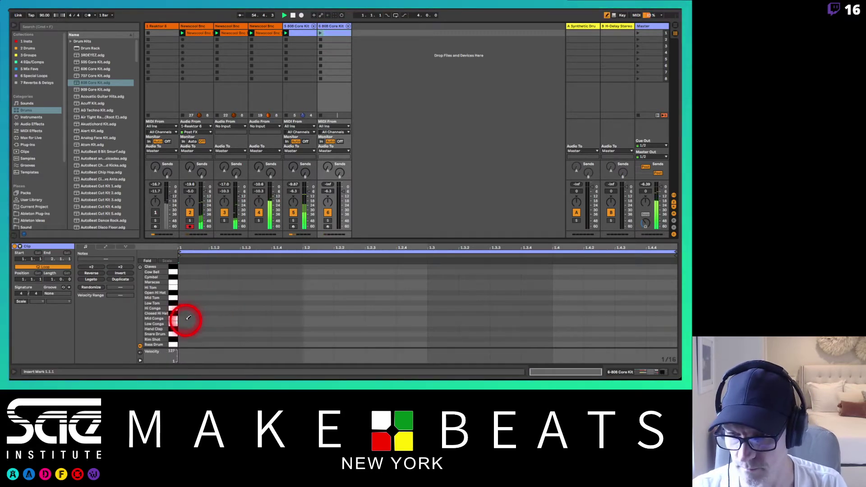
Fill the new one-bar clip with 1/16 Closed Hi Hat notes and launch it.
click(155, 309)
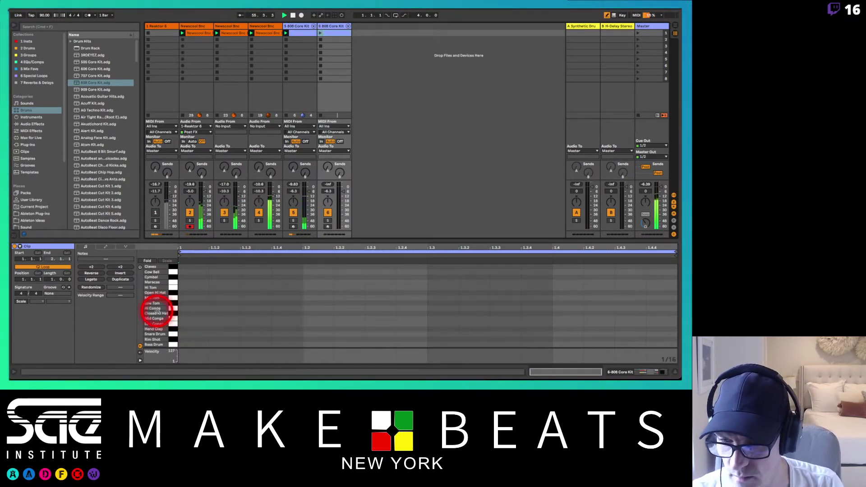
click(175, 298)
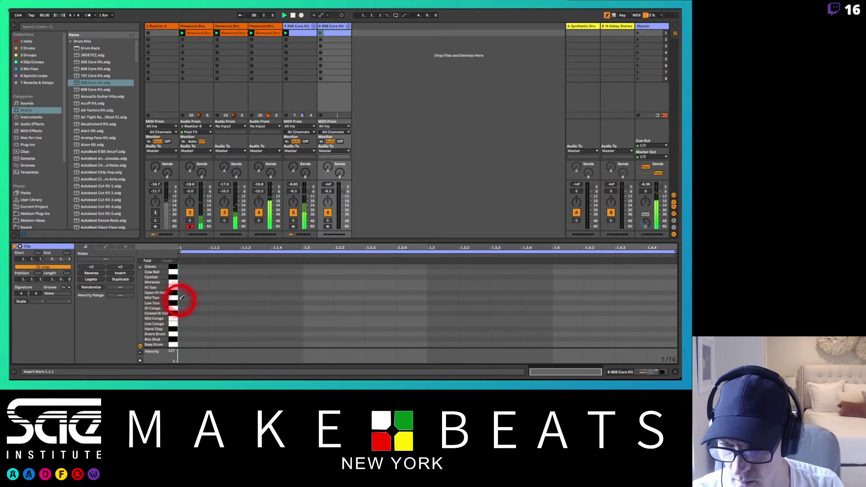
drag(187, 313, 655, 309)
key(super+z)
click(395, 60)
click(321, 28)
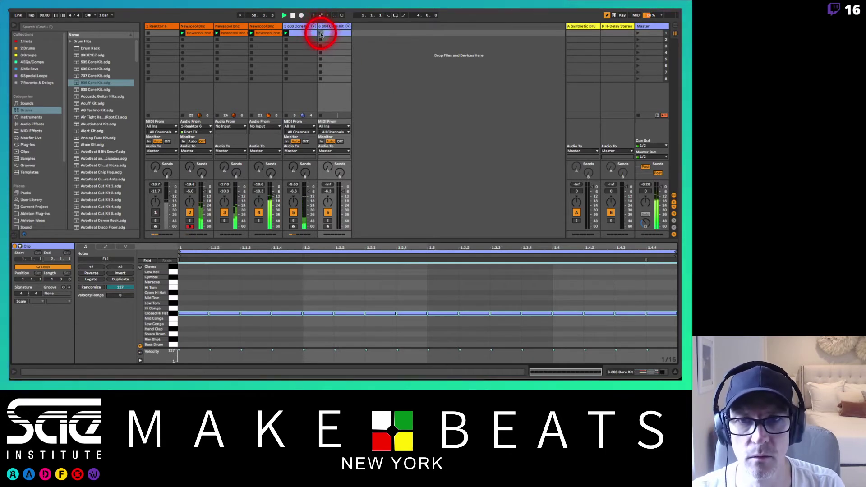
click(321, 34)
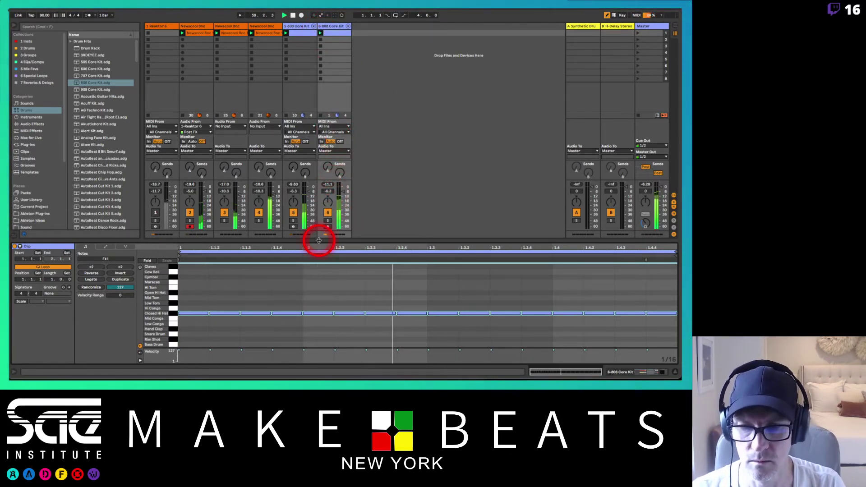
Duplicate the hi-hat loop to two bars, adding 1/32 Closed Hi Hat hits at 1.4.4 and on beat 2.3.
click(669, 314)
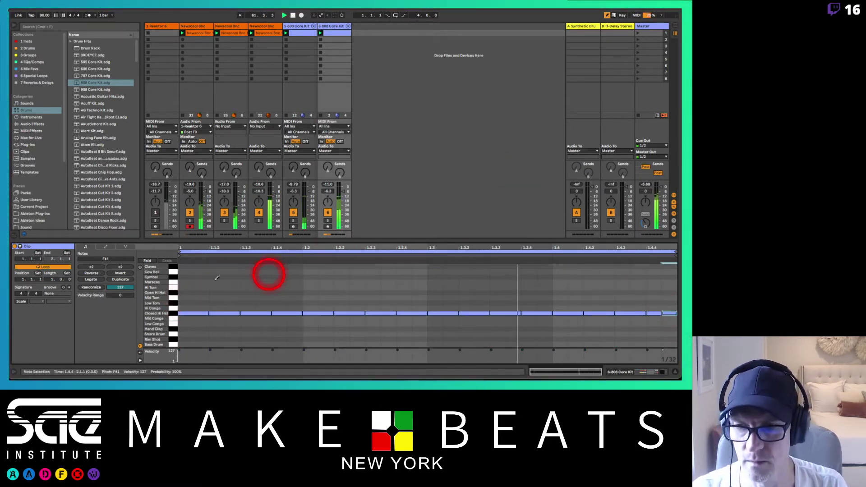
click(116, 279)
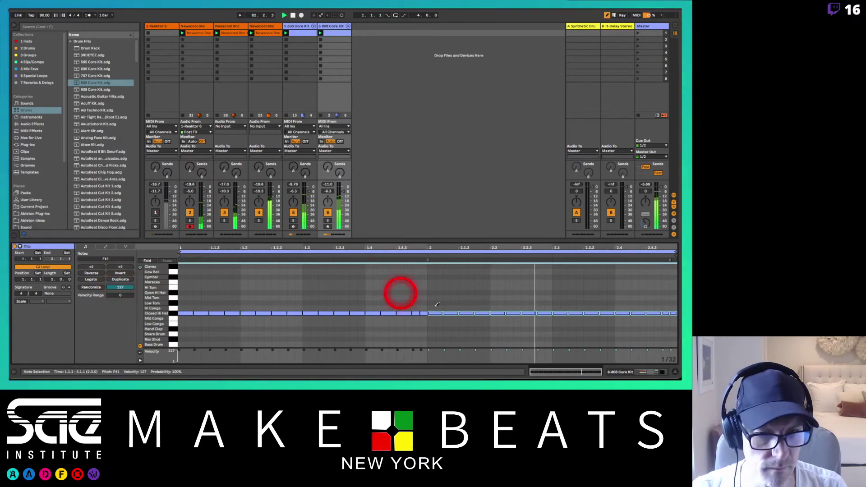
click(565, 313)
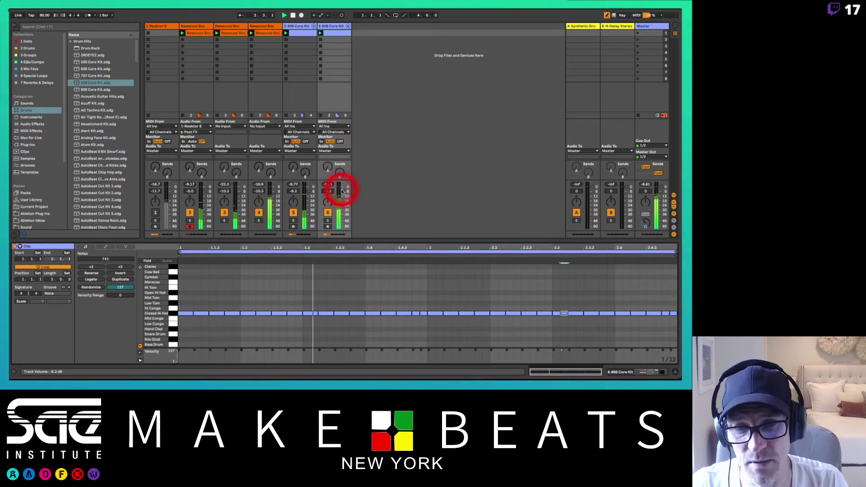
Try the whole hi-hat pattern on the Open Hi Hat and return it to the Closed Hi Hat.
click(175, 314)
key(Up)
key(Up)
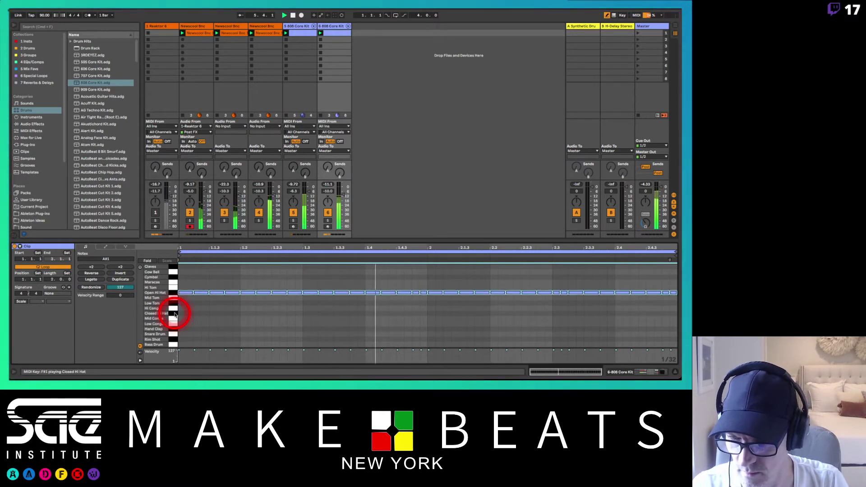
key(Down)
key(Down)
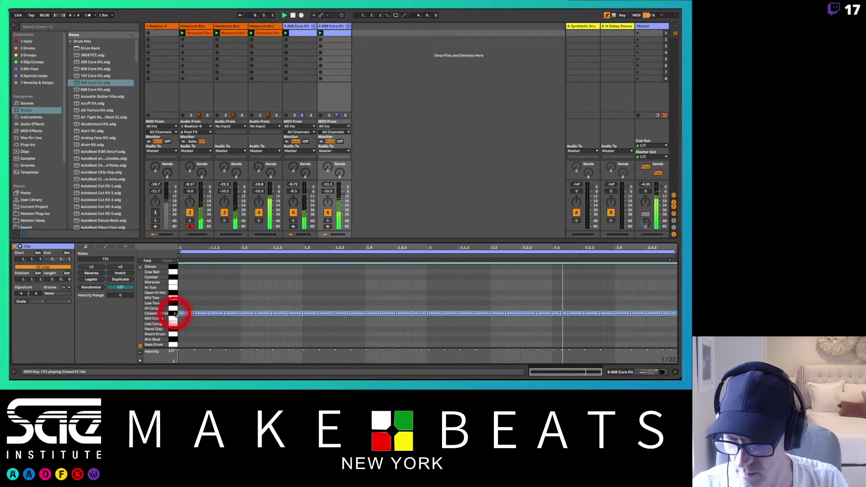
Show the second 808 track's devices and inspect the Closed Hi Hat pad's Level control.
click(270, 139)
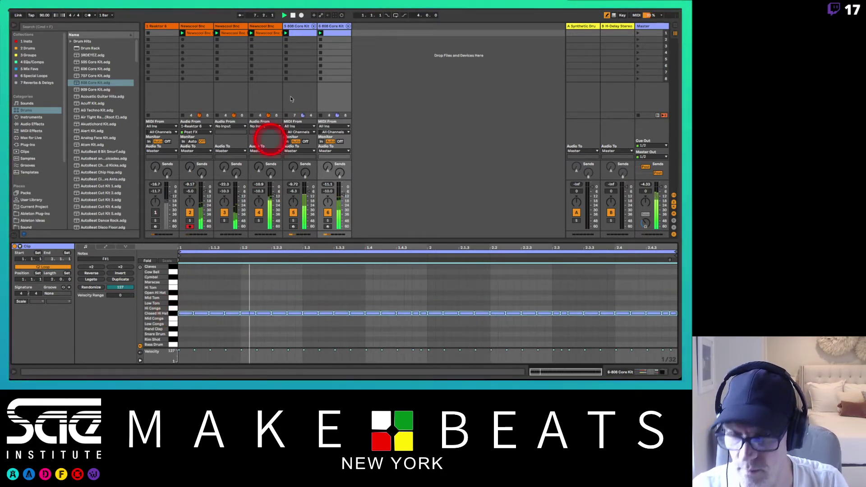
double_click(330, 26)
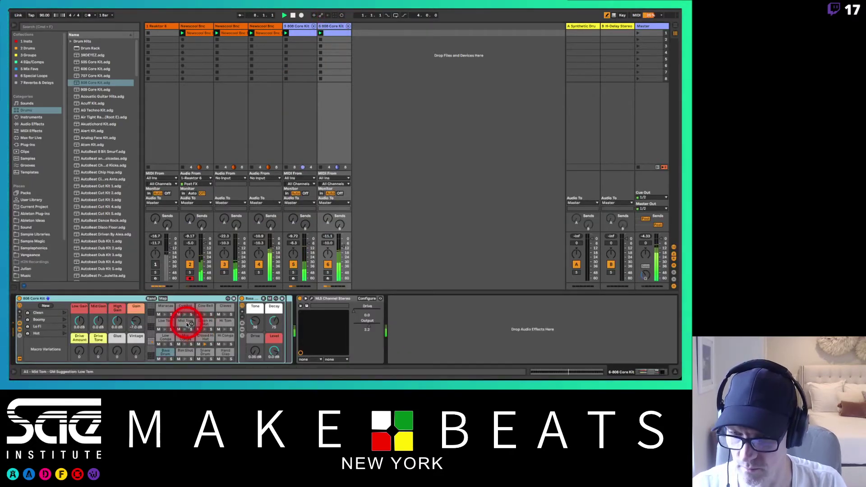
click(204, 336)
click(271, 333)
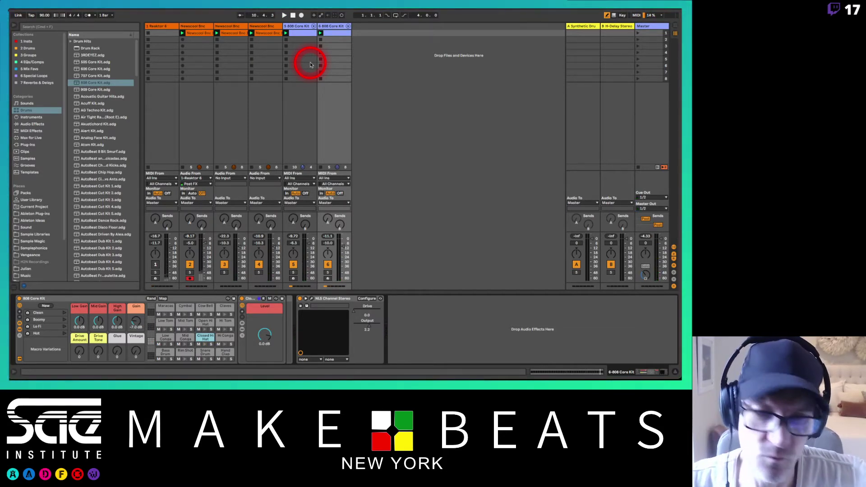
Open the Reaktor 6 instrument window from the first track, restart playback and move the window clear of the tracks.
click(163, 27)
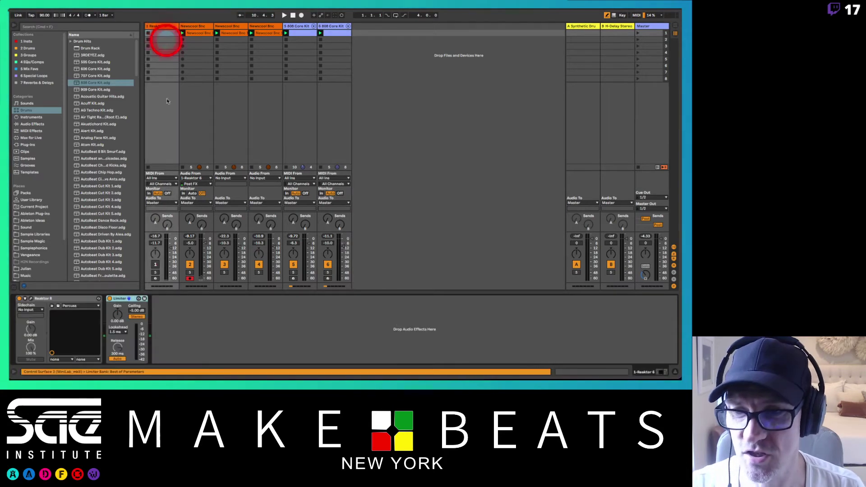
click(30, 299)
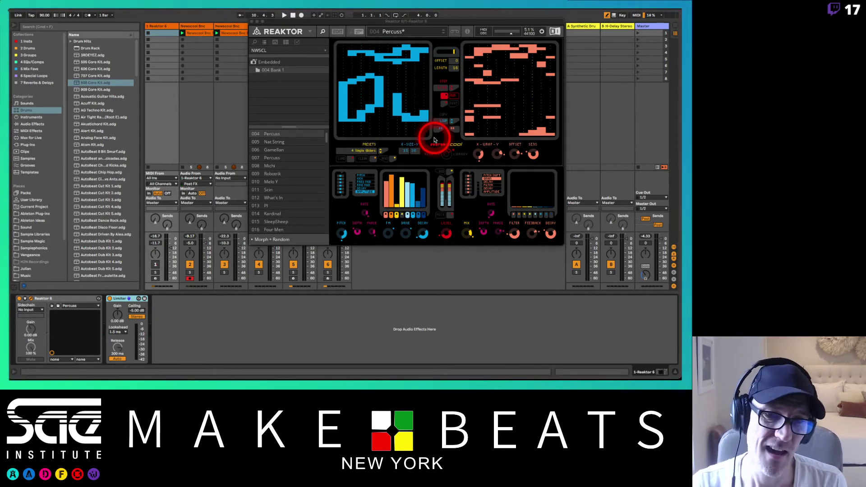
key(space)
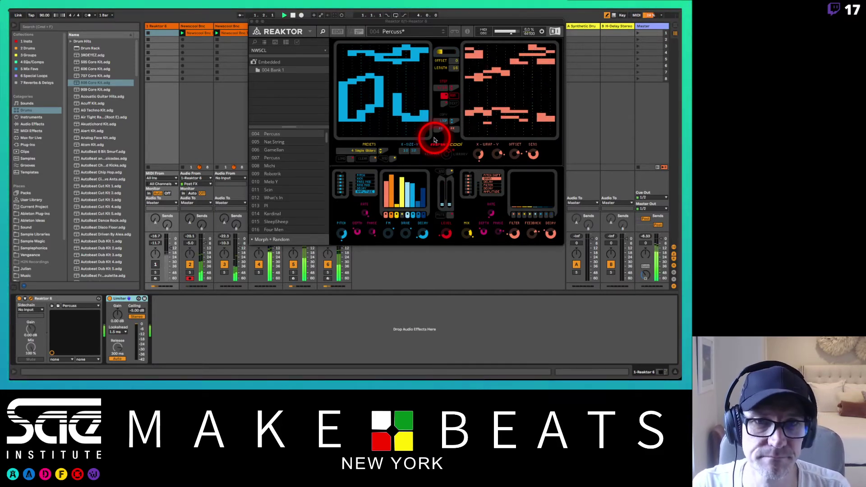
drag(442, 18, 522, 6)
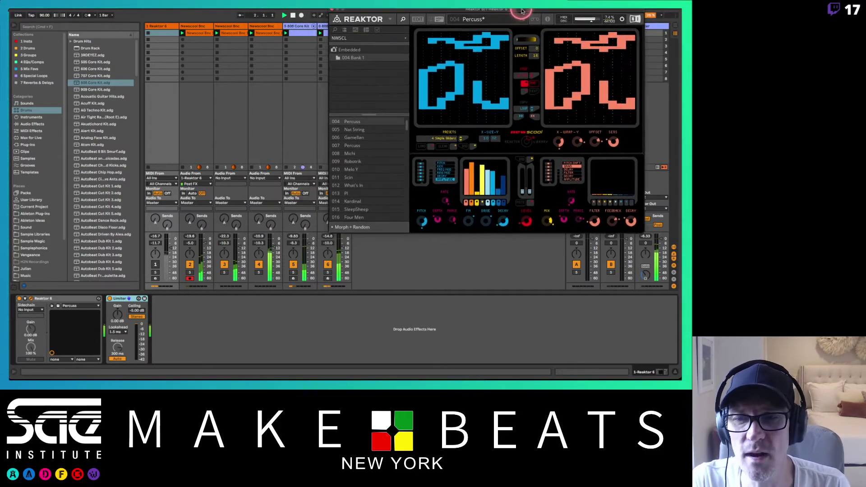
Activate the Reaktor 6 track and solo it, keeping its instrument window clear of the mixer.
click(158, 264)
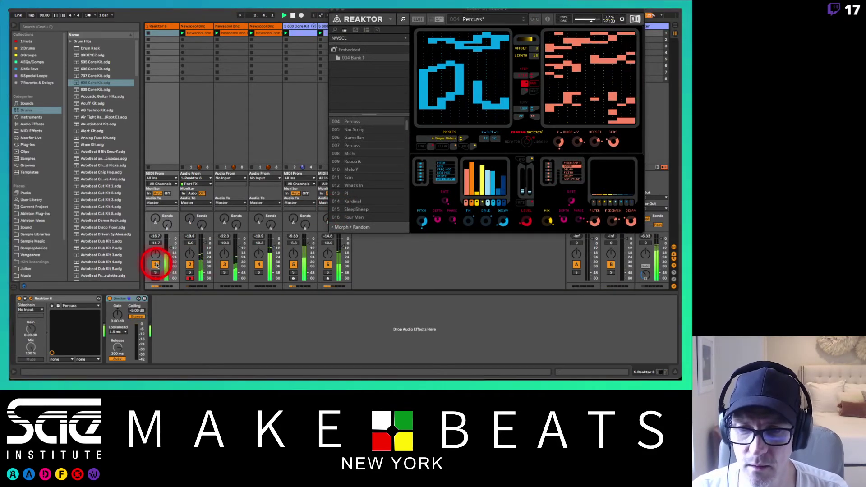
drag(464, 9, 485, 10)
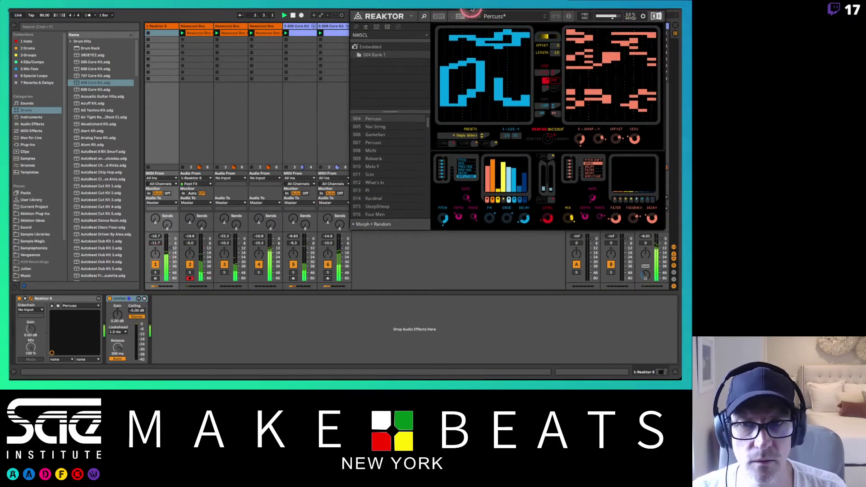
click(155, 272)
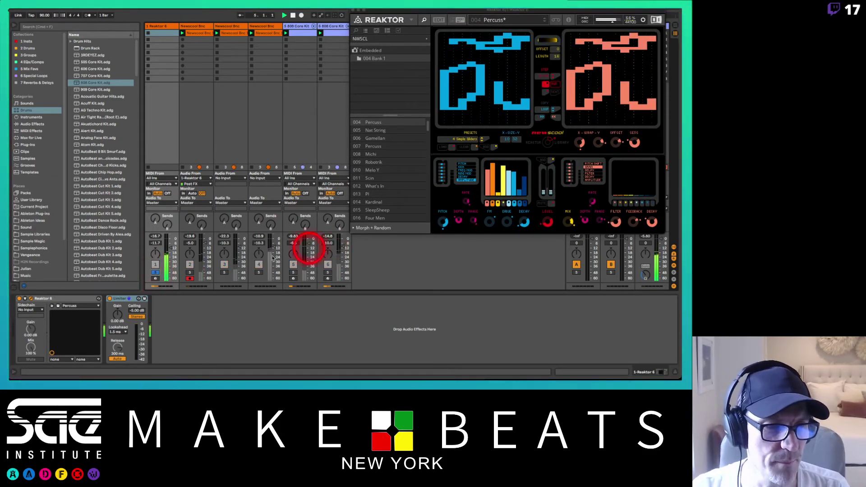
Select the filter modulation in the Newscool effects section, toggle its first slider channel, and take the Reaktor track out of solo.
click(595, 176)
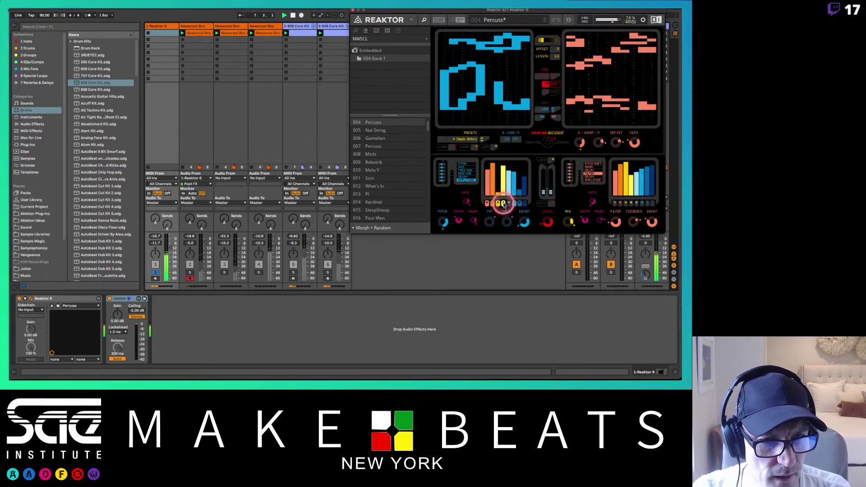
click(613, 202)
click(156, 272)
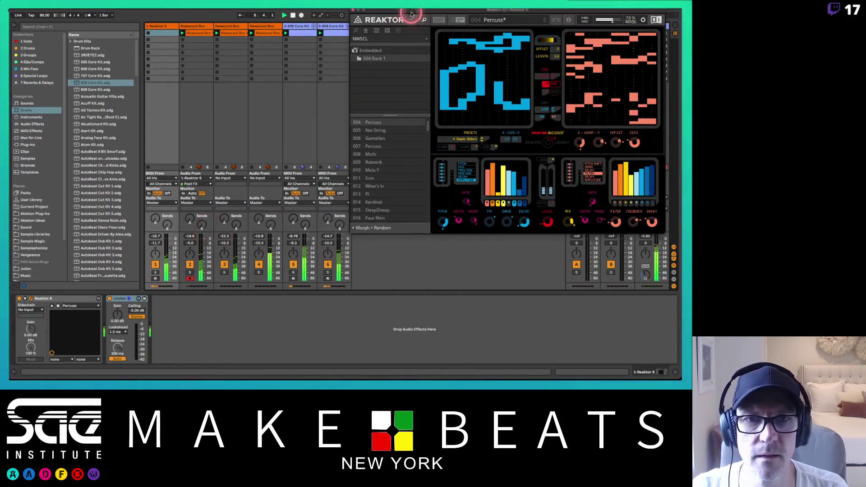
Duplicate the first Newscool Bnc track, delete the copied clip, and move the empty copy directly beside the Reaktor track.
drag(412, 15, 436, 10)
click(166, 26)
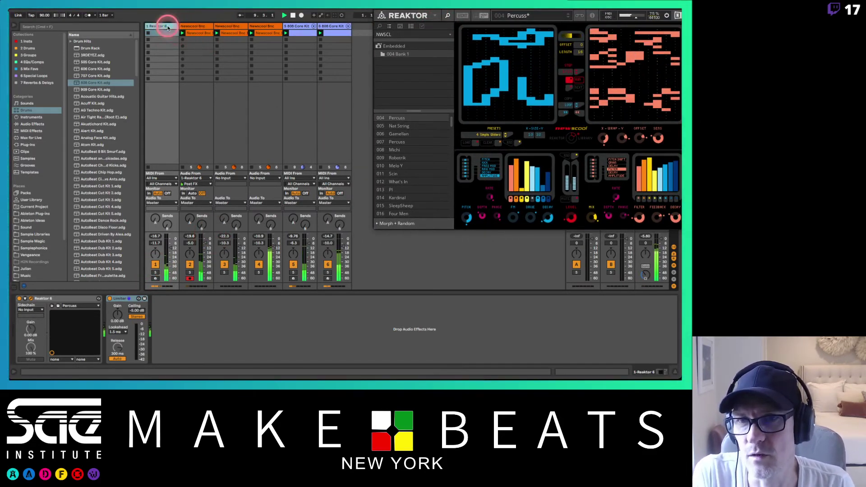
click(175, 26)
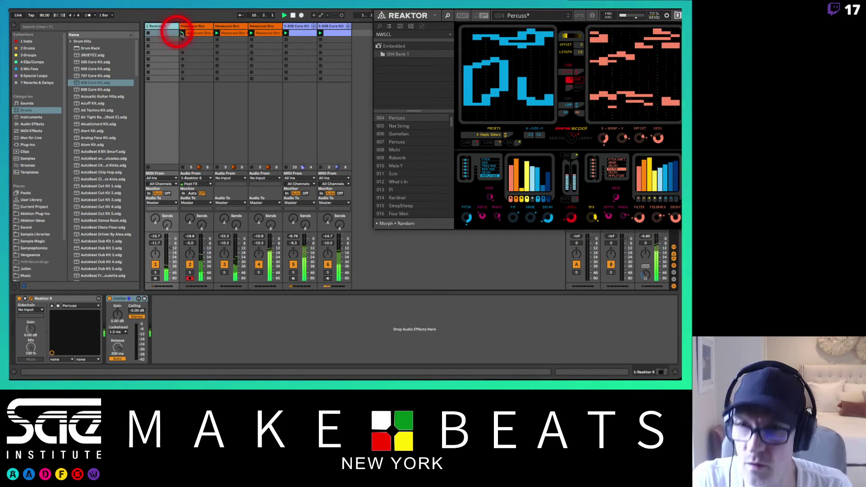
click(194, 26)
key(super+d)
click(228, 26)
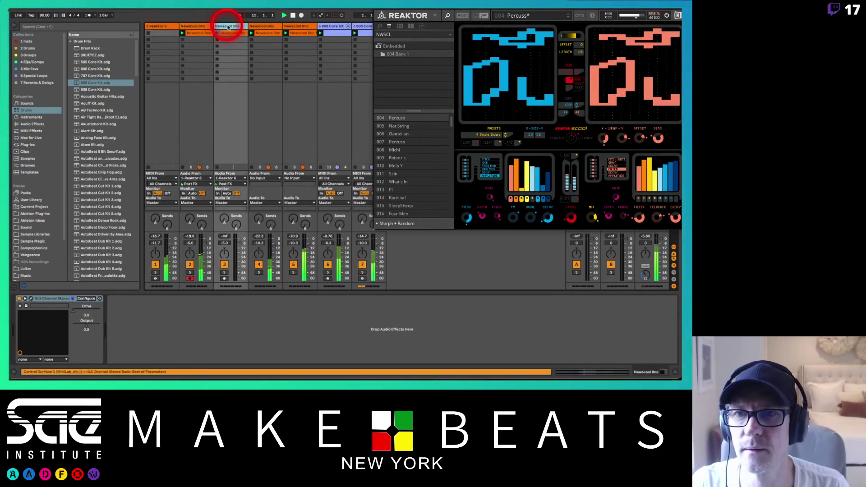
click(229, 32)
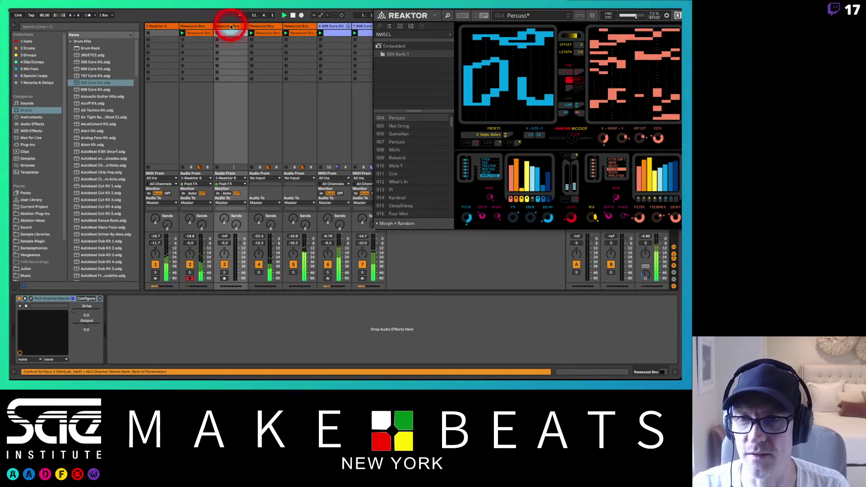
drag(231, 27, 180, 150)
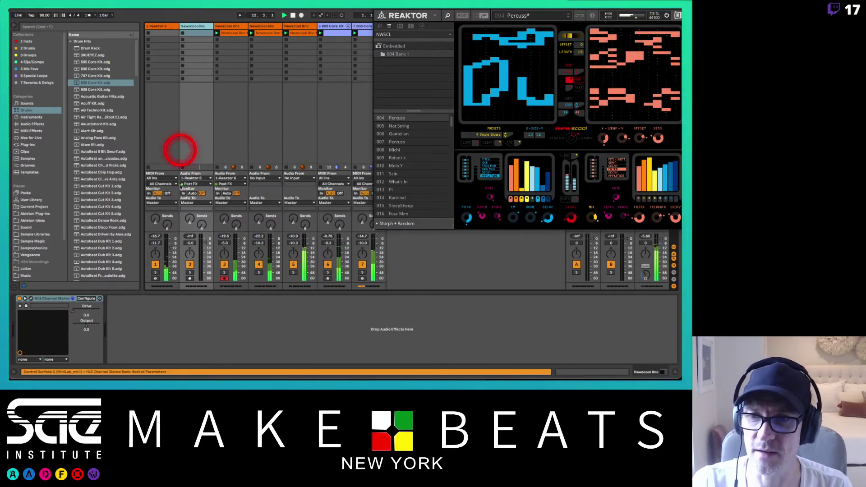
Arm the empty Newscool Bnc track and record a two-bar clip of the Reaktor output in its first slot.
click(186, 256)
click(189, 278)
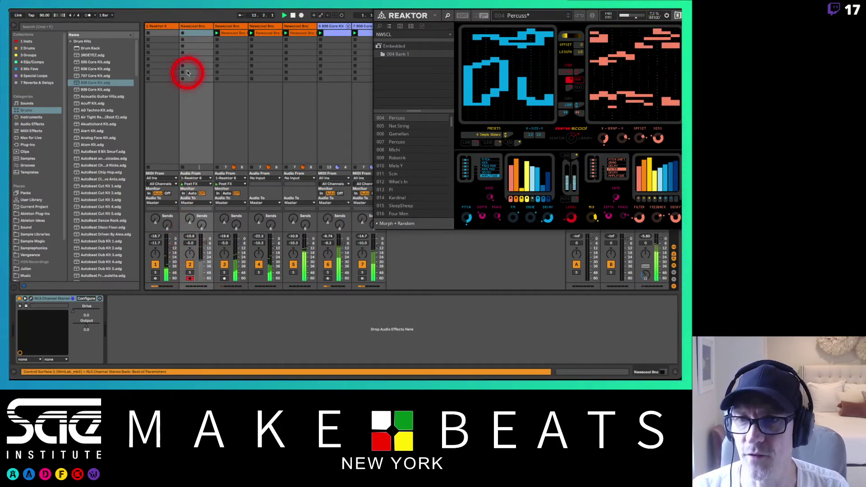
click(182, 33)
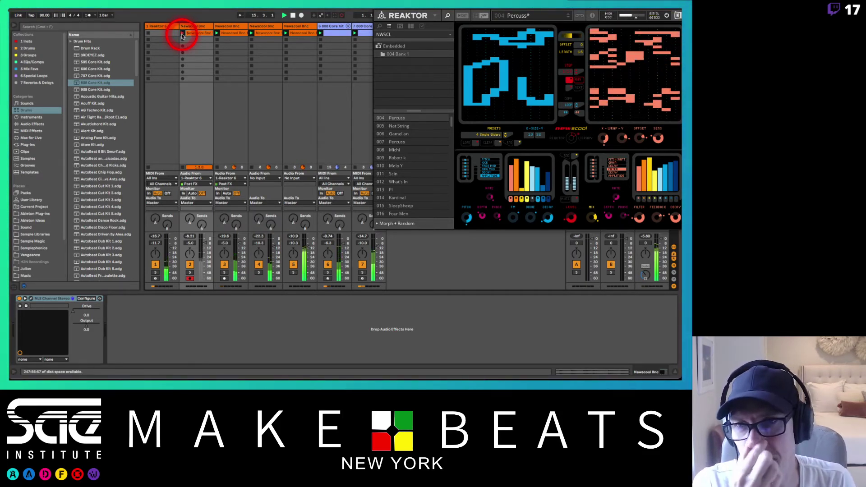
click(181, 34)
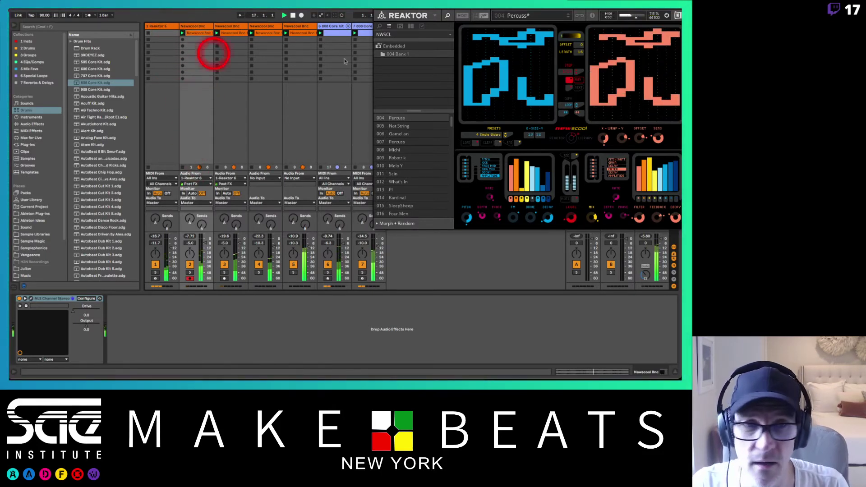
Change which coloured channels are active below the modulation sliders in the Newscool synth section.
drag(493, 9, 458, 7)
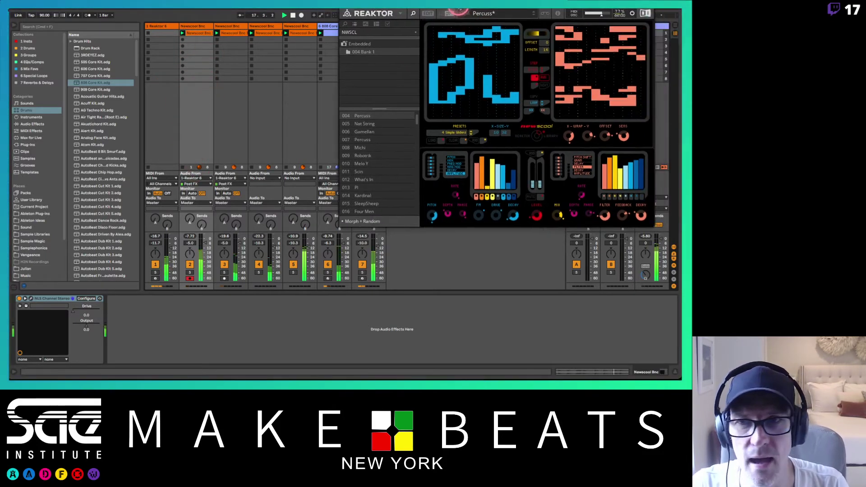
click(505, 195)
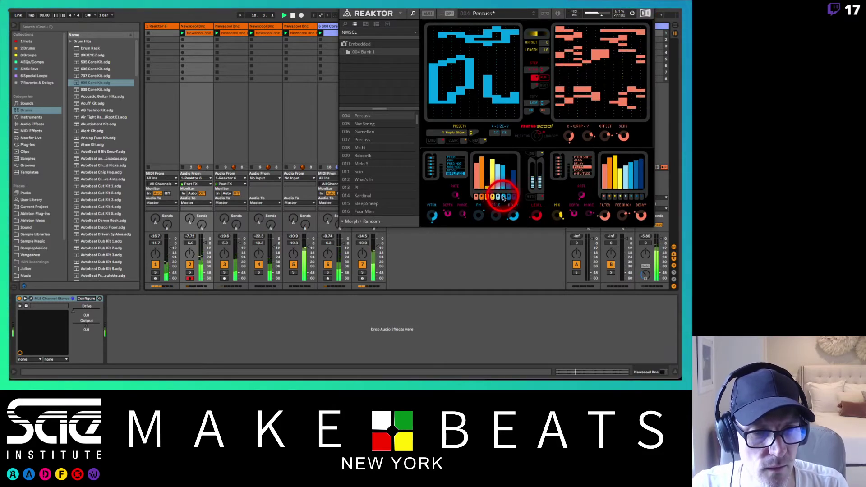
click(503, 198)
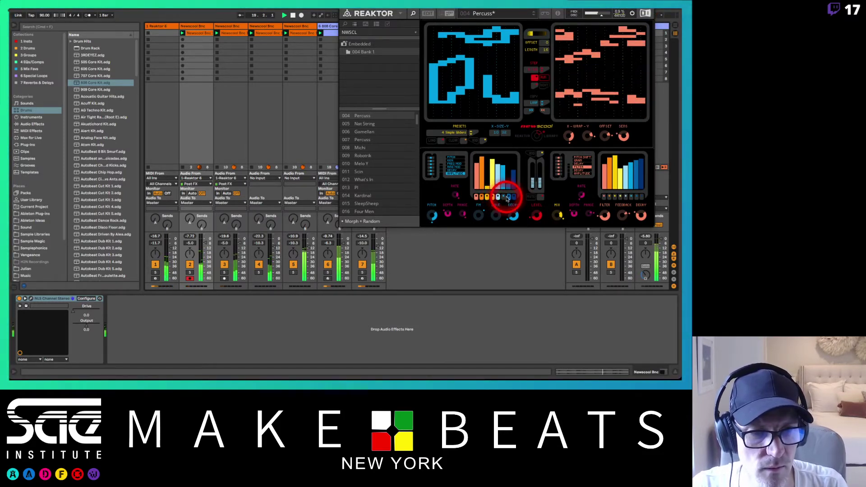
click(508, 198)
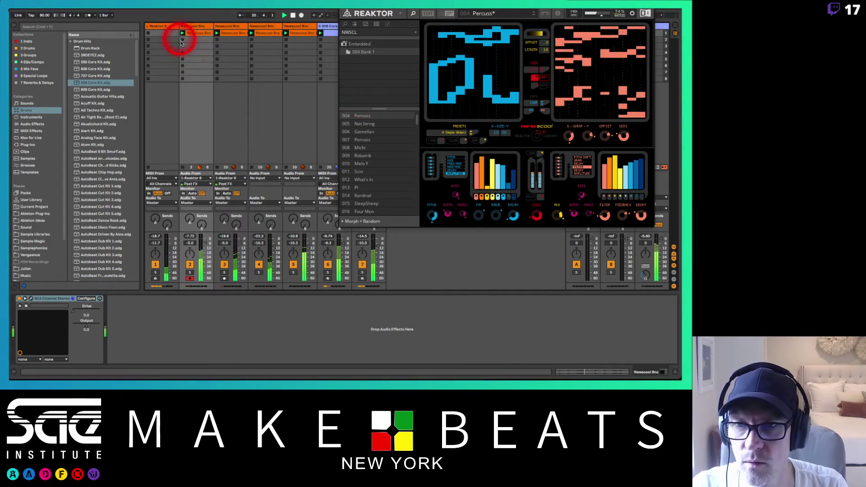
Duplicate the newly recorded Newscool Bnc track, and place the copy beside the Reaktor track with its clip removed.
click(189, 26)
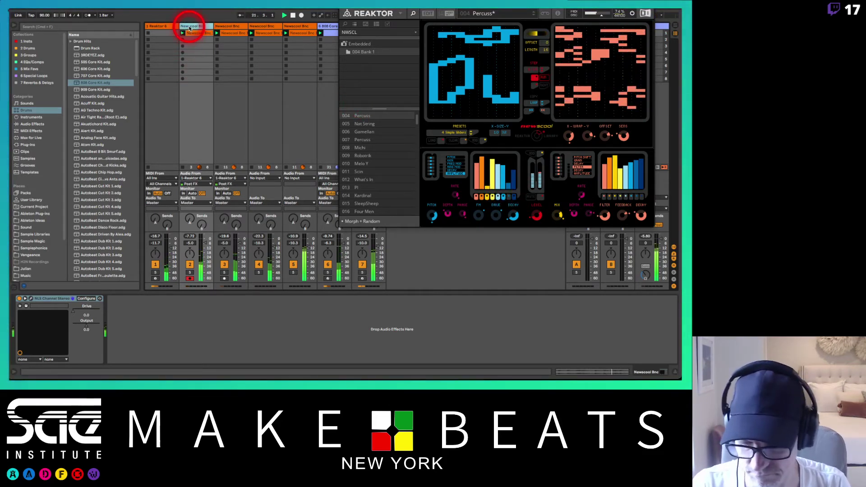
key(super+d)
drag(229, 26, 192, 27)
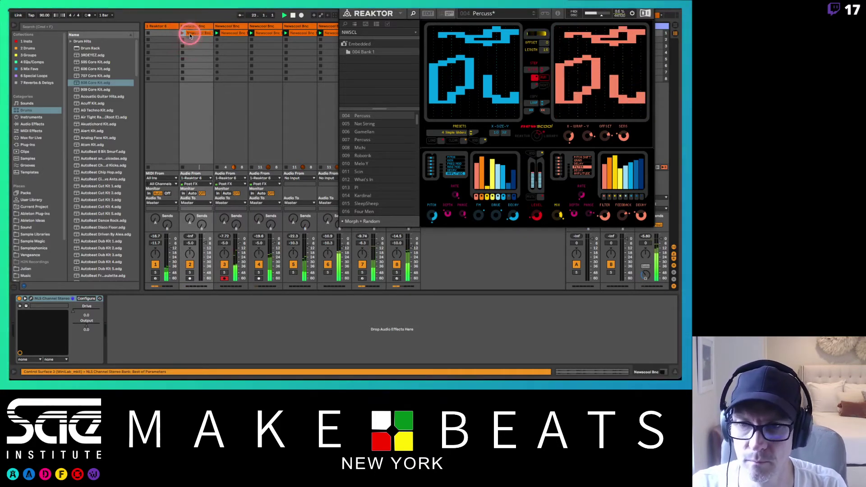
Arm the emptied track 2, record a one-bar clip of the Reaktor output in its first slot, and mute the Reaktor track.
click(190, 277)
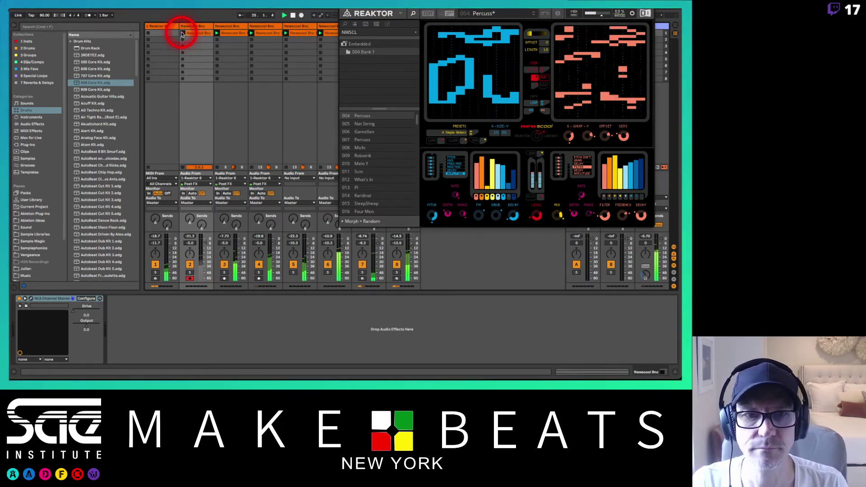
click(182, 34)
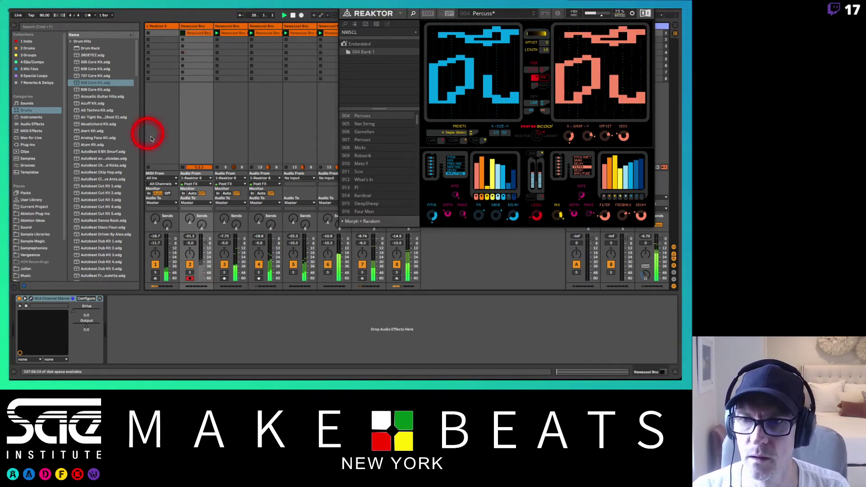
click(155, 265)
Open the clip on track 2, lower that track's volume to -13.0 dB, and play it back in solo.
click(197, 35)
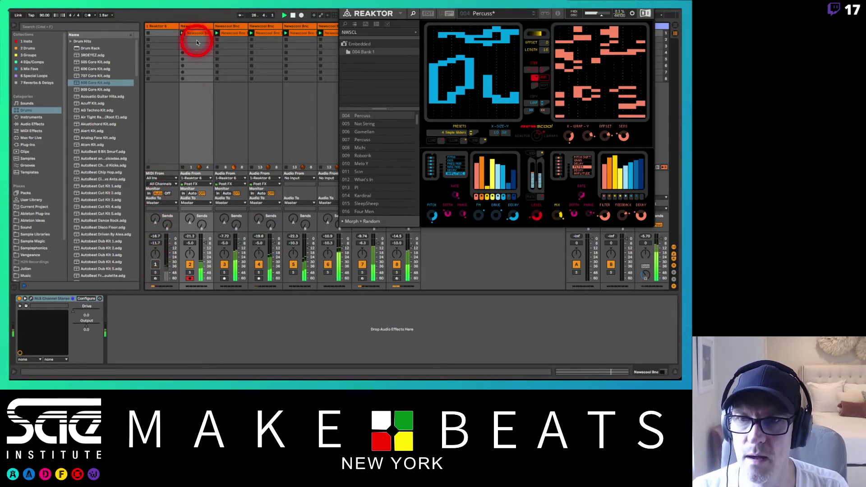
double_click(197, 36)
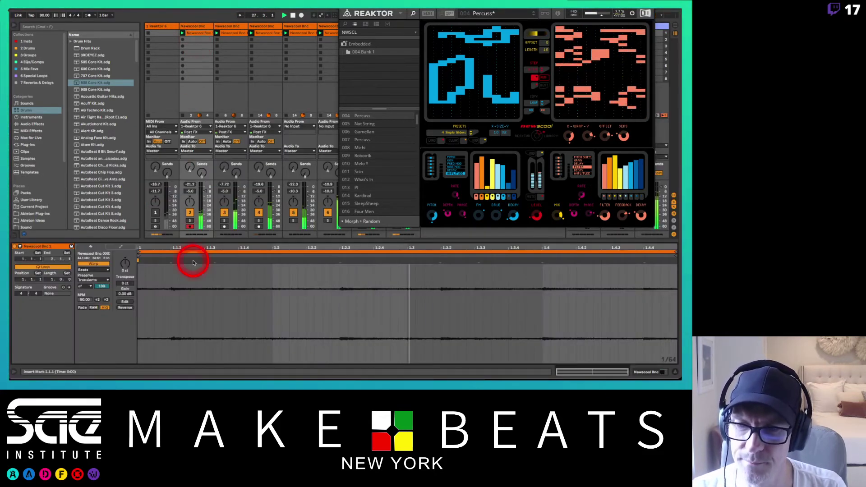
drag(203, 191, 189, 221)
click(189, 221)
key(space)
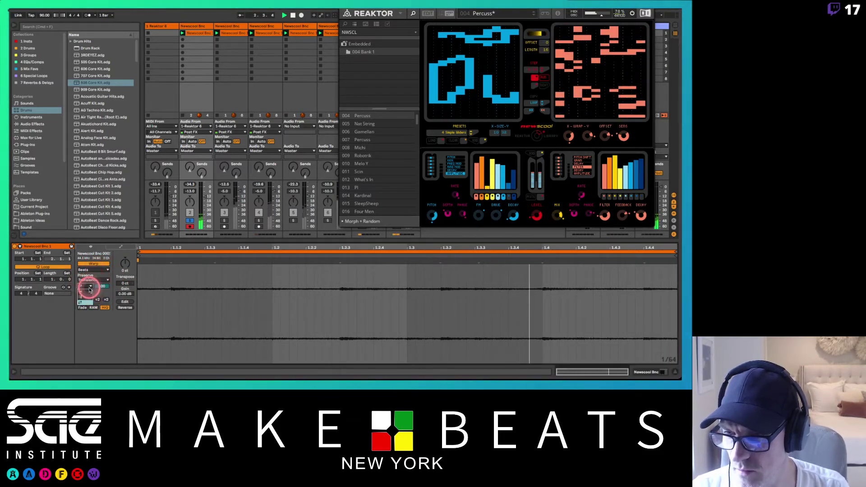
Turn off transient looping for track 2's clip, set Preserve to 1/16 with a shorter transient envelope, and unsolo the track.
click(88, 287)
click(89, 293)
click(86, 280)
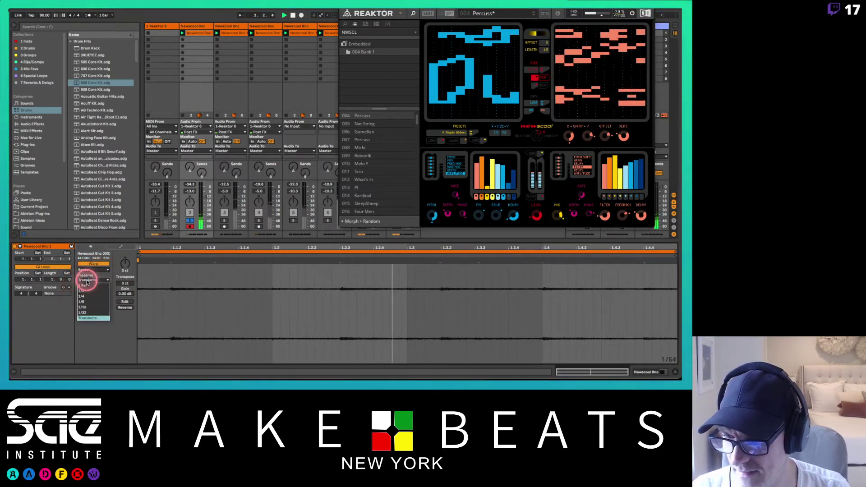
click(92, 302)
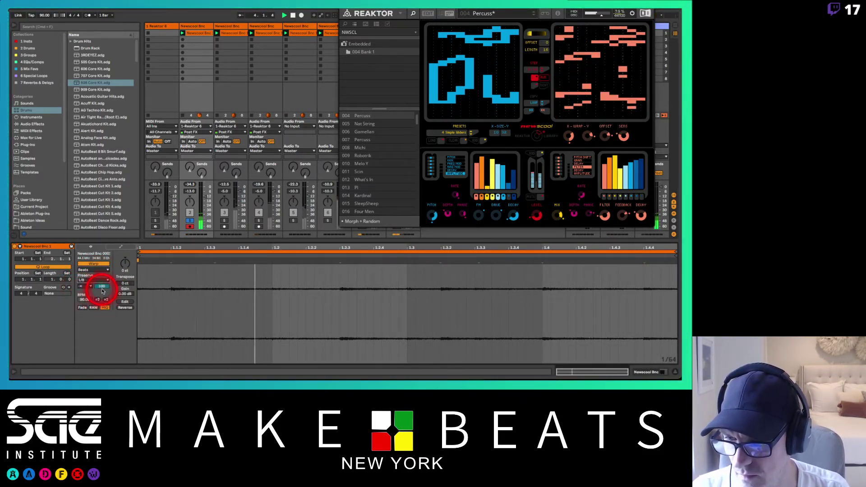
drag(102, 287, 101, 287)
click(88, 279)
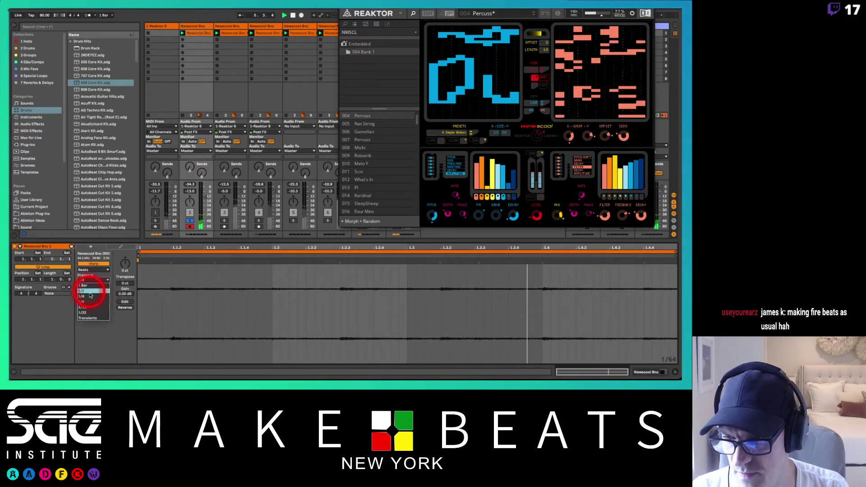
click(90, 307)
click(102, 298)
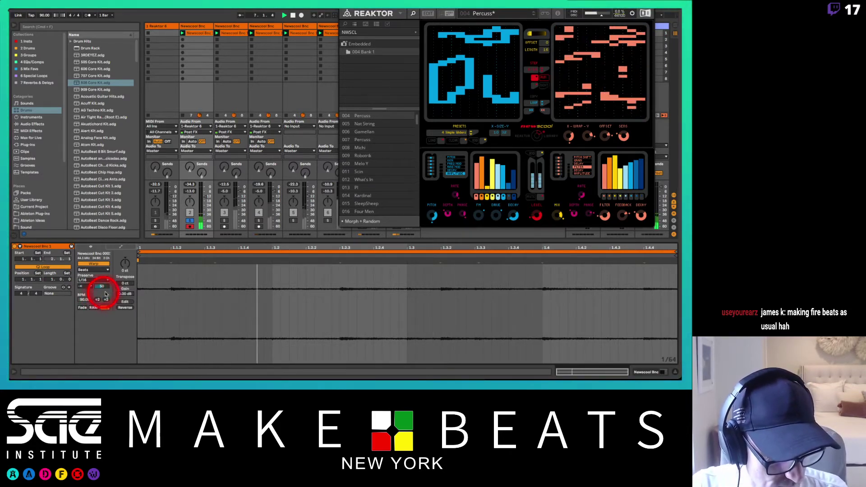
click(116, 282)
click(96, 282)
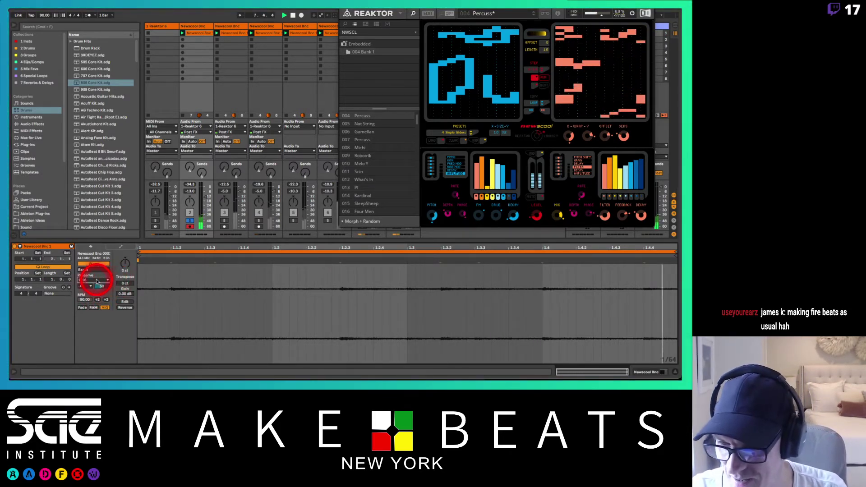
click(190, 220)
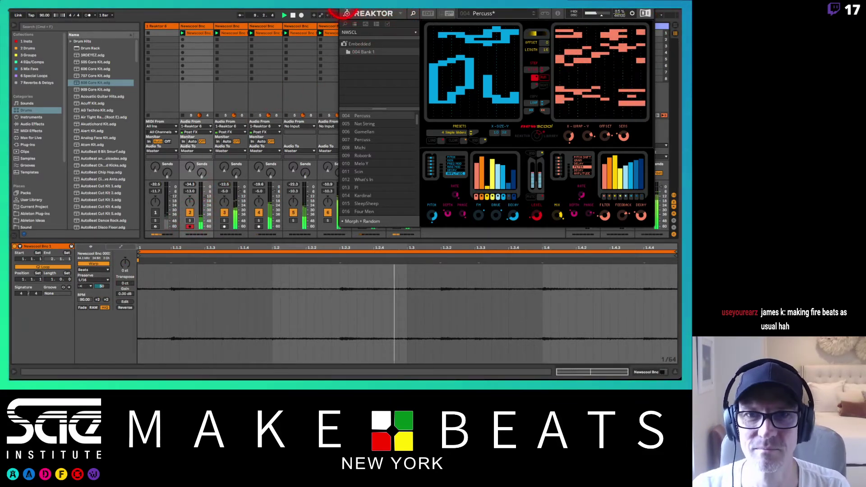
Close the Reaktor window, move the start marker of track 3's clip to 1.1.3, and lower that track to about -7.5 dB.
click(341, 9)
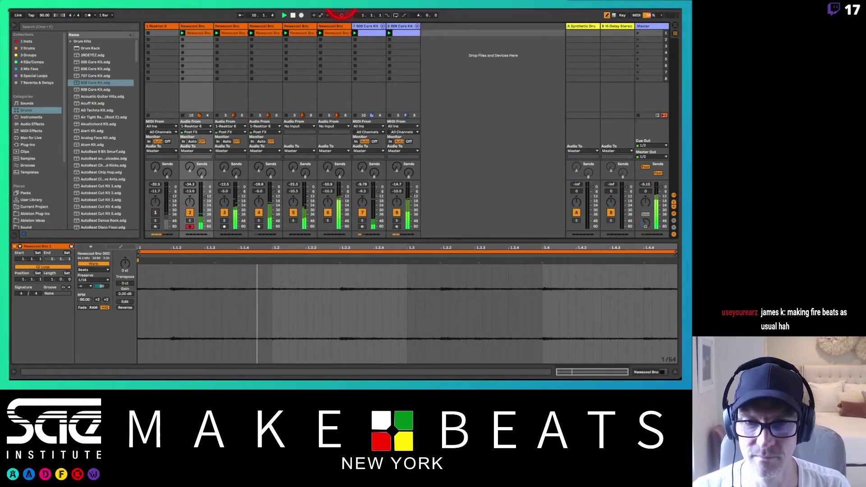
click(233, 34)
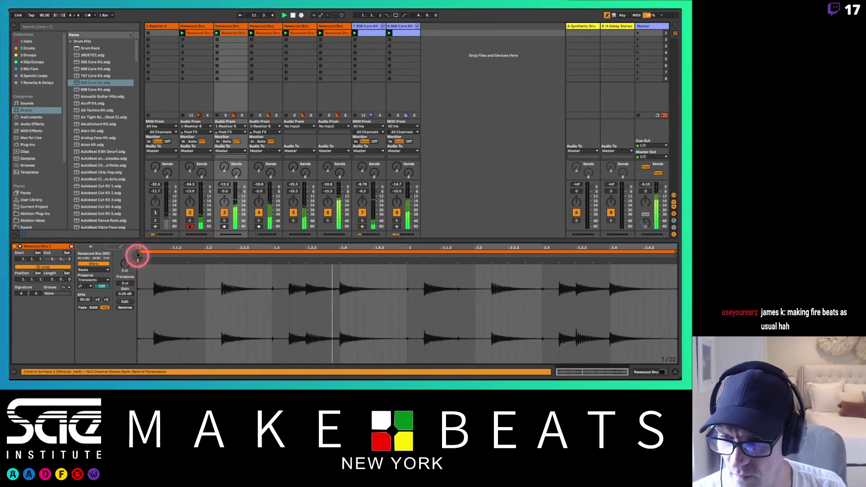
drag(137, 255, 156, 256)
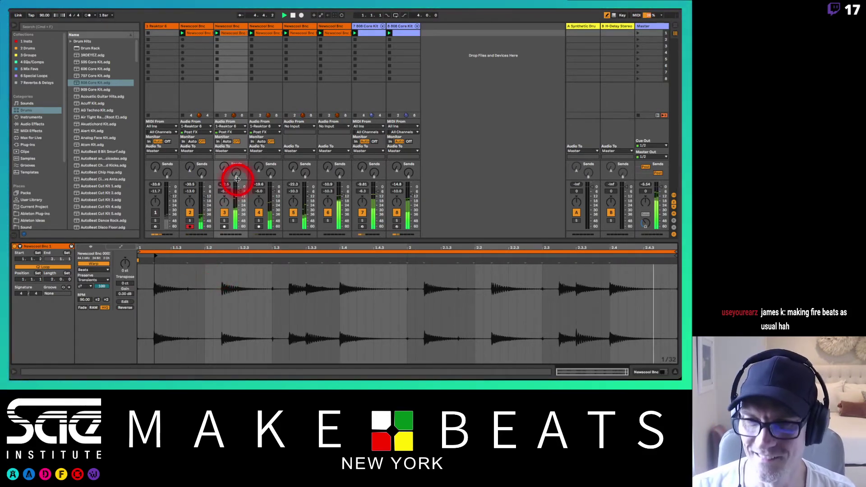
drag(241, 192, 240, 194)
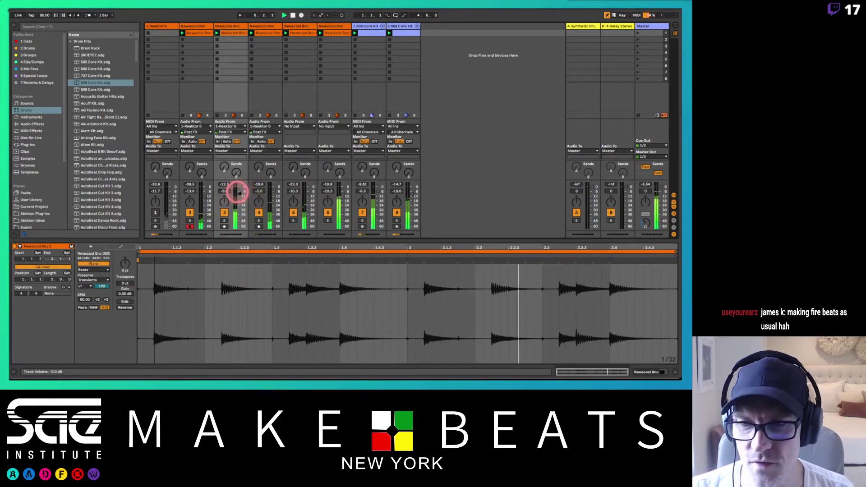
drag(239, 193, 240, 194)
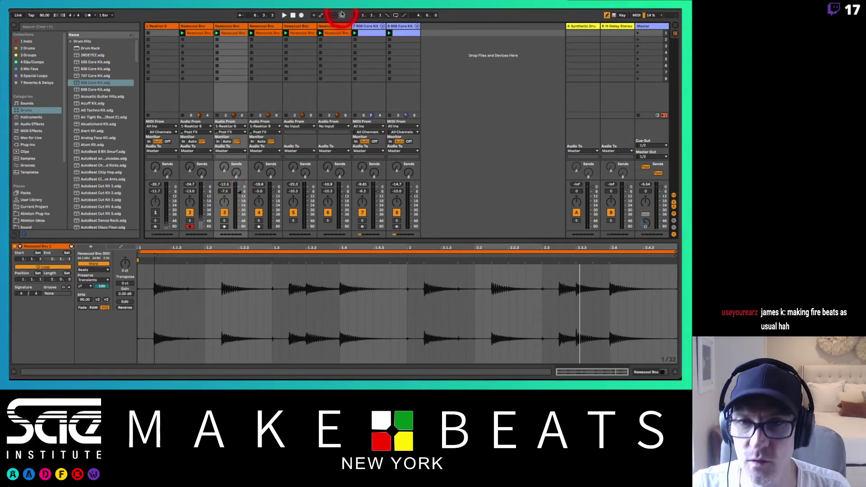
Save the Live set in the Ableton Teaching Projects folder inside Teaching, under a new title ending in "Says Its Fire".
key(super+s)
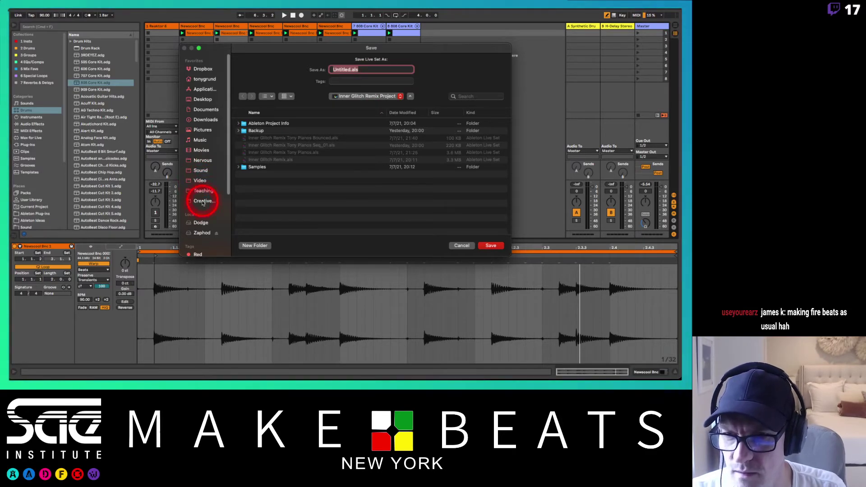
click(203, 191)
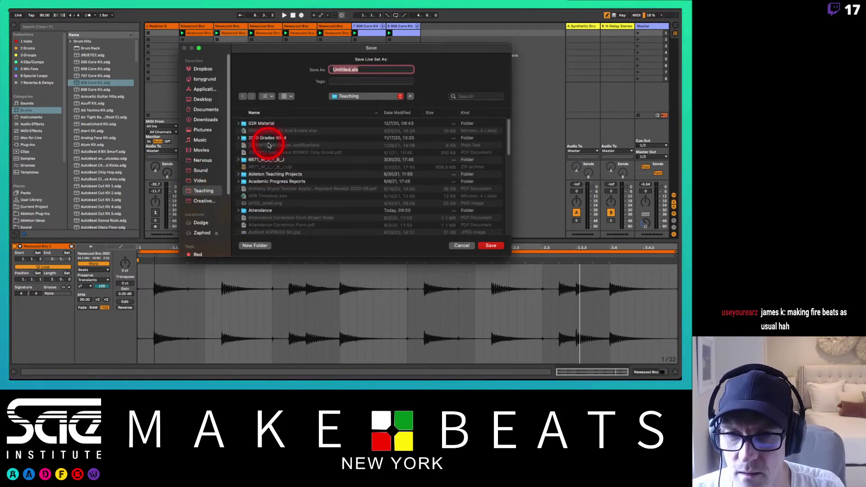
scroll(304, 134, down, 3)
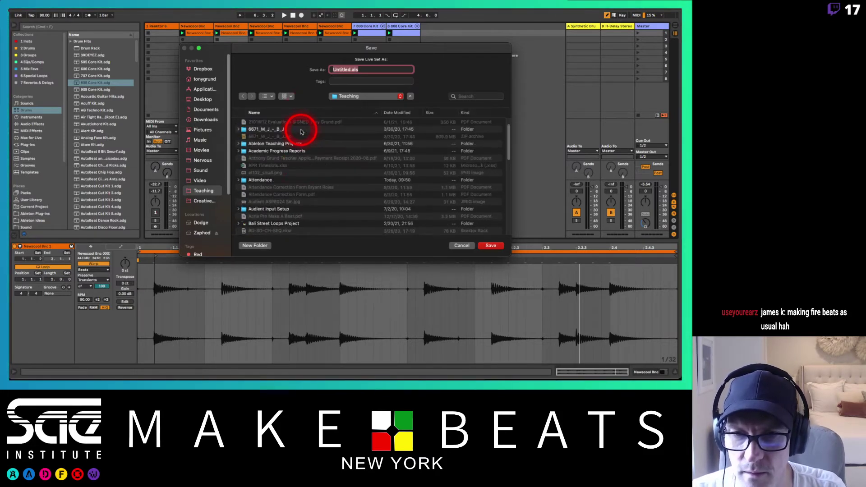
click(266, 144)
double_click(267, 144)
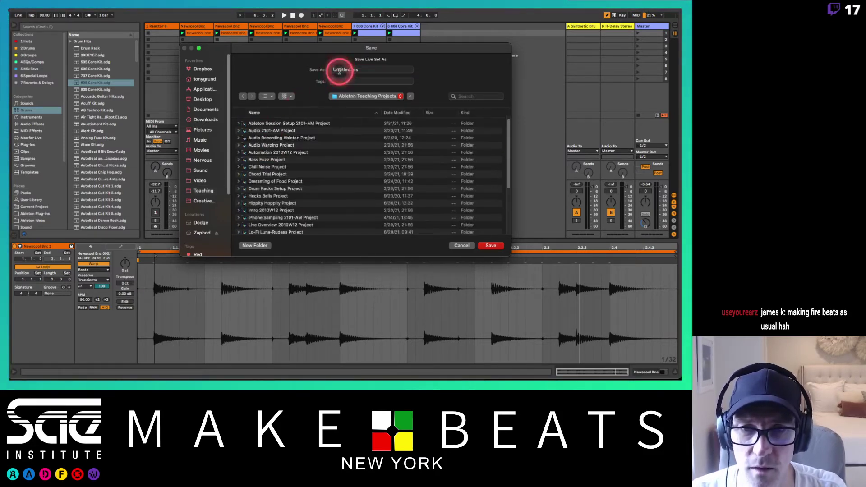
double_click(339, 70)
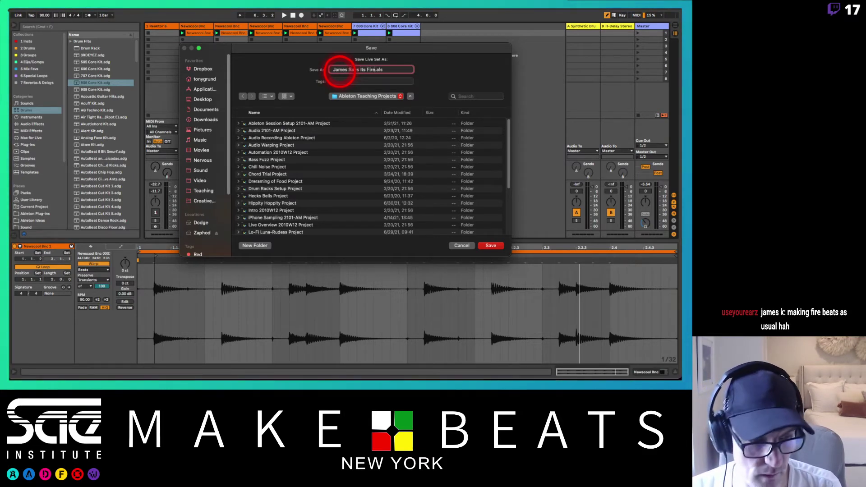
key(Return)
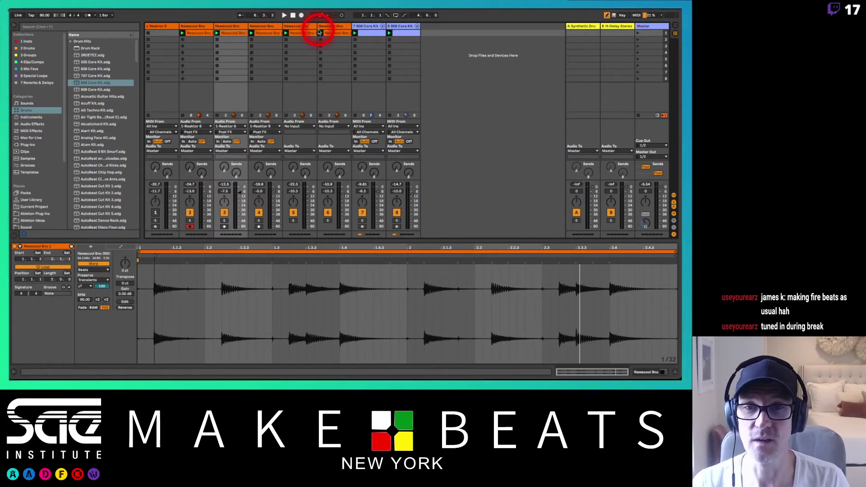
Solo track 6 and rename it BD, and rename the two 808 Core Kit tracks HC and CH.
click(328, 221)
click(339, 27)
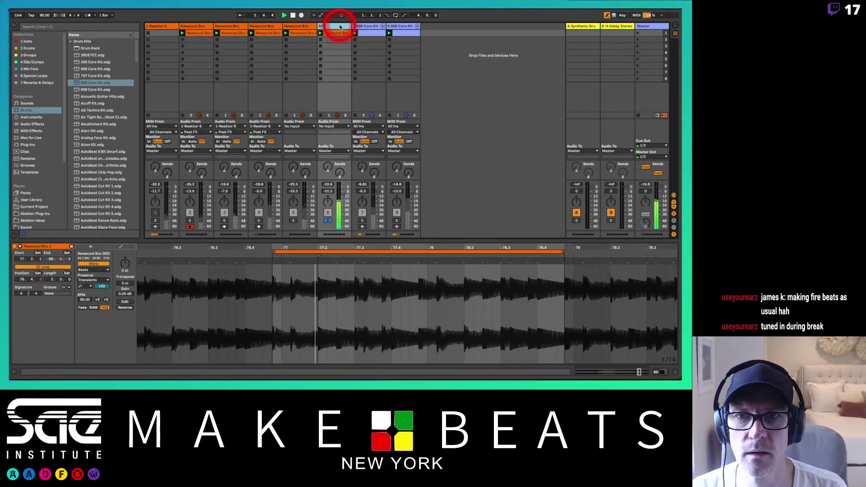
click(368, 26)
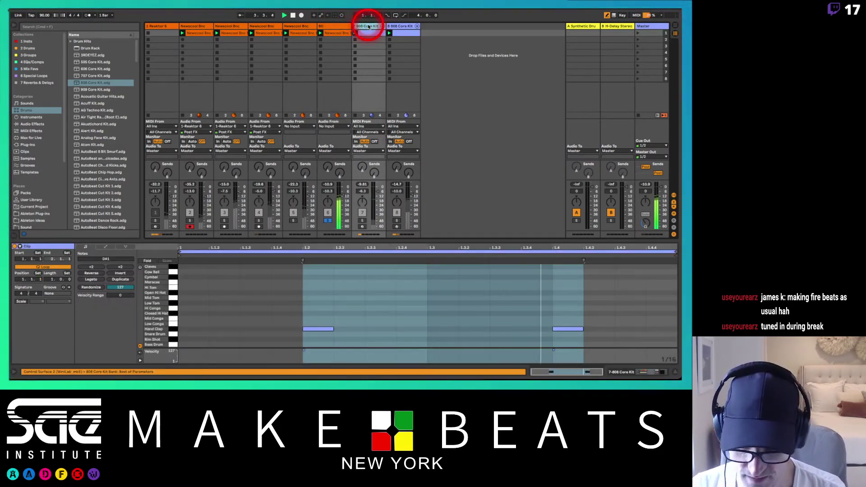
key(Right)
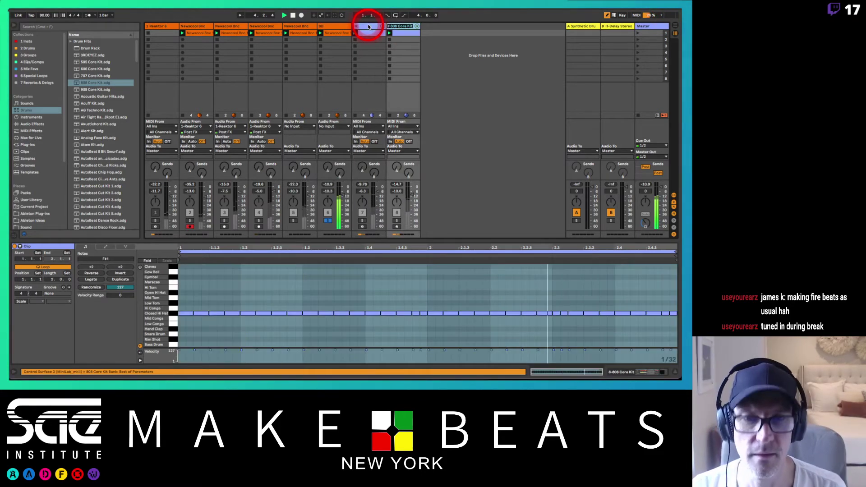
Solo track 5 alongside BD and rename it Metal Perc 11.
click(300, 26)
click(294, 220)
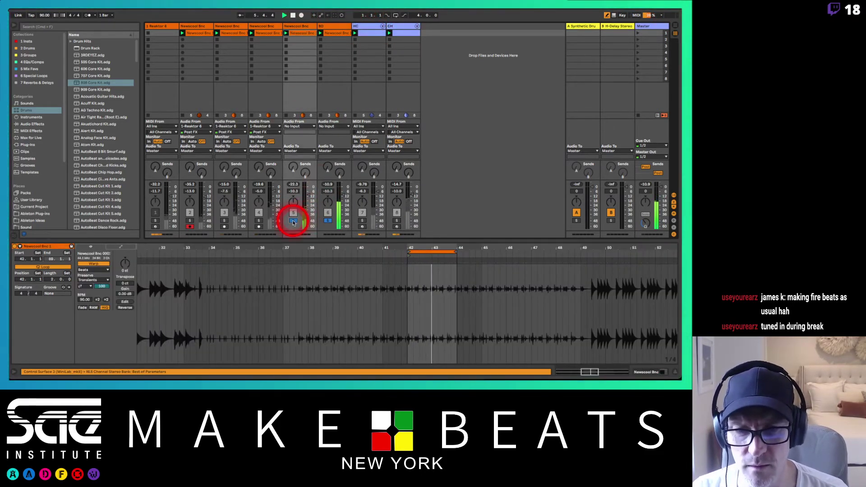
click(292, 27)
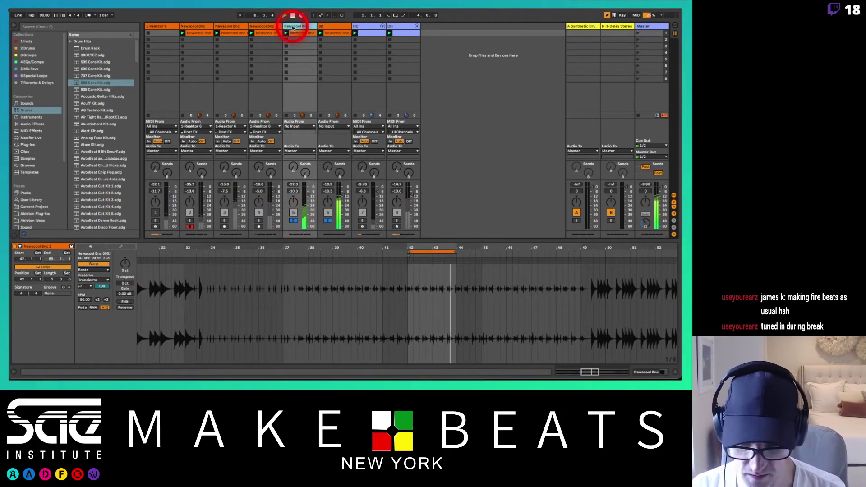
text(Metal Perc 1)
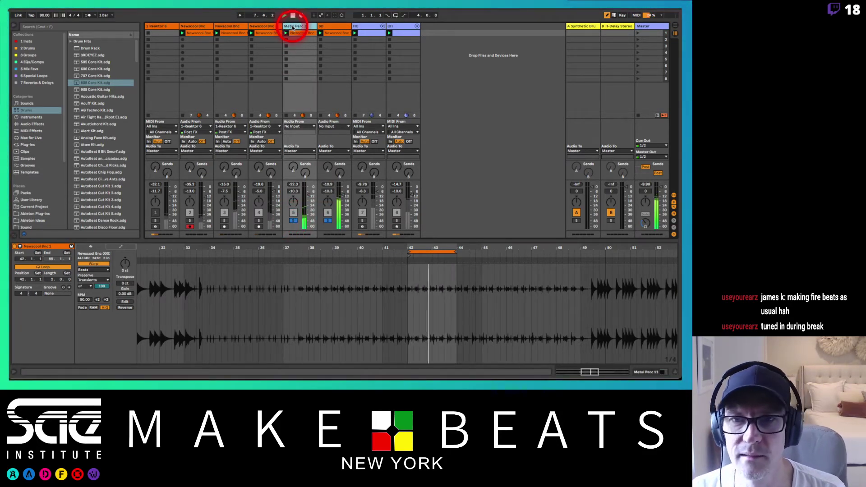
Listen to track 4 alone in solo and rename it Metal Perc 2.
click(268, 26)
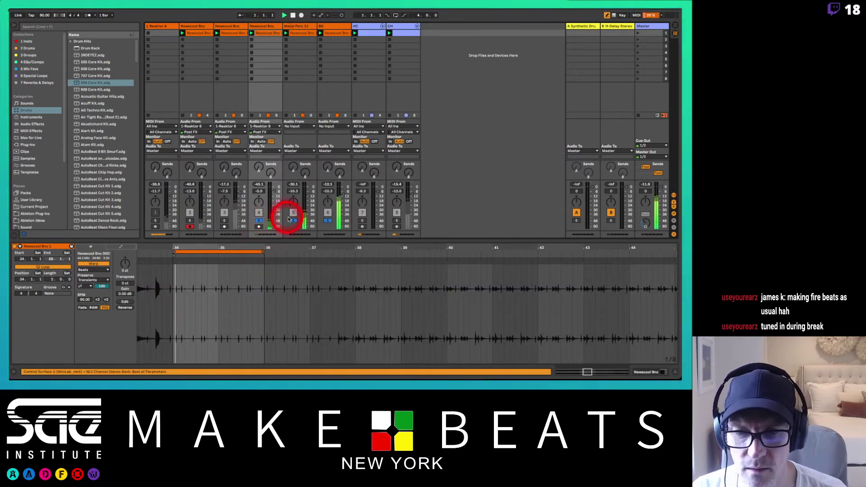
click(326, 220)
click(273, 57)
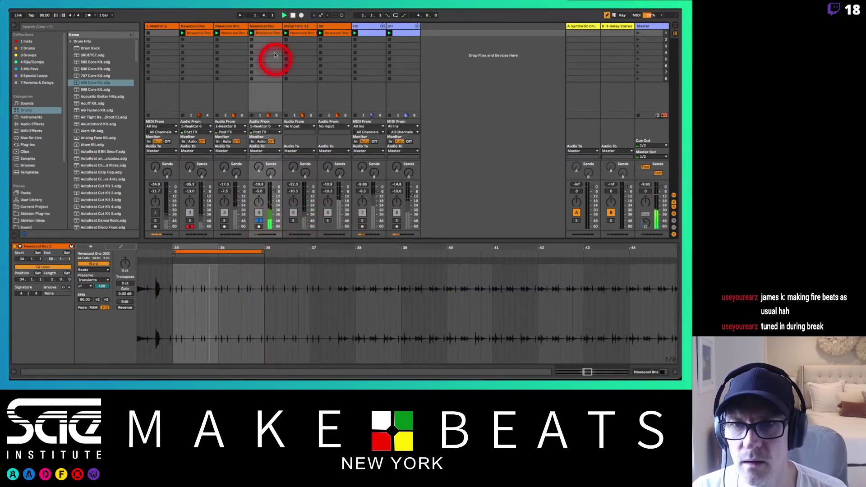
click(263, 27)
click(264, 26)
text(M)
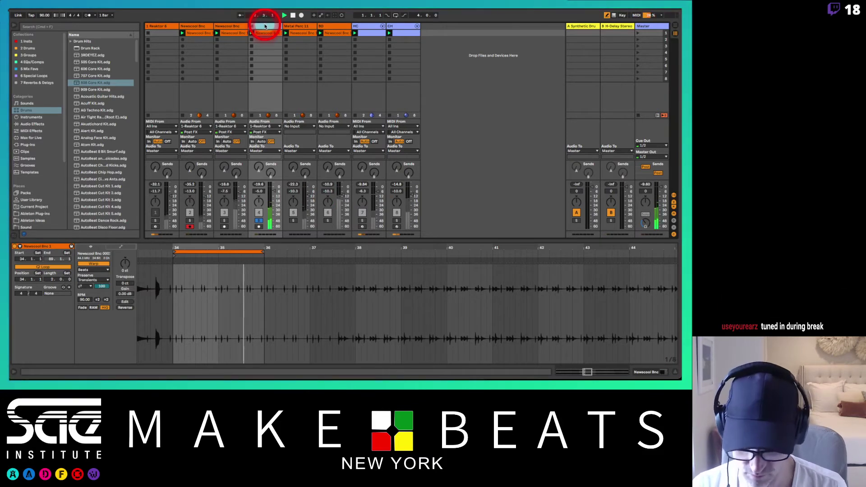
text(etal Pe)
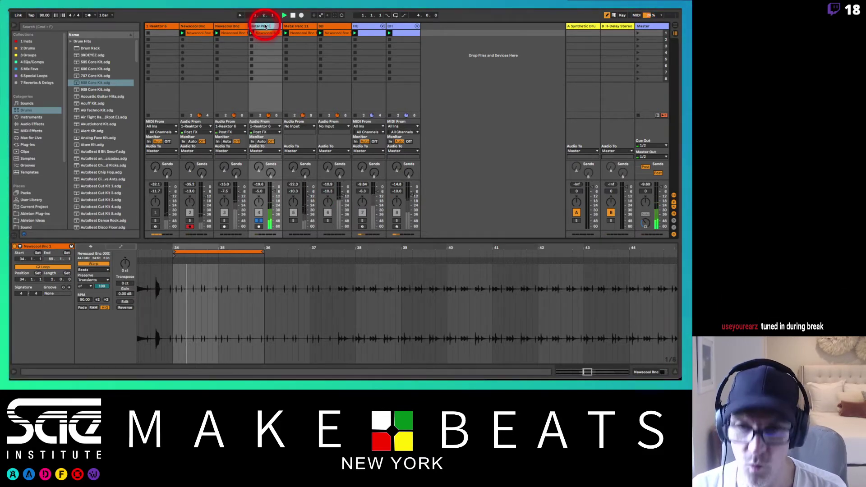
text(rc 2)
key(Return)
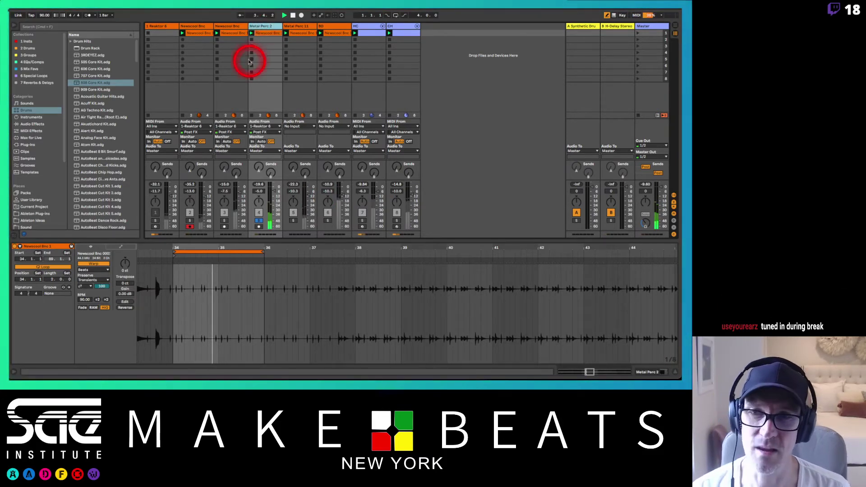
Switch the solo from Metal Perc 2 to track 3 and rename track 3 Res Perc.
click(235, 34)
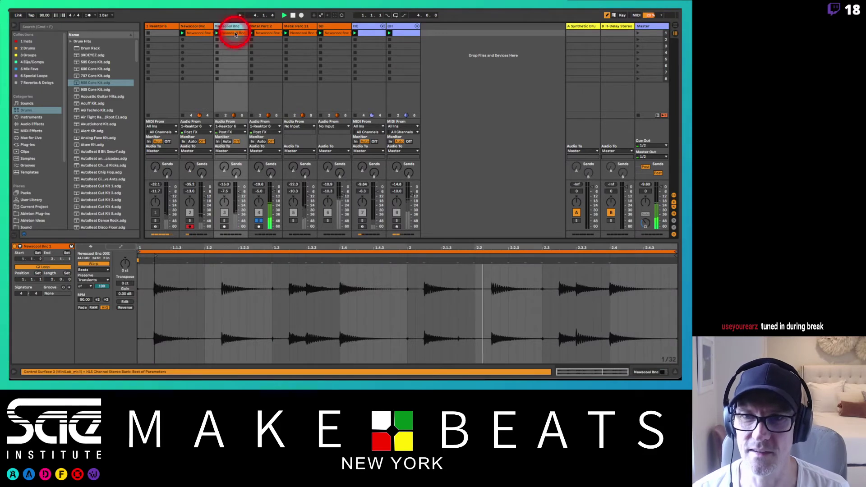
click(224, 220)
click(259, 222)
click(227, 25)
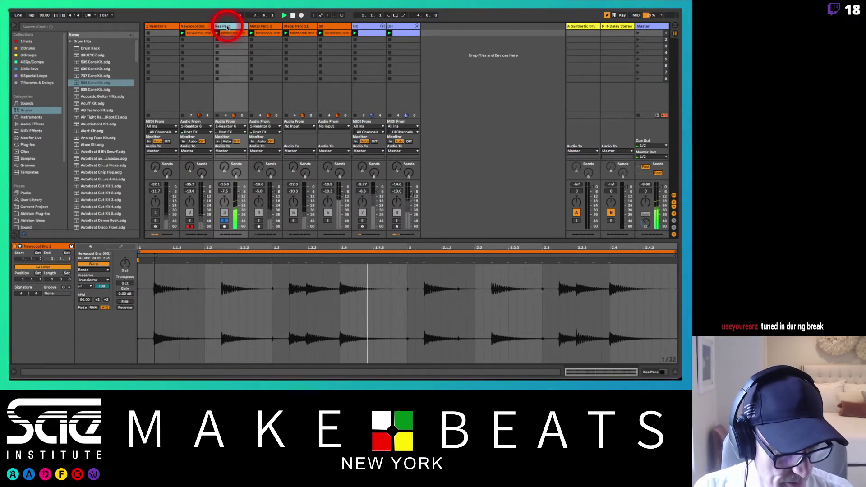
Solo track 2 instead of Res Perc, rename it Noise Rdm, and unsolo it so all tracks play together.
click(191, 26)
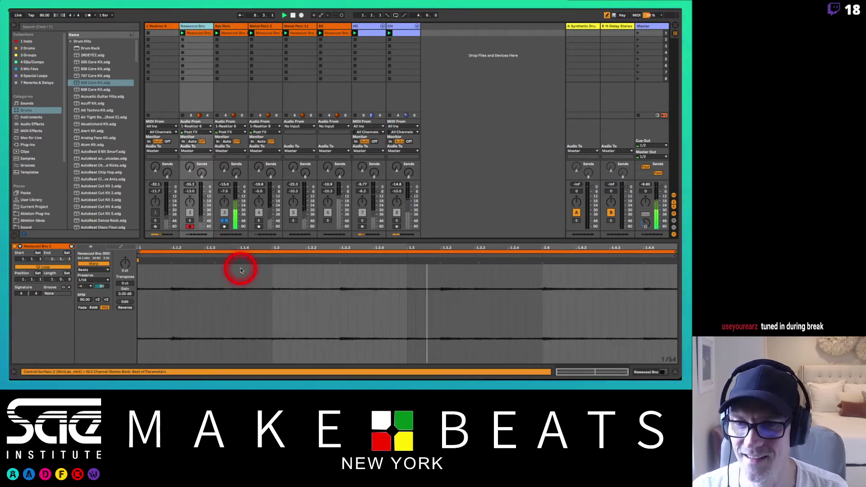
click(189, 221)
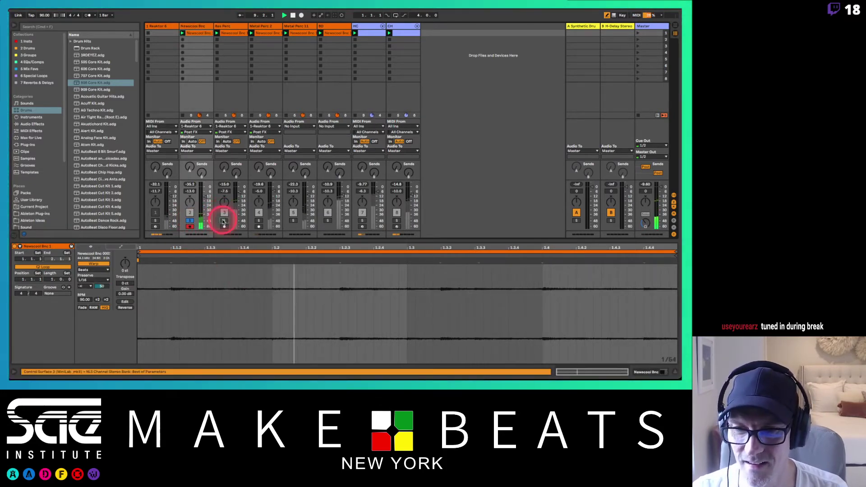
click(194, 27)
key(super+r)
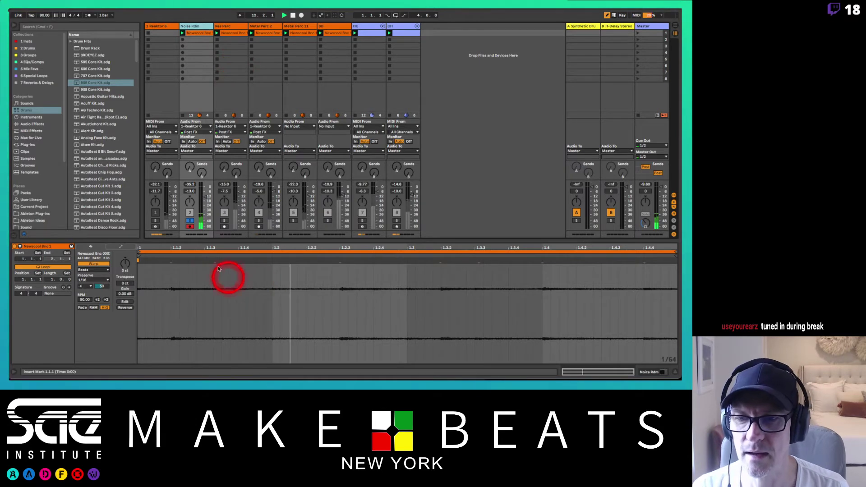
click(189, 223)
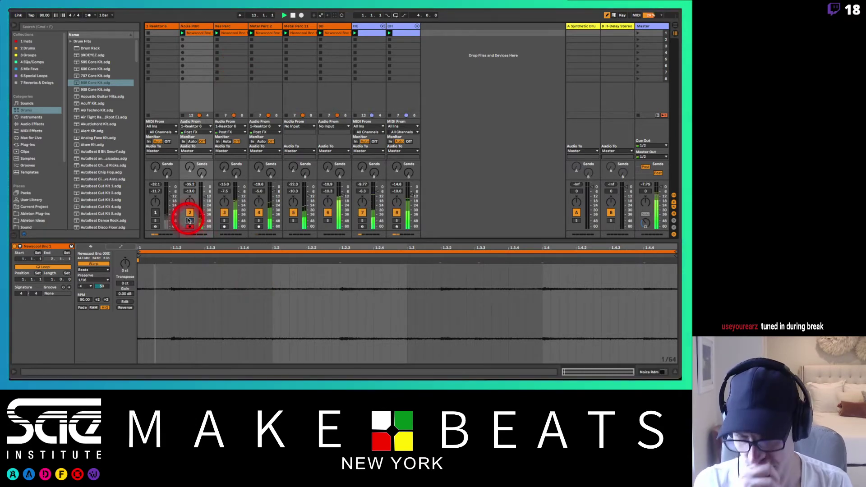
Move the BD track directly after the Reaktor track, with the HC and CH tracks following it.
click(334, 33)
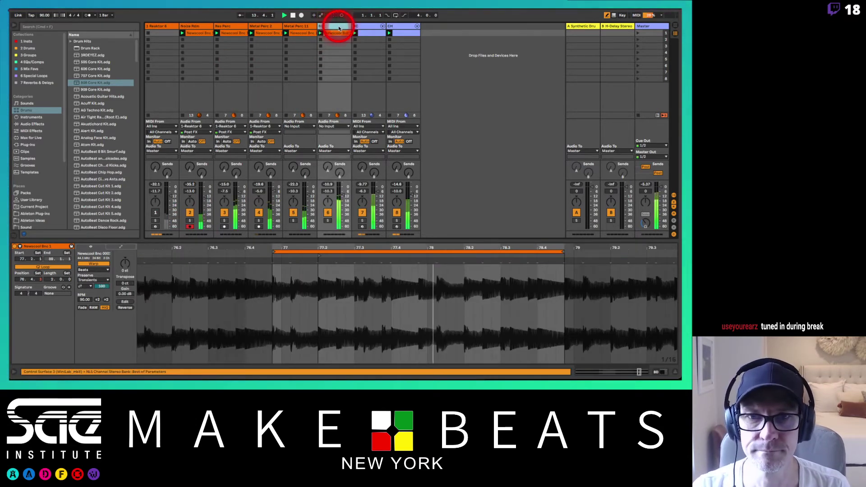
drag(339, 28, 190, 26)
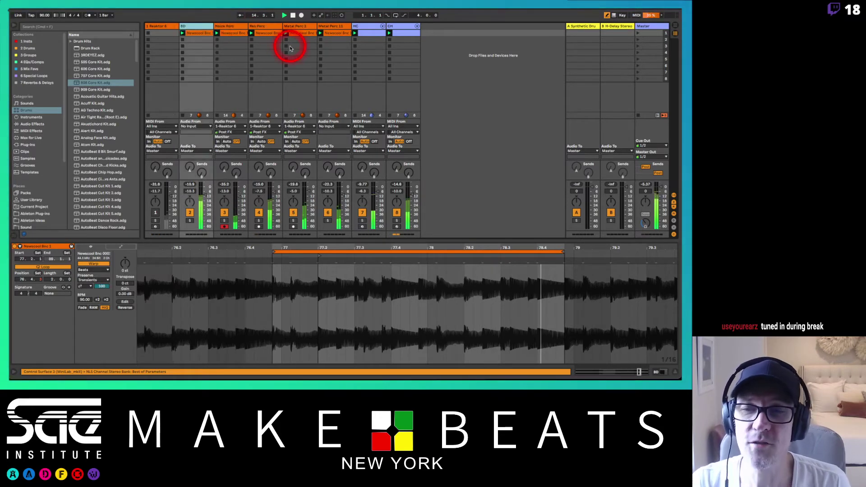
click(361, 26)
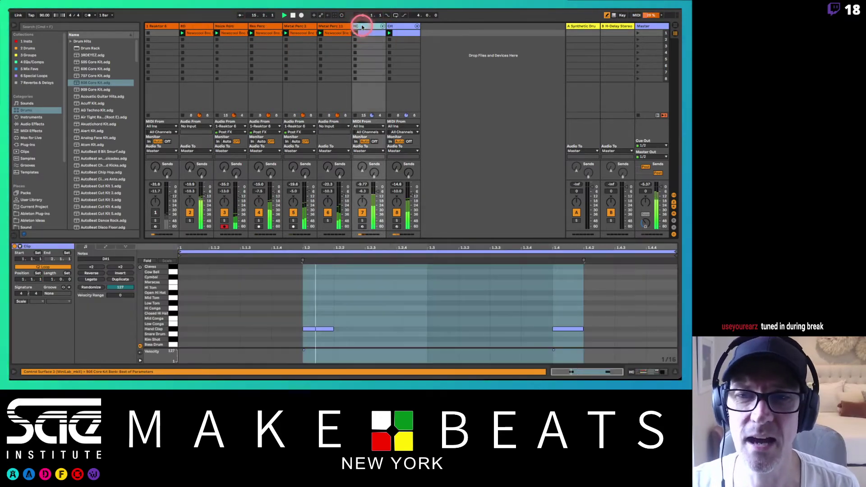
click(411, 26)
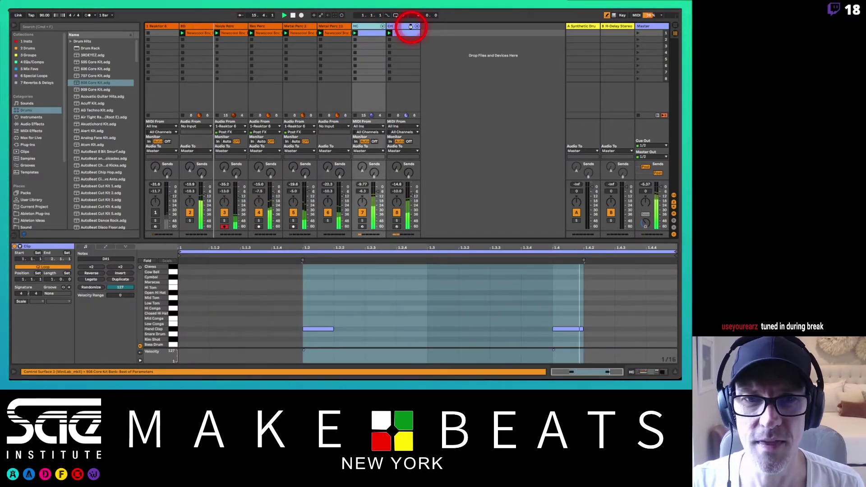
drag(392, 27, 254, 25)
Move the Noise Rdm track behind Metal Perc 11, then mute Res Perc and place it last in the track order.
click(300, 26)
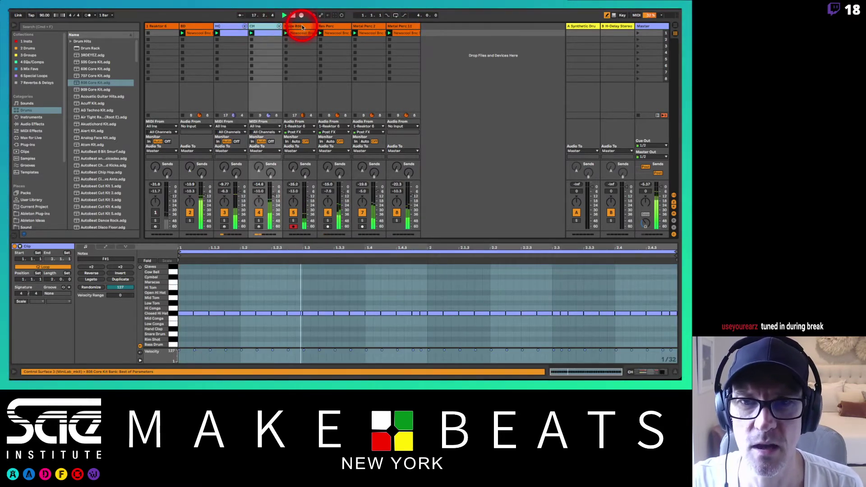
drag(415, 21, 427, 27)
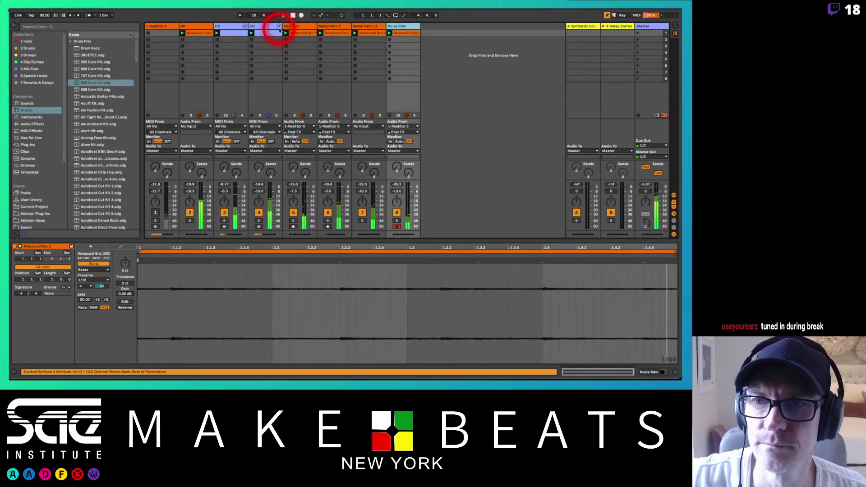
click(294, 212)
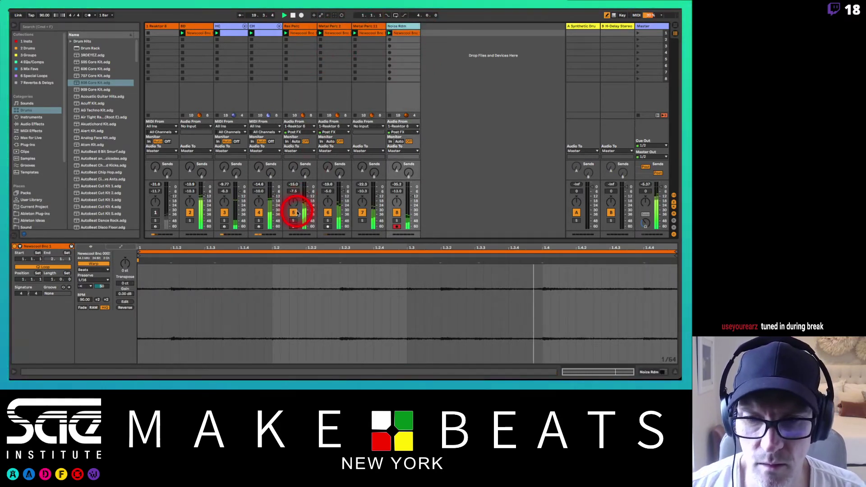
click(300, 28)
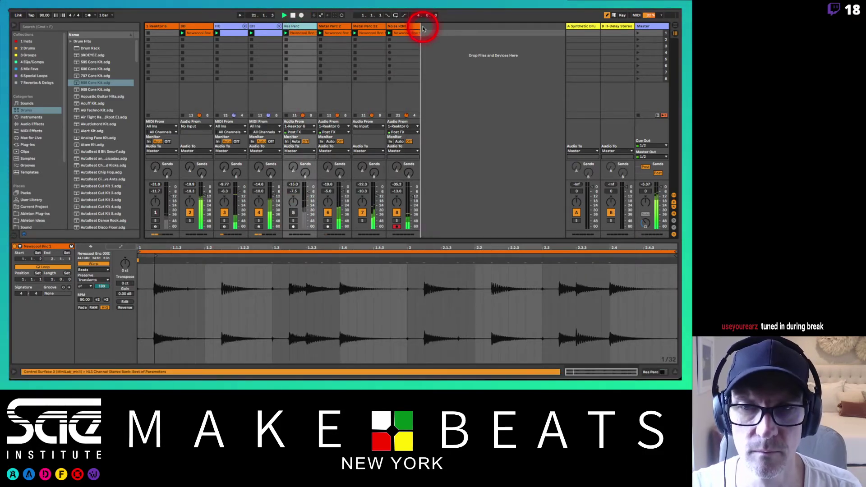
drag(422, 28, 422, 28)
Stop playback, select the BD track, and search the browser for transi.
double_click(197, 27)
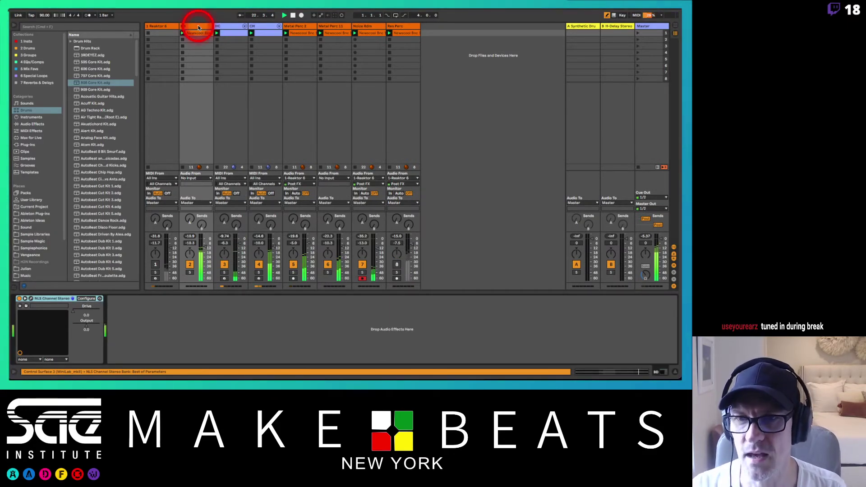
click(198, 34)
click(401, 240)
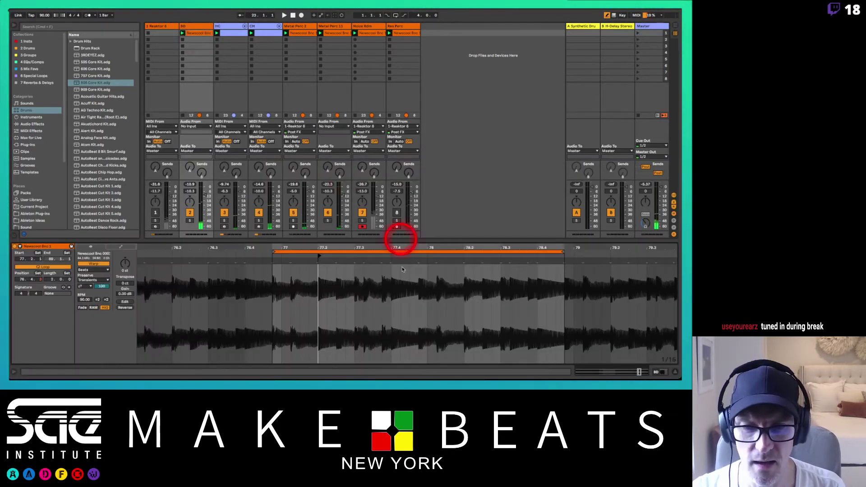
click(196, 28)
click(91, 28)
text(t)
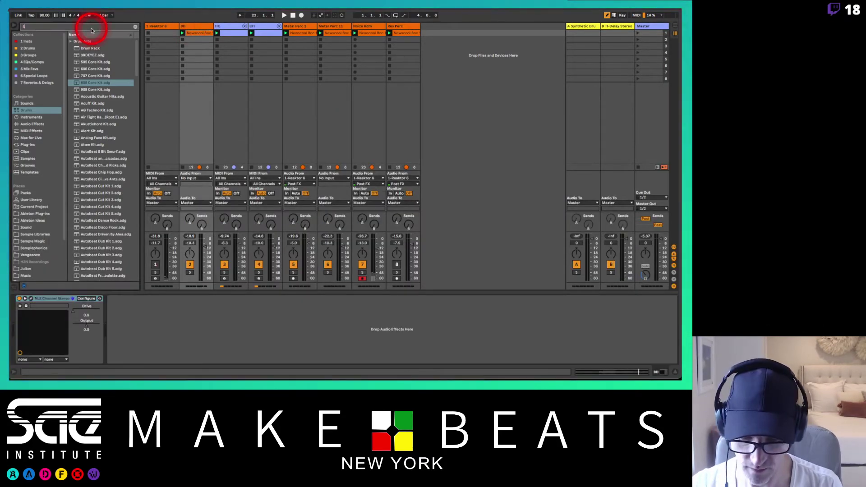
text(ransi)
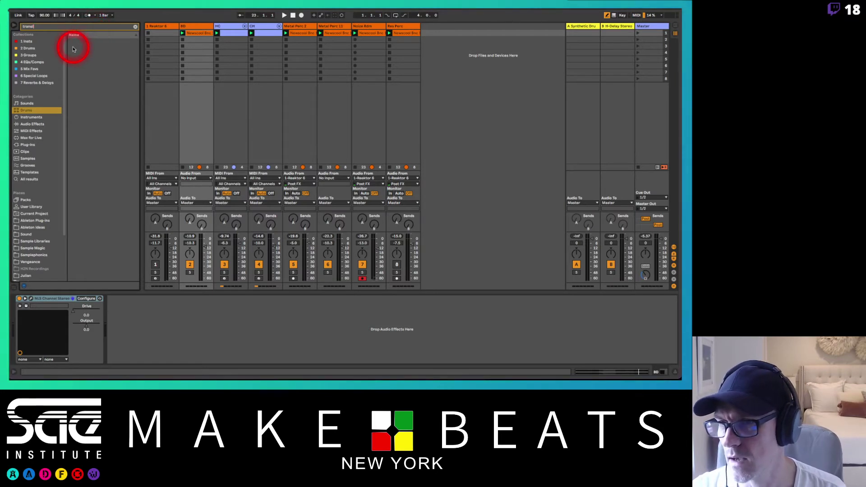
Load the Transient Master VST plug-in on the BD track and place the NLS Channel device after it.
click(30, 144)
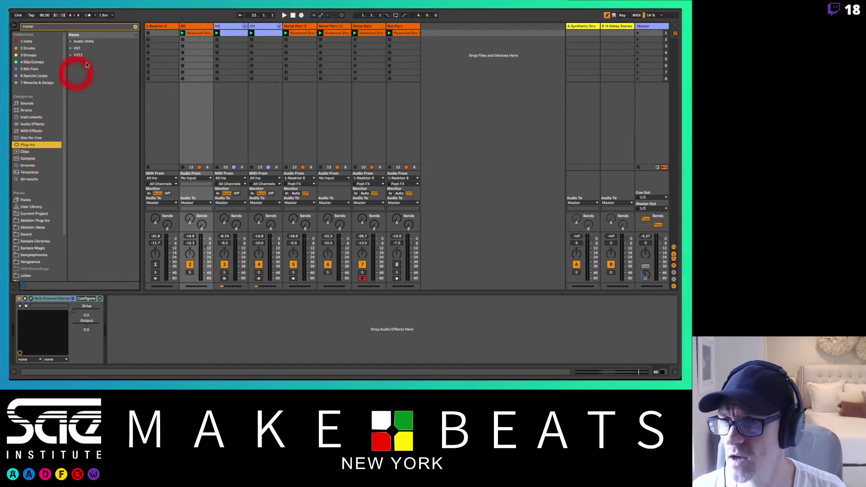
click(71, 49)
click(90, 71)
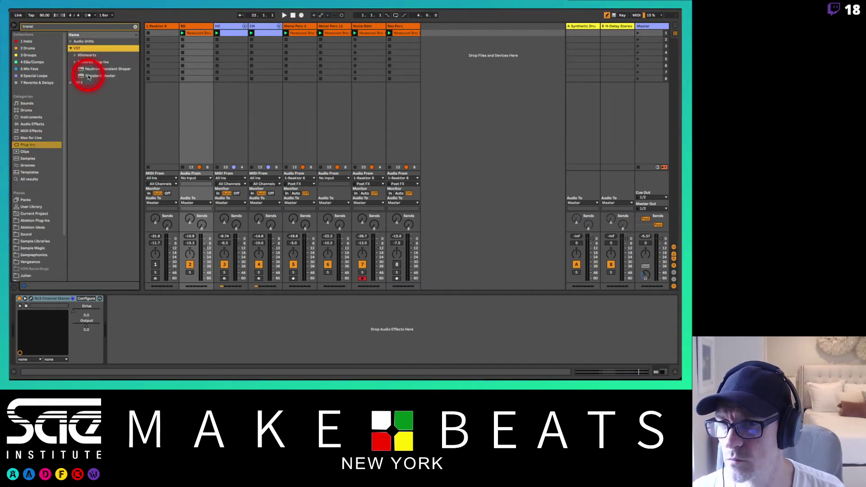
drag(89, 76, 195, 24)
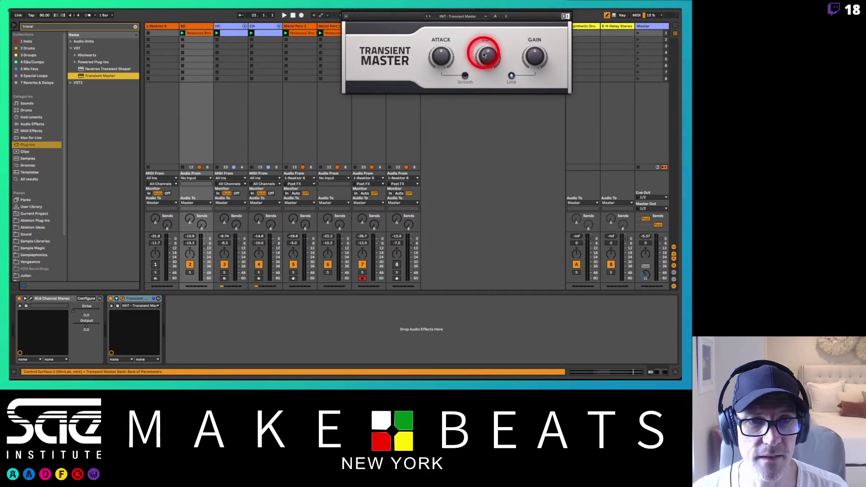
click(63, 298)
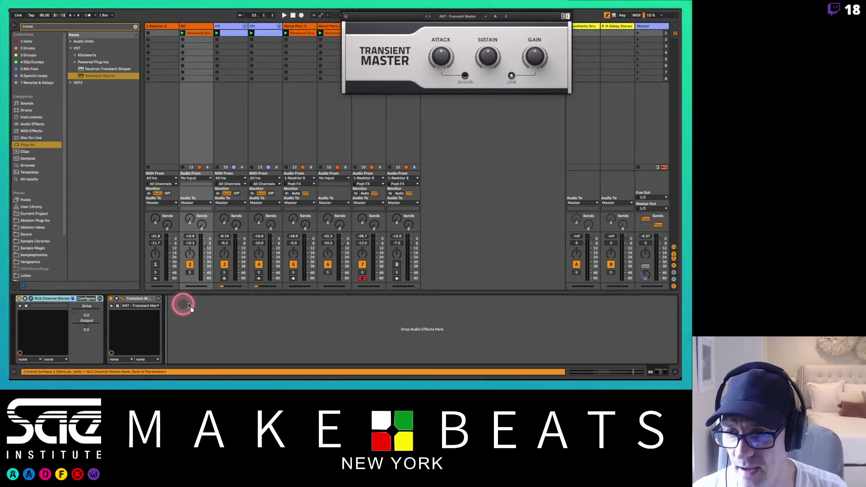
drag(188, 307, 196, 303)
Solo the BD track during playback, raise Transient Master's attack to 100% and lower its sustain.
key(space)
drag(488, 57, 487, 79)
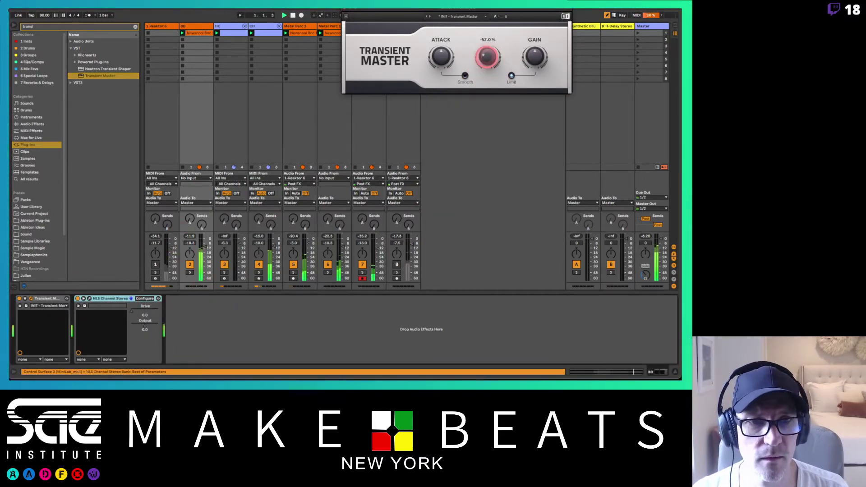
click(191, 273)
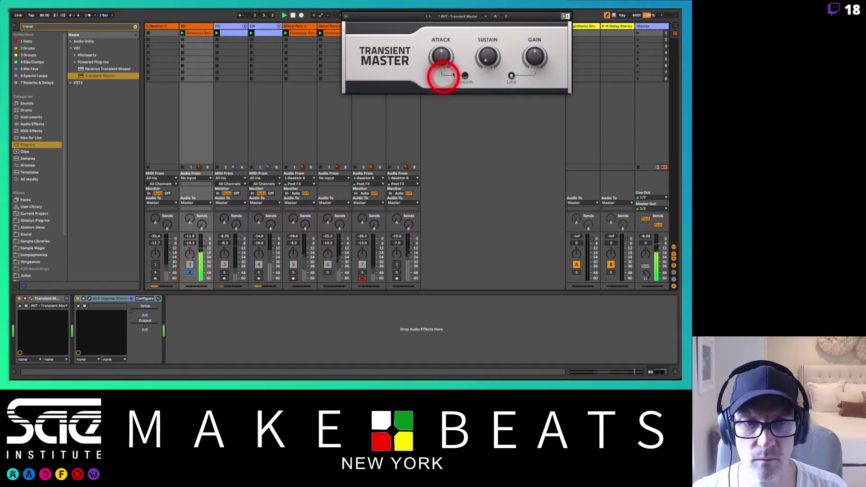
drag(436, 60, 435, 45)
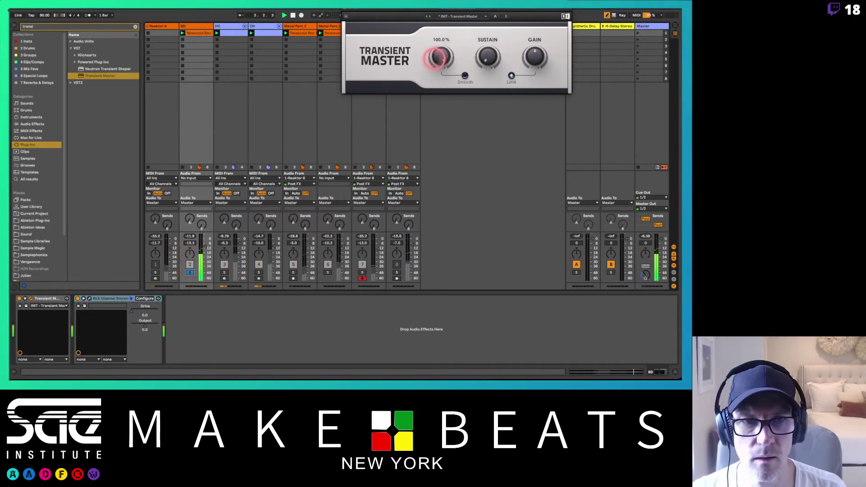
click(197, 26)
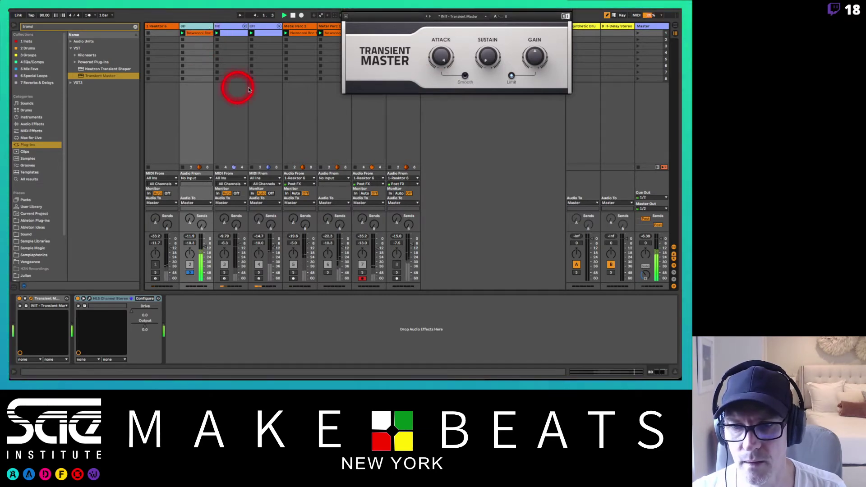
drag(487, 53, 487, 85)
drag(441, 57, 490, 50)
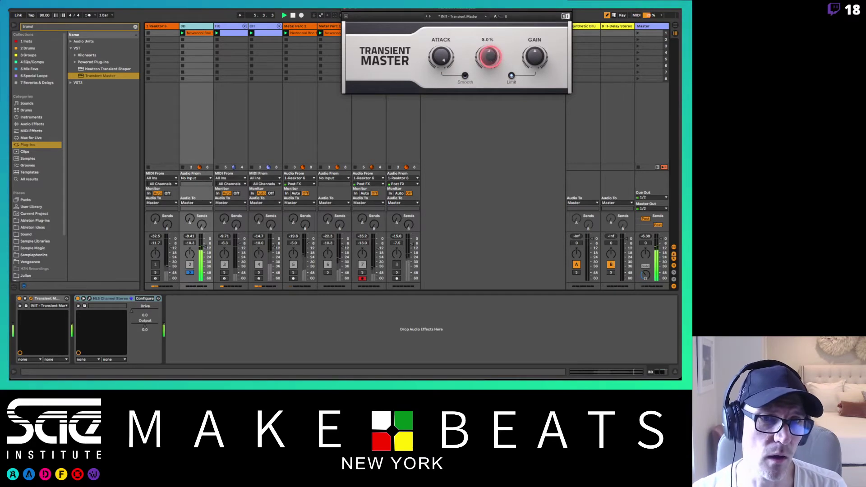
Insert the kHs Transient Shaper between Transient Master and NLS Channel, restart playback, and move its window clear of Transient Master.
click(109, 92)
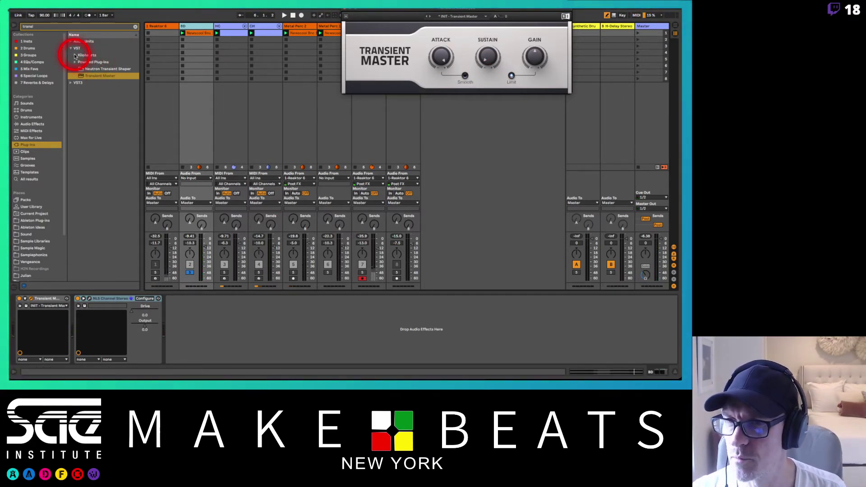
click(76, 56)
mouse_move(93, 61)
mouse_down()
mouse_move(68, 236)
mouse_move(71, 308)
mouse_up()
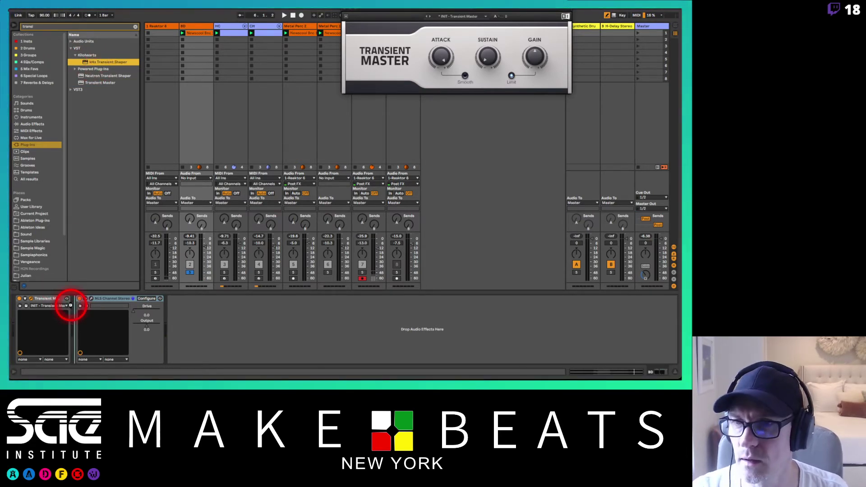
drag(70, 306, 72, 307)
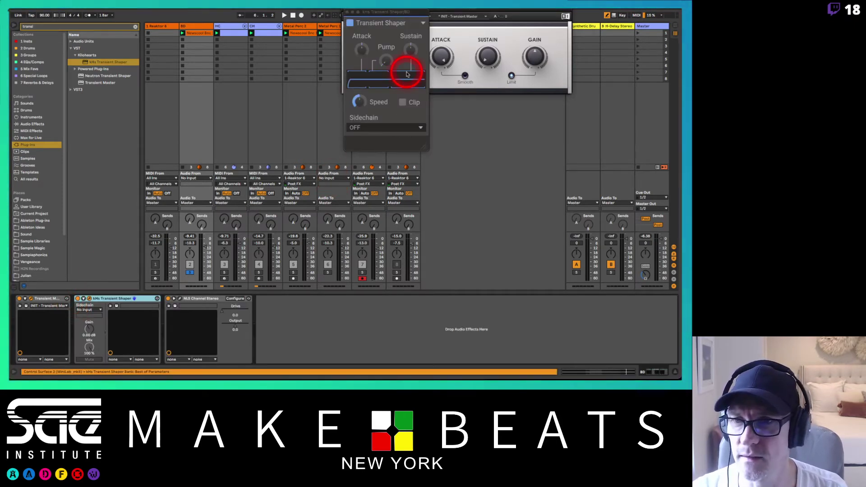
key(space)
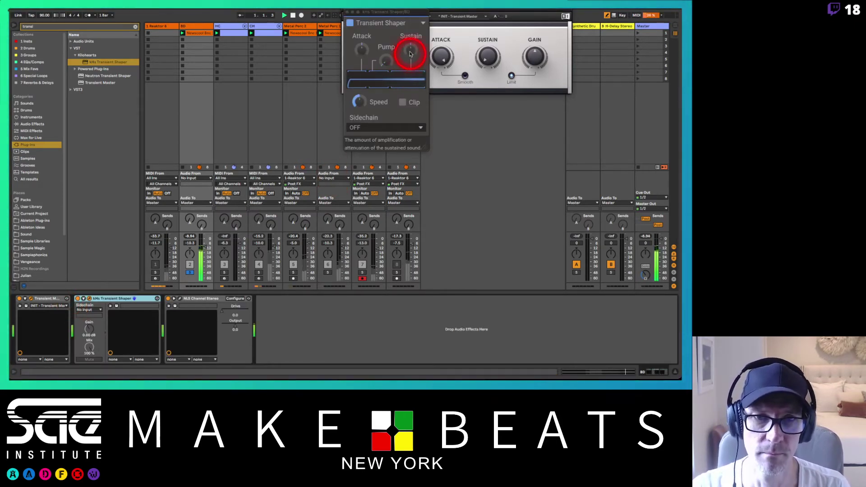
drag(420, 15, 342, 82)
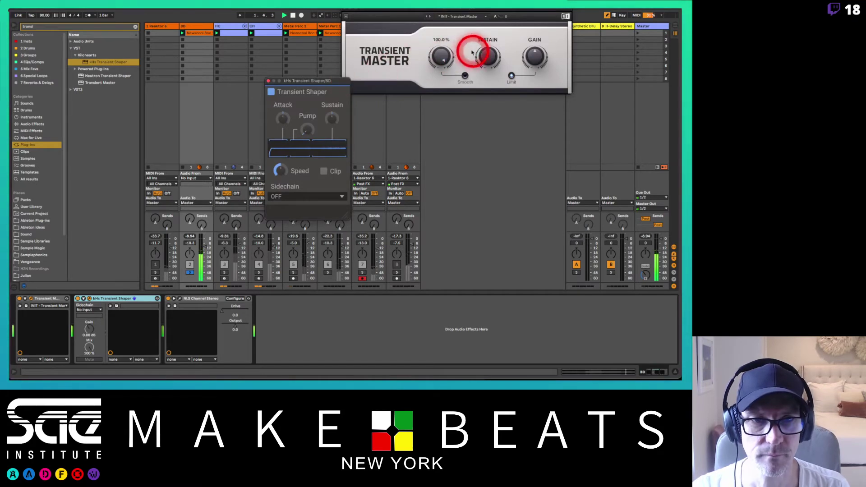
Bypass Transient Master and shape the kick in kHs Transient Shaper with more attack and pump and less sustain.
click(19, 299)
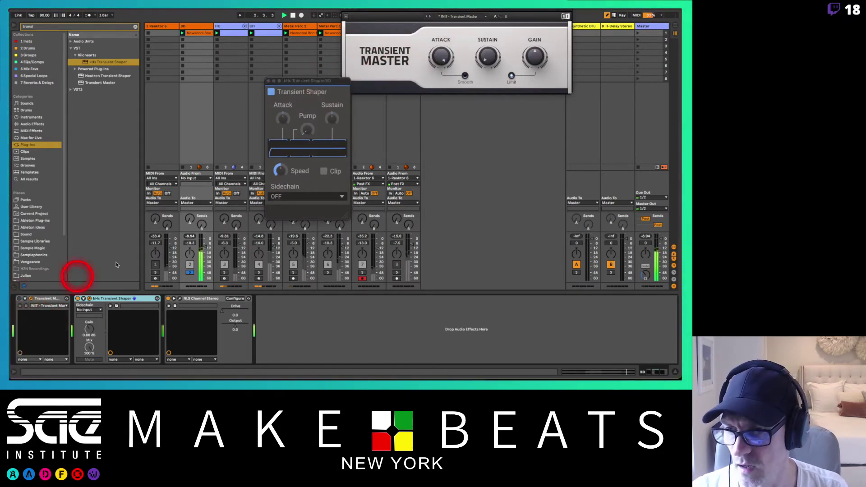
drag(331, 118, 282, 121)
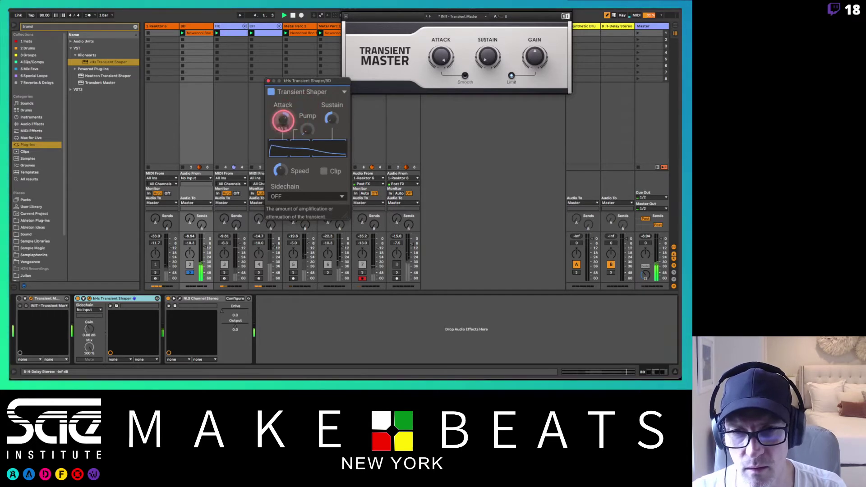
click(311, 134)
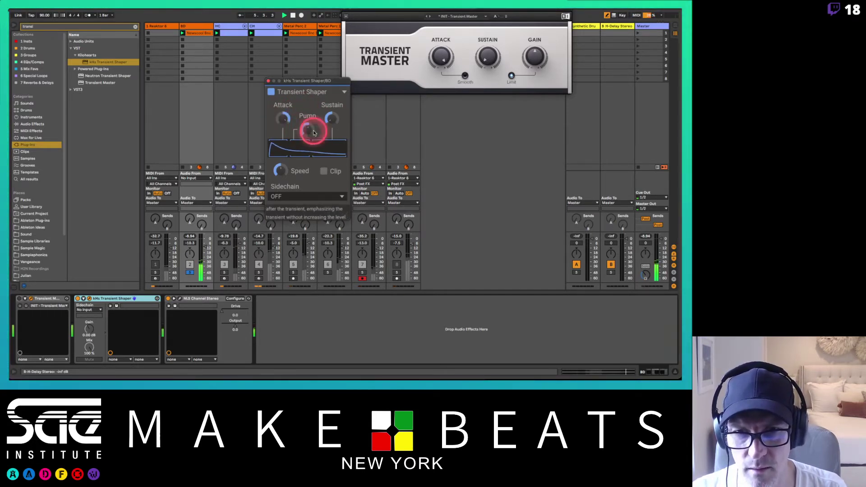
click(330, 119)
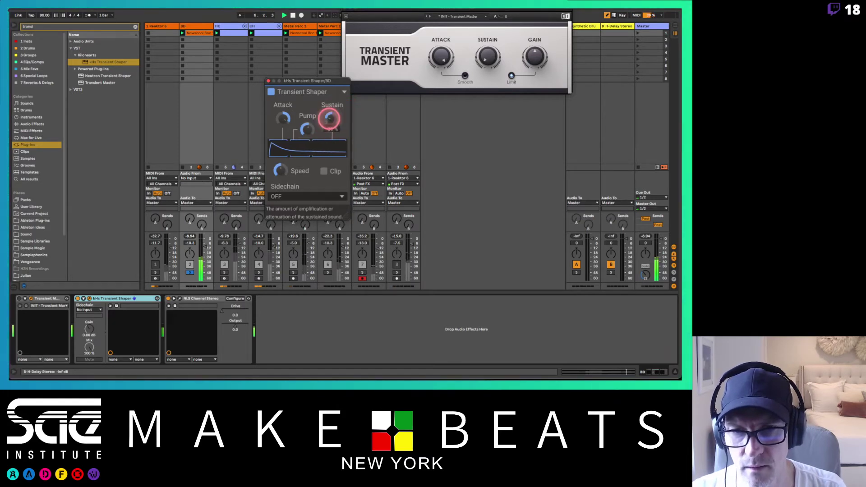
drag(332, 128, 329, 138)
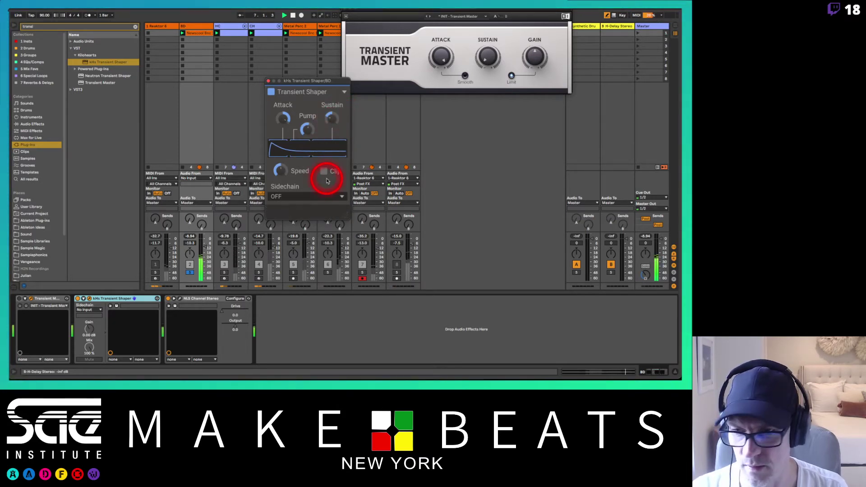
Set the BD track volume to -3.0 dB and open its clip's waveform.
drag(204, 247, 203, 247)
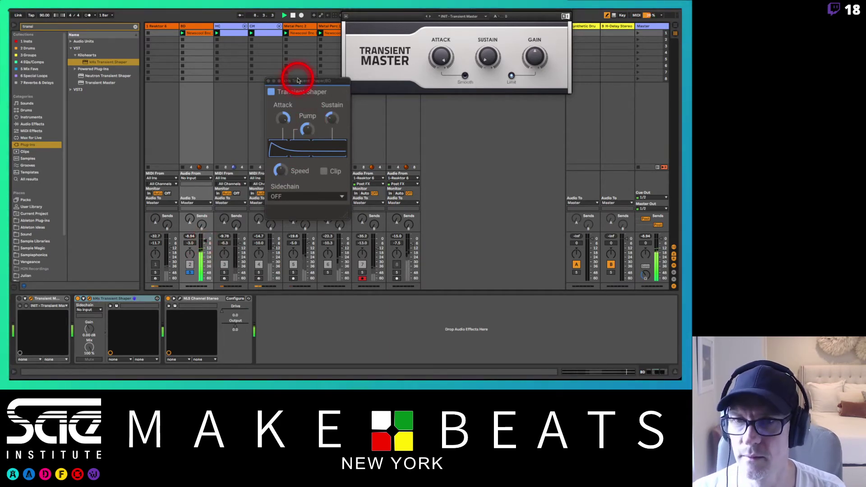
click(195, 33)
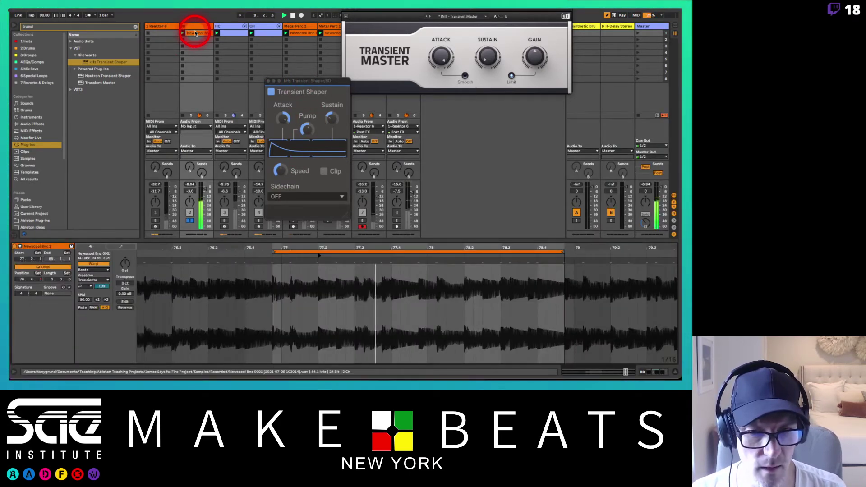
click(360, 318)
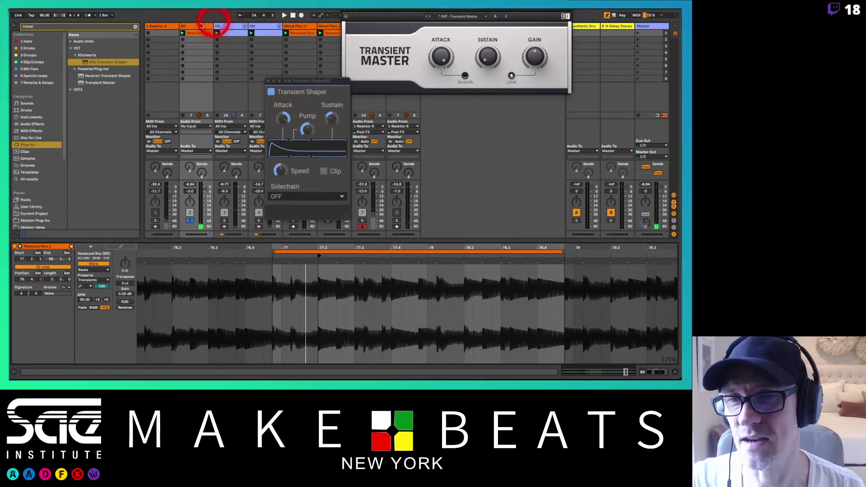
Clear the browser search and crop the BD clip to its looped section.
click(136, 27)
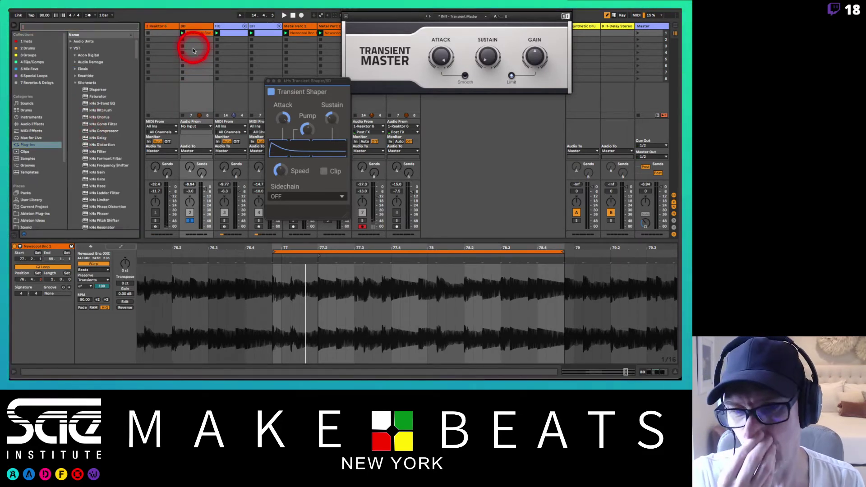
click(194, 34)
right_click(195, 34)
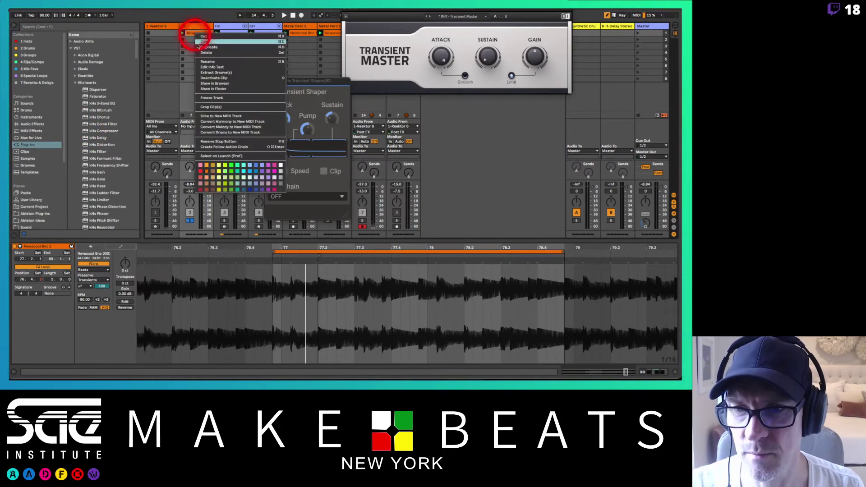
click(213, 110)
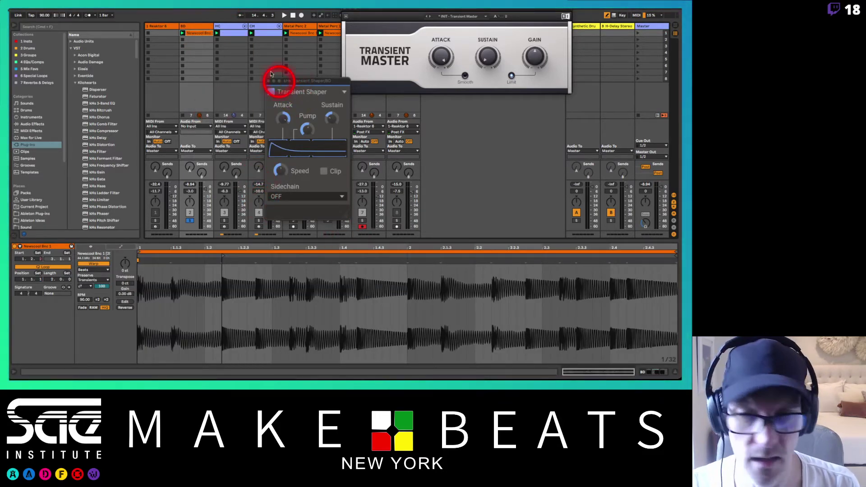
click(204, 34)
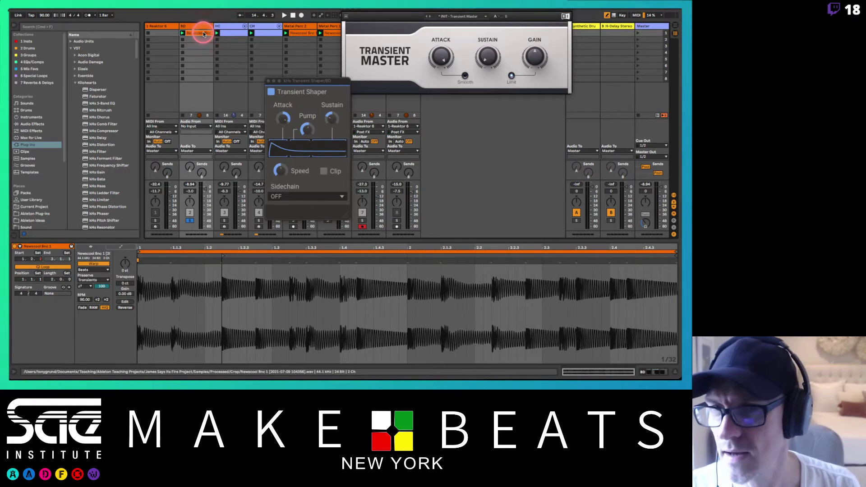
Show the groove library and the Groove Pool, and check the groove options of the BD clip.
click(28, 165)
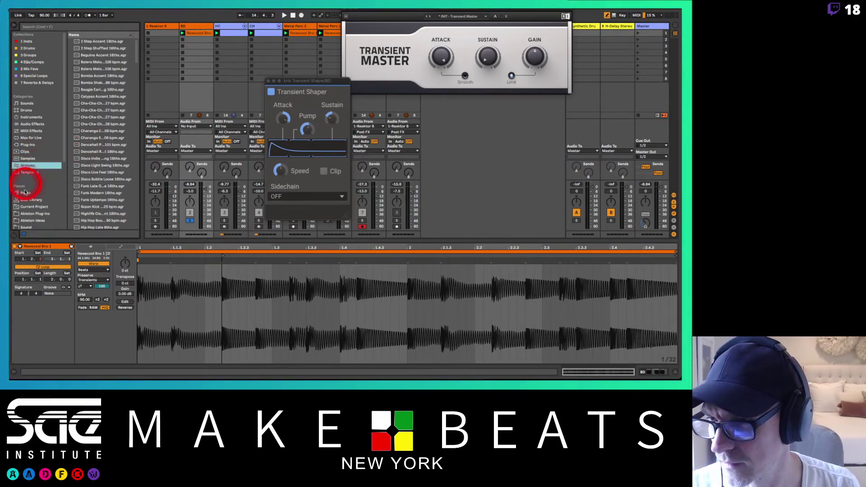
click(14, 235)
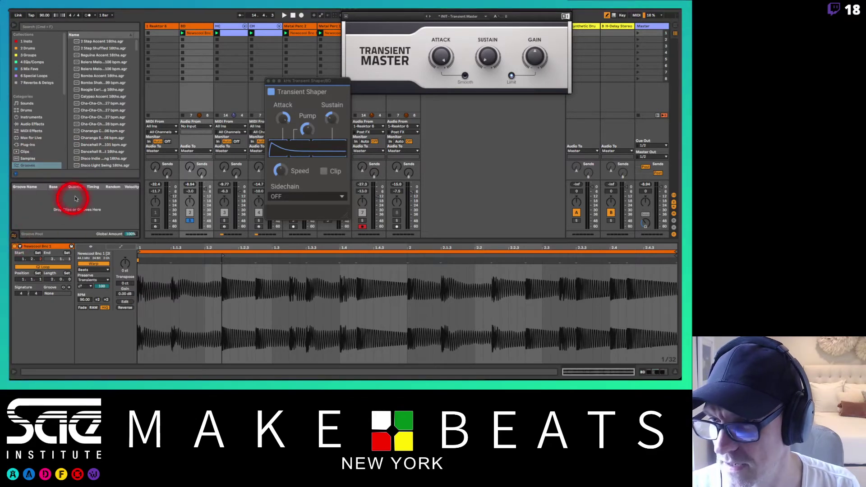
right_click(193, 34)
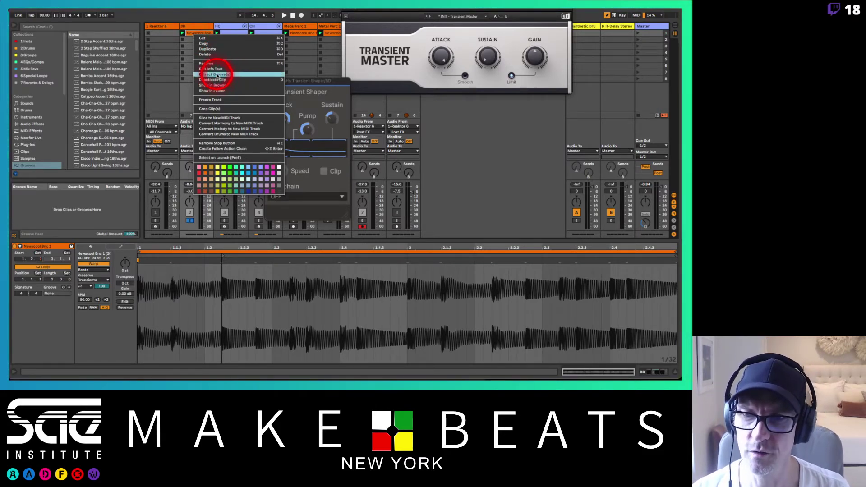
click(194, 30)
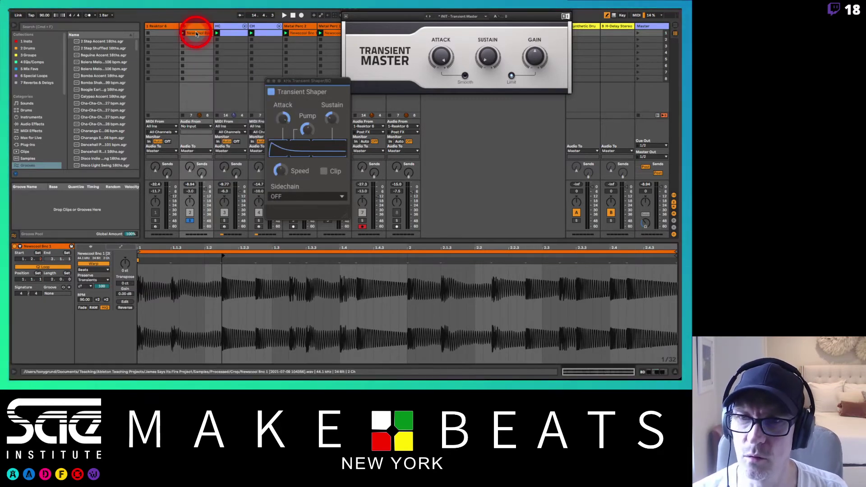
Switch to Arrangement View and close the Transient Master and Transient Shaper windows.
key(Tab)
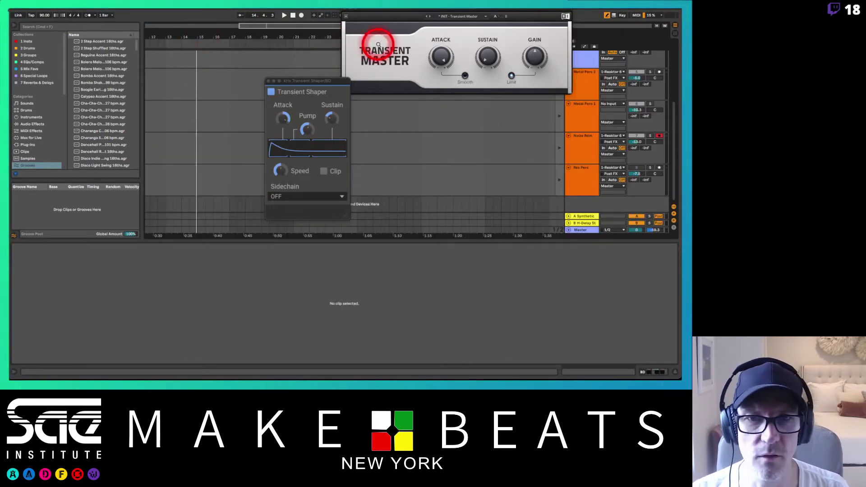
click(346, 9)
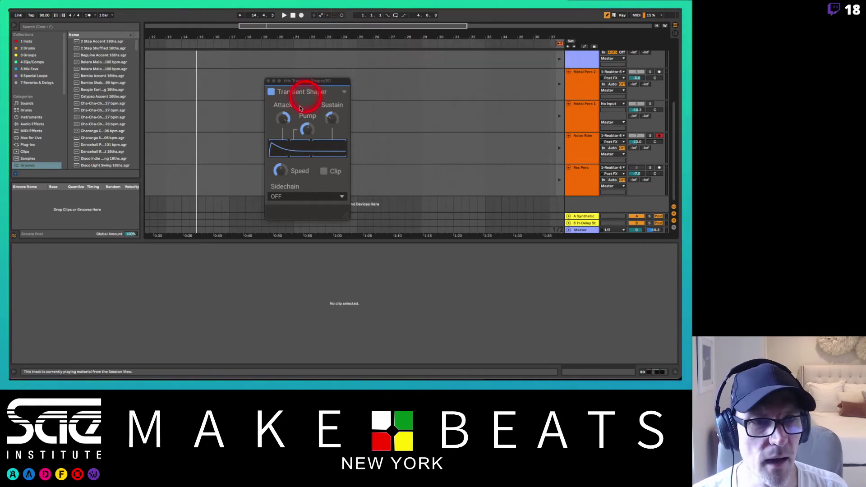
click(268, 81)
scroll(266, 82, up, 5)
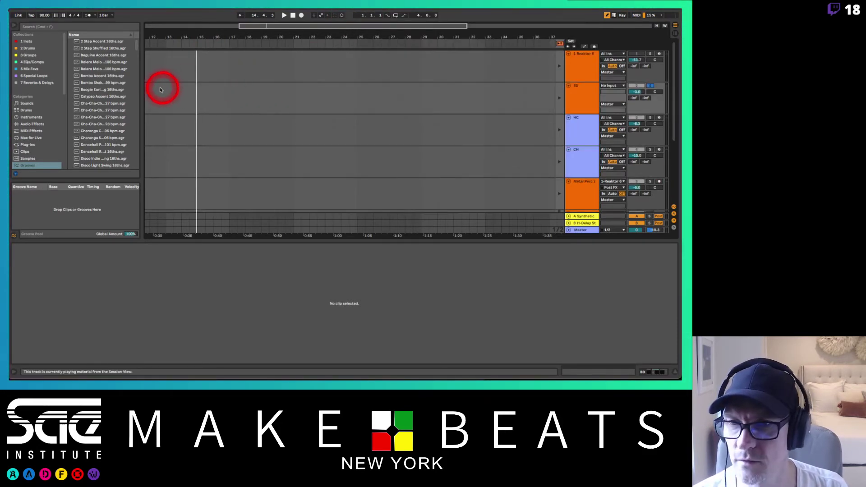
Place a copy of the BD clip at bar 1 of the BD track in the arrangement.
drag(157, 45, 157, 37)
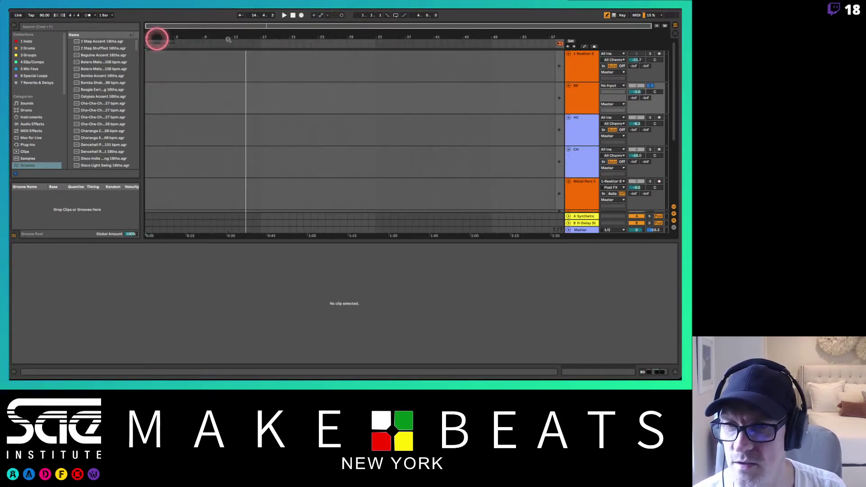
click(145, 93)
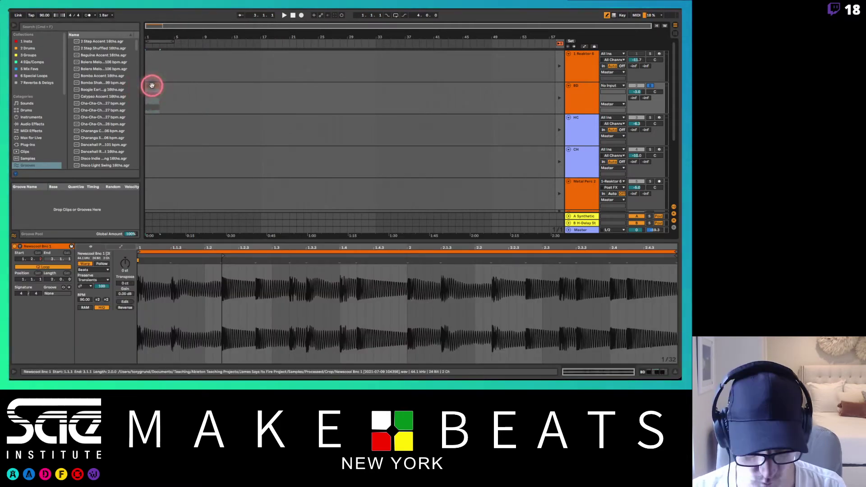
click(152, 85)
drag(149, 33, 148, 35)
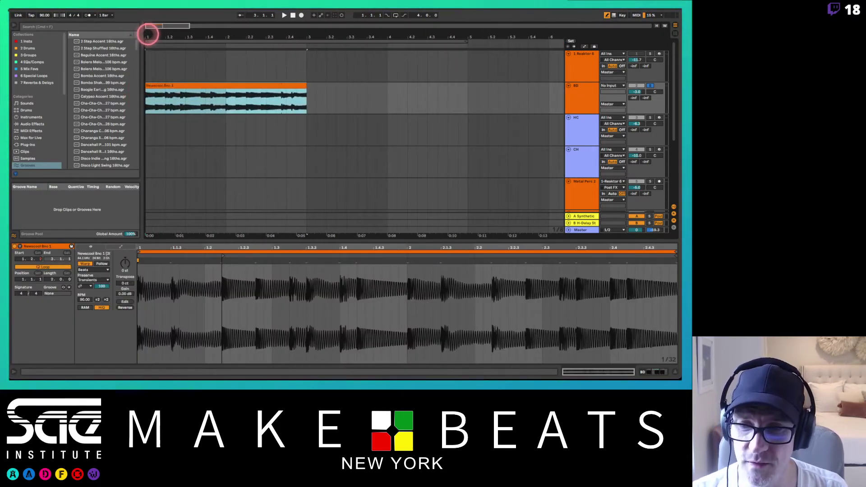
Bypass kHs Transient Shaper on the BD track and set the track volume to -3.7 dB while playing the clip.
click(171, 86)
key(space)
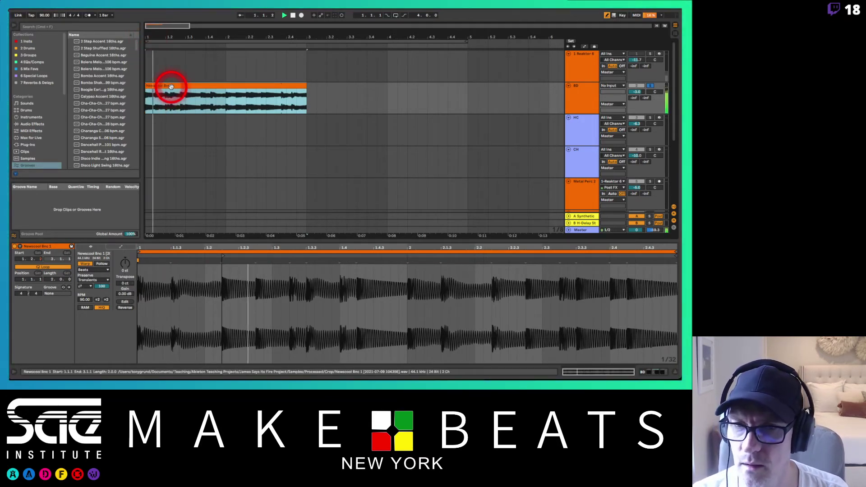
key(space)
double_click(584, 94)
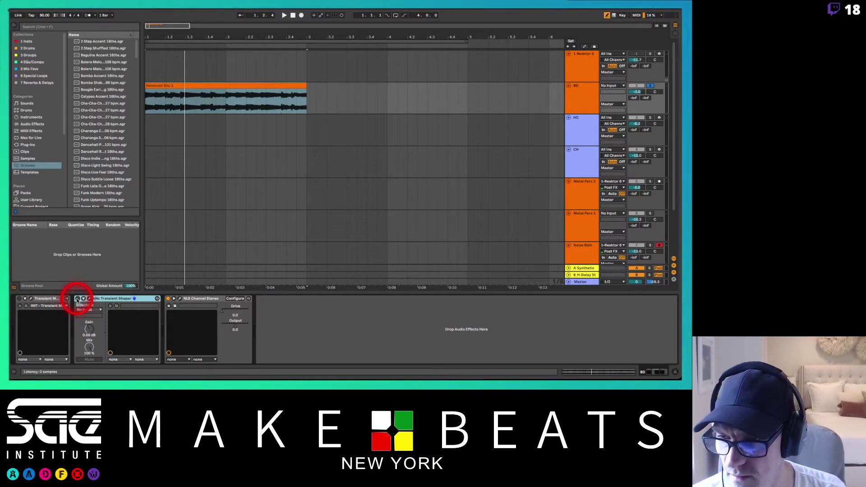
key(space)
click(263, 196)
click(255, 191)
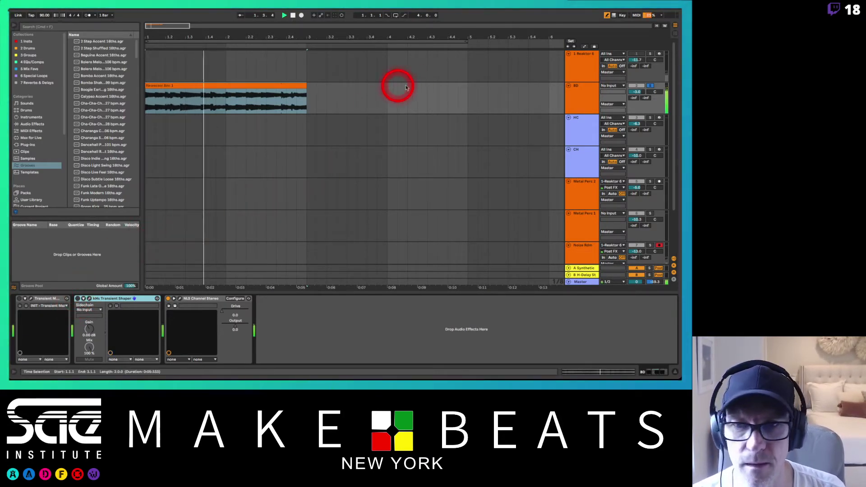
drag(637, 86, 639, 91)
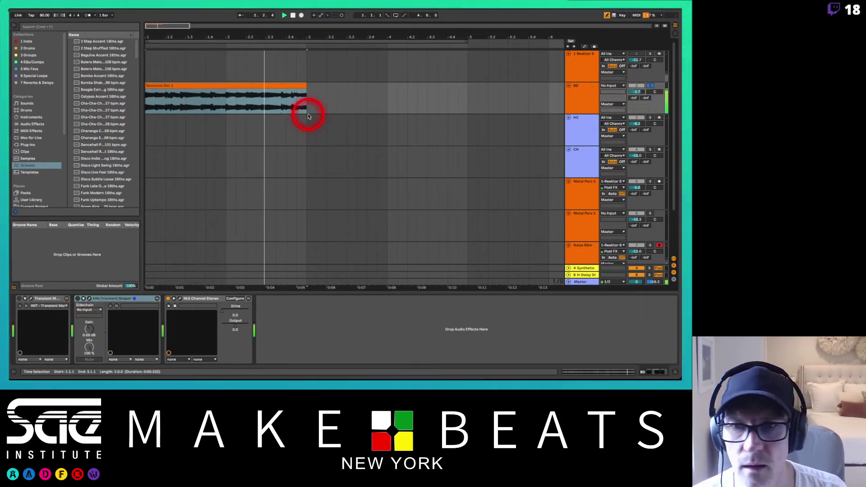
key(space)
Consolidate the BD clip in the arrangement.
click(264, 86)
key(super+j)
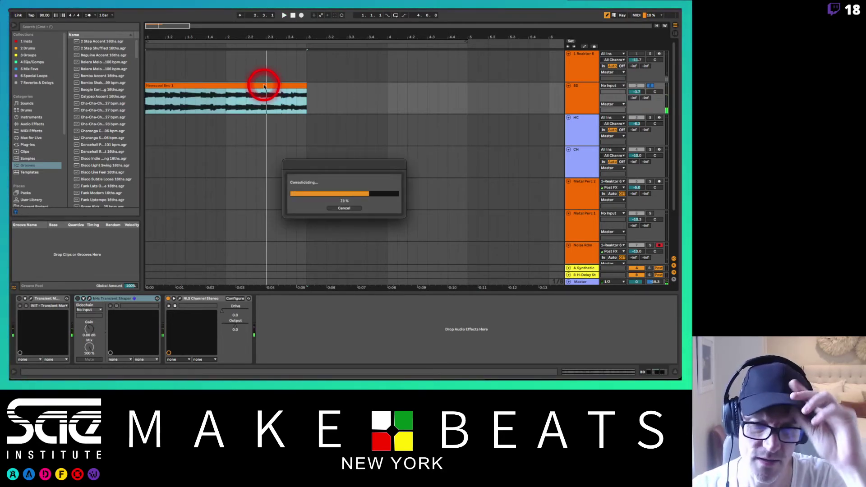
right_click(265, 86)
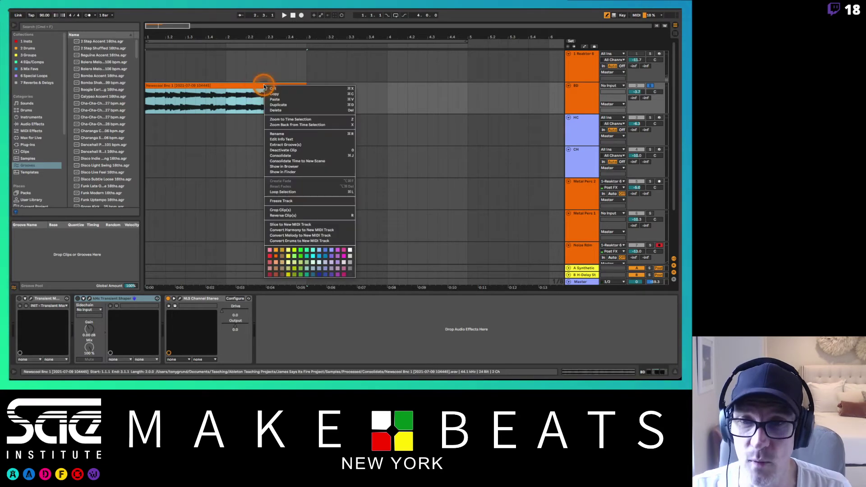
click(257, 86)
Move the consolidated clip to the BD track's second slot in Session View and name it BD Lp.
click(256, 85)
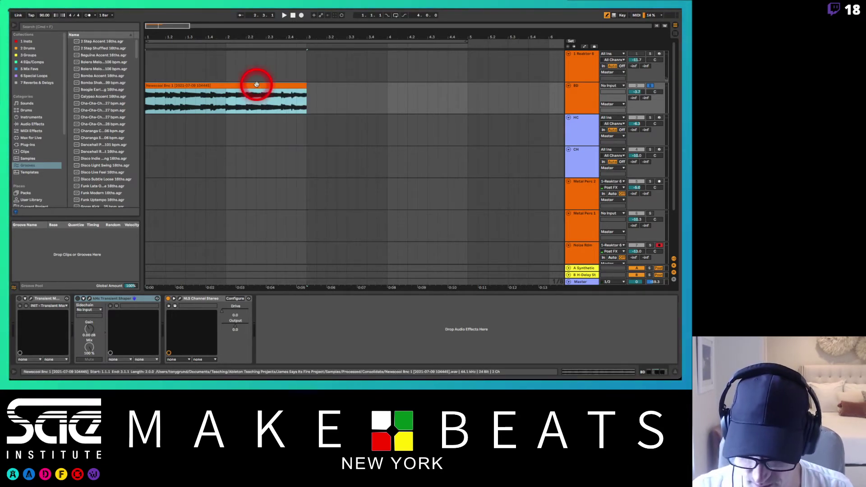
drag(256, 84, 202, 41)
key(Tab)
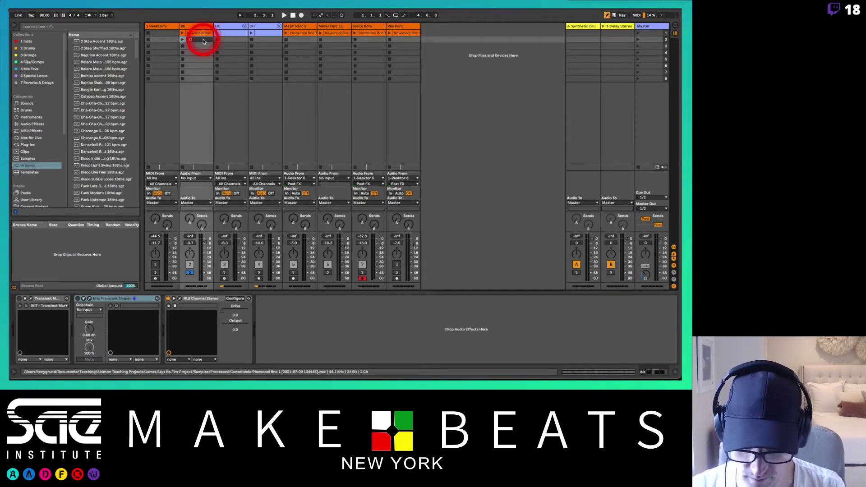
Extract the groove from the BD Lp clip into the Groove Pool.
right_click(203, 41)
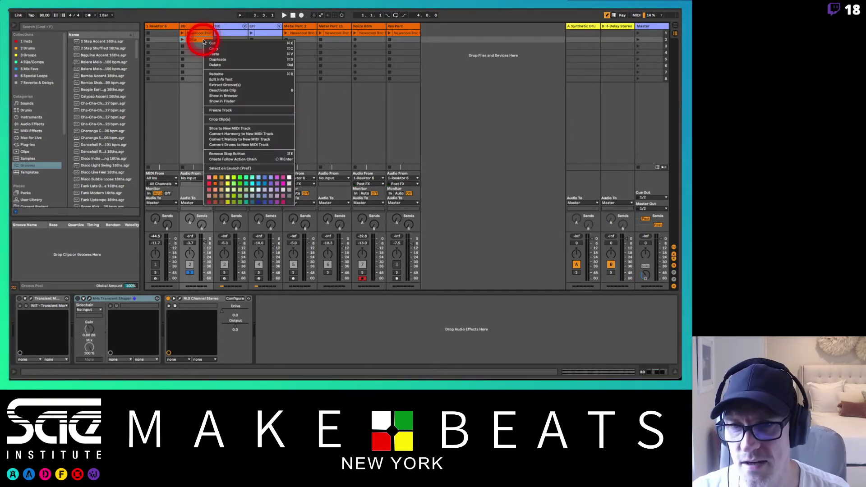
click(225, 85)
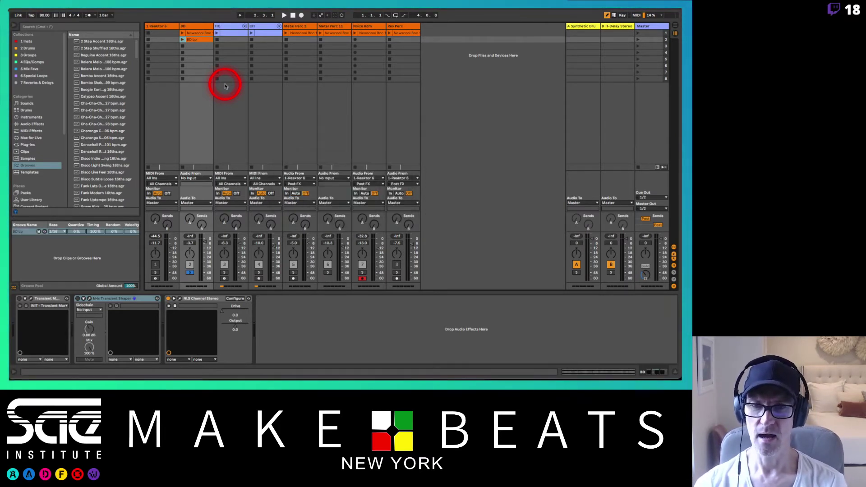
right_click(21, 233)
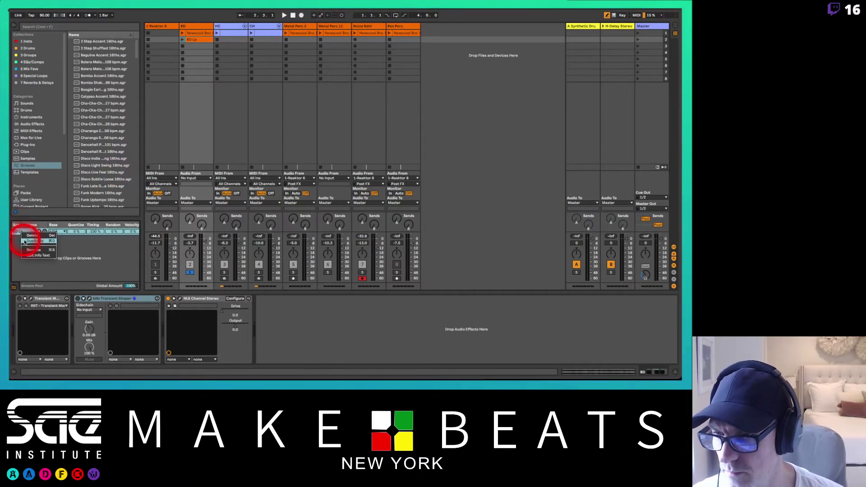
click(15, 241)
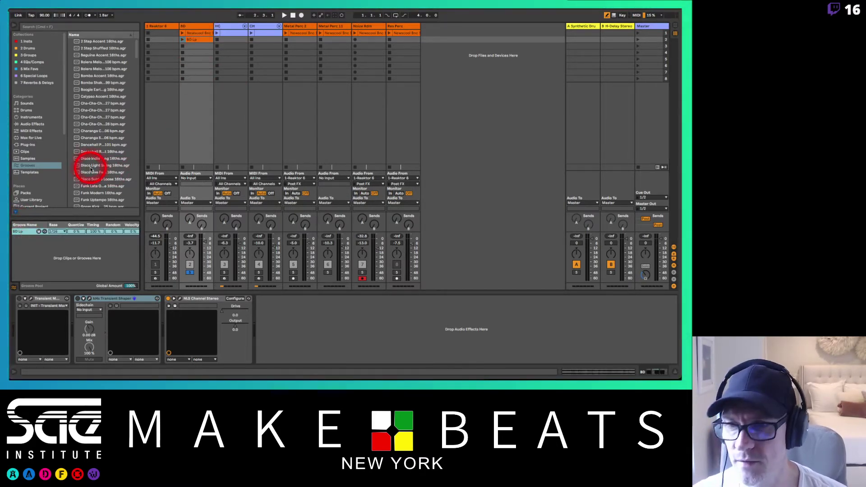
Add a MIDI track beside BD and turn the BD Lp groove into a MIDI clip in its second slot.
drag(29, 238, 199, 26)
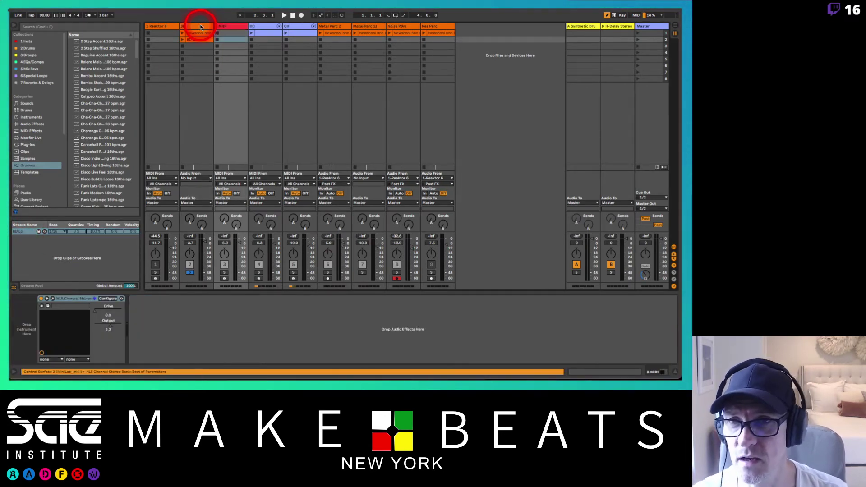
drag(20, 234, 230, 40)
click(230, 40)
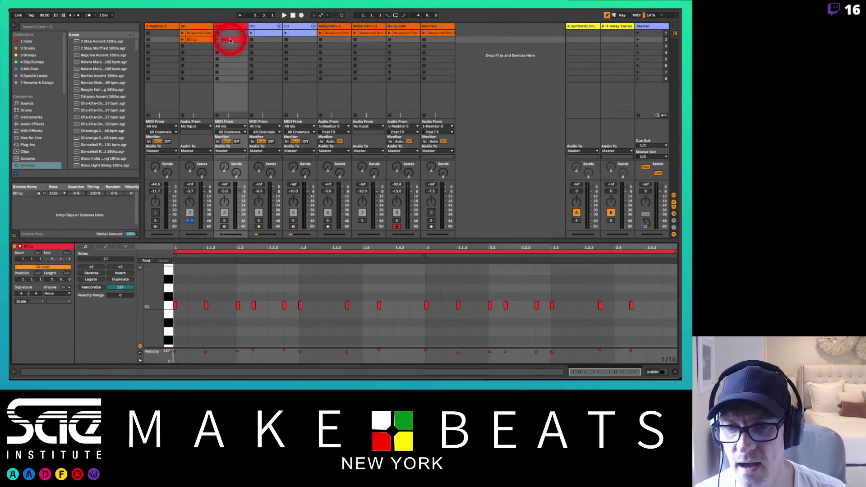
click(199, 33)
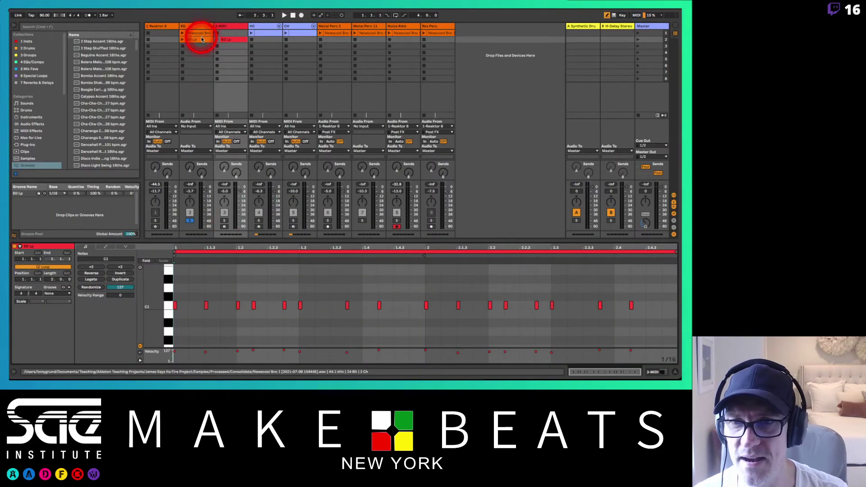
Select the new MIDI track and open the Kick folder of Drum Hits in the drum library.
click(226, 27)
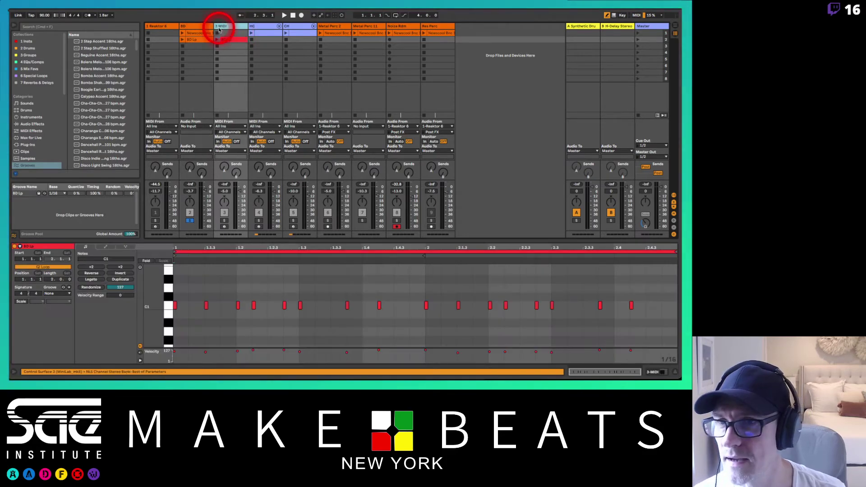
click(225, 25)
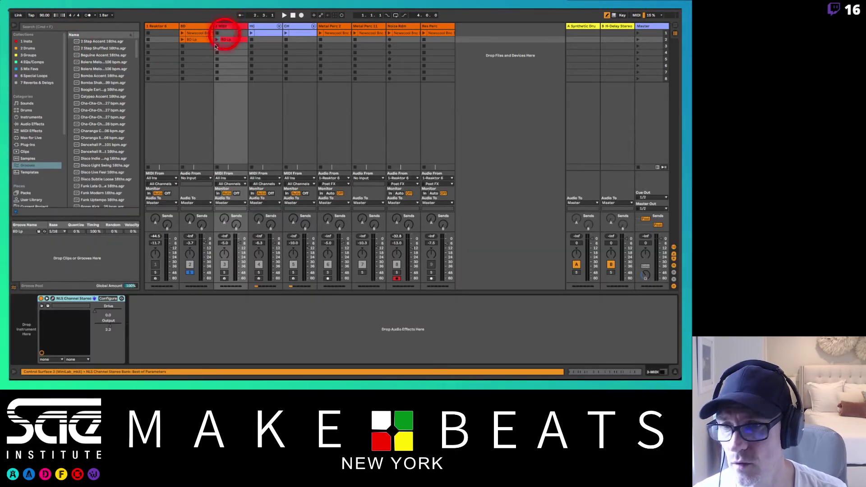
click(28, 110)
click(76, 49)
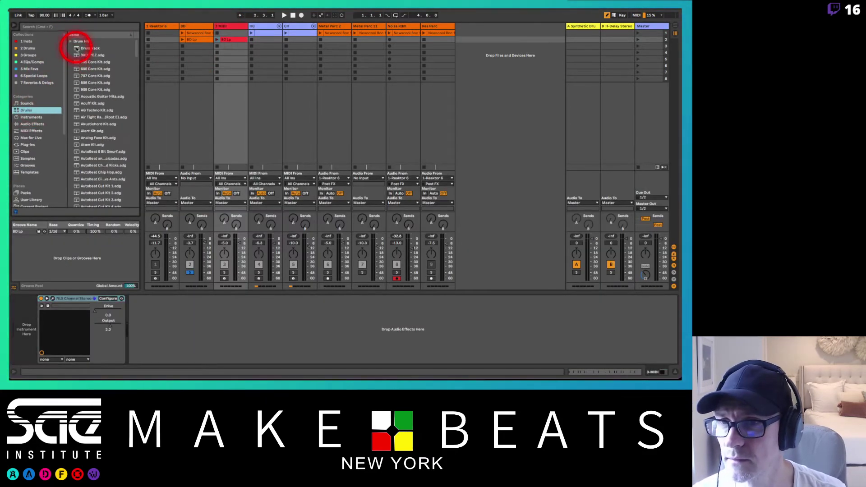
click(74, 42)
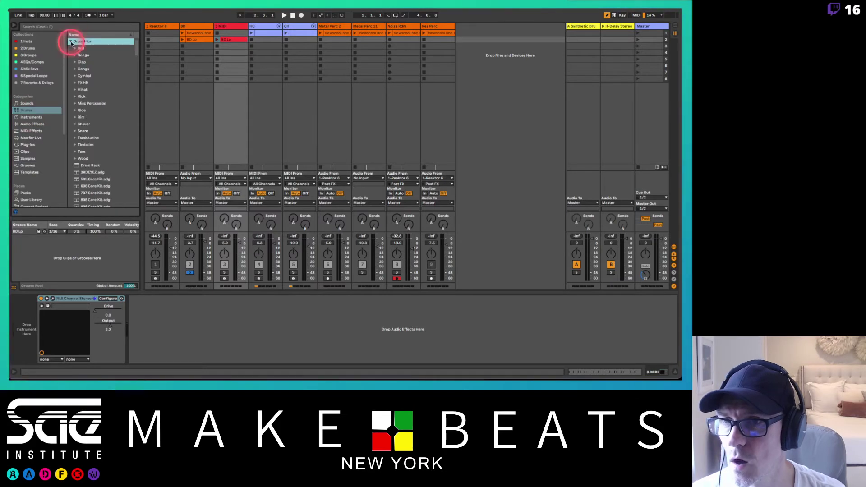
click(75, 97)
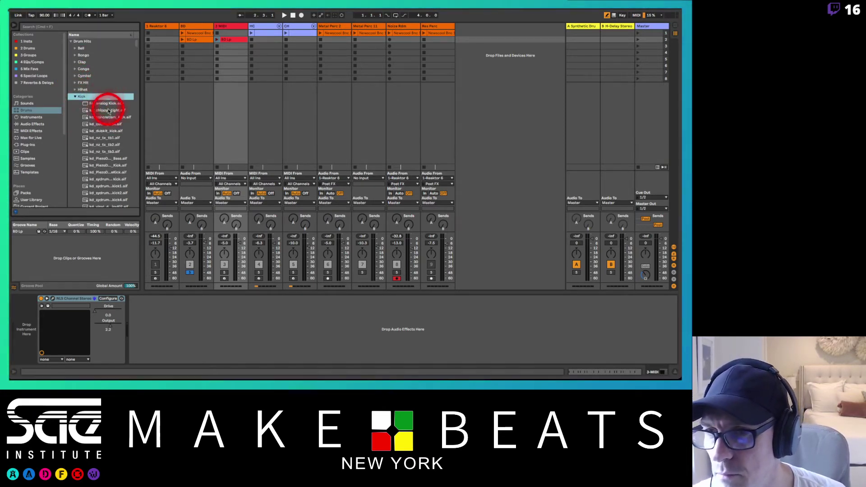
Audition the samples in the Kick folder and load Kick 90s 3.wav onto the new MIDI track.
click(108, 110)
key(Down)
key(Down)
key(Down)
key(Down)
key(Down)
key(Down)
key(Down)
key(Down)
key(Down)
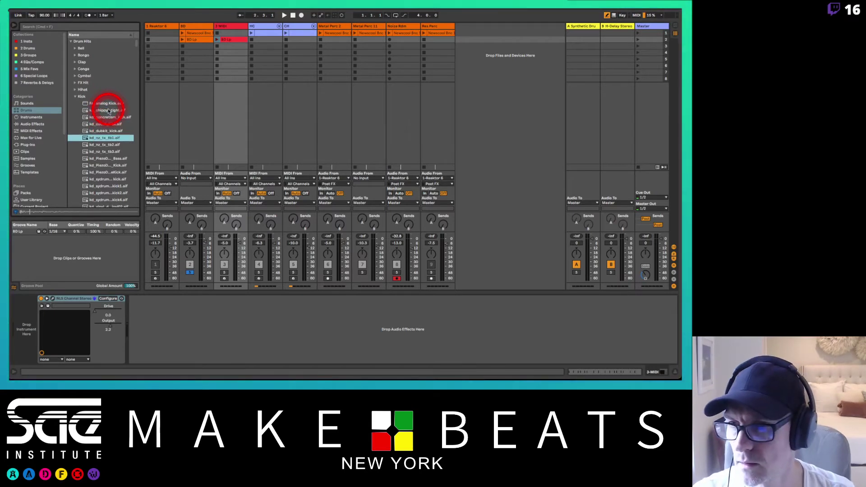
key(Down)
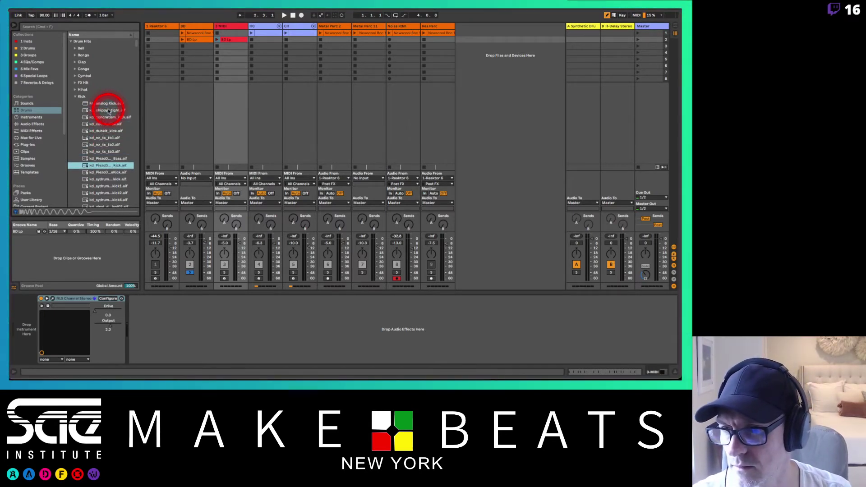
key(Down)
key(Down)
key(Down)
key(Down)
key(Down)
key(Down)
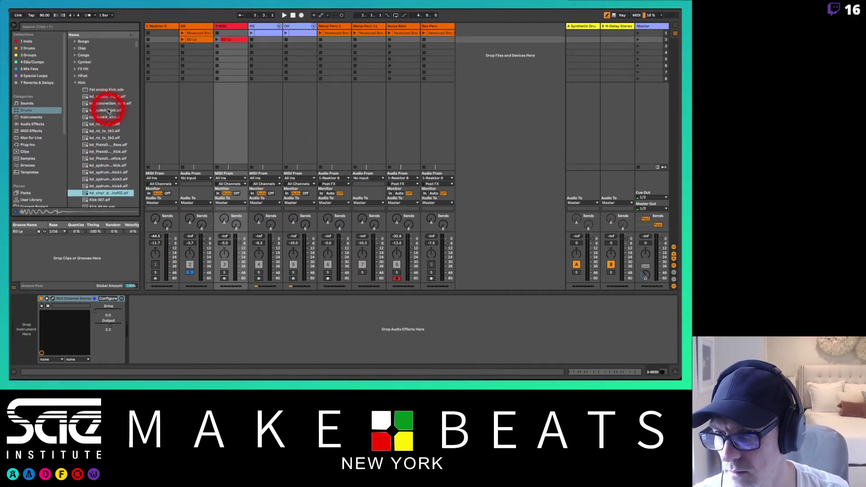
key(Down)
key(Down)
key(Down)
key(Down)
key(Down)
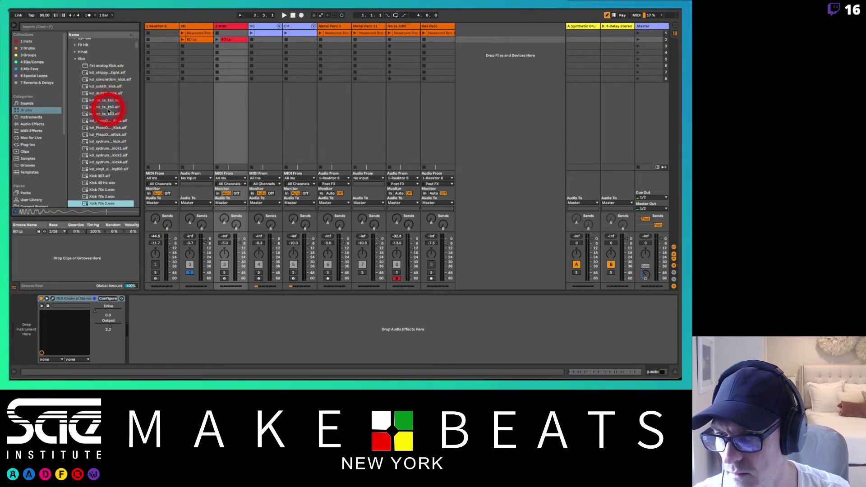
key(Down)
key(Down)
key(Down)
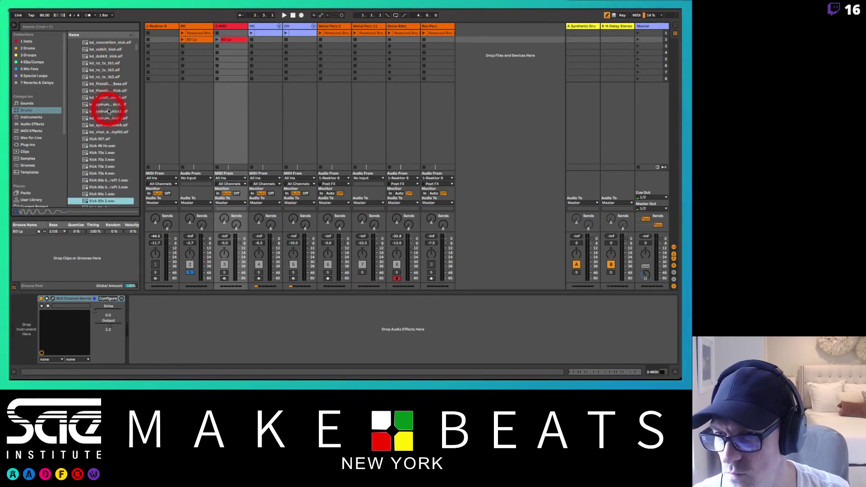
key(Down)
key(Down)
key(Down)
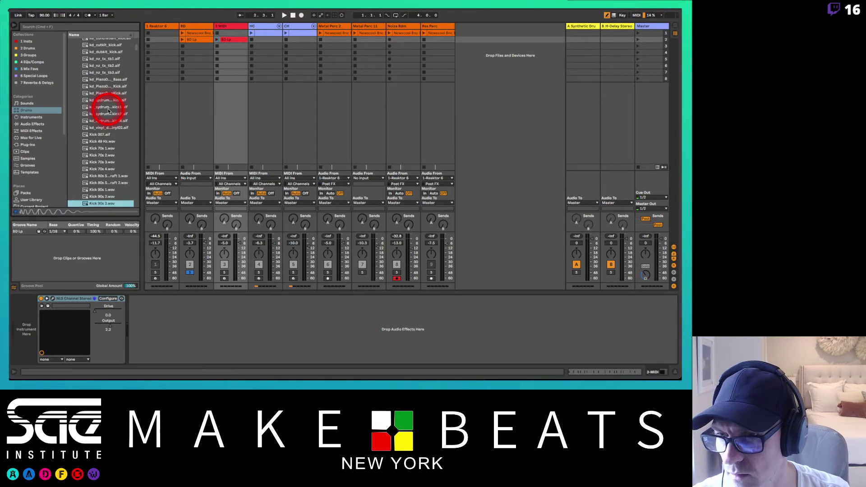
key(Up)
key(Up)
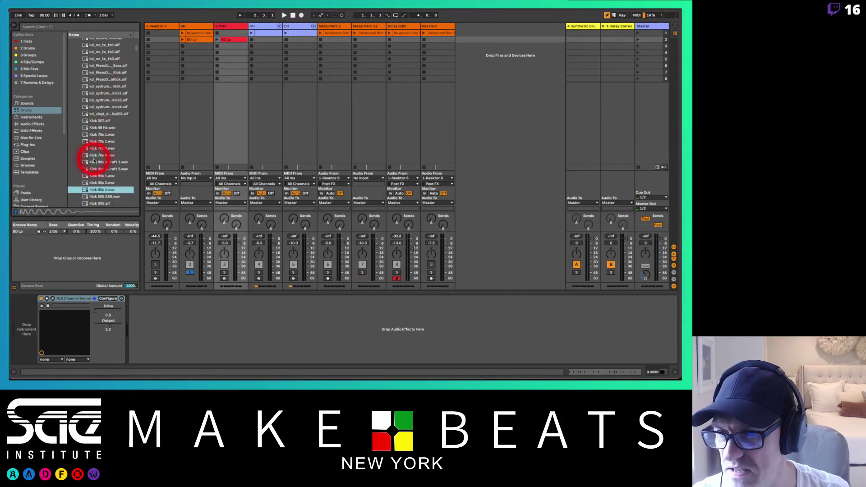
drag(93, 191, 239, 89)
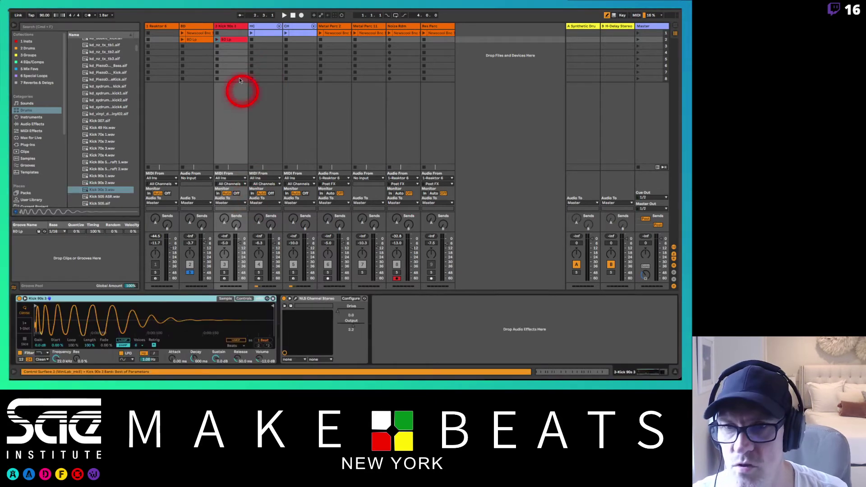
Solo the Kick 90s 3 track, play its clip together with BD Lp, and lower BD's volume to -13.5 dB.
click(216, 39)
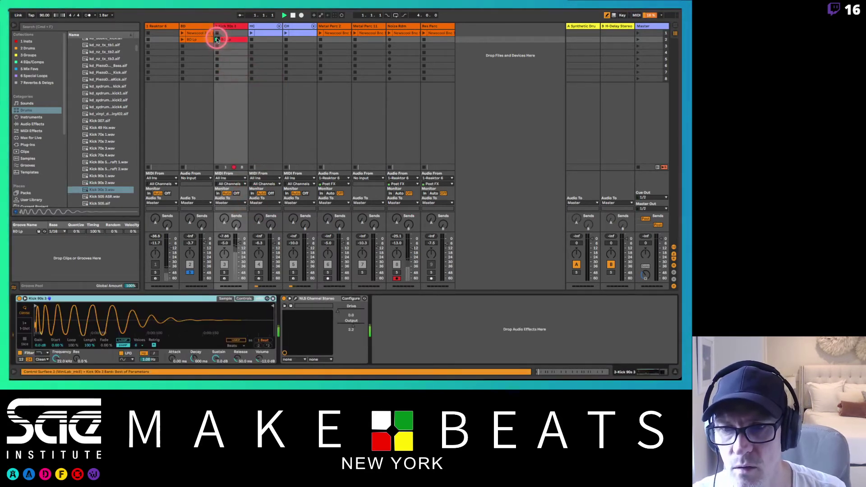
click(224, 272)
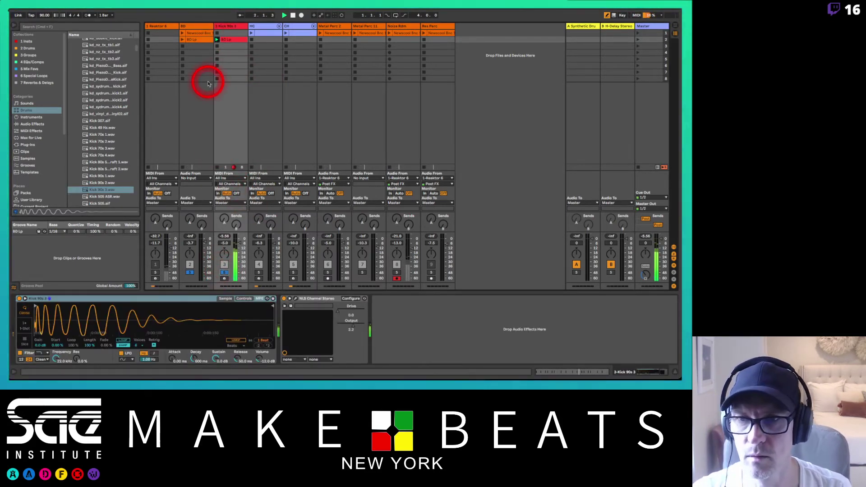
click(181, 41)
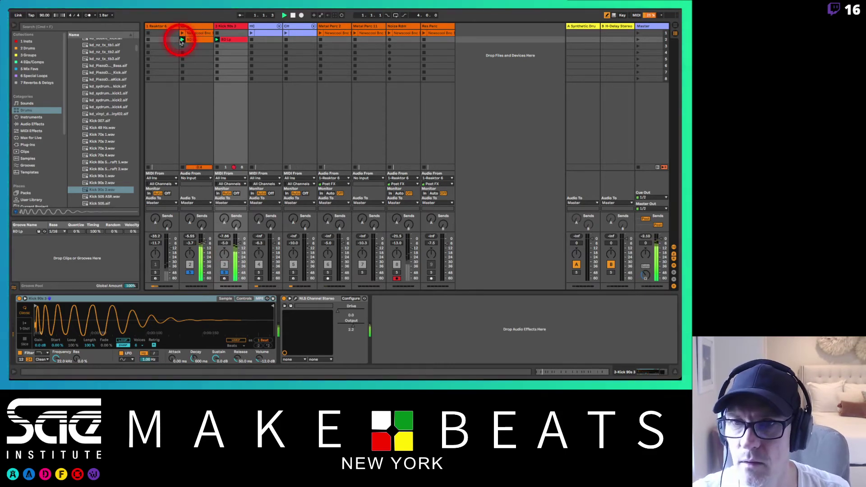
drag(207, 249, 203, 244)
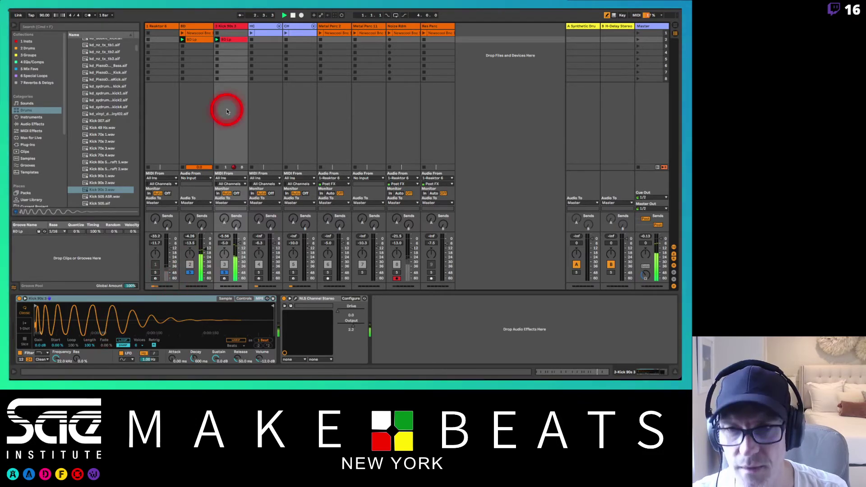
Transpose all notes of the Kick 90s 3 track's MIDI clip up two octaves to C3.
double_click(230, 40)
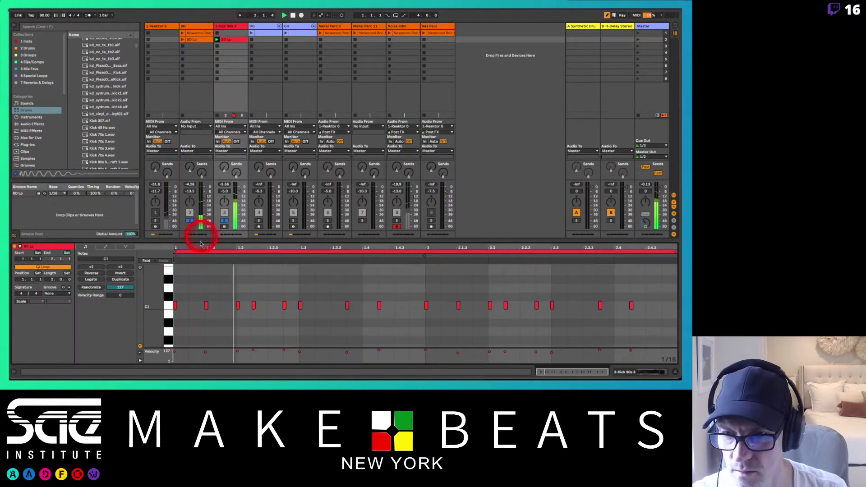
click(172, 305)
key(shift+Up)
key(shift+Up)
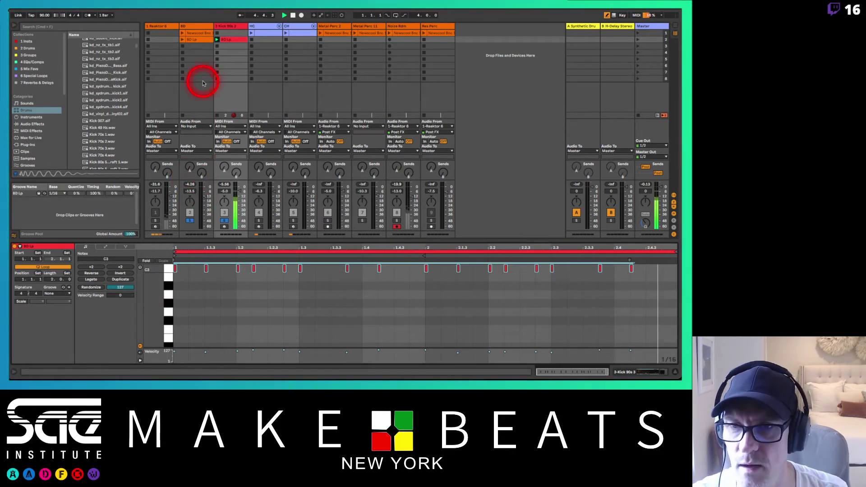
Loop and relaunch the BD Lp audio clip, balancing BD at -9.0 dB against the Kick 90s 3 track at -10.7 dB.
click(193, 40)
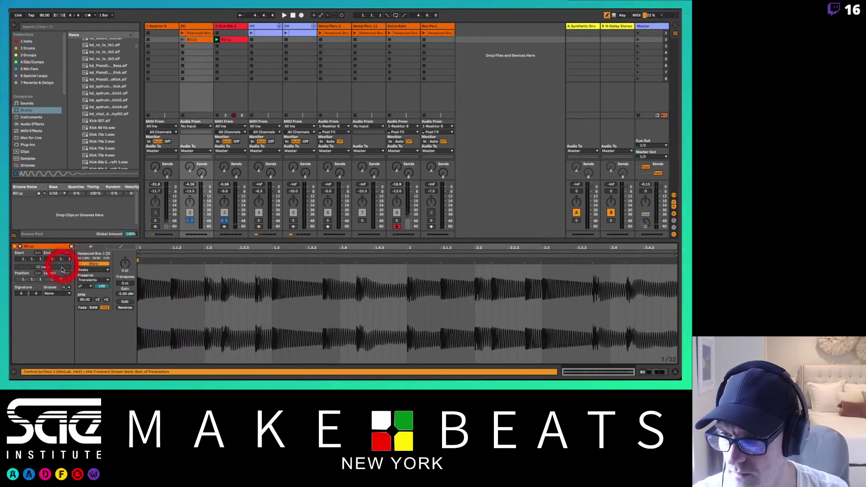
click(62, 268)
click(182, 40)
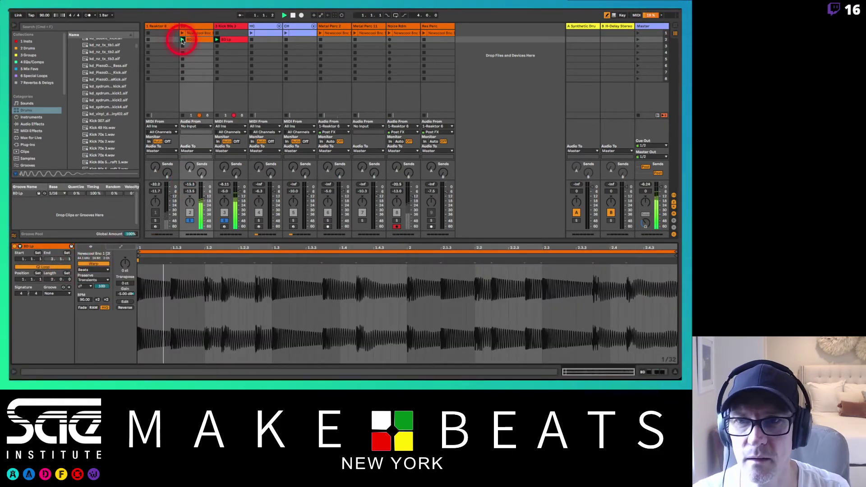
drag(205, 197, 237, 195)
Move the Kick 90s 3 track in front of the BD track and show its devices.
click(228, 25)
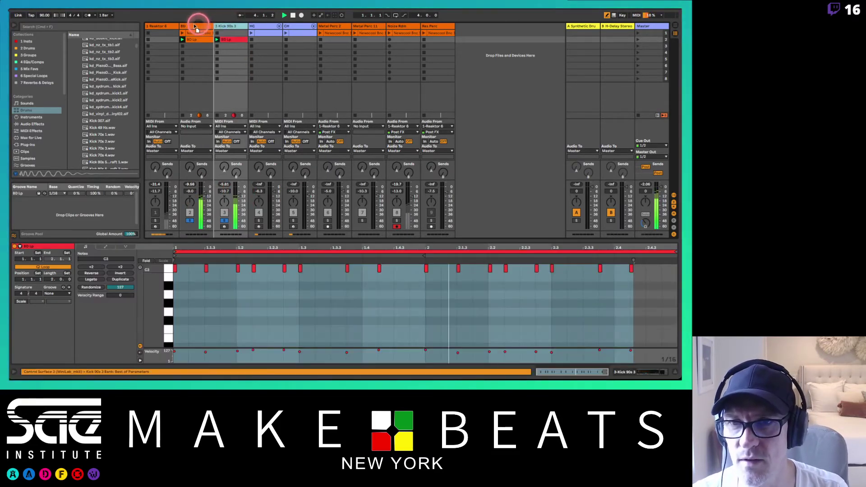
drag(195, 27, 185, 26)
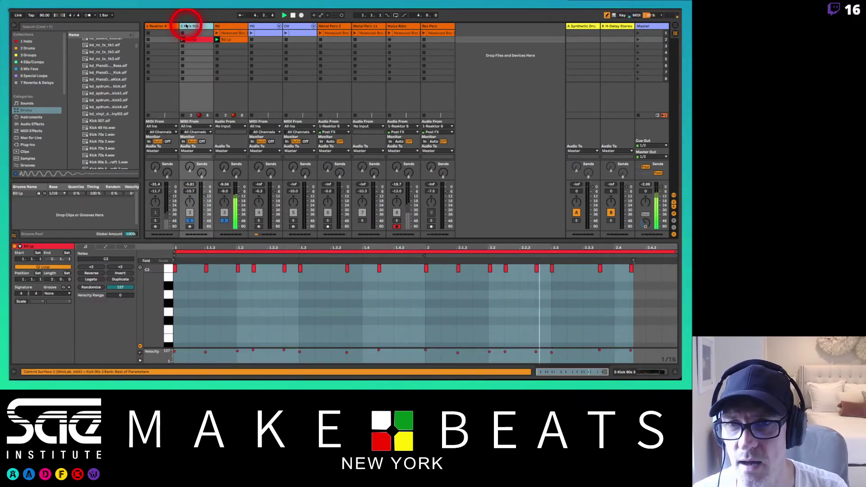
double_click(226, 27)
click(200, 27)
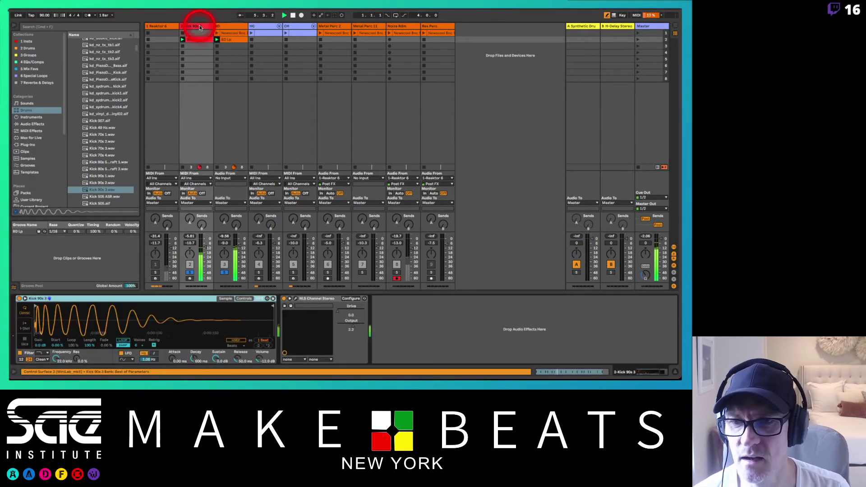
Add a Compressor at the end of the BD track's effects and sidechain it from the Kick 90s 3 track.
click(227, 26)
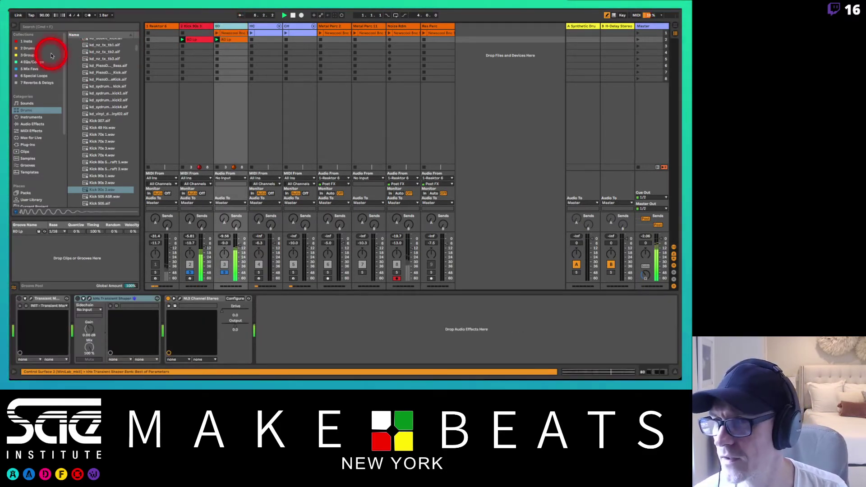
click(35, 125)
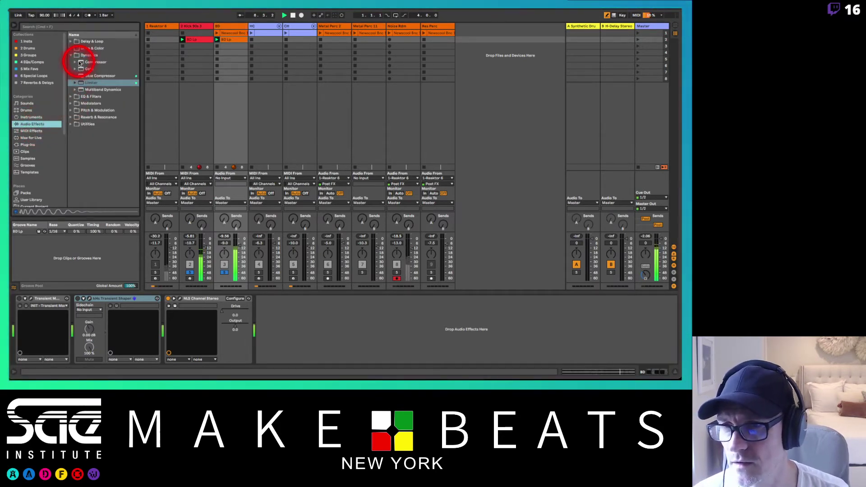
drag(81, 62, 286, 344)
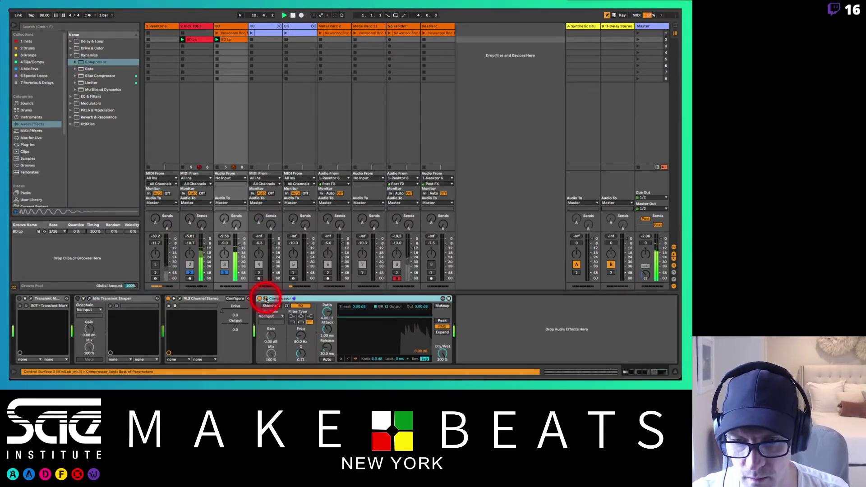
click(269, 317)
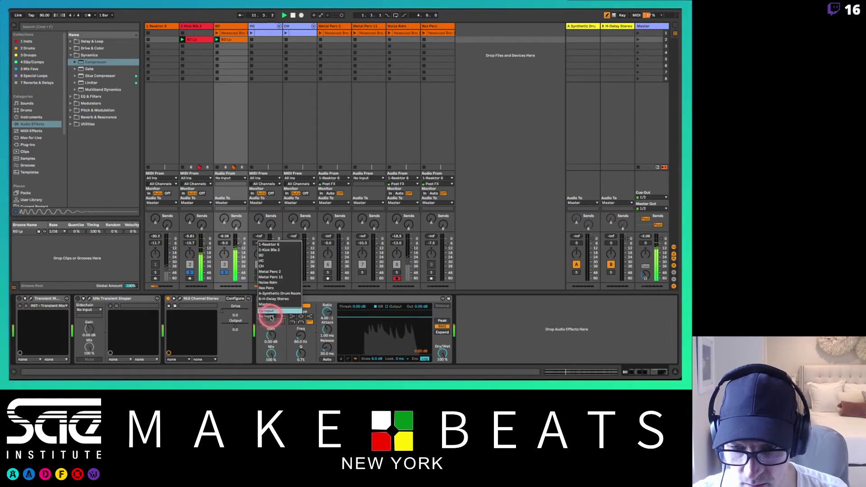
click(263, 256)
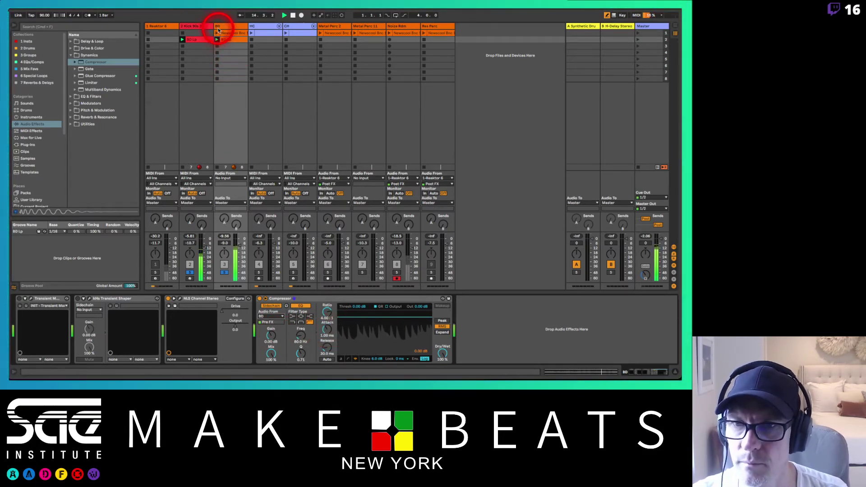
click(271, 316)
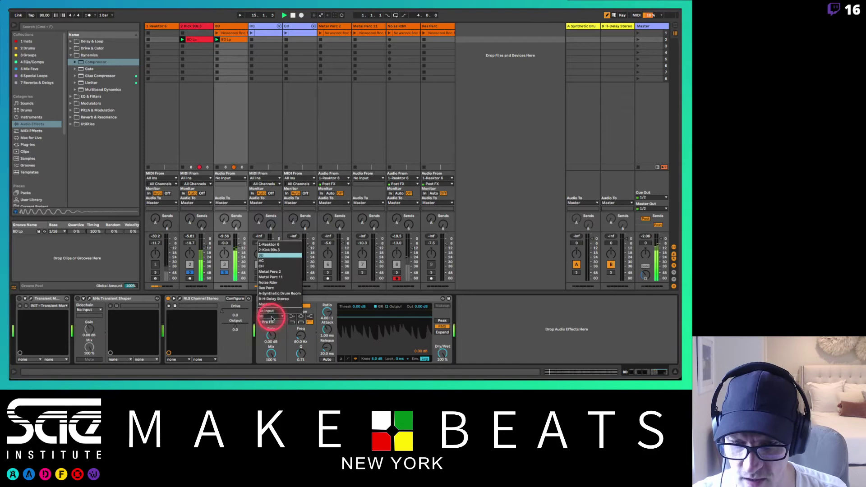
click(268, 250)
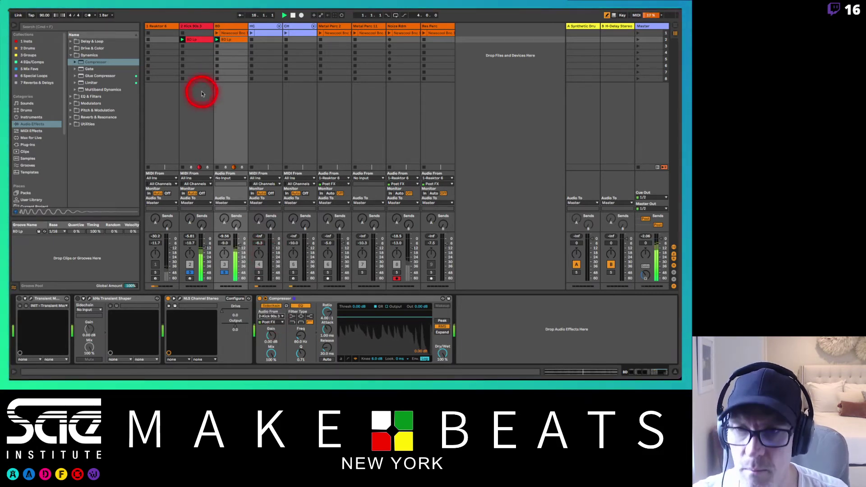
Rename the BD track as BD Long and the Kick 90s 3 track as BD Short.
click(225, 26)
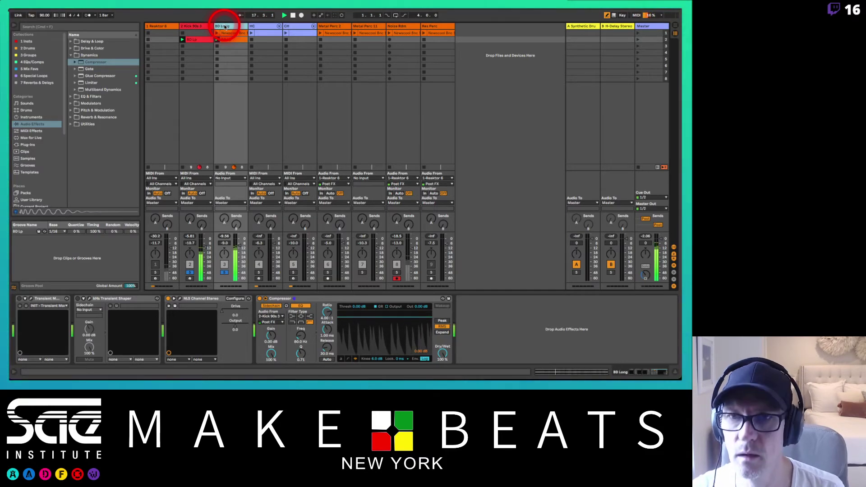
click(204, 26)
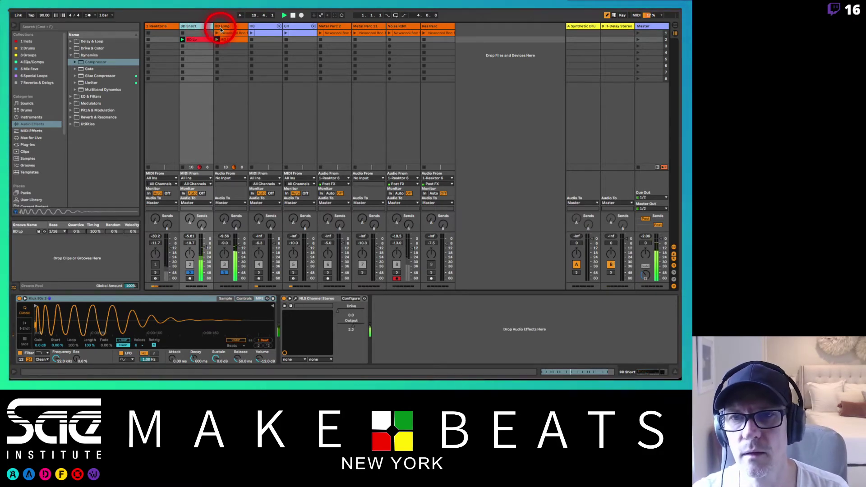
Lower the threshold on BD Long's Compressor, set 0.03 ms attack and 10.2 ms release, and raise the track's volume to -7.0 dB.
click(220, 26)
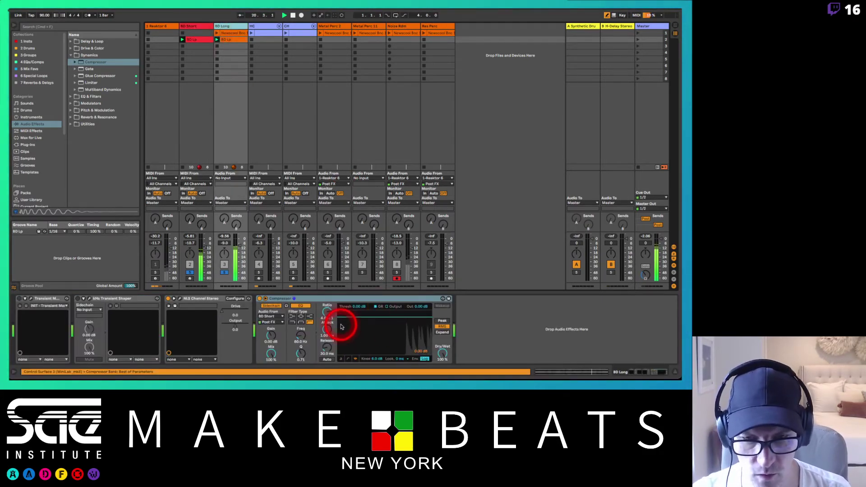
drag(357, 309, 354, 309)
click(341, 359)
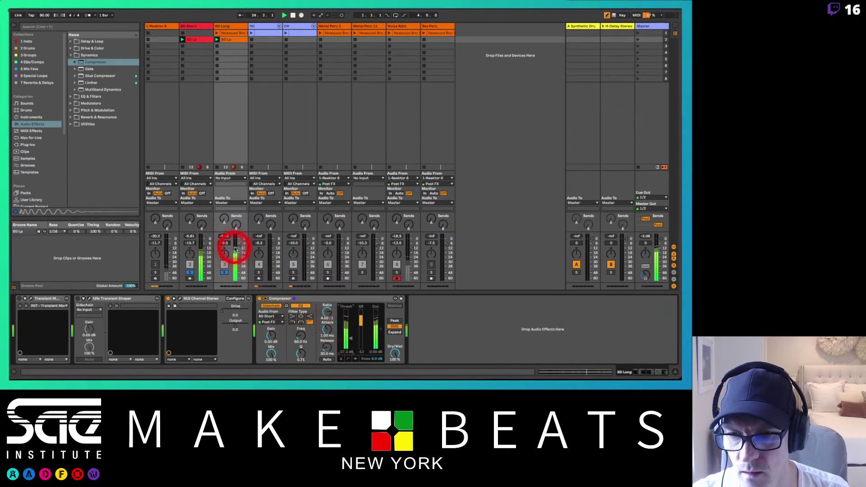
click(240, 247)
drag(239, 247, 240, 245)
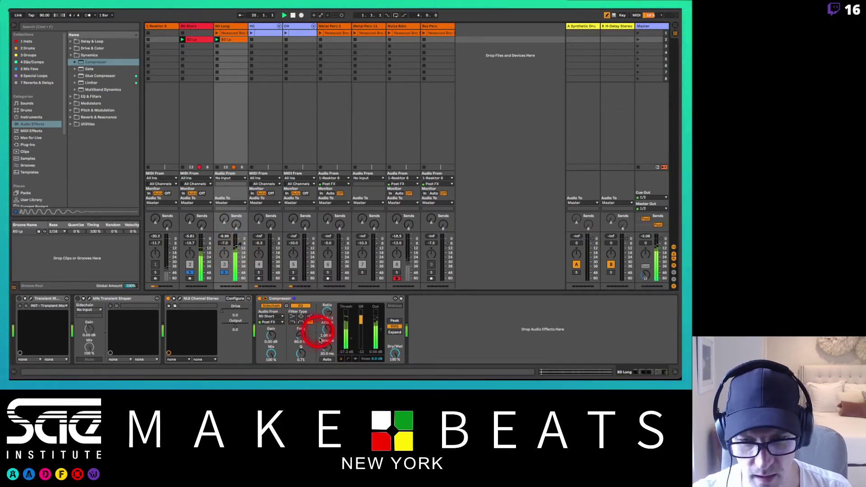
drag(326, 351, 325, 353)
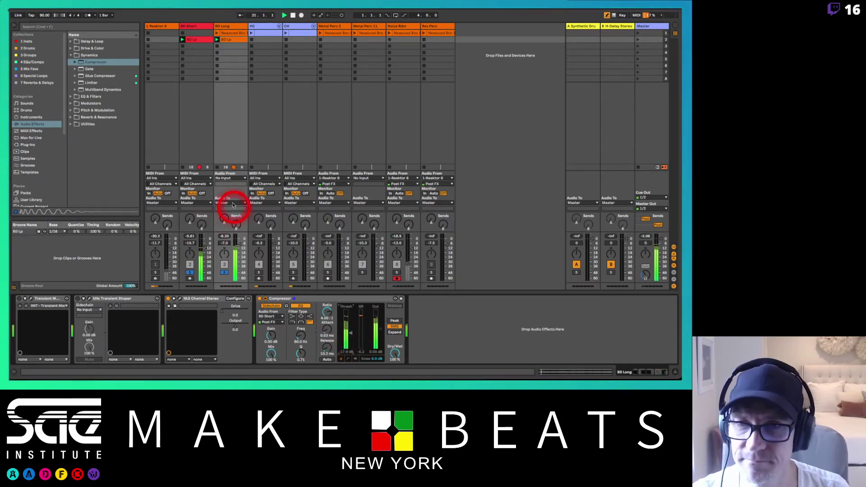
Take the BD Short and BD Long tracks out of solo and select BD Long's clip in the first slot.
click(229, 41)
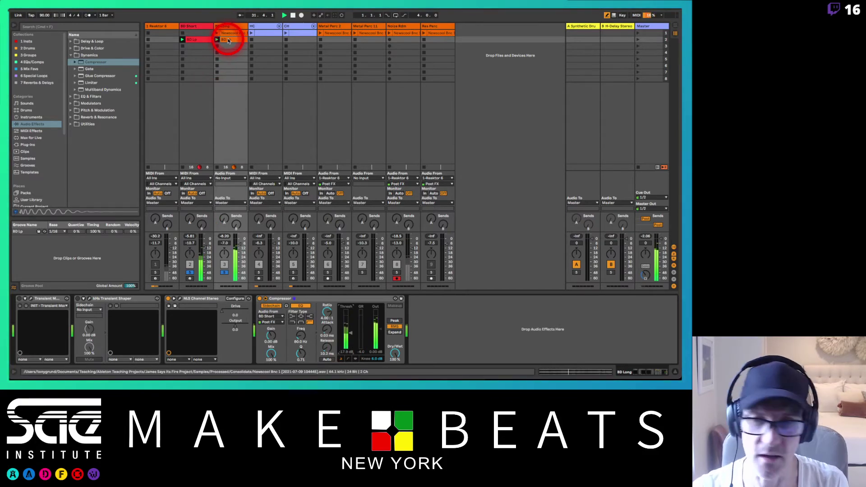
click(189, 272)
click(224, 272)
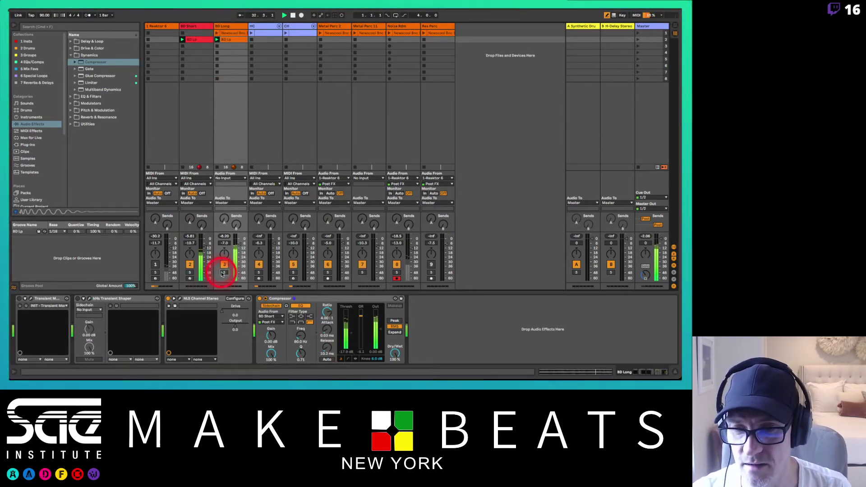
click(230, 34)
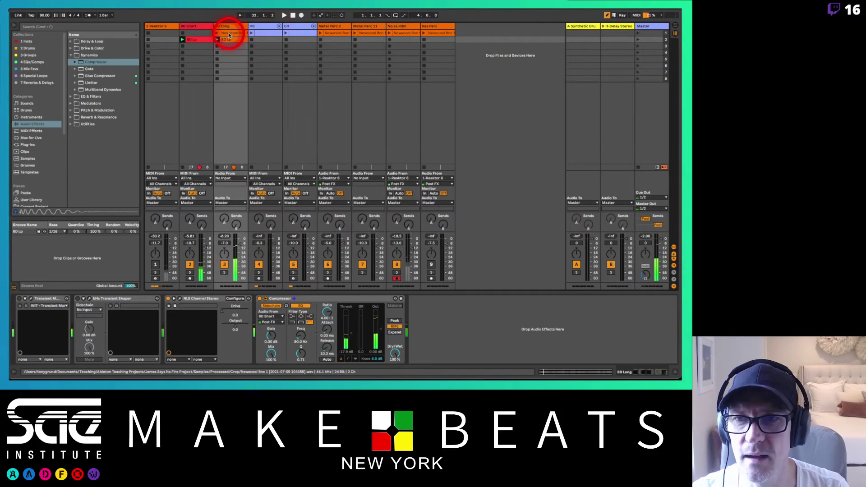
Arrange the BD Lp clips of BD Short and BD Long in the first scene, with BD Long's Newscool clip in slot 5, and launch that scene.
click(234, 37)
drag(233, 37, 196, 31)
click(195, 39)
click(636, 34)
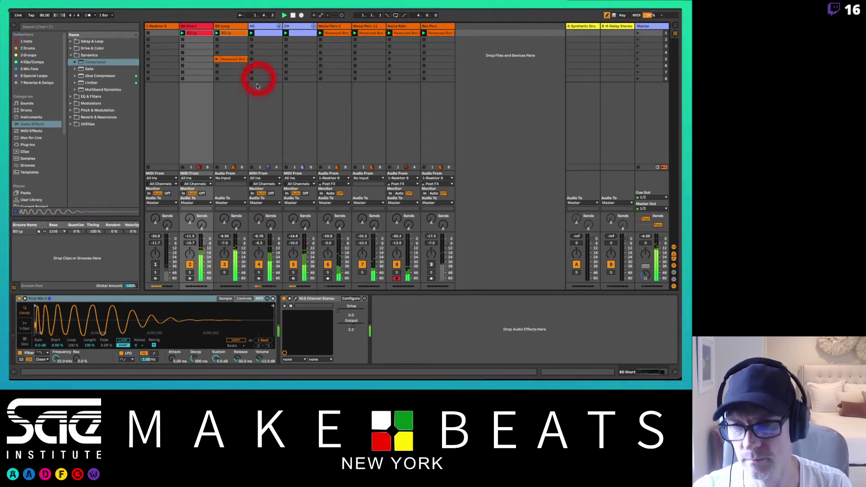
Compare the device chains of the BD Short and BD Long tracks and stop playback.
click(190, 26)
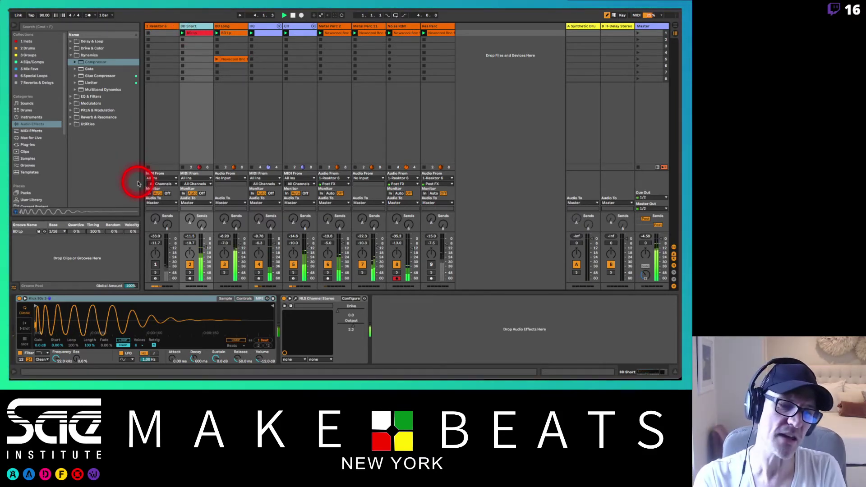
click(233, 26)
click(233, 27)
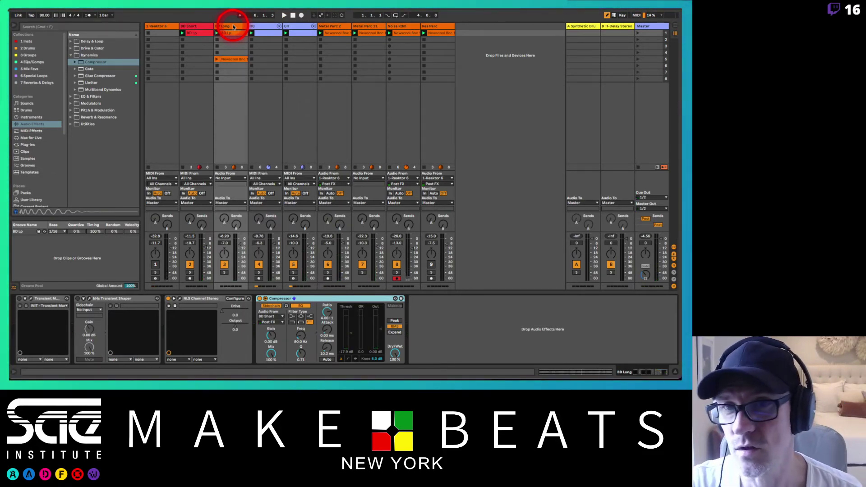
click(192, 23)
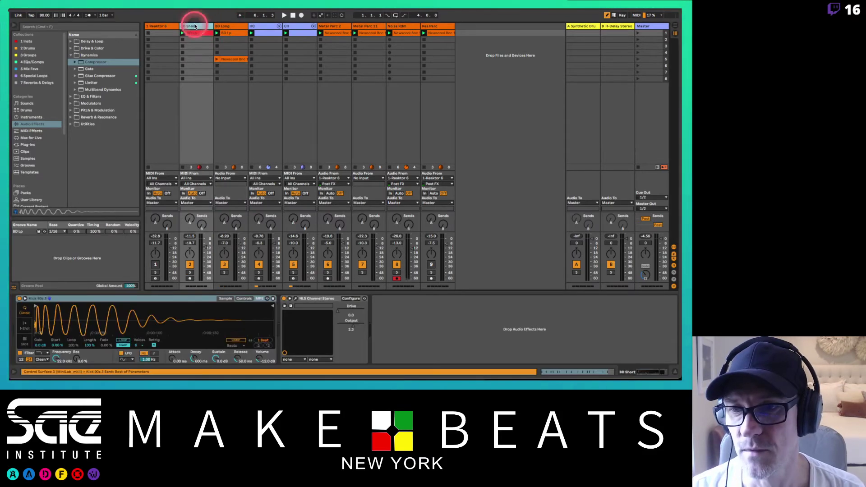
Switch to Safari, look over the synths included on the KOMPLETE START page, and return to Ableton Live.
key(super+Tab)
key(super+Tab)
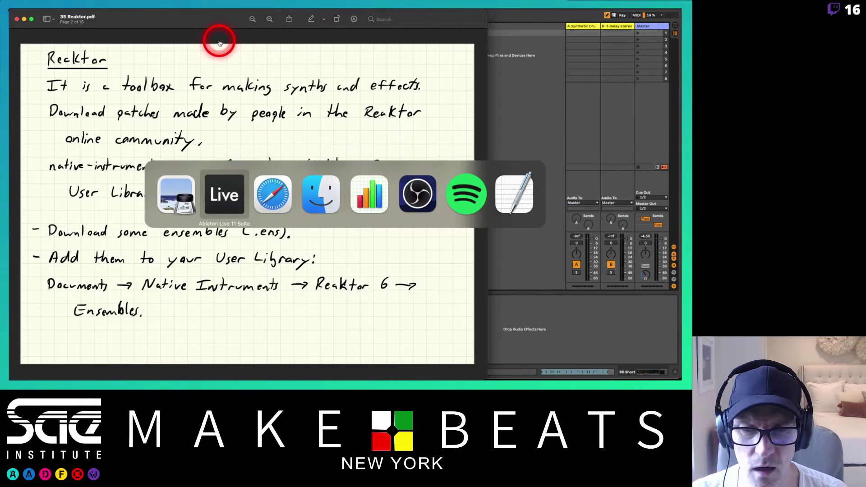
key(super+Tab)
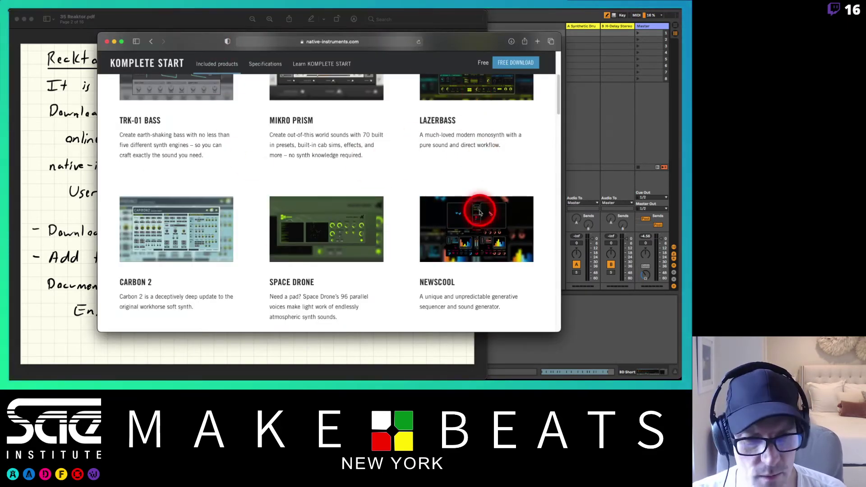
scroll(480, 212, down, 5)
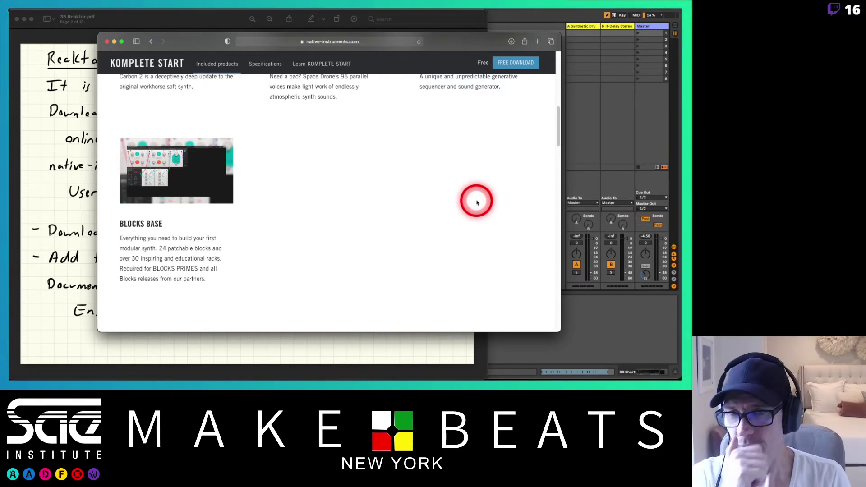
scroll(477, 202, up, 7)
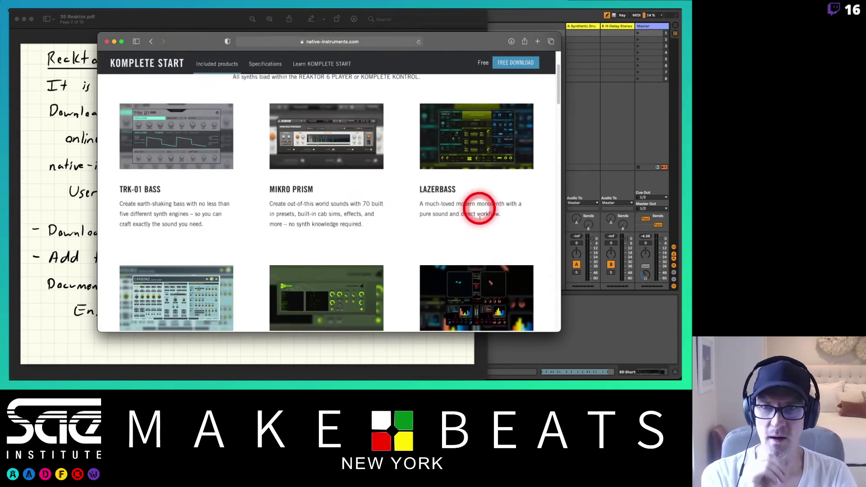
click(535, 18)
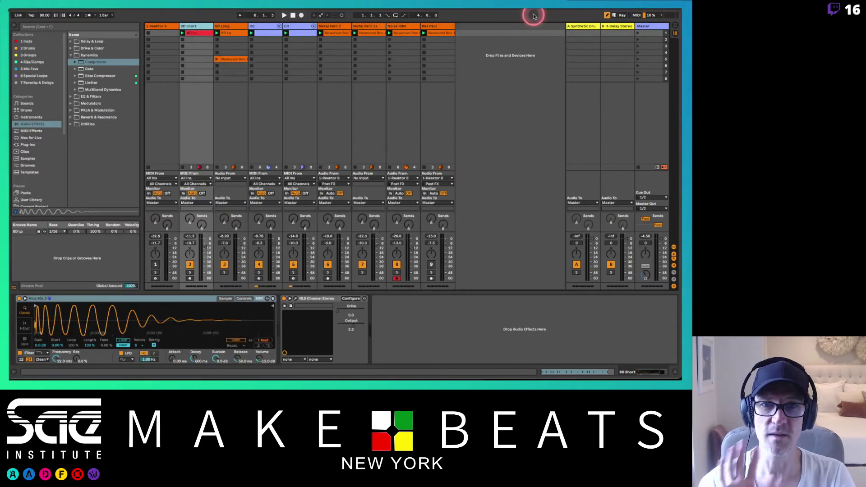
Delete the leftover Newscool clip from BD Long's fifth slot.
click(234, 59)
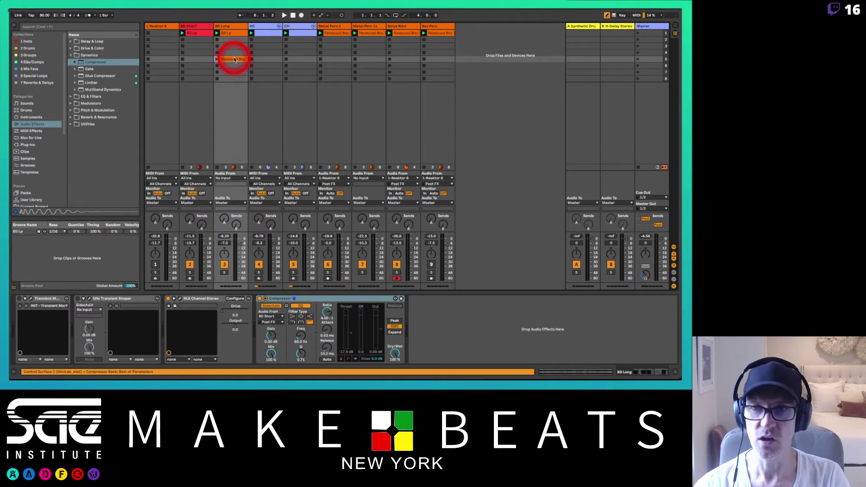
key(Delete)
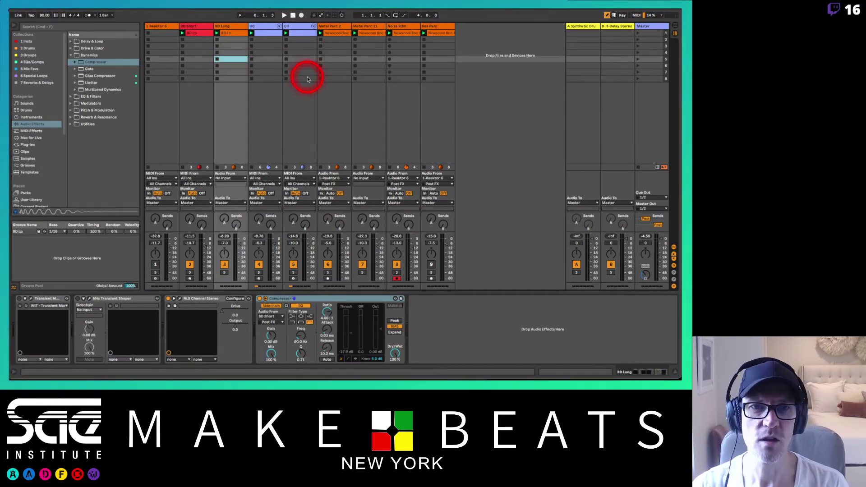
click(444, 26)
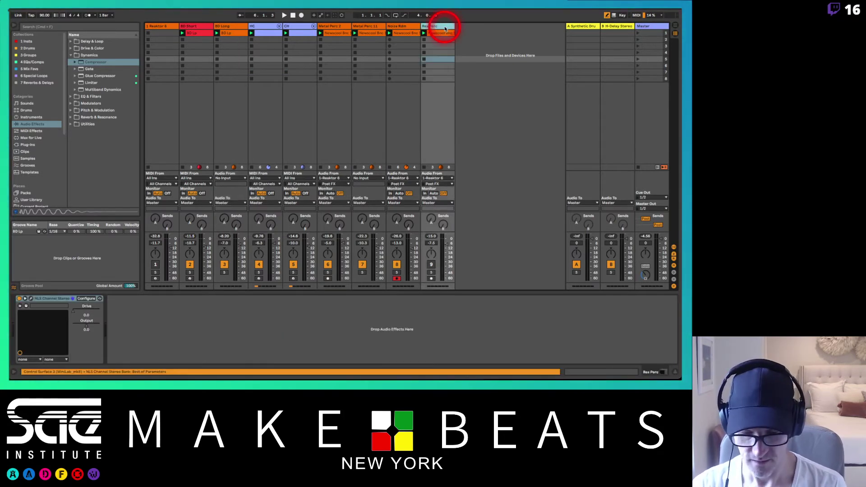
key(super+shift+t)
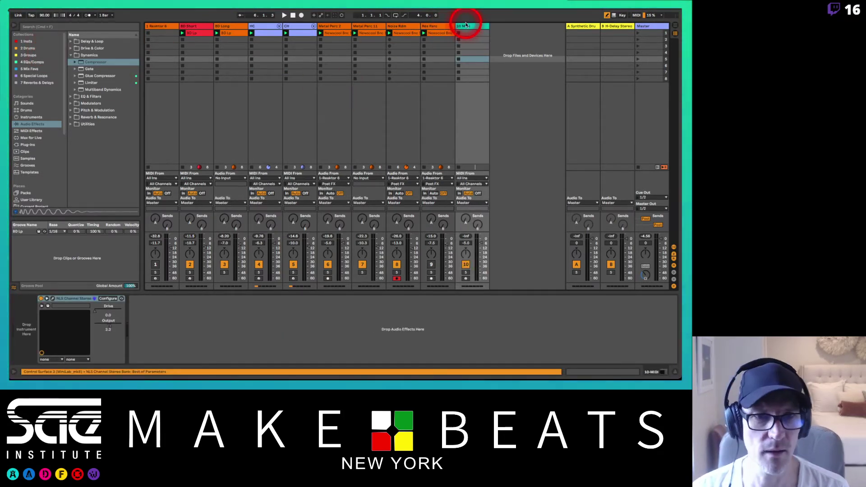
key(Delete)
Open the Reaktor 6 instrument window from the first track and show its Player library of ensembles.
click(171, 26)
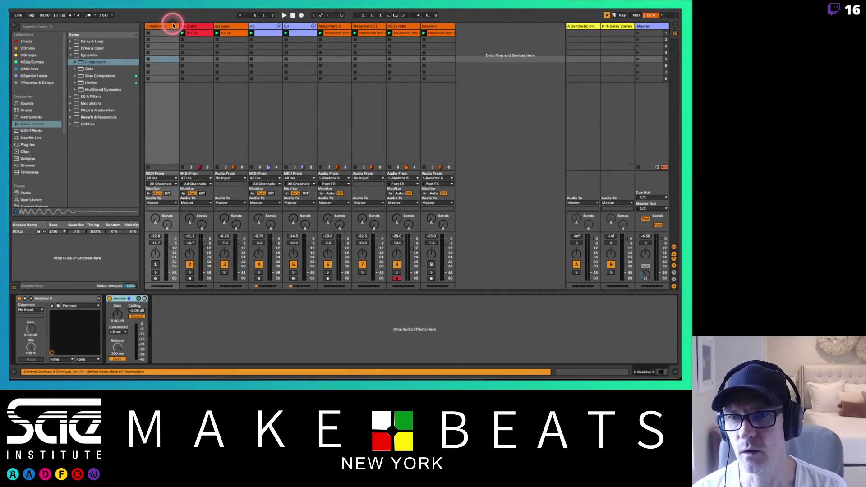
click(30, 299)
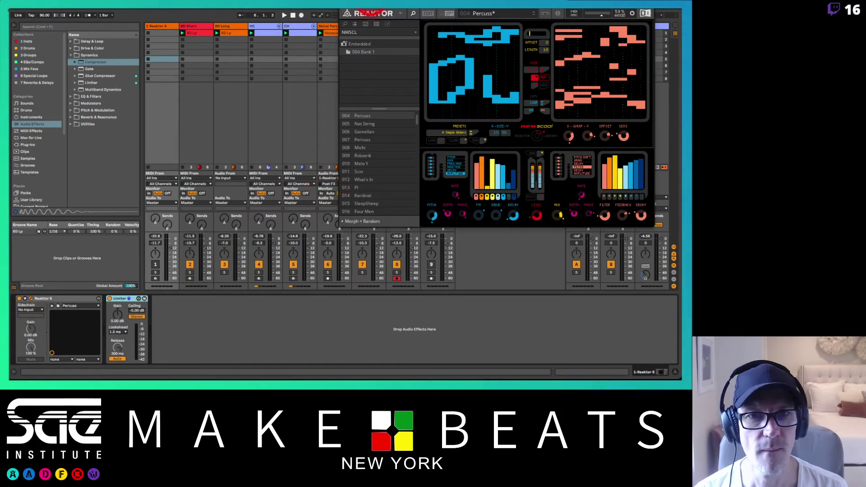
drag(404, 5, 274, 26)
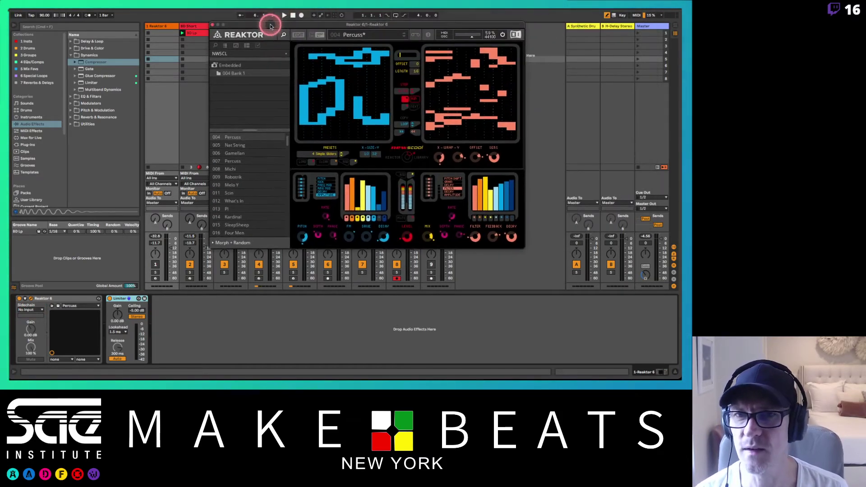
click(217, 45)
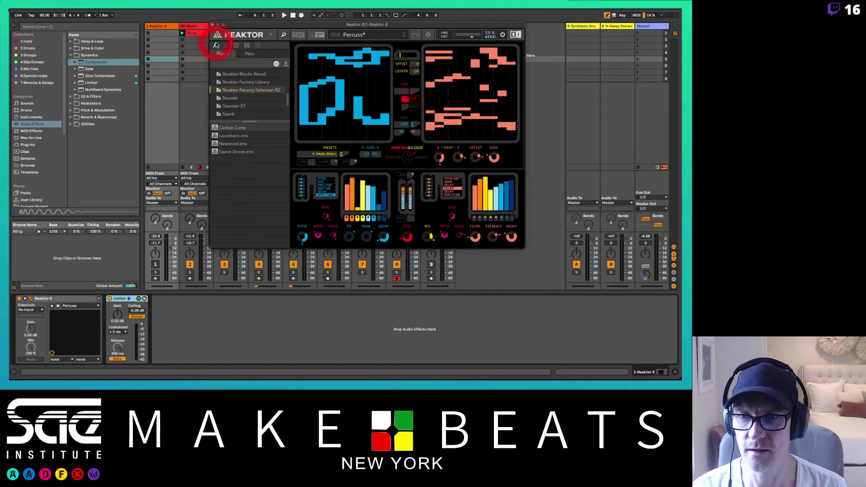
Load the Gaugear.ens ensemble from the Synthesizers folder of the Reaktor Factory Library.
scroll(245, 95, down, 1)
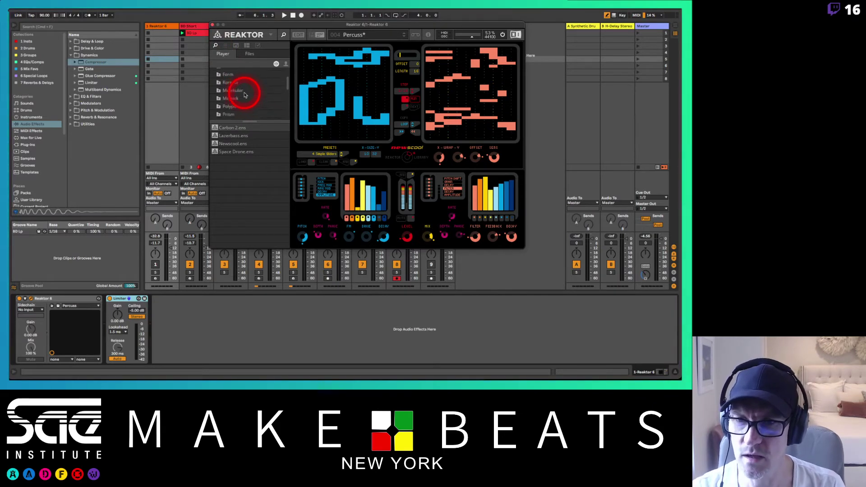
scroll(243, 90, up, 2)
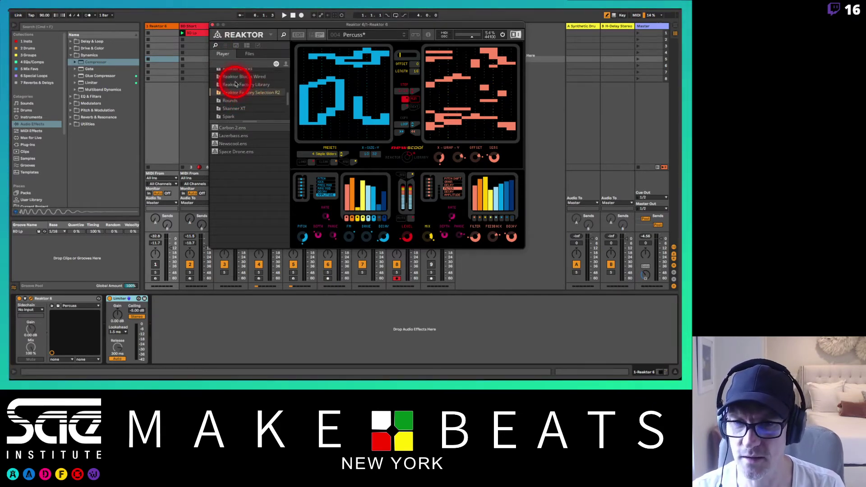
click(235, 82)
click(218, 85)
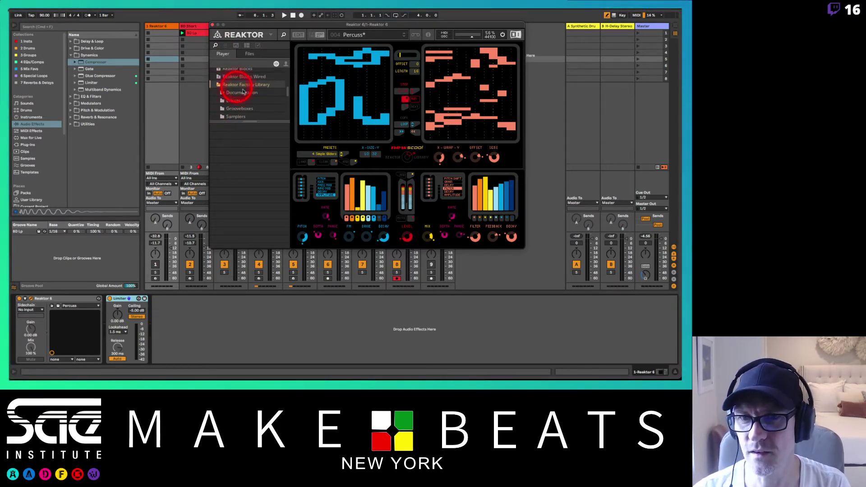
scroll(262, 100, down, 4)
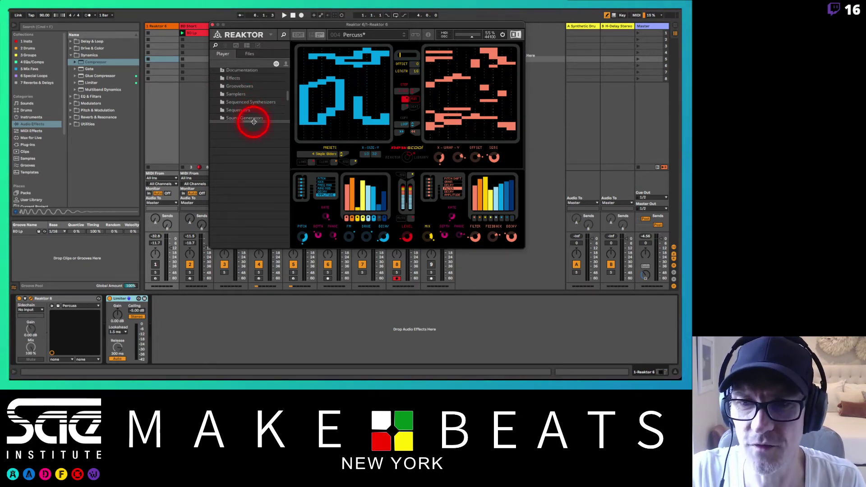
scroll(257, 136, up, 2)
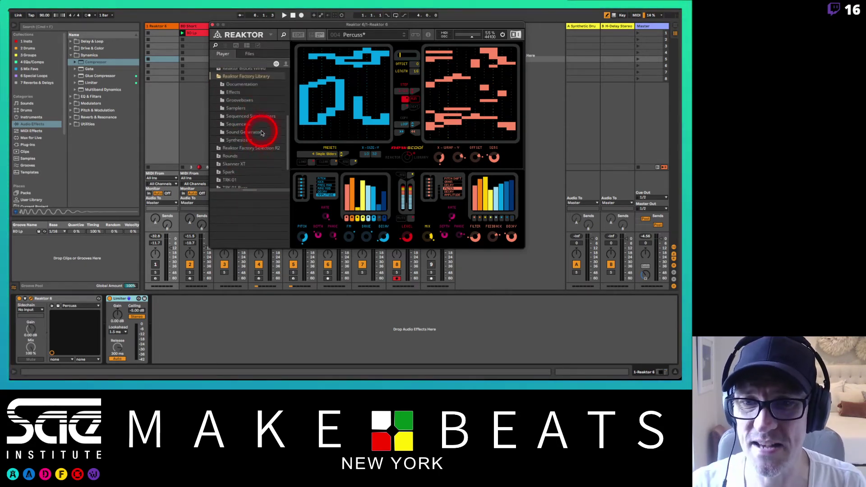
scroll(261, 132, up, 2)
click(239, 153)
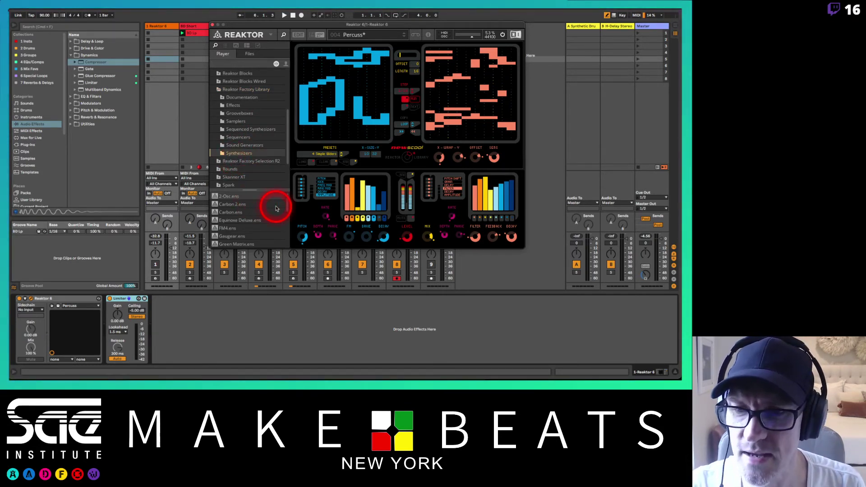
scroll(253, 212, down, 3)
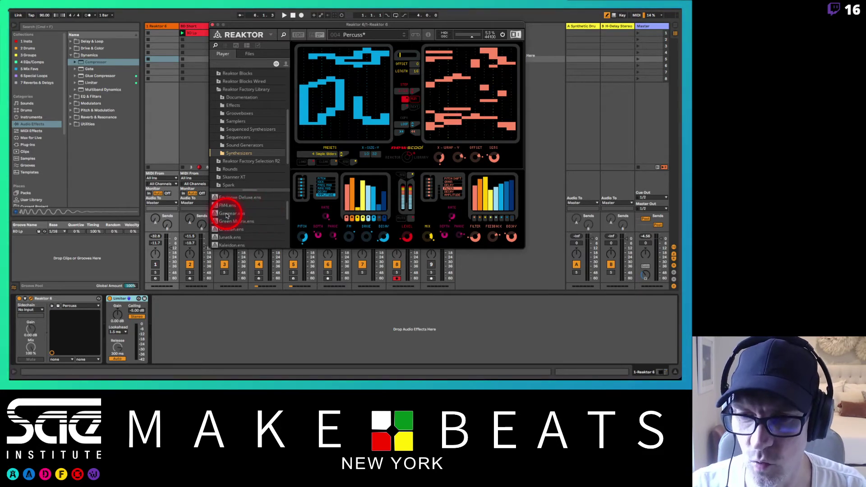
double_click(227, 216)
click(345, 156)
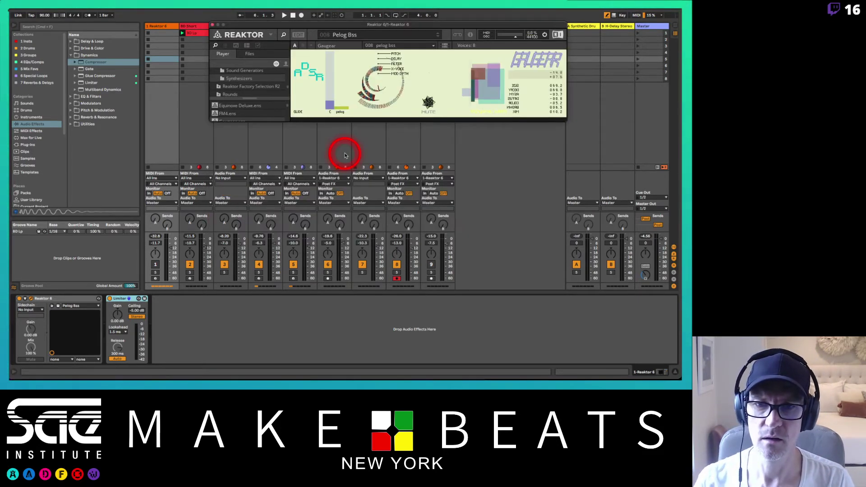
Activate the Reaktor 6 track and arm it so that Gaugear can be played.
click(153, 264)
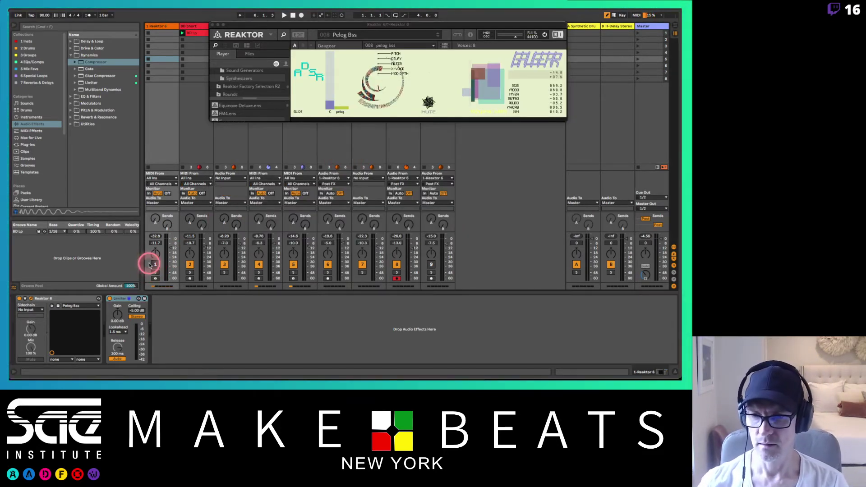
click(156, 278)
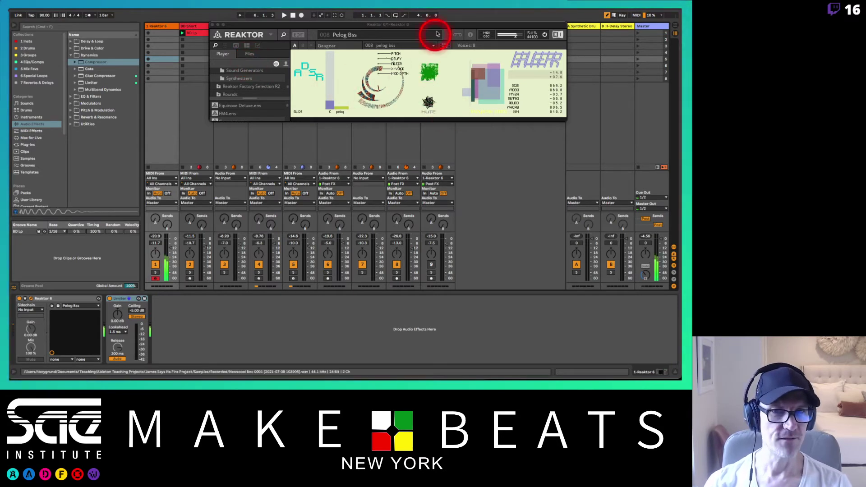
Load the Minornik snapshot from Bank 1 of Gaugear's embedded snapshots.
drag(445, 24, 386, 55)
click(168, 81)
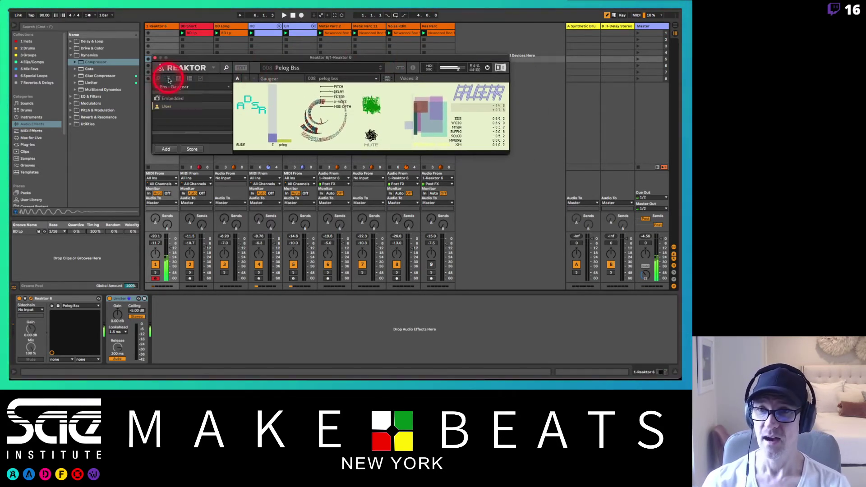
click(163, 104)
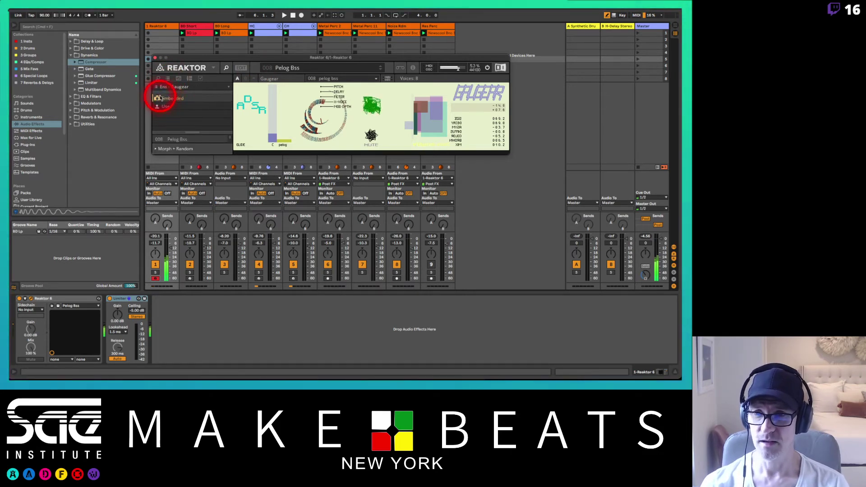
click(157, 98)
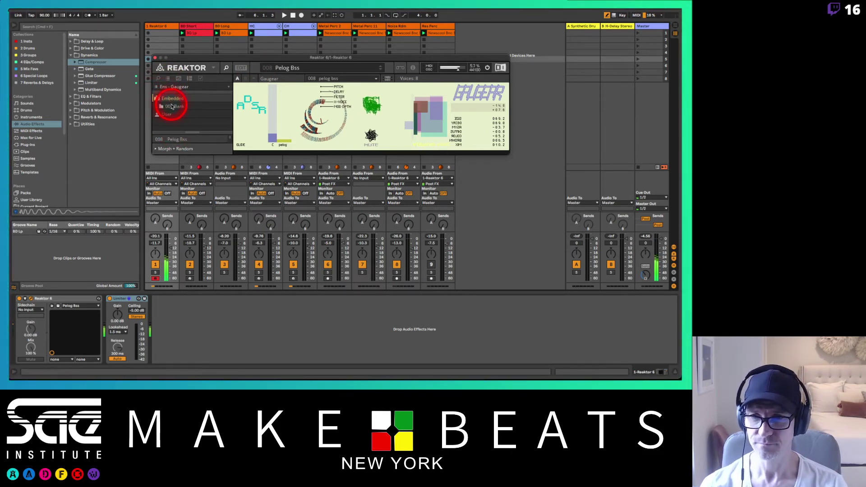
click(179, 140)
scroll(179, 141, up, 5)
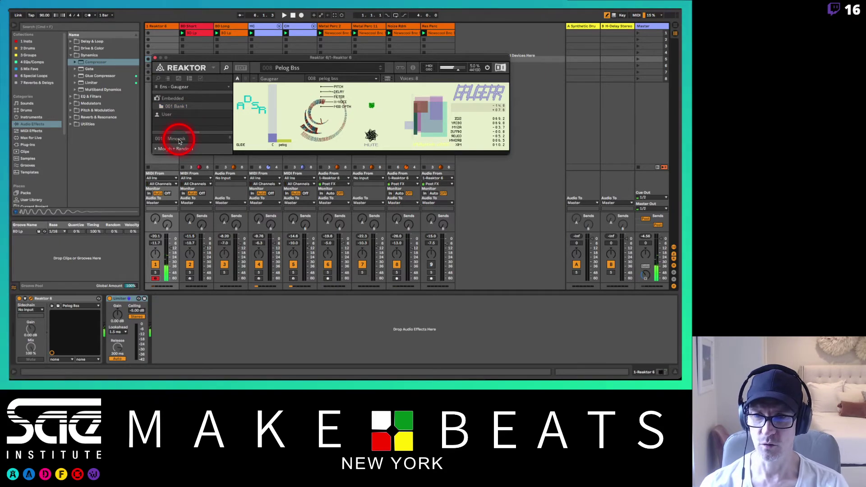
click(179, 140)
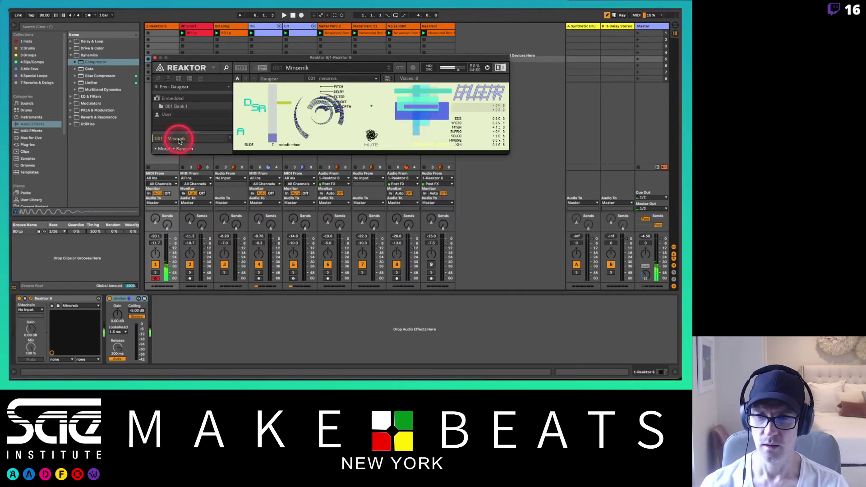
Put Reaktor into edit mode to enlarge its window and show the longer list of Gaugear snapshots.
click(240, 68)
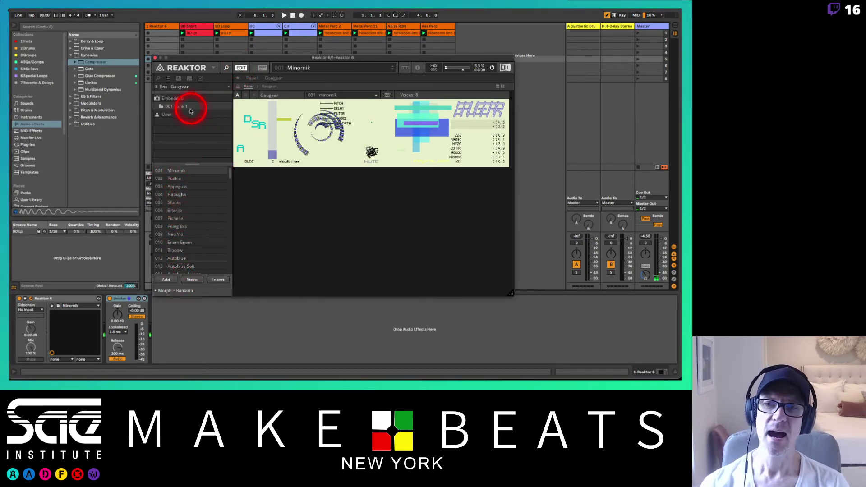
click(240, 69)
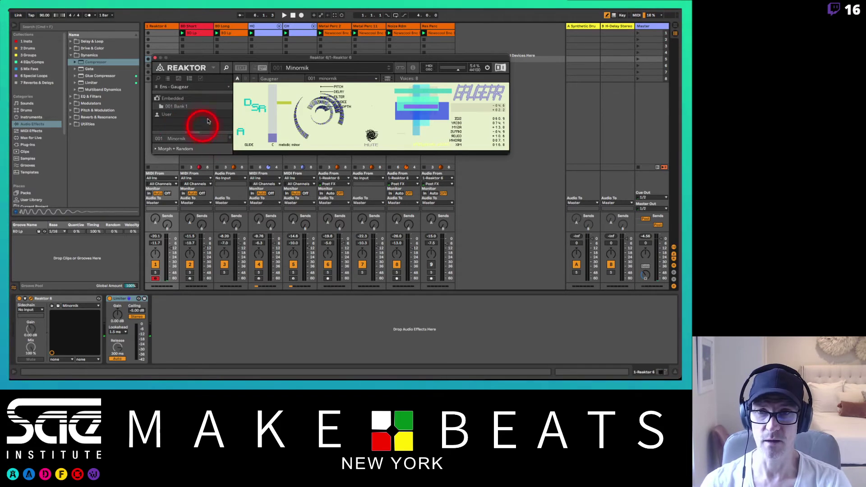
click(241, 68)
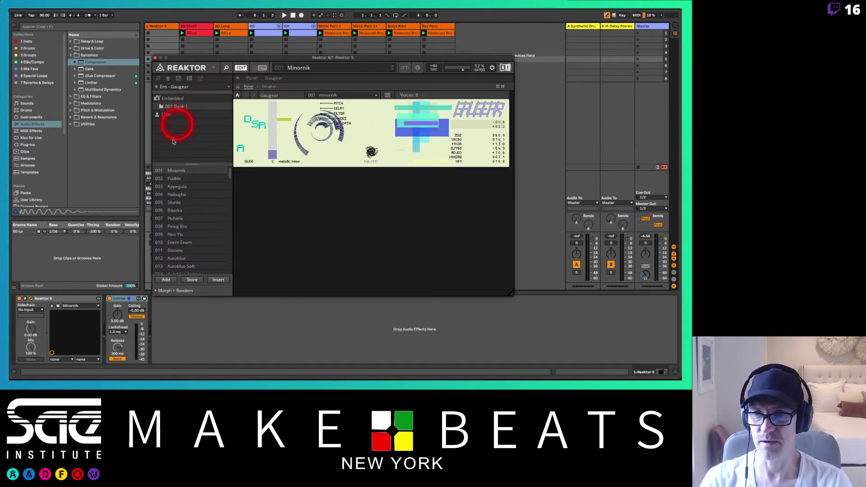
Audition Gaugear snapshots 002 to 005 in Bank 1, ending on Sfunks.
double_click(176, 171)
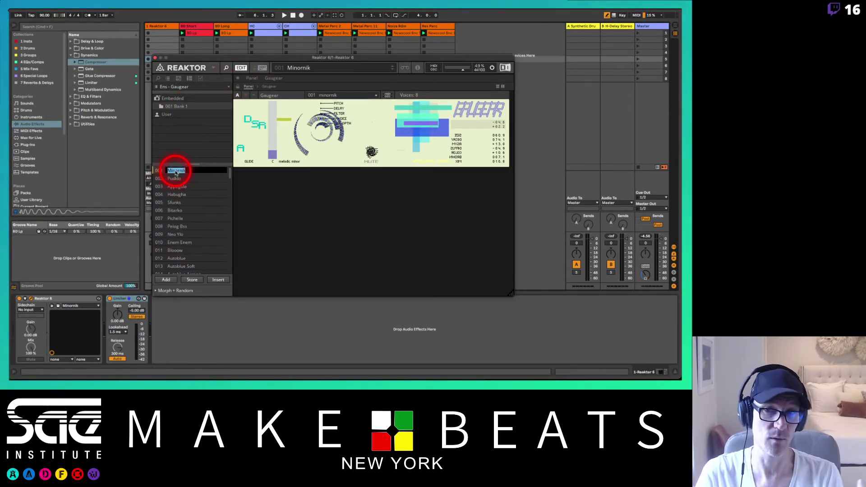
click(183, 179)
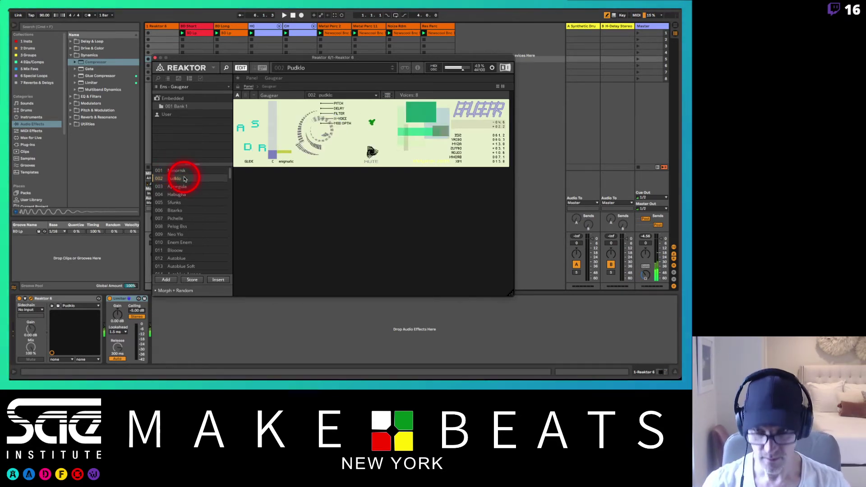
key(Down)
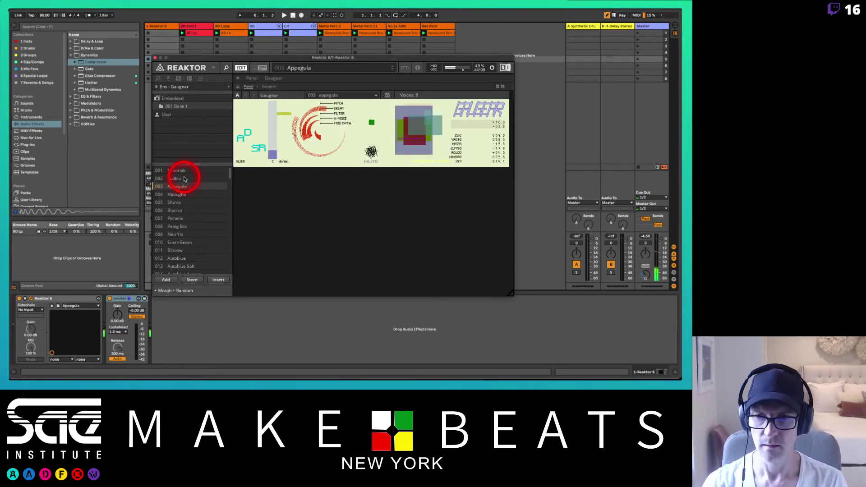
key(Down)
key(Down)
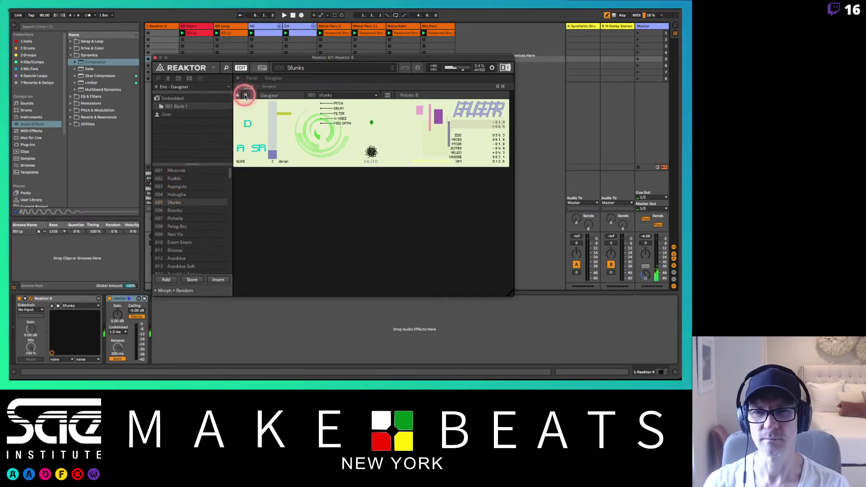
Compare Gaugear's A and B panel layouts on the Sfunks snapshot, ending on layout A.
click(245, 95)
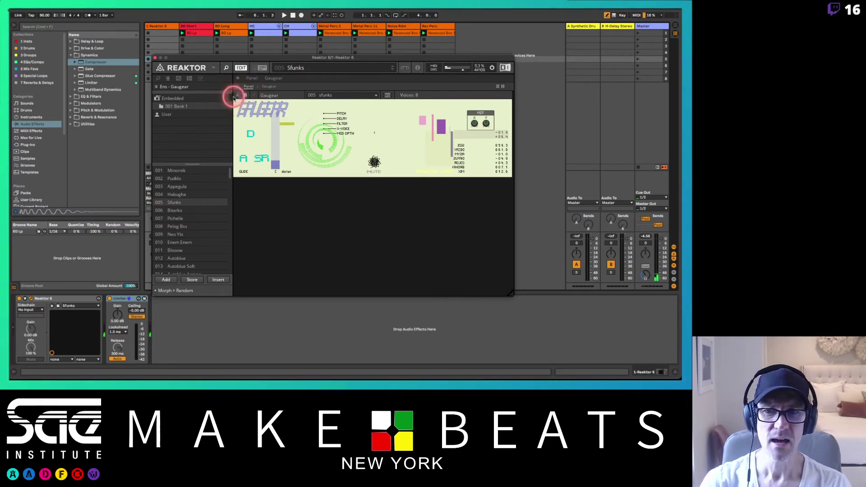
click(236, 95)
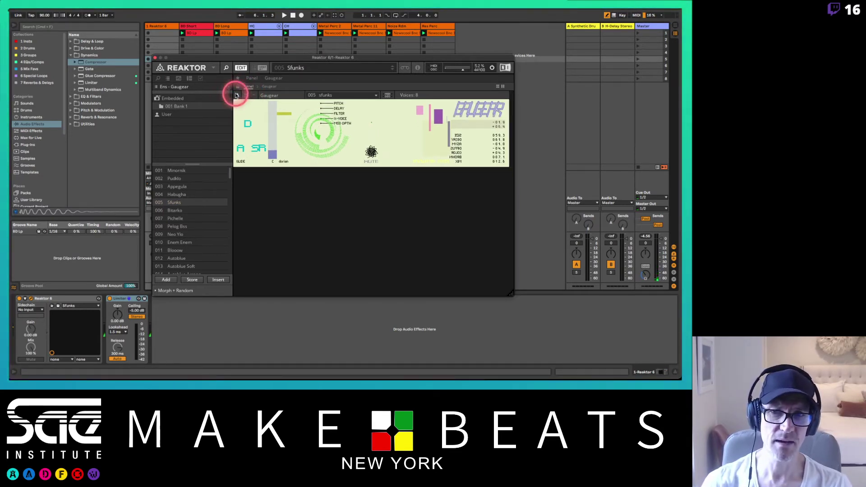
click(245, 96)
click(240, 94)
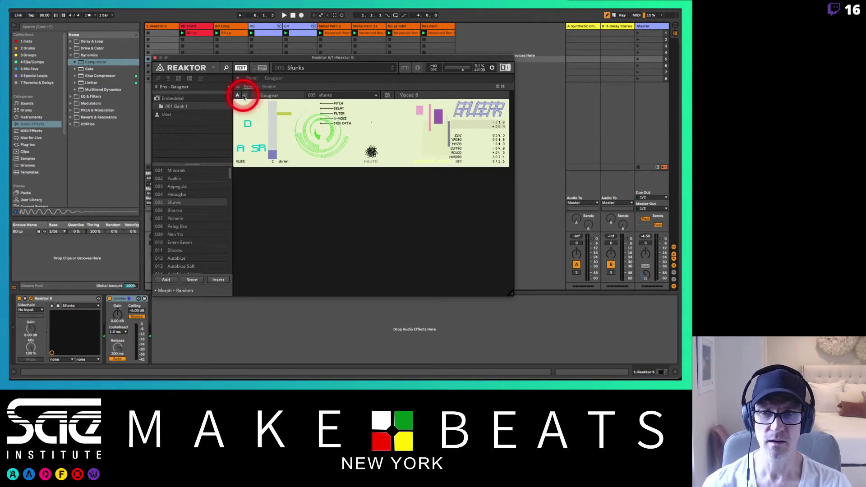
click(237, 93)
click(237, 95)
click(245, 94)
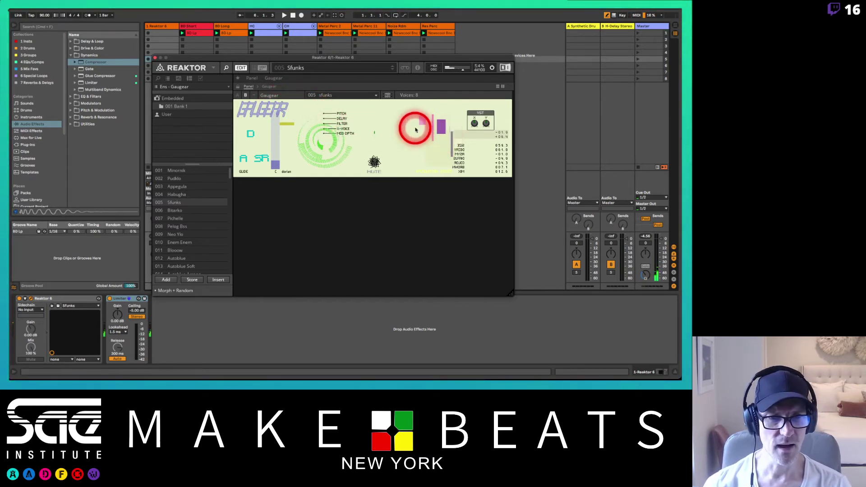
click(239, 95)
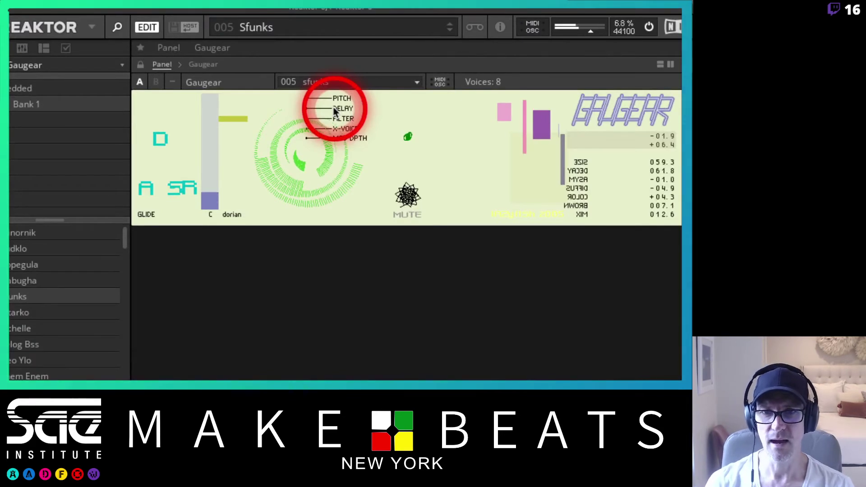
Redraw the outer rings of Gaugear's circular modulation display on the Sfunks snapshot.
drag(334, 108, 363, 388)
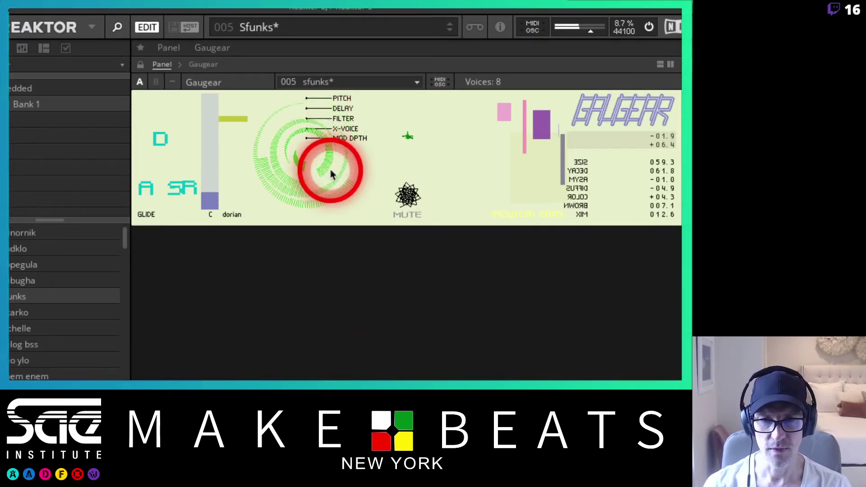
drag(331, 174, 329, 110)
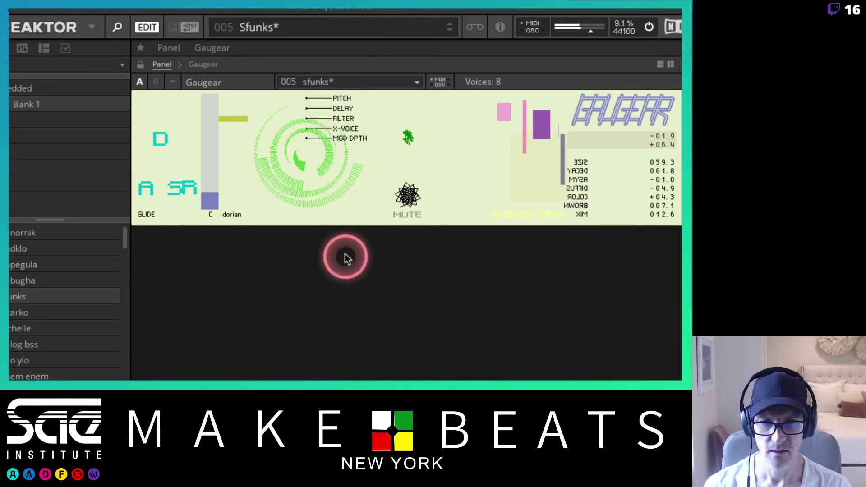
drag(341, 208, 339, 184)
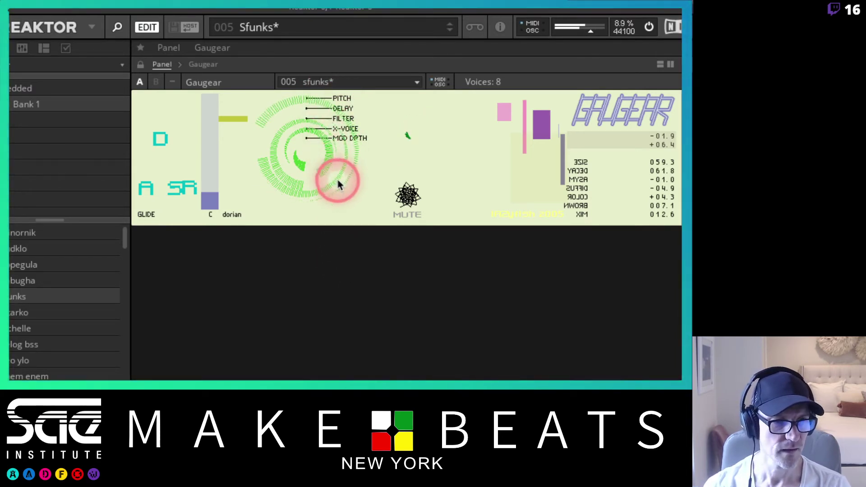
Set Gaugear's Decay and Mix values to 0, and try raising the Mix again.
drag(658, 164, 669, 341)
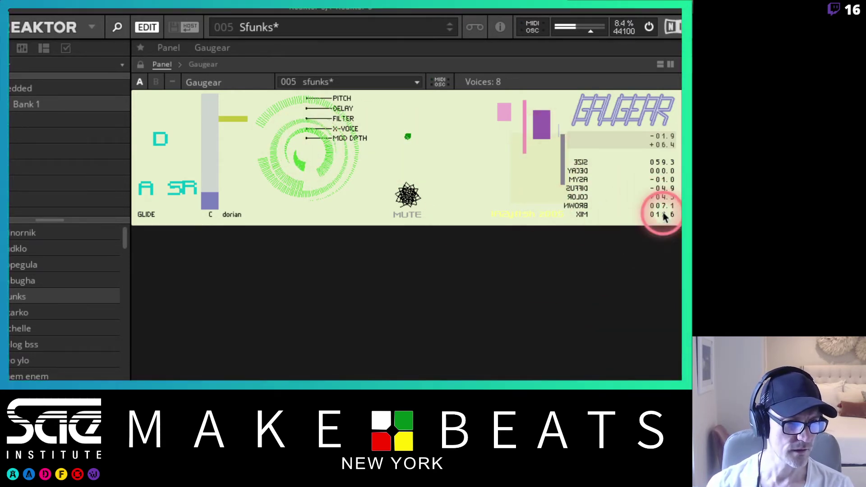
drag(663, 217, 667, 362)
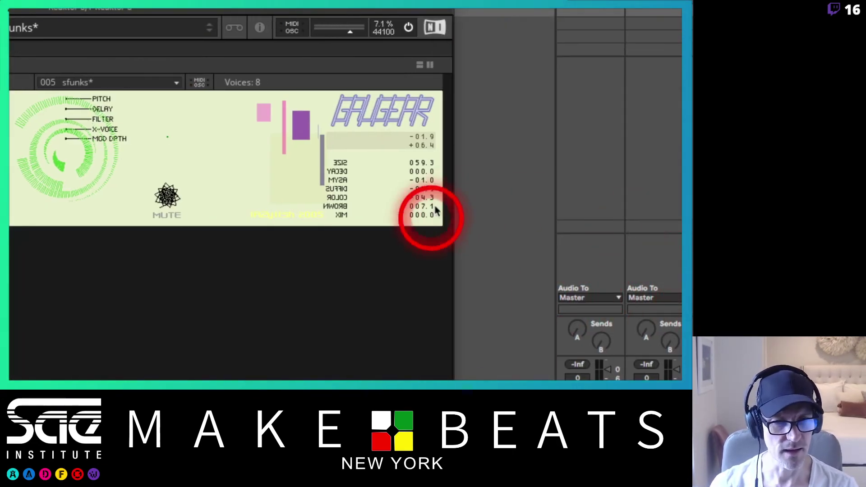
drag(436, 211, 408, 126)
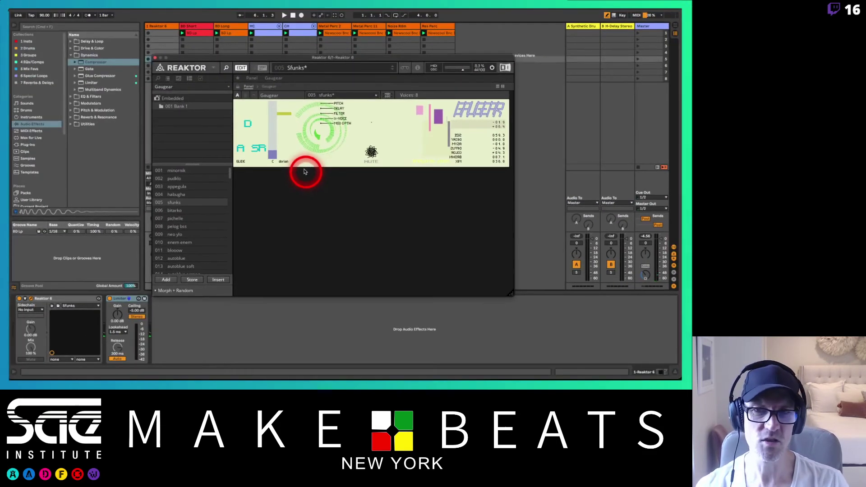
Audition Gaugear snapshots 006 to 008, ending on pelog bss, and hide Live's Groove Pool.
click(203, 210)
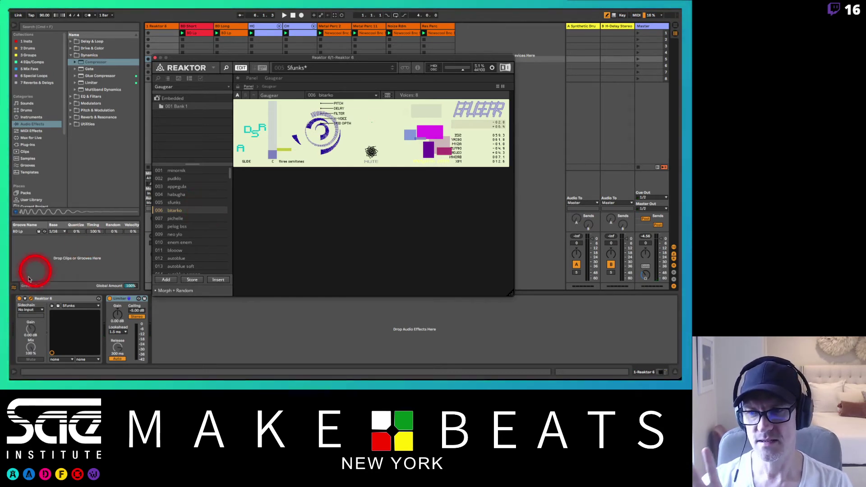
click(14, 287)
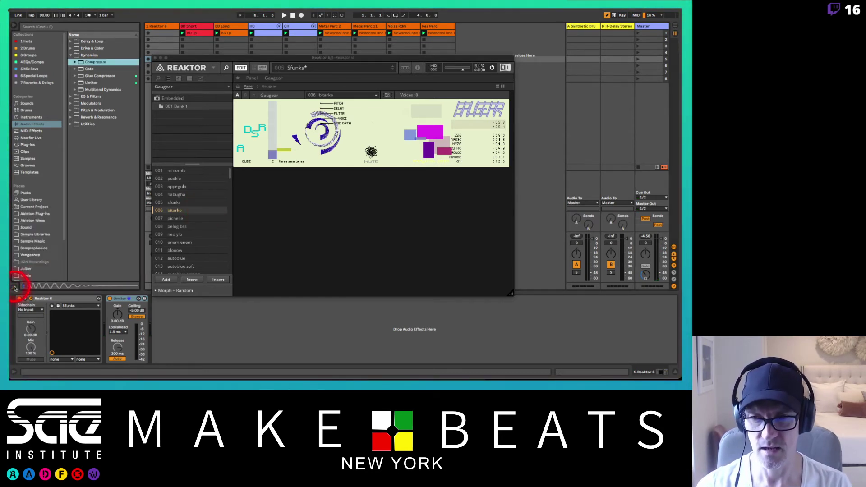
click(179, 218)
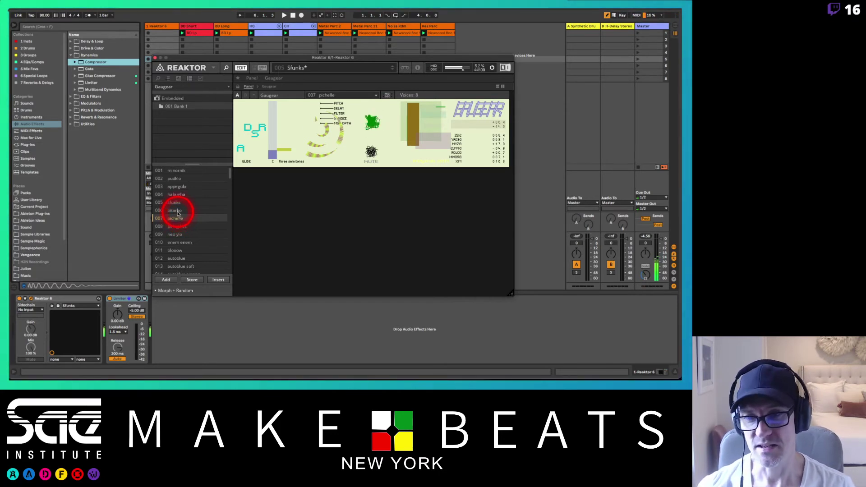
click(178, 212)
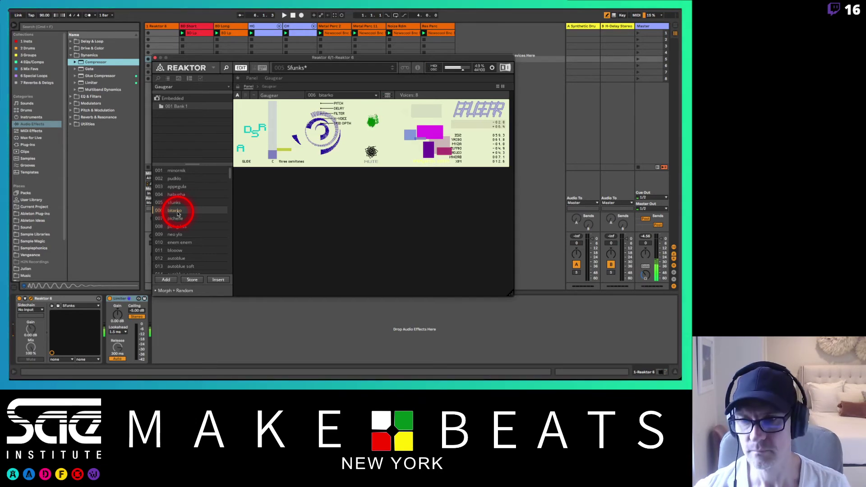
click(180, 230)
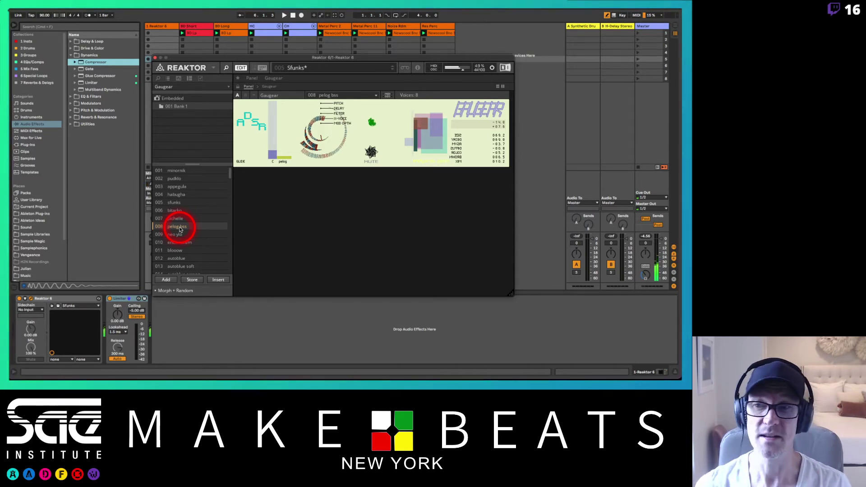
click(259, 116)
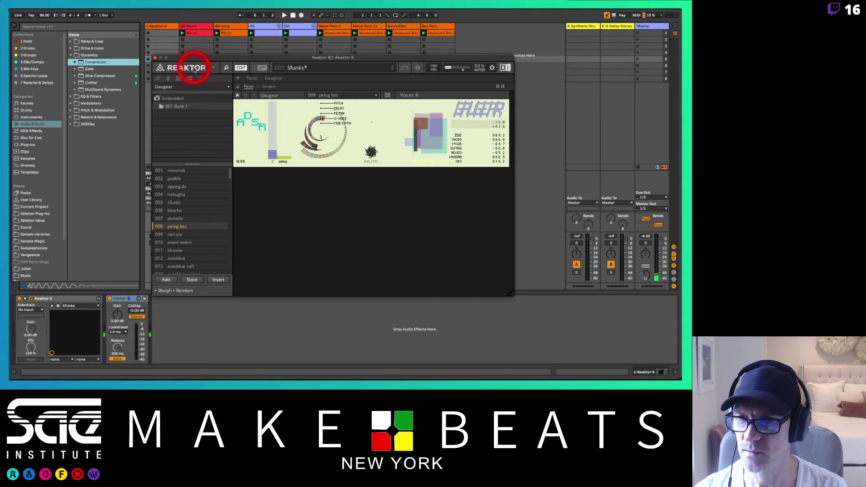
Load the Oki Computer 2.ens ensemble from the Synthesizers folder without saving the changes to Gaugear.
click(156, 78)
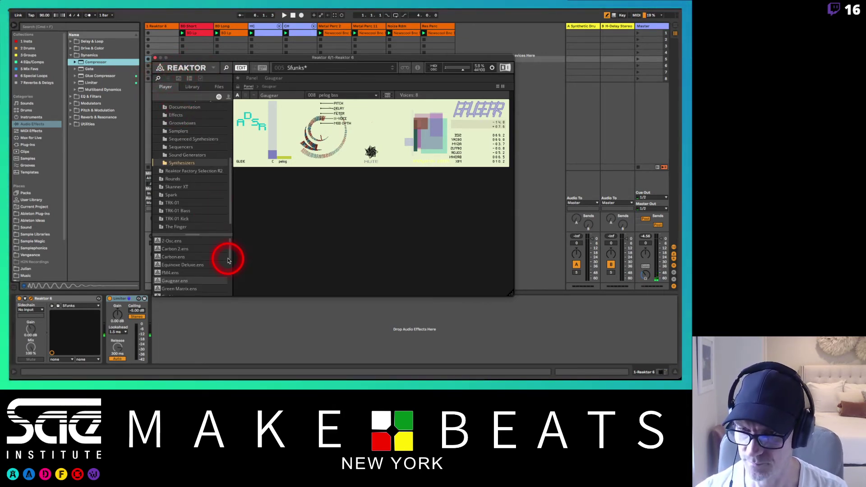
scroll(228, 260, down, 5)
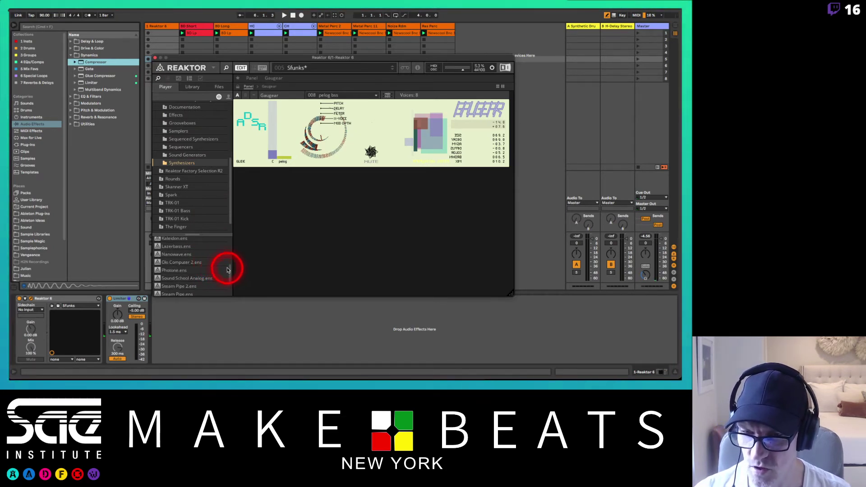
scroll(228, 271, down, 2)
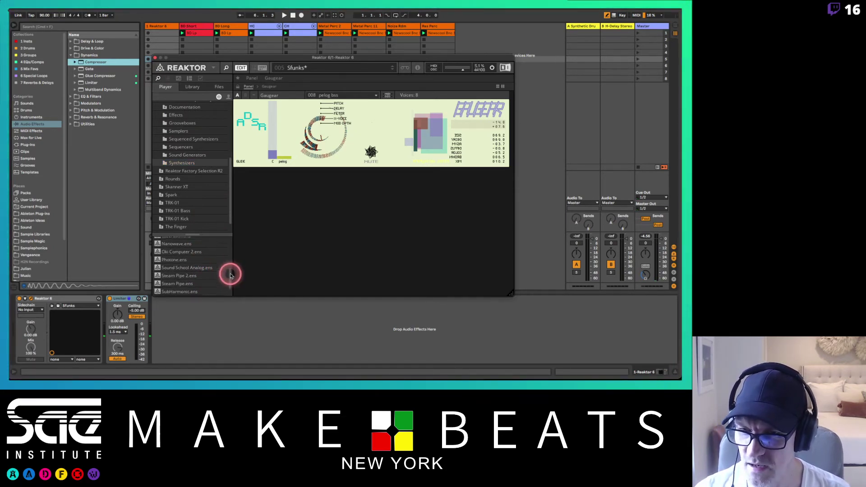
double_click(181, 250)
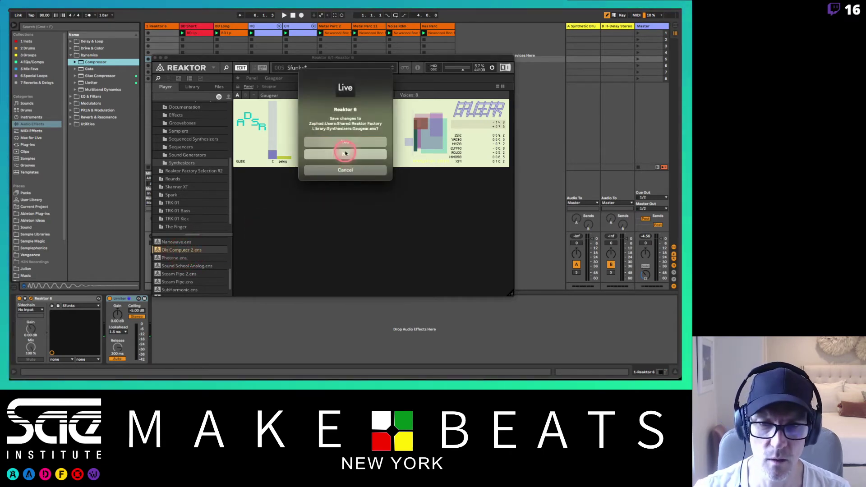
click(344, 154)
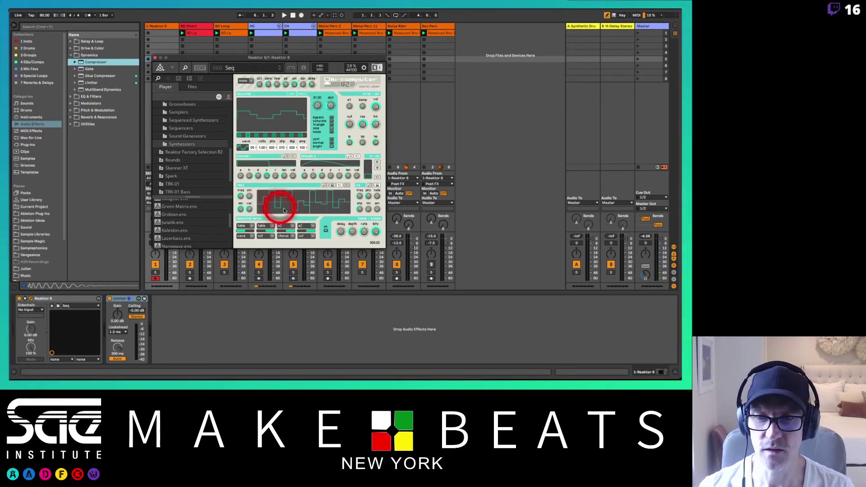
Audition the embedded Oki Computer 2 snapshots Bass, Secret Trance Lover, Neo and Straight 9.
click(166, 87)
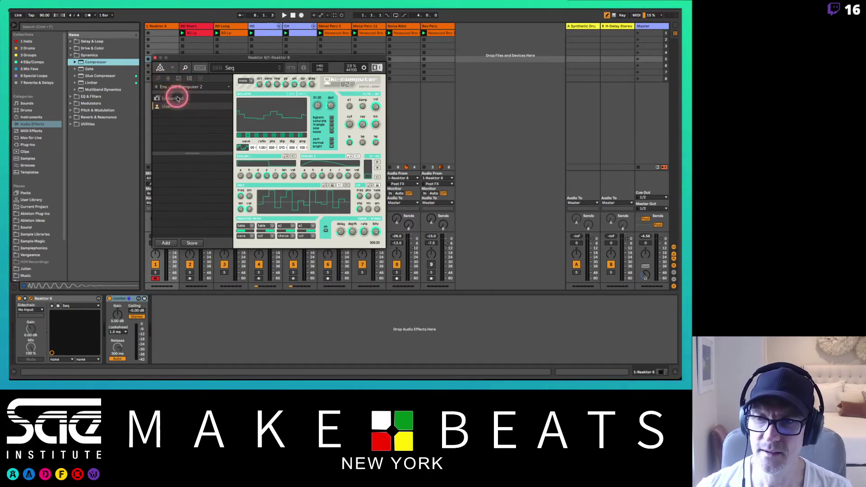
click(177, 99)
click(172, 169)
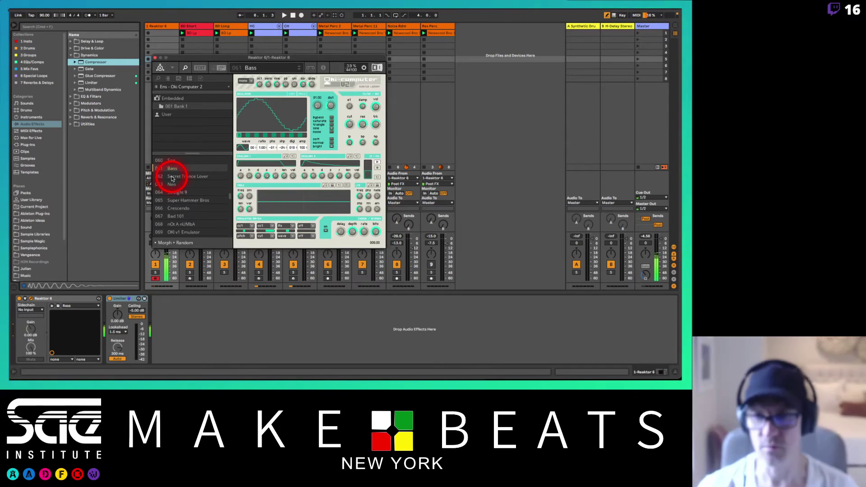
click(172, 177)
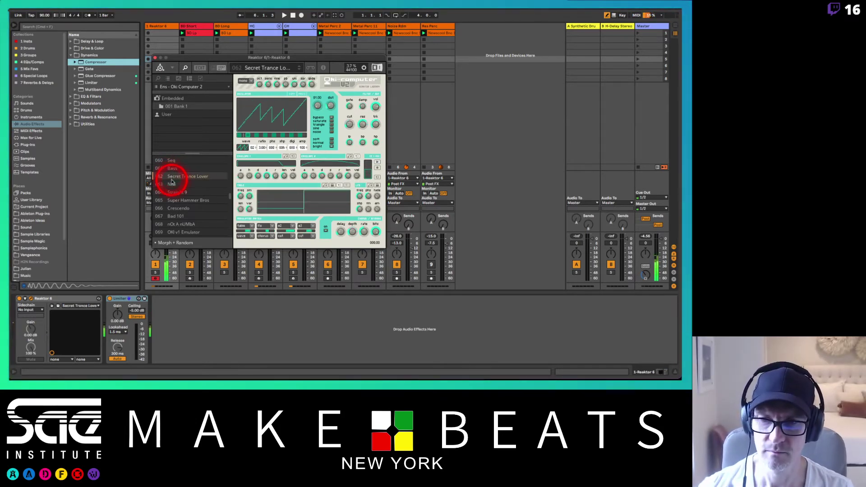
click(171, 183)
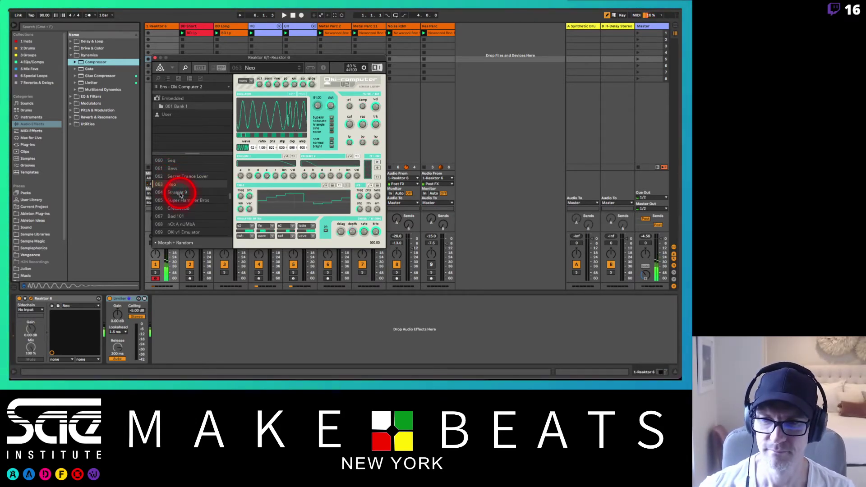
click(180, 193)
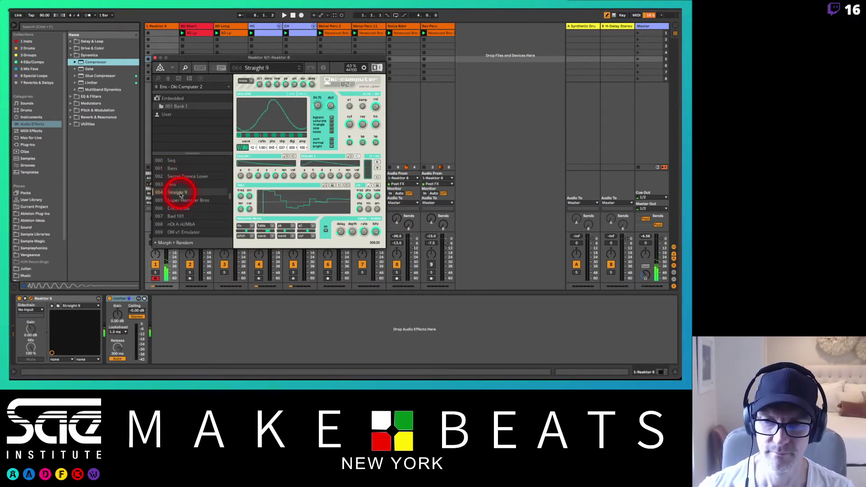
Load the Steam Pipe 2.ens ensemble from the Synthesizers folder without saving the changes to Oki Computer 2.
click(157, 79)
scroll(215, 236, down, 4)
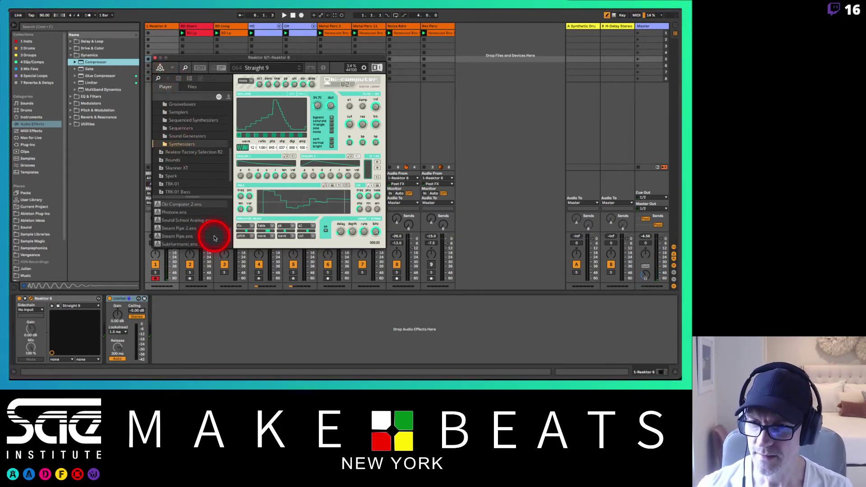
scroll(214, 236, down, 1)
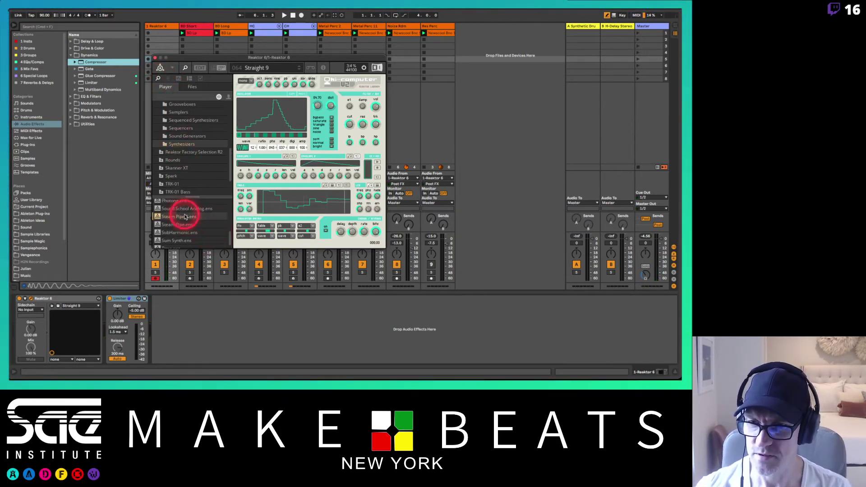
double_click(185, 217)
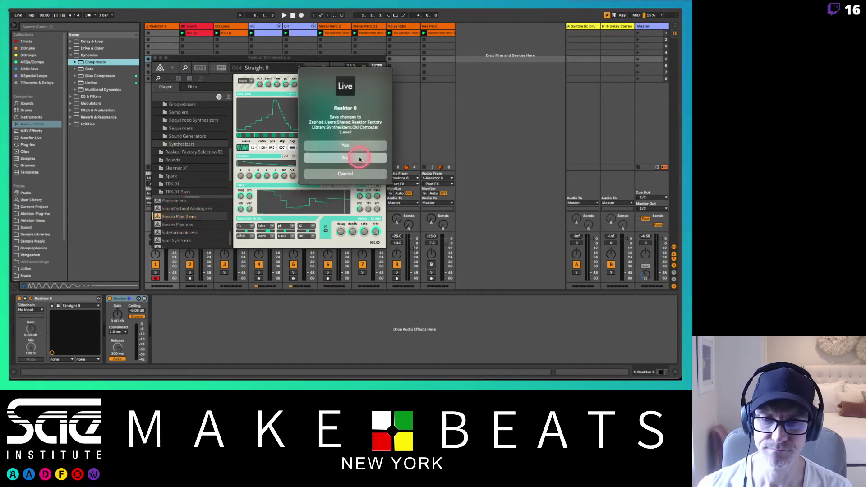
click(345, 158)
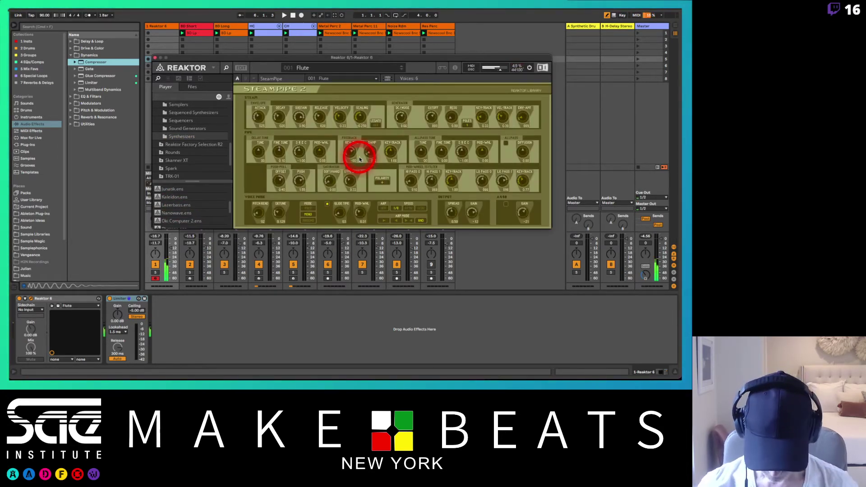
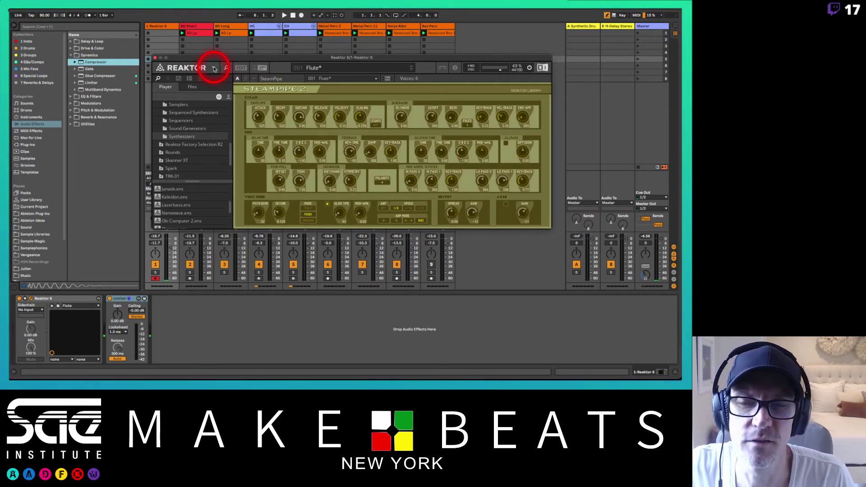
Audition the embedded Steampipe 2 snapshots Pan, The Pipe, SoloPhone and Harmonix, and settle on Bell.
click(167, 79)
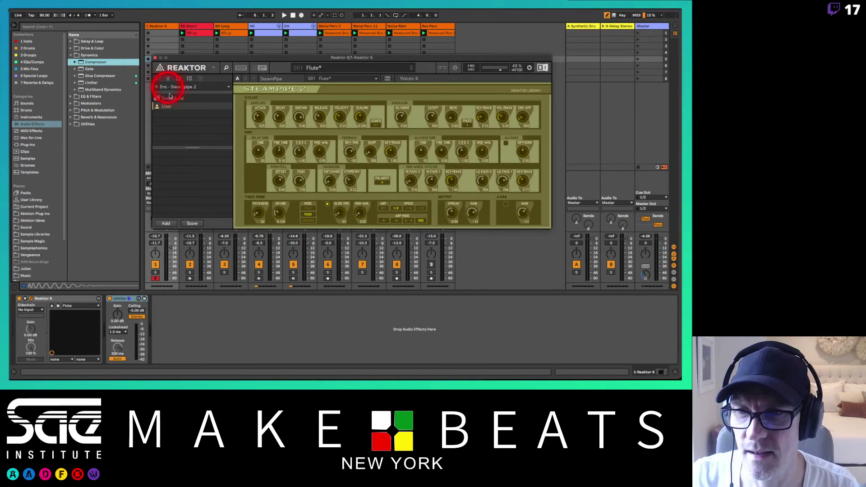
click(170, 98)
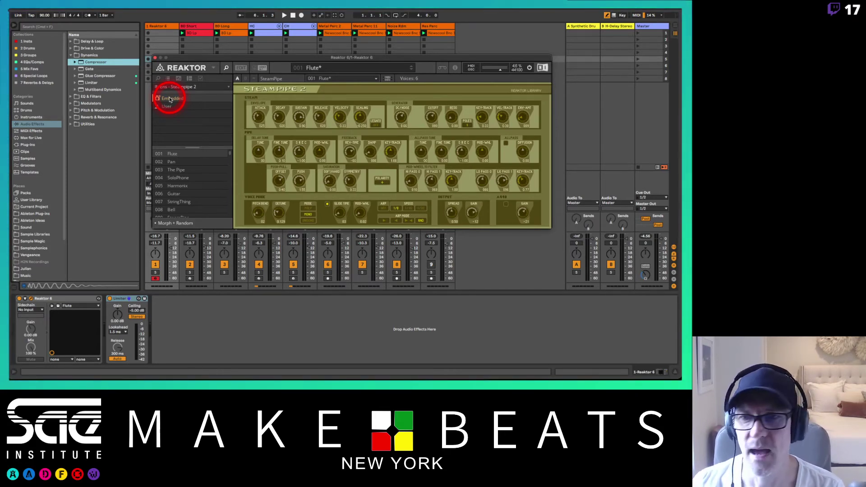
click(170, 99)
double_click(173, 162)
double_click(178, 169)
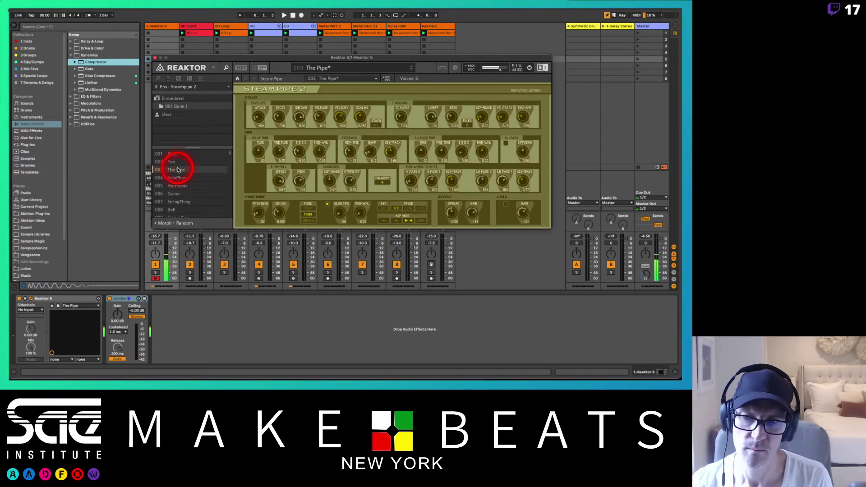
click(180, 178)
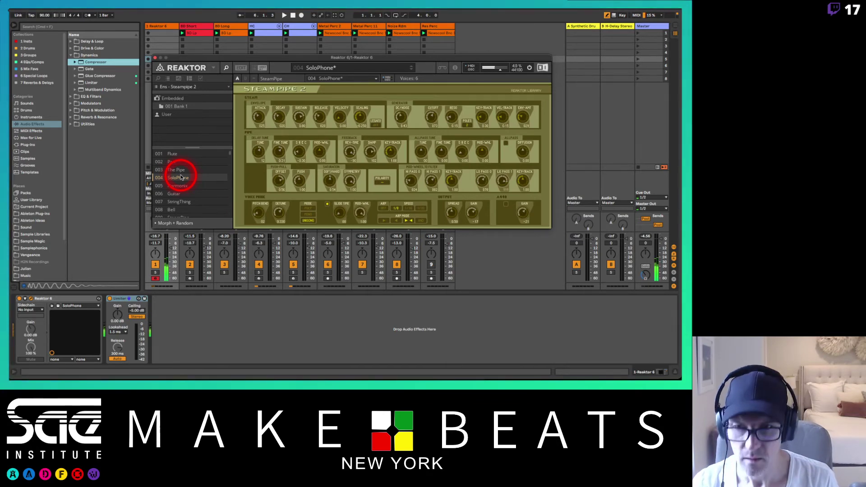
key(Down)
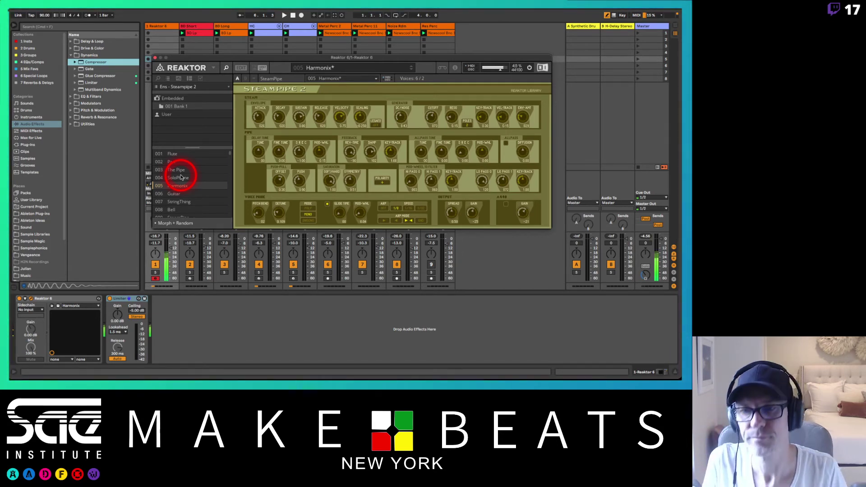
click(195, 210)
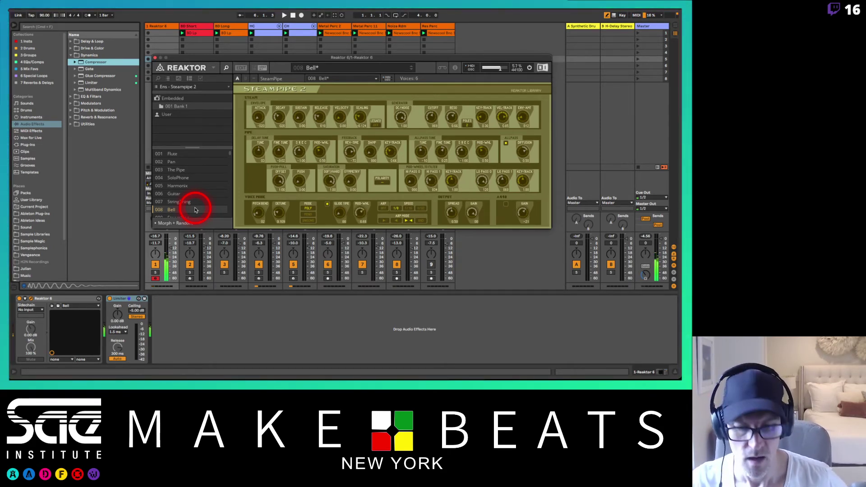
Record an eight-bar MIDI clip of the Bell sound in the first slot of the Reaktor 6 track and play it back.
drag(205, 59, 460, 98)
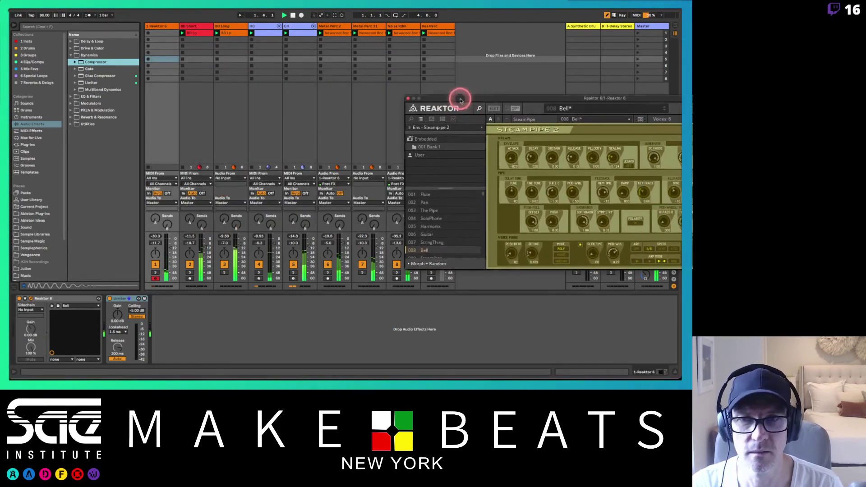
click(148, 35)
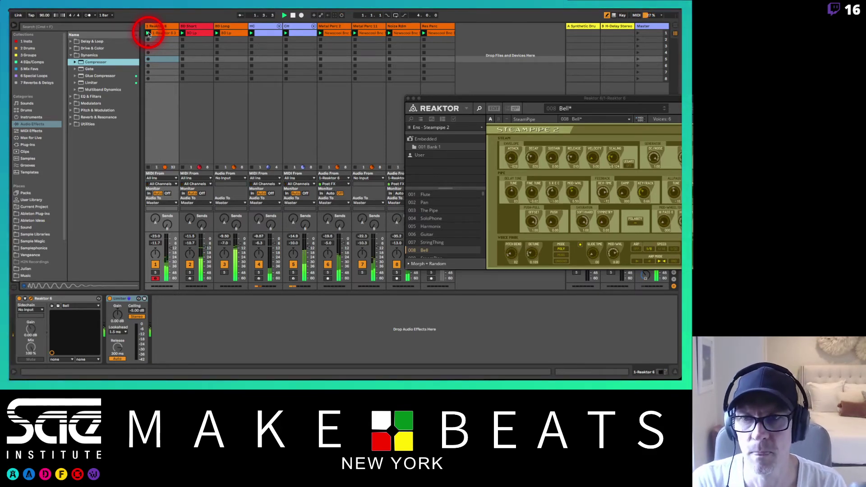
click(148, 34)
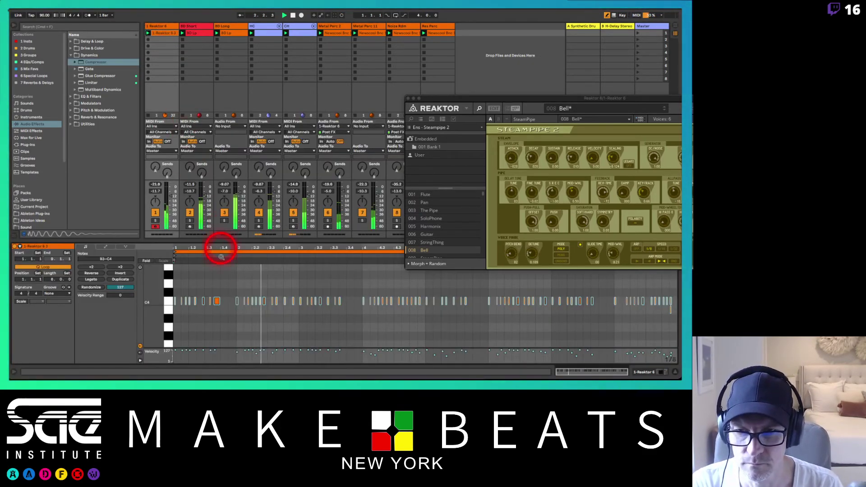
Quantize all notes of the recorded Reaktor 6 clip to the 1/16 grid and remove the stray B3 note at its end.
click(210, 283)
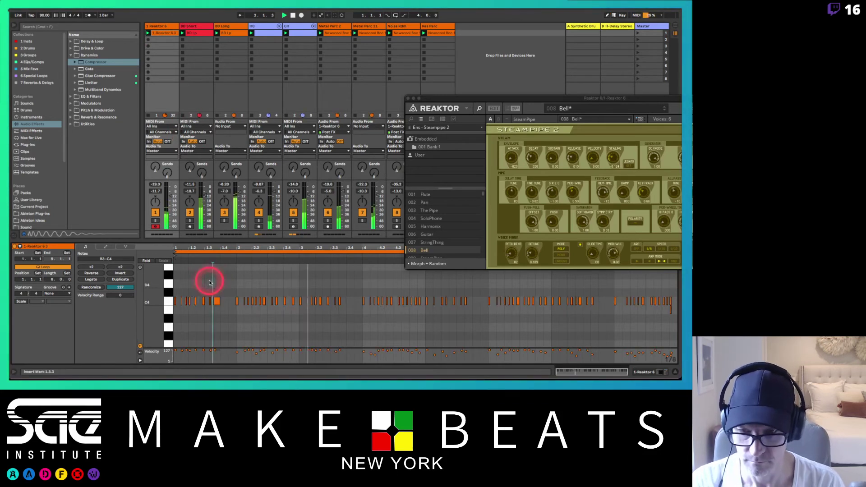
key(ctrl+a)
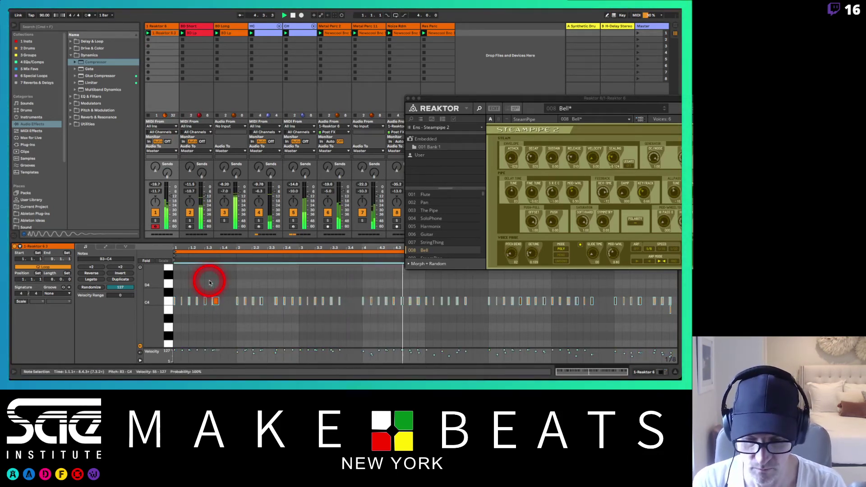
key(super+z)
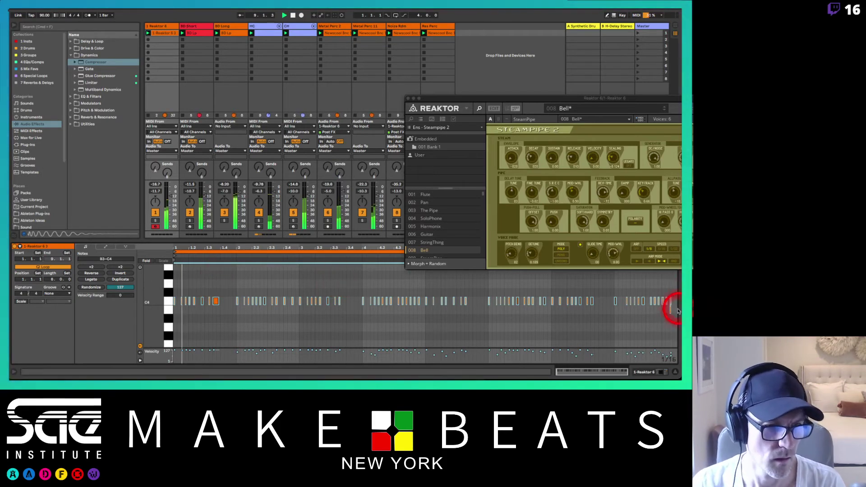
key(super+a)
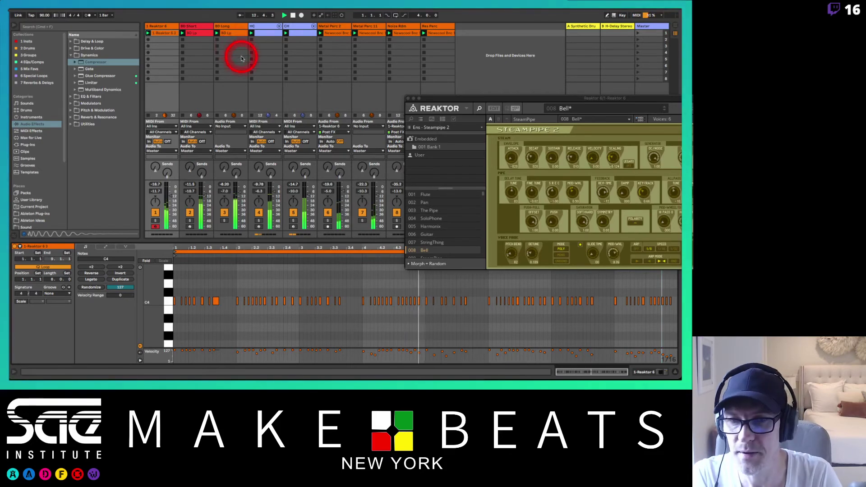
Solo the Reaktor 6 track to hear the Bell part alone, and stop playback.
drag(451, 98, 326, 46)
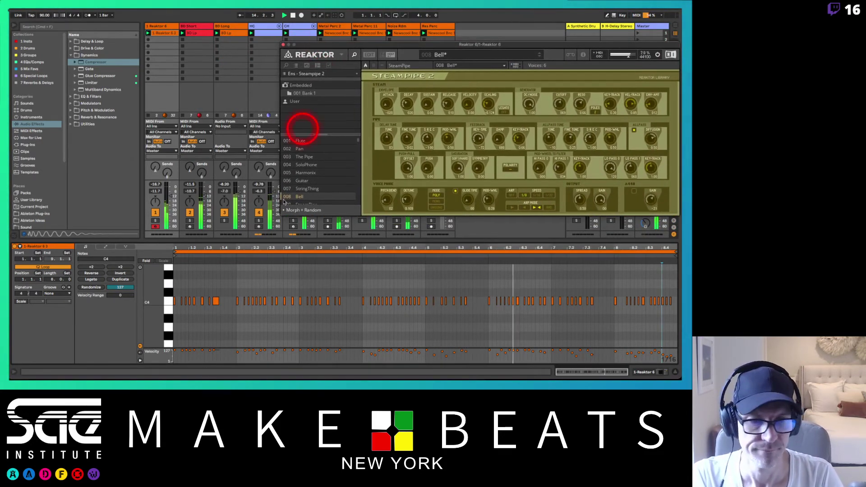
click(155, 222)
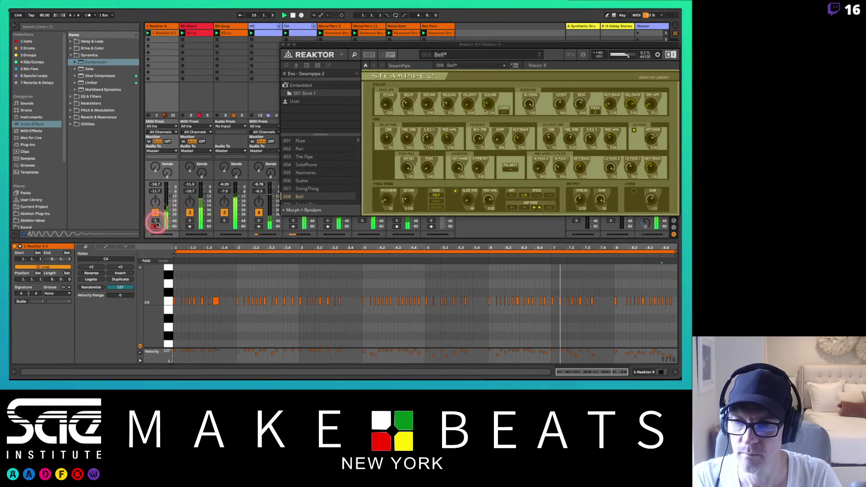
click(156, 222)
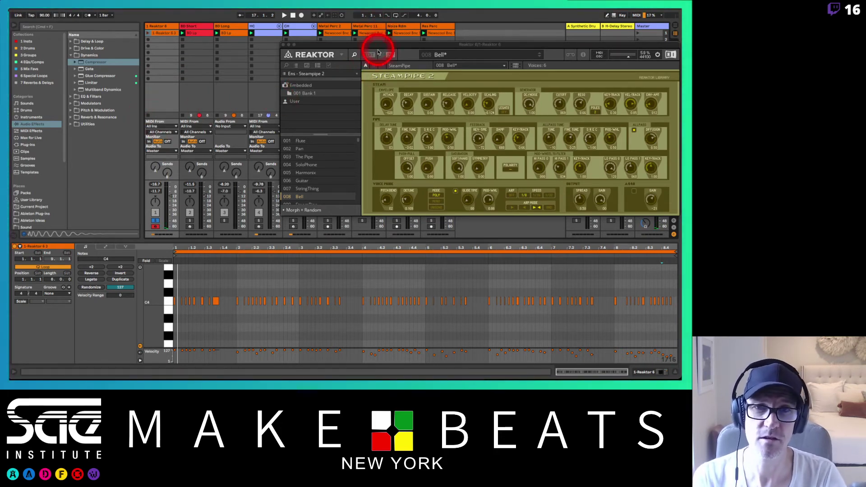
Load the Skrewell.ens ensemble from the Sound Generators folder without saving the changes to Steam Pipe 2.
drag(377, 45, 264, 50)
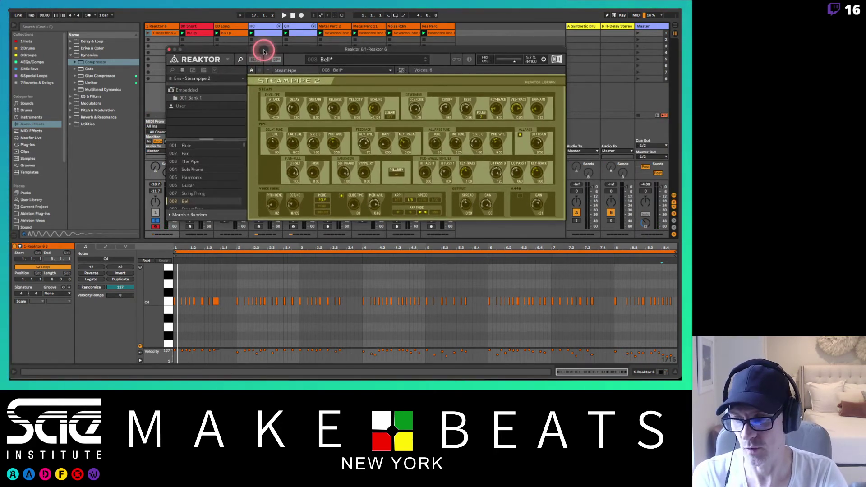
click(264, 51)
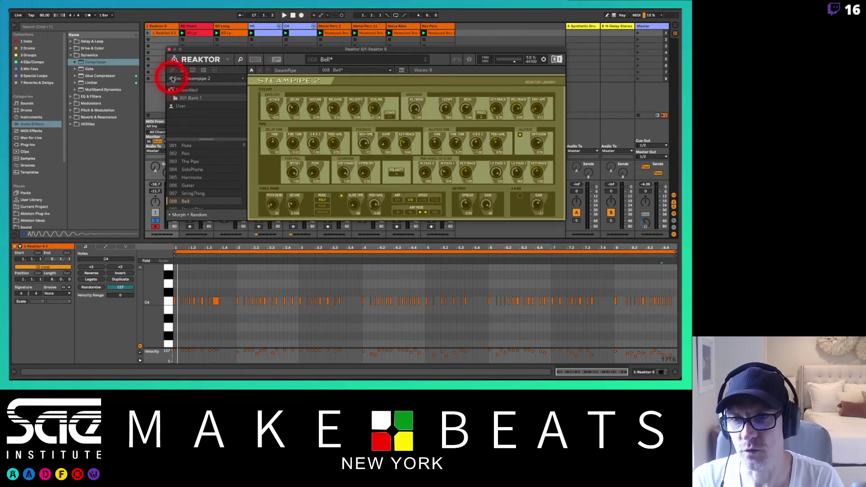
click(171, 70)
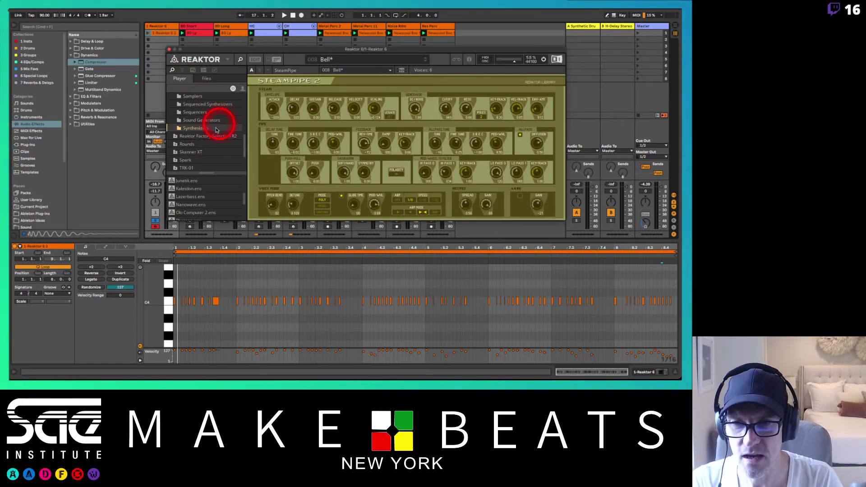
scroll(210, 132, up, 3)
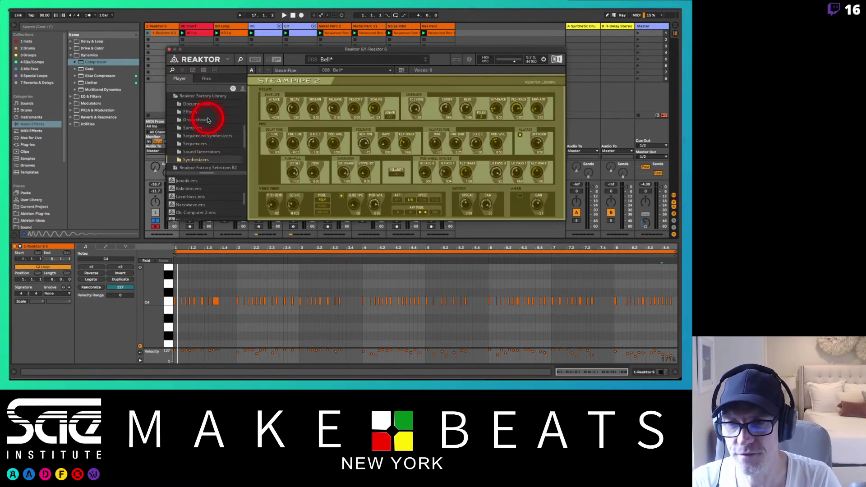
click(198, 153)
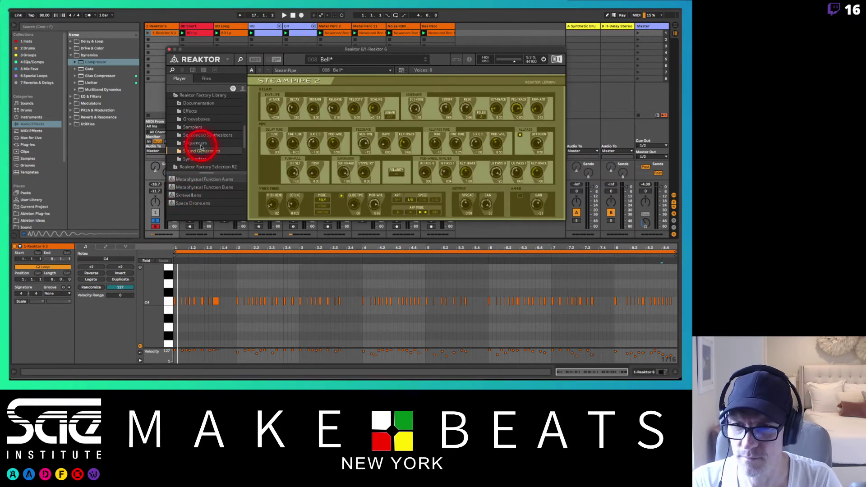
double_click(189, 196)
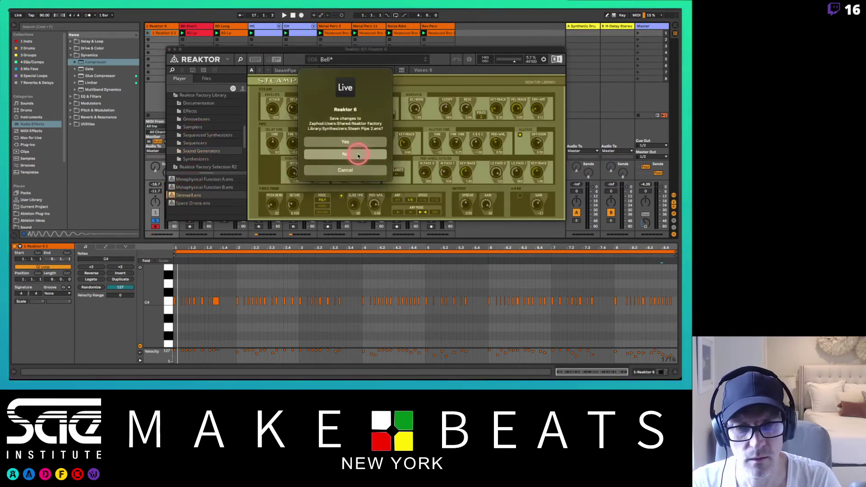
click(358, 156)
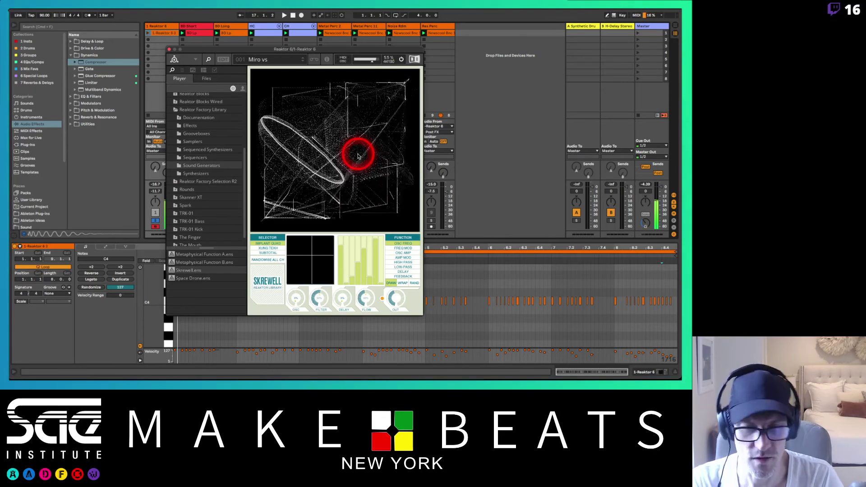
Audition the embedded Skrewell snapshots Dragging Bumper, You suck at racquetball, Rorschach's Submarine, Dreams of Stasis and Opiate of the Masses 1.
click(181, 70)
click(183, 92)
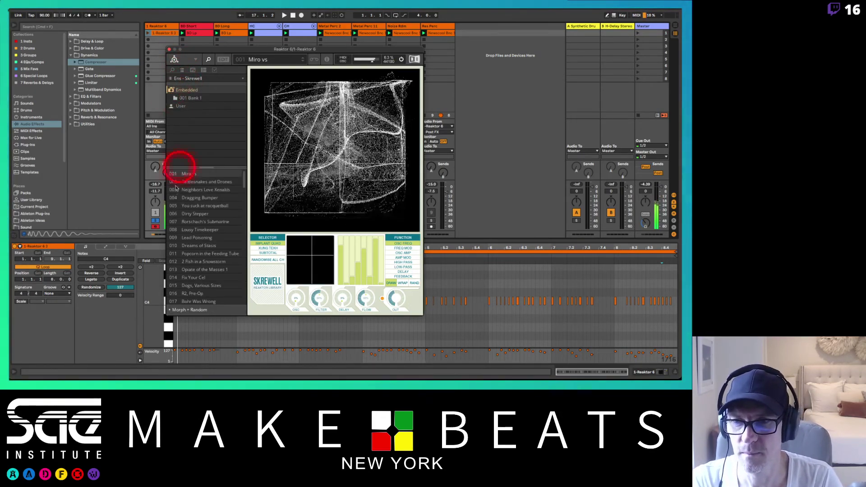
click(189, 197)
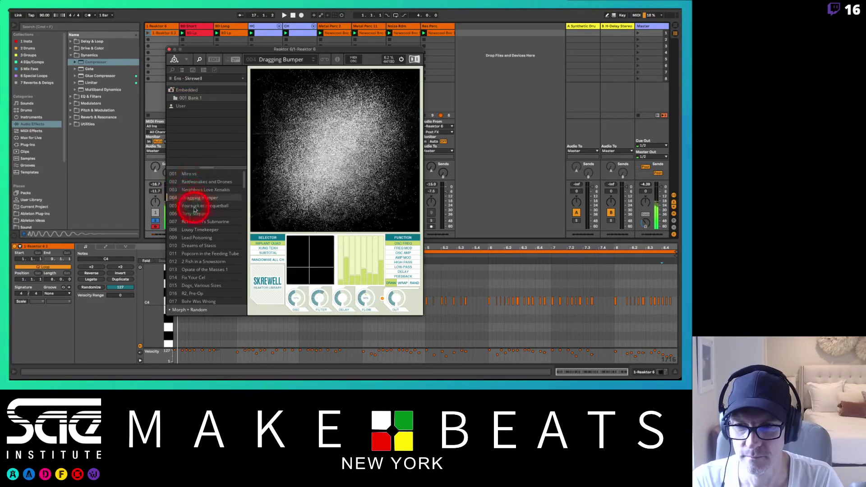
click(195, 206)
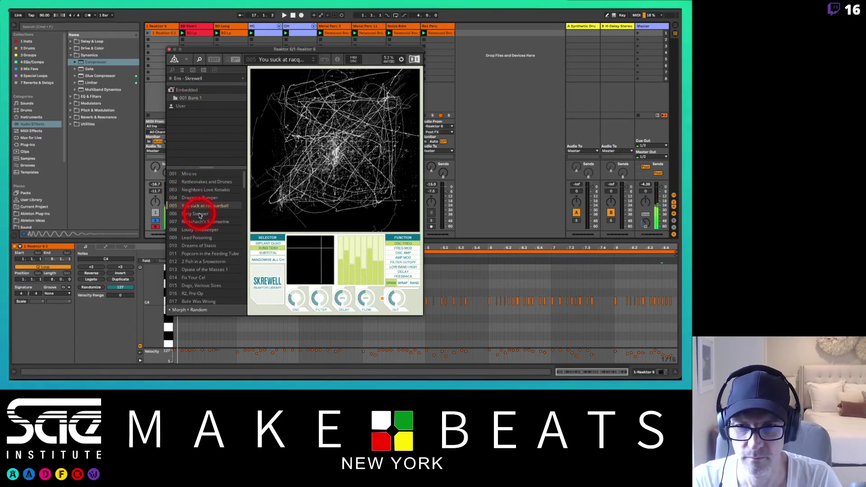
click(200, 221)
click(200, 246)
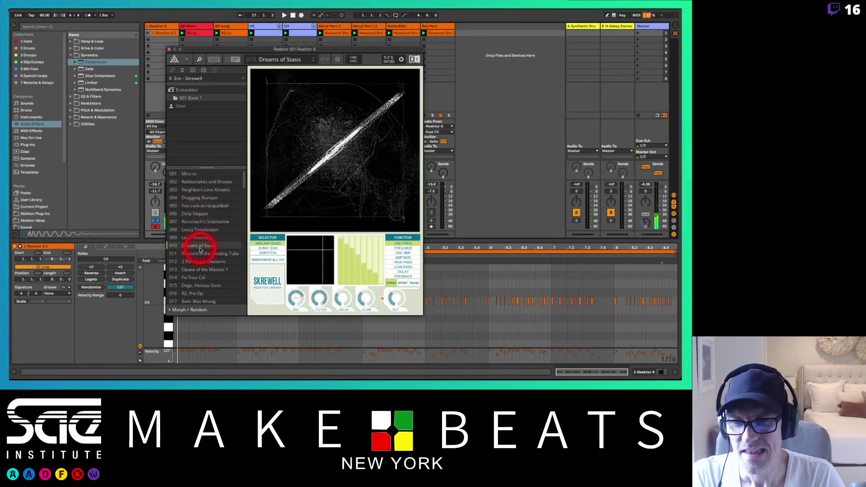
click(201, 269)
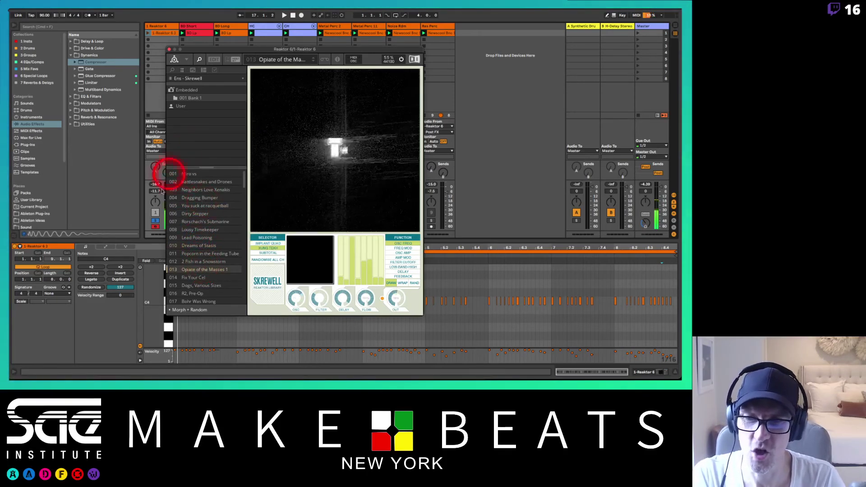
Load the Metaphysical Function A.ens ensemble from the Sound Generators folder without saving the changes to Skrewell.
click(172, 70)
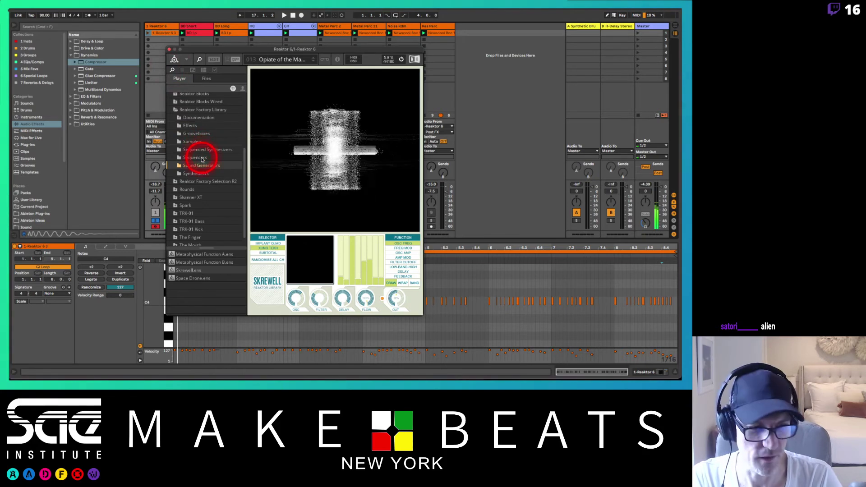
double_click(188, 255)
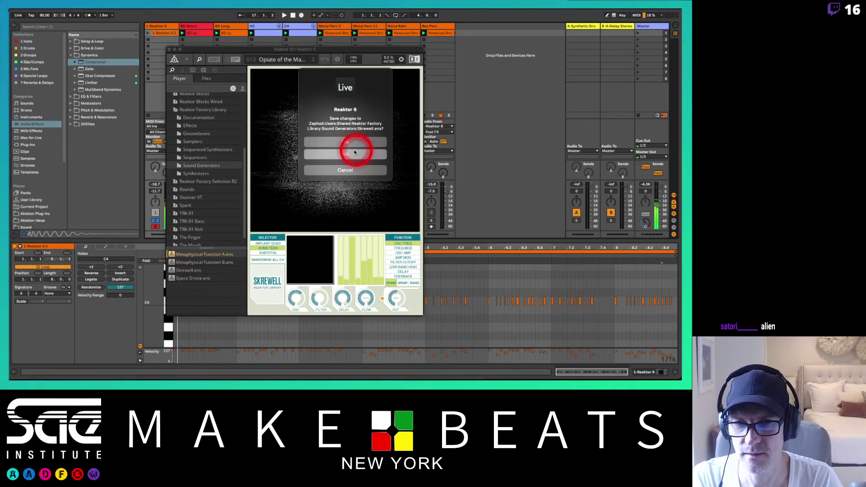
click(367, 156)
drag(271, 53, 303, 56)
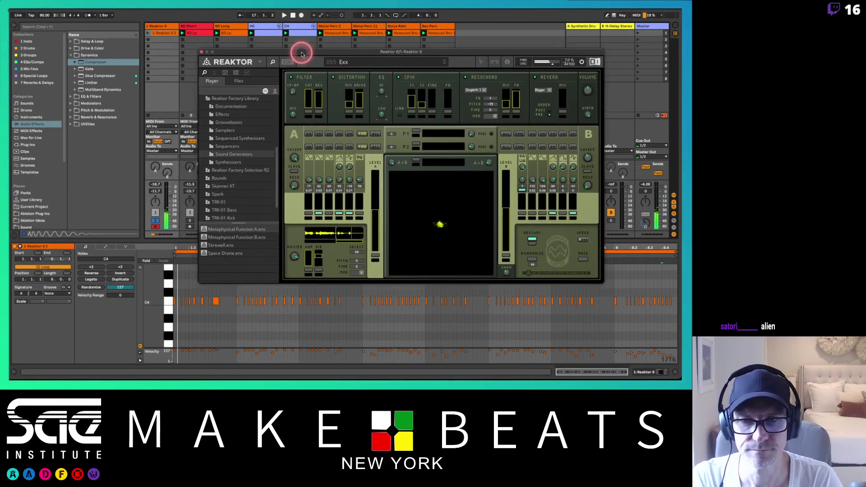
click(225, 311)
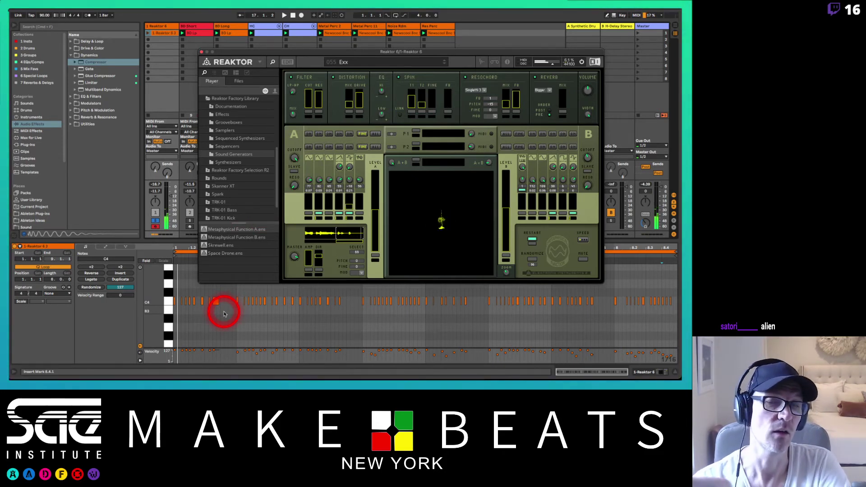
Load Akkord.ens and then Atmotion.ens from the Sequenced Synthesizers folder, and play the Falling Walls snapshot with the pattern.
click(237, 149)
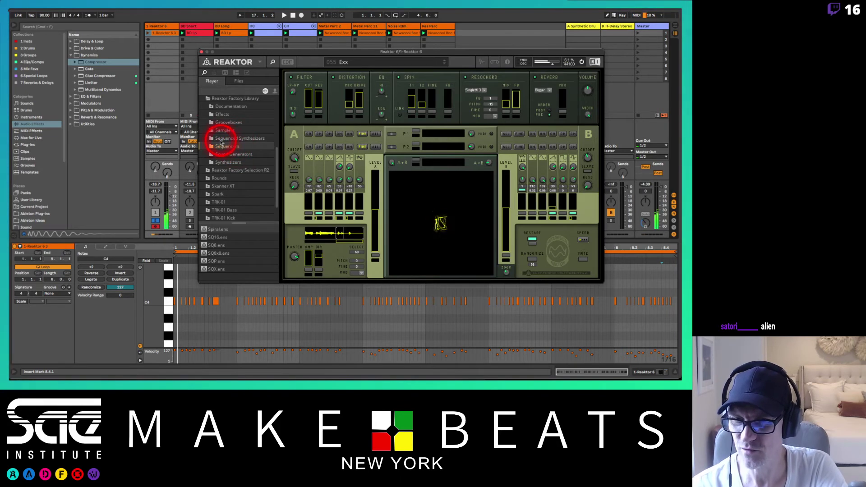
click(224, 139)
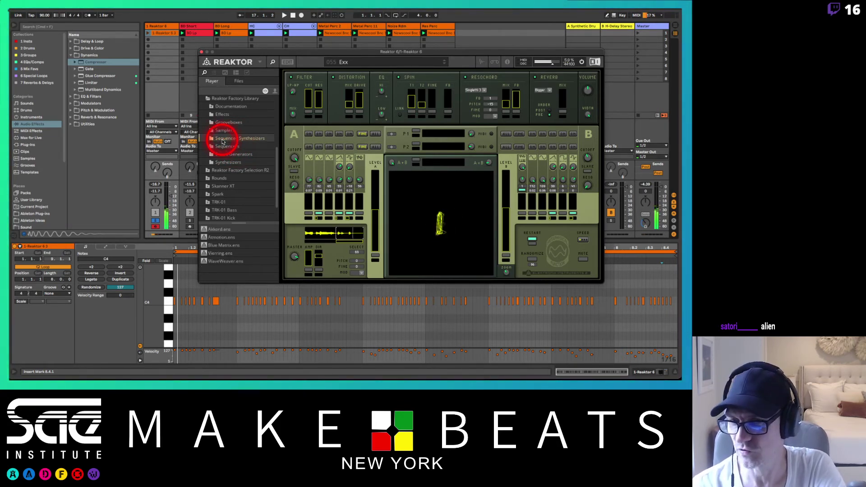
double_click(212, 229)
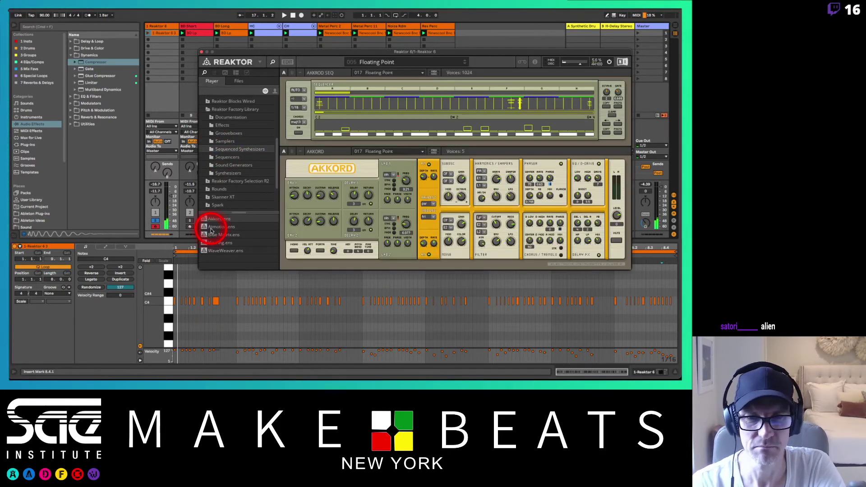
double_click(218, 226)
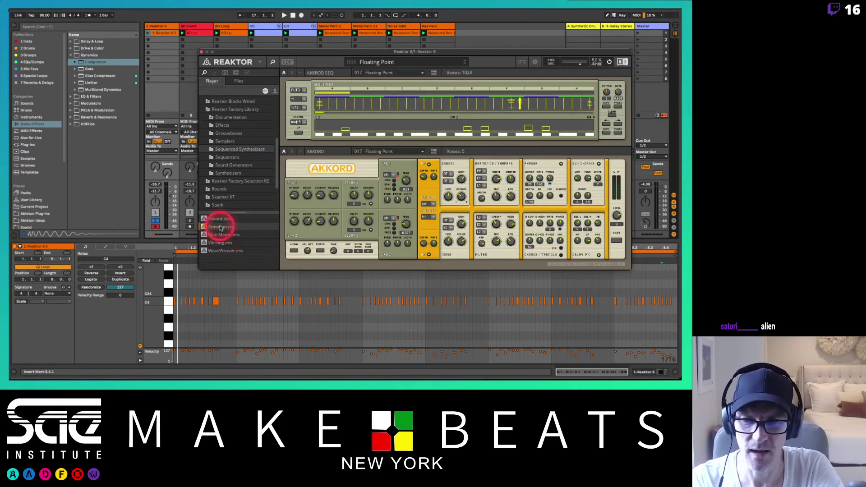
click(156, 221)
key(space)
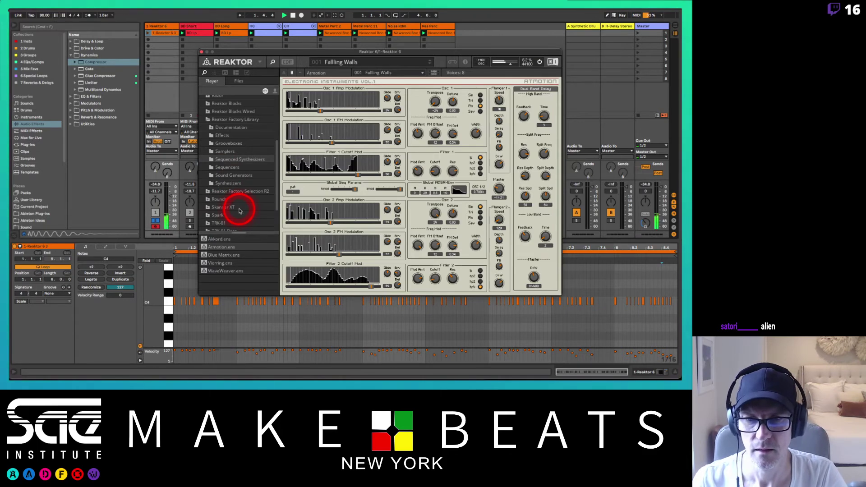
Audition Blue Matrix.ens and load Vierring.ens from the Sequenced Synthesizers folder without saving the changes.
double_click(221, 256)
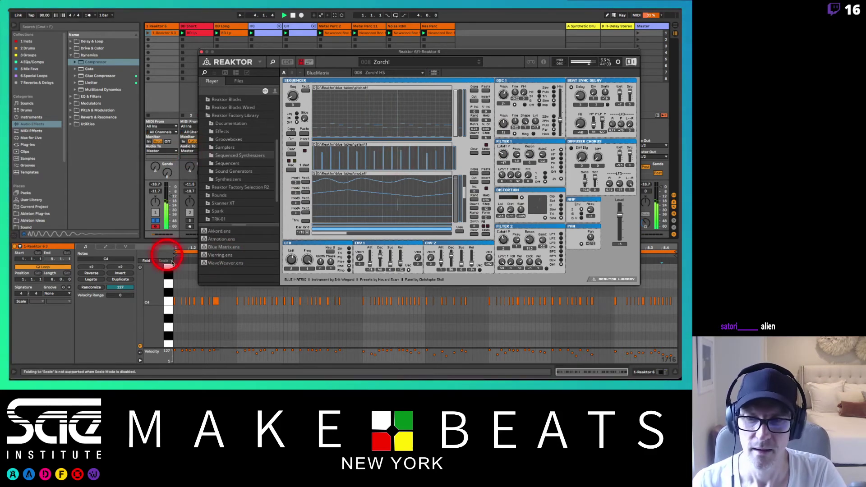
double_click(215, 254)
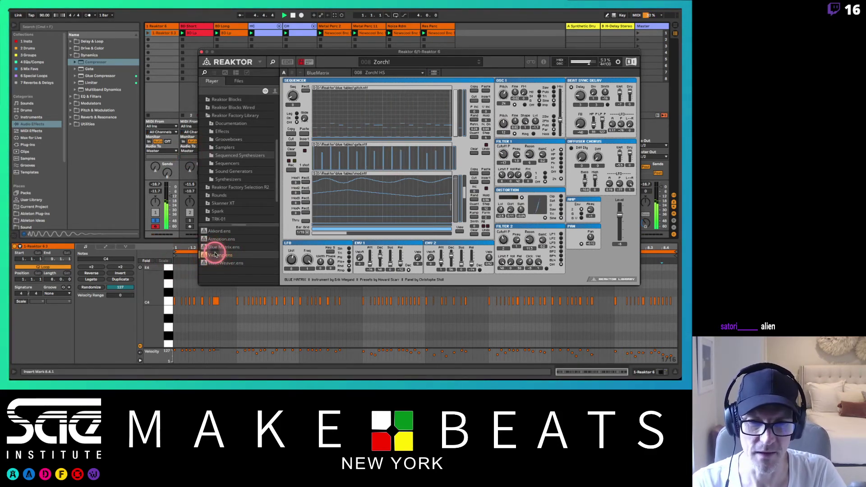
click(376, 158)
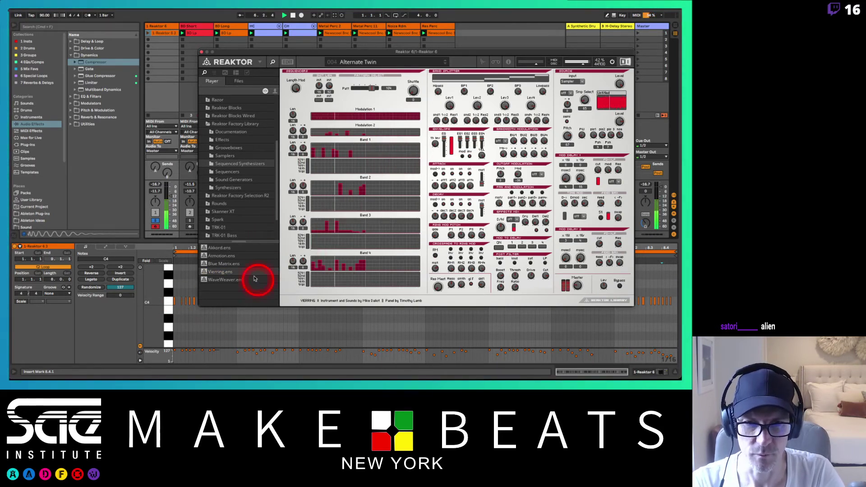
Load the Travelizer.ens ensemble from the Samplers folder.
click(221, 156)
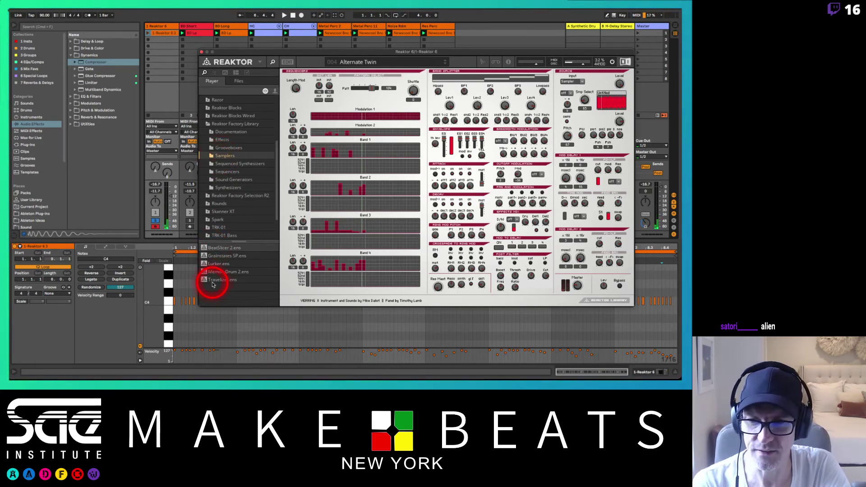
click(220, 257)
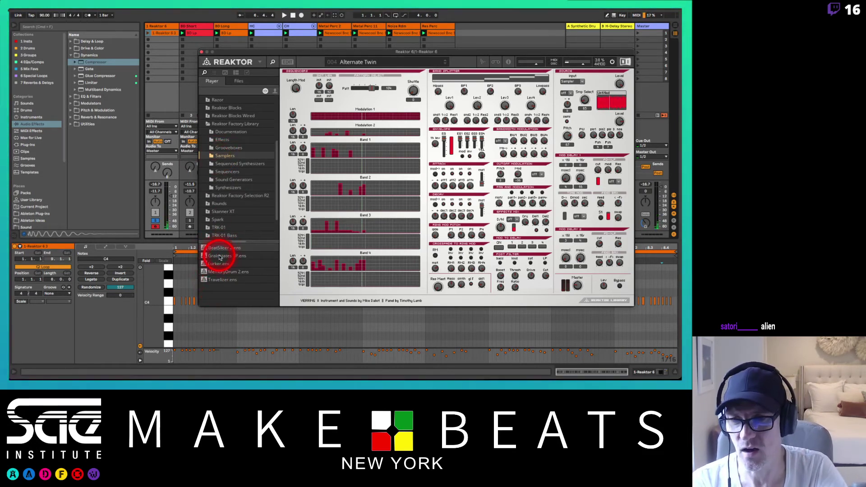
double_click(219, 279)
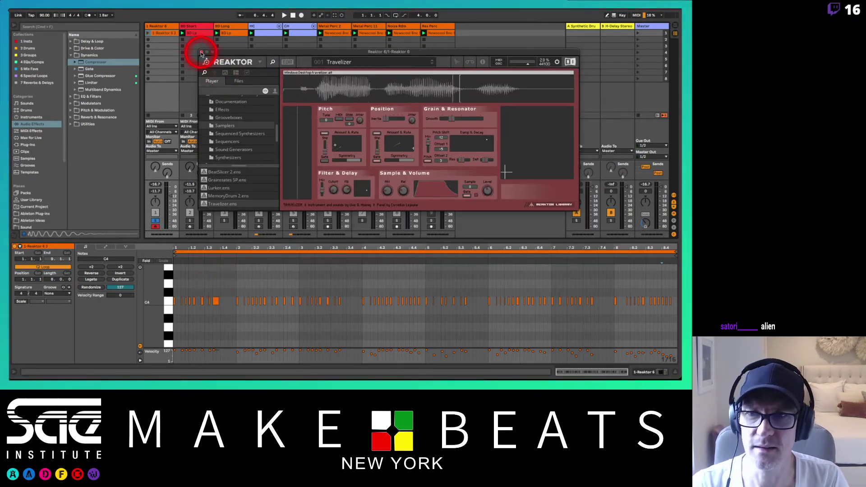
Move the Reaktor window clear of the mixer and insert a new audio track after the Res Perc track.
drag(202, 53, 468, 234)
click(435, 72)
click(432, 29)
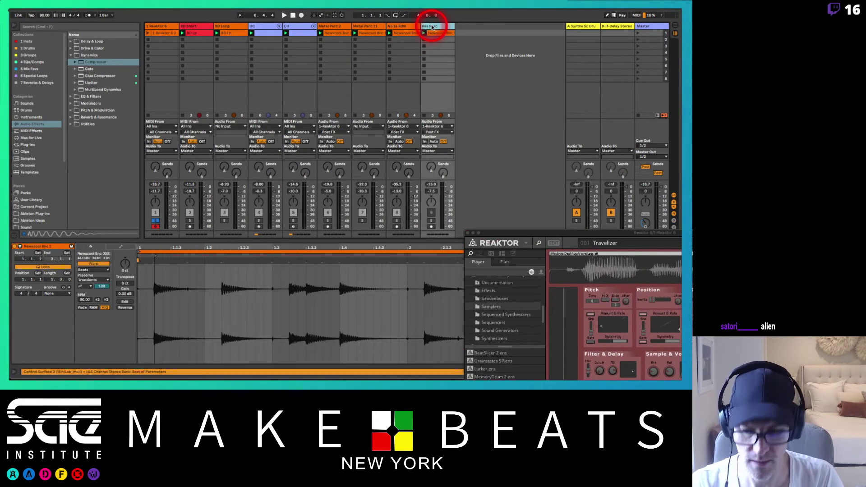
key(super+t)
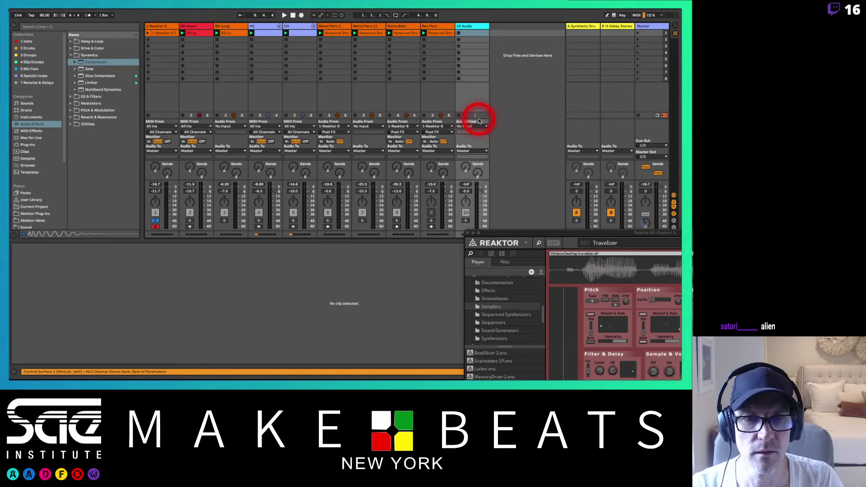
Set the audio input device to External Microphone (1 In, 0 Out) in the preferences.
key(super+comma)
click(361, 115)
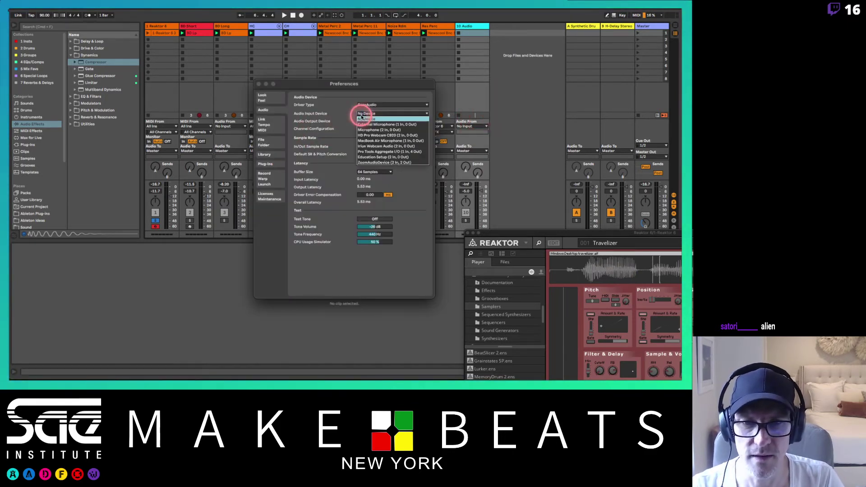
click(371, 116)
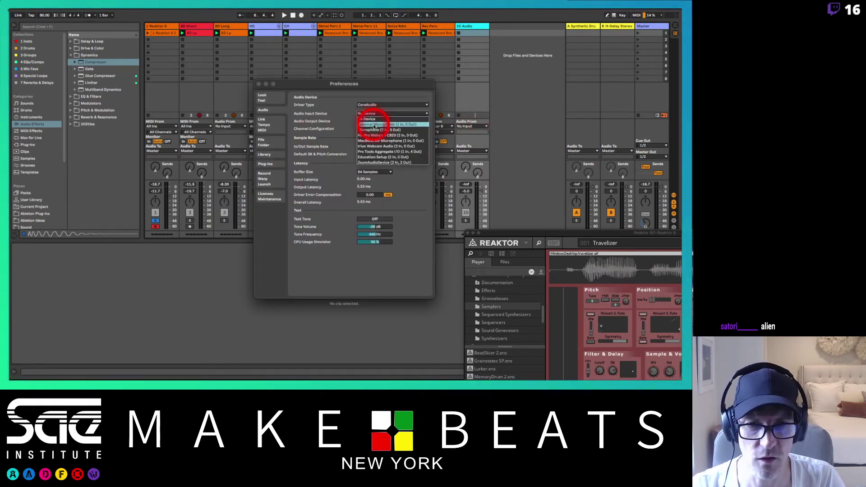
click(374, 125)
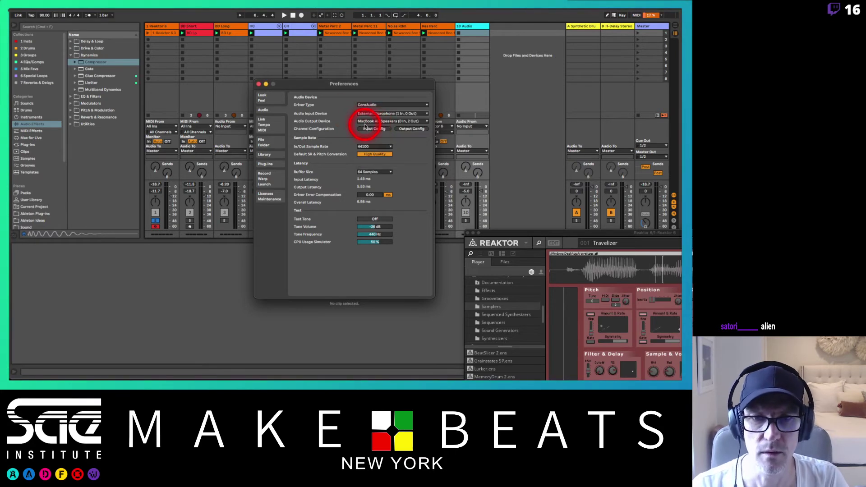
click(259, 85)
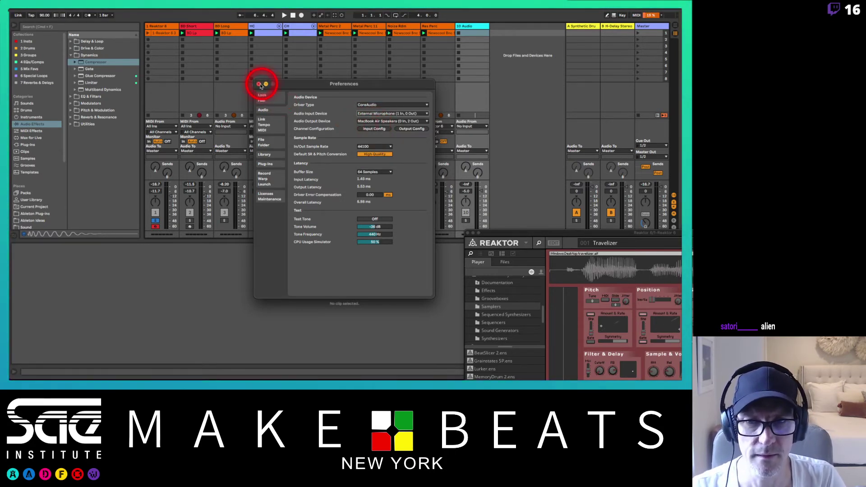
Set the new audio track's input to Ext. In channel 1 and arm it for recording.
drag(491, 231, 498, 251)
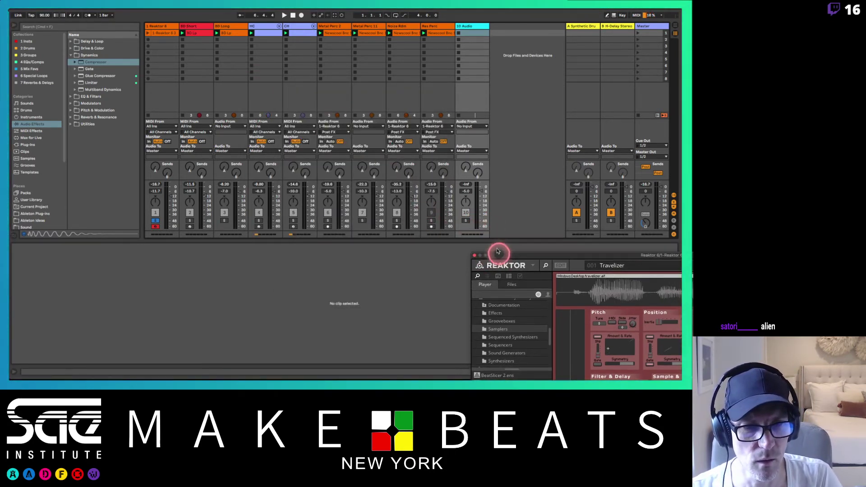
click(470, 128)
click(468, 133)
click(463, 133)
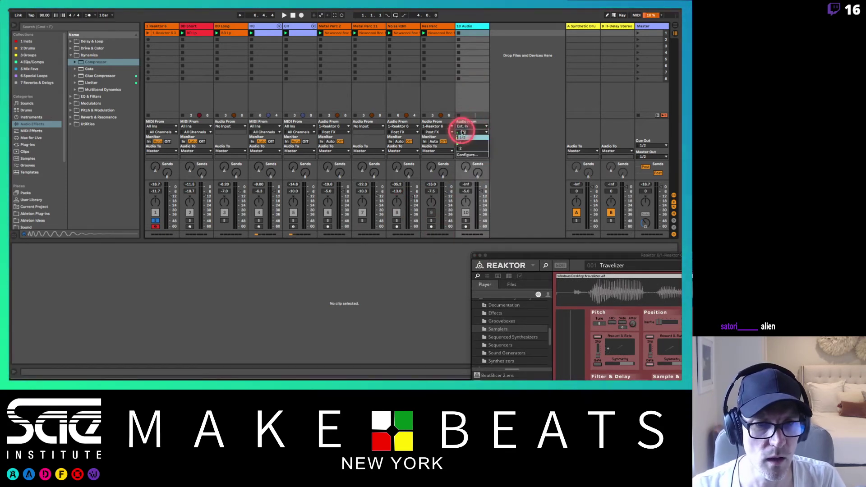
click(464, 144)
click(466, 227)
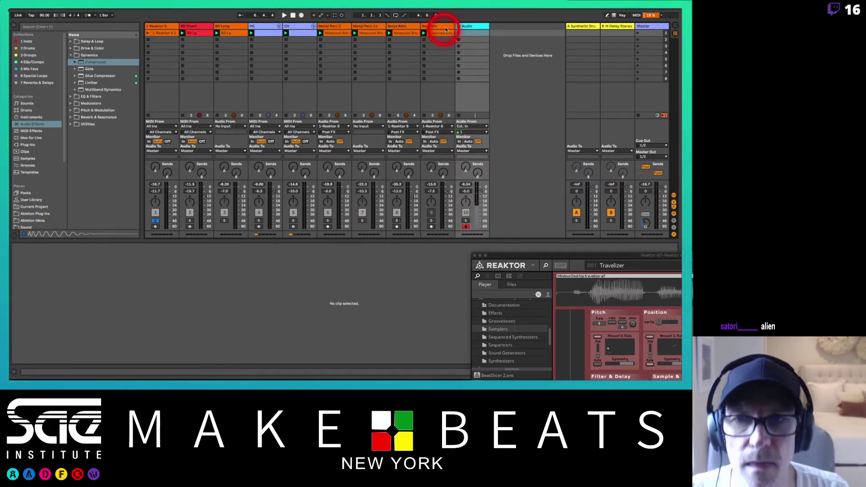
click(641, 116)
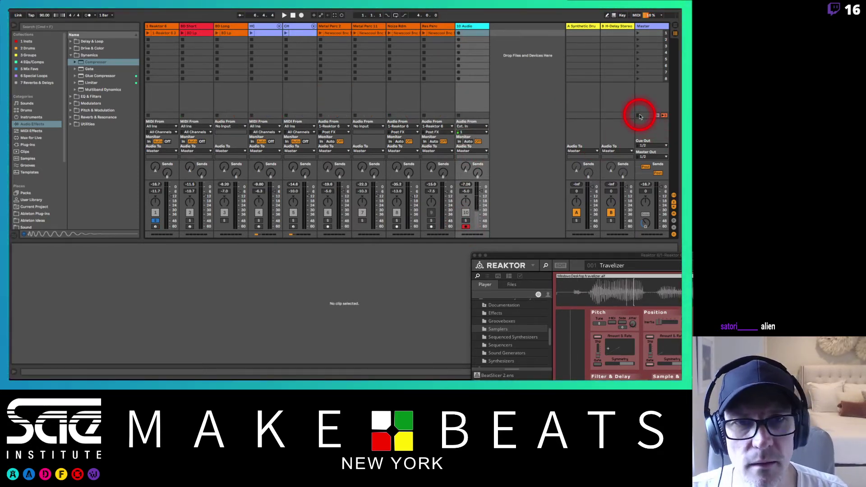
Rename the new audio track as the performer's vocal track and leave the effect swapping mode.
click(481, 27)
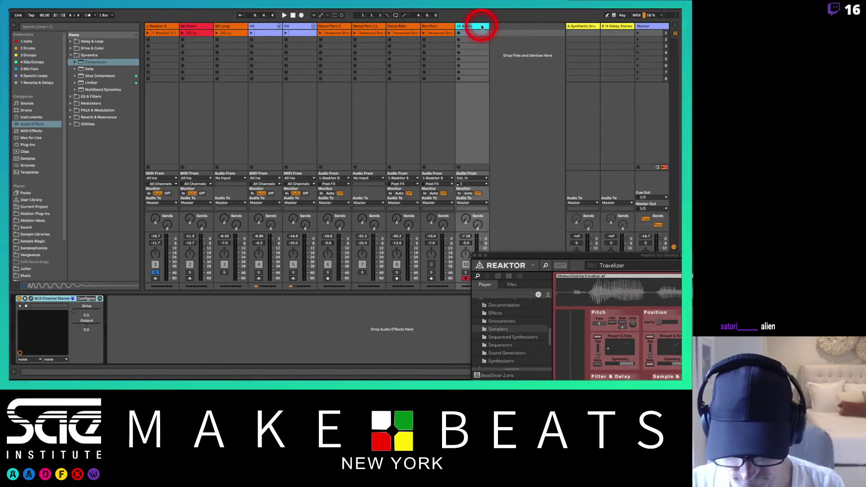
key(q)
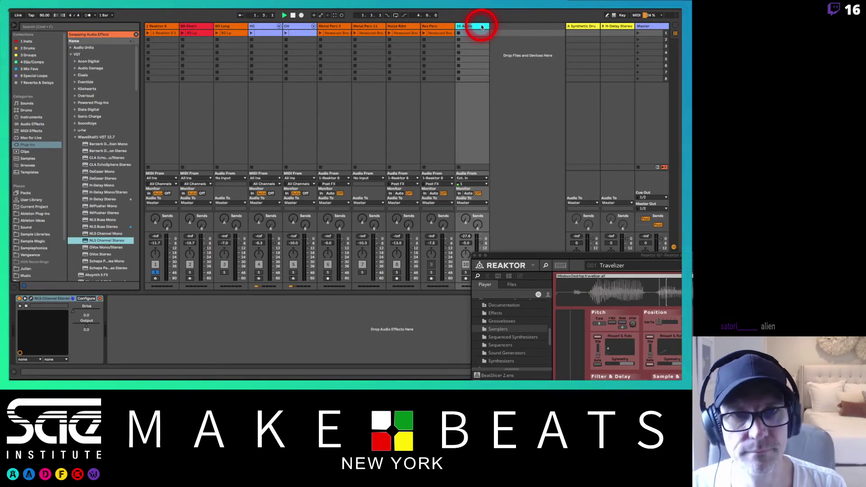
click(136, 35)
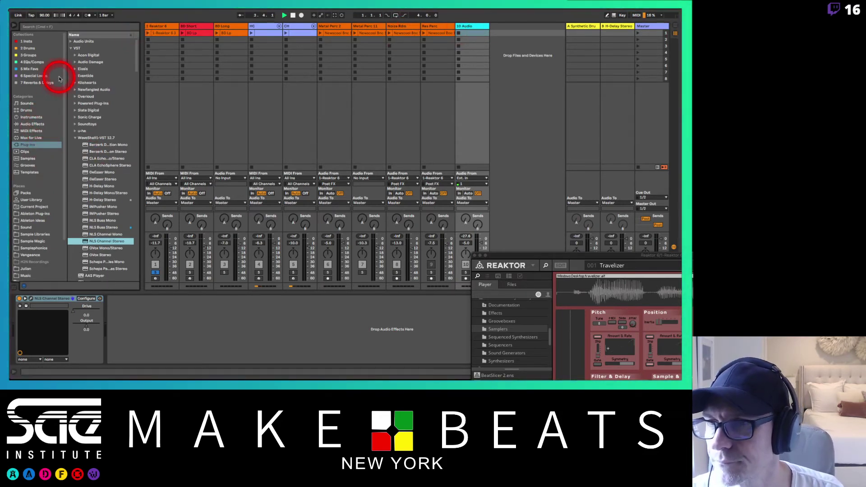
click(467, 26)
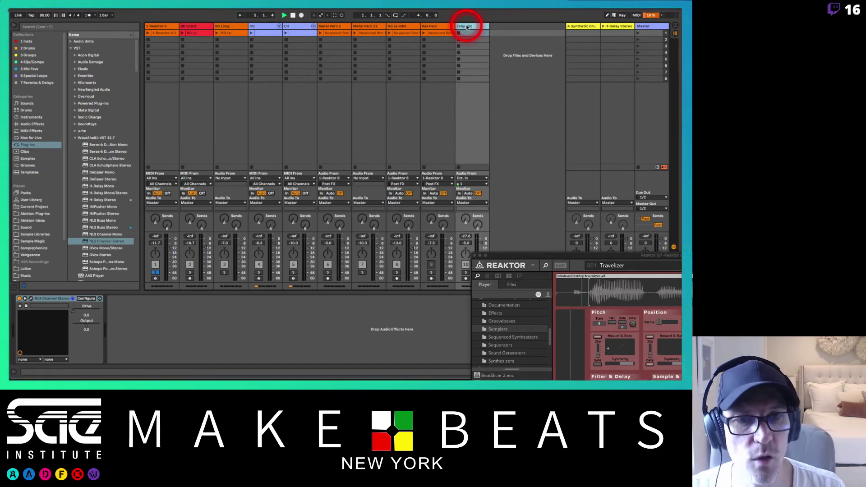
Record a vocal phrase into the first clip slot of the armed vocal track and open the recorded clip.
drag(489, 254, 512, 263)
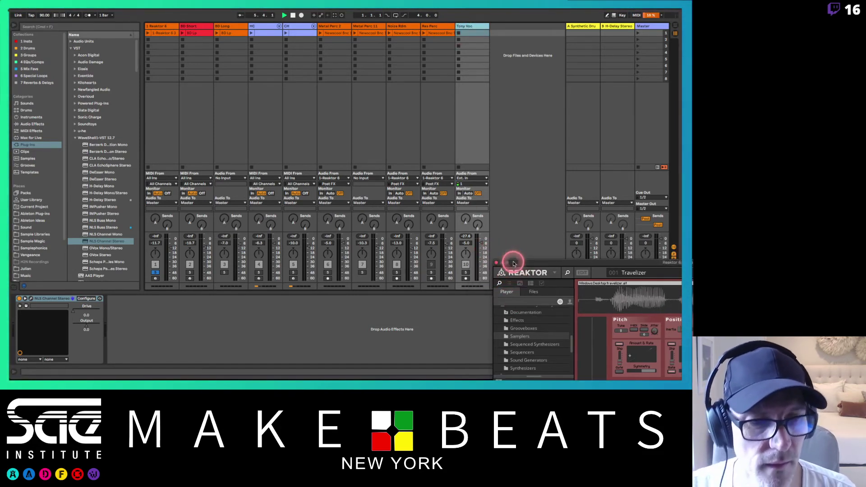
click(464, 280)
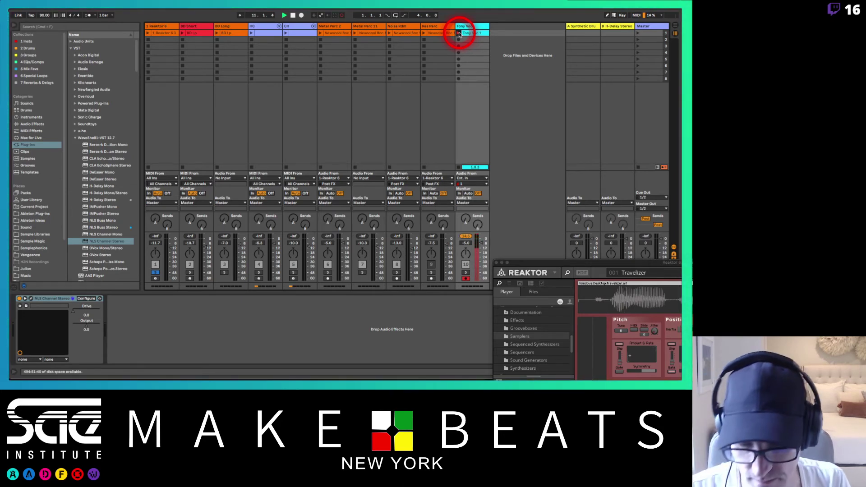
double_click(466, 35)
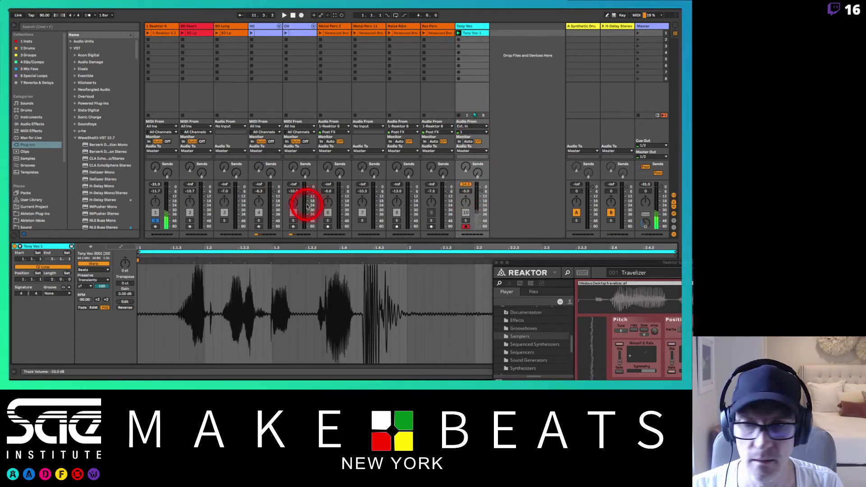
Unsolo the Reaktor 6 track, solo the vocal track and play back the recorded vocal clip.
click(155, 221)
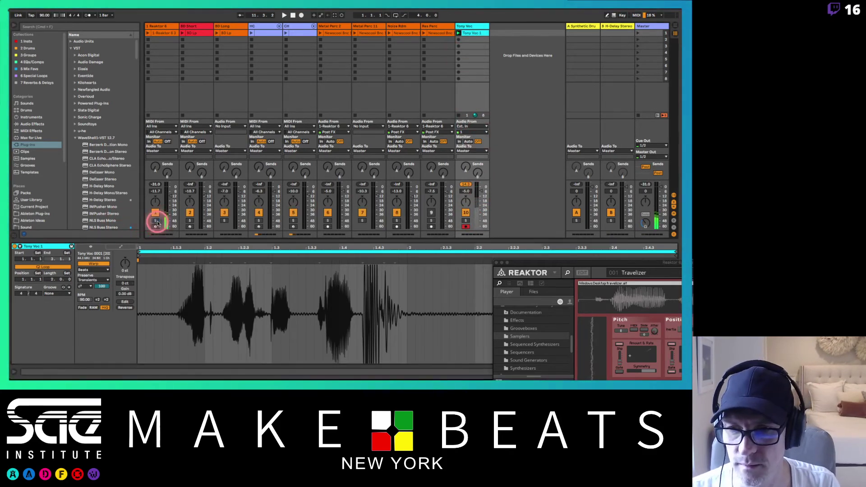
click(465, 221)
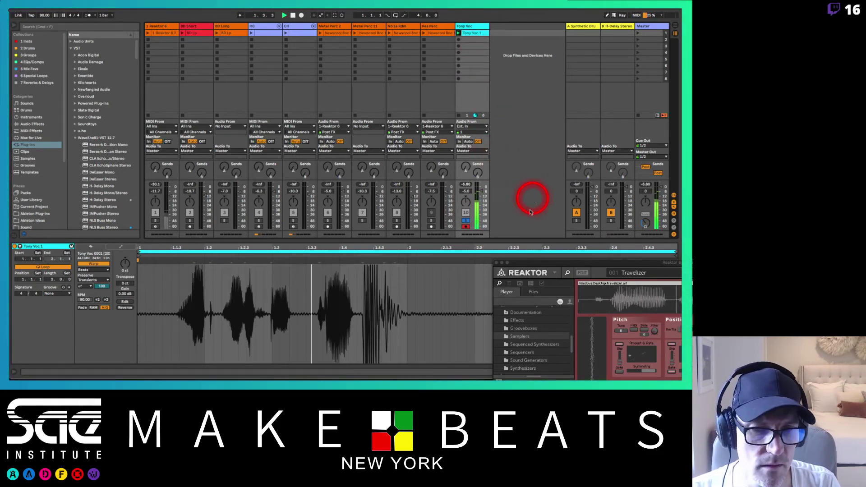
drag(537, 265, 530, 326)
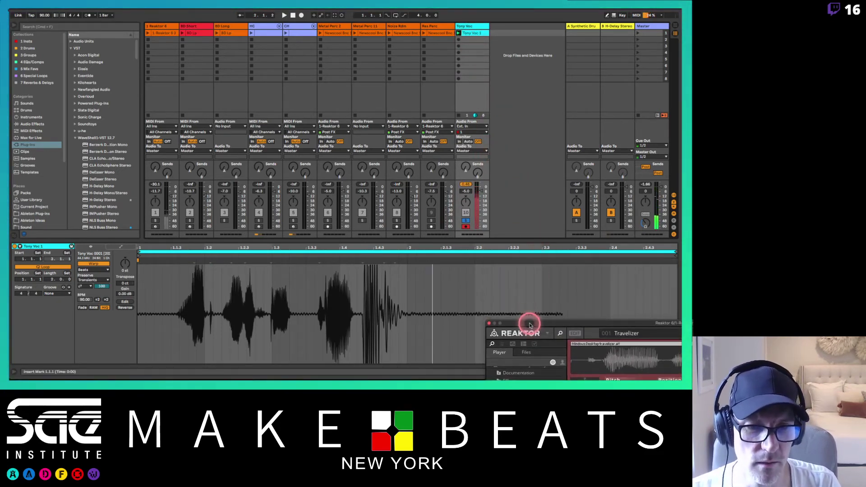
click(483, 195)
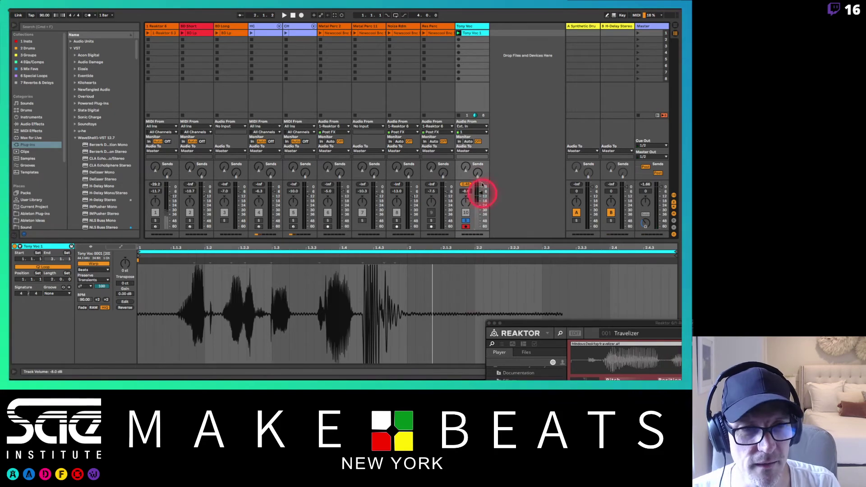
Add an EQ Eight from the EQ & Filters effects to the vocal track, after the NLS Channel Stereo plug-in.
click(479, 30)
click(478, 30)
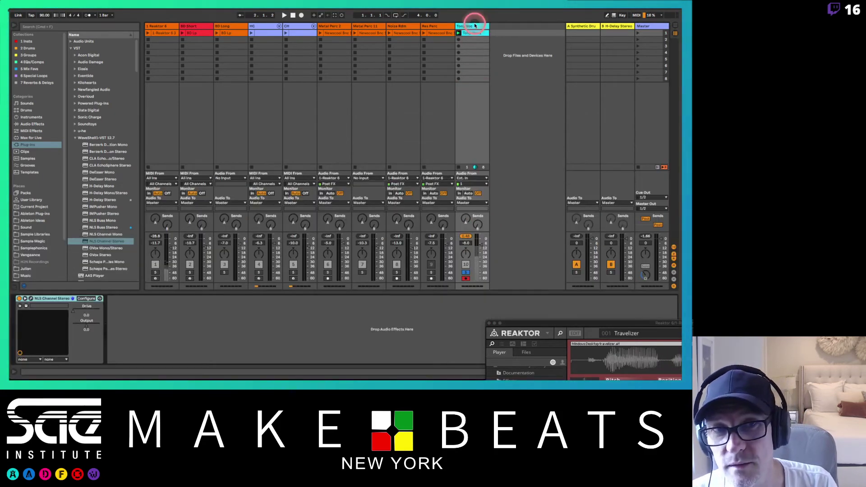
double_click(474, 33)
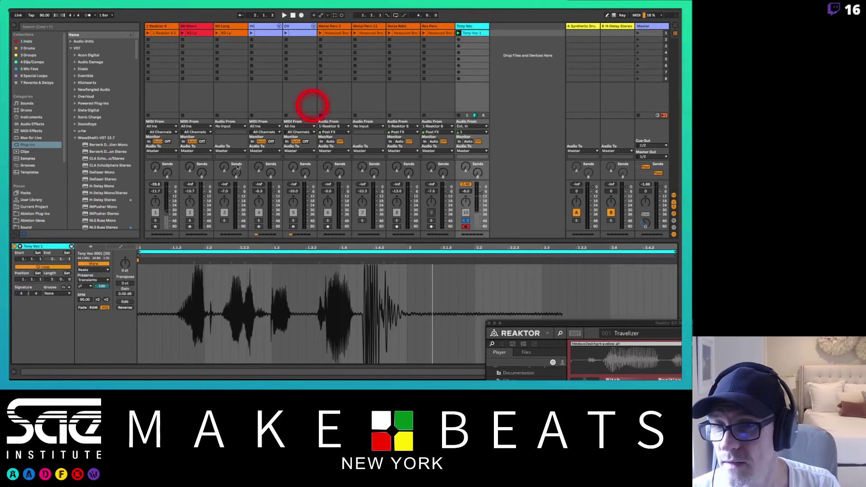
click(32, 117)
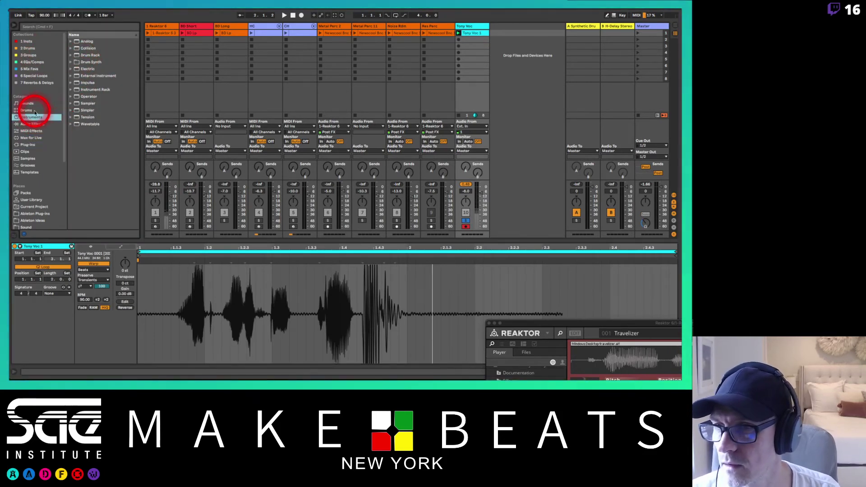
click(31, 125)
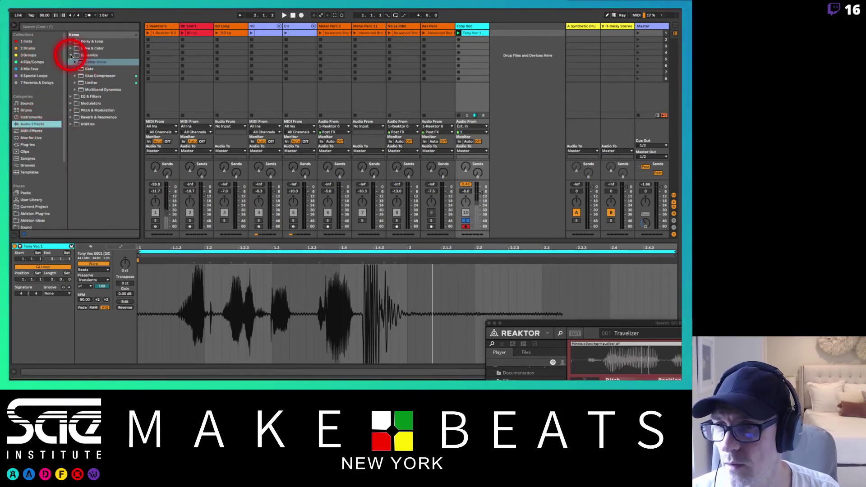
click(71, 56)
click(71, 62)
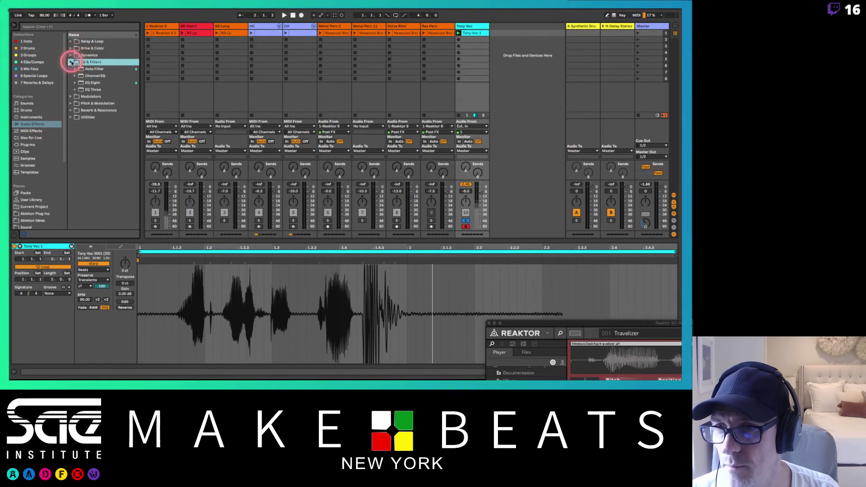
click(82, 83)
drag(81, 82, 467, 72)
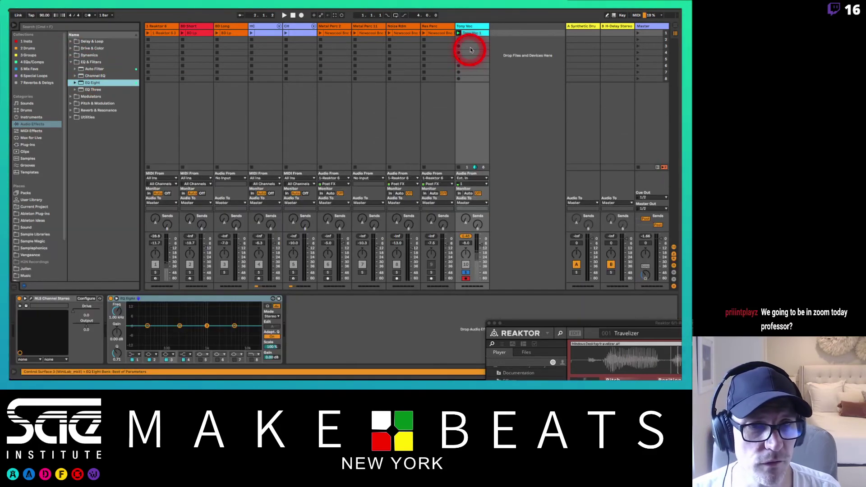
Remove the channel strip plug-in that sits before EQ Eight on the vocal track.
click(472, 27)
click(20, 306)
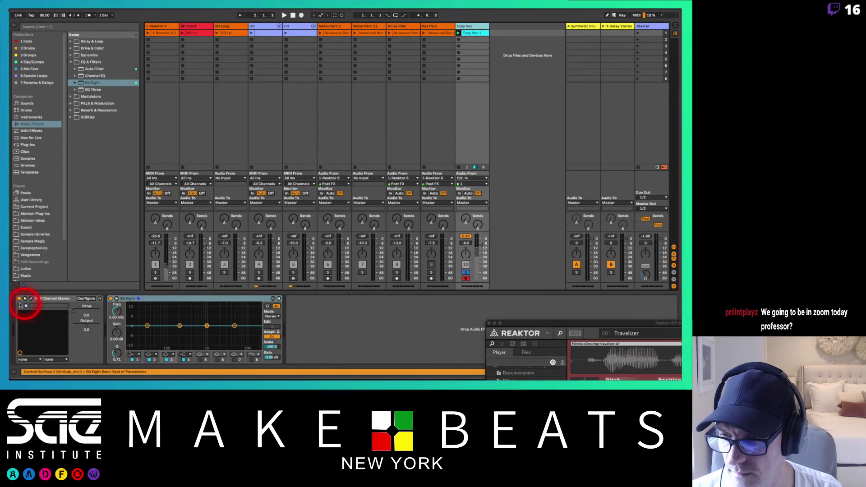
key(Delete)
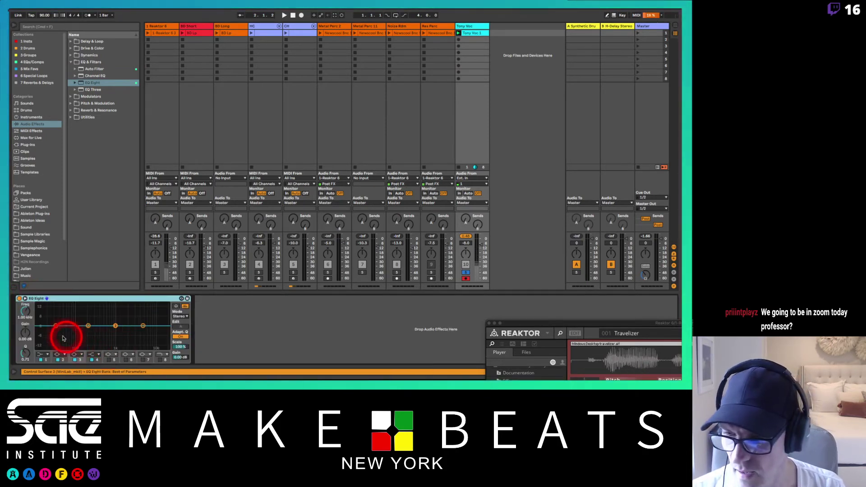
Switch EQ Eight's first band to a low cut and set its frequency to about 150 Hz while listening to the vocal.
click(44, 354)
click(42, 315)
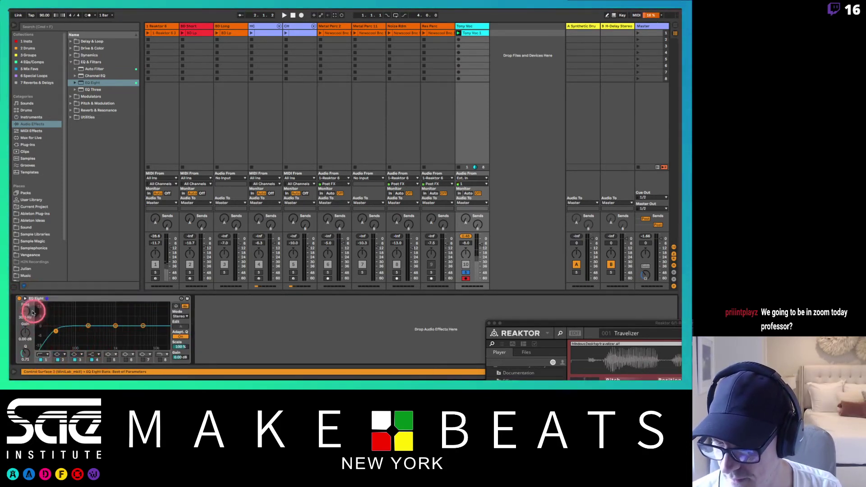
click(23, 310)
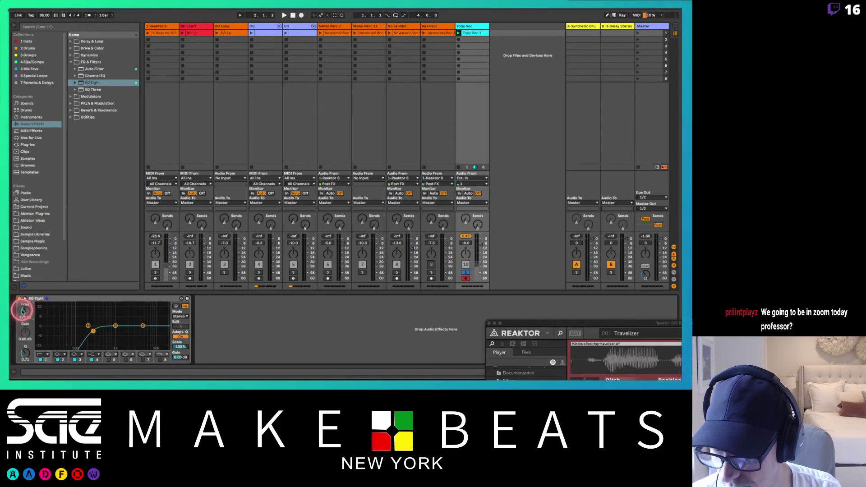
key(space)
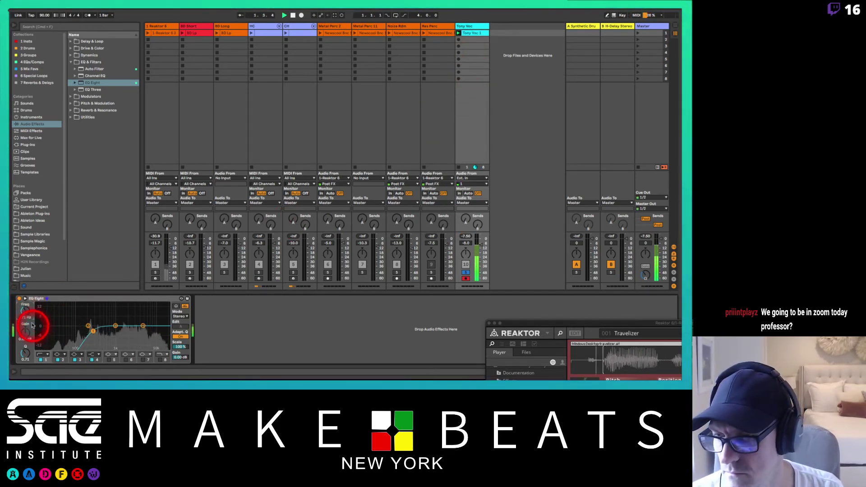
drag(26, 311, 25, 315)
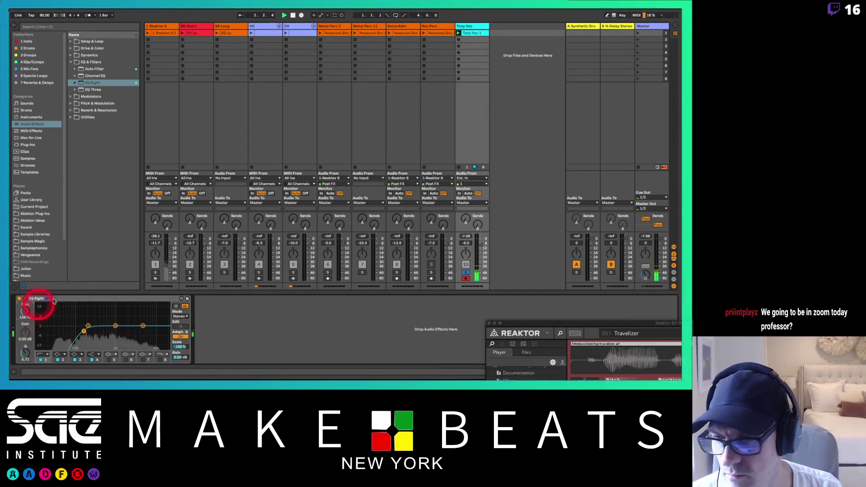
Inspect the vocal clip's waveform, return to the track's device chain and audition the vocal through the EQ.
click(472, 32)
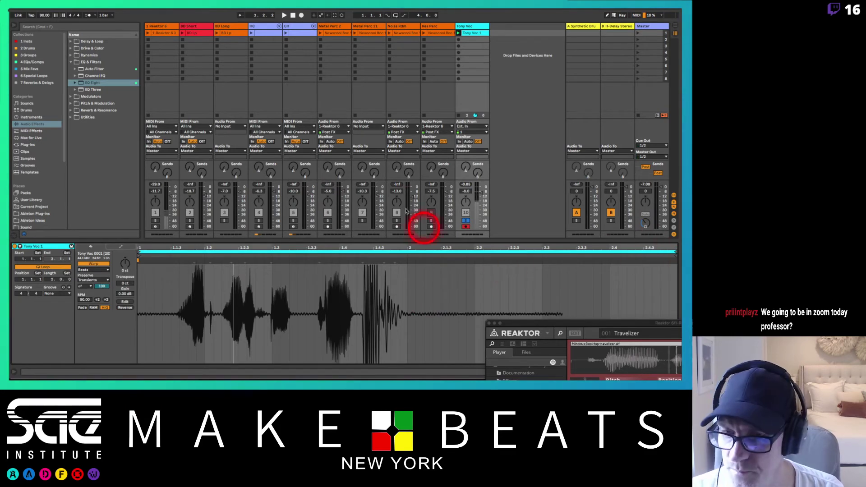
click(466, 28)
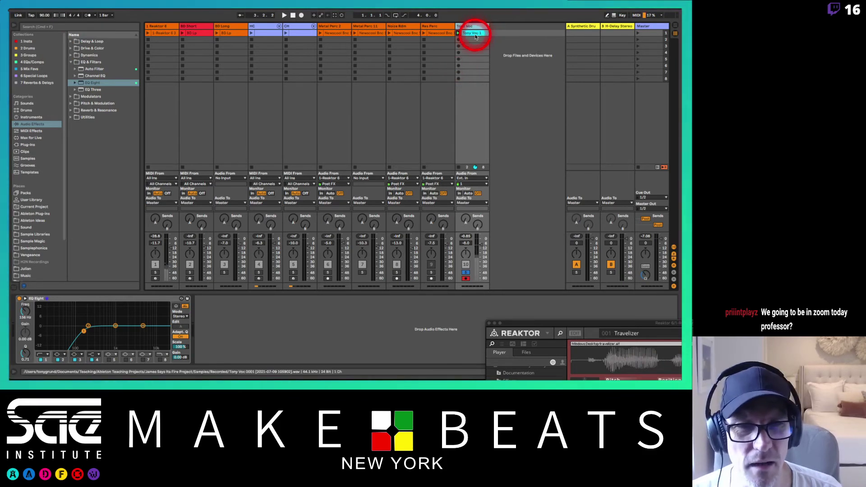
key(space)
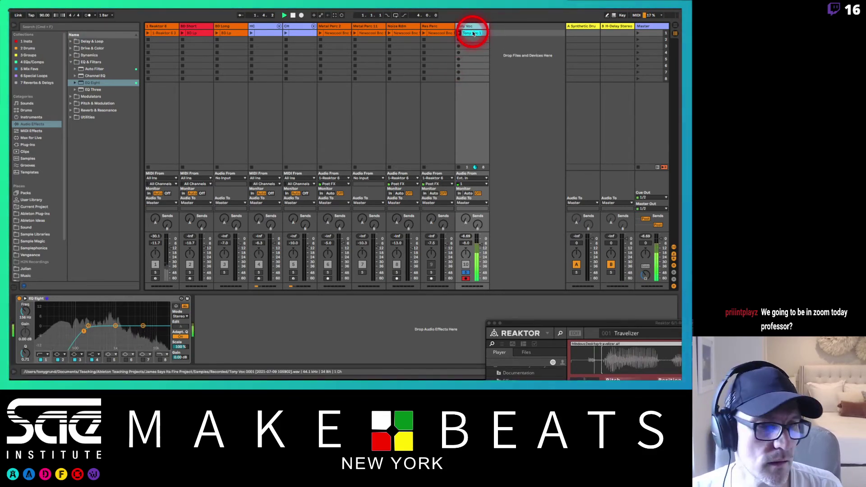
key(space)
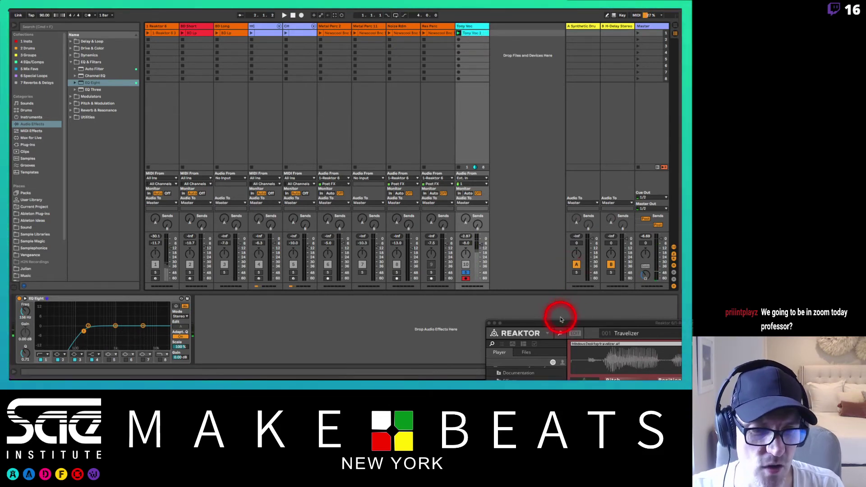
Freeze the vocal track and flatten it to audio with the EQ rendered in.
right_click(470, 28)
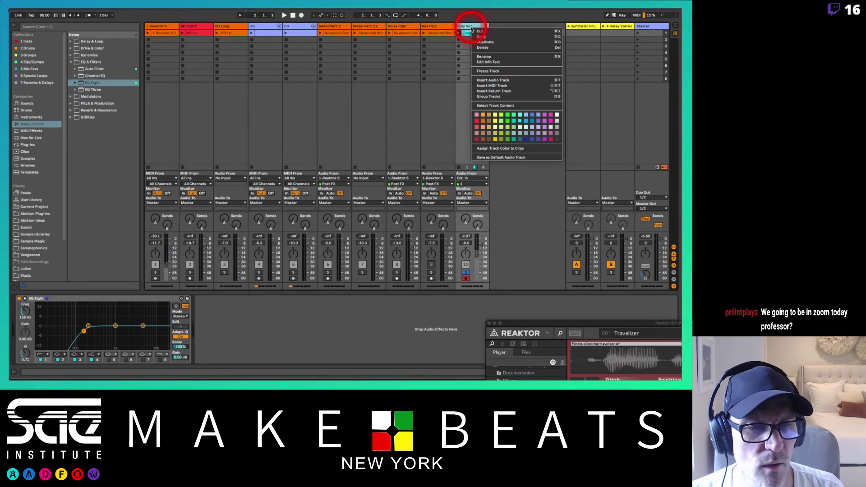
click(484, 71)
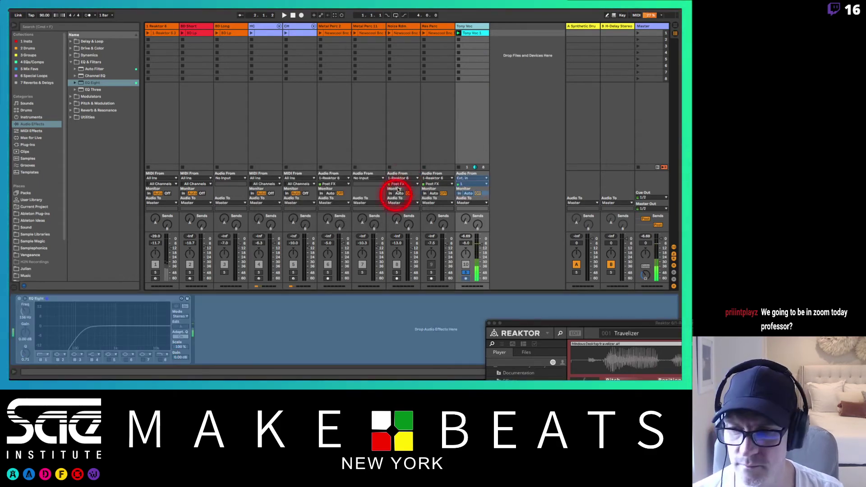
click(471, 25)
right_click(475, 24)
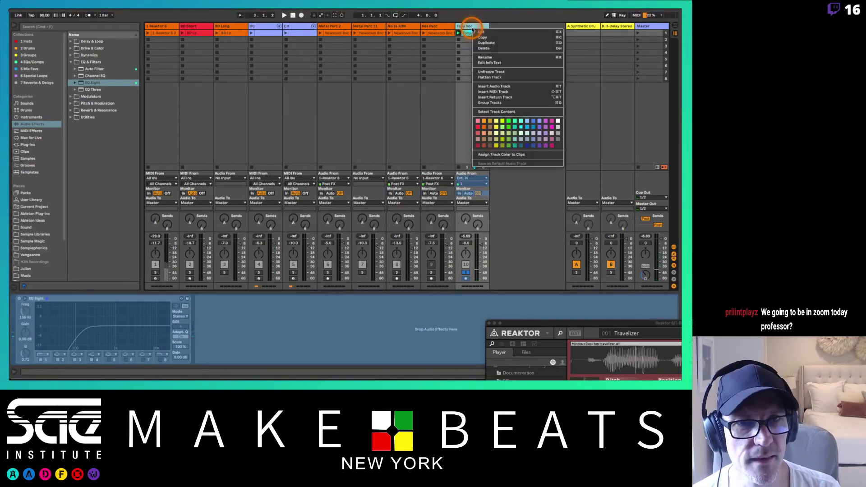
click(495, 73)
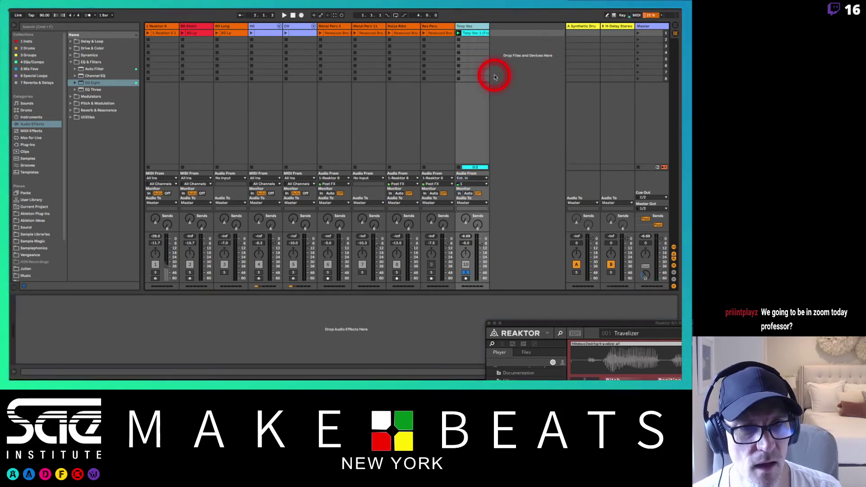
Move the flattened vocal clip's two-bar loop to start at 1.1.1 and crop the clip to it.
double_click(476, 34)
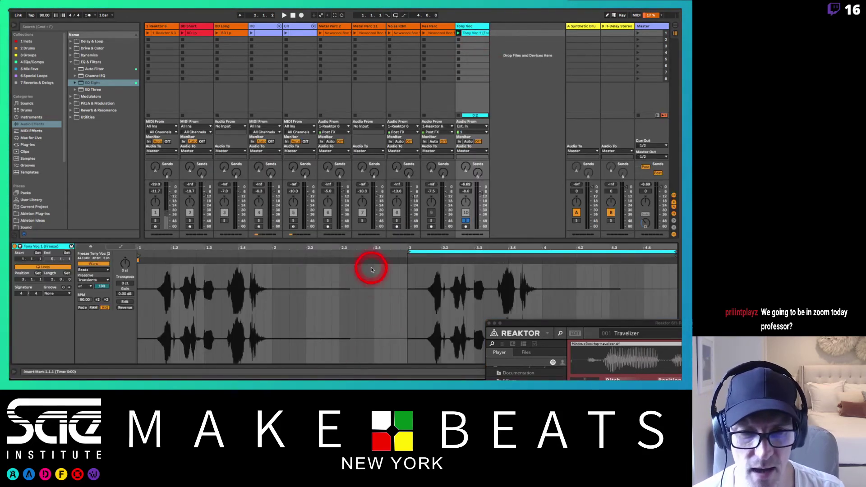
drag(313, 252, 167, 255)
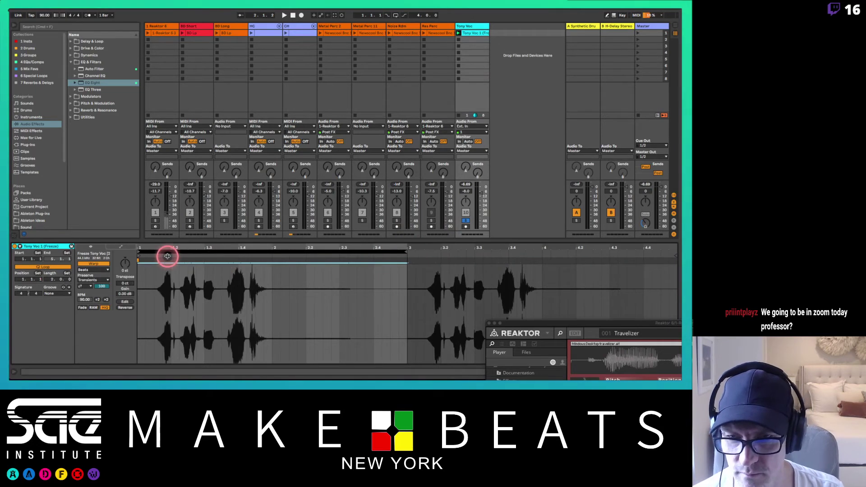
right_click(476, 38)
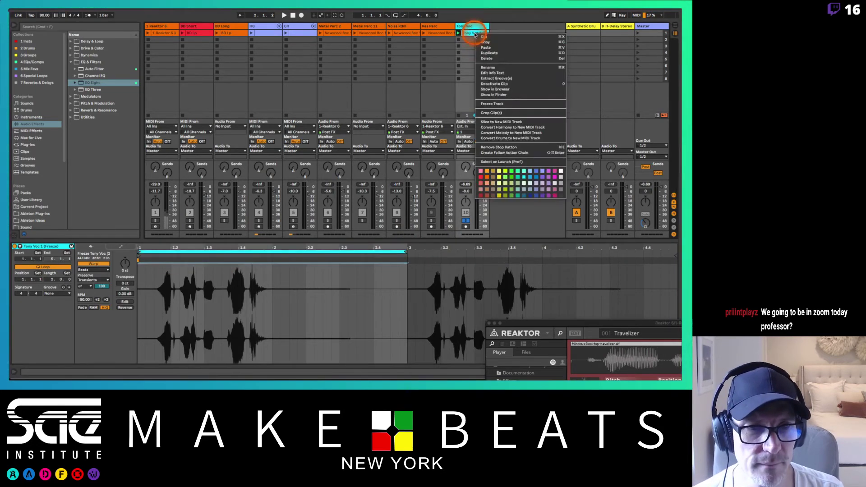
click(499, 113)
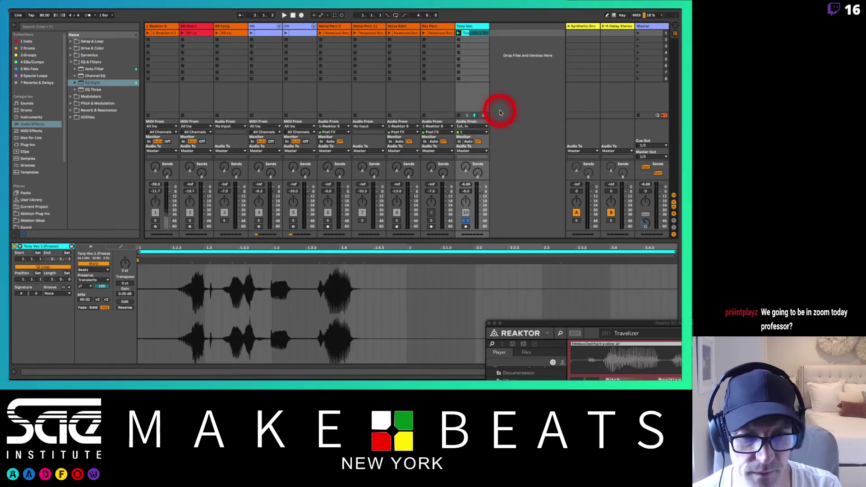
Reveal the cropped vocal clip's sample file in the browser.
click(467, 39)
right_click(468, 34)
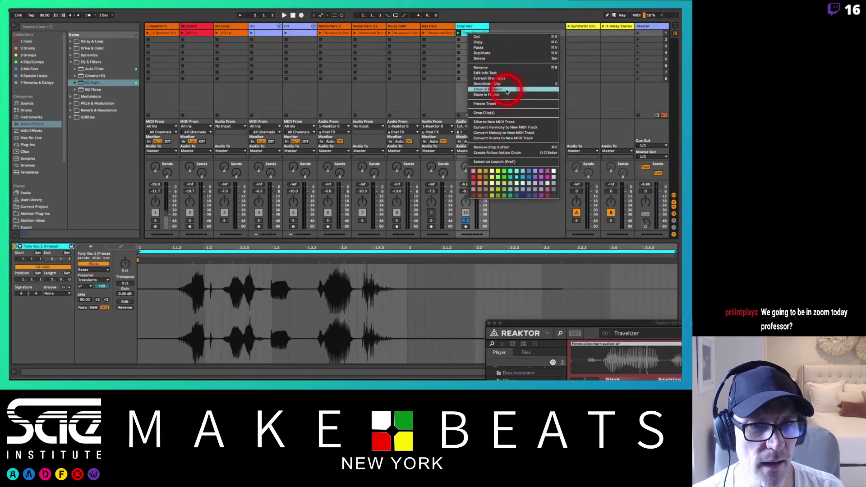
click(492, 89)
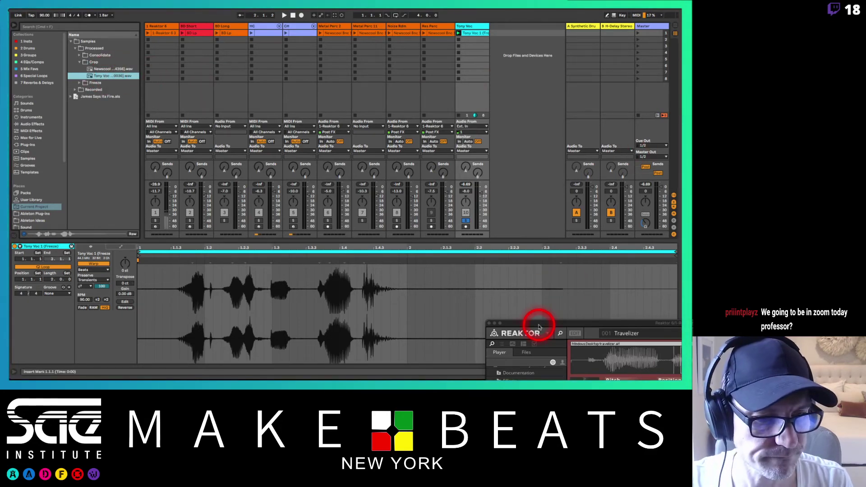
Bring the Reaktor window into full view, open Travelizer's sample map and delete all of its existing samples.
drag(538, 325, 253, 32)
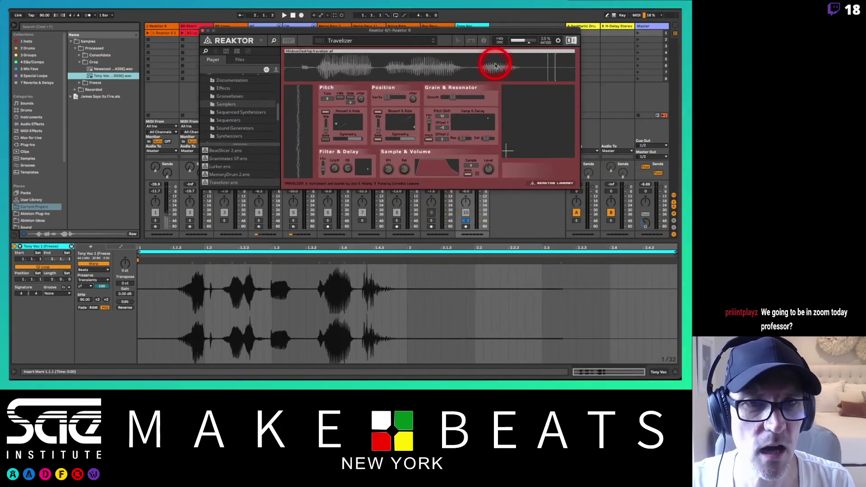
click(456, 37)
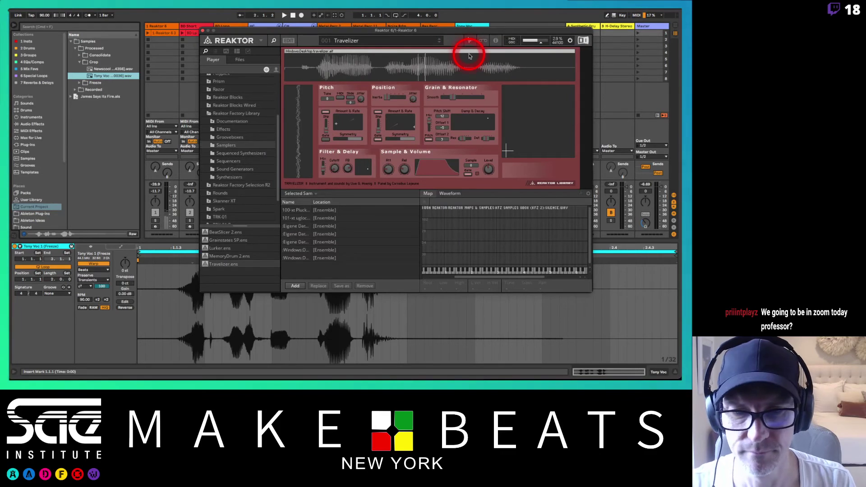
click(468, 234)
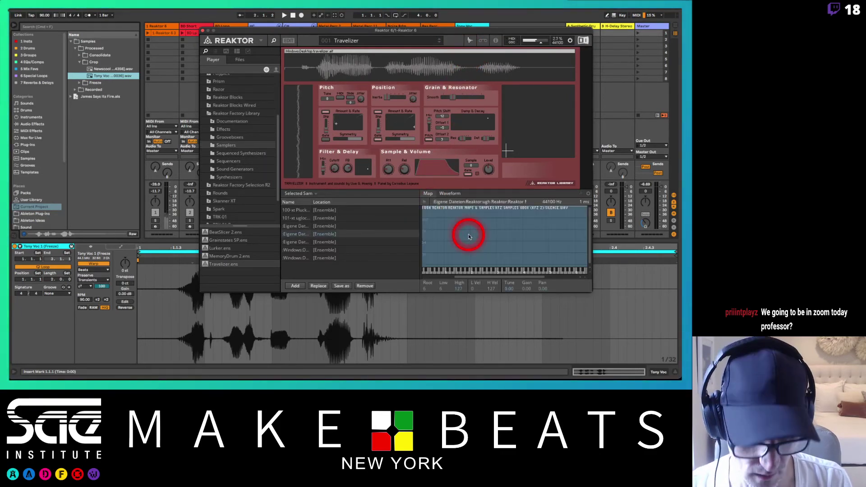
key(Delete)
click(377, 134)
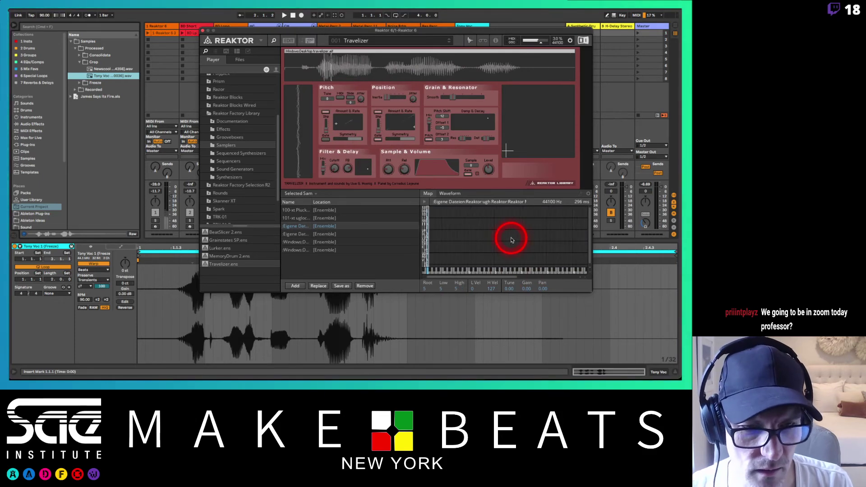
drag(511, 240, 402, 238)
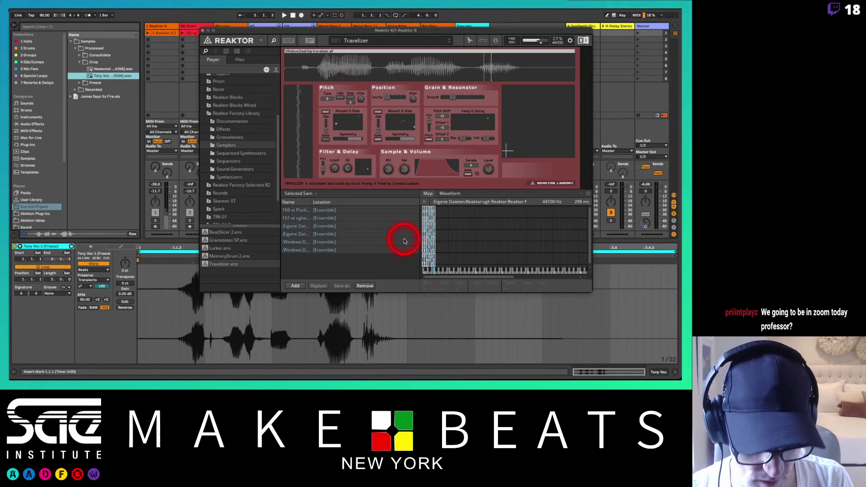
key(Delete)
click(366, 140)
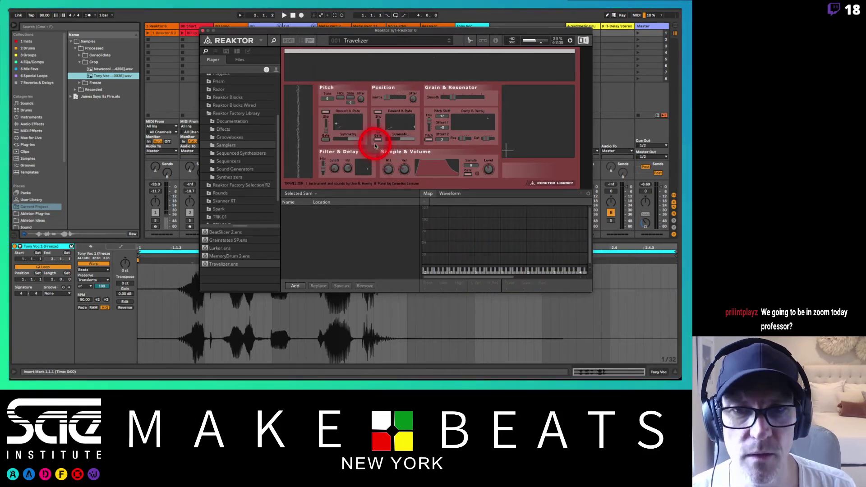
Open Travelizer's instrument snapshot list and load the snapshot 002 Simple.
click(216, 52)
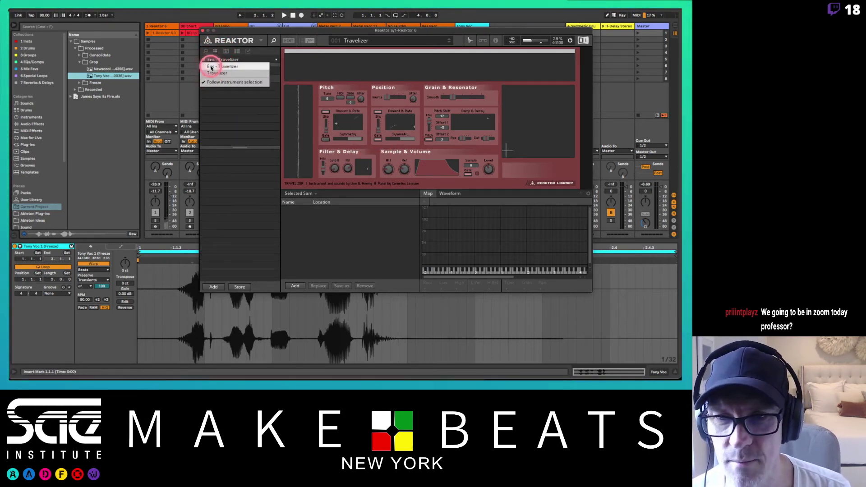
click(214, 74)
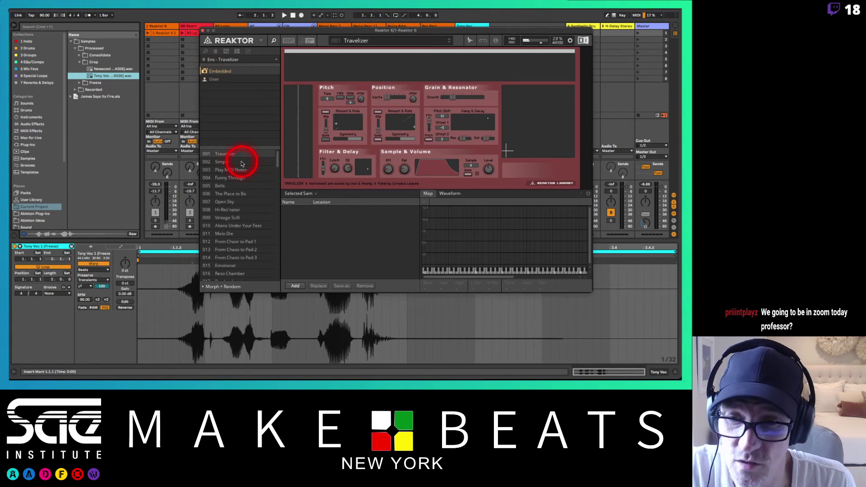
scroll(247, 180, down, 5)
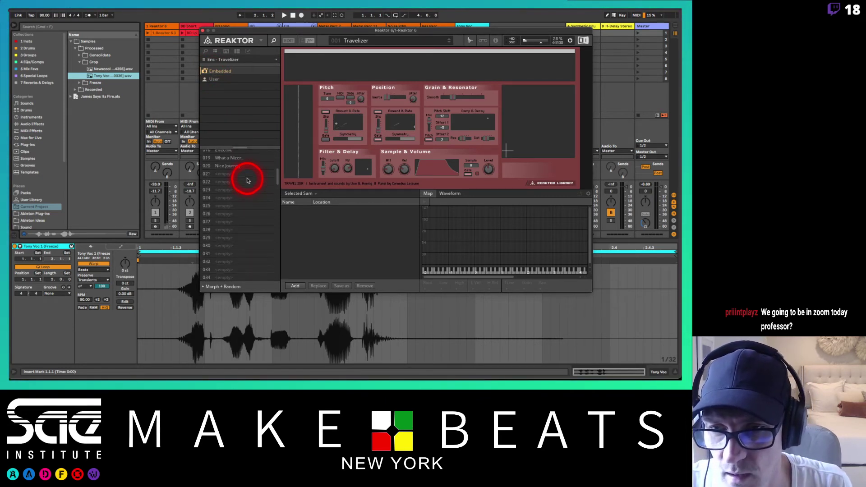
scroll(248, 177, up, 4)
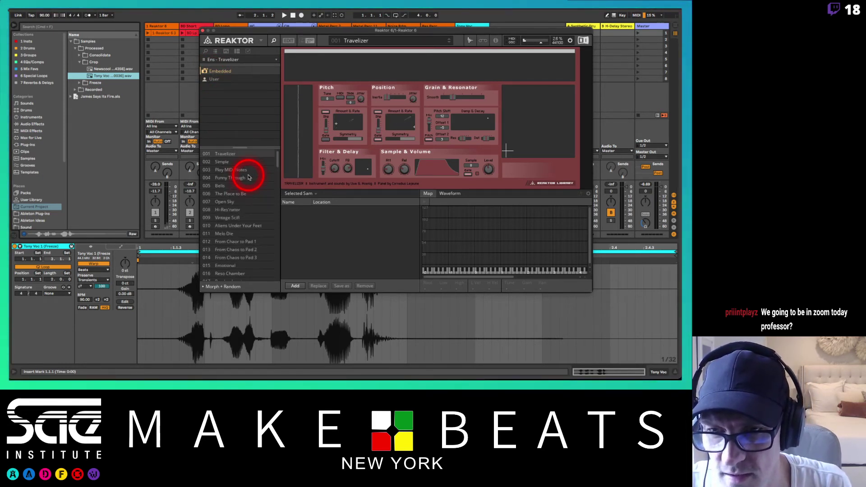
click(223, 163)
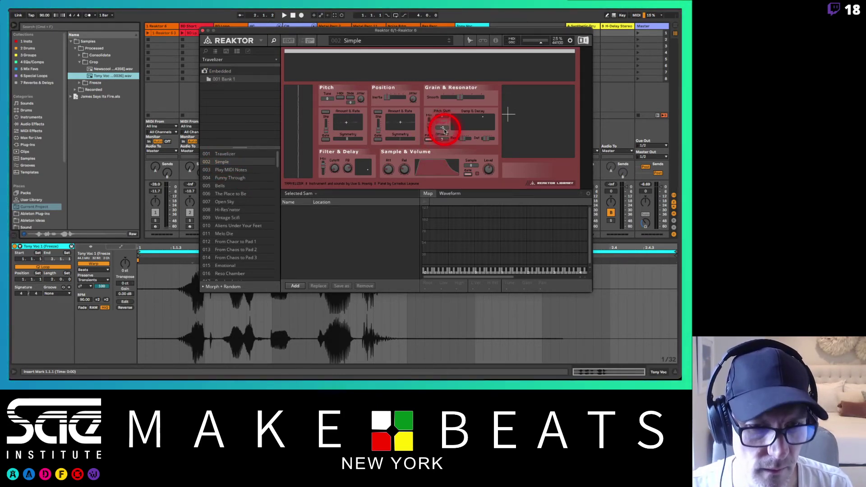
Adjust the Offset 1 and Offset 2 pitch shift values in the Grain & Resonator section.
click(444, 130)
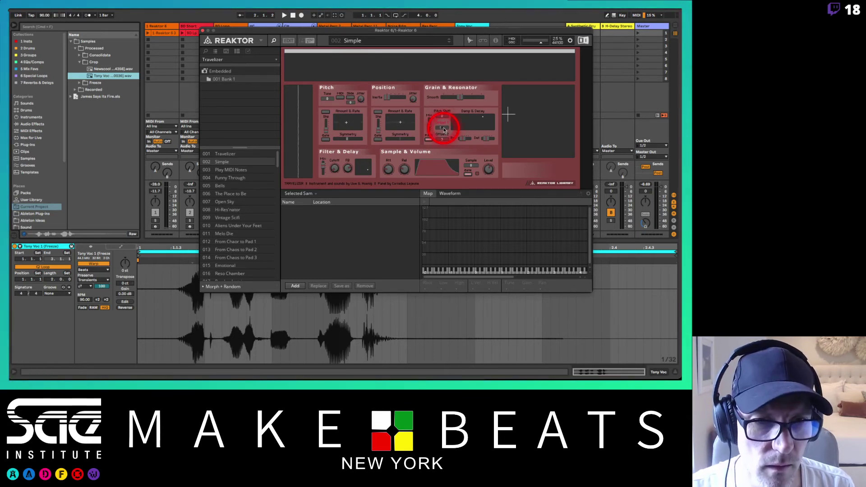
click(444, 141)
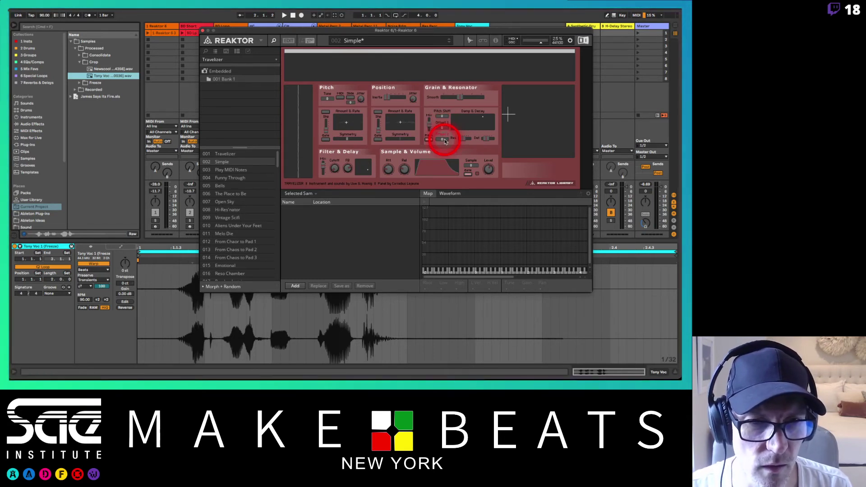
drag(444, 141, 453, 154)
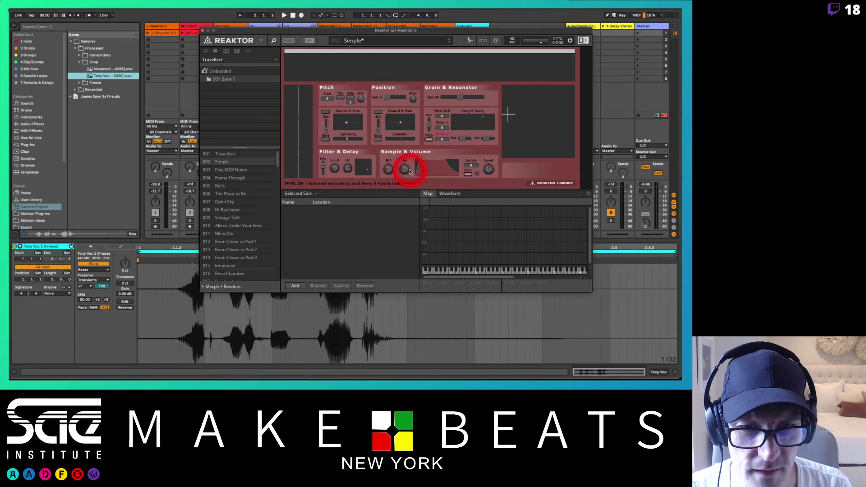
Turn the release and attack in the Sample & Volume section down to minimum.
drag(405, 170, 407, 227)
drag(388, 170, 389, 218)
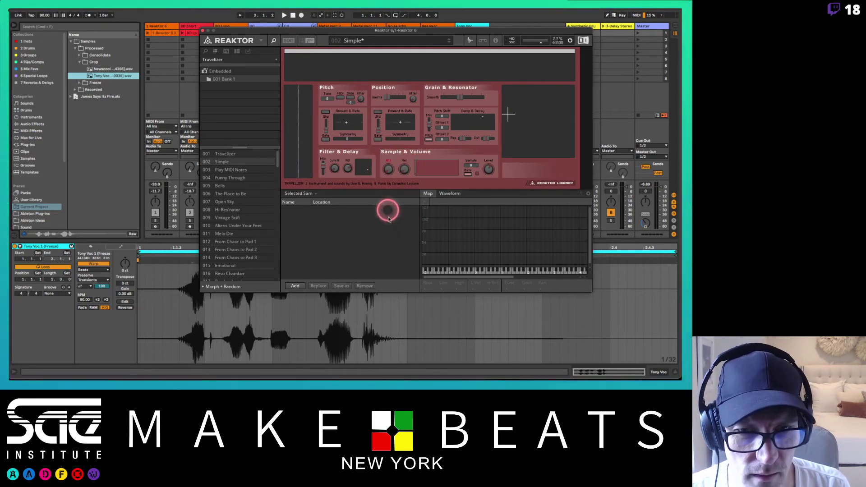
Adjust Travelizer's Filter & Delay controls and load the cropped vocal sample from the project browser into its empty sample map.
click(347, 168)
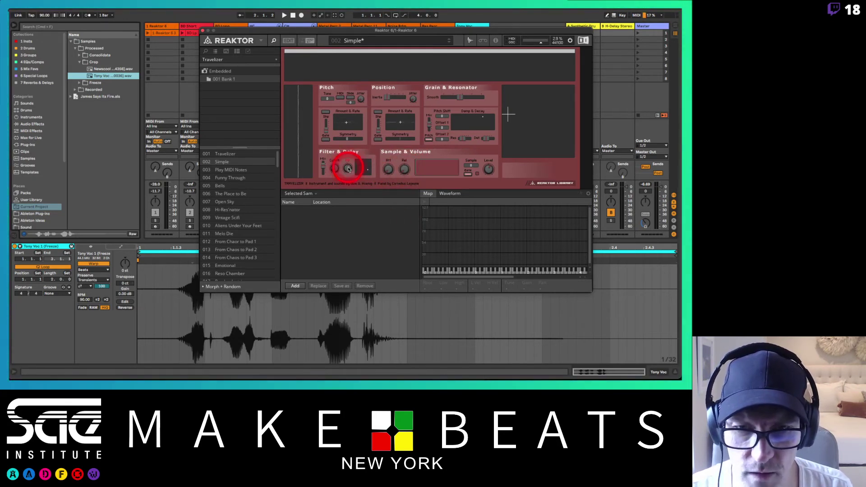
click(321, 165)
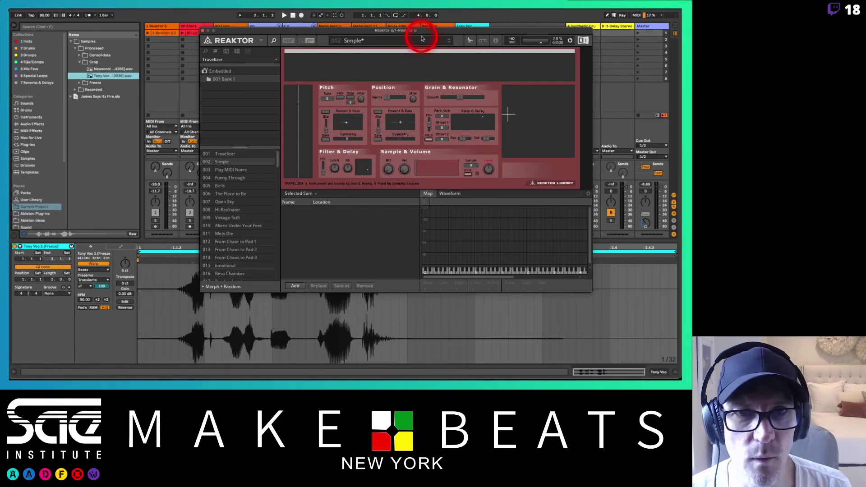
drag(422, 38, 441, 55)
drag(102, 82, 444, 280)
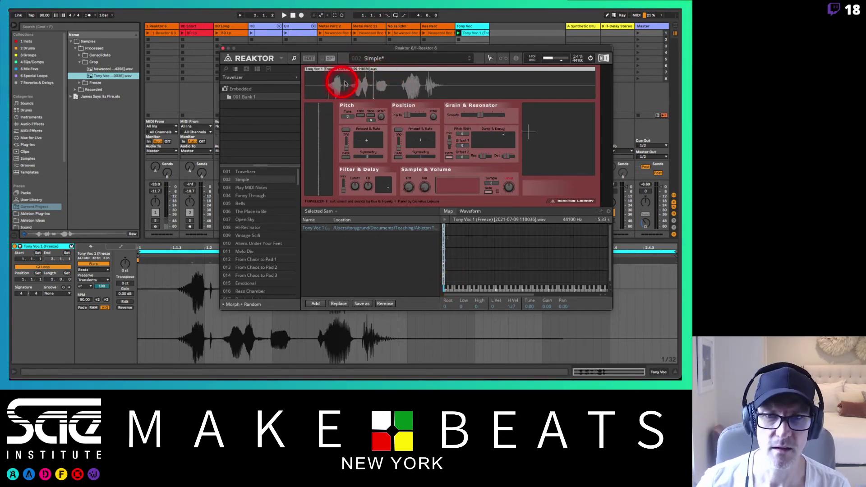
Move the Reaktor window off the mixer, arm the vocal track and try out the sample in Travelizer's XY pad.
drag(366, 50, 169, 34)
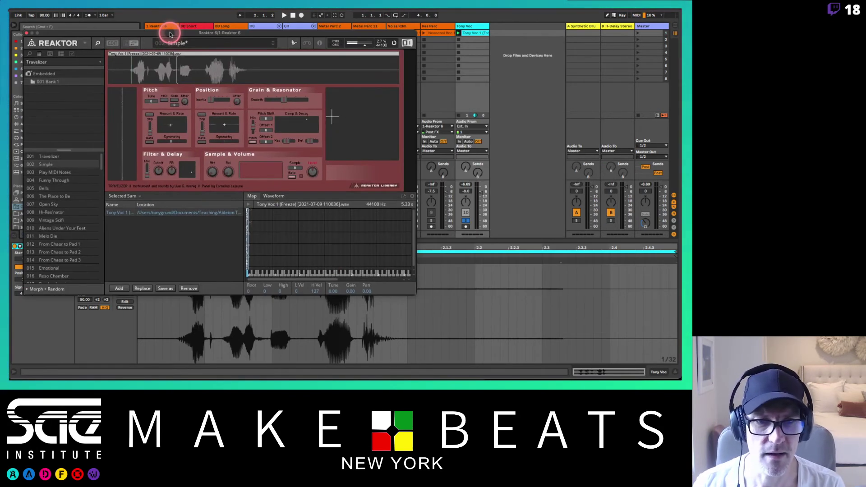
click(465, 226)
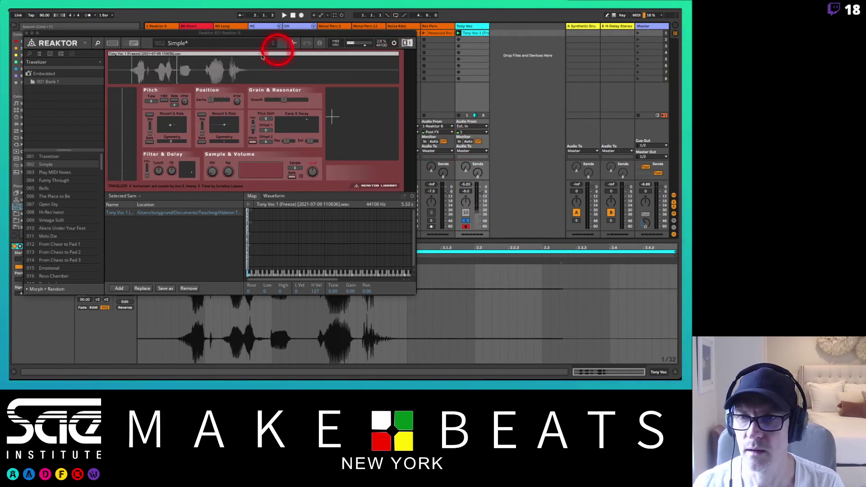
click(137, 74)
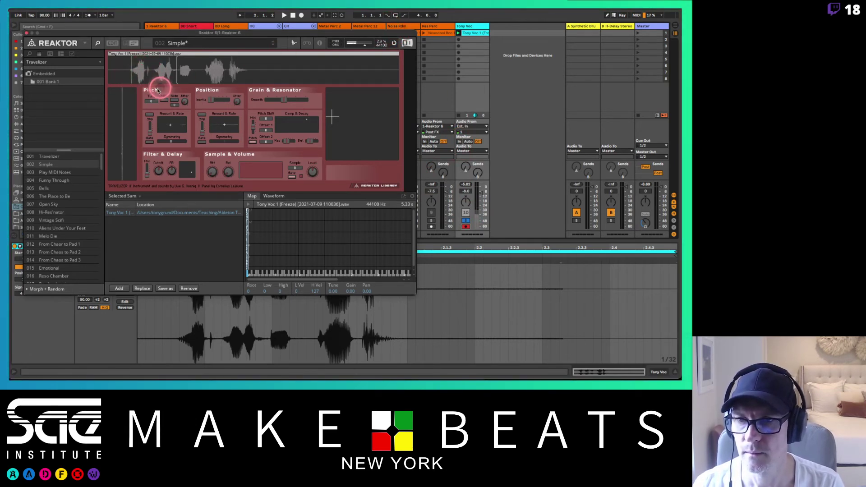
drag(329, 116, 350, 134)
Uncover the mixer, set the vocal track's Audio From to No Input and solo the 1-Reaktor 6 track.
drag(355, 35, 612, 251)
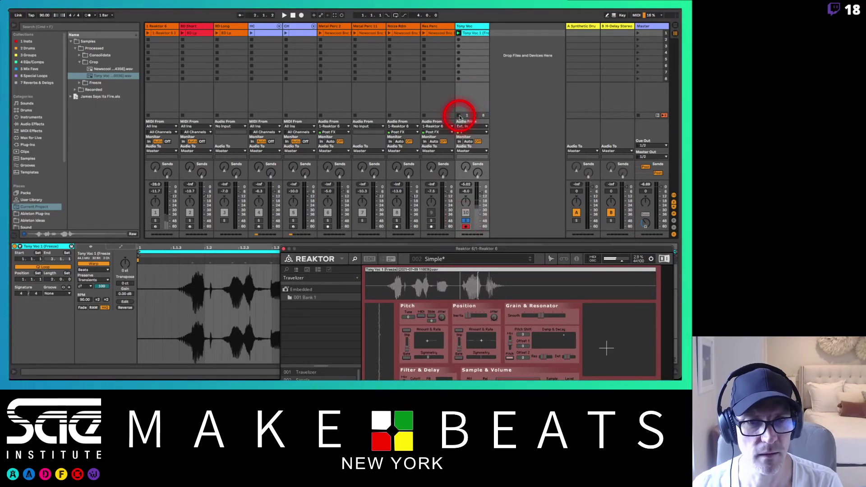
click(463, 123)
click(469, 127)
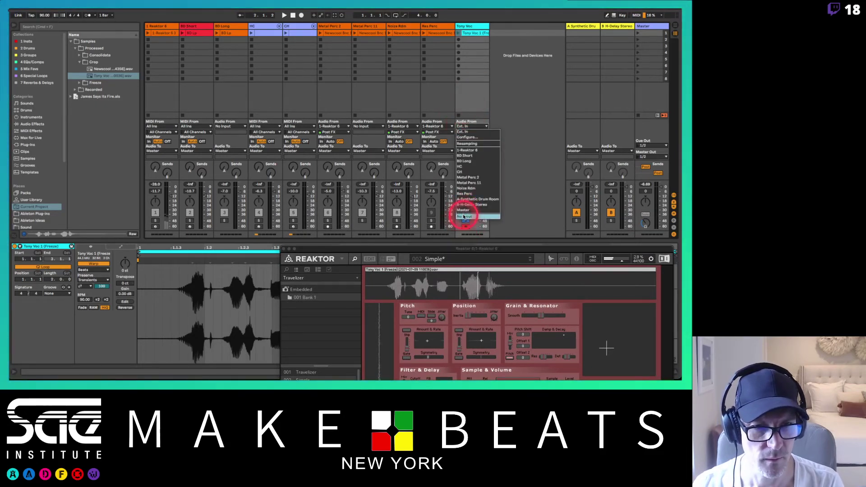
click(464, 216)
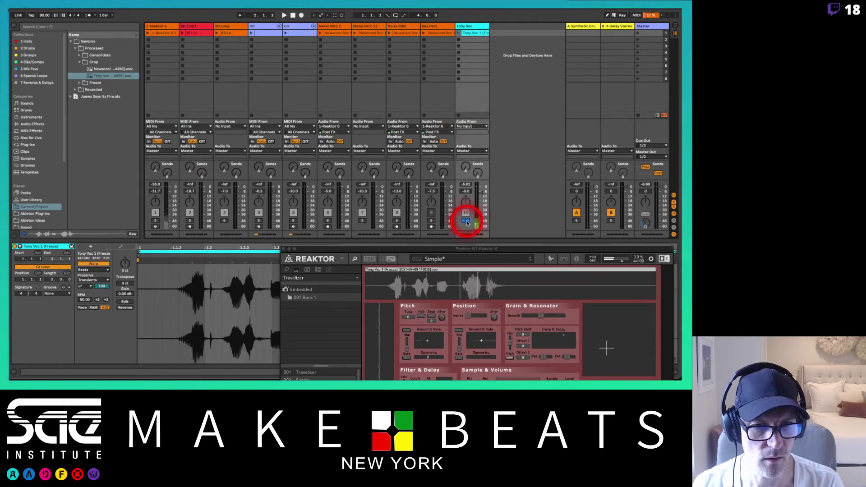
click(156, 221)
Raise Travelizer's Level in the Sample & Volume section and sweep the XY pad to audition the vocal sample.
drag(419, 247, 300, 78)
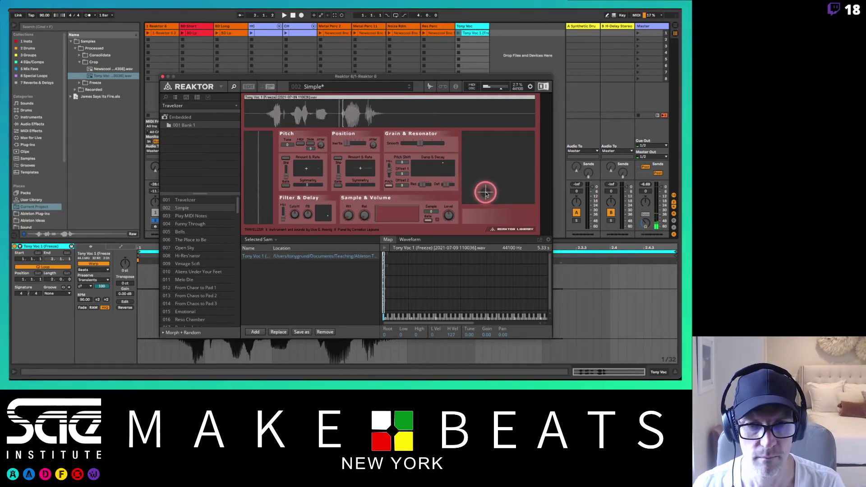
drag(486, 193, 495, 191)
mouse_move(448, 215)
mouse_down()
mouse_move(448, 202)
mouse_move(486, 183)
mouse_move(468, 176)
mouse_up()
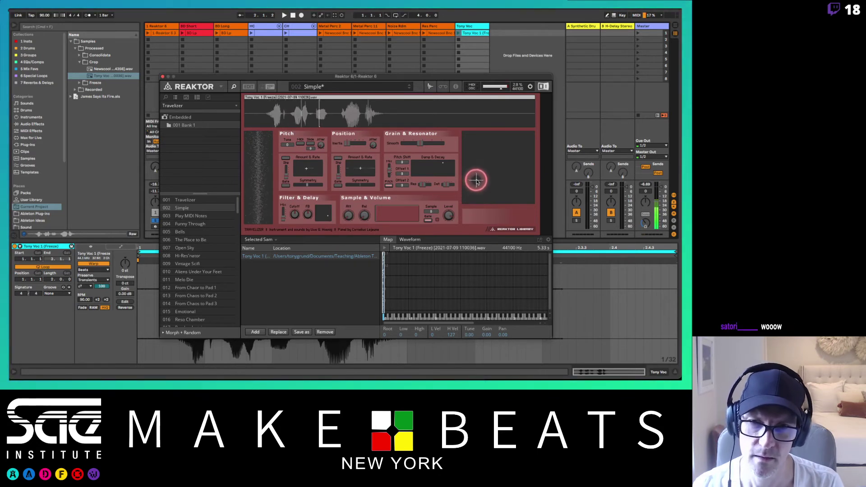
mouse_move(476, 180)
mouse_down()
mouse_move(481, 168)
mouse_move(491, 174)
mouse_move(480, 169)
mouse_move(486, 195)
mouse_move(488, 169)
mouse_move(485, 175)
mouse_up()
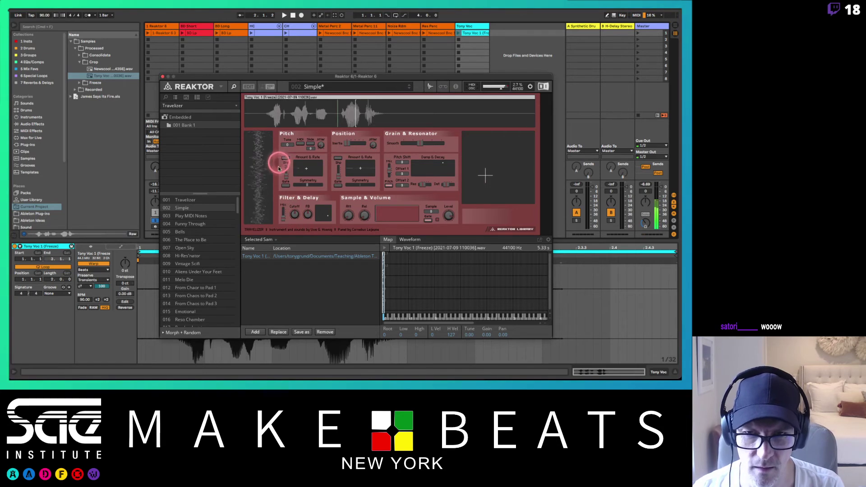
Adjust the cutoff, feedback and delay settings in Travelizer's Filter & Delay section.
drag(323, 220, 285, 231)
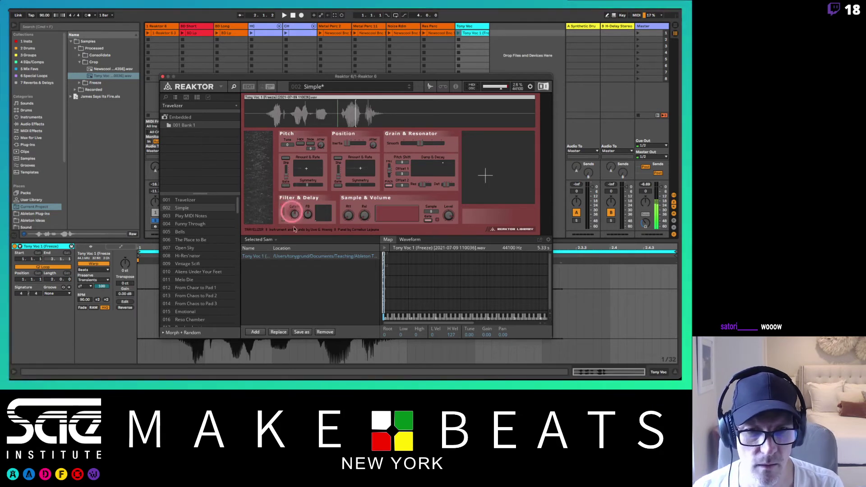
mouse_move(294, 227)
mouse_down()
mouse_move(300, 261)
mouse_move(280, 221)
mouse_up()
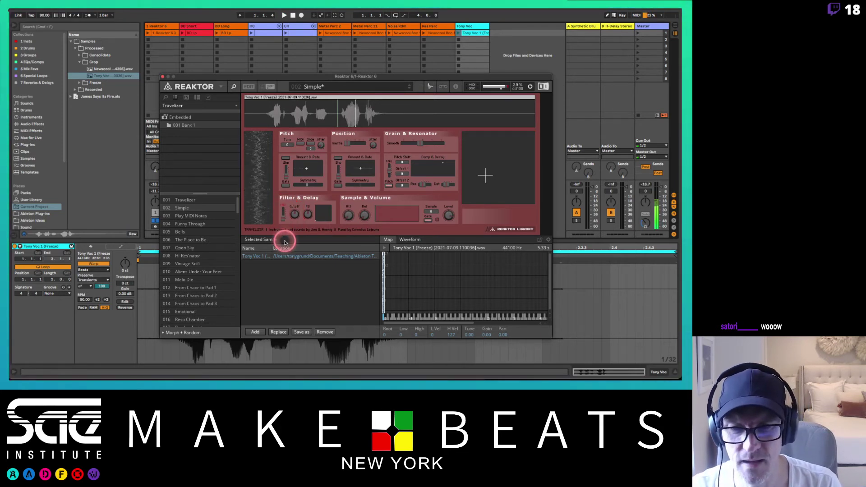
mouse_move(309, 215)
mouse_down()
mouse_move(306, 308)
mouse_move(310, 213)
mouse_up()
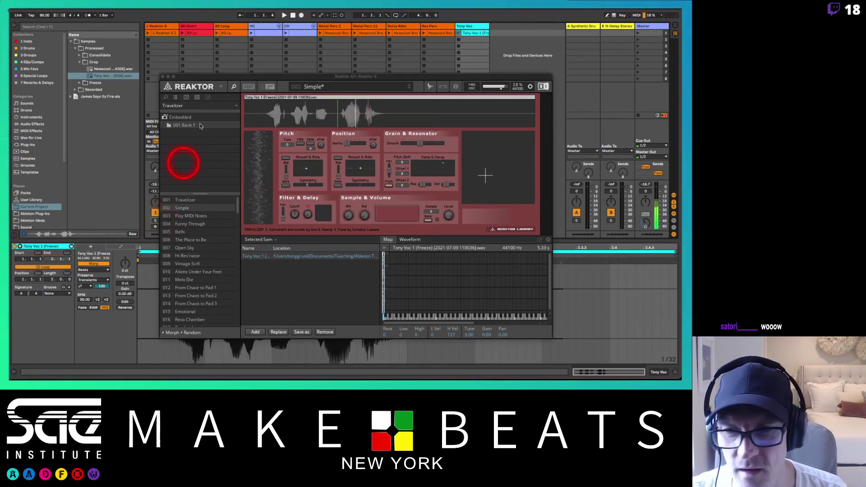
Take the solo off the 1-Reaktor 6 track and deactivate it, moving the Reaktor window out of the way and back.
drag(209, 77, 280, 211)
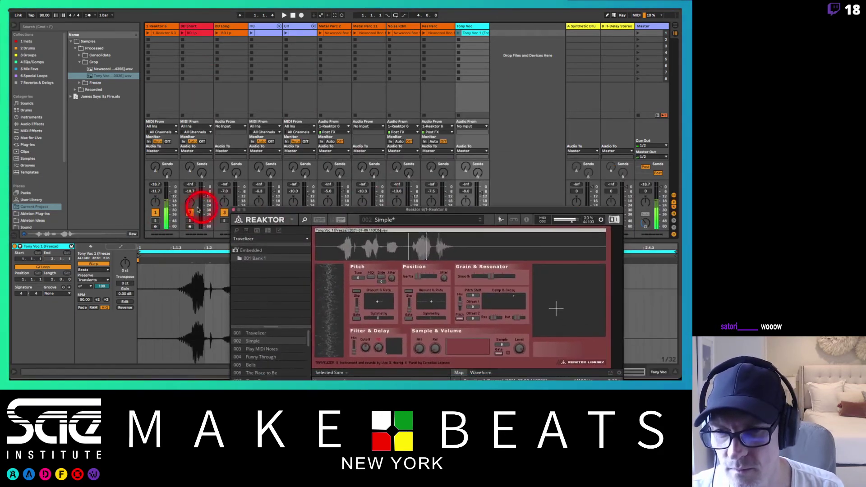
click(153, 215)
click(154, 220)
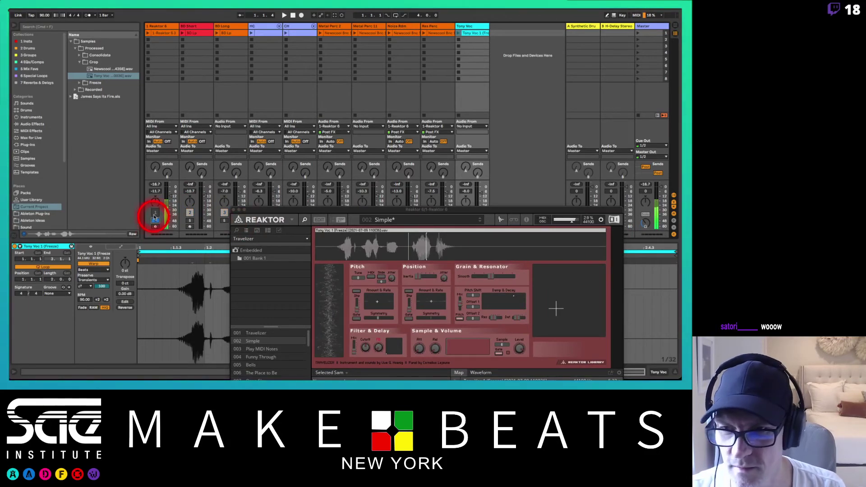
click(154, 220)
click(154, 212)
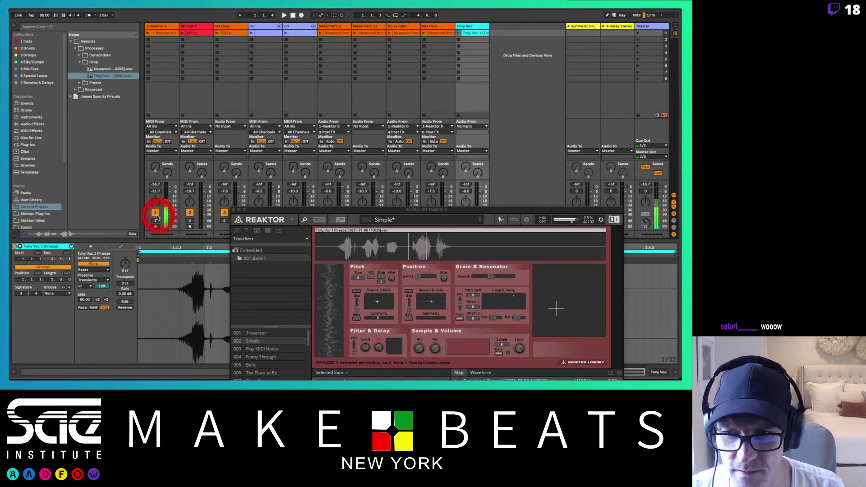
click(256, 210)
drag(256, 210, 185, 65)
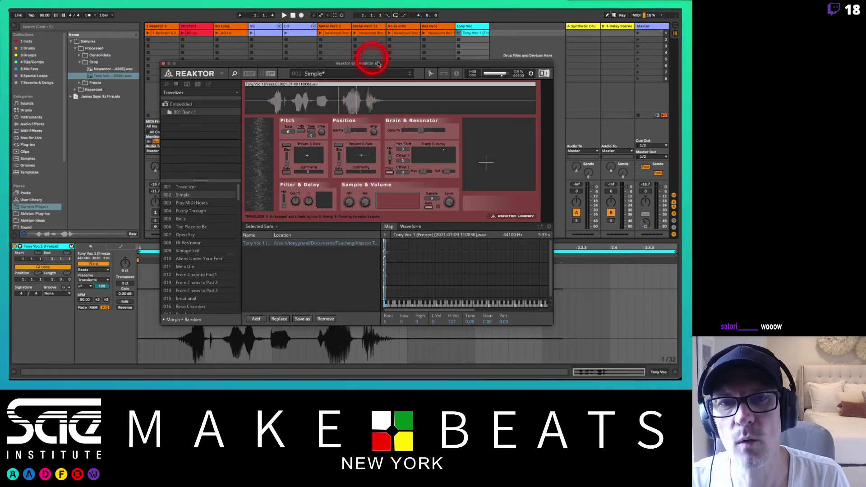
Unfold the Reaktor 6 device's parameters and configure them to include travel X and travel Y from Travelizer's XY pad.
drag(383, 63, 454, 34)
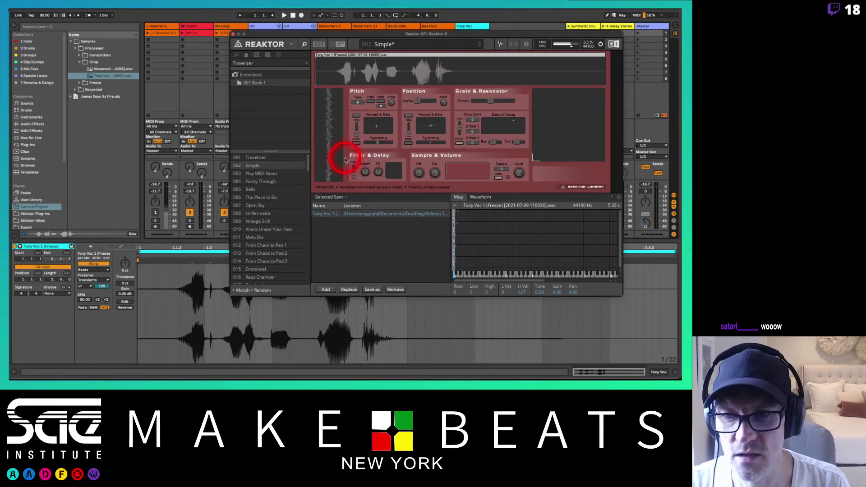
click(164, 30)
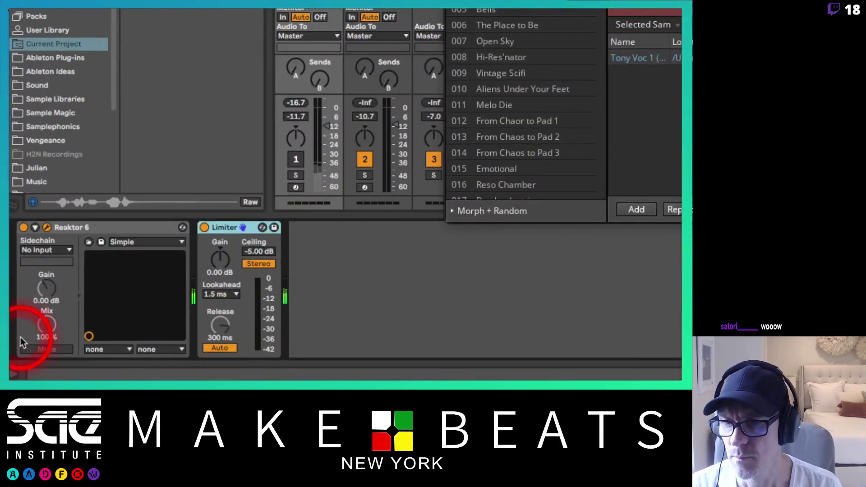
click(35, 228)
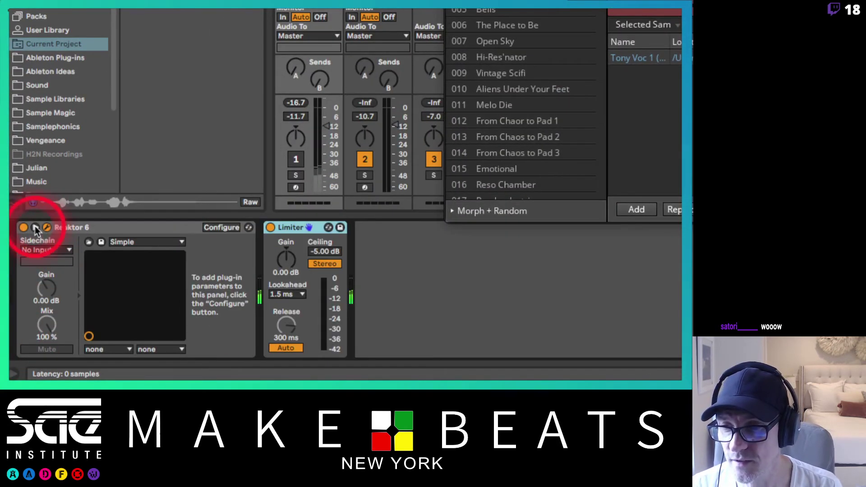
click(213, 227)
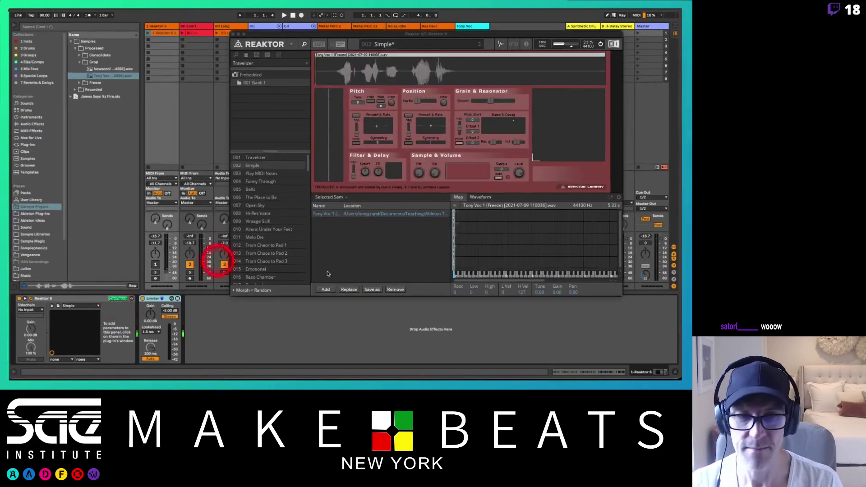
mouse_move(560, 114)
mouse_down()
mouse_move(536, 135)
mouse_move(558, 126)
mouse_up()
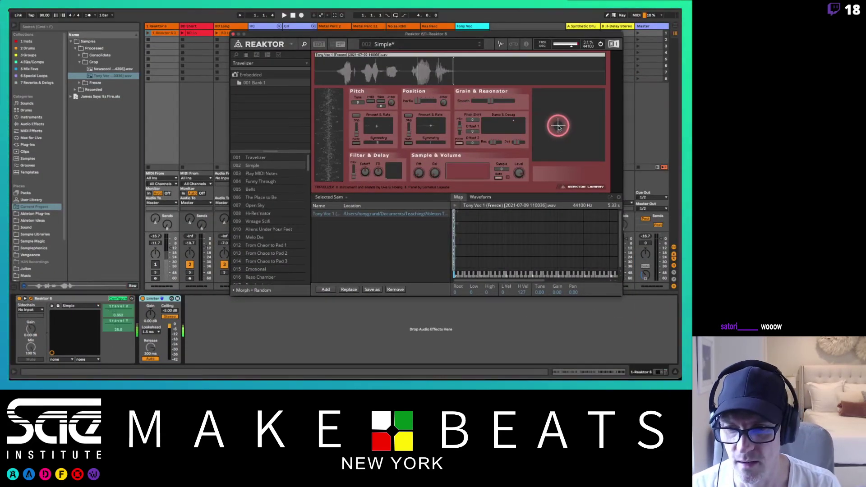
click(115, 298)
click(116, 307)
click(89, 301)
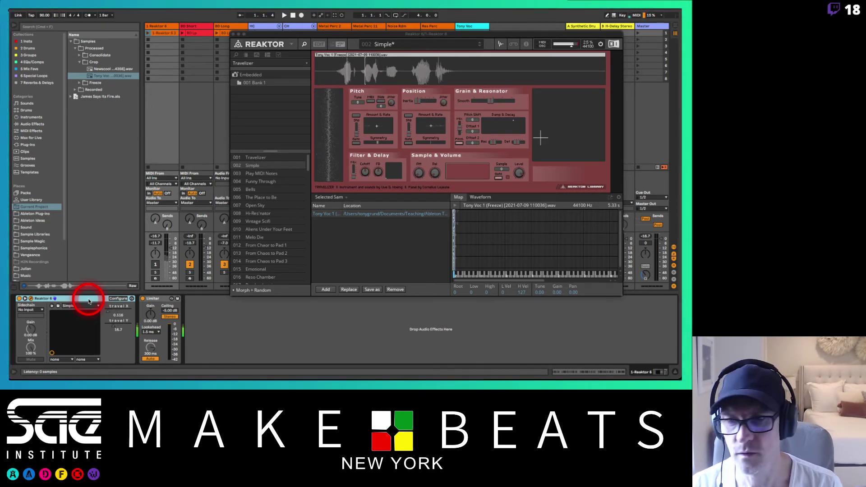
Switch the 1-Reaktor 6 track on to audition the travel X and travel Y movement, and switch it off again.
click(155, 265)
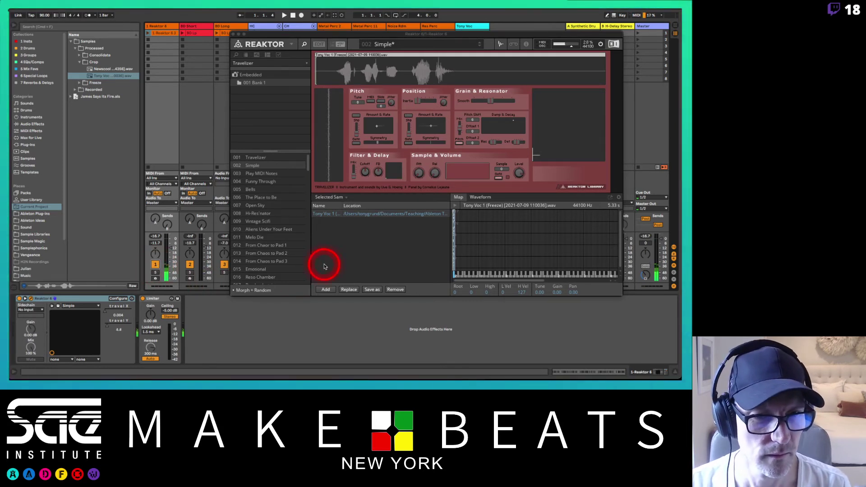
click(393, 174)
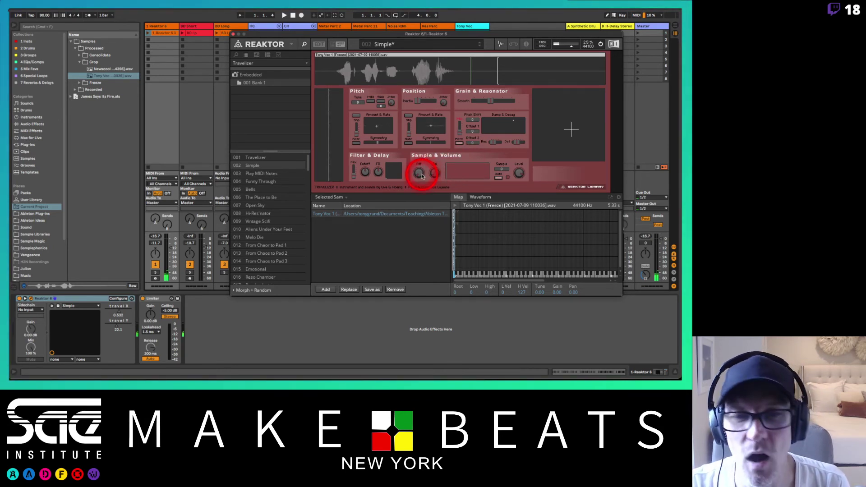
click(154, 267)
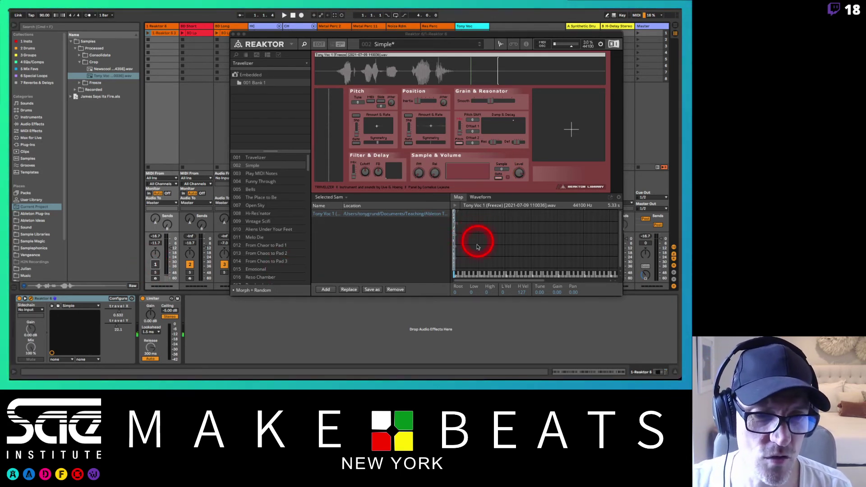
Lower Damp & Decay in Travelizer's Grain & Resonator section and switch the 1-Reaktor 6 track back on.
drag(503, 169, 449, 276)
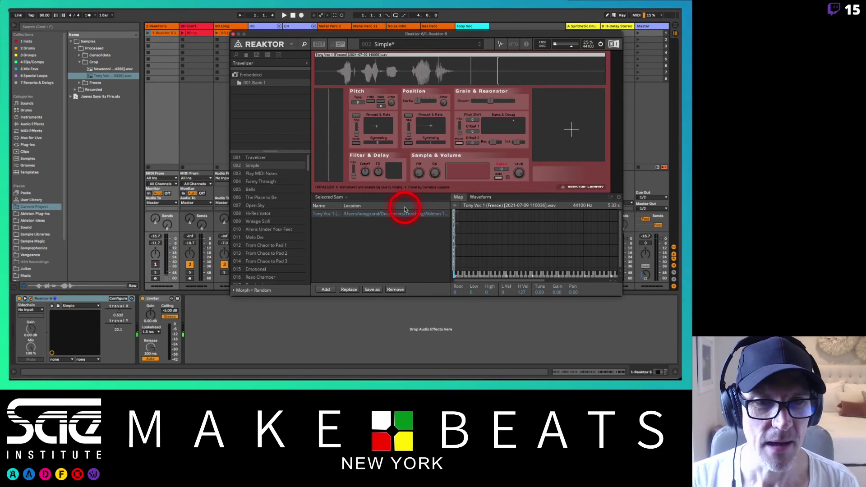
drag(510, 120, 456, 151)
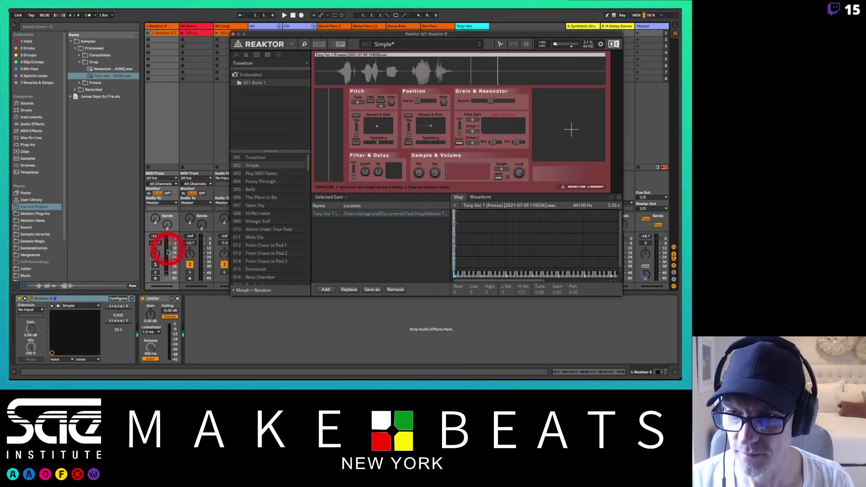
click(154, 266)
Modulate the Position section by shaping its Amount & Rate and Symmetry.
click(260, 192)
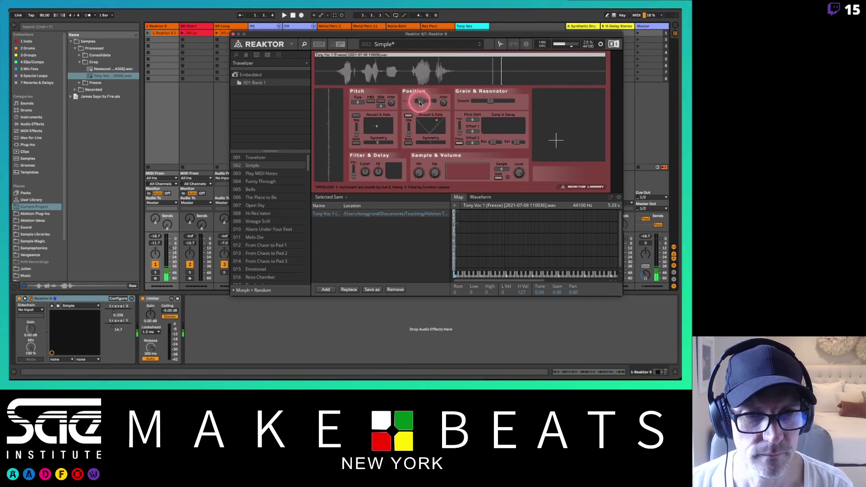
mouse_move(429, 128)
mouse_down()
mouse_move(444, 135)
mouse_move(446, 126)
mouse_move(418, 117)
mouse_move(418, 131)
mouse_move(412, 123)
mouse_move(407, 133)
mouse_move(431, 143)
mouse_up()
Turn on the Pitch section's modulation, pull its Amount & Rate toward minimum, and deactivate the 1-Reaktor 6 track.
click(381, 126)
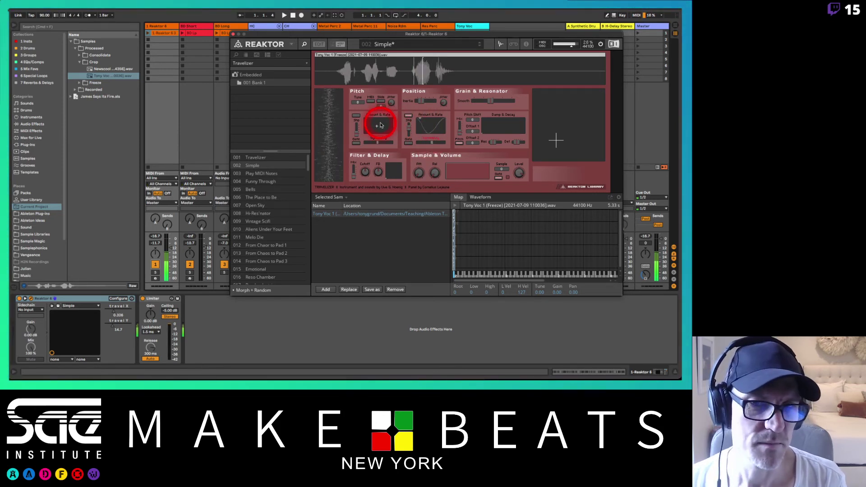
click(357, 116)
mouse_move(376, 127)
mouse_down()
mouse_move(355, 144)
mouse_move(367, 133)
mouse_up()
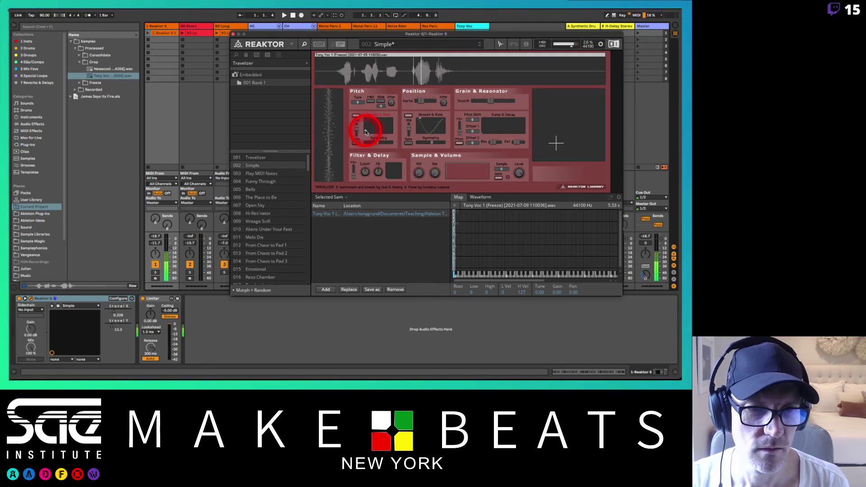
drag(366, 132, 362, 130)
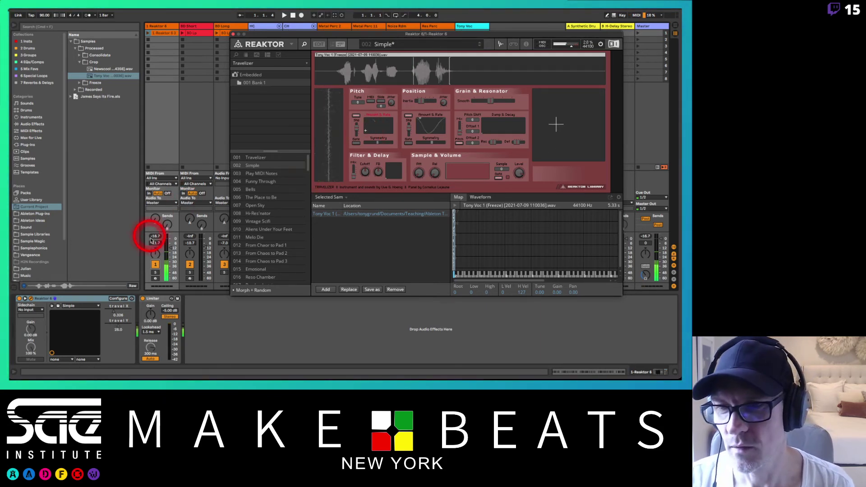
click(155, 265)
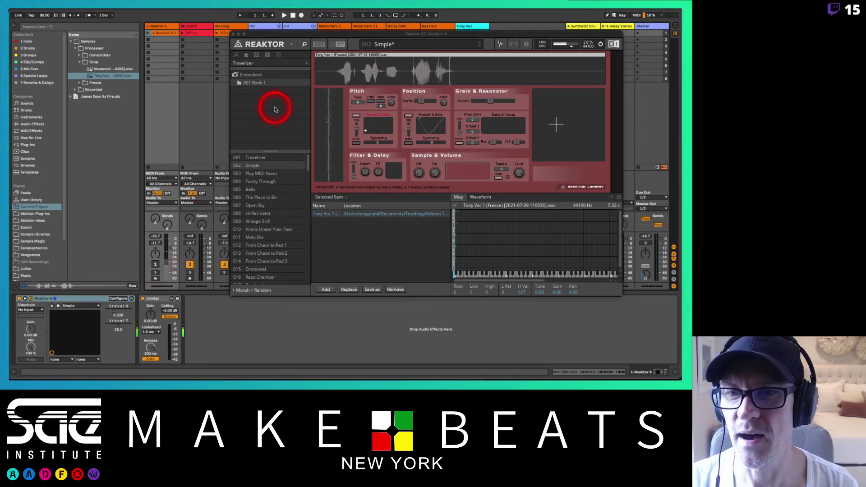
Load the Grainstates SP ensemble from the Samplers category of the Reaktor Factory Library.
click(93, 298)
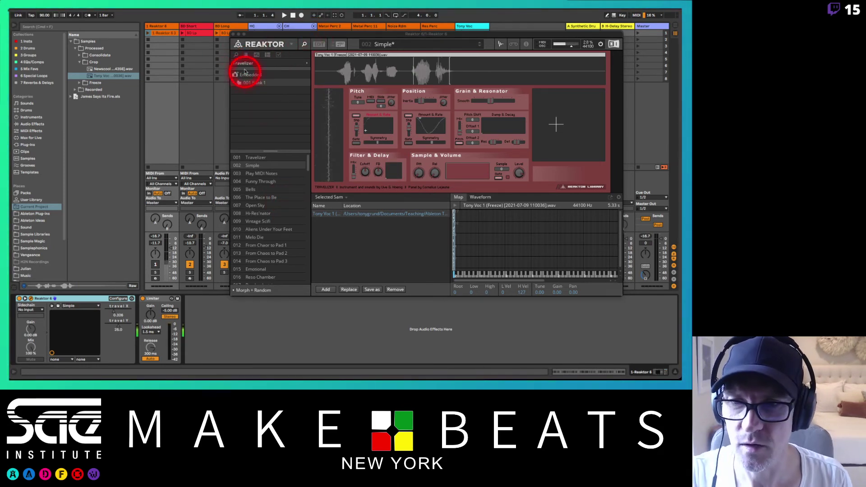
click(236, 54)
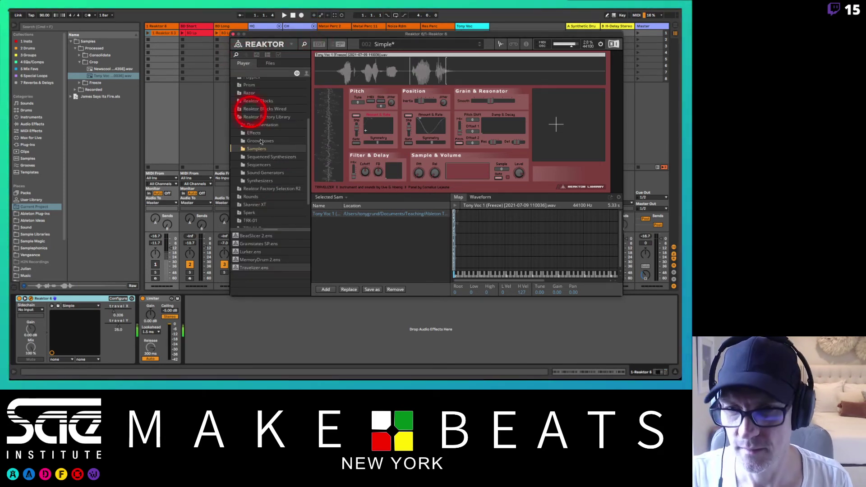
double_click(251, 244)
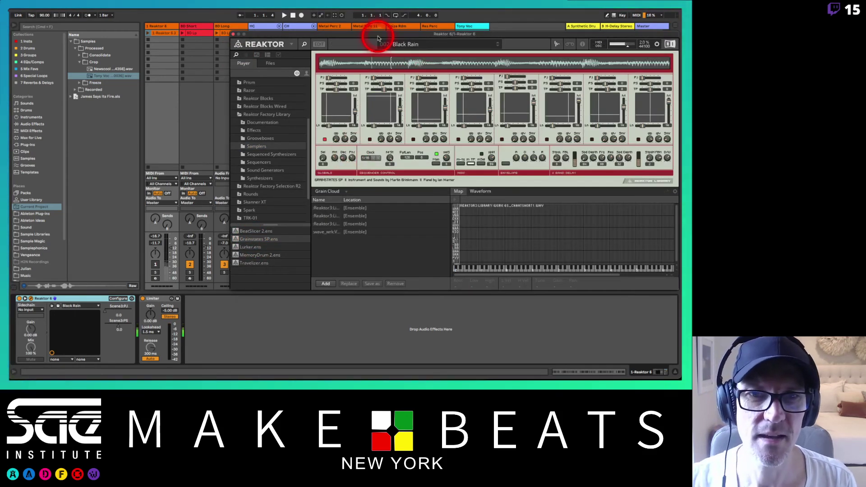
drag(373, 34, 288, 35)
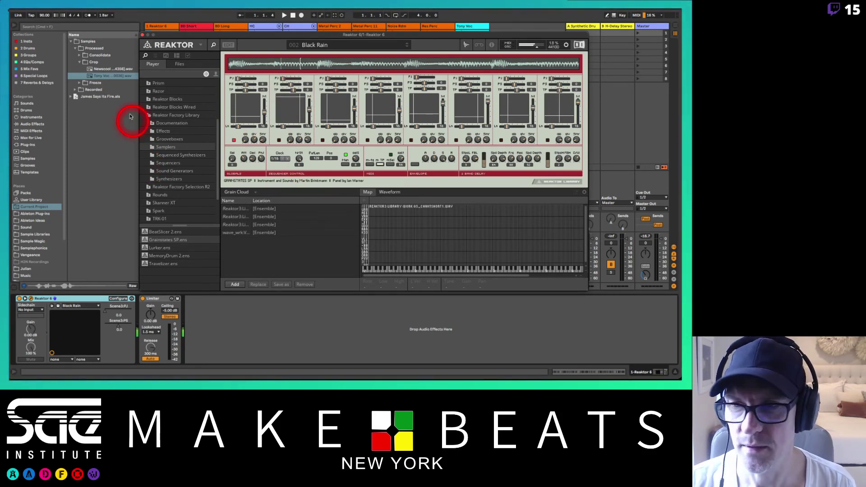
Add the cropped Tony Voc 1 sample to the Grain Cloud sample map and select it with the Sel knob.
click(90, 77)
drag(90, 77, 371, 264)
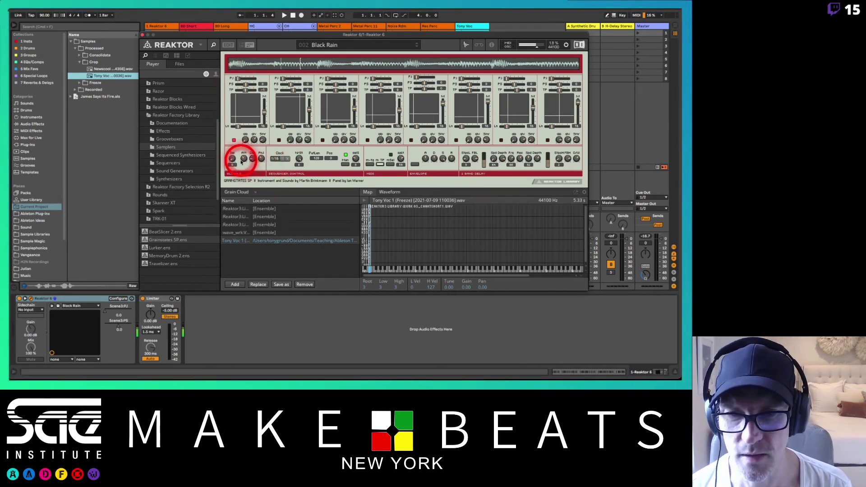
drag(233, 162, 231, 153)
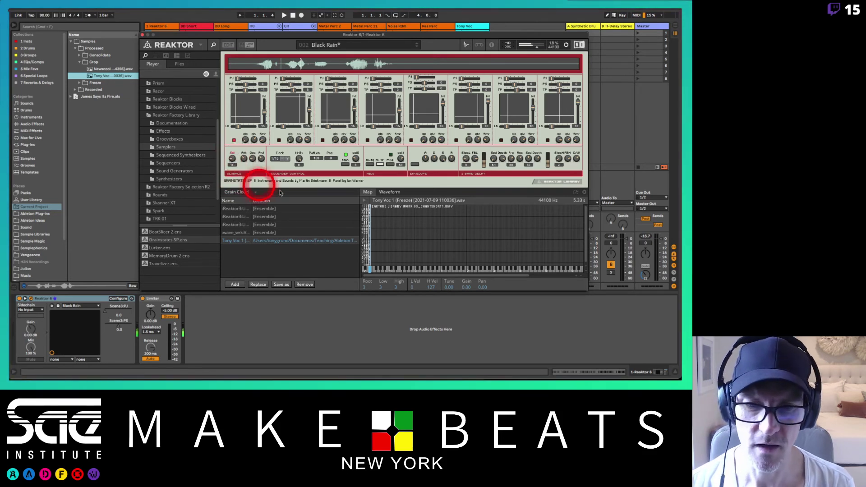
Delete the embedded chantshort1 sample that spans the Grain Cloud sample map.
click(414, 228)
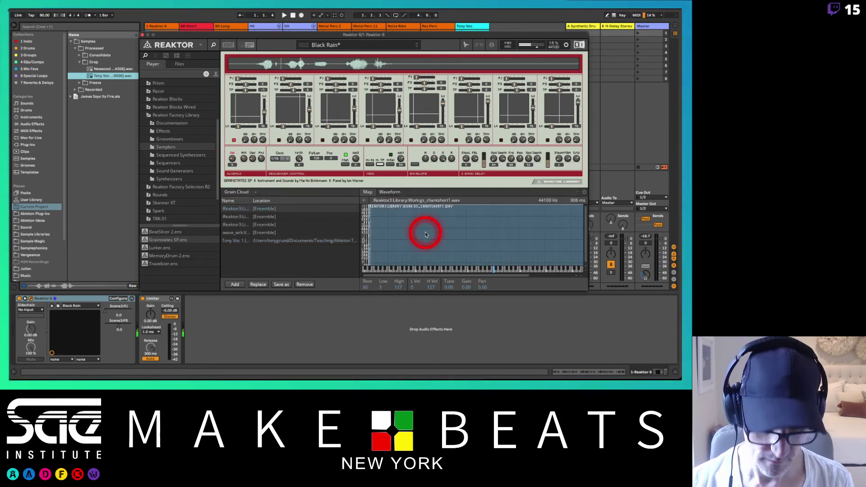
key(Delete)
click(360, 140)
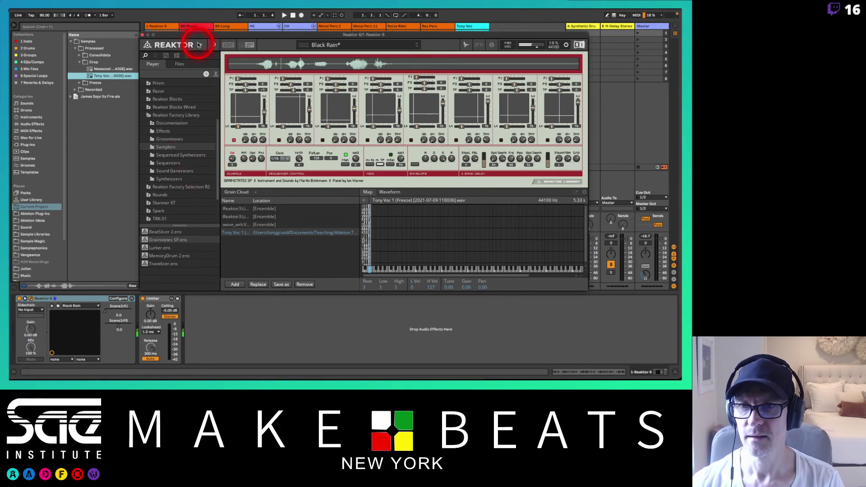
Switch the 1-Reaktor 6 track on to audition the vocal grains, show the GrainStates SP snapshots, and switch the track off.
drag(197, 36, 309, 30)
click(154, 265)
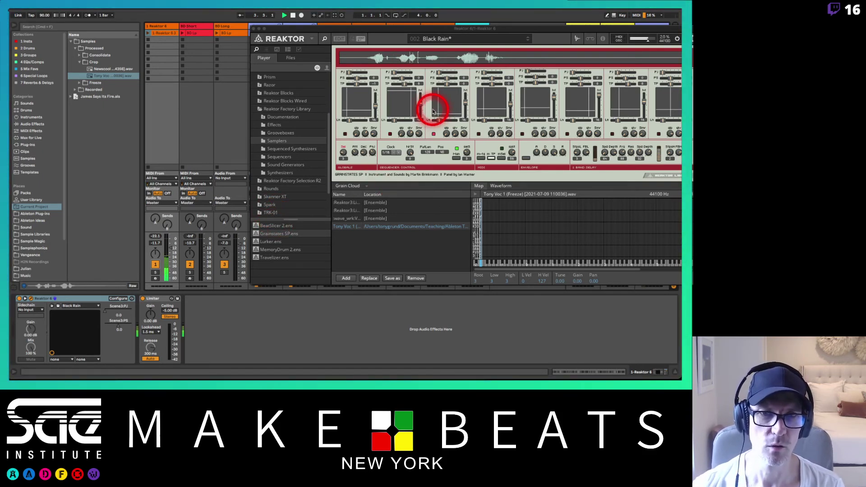
drag(430, 30, 350, 26)
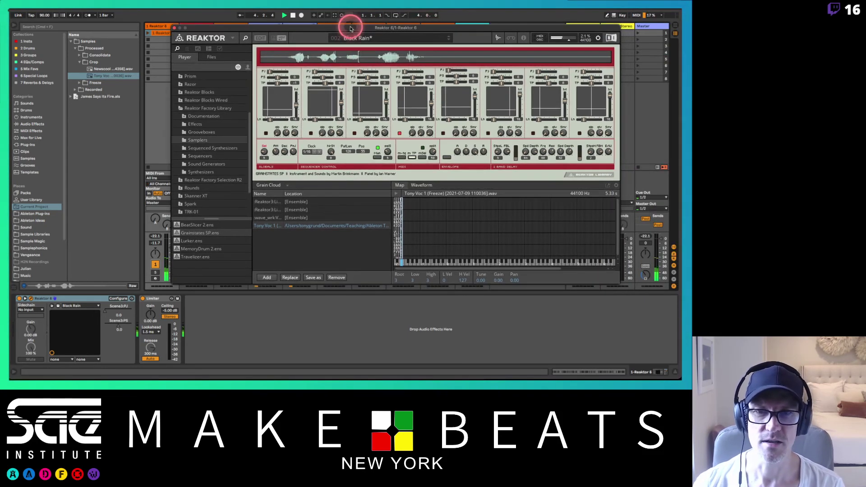
click(186, 50)
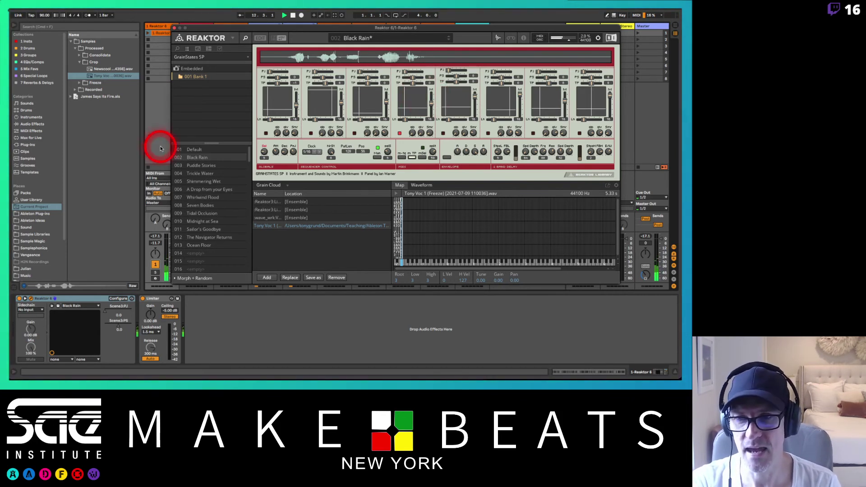
click(155, 266)
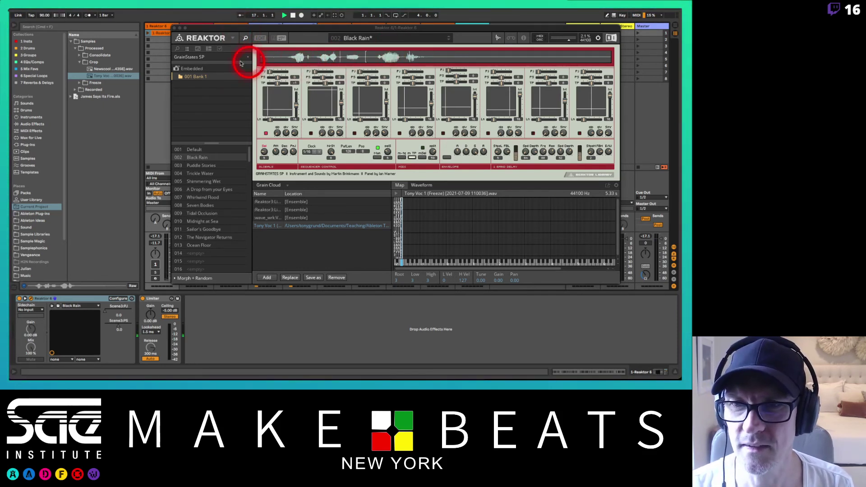
Load the Lurker ensemble from the Samplers category without saving the changes to Grainstates SP.
click(189, 51)
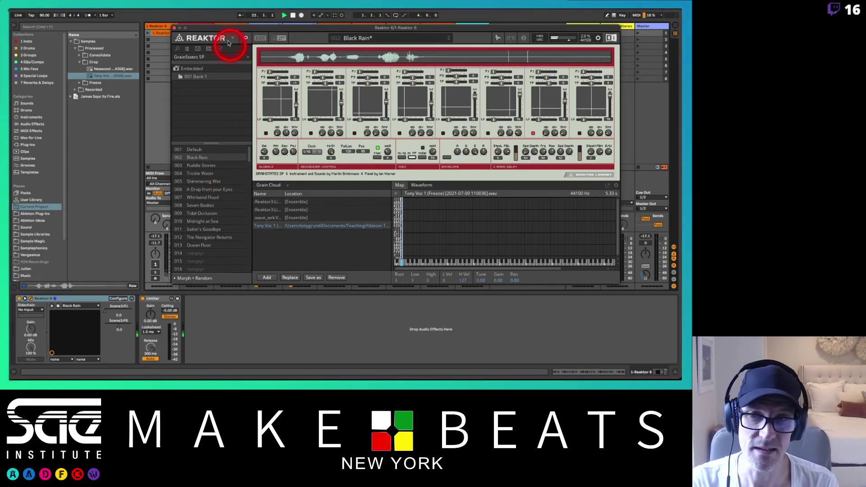
drag(222, 30, 229, 30)
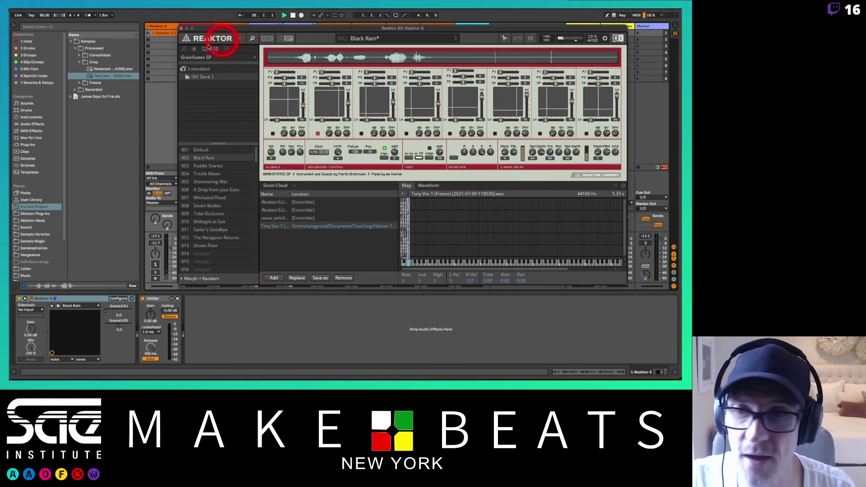
click(185, 48)
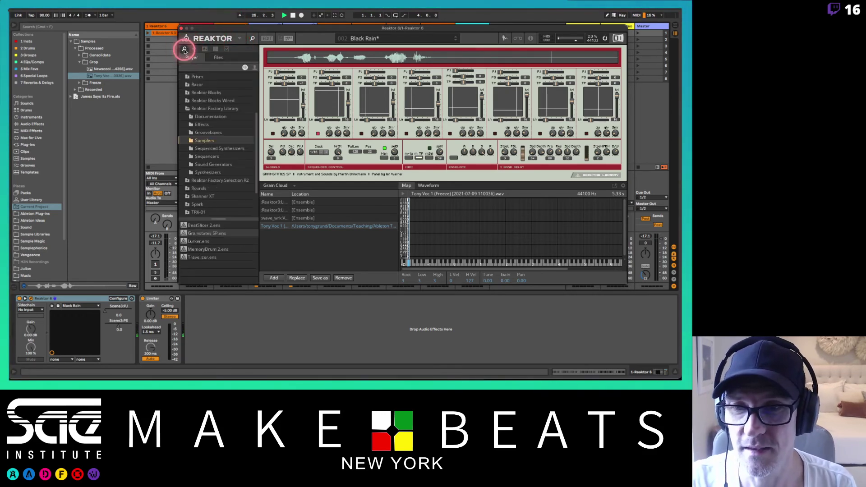
double_click(203, 241)
click(349, 155)
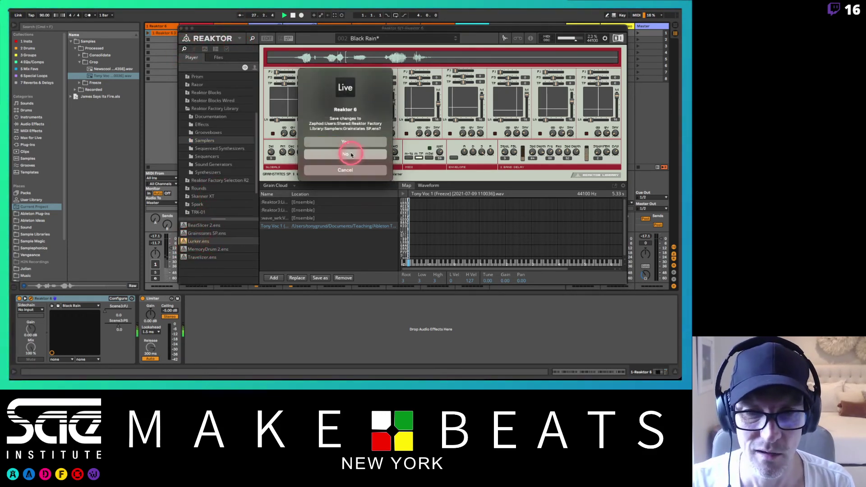
click(157, 279)
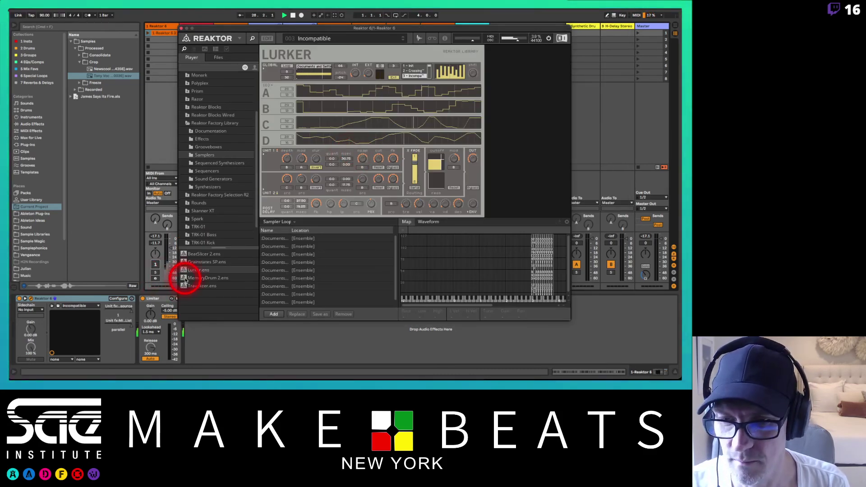
Try out the MemoryDrum 2 and BeatSlicer 2 ensembles from the Samplers category.
double_click(186, 278)
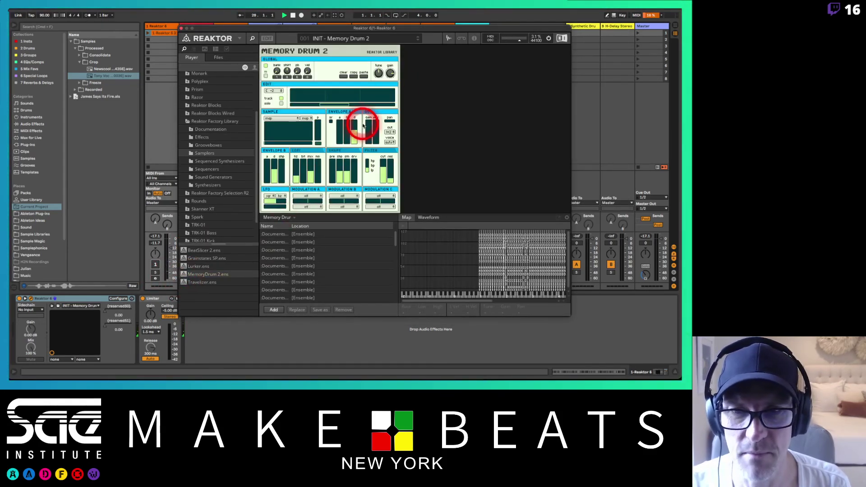
double_click(184, 252)
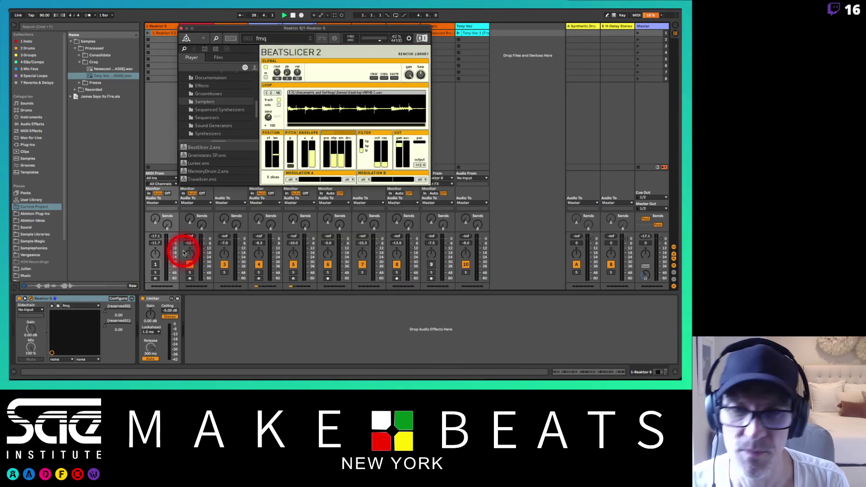
click(229, 238)
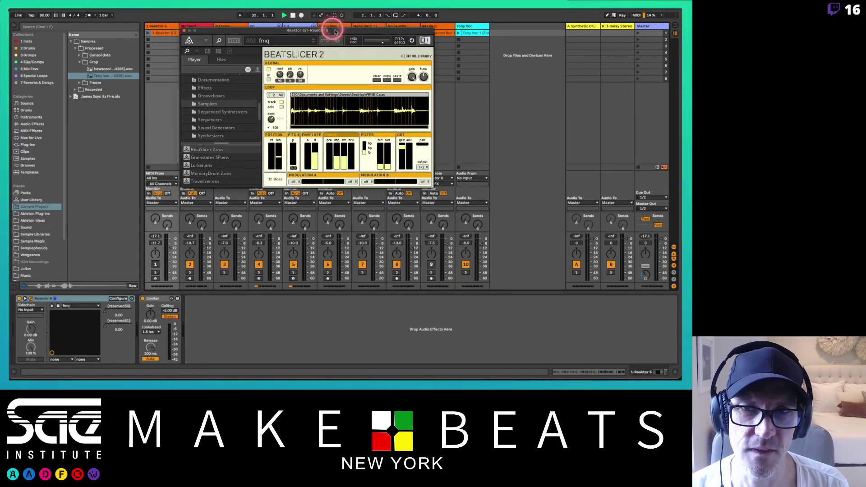
drag(332, 29, 370, 41)
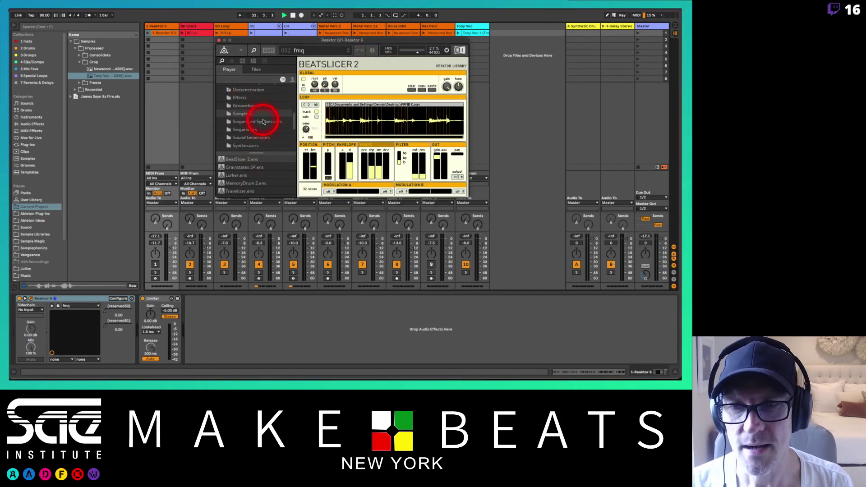
Look through the Reaktor Factory Library categories and load the SineBeats 2 ensemble from Grooveboxes.
click(235, 108)
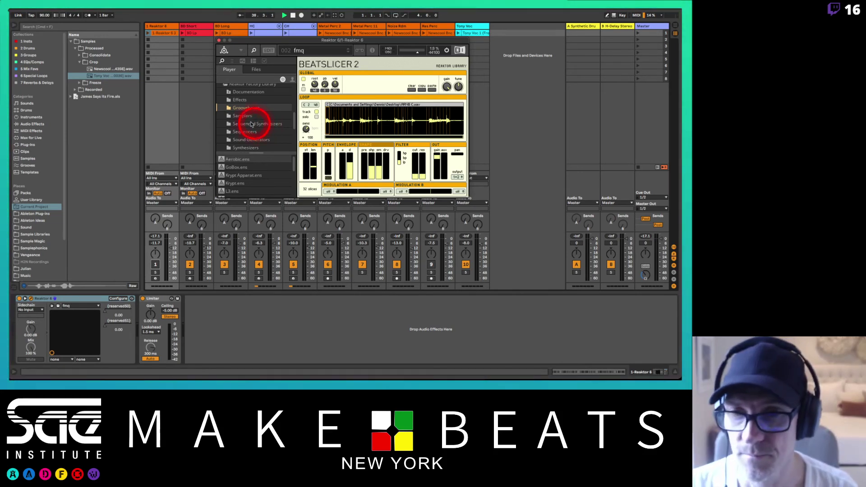
click(246, 116)
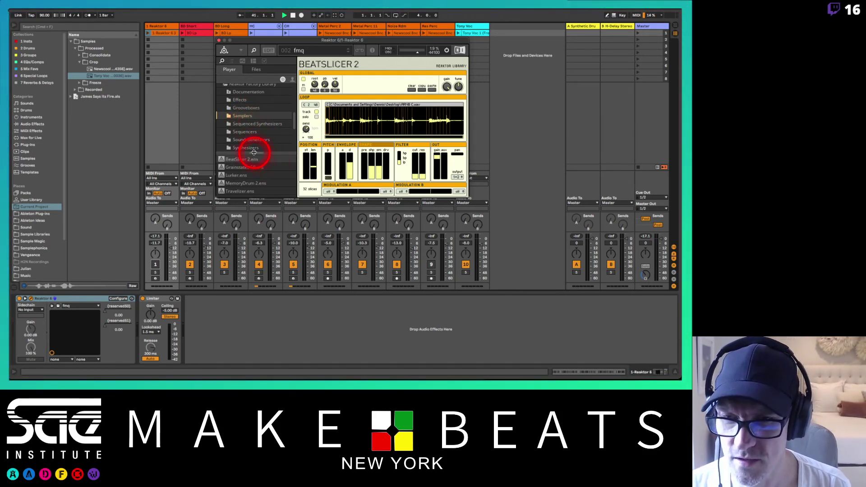
click(249, 139)
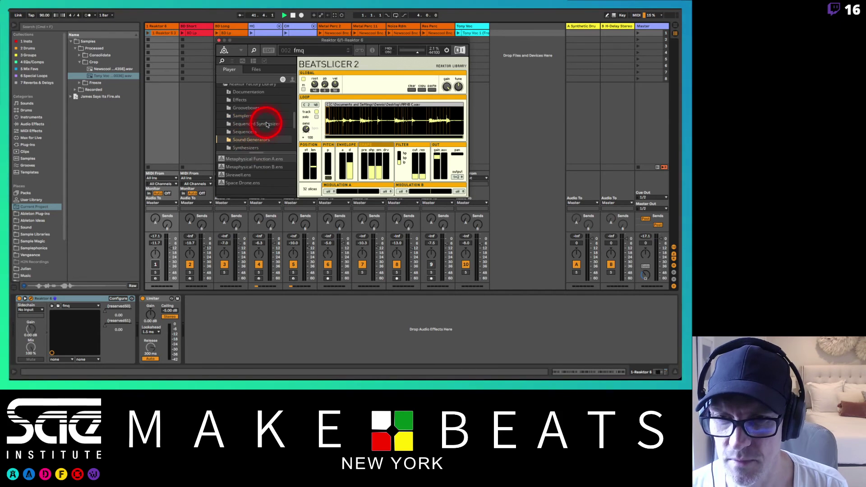
scroll(267, 122, up, 1)
click(250, 104)
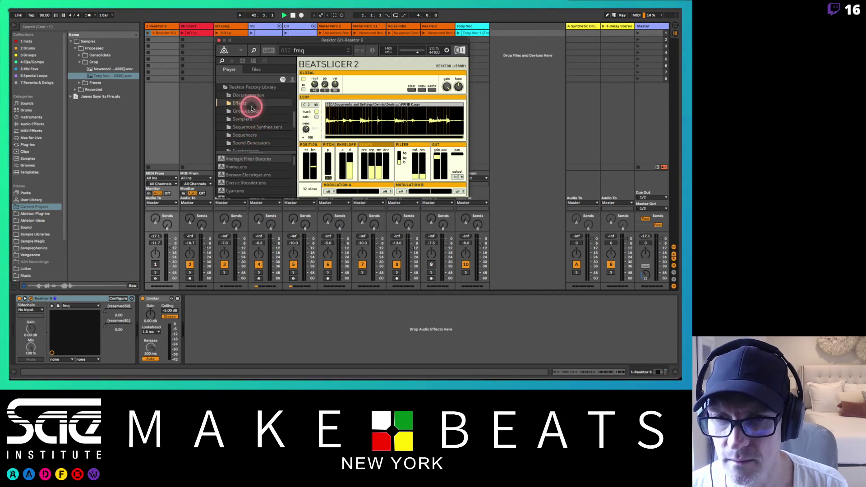
click(252, 107)
click(250, 111)
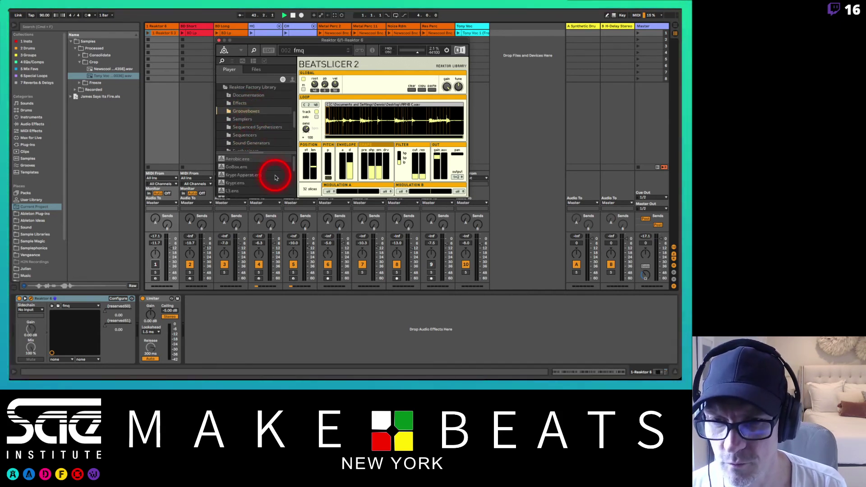
scroll(275, 176, down, 3)
click(233, 176)
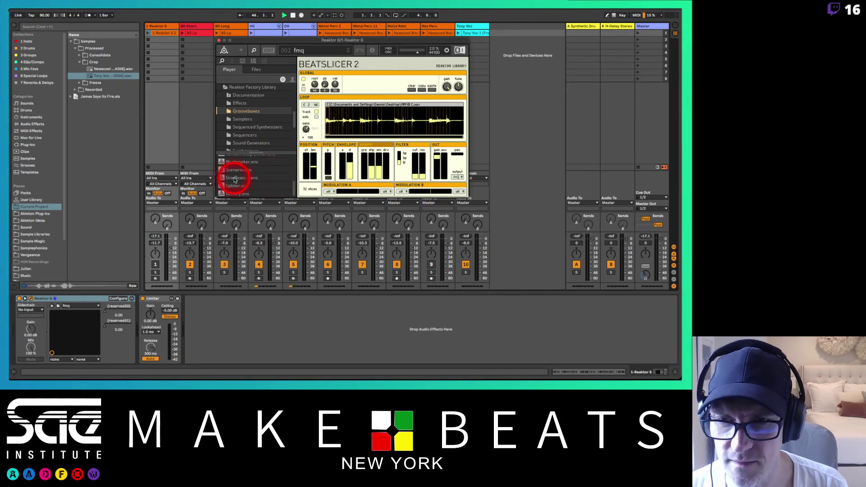
click(233, 178)
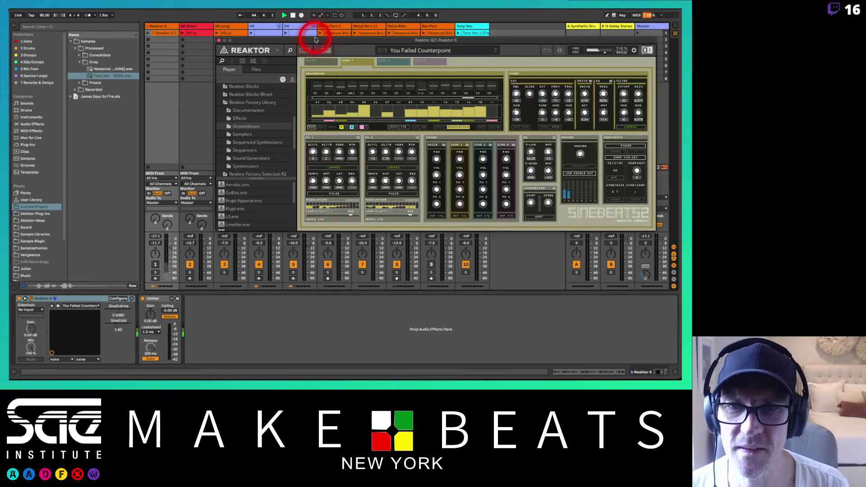
mouse_move(315, 39)
mouse_down()
mouse_move(303, 33)
mouse_move(263, 67)
mouse_move(282, 29)
mouse_move(307, 41)
mouse_up()
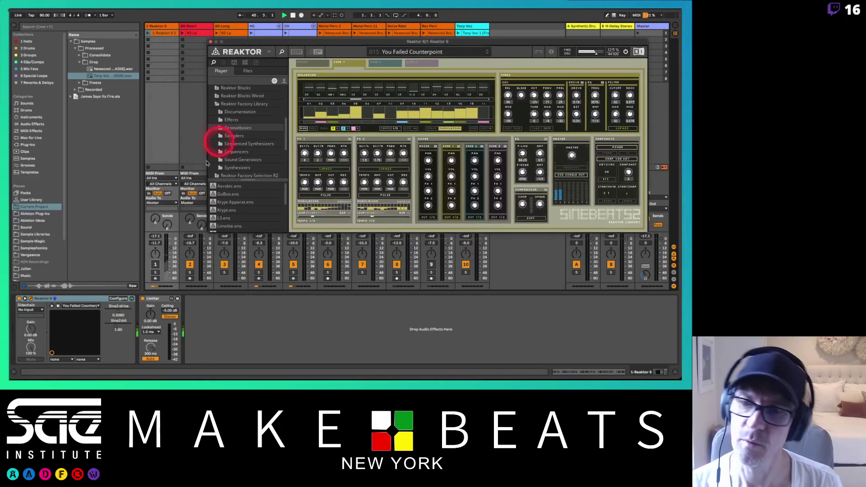
Switch the 1-Reaktor 6 track back on and audition SineBeats 2 with playback restarted.
click(156, 265)
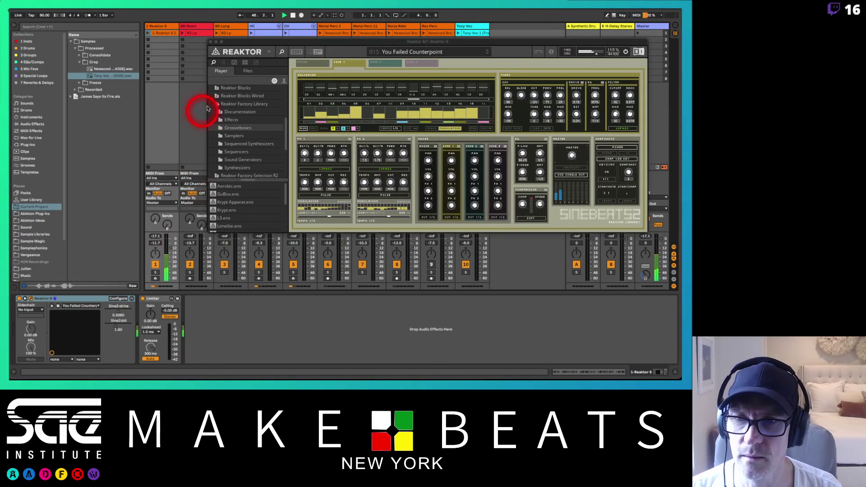
click(171, 26)
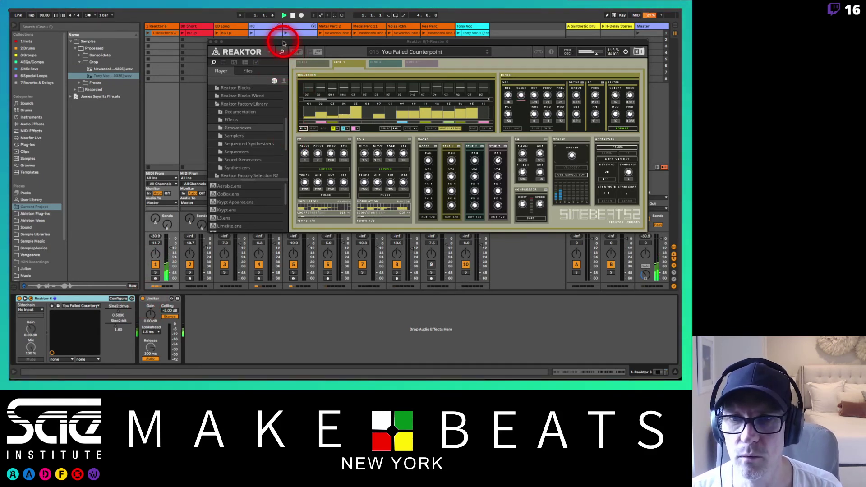
drag(282, 40, 208, 44)
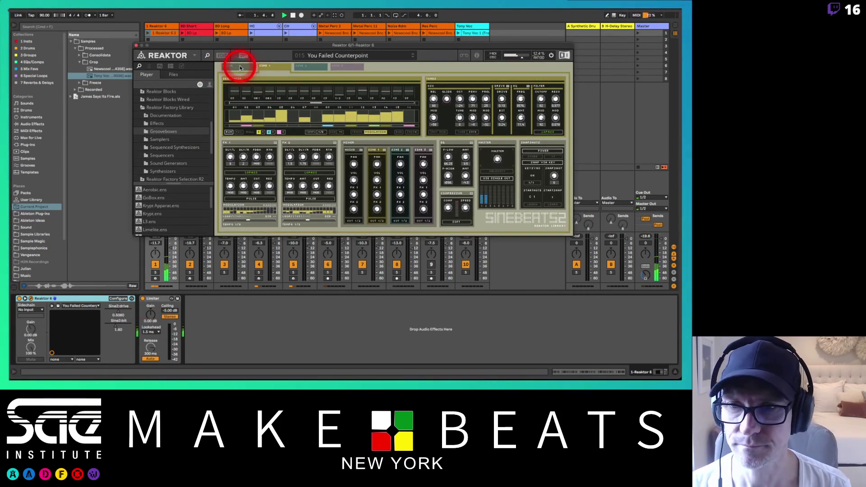
Show the embedded Sine Beats 2 snapshots and load snapshot 001 Feed.
click(148, 66)
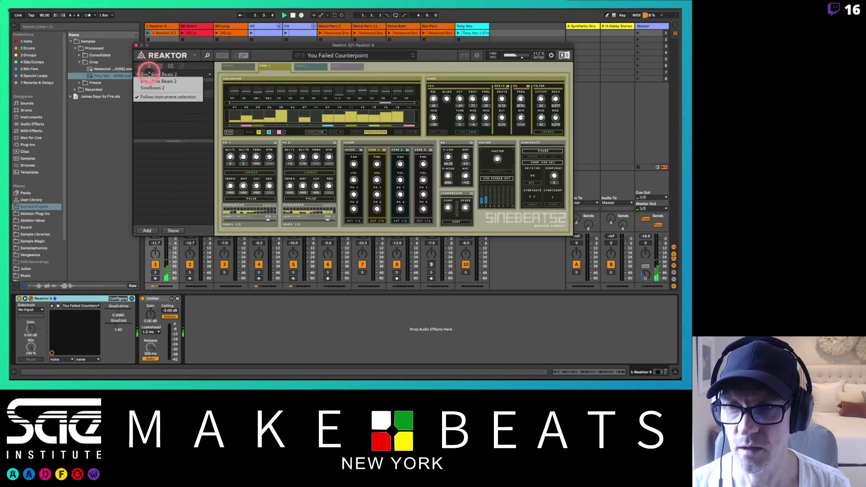
click(150, 86)
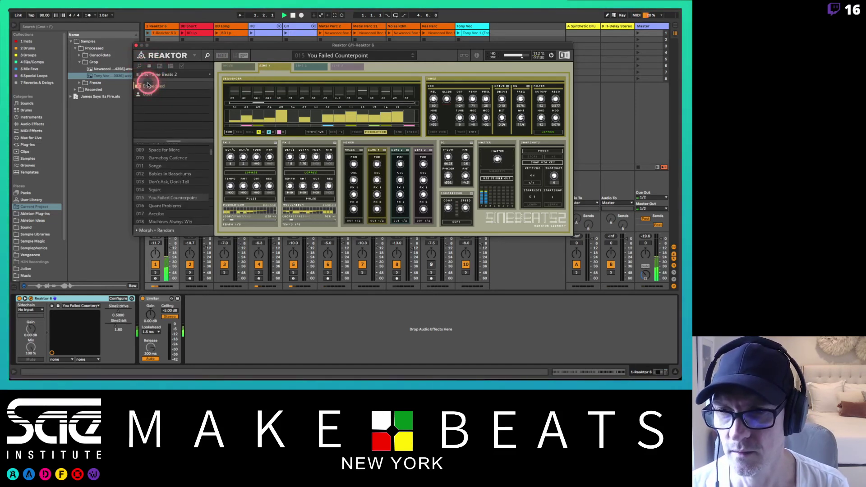
click(161, 149)
scroll(165, 163, up, 5)
click(159, 147)
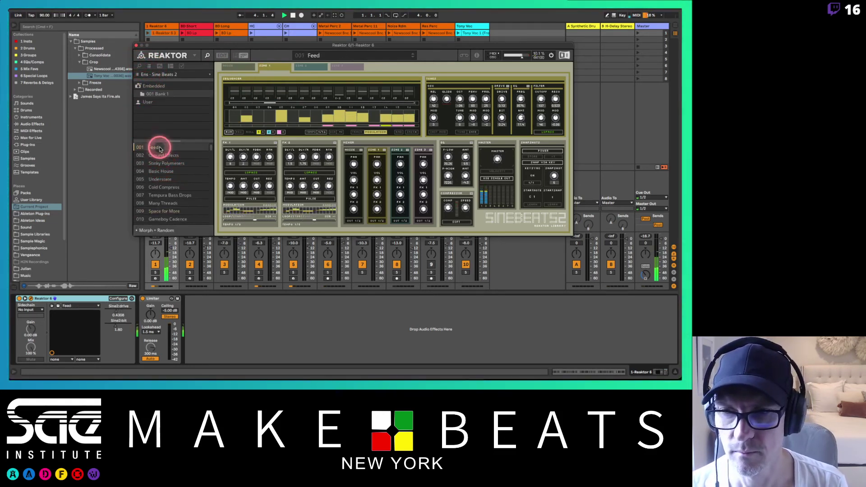
Load the 002 Ground Effects snapshot in SineBeats 2.
drag(222, 46, 277, 33)
click(209, 149)
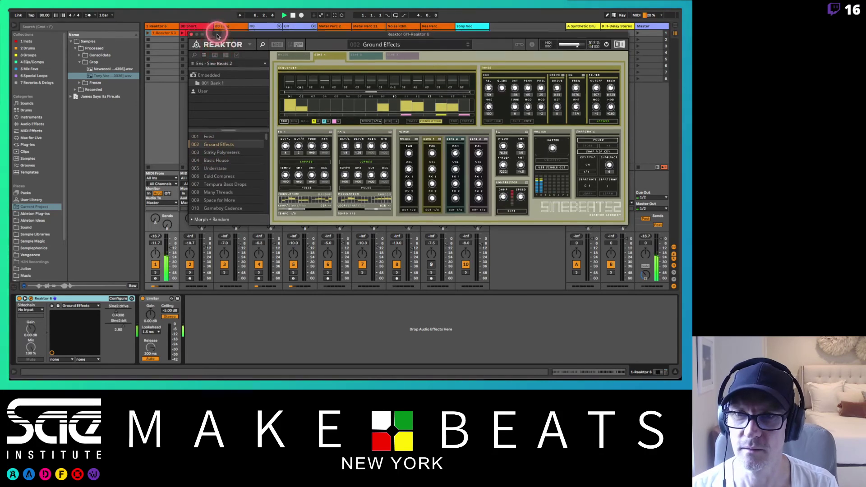
Delete the vocal clip from the Tony Voc track's first slot and launch scene 1.
drag(217, 34, 312, 180)
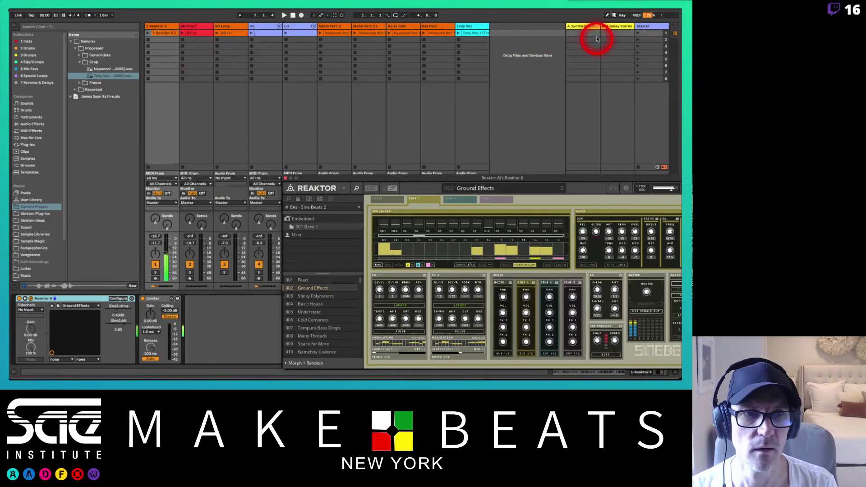
click(458, 39)
click(476, 33)
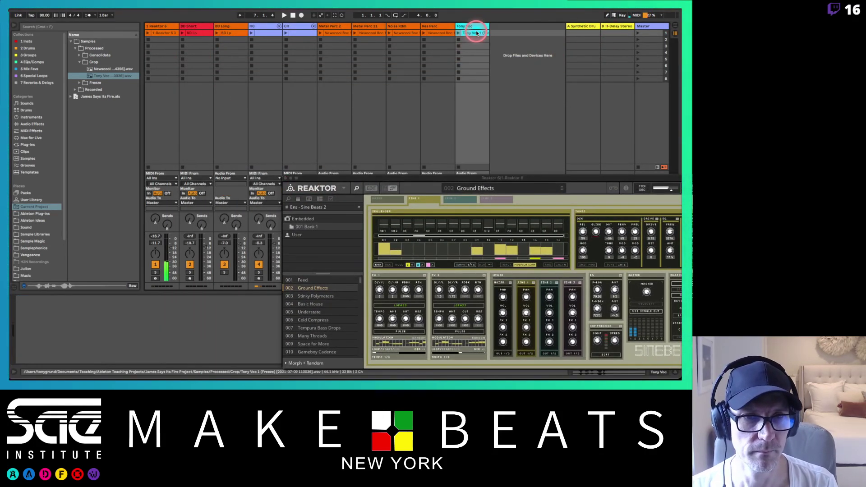
key(Delete)
click(638, 33)
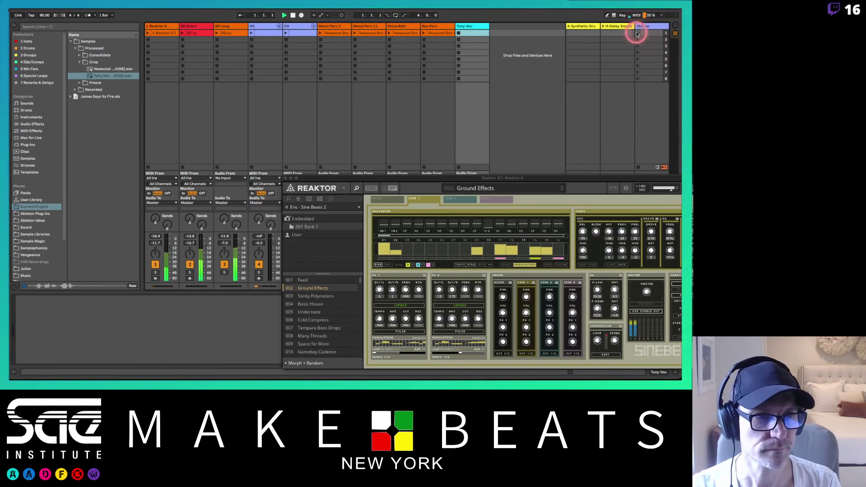
drag(590, 179, 492, 87)
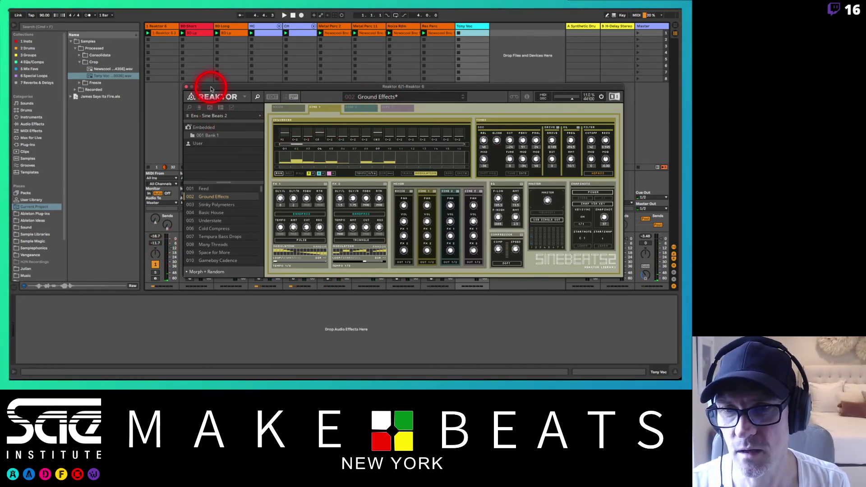
Solo the BD Long and 1 Reaktor 6 tracks and raise the Reaktor 6 track volume to -6.2 dB.
drag(211, 89, 310, 94)
click(223, 272)
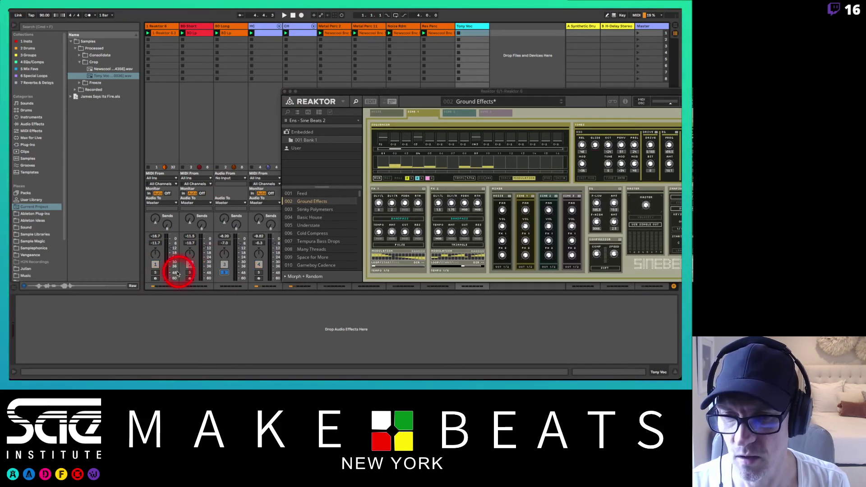
click(156, 272)
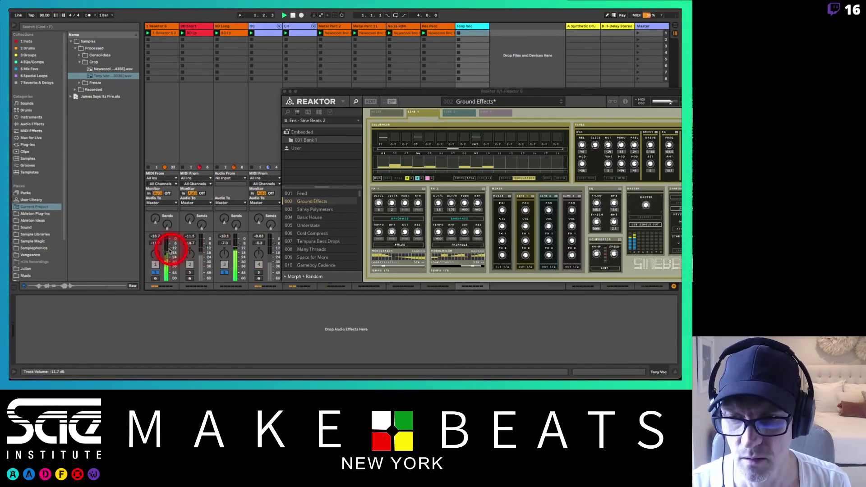
drag(169, 249, 171, 248)
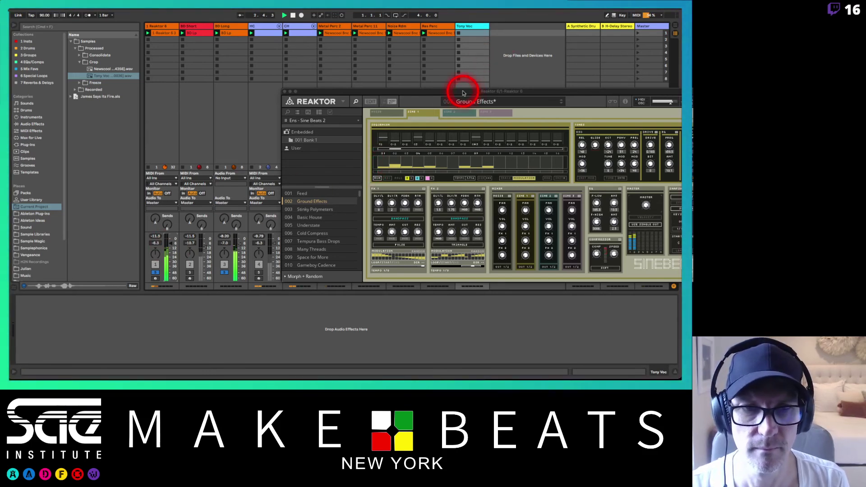
Look through the Noise, Zone 1, Zone 2 and Zone 3 pages of SineBeats 2, finishing on Zone 1.
drag(462, 93, 291, 58)
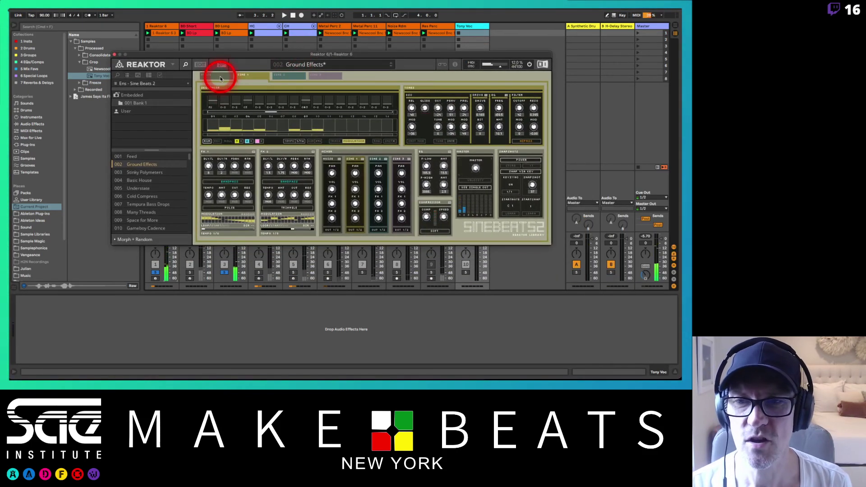
click(220, 79)
click(247, 78)
click(288, 76)
click(326, 77)
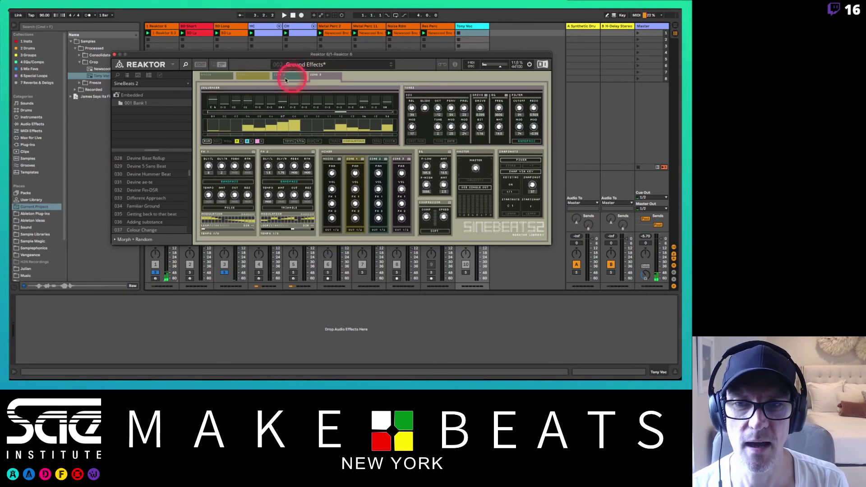
click(215, 79)
click(247, 79)
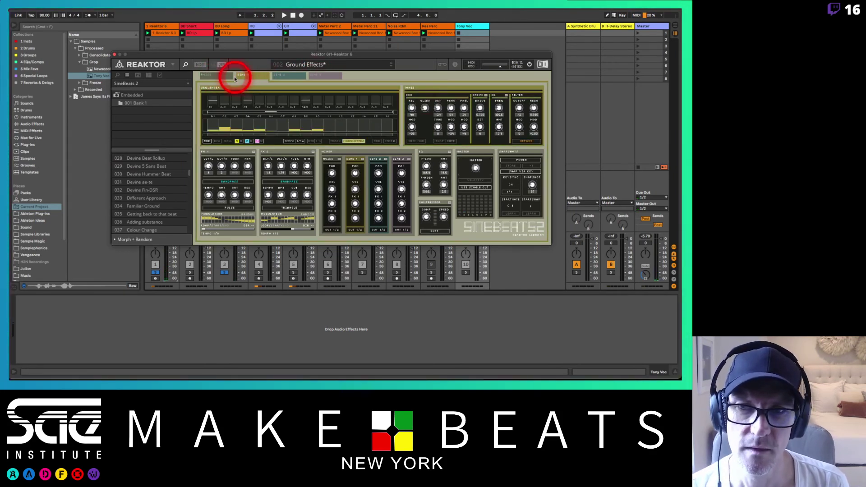
click(286, 78)
click(321, 76)
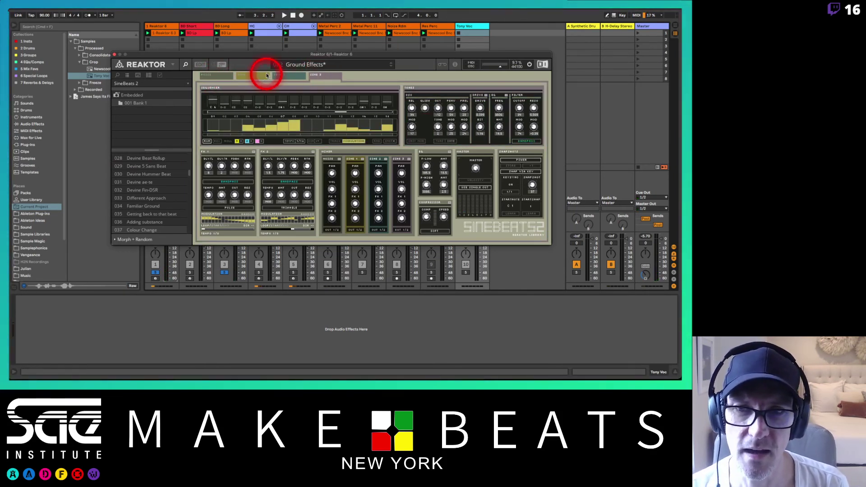
click(262, 76)
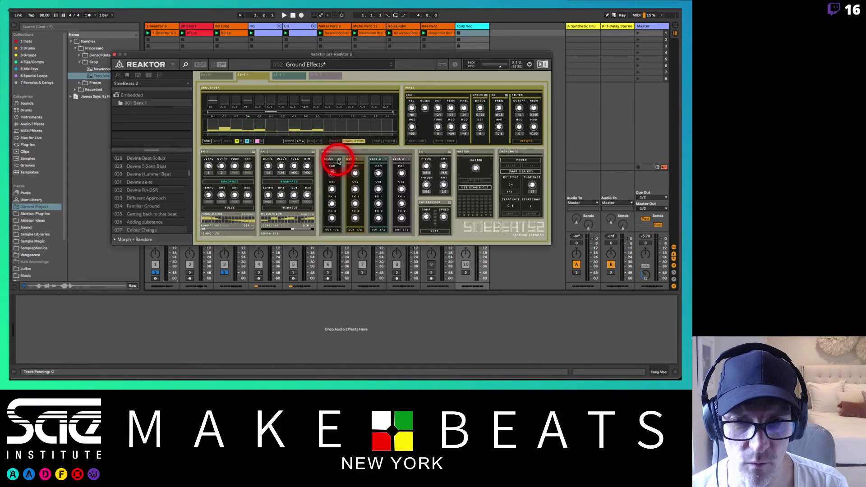
Take the BD Long track off solo and restart playback.
drag(304, 54, 405, 50)
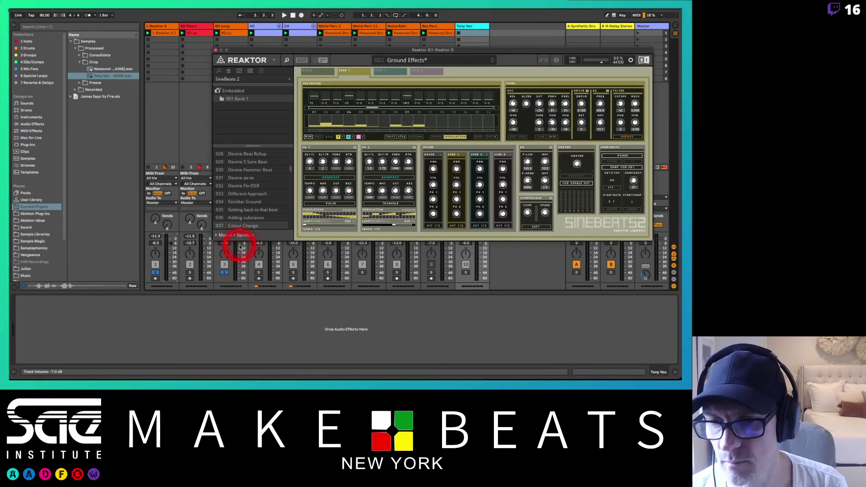
click(222, 272)
key(space)
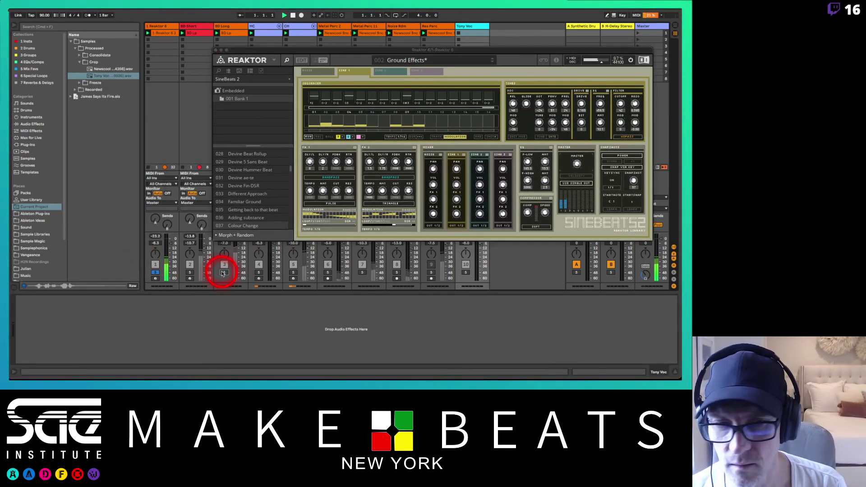
Toggle the Zone 1, Zone 2 and Zone 3 channels in the SineBeats 2 mixer during playback.
click(464, 155)
click(487, 154)
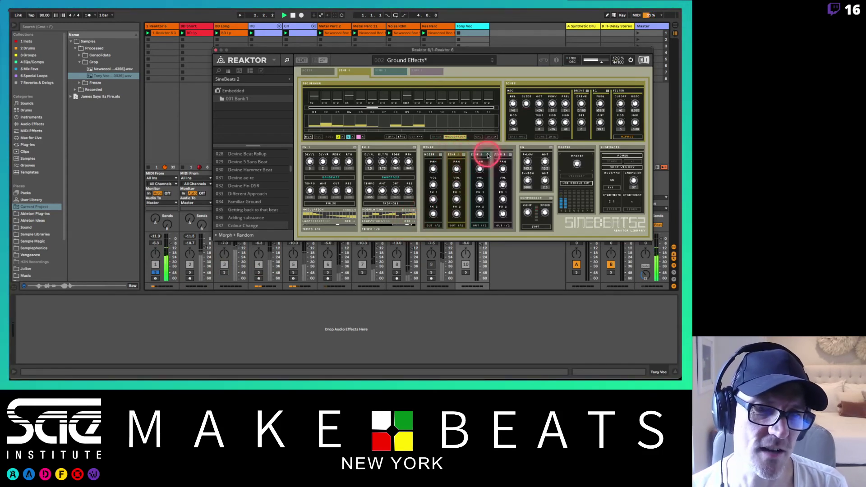
click(510, 155)
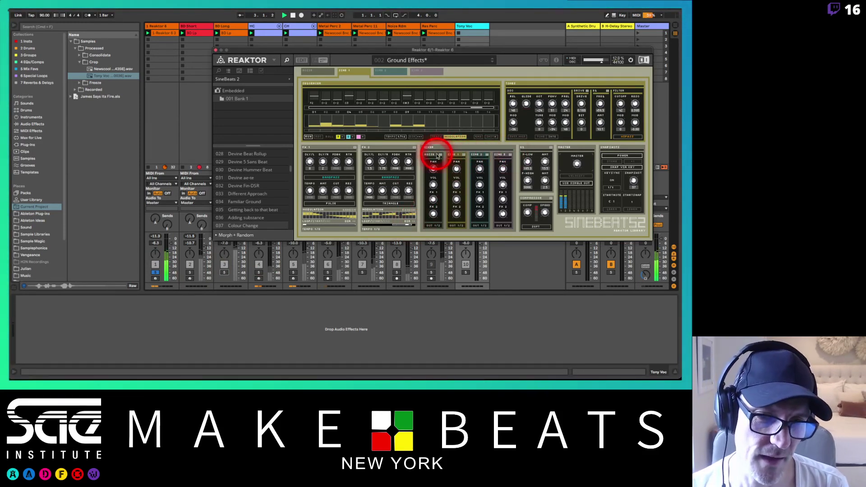
Try clearing trigger steps 7, 12 and 15 in the Noise sequencer and step 5 in the Zone 2 sequencer.
click(316, 73)
drag(387, 121, 394, 172)
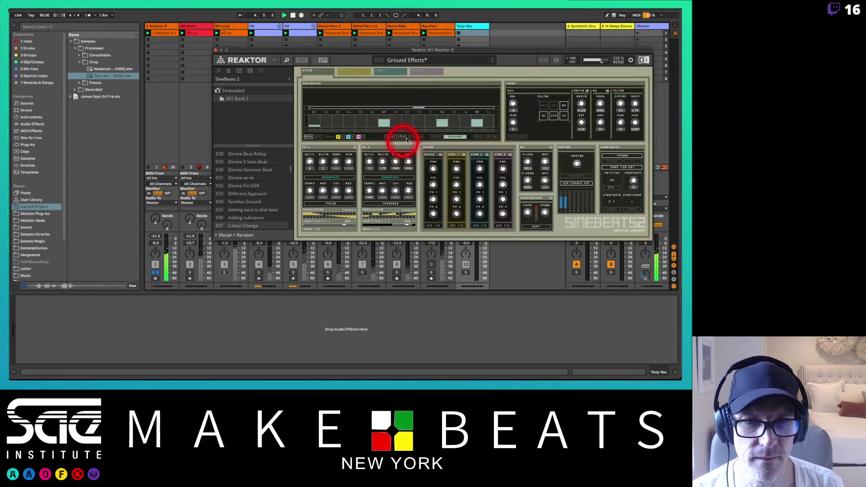
click(382, 123)
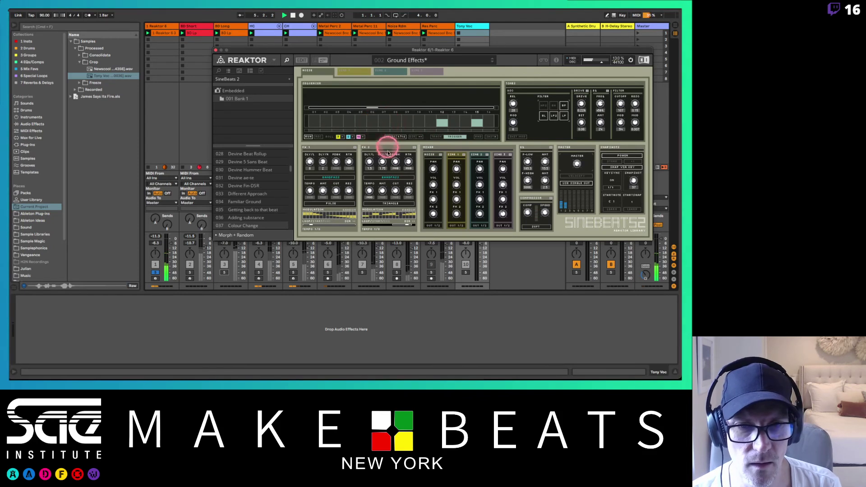
click(442, 122)
drag(443, 143, 445, 160)
drag(478, 126, 481, 171)
click(391, 72)
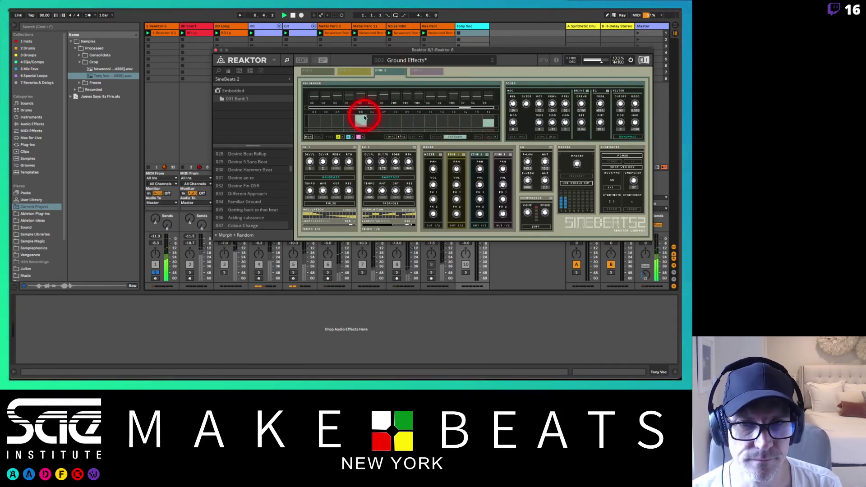
drag(365, 117, 353, 155)
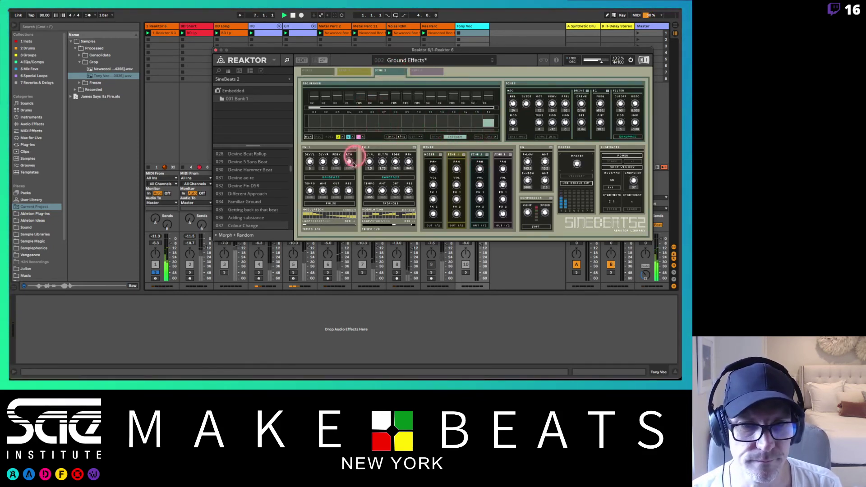
Compare the zones by switching the Zone 1, Zone 2 and Zone 3 mixer channels on and off again, and stop playback.
click(464, 156)
click(488, 155)
click(487, 156)
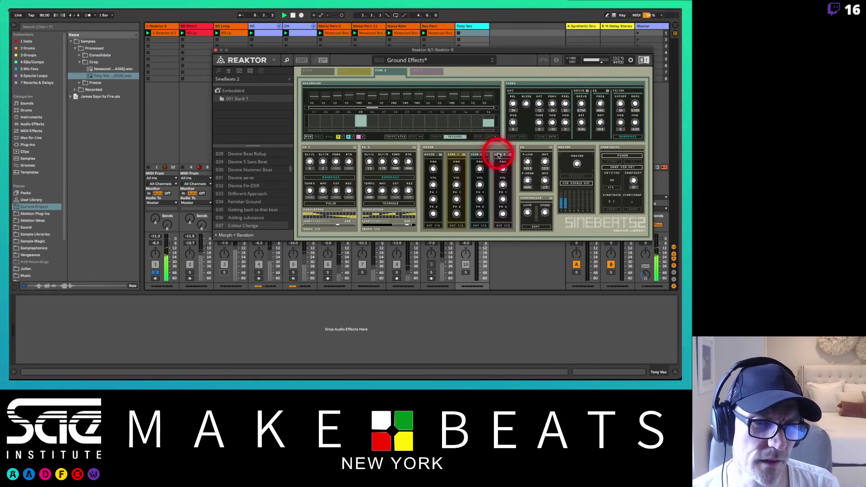
click(510, 155)
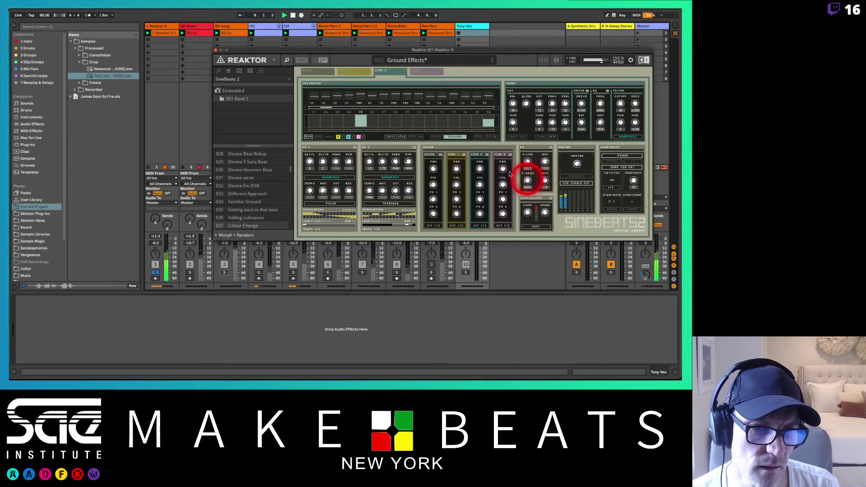
click(484, 155)
click(489, 155)
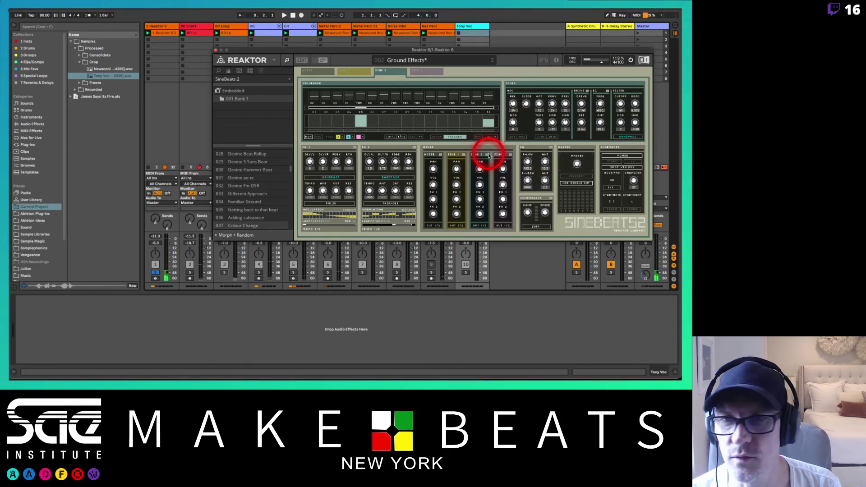
Show the Arrangement View and zoom out its timeline to inspect the tracks behind the Reaktor window.
click(319, 3)
key(Tab)
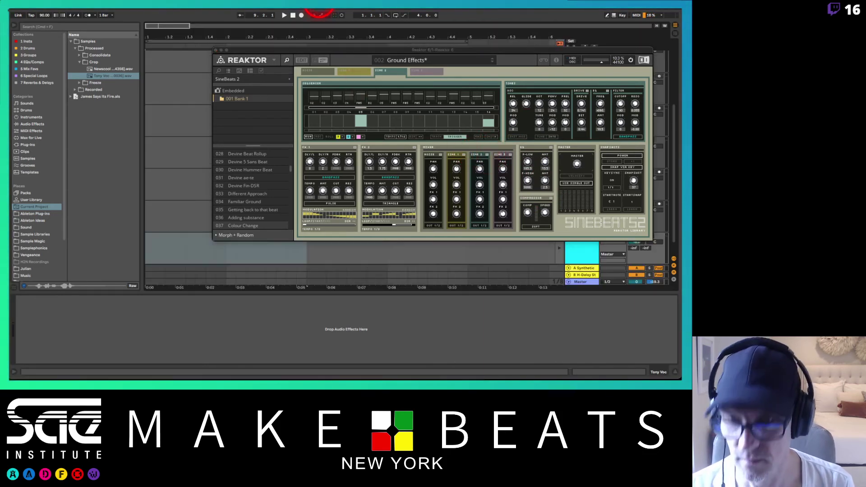
drag(251, 50, 238, 118)
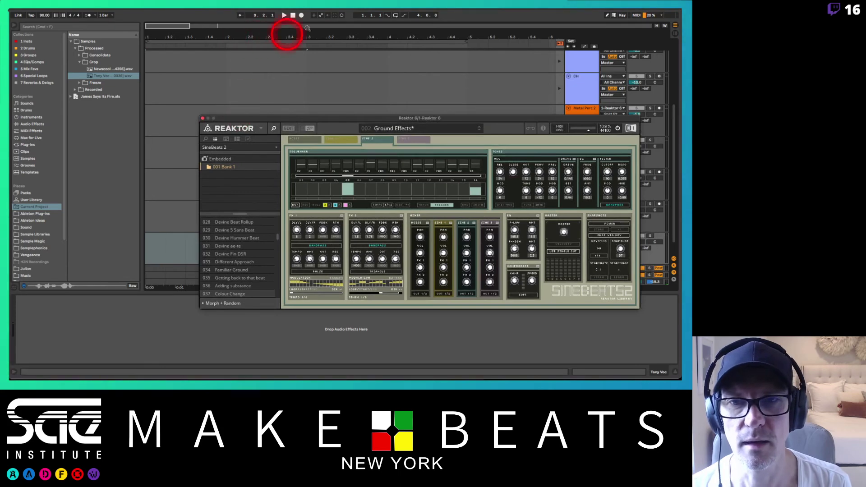
drag(327, 42, 325, 33)
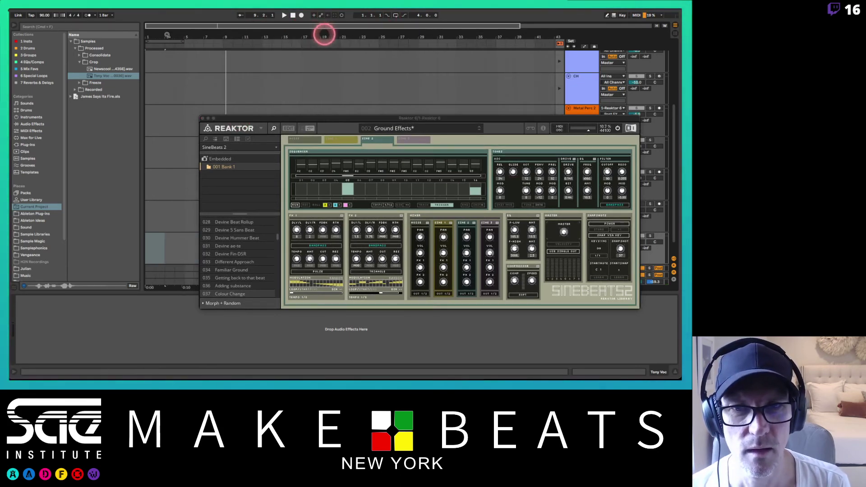
click(278, 119)
drag(278, 120, 221, 39)
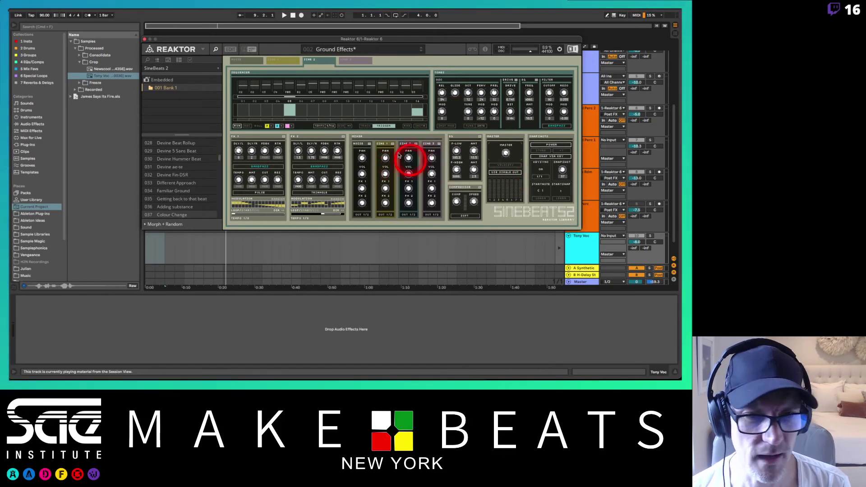
click(205, 12)
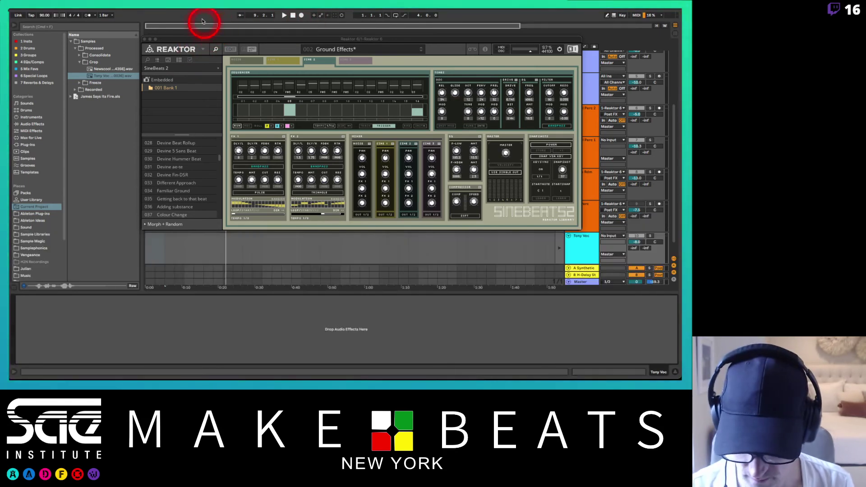
Return to the Session View and launch the clip on the 1 Reaktor 6 track.
key(Tab)
drag(197, 44, 290, 33)
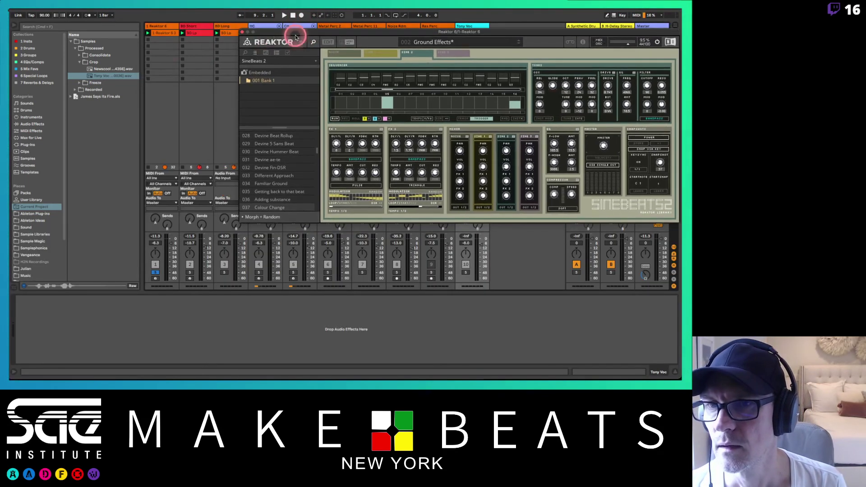
click(147, 33)
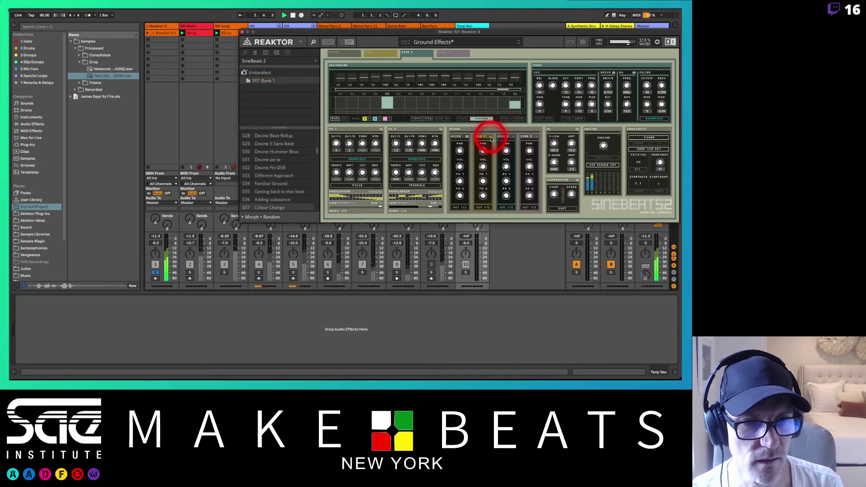
Examine the Reaktor 6 clip's MIDI notes and the track's devices, along with the Noise and Zone 1 pages of SineBeats 2.
double_click(168, 34)
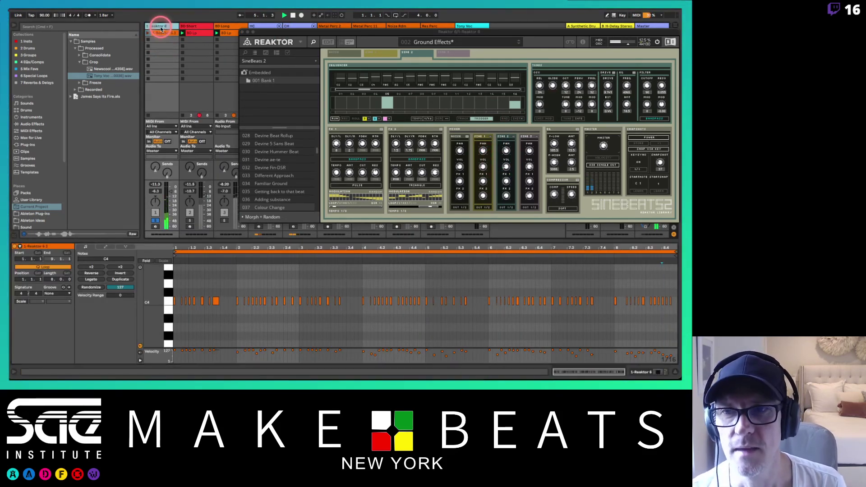
click(161, 28)
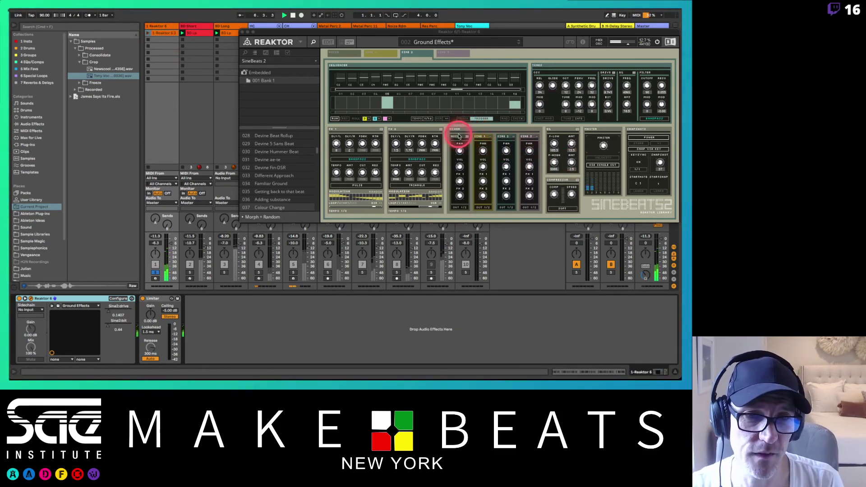
click(344, 53)
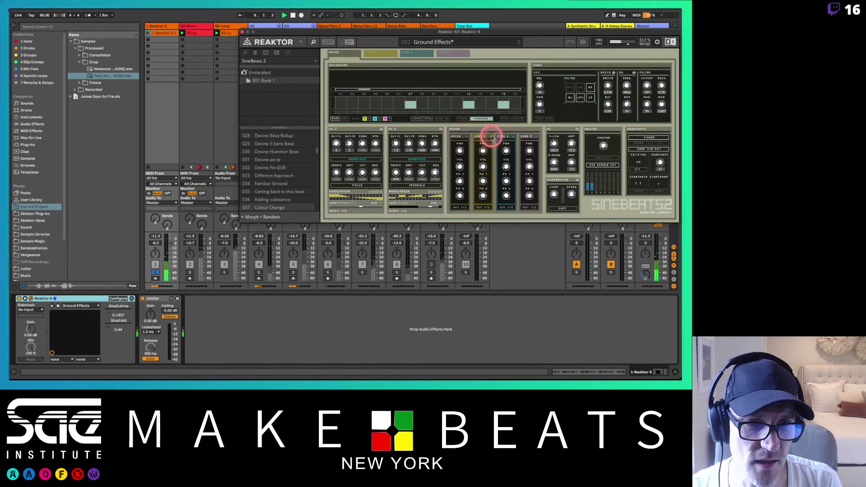
click(380, 53)
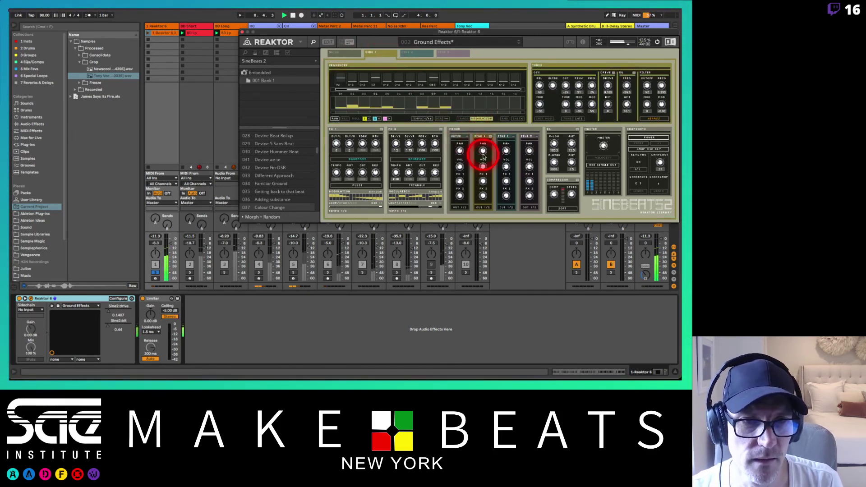
Reduce the Zone 1 trigger pattern in SineBeats 2 to steps 1 and 4, and turn on the metronome.
drag(524, 33, 423, 45)
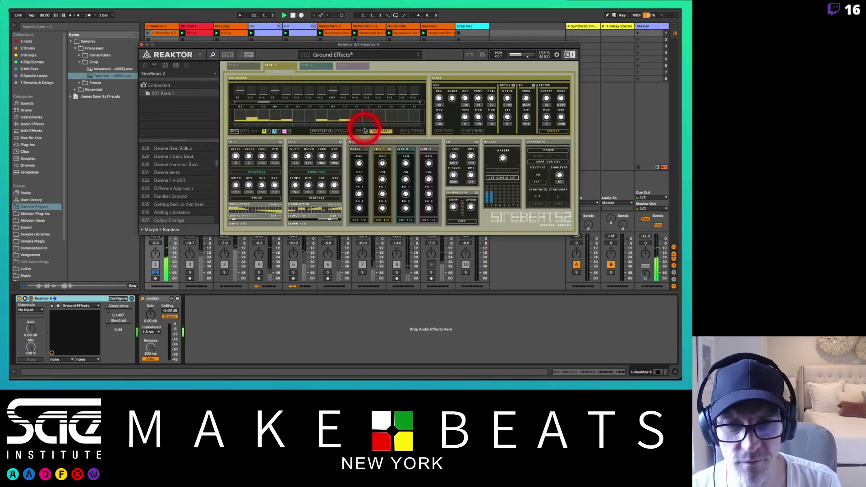
click(378, 131)
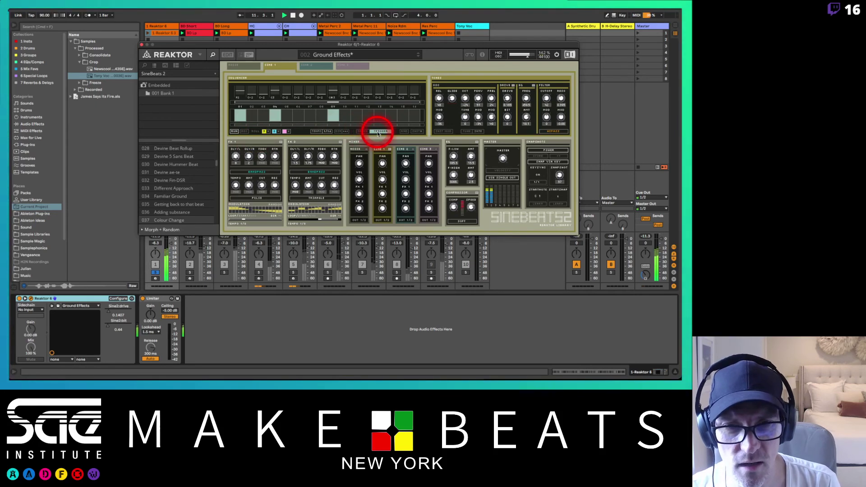
click(273, 117)
click(333, 114)
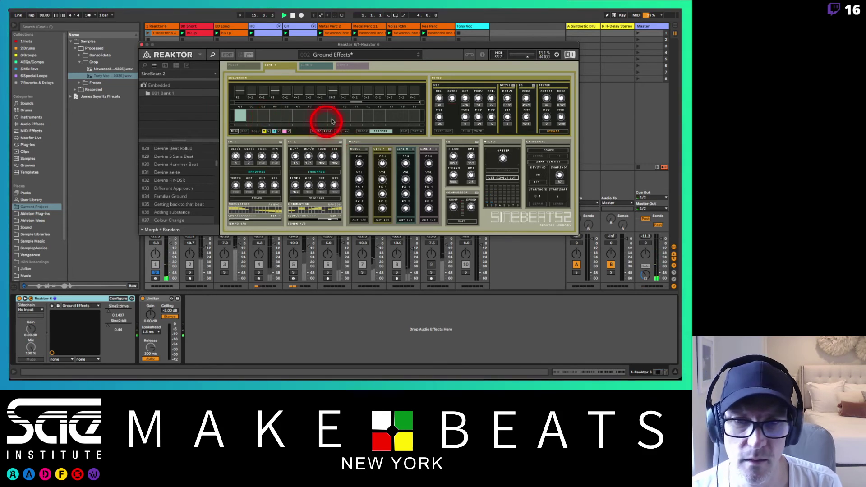
click(87, 15)
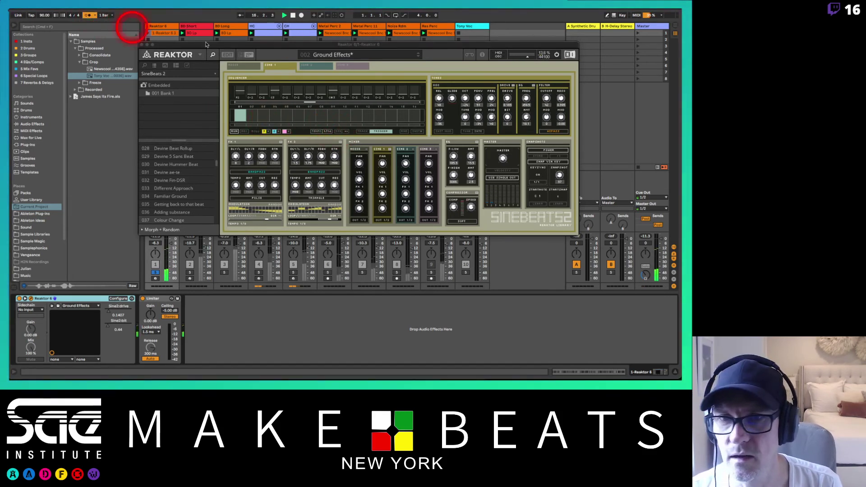
click(276, 116)
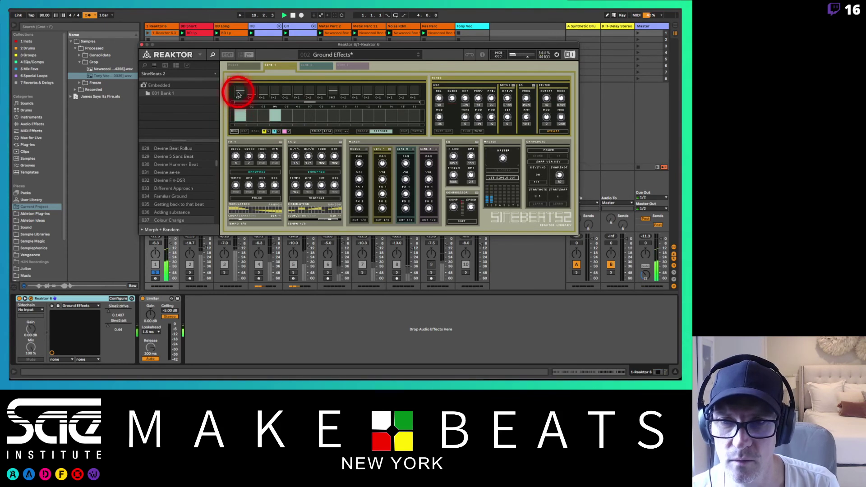
Lower the Zone 1 upper-lane values of steps 1 and 9 to zero and add triggers on steps 10 to 12.
drag(238, 91, 251, 184)
drag(330, 92, 346, 176)
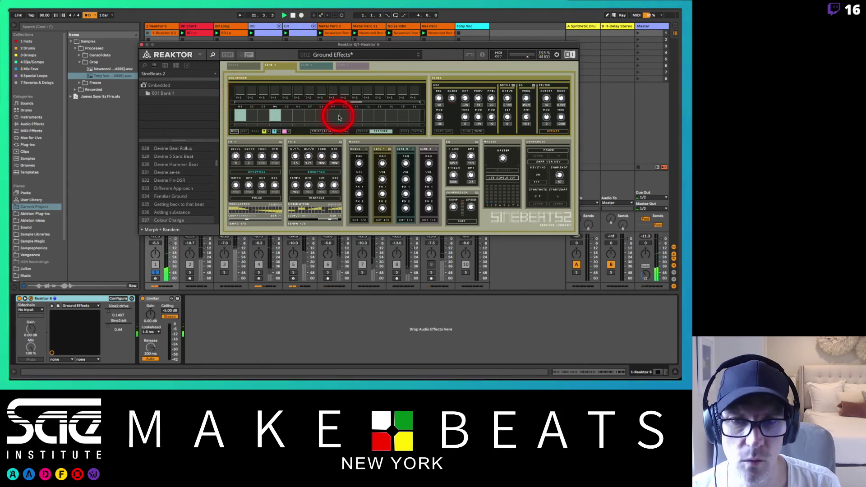
click(310, 112)
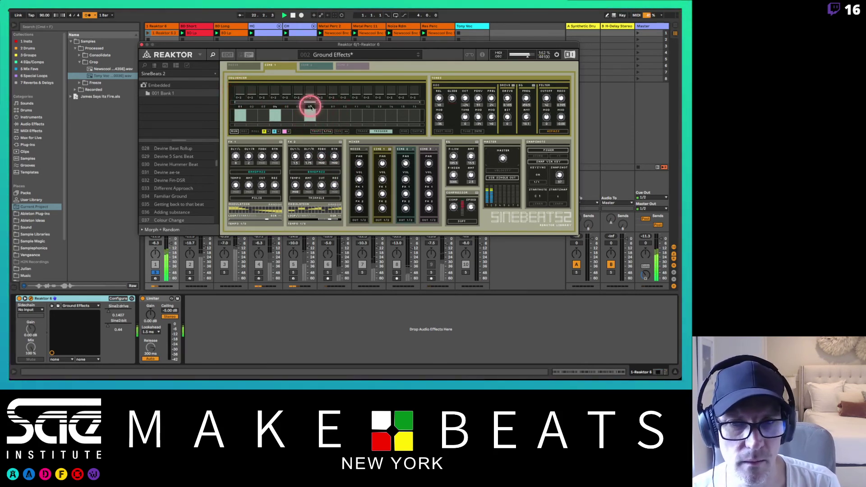
click(309, 112)
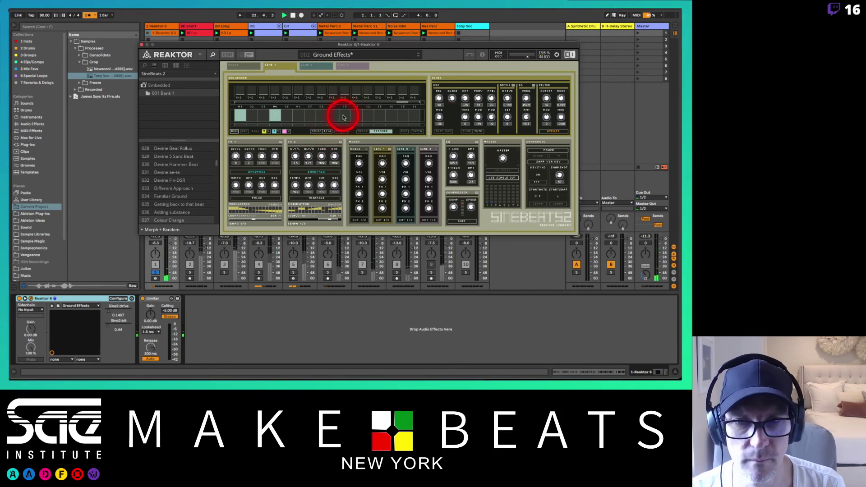
mouse_move(343, 116)
mouse_down()
mouse_move(342, 107)
mouse_move(355, 113)
mouse_up()
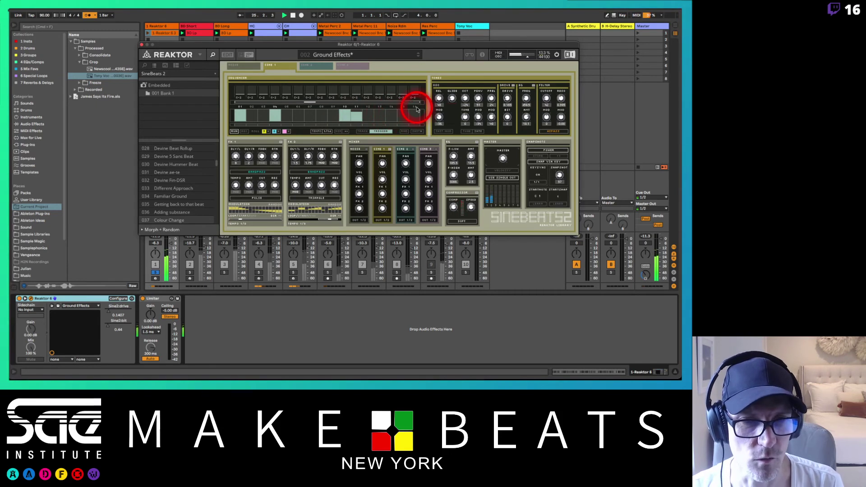
click(367, 119)
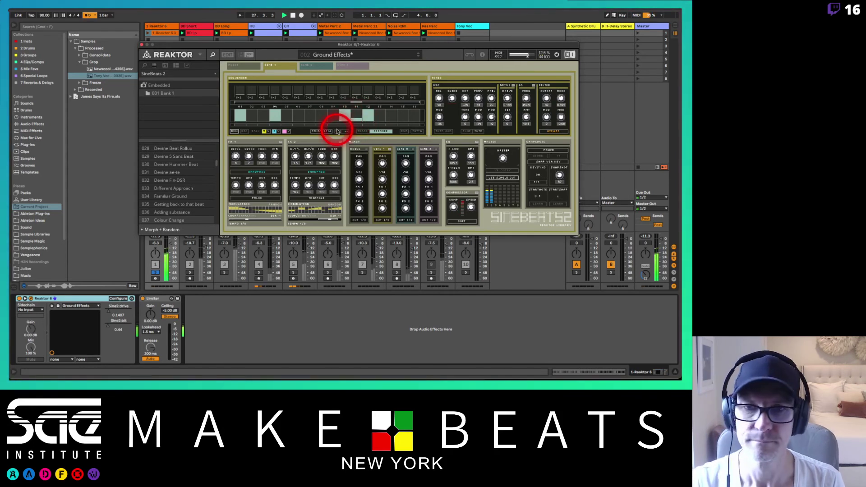
Redraw the Zone 1 modulation sequence with levels descending from step 1 and raised levels on steps 9 to 11.
click(361, 131)
click(314, 127)
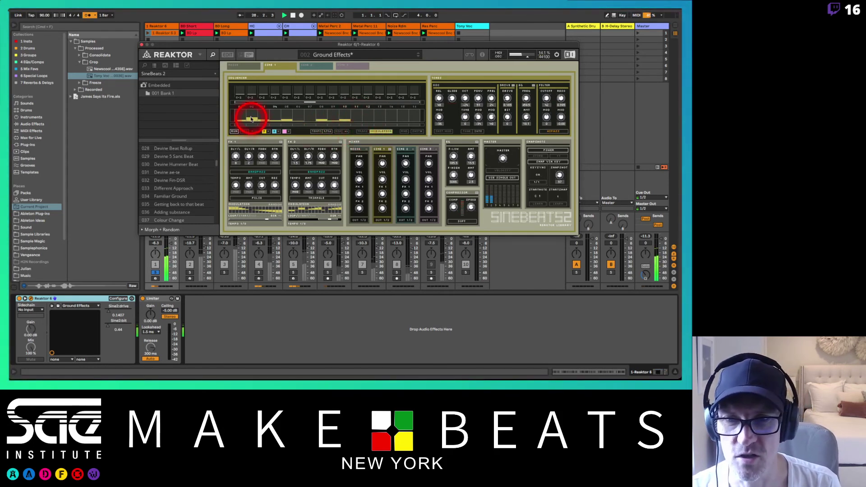
mouse_move(252, 118)
mouse_down()
mouse_move(242, 112)
mouse_move(338, 124)
mouse_up()
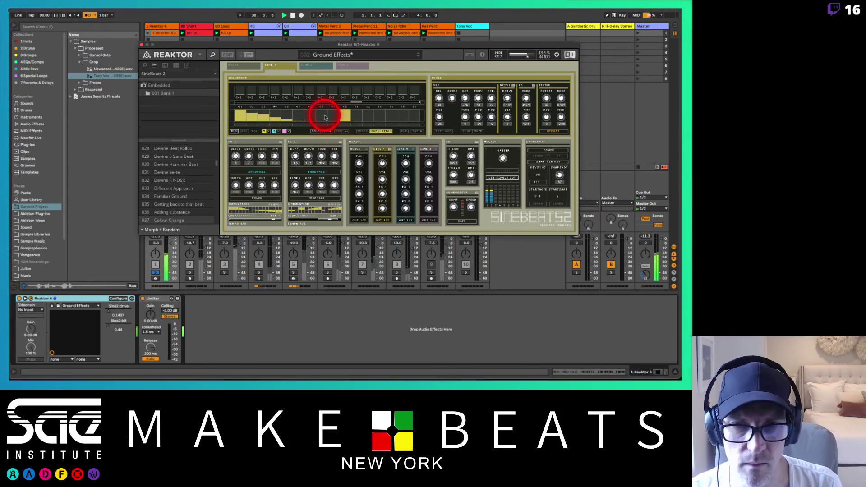
mouse_move(348, 116)
mouse_down()
mouse_move(354, 110)
mouse_move(348, 130)
mouse_move(330, 111)
mouse_up()
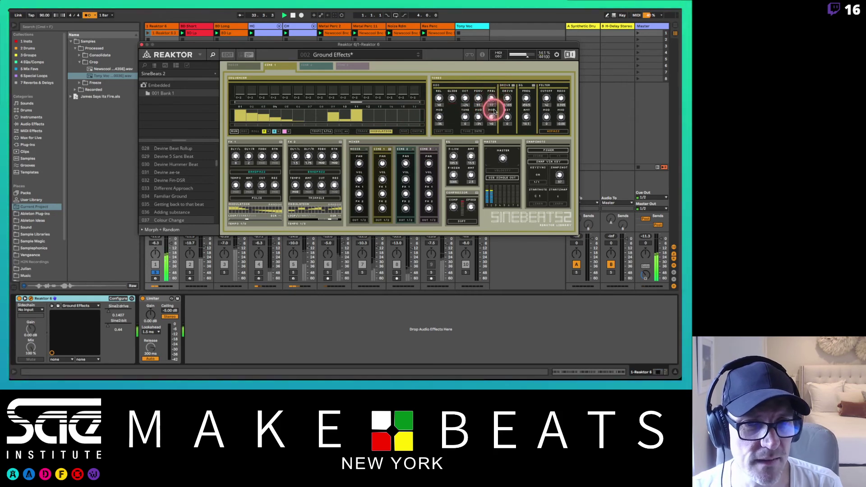
Adjust the Zone 1 oscillator's pitch knobs and their modulation amounts while the pattern plays.
drag(494, 106, 488, 134)
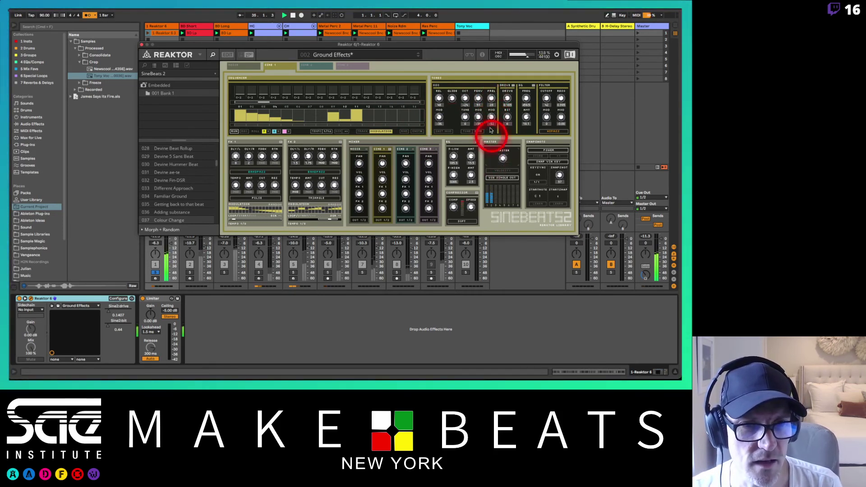
mouse_move(492, 97)
mouse_down()
mouse_move(490, 125)
mouse_move(489, 87)
mouse_up()
drag(479, 118, 464, 74)
click(469, 118)
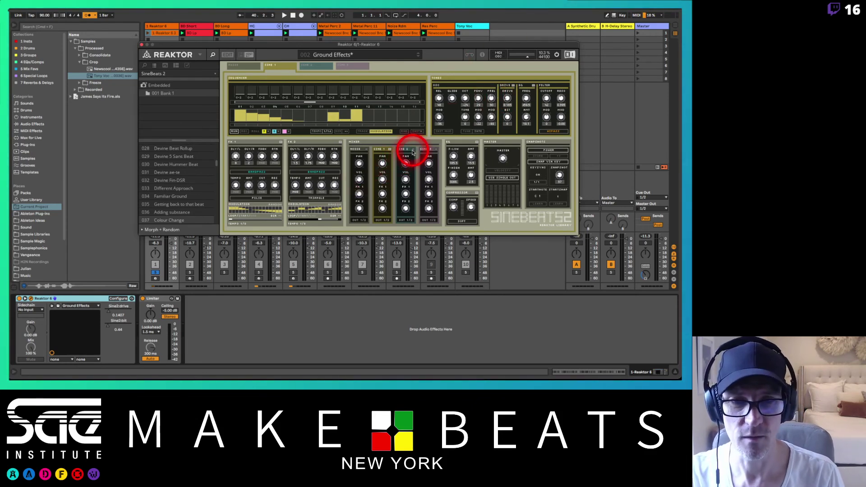
Restart playback with only Zone 2 switched on in the SineBeats 2 mixer, and turn off the metronome.
key(space)
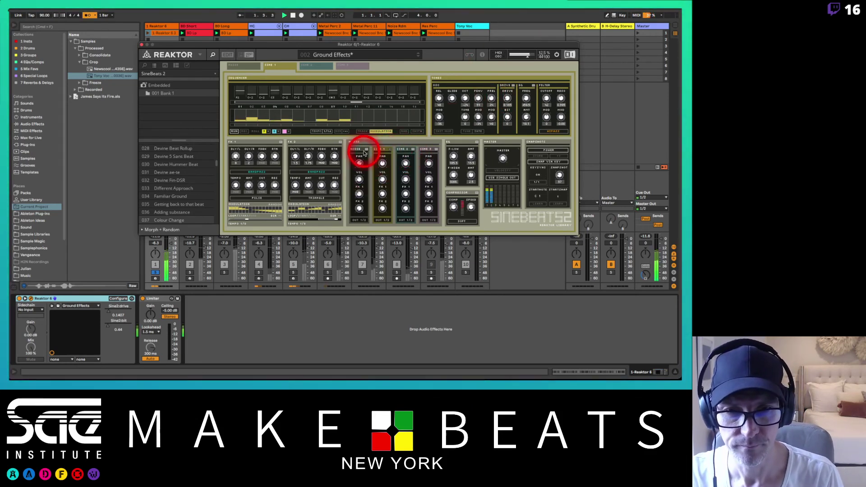
click(431, 151)
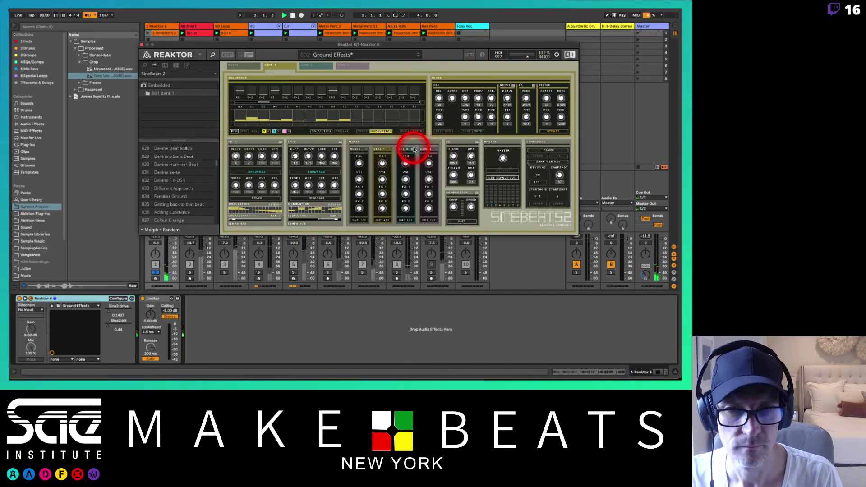
drag(308, 44, 366, 27)
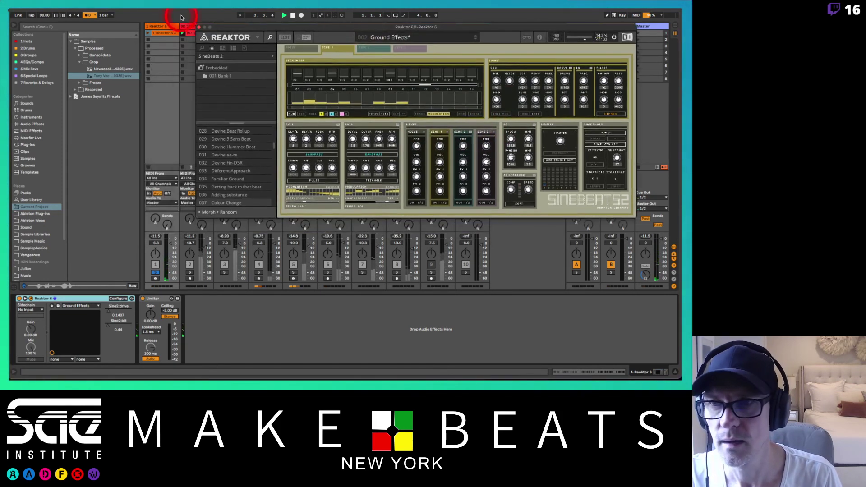
click(87, 16)
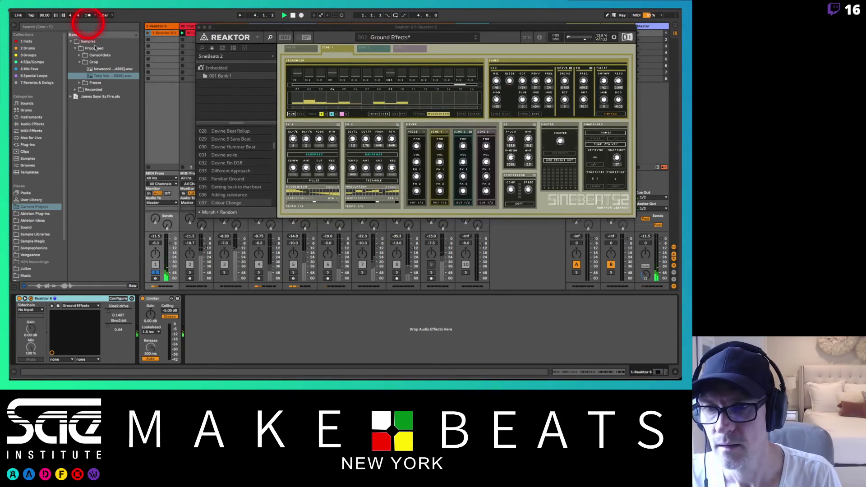
Solo the HC and BD Long tracks alongside Reaktor 6 and raise the 1 Reaktor 6 track's volume.
click(258, 272)
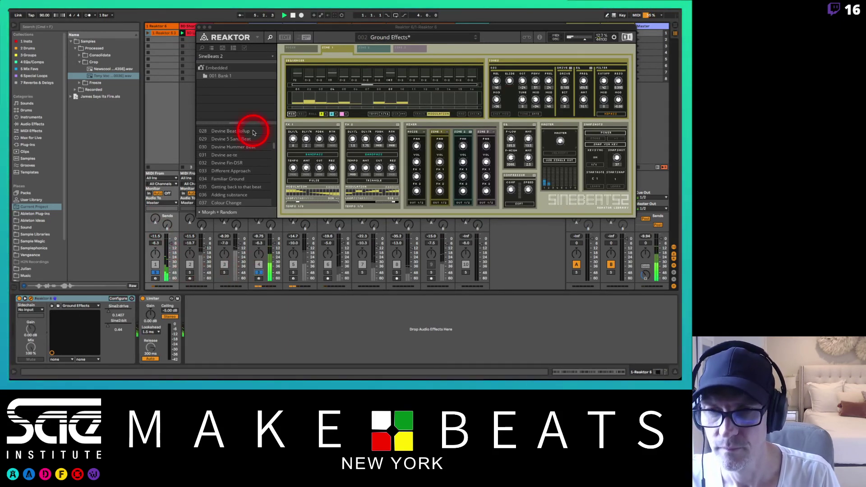
drag(224, 28, 327, 27)
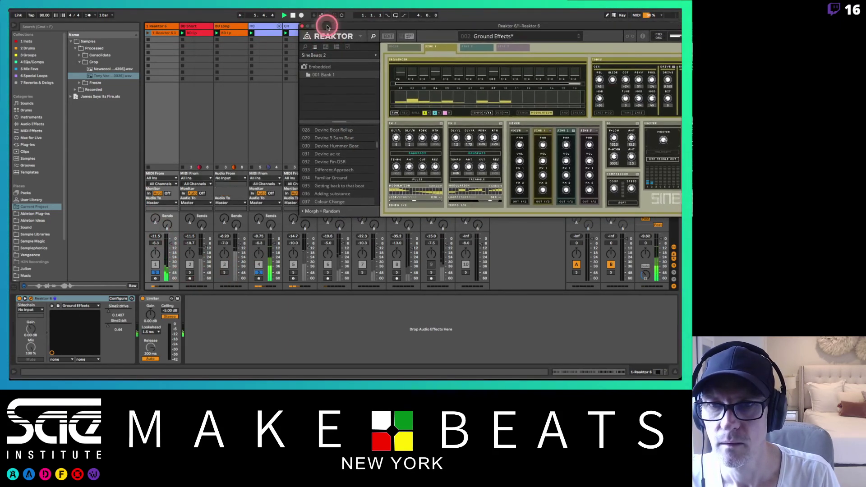
click(224, 273)
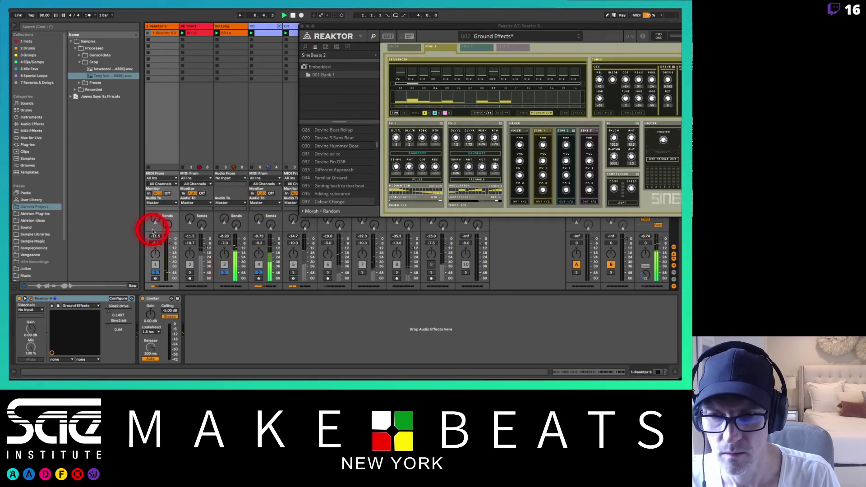
drag(168, 243, 170, 242)
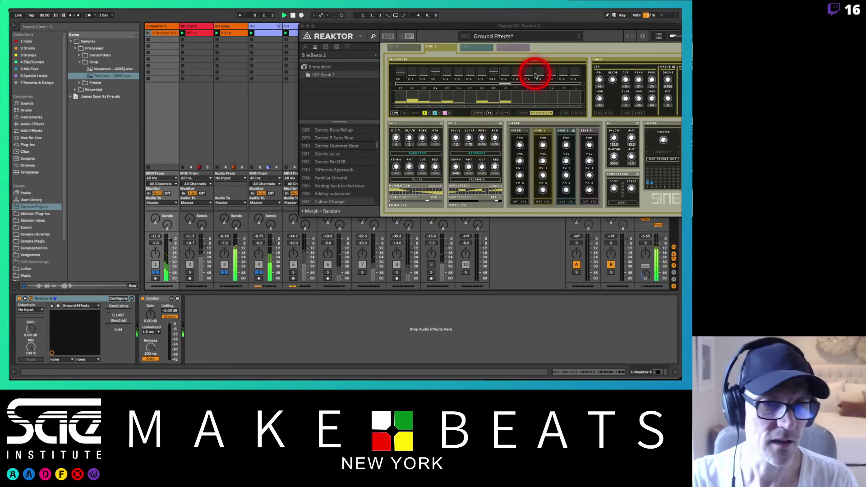
Add triggers on steps 1, 2, 9 and 10 of the Zone 2 sequencer and adjust its upper-lane step values.
click(484, 50)
click(430, 100)
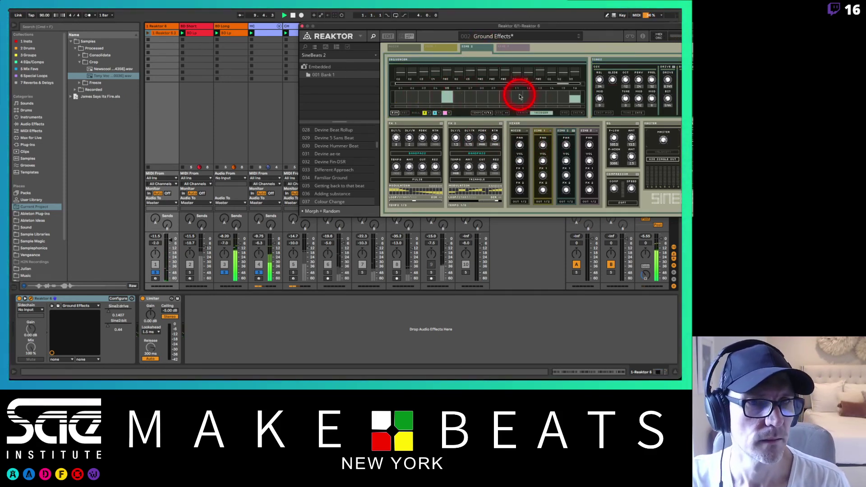
click(407, 98)
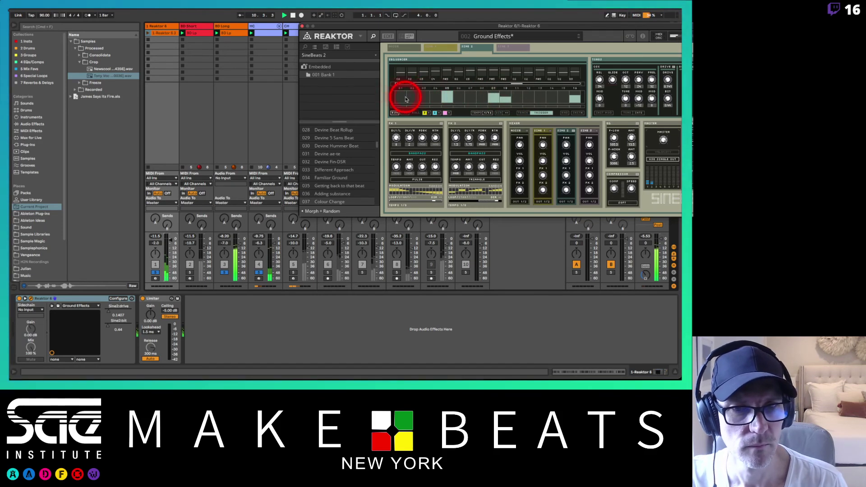
mouse_move(405, 97)
mouse_down()
mouse_move(410, 86)
mouse_move(402, 97)
mouse_up()
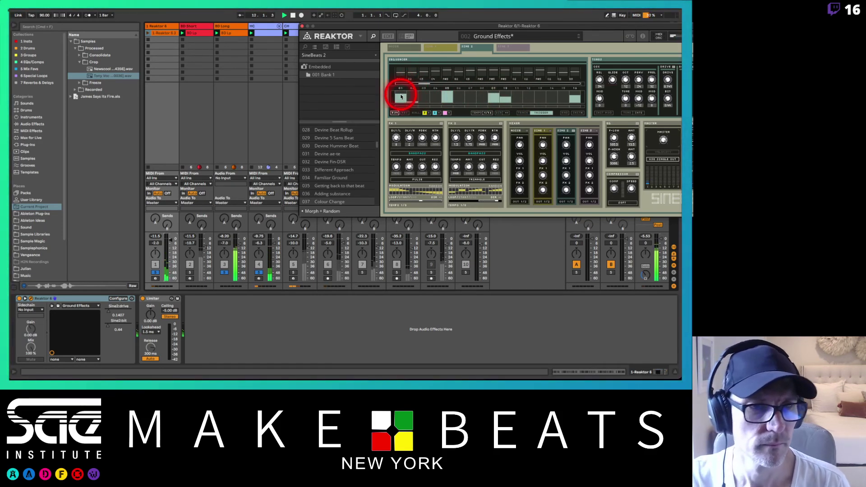
click(408, 73)
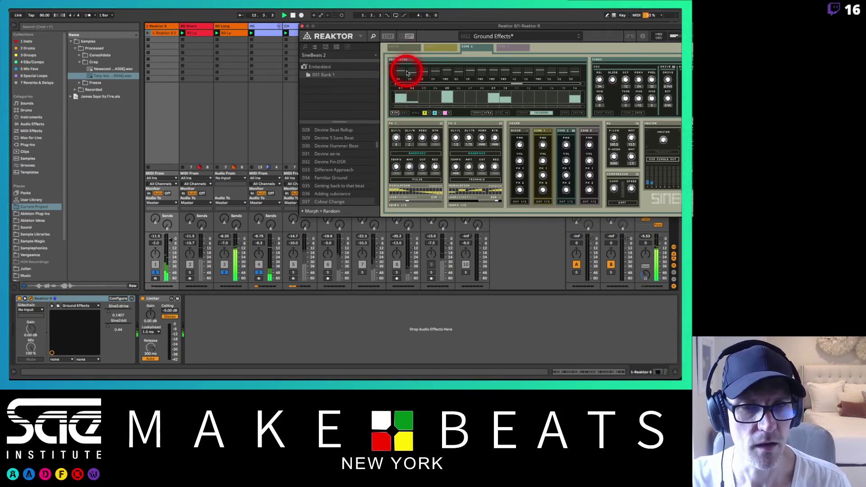
mouse_move(418, 83)
mouse_down()
mouse_move(473, 101)
mouse_move(500, 87)
mouse_move(533, 104)
mouse_move(546, 100)
mouse_move(544, 86)
mouse_move(564, 95)
mouse_move(547, 93)
mouse_move(550, 108)
mouse_up()
Draw varied modulation levels across the Zone 2 steps, lowering step 15, and adjust the oscillator's release modulation amount.
click(542, 113)
click(543, 113)
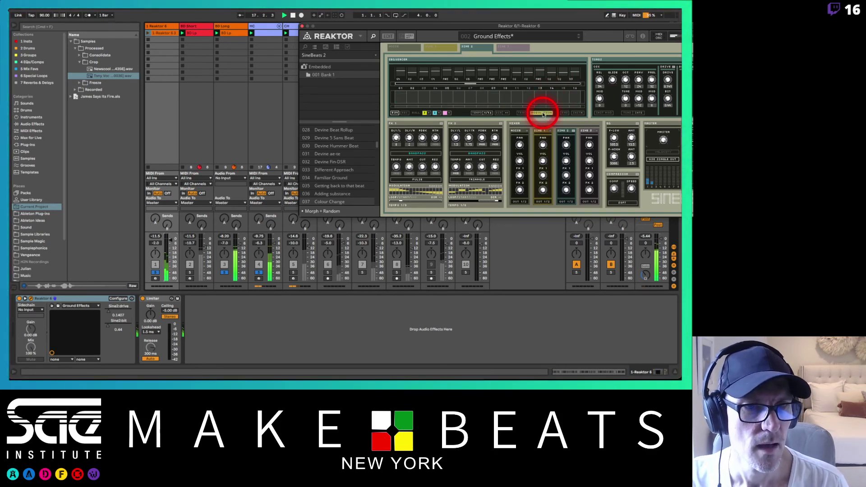
mouse_move(460, 104)
mouse_down()
mouse_move(402, 96)
mouse_move(404, 81)
mouse_move(487, 93)
mouse_move(475, 101)
mouse_move(580, 91)
mouse_move(425, 98)
mouse_move(514, 79)
mouse_move(653, 98)
mouse_move(651, 71)
mouse_up()
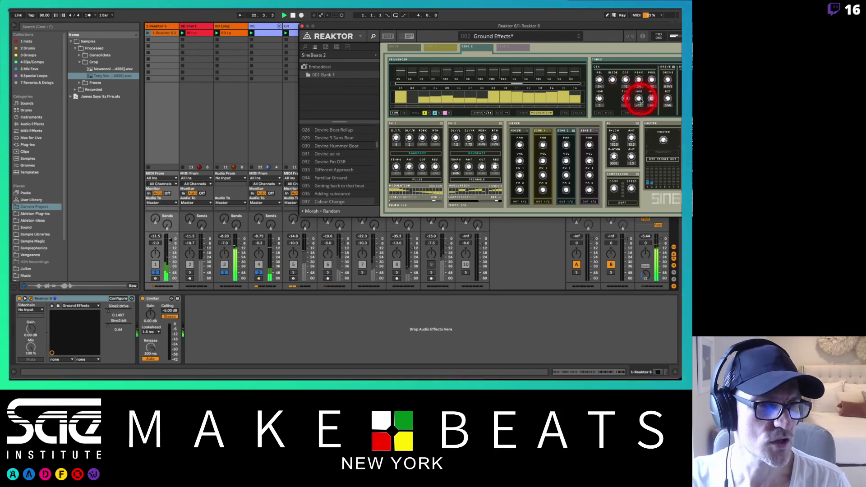
drag(600, 99, 599, 82)
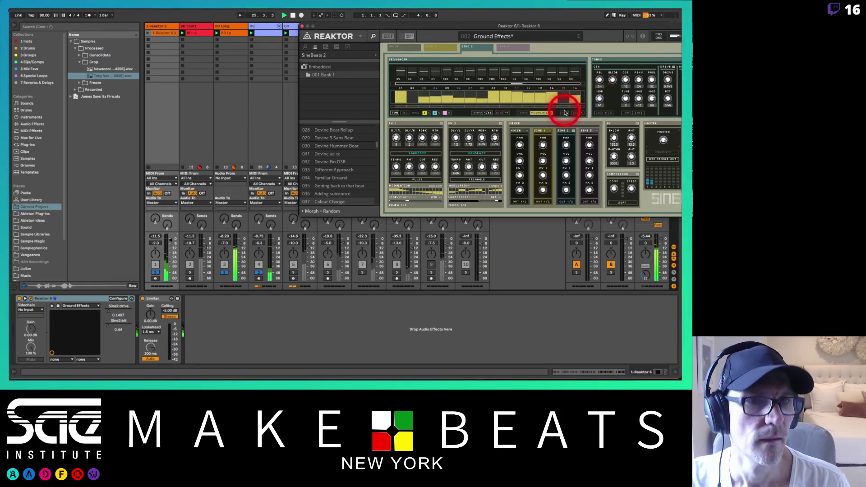
drag(574, 99, 574, 101)
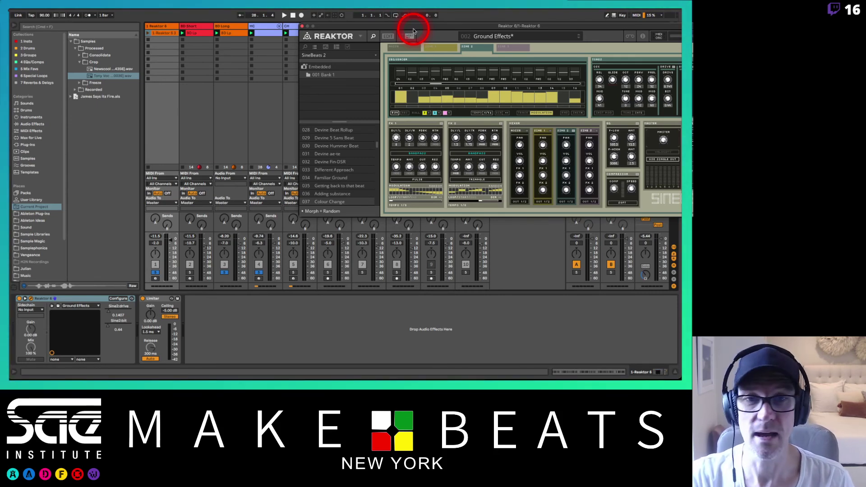
Switch to Safari and look over the synths included on the KOMPLETE START page.
drag(414, 30, 314, 71)
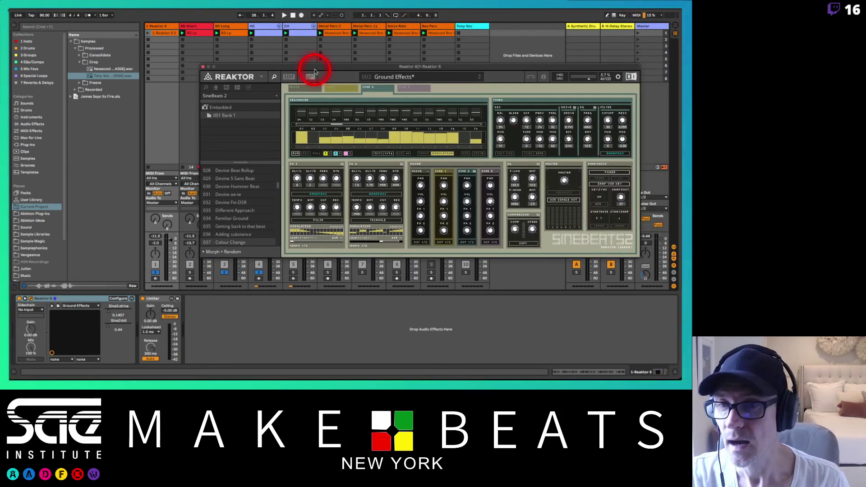
key(super+Tab)
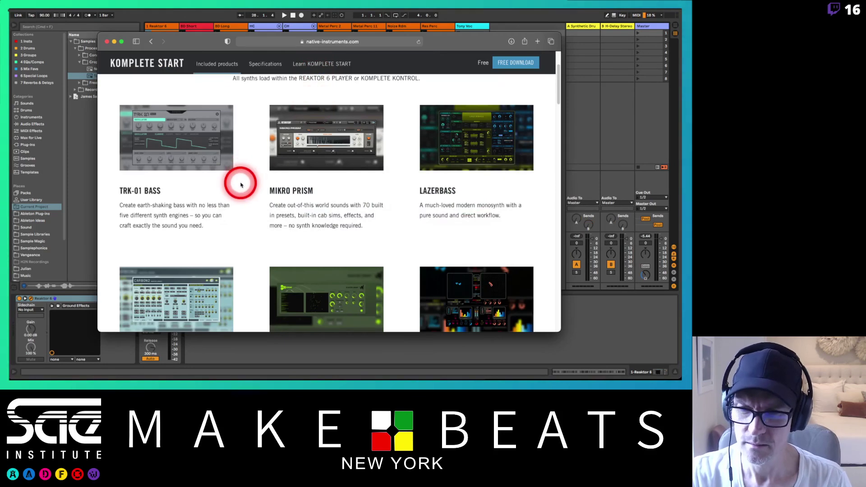
scroll(240, 180, down, 10)
scroll(241, 183, up, 3)
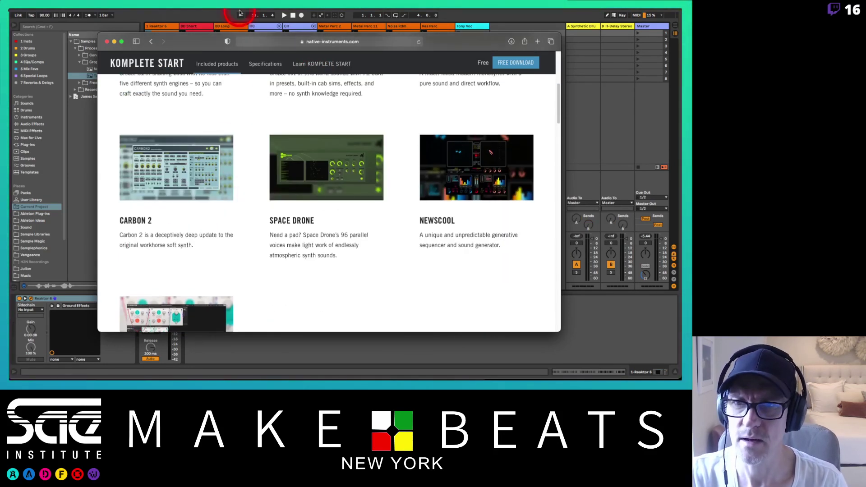
Switch back to Ableton Live with the Reaktor 6 window and collapse the Reaktor Factory Library folder.
click(221, 17)
click(206, 86)
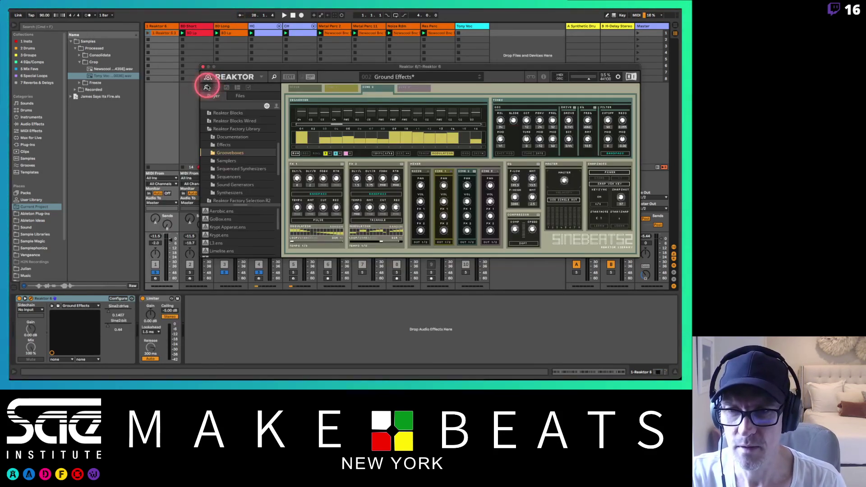
click(239, 129)
click(209, 128)
click(210, 129)
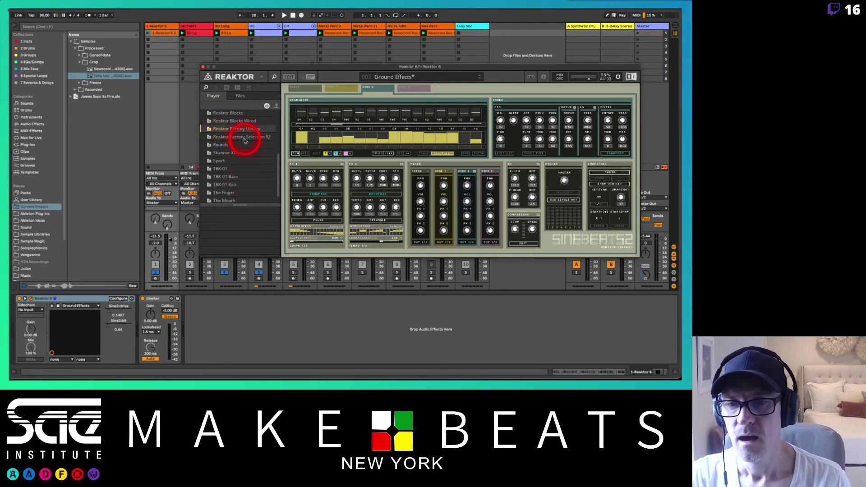
scroll(244, 141, up, 5)
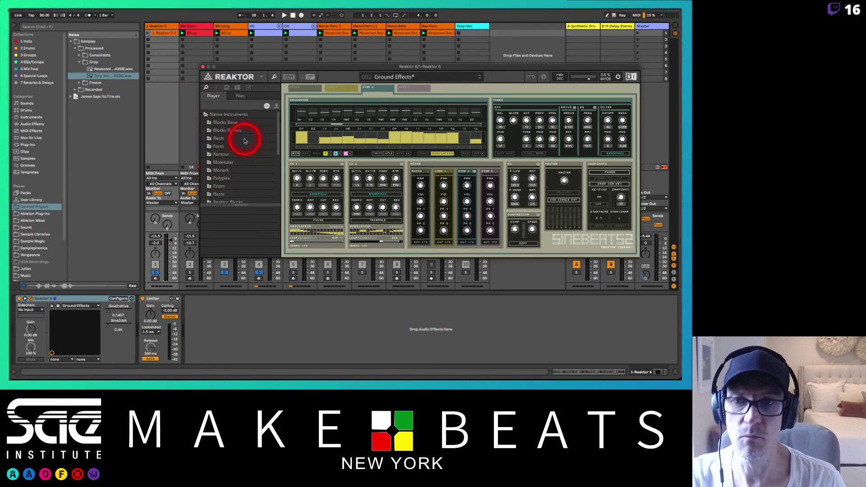
Look through the Form folder's subfolders and the Blocks Base folder in the Reaktor library for ensembles.
click(221, 146)
click(206, 146)
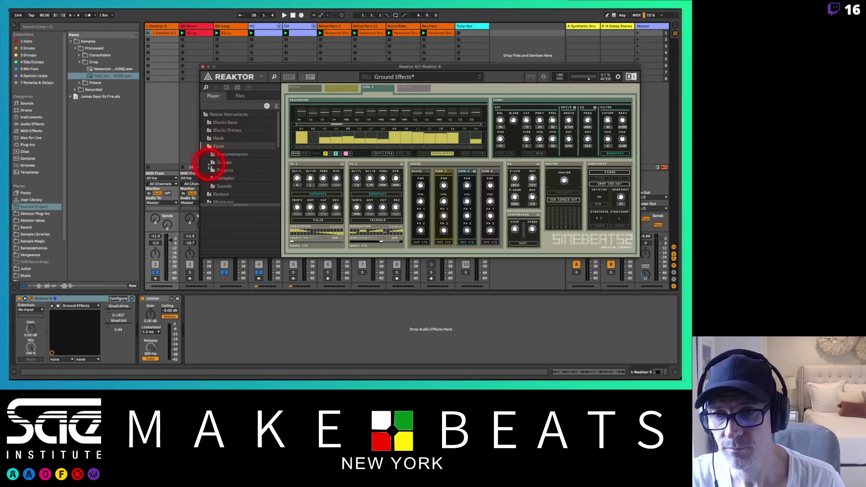
click(226, 148)
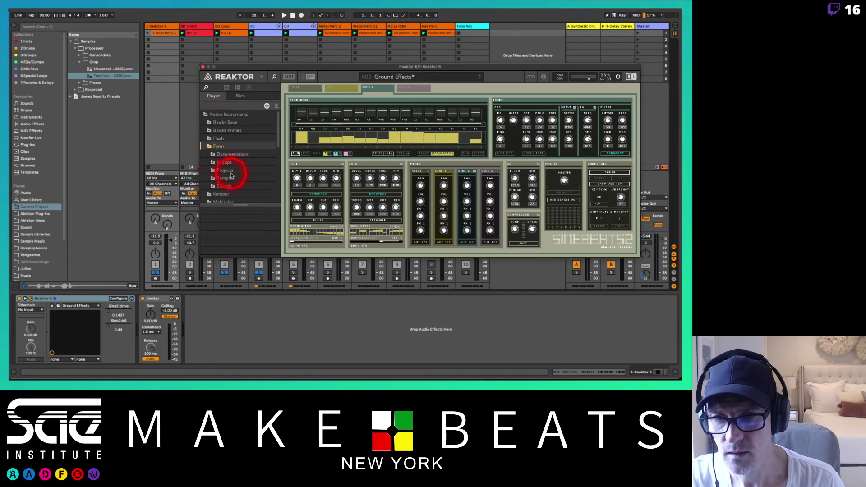
double_click(223, 146)
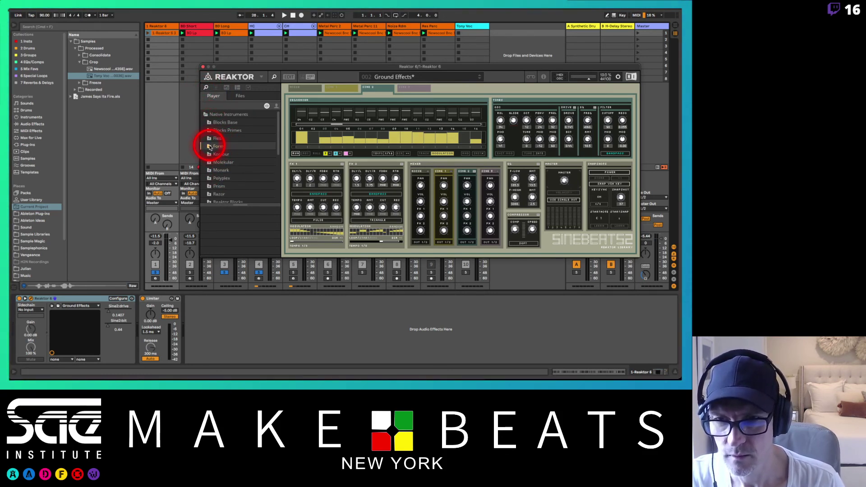
click(210, 146)
click(229, 188)
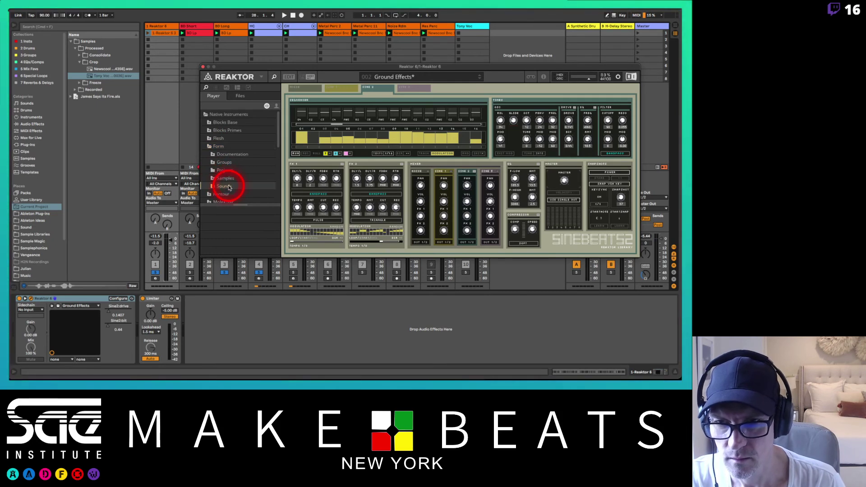
drag(229, 187, 226, 157)
click(210, 142)
click(221, 125)
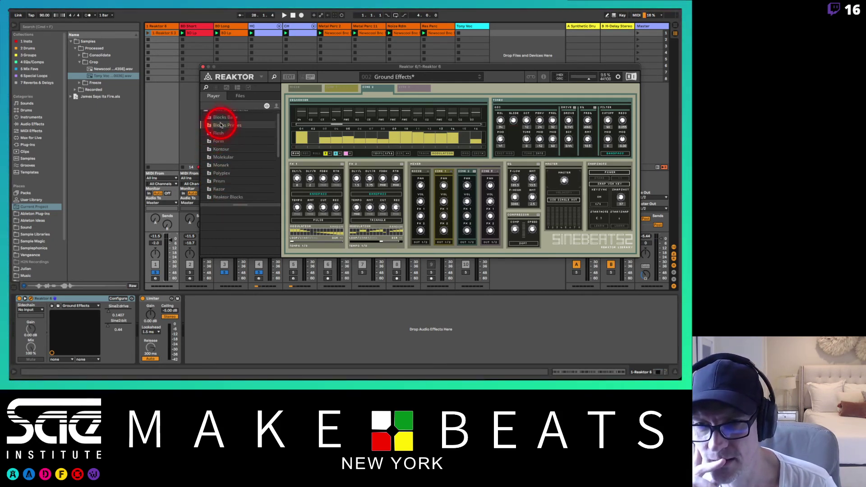
click(216, 120)
scroll(219, 124, up, 1)
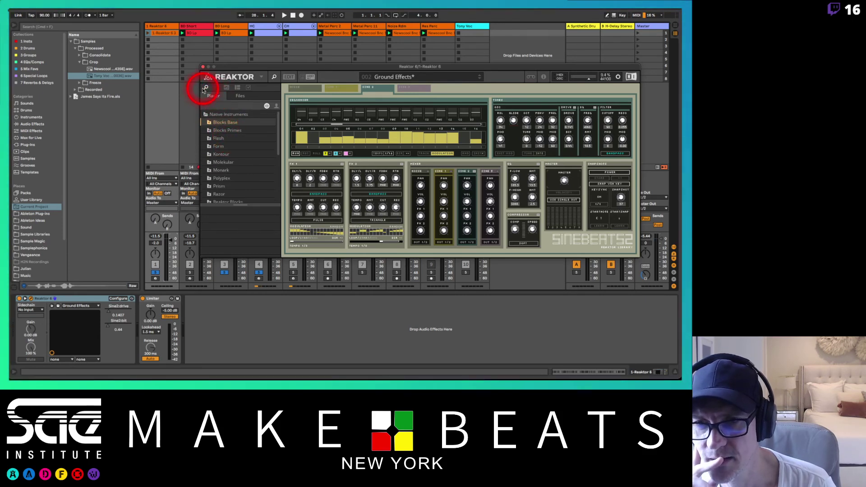
Load the Molekular ensemble from its library folder, discarding the changes to SineBeats 2.
click(221, 171)
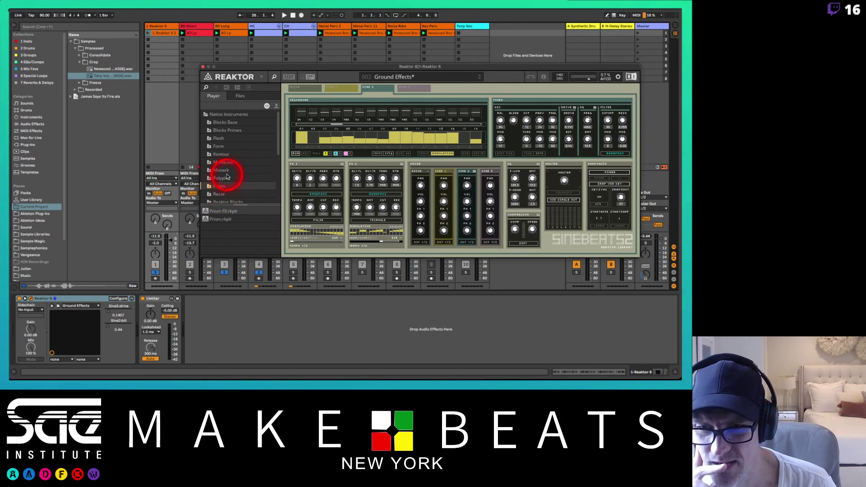
scroll(224, 172, down, 1)
click(226, 170)
click(223, 140)
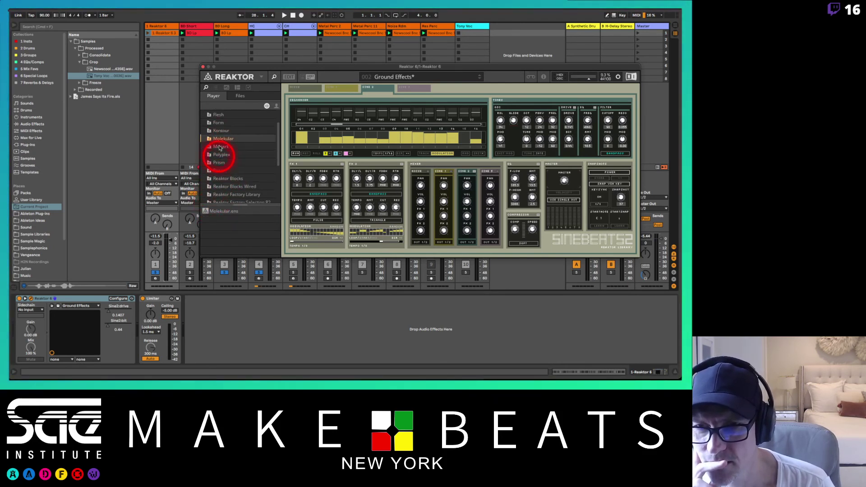
double_click(217, 212)
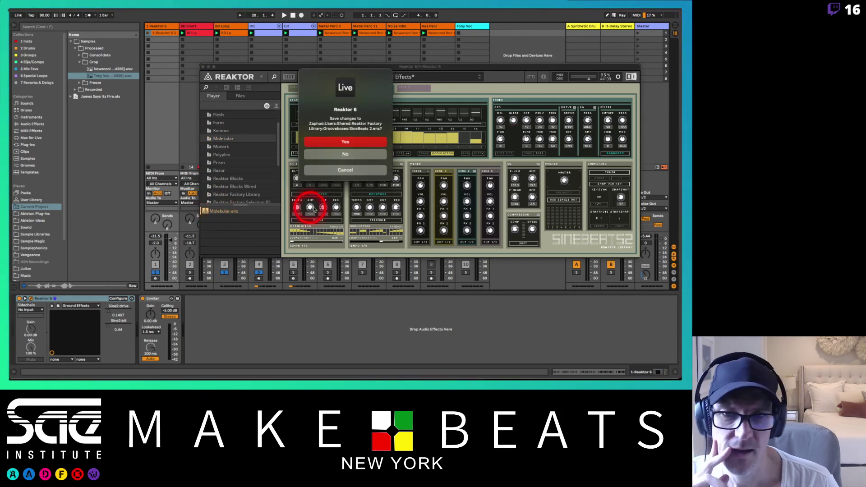
click(345, 154)
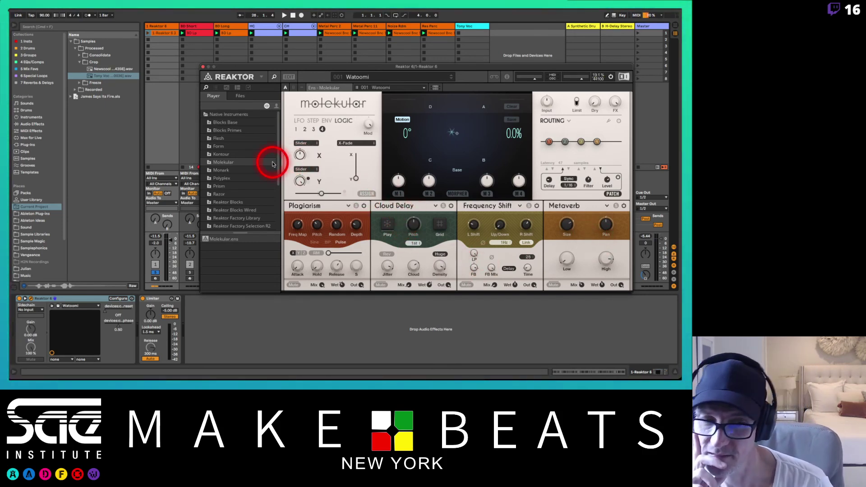
Load the Polyplex.ens ensemble from the Polyplex folder of the Reaktor library.
click(232, 147)
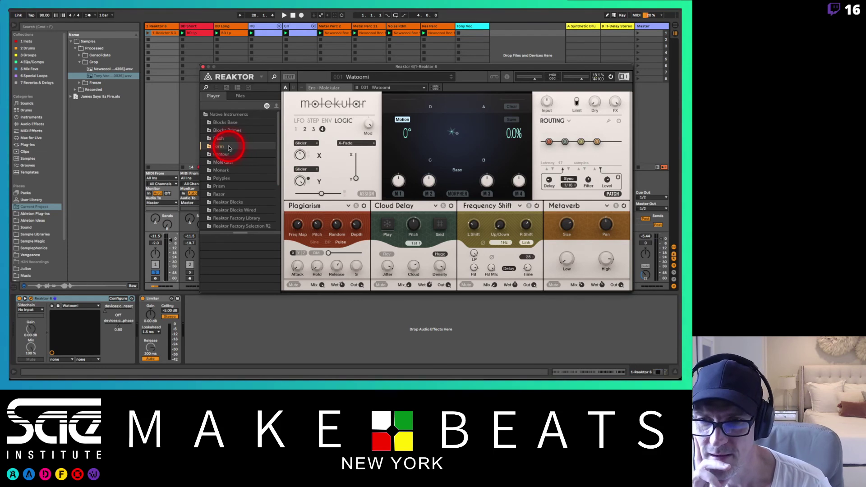
scroll(238, 160, down, 2)
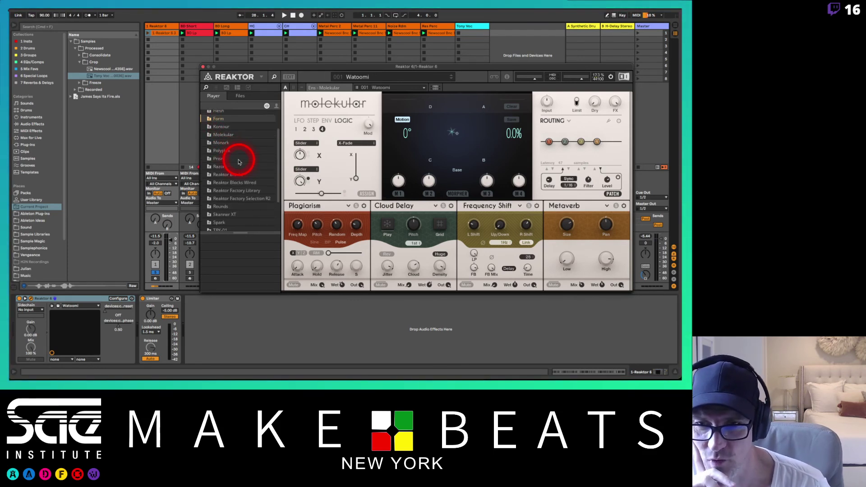
click(225, 153)
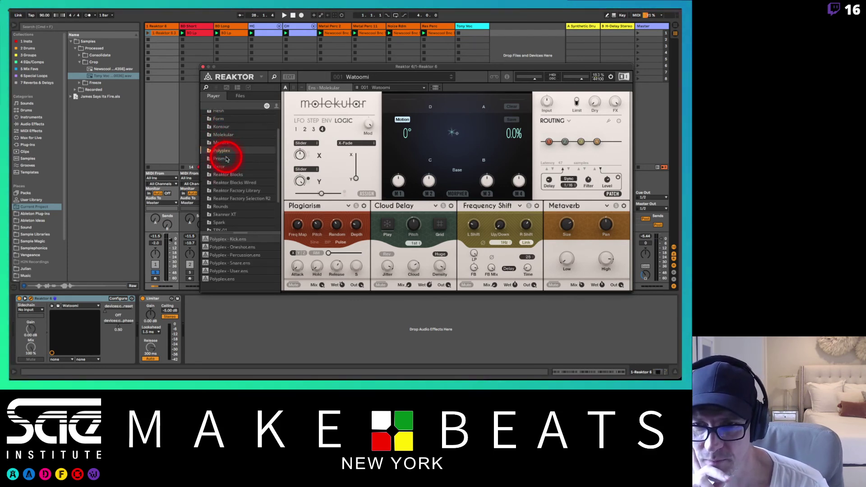
click(229, 248)
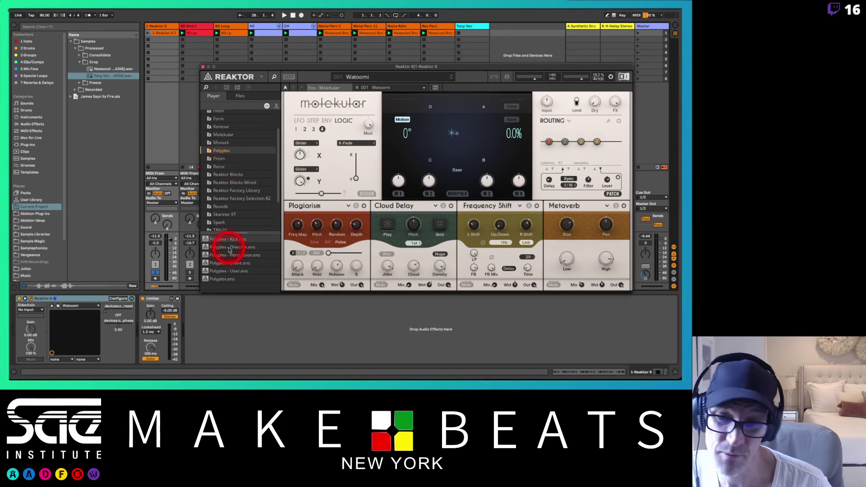
click(215, 281)
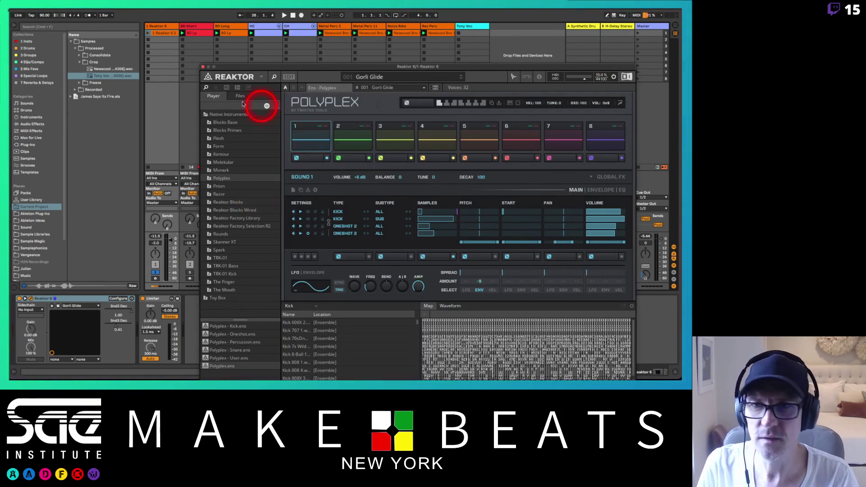
Show the snapshots of Polyplex's embedded kit bank and load 002 Leg Day.
click(217, 88)
click(217, 99)
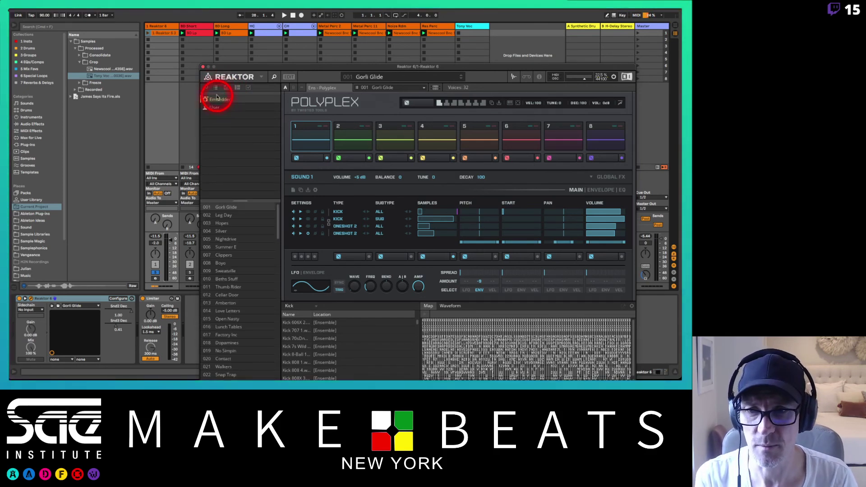
click(224, 216)
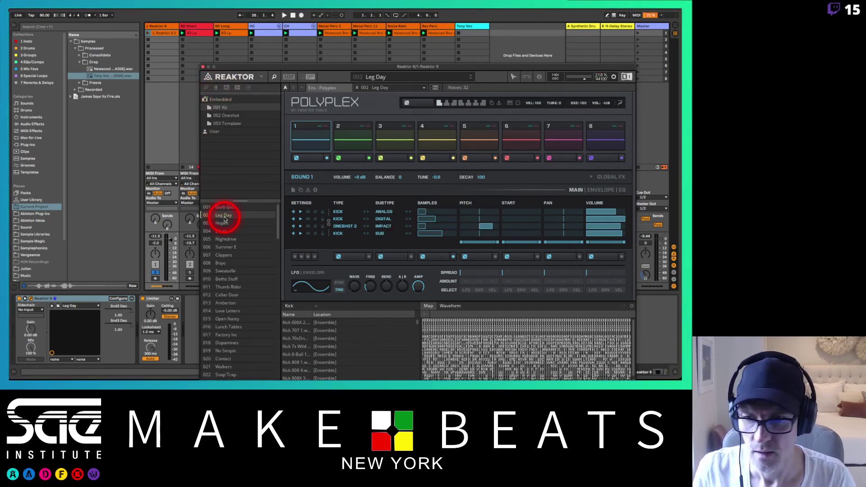
Arm the 1 Reaktor 6 track for recording and move the Reaktor window higher on the screen.
click(154, 278)
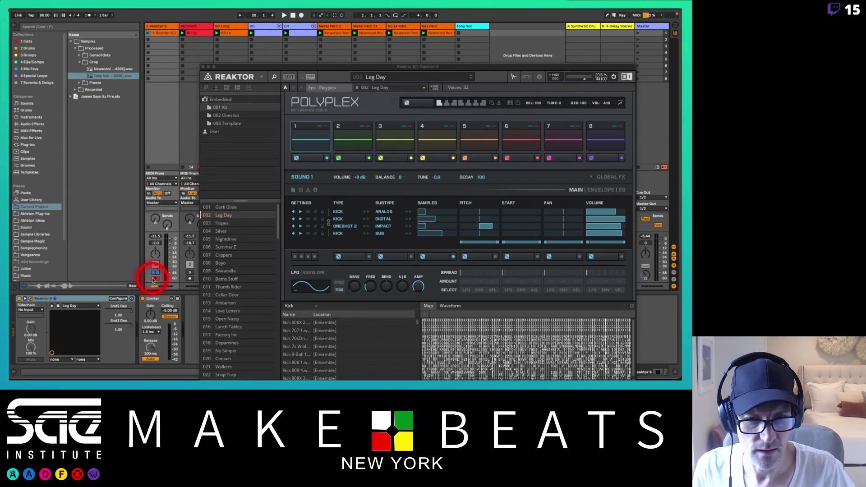
click(515, 77)
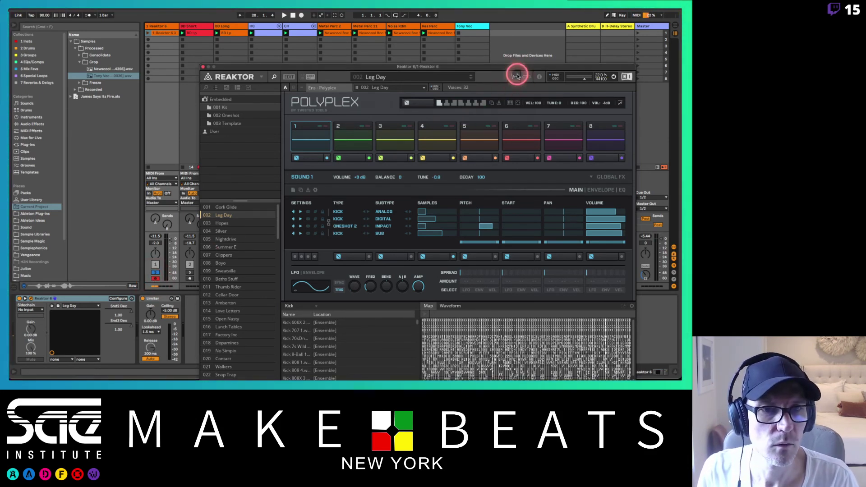
drag(514, 69, 531, 45)
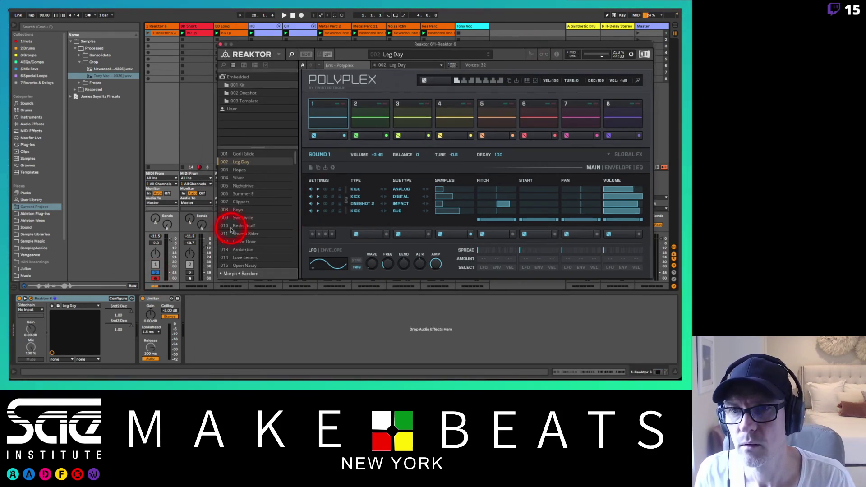
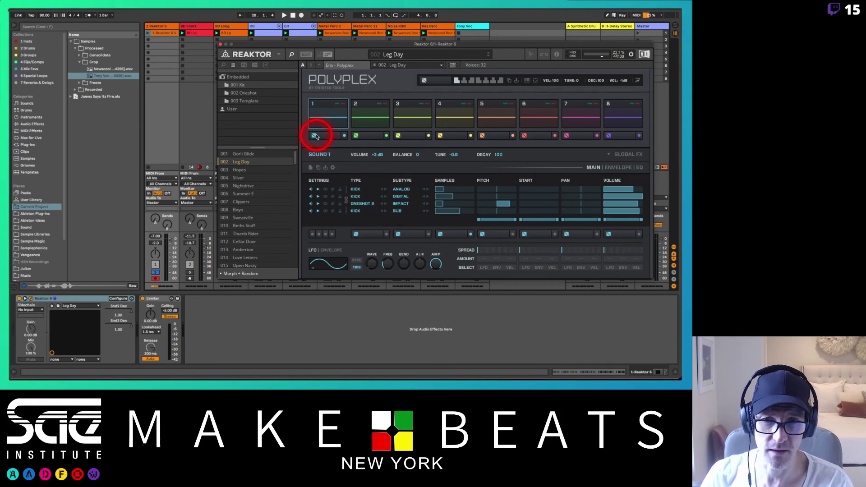
Randomize the sample selection of Sound 1 in the Leg Day kit several times while auditioning it.
click(315, 136)
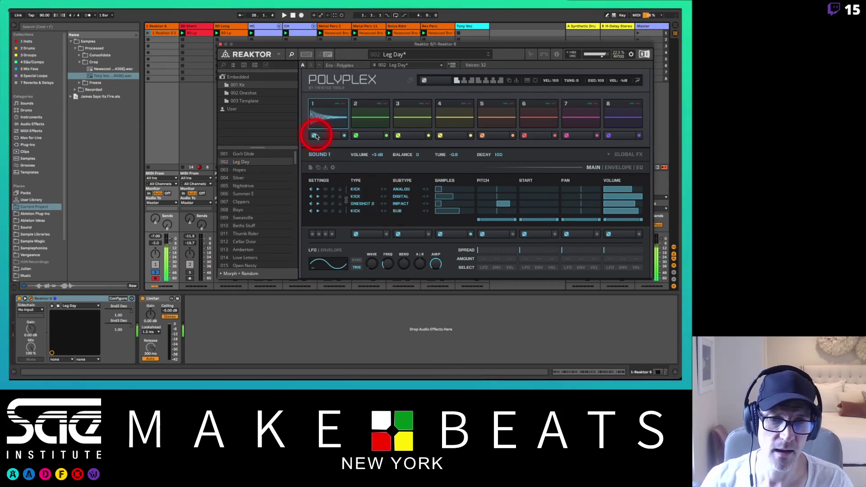
click(315, 136)
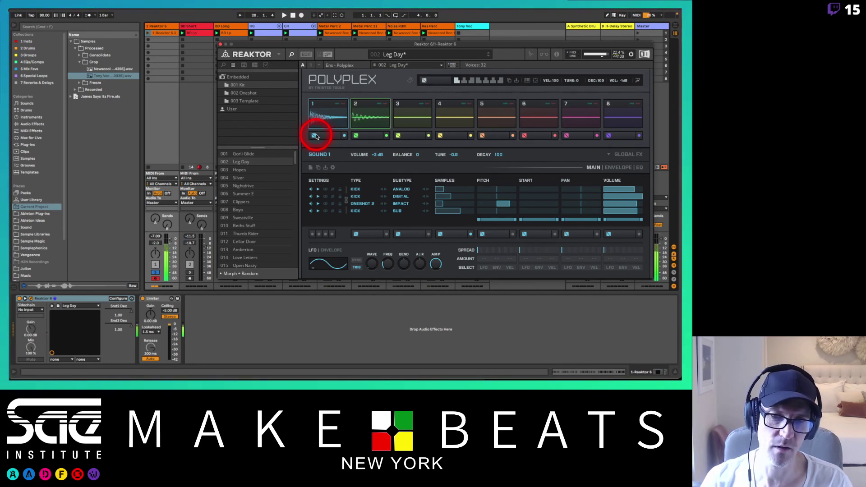
click(316, 136)
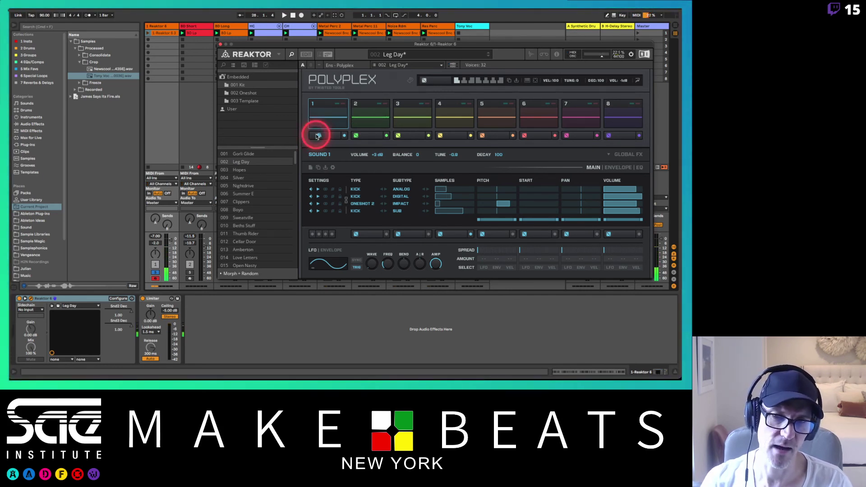
click(315, 136)
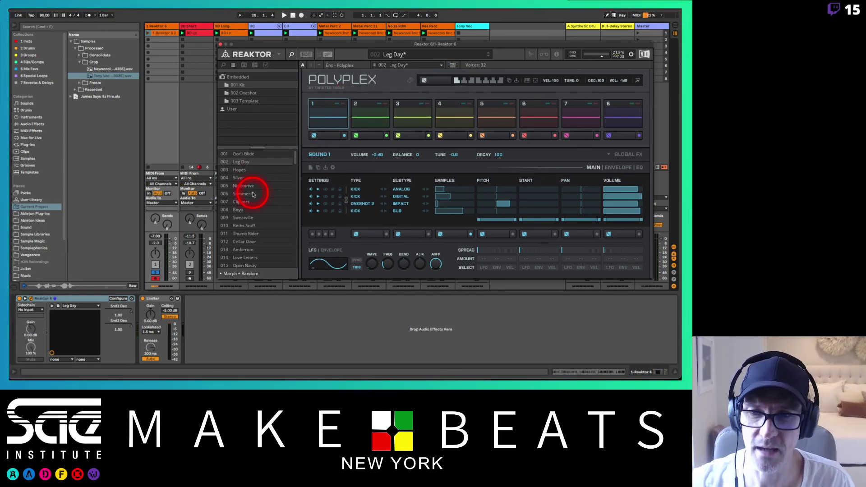
Audition the Hopes snapshot, load the Silver snapshot and randomize Sound 2 of that kit twice.
click(255, 170)
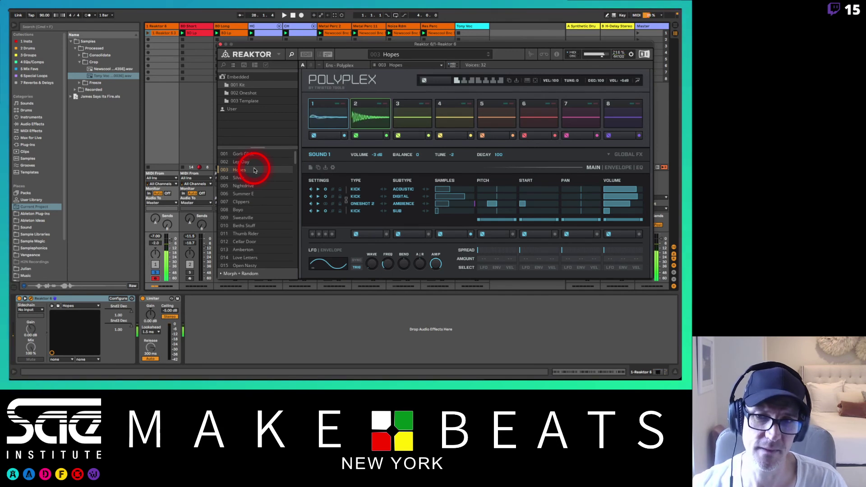
click(256, 178)
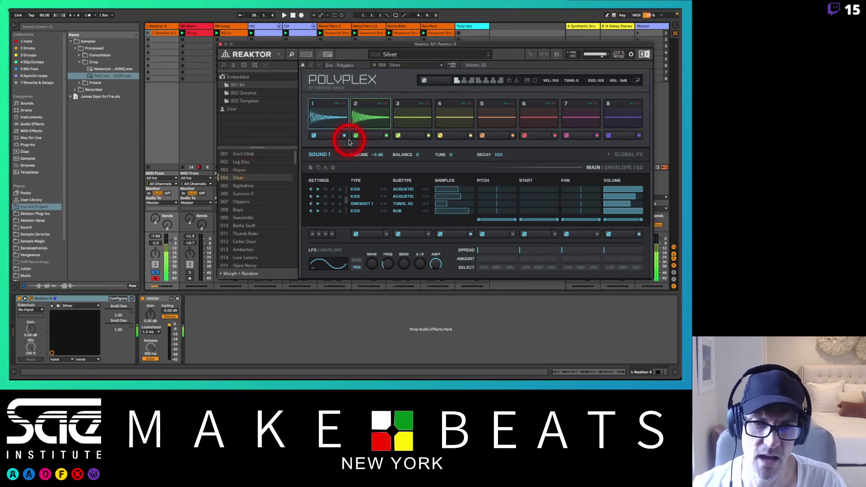
click(364, 137)
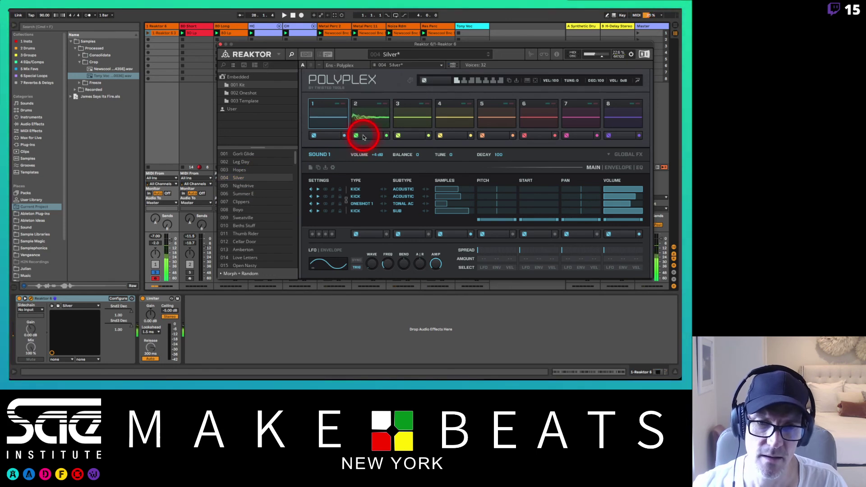
click(365, 137)
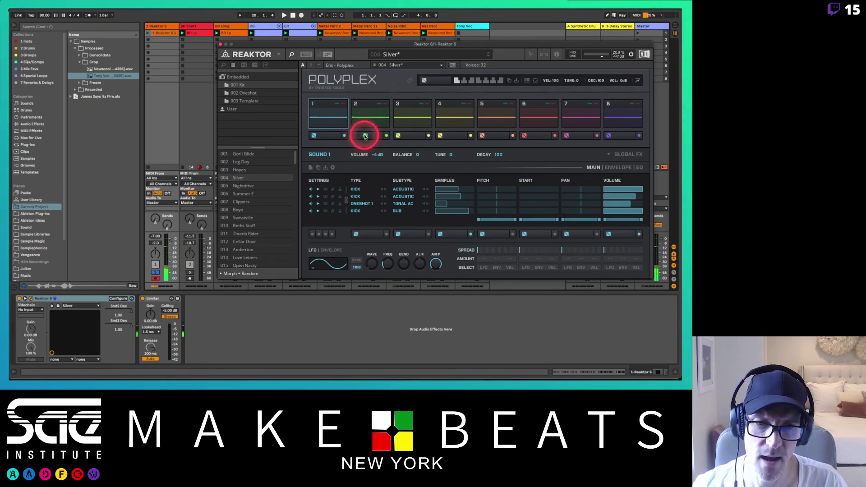
Select Sound 2 for editing and lock its first two Snare/Clap Acoustic sample layers.
click(366, 110)
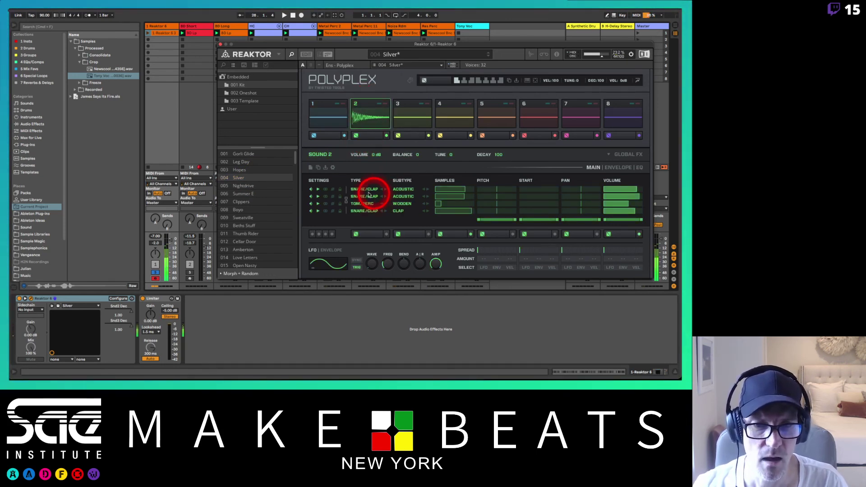
click(340, 189)
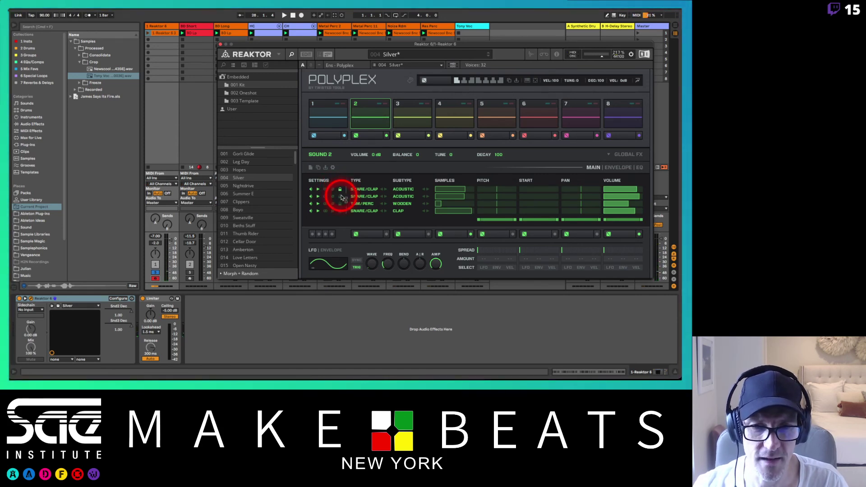
click(340, 196)
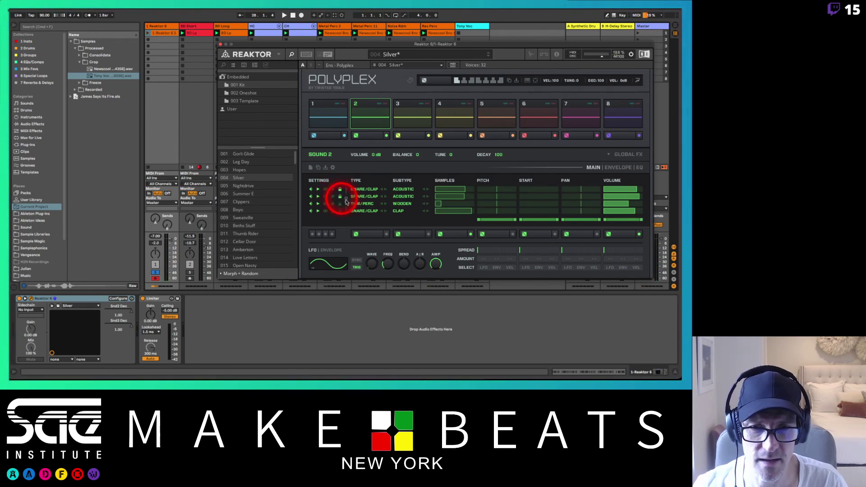
Randomize Sound 2 of the Silver kit several times with its first two layers locked, auditioning the results.
click(363, 135)
click(363, 136)
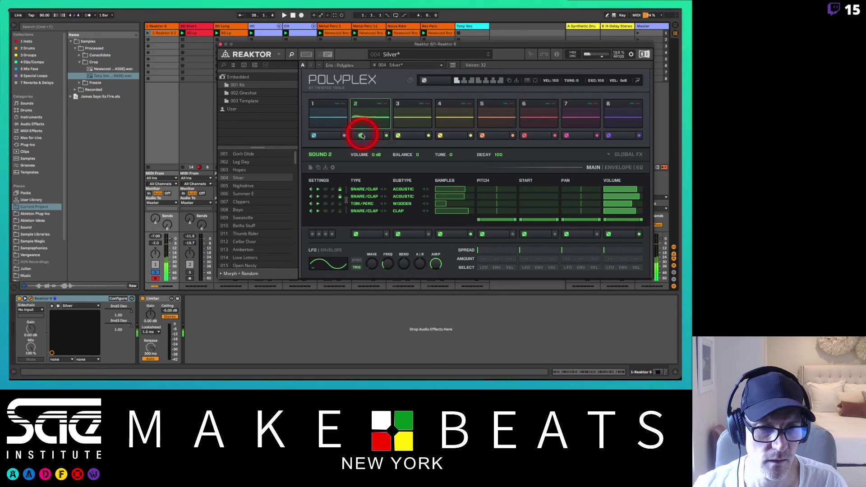
click(363, 135)
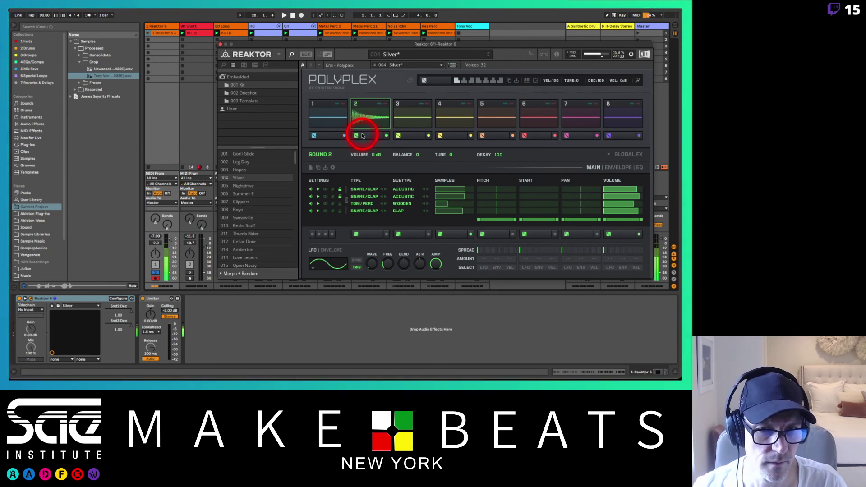
click(363, 135)
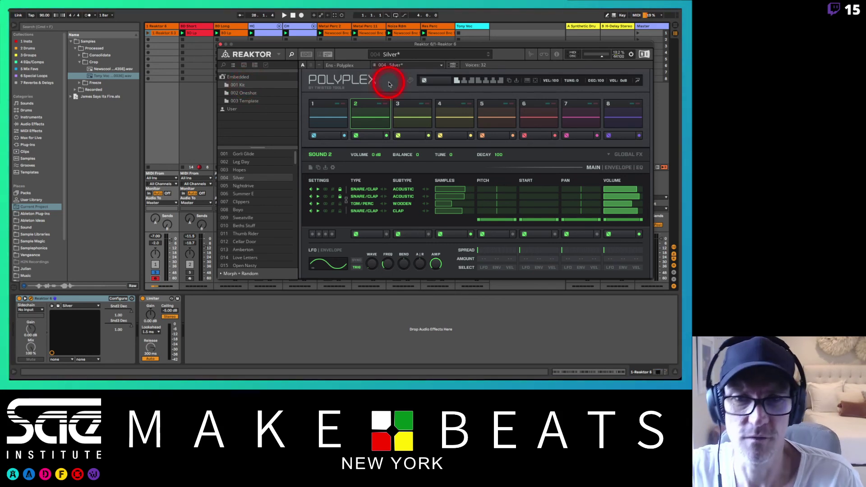
Load the Rounds ensemble from the Reaktor player library without saving the changes to Polyplex.
click(223, 65)
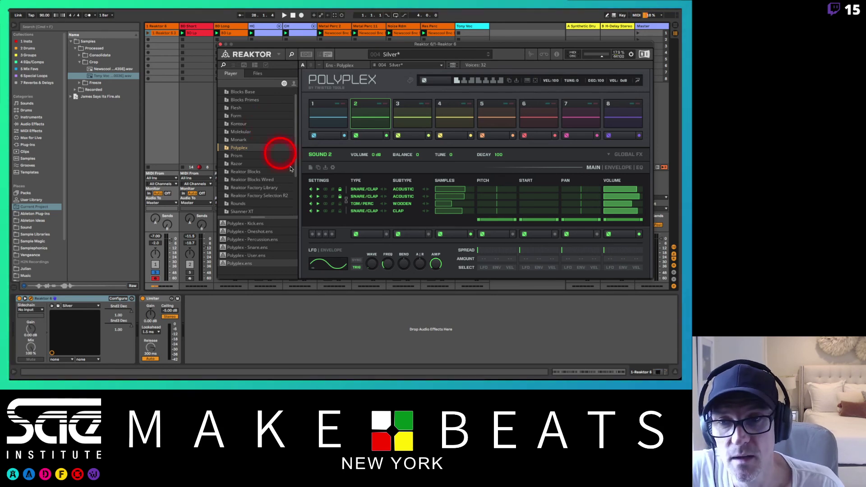
click(245, 164)
scroll(246, 151, down, 1)
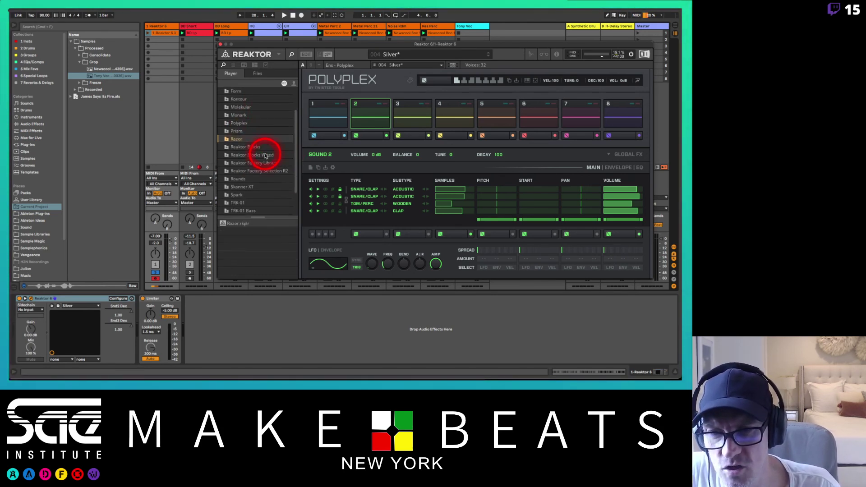
click(239, 178)
double_click(234, 223)
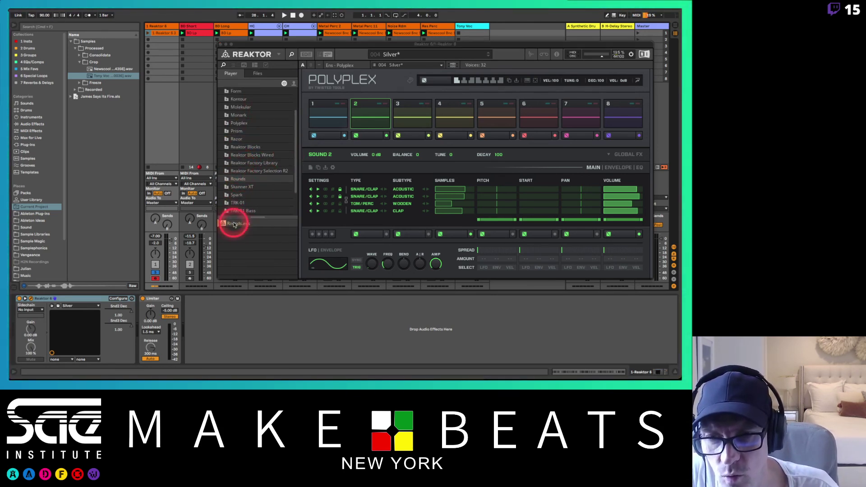
click(342, 153)
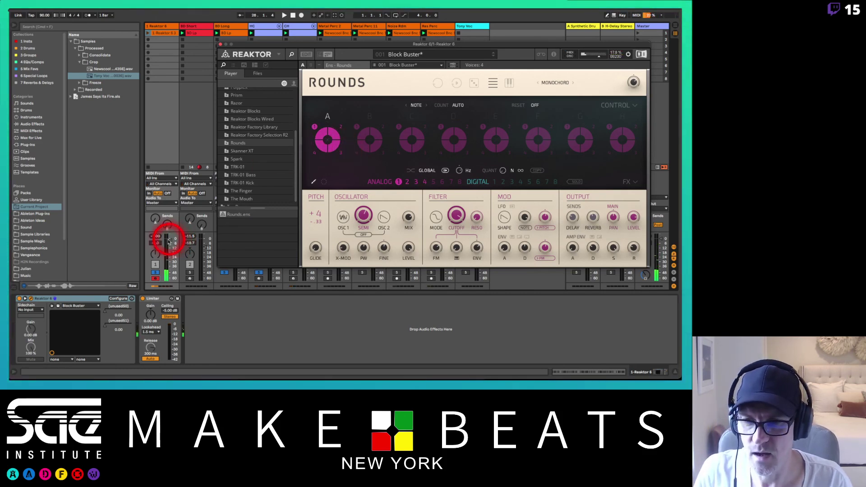
Open the Bass snapshot bank of Rounds and audition its snapshots from Intro FX through Phat Runner.
drag(170, 241, 298, 153)
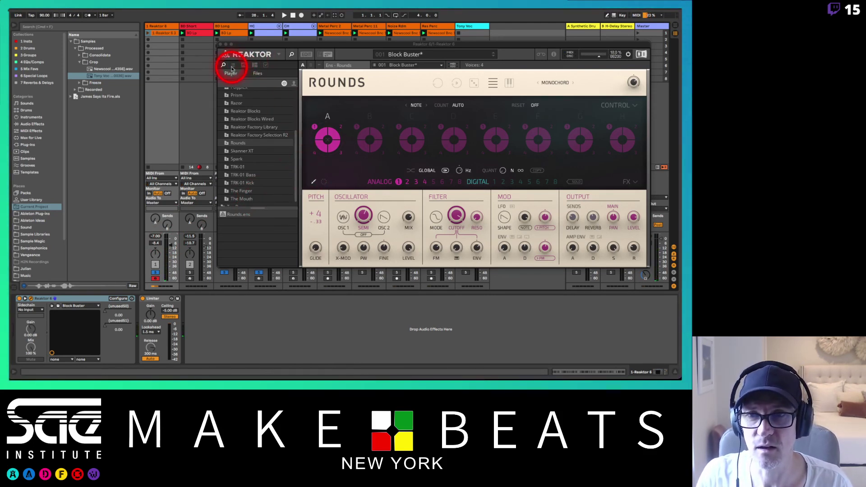
click(233, 66)
click(228, 77)
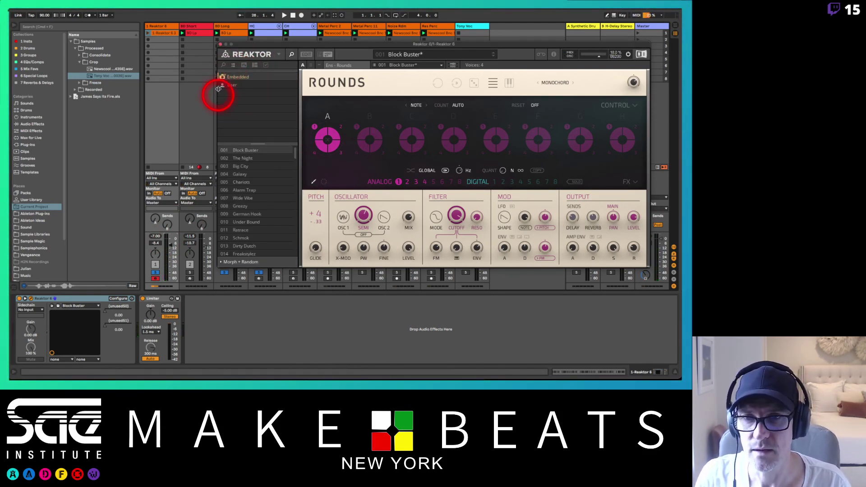
click(239, 85)
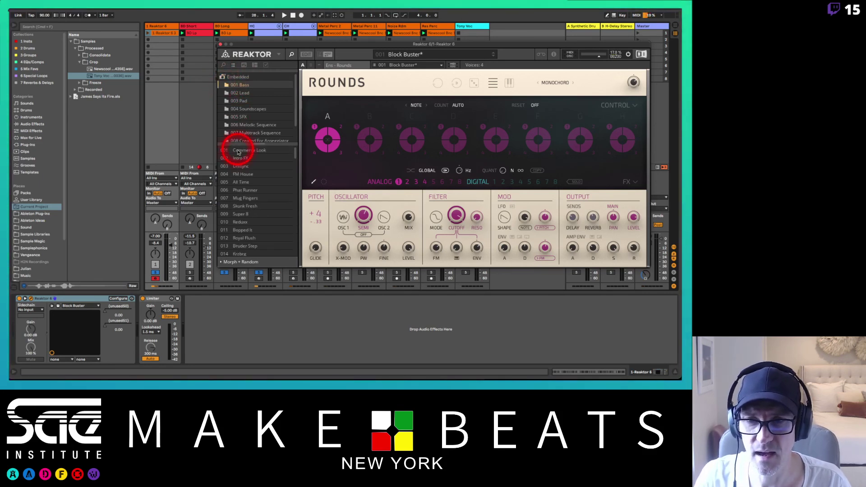
click(241, 159)
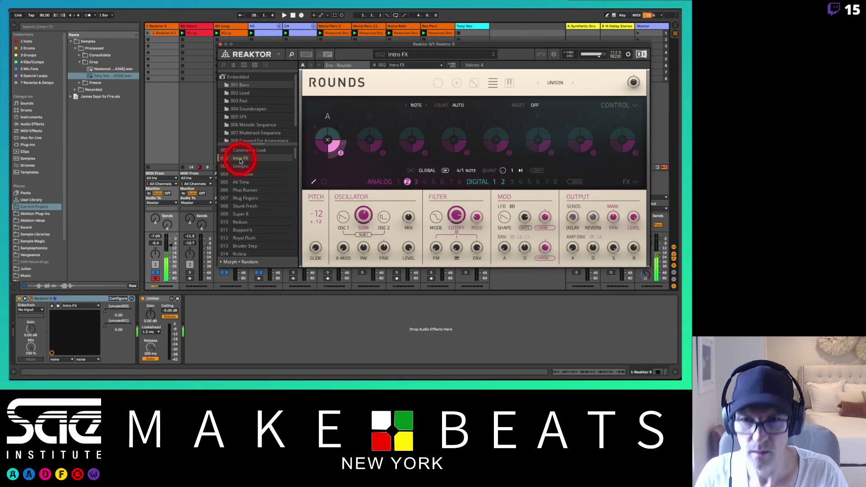
key(Down)
key(Down)
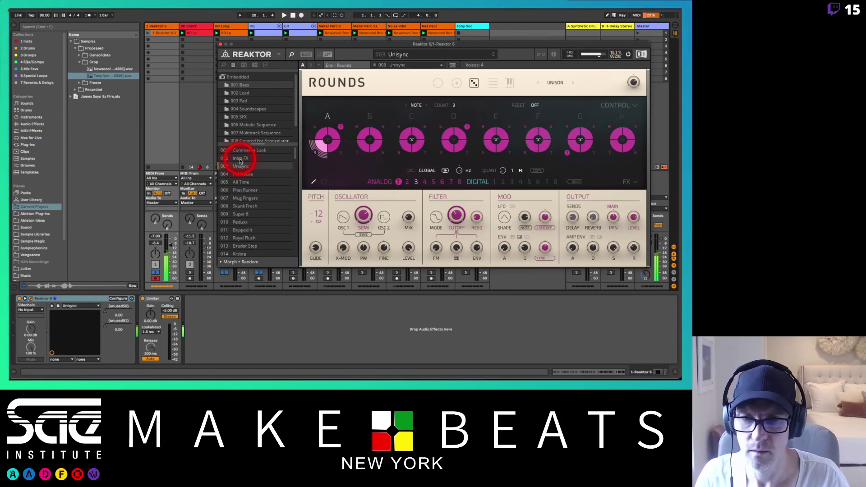
key(Down)
key(Down)
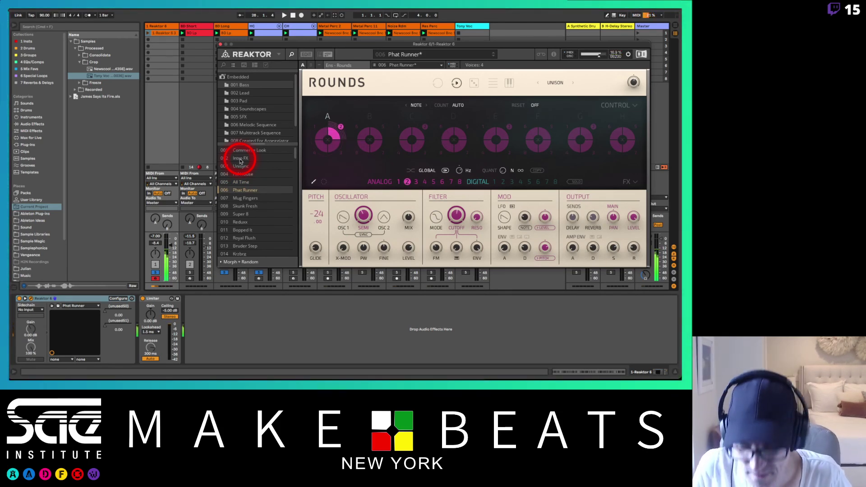
Audition Lost, Gravitas and Rolling Boards from the Pad bank, and show Analog sound 2 of Rolling Boards.
click(253, 102)
click(239, 151)
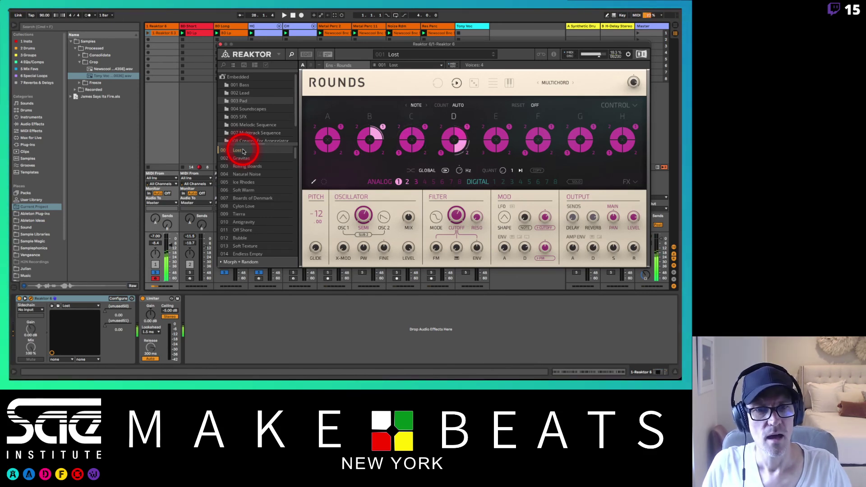
key(Down)
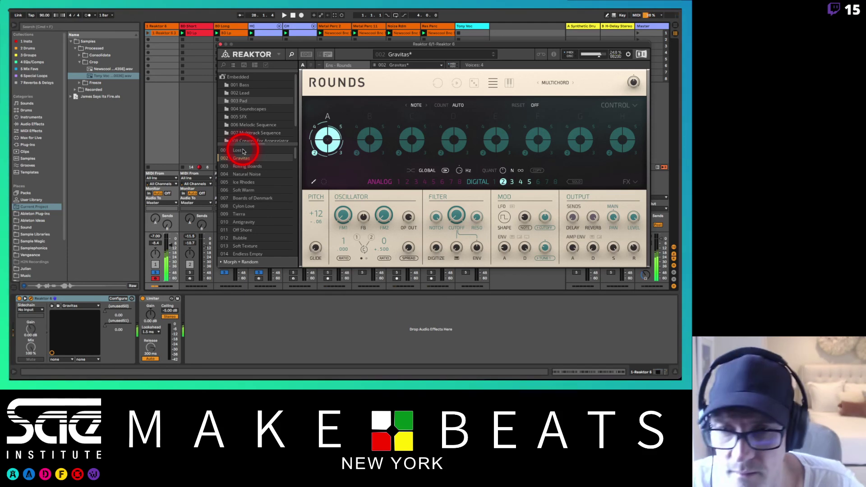
key(Down)
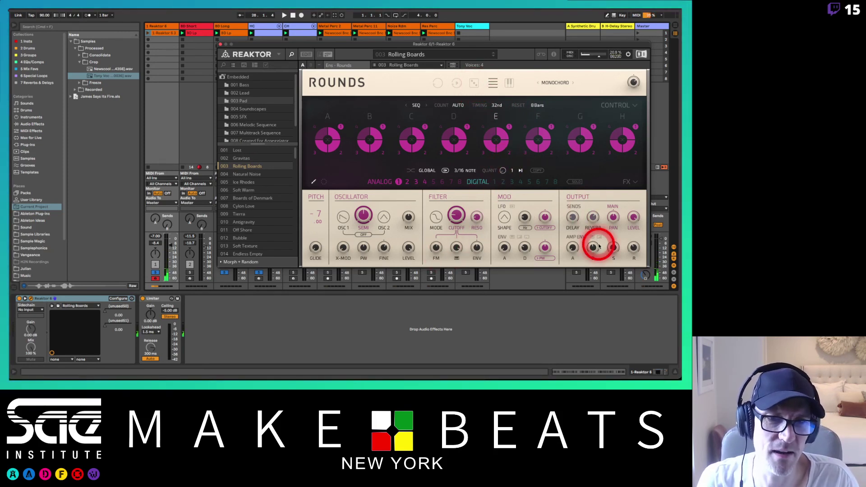
click(408, 182)
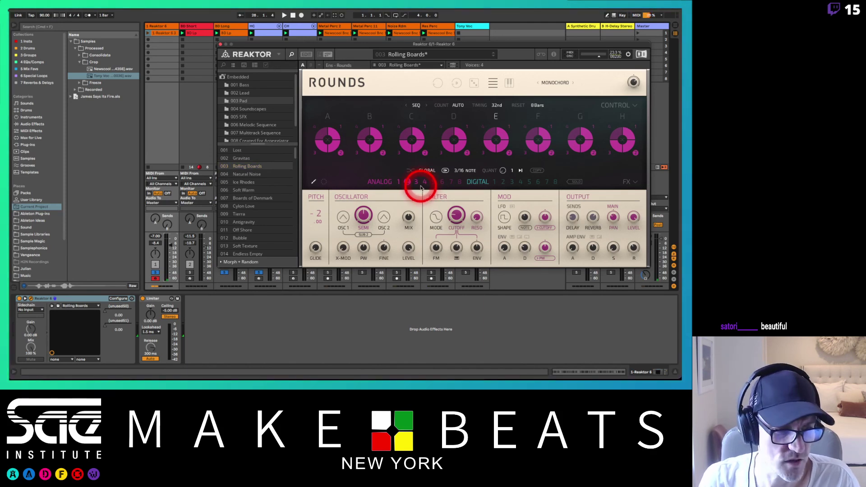
Audition the Natural Noise and Boards of Denmark pads and look through the remaining Rounds snapshot banks.
click(243, 175)
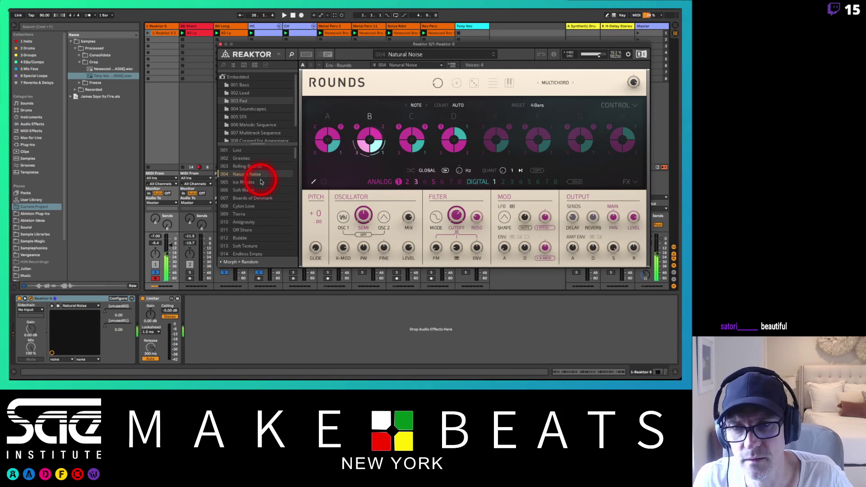
click(257, 202)
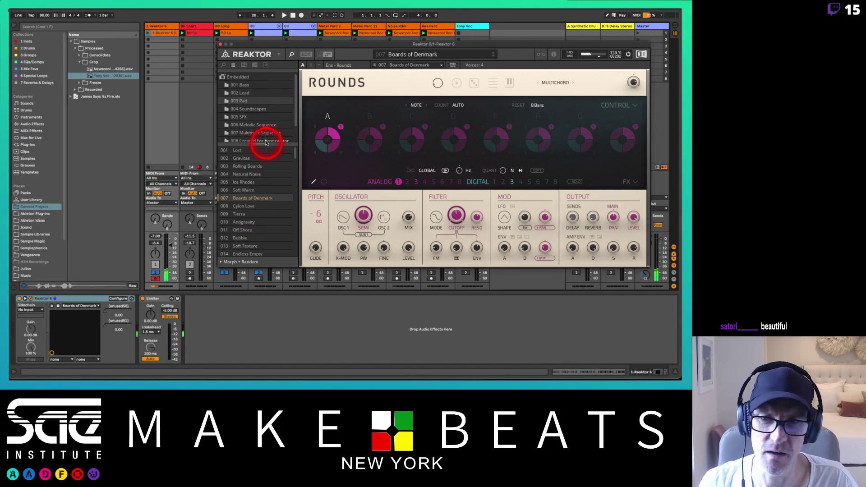
drag(266, 143, 260, 117)
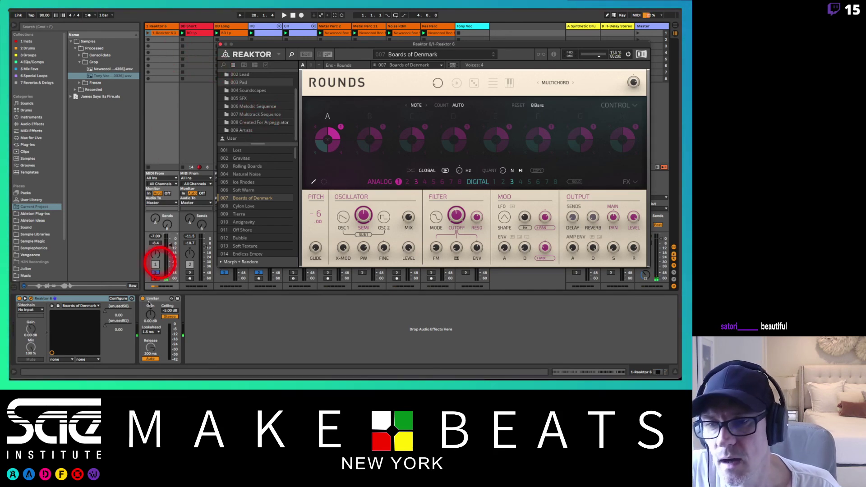
Load the Skanner XT ensemble from the player library without saving the changes to Rounds.
click(225, 66)
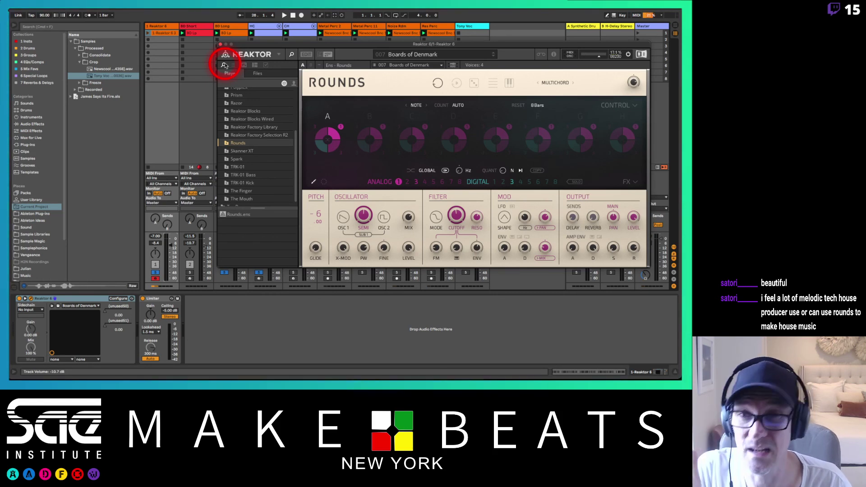
click(234, 152)
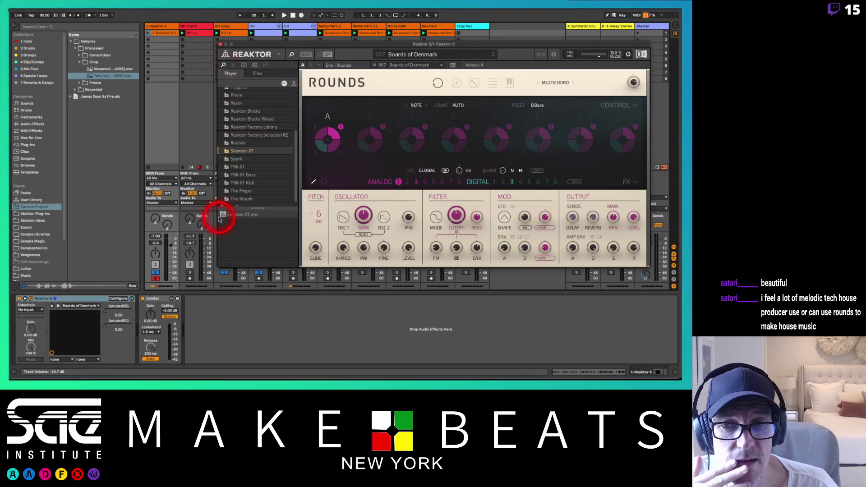
double_click(232, 214)
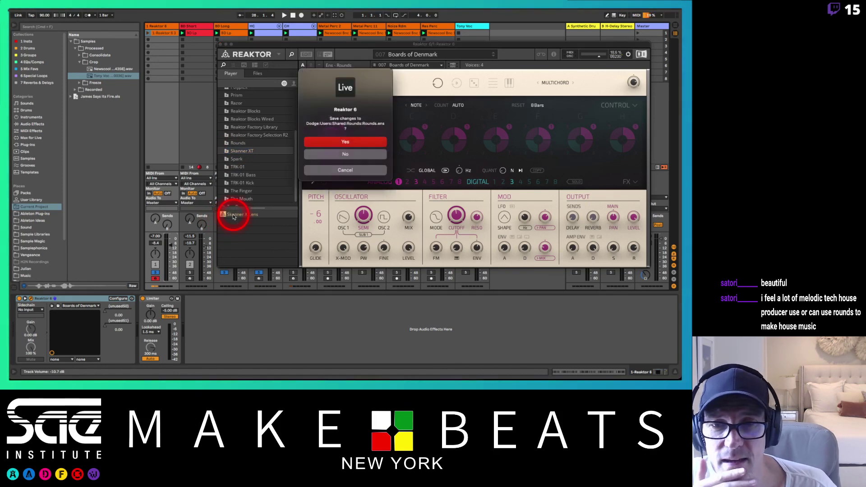
click(346, 154)
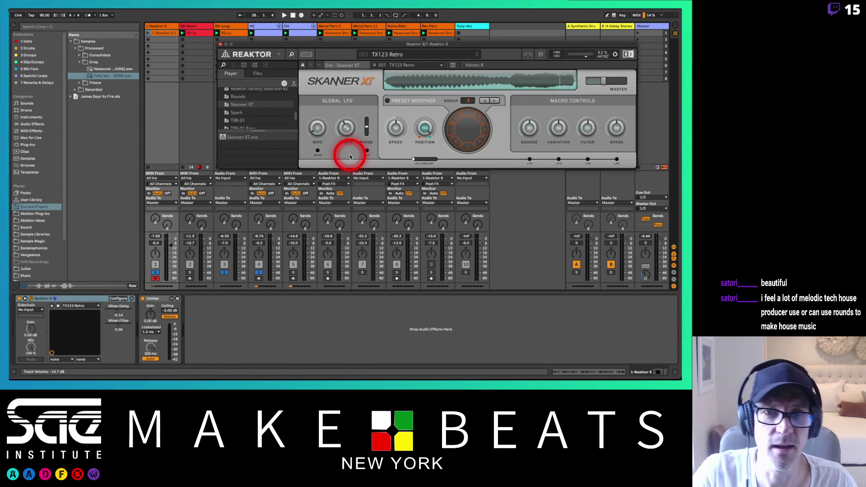
Audition the Lost Retro snapshot and the Organic Ambience soundscape, trying the Preset Morpher dial on the soundscape.
click(238, 66)
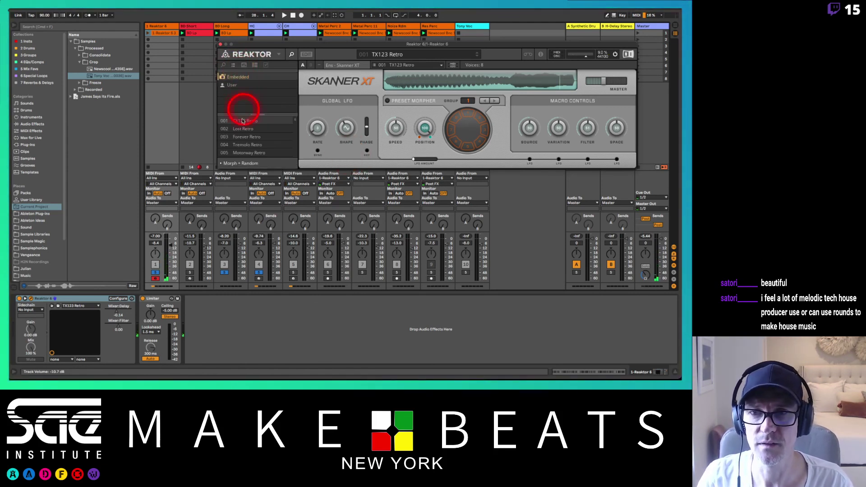
click(242, 128)
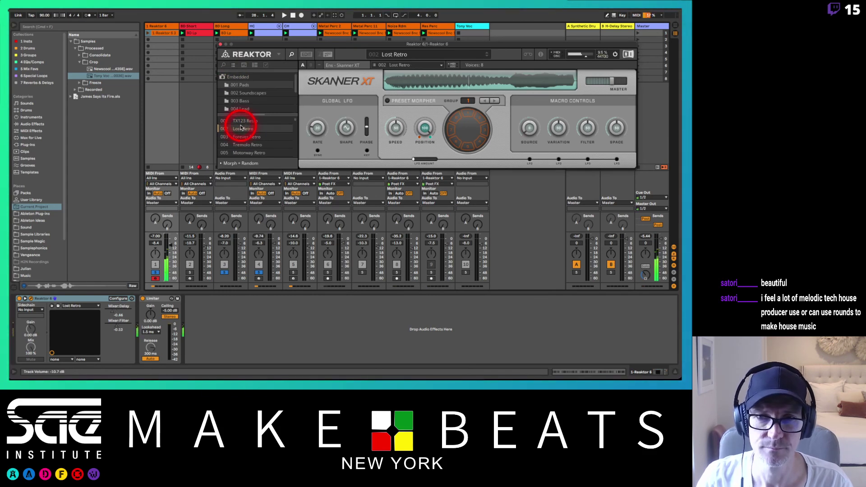
click(243, 93)
click(243, 123)
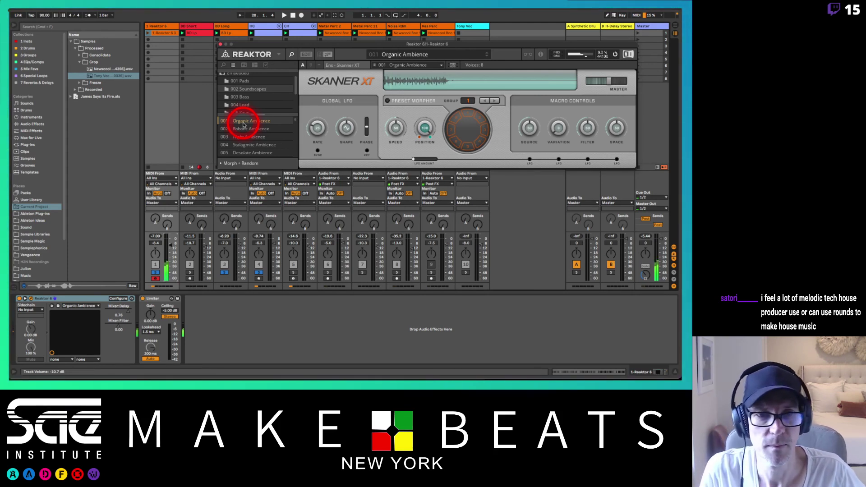
click(478, 119)
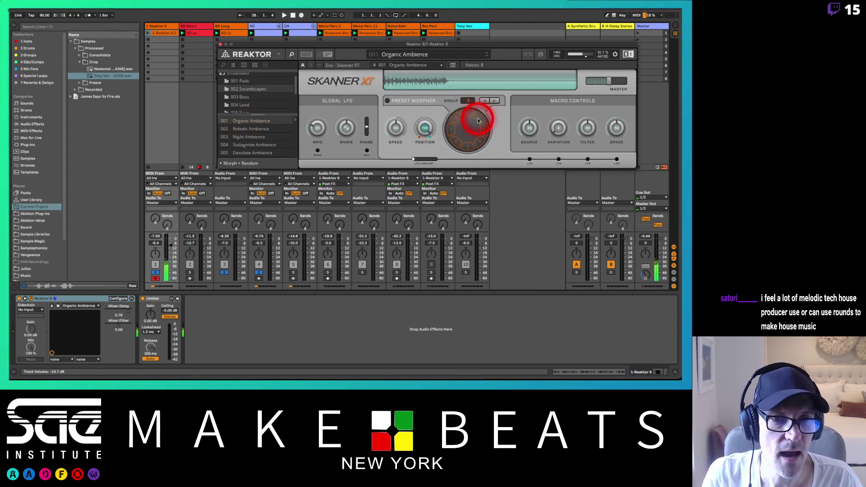
drag(479, 121, 483, 139)
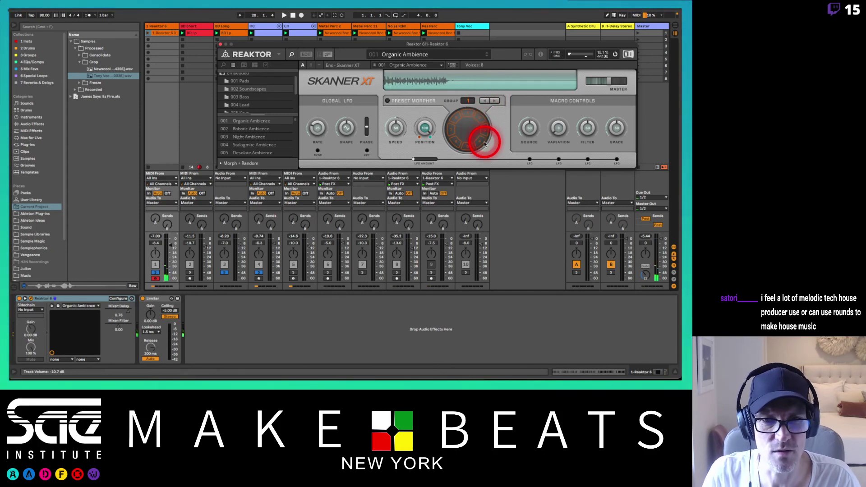
Audition the Soundscapes snapshots from Robotic Ambience through Sonar Ambience.
click(242, 130)
click(242, 131)
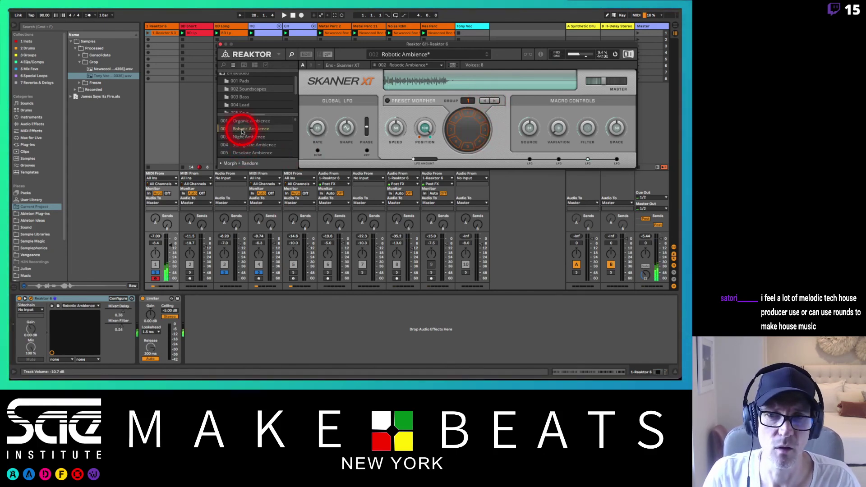
click(247, 137)
click(249, 145)
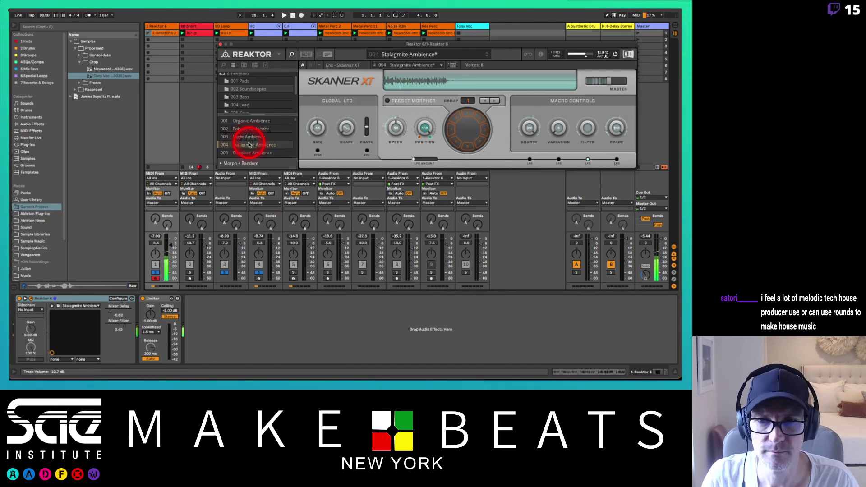
click(252, 153)
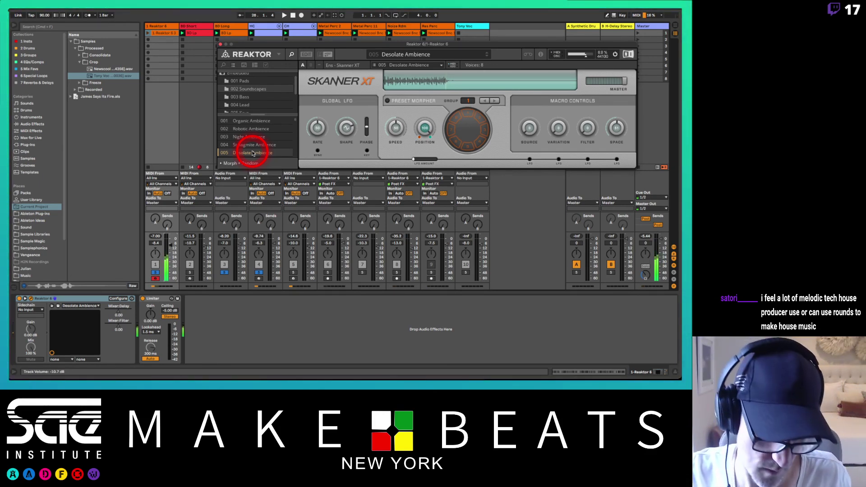
key(Down)
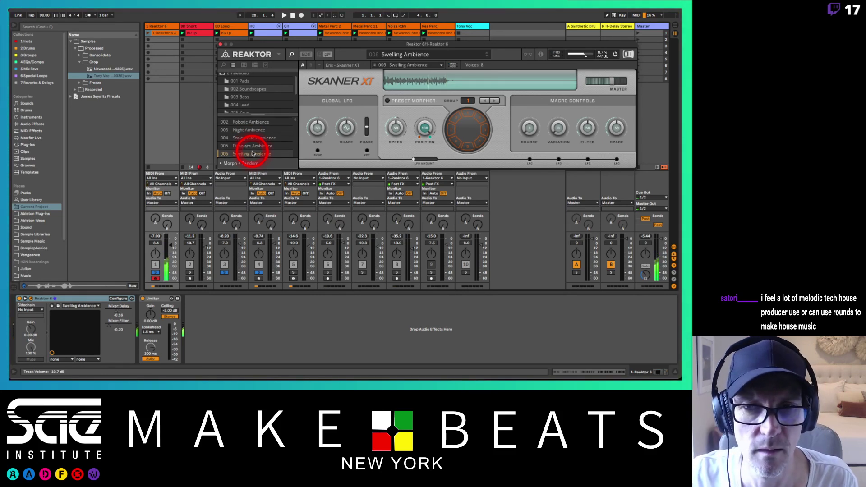
key(Down)
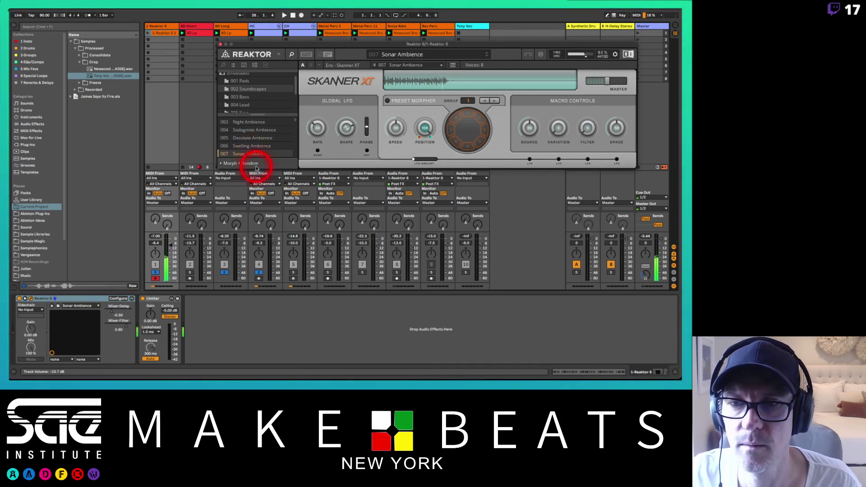
Audition the Chiptune snapshots of Skanner XT from Coin Arcade through 2d Arcade.
click(253, 96)
scroll(253, 96, down, 3)
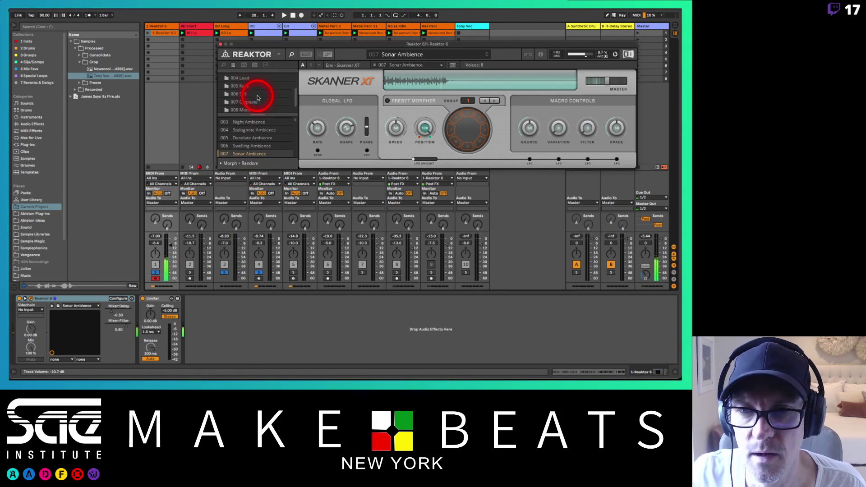
scroll(258, 97, down, 2)
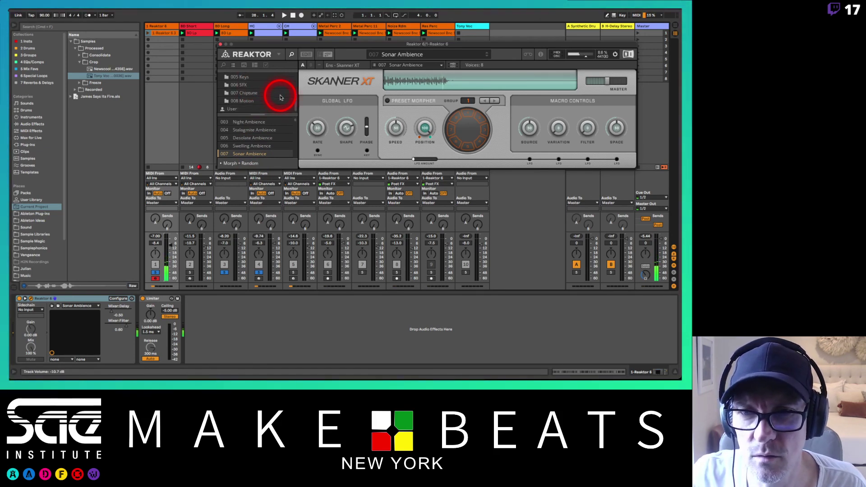
click(259, 93)
click(248, 121)
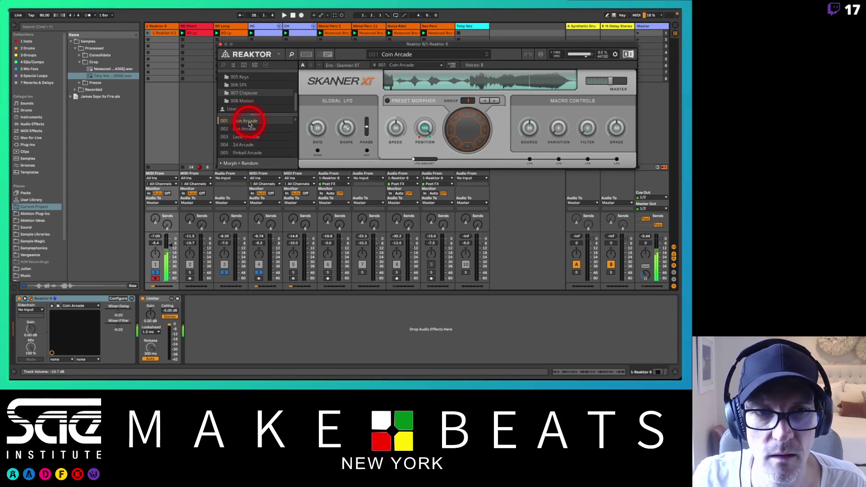
click(247, 130)
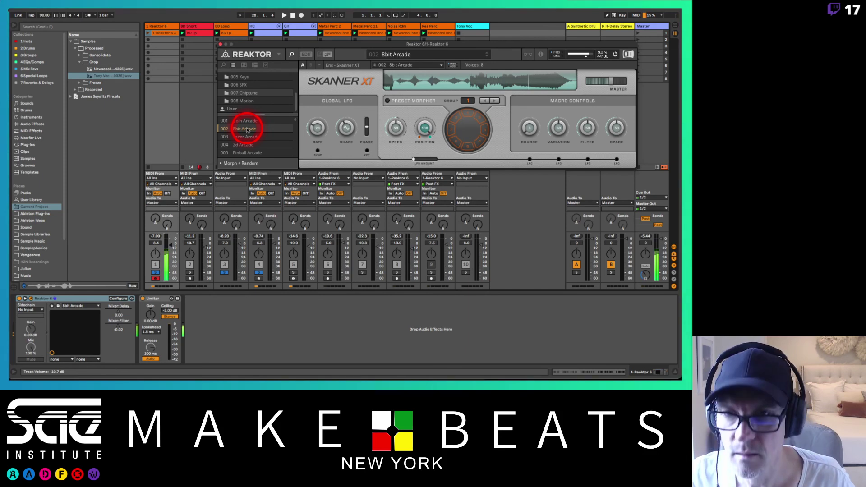
key(Down)
key(Down)
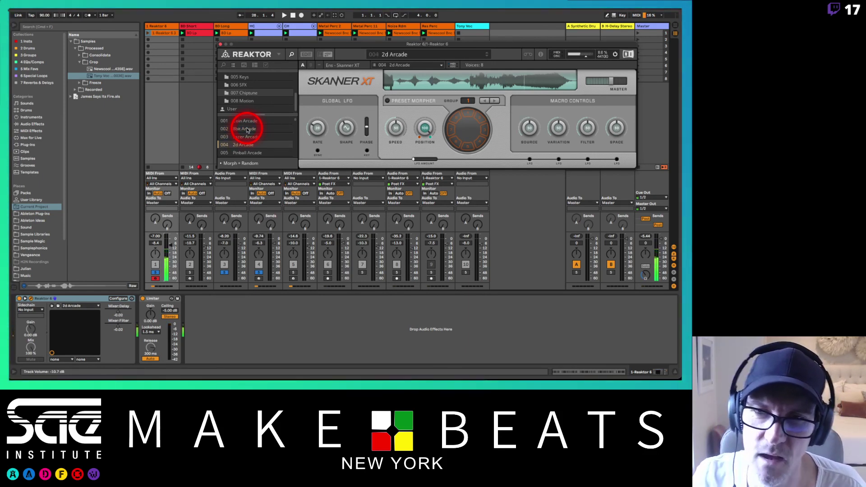
Audition the Tribal Groove snapshot from the Motion bank and Wooden Object and Caged Object from the Keys bank.
click(242, 100)
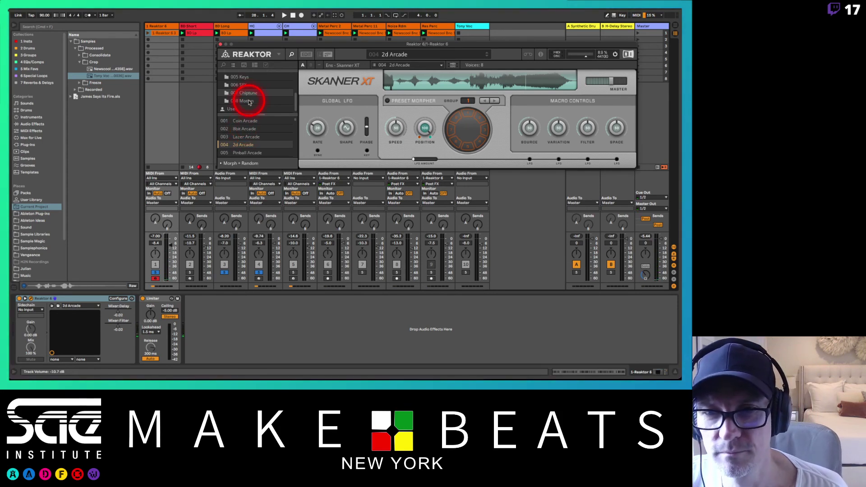
click(242, 122)
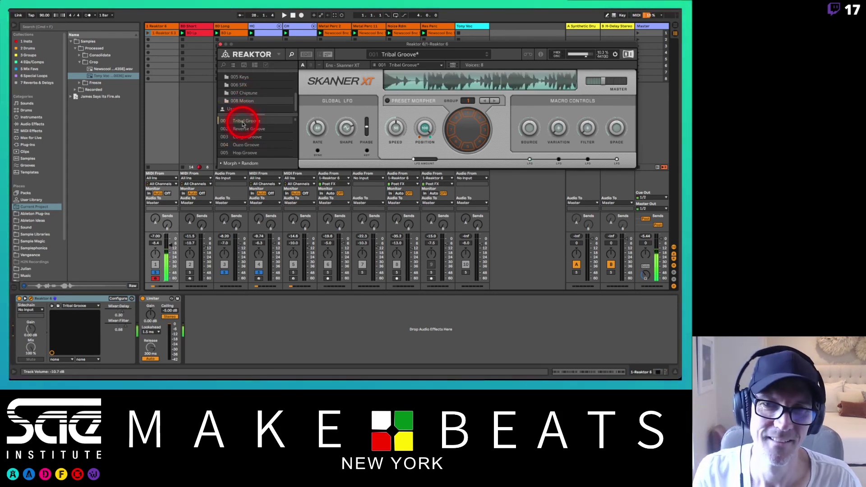
scroll(253, 101, up, 5)
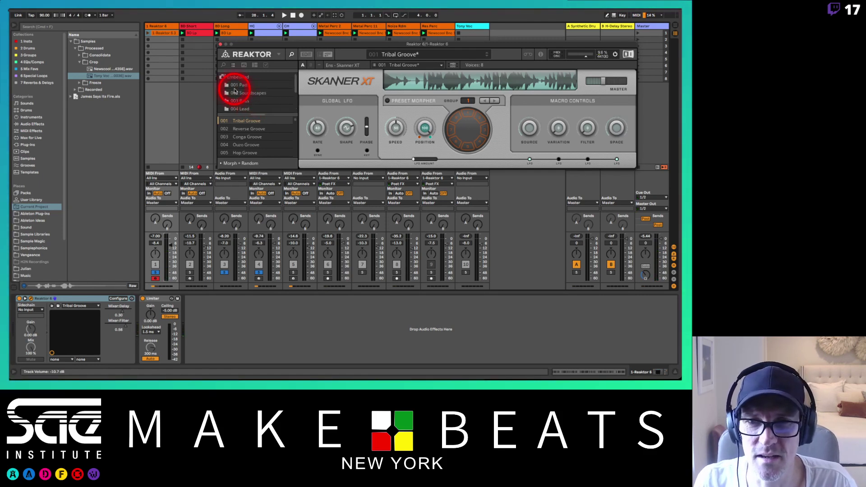
click(243, 93)
scroll(250, 106, down, 2)
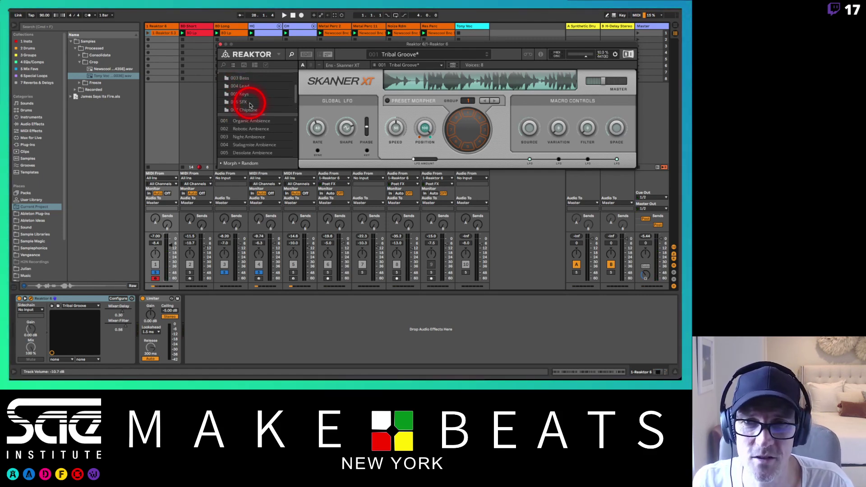
click(242, 90)
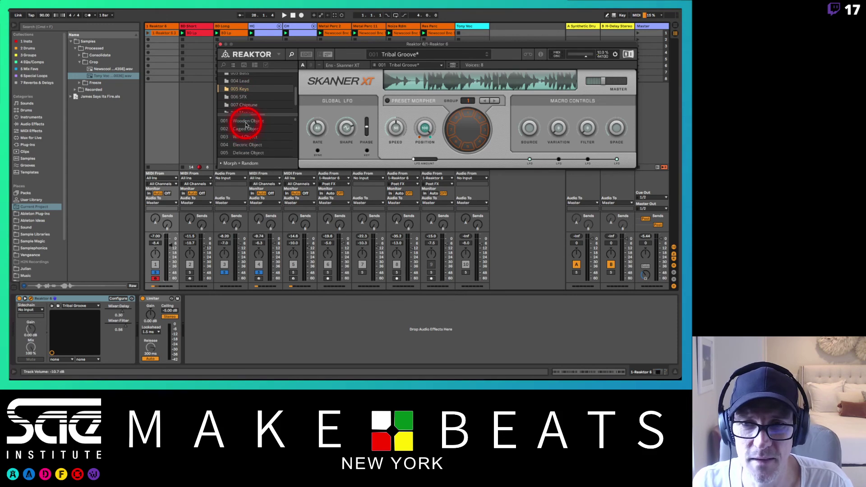
click(245, 122)
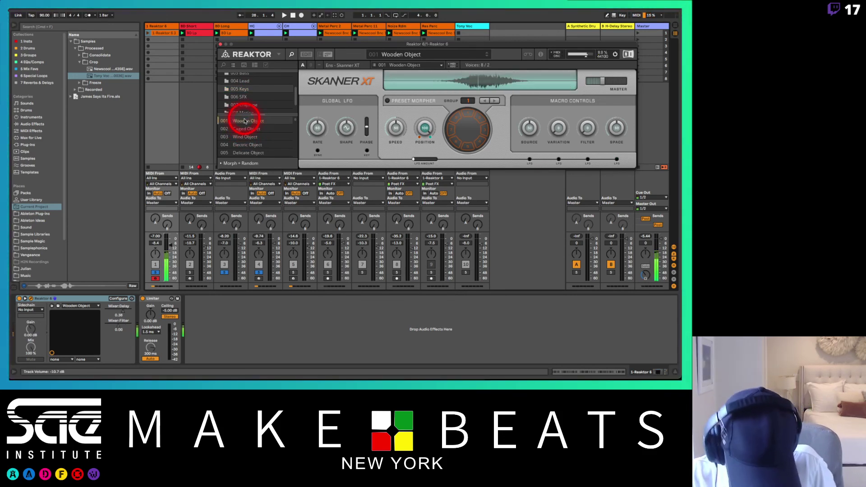
key(Down)
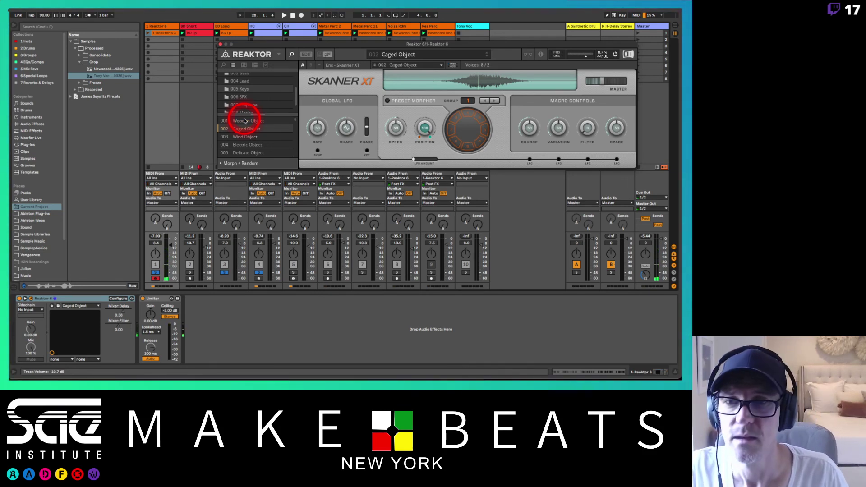
Load the Spark ensemble from the player library without saving the changes to Skanner XT.
click(223, 65)
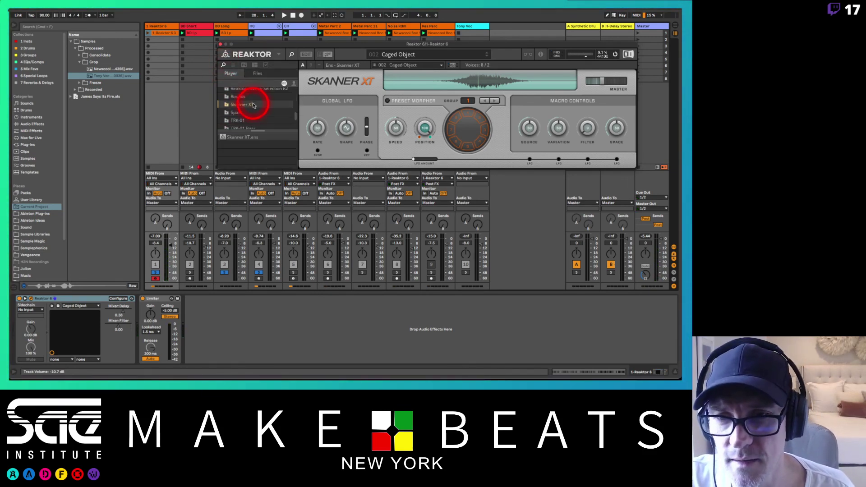
click(235, 110)
click(233, 138)
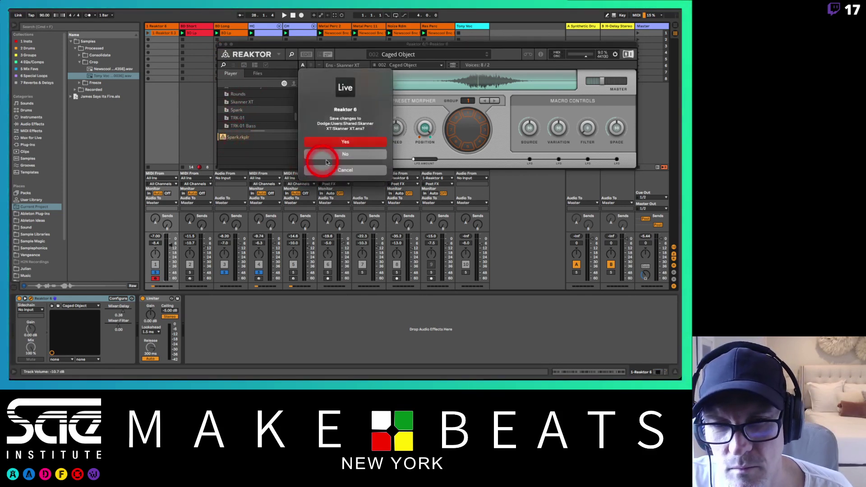
click(334, 157)
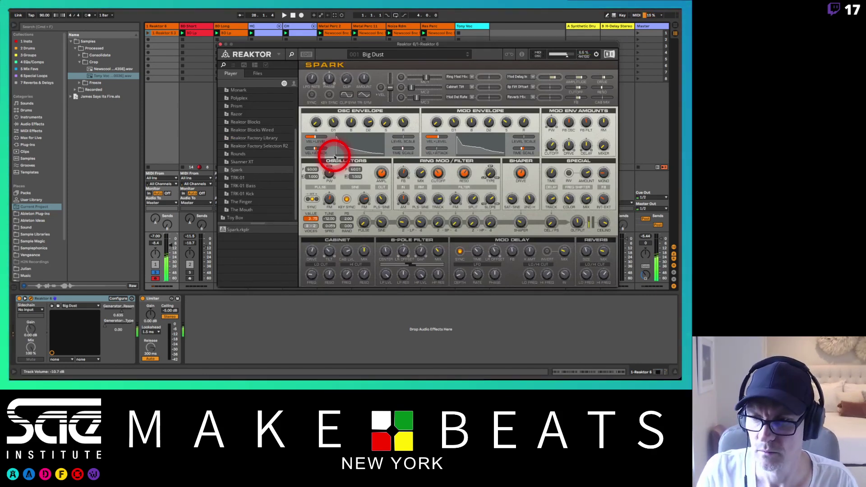
Show Spark's embedded snapshot banks and audition the snapshots from Bosco through Claver.
click(234, 65)
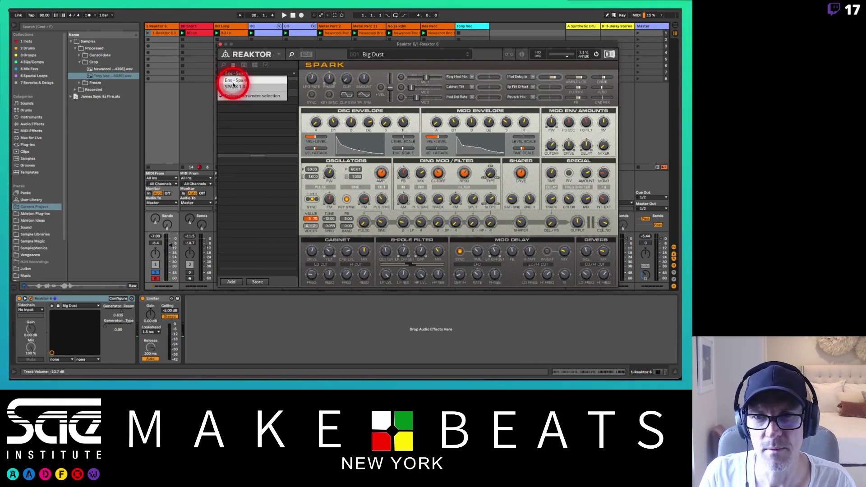
click(233, 88)
click(232, 87)
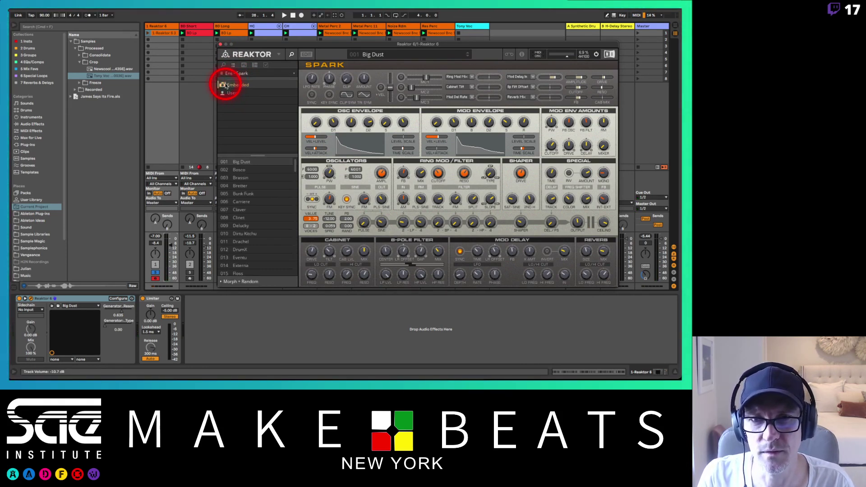
click(224, 86)
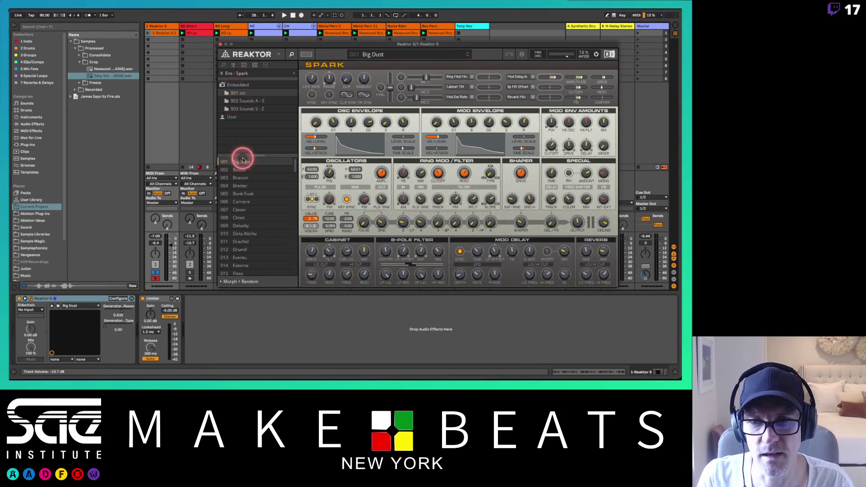
click(242, 171)
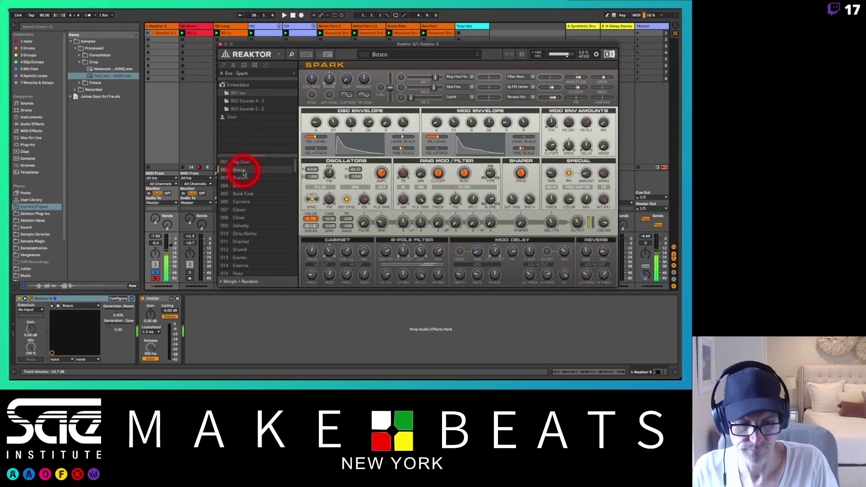
key(Down)
key(Down)
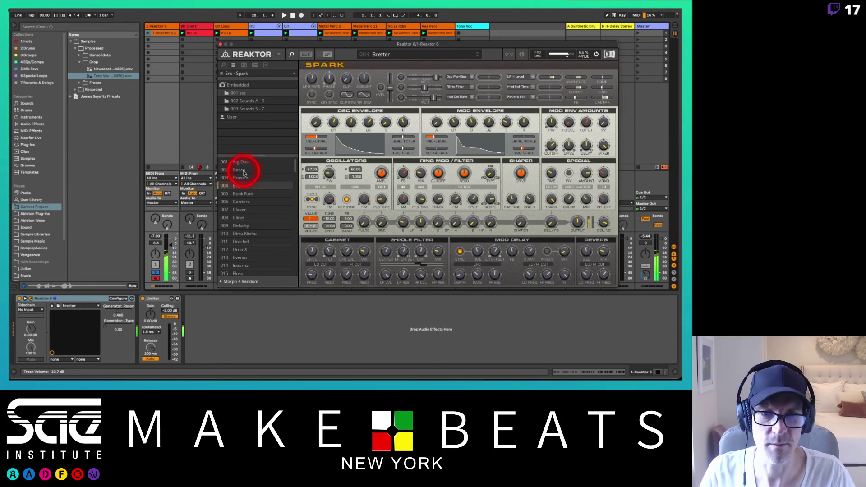
key(Down)
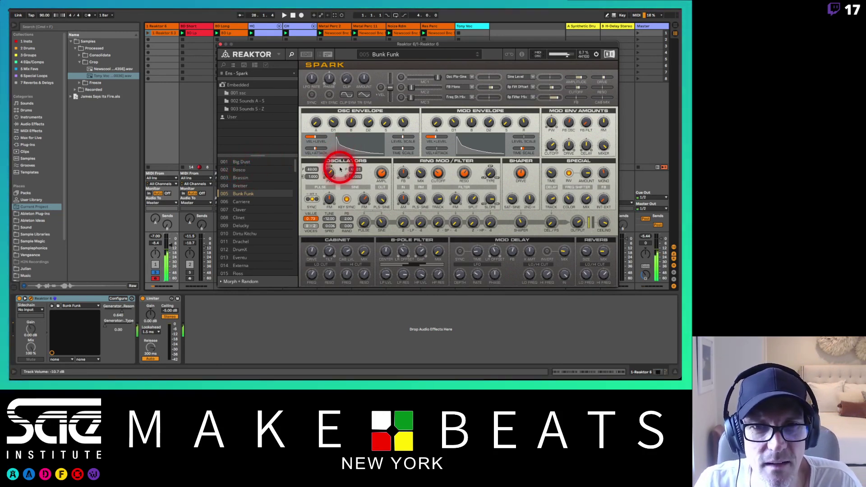
click(243, 202)
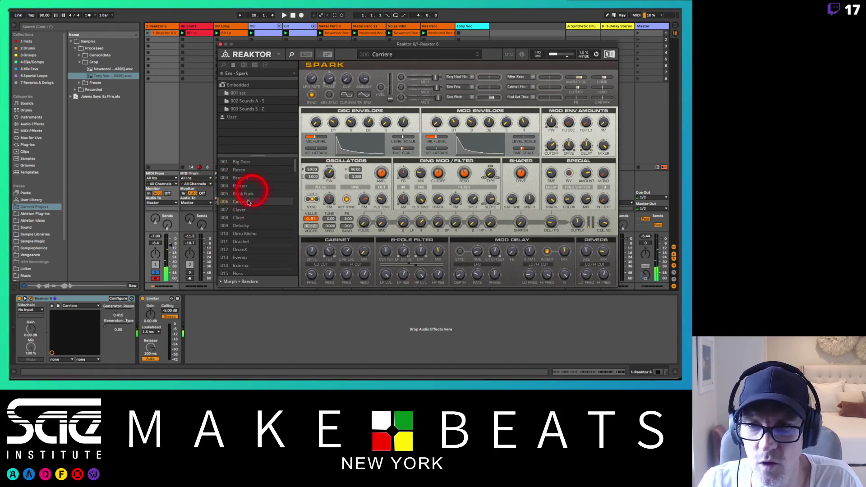
click(242, 210)
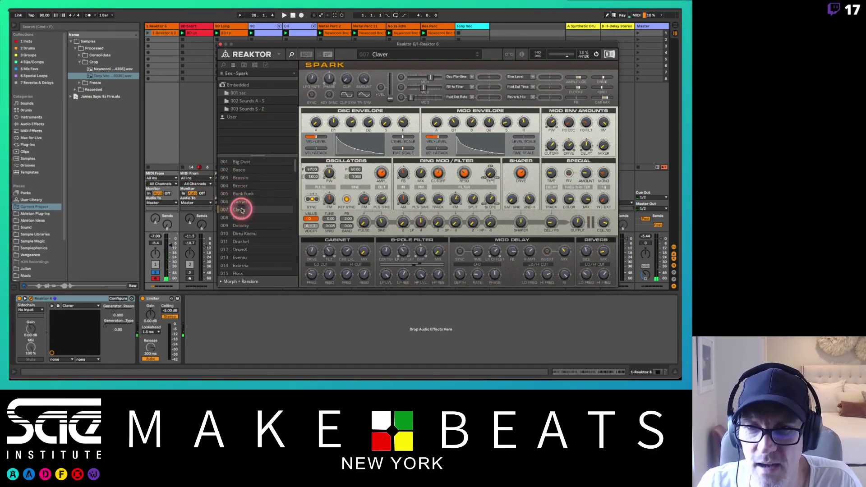
Audition the first four snapshots of Spark's Sounds A - S bank, ending with Abbysal and Acine.
click(248, 100)
click(246, 161)
click(246, 170)
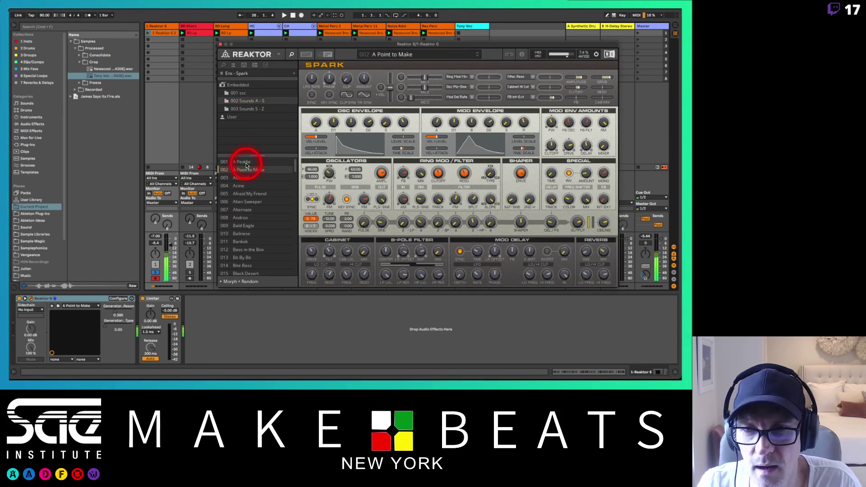
click(245, 178)
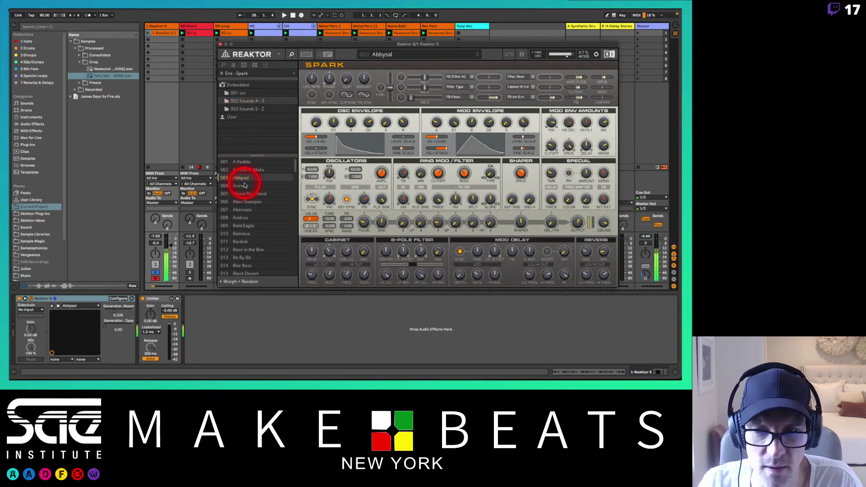
click(240, 185)
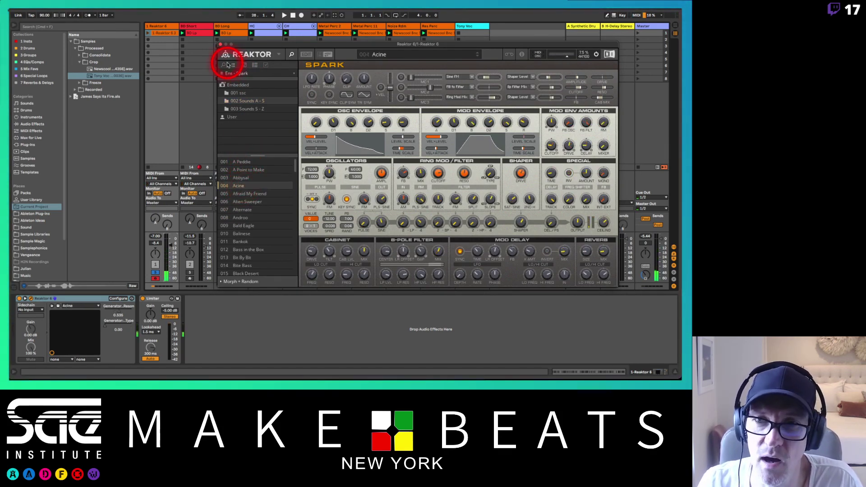
Browse the player library past The Finger and The Mouth and load the Flesh ensemble without saving the changes to Spark.
click(225, 65)
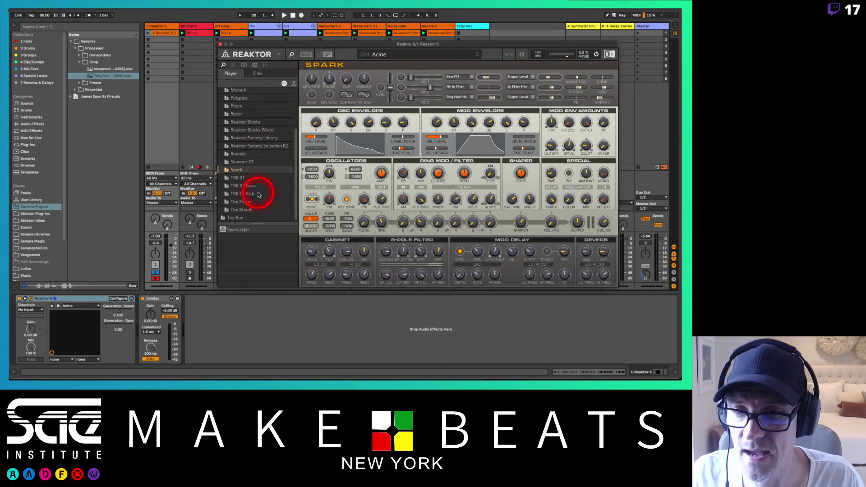
click(241, 201)
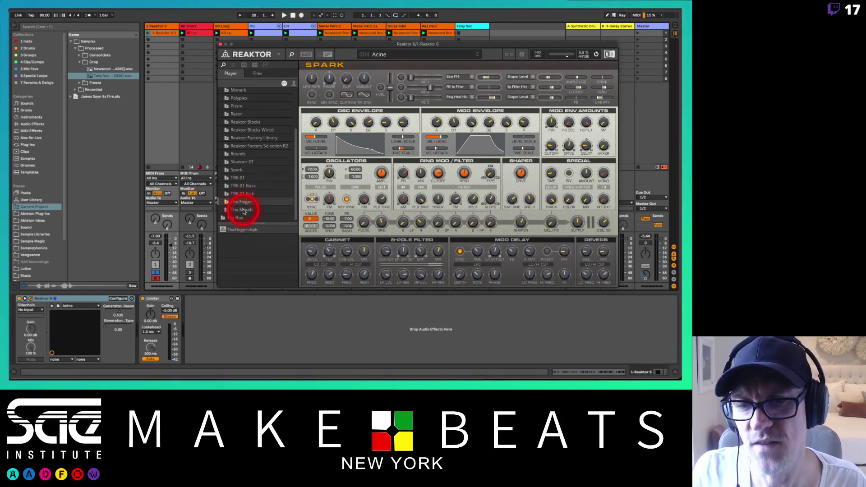
click(244, 210)
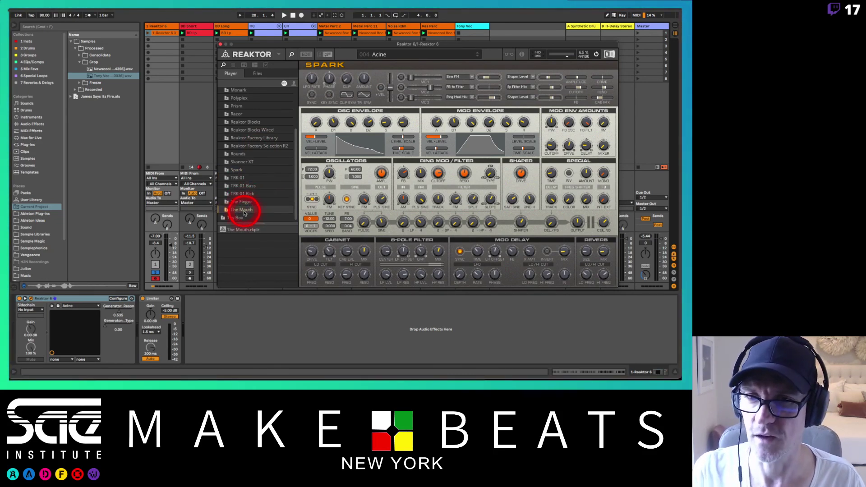
scroll(236, 122, up, 3)
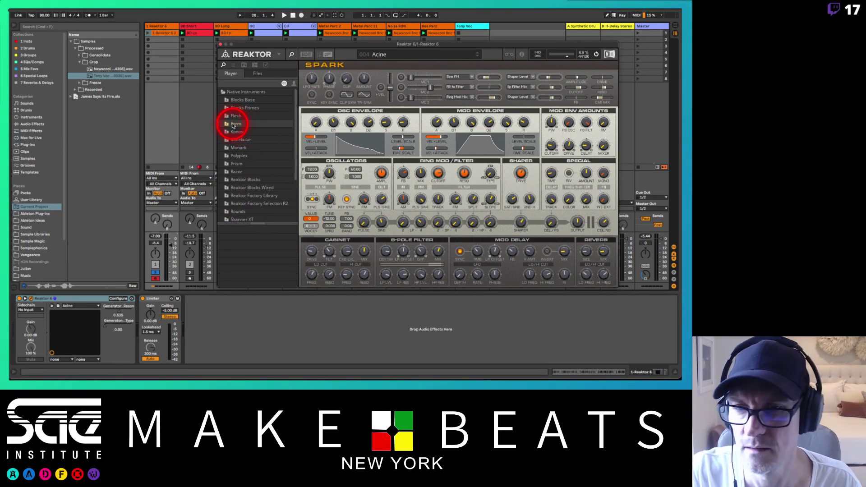
click(244, 240)
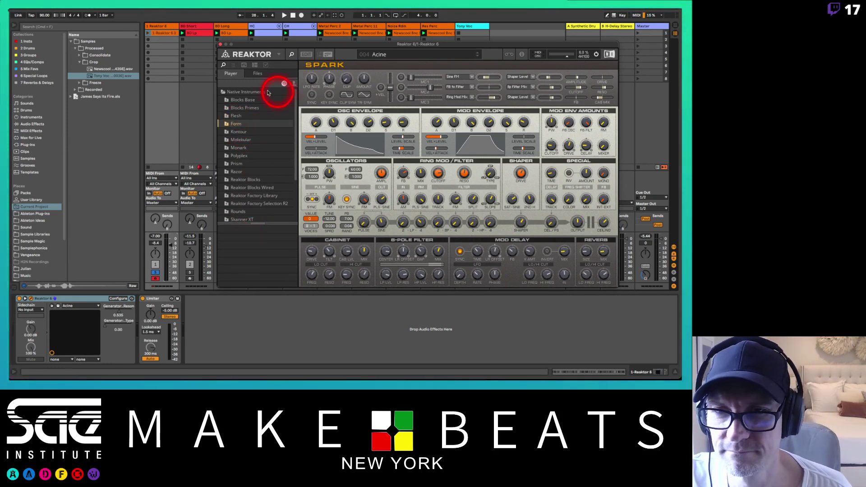
click(232, 116)
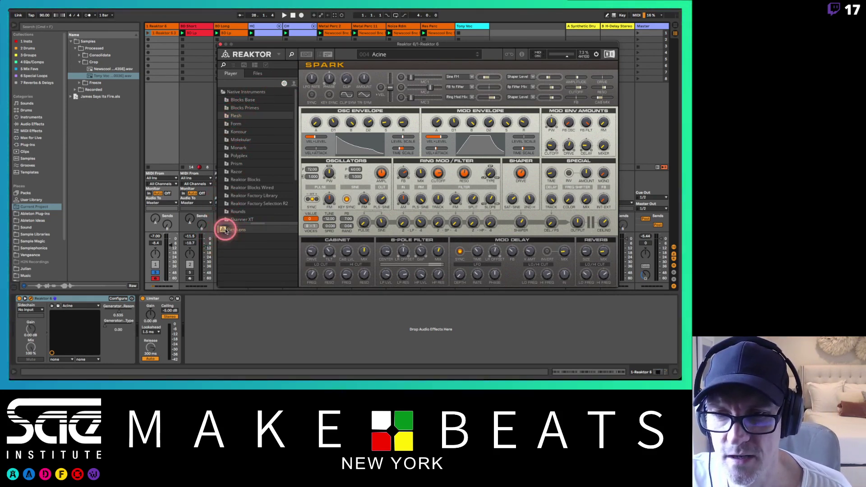
double_click(224, 229)
click(345, 154)
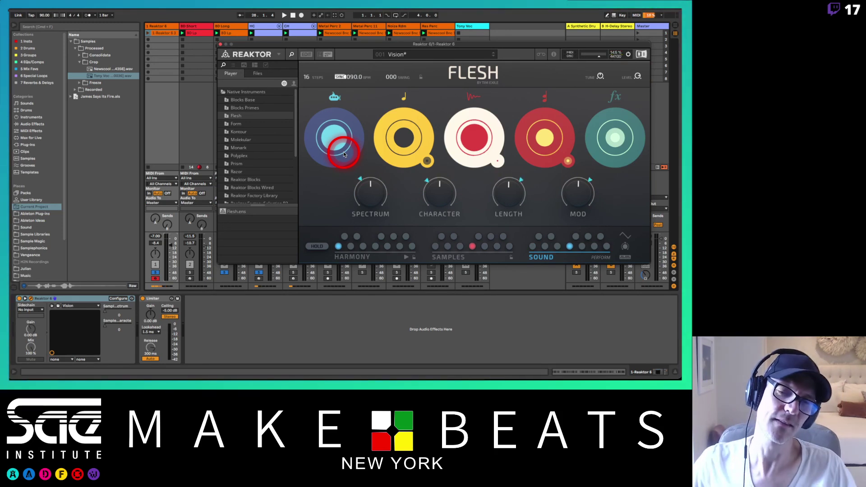
Start playback, unsolo the HC and BD Long tracks, and set the song tempo to 110 BPM.
key(space)
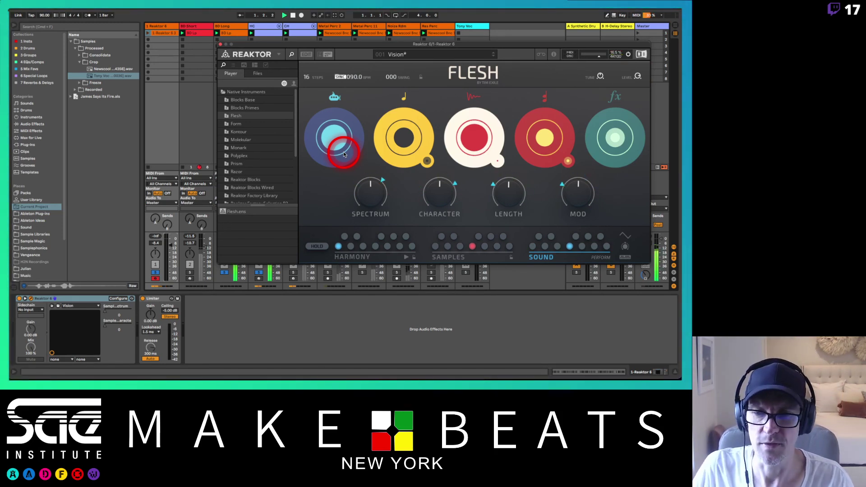
click(259, 272)
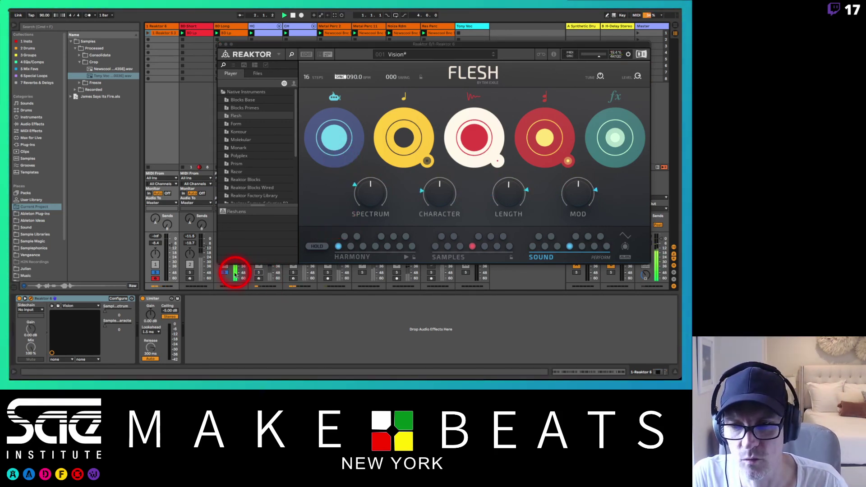
click(225, 273)
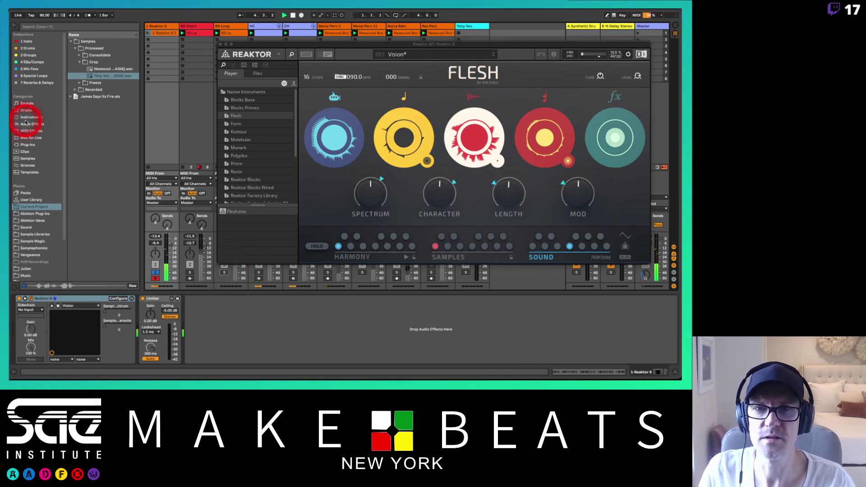
click(46, 16)
text(11)
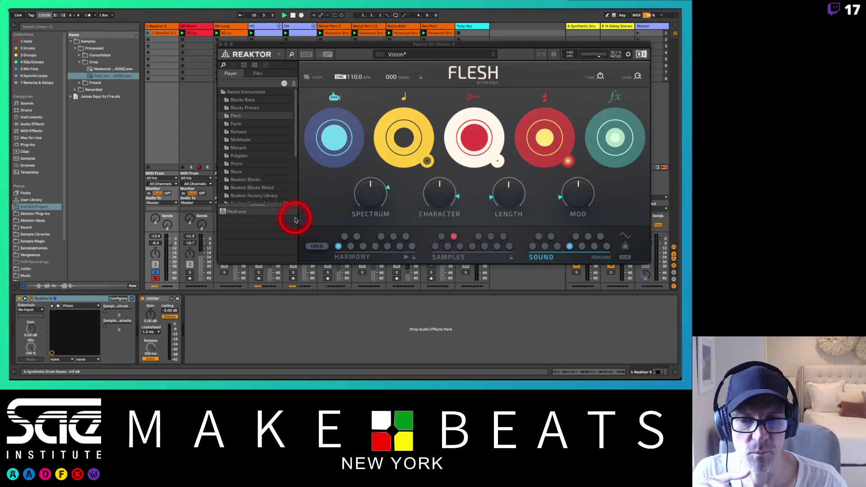
Turn on Flesh's Hold and choose the first lower-row slot in Harmony, Samples and Sound.
click(316, 246)
click(336, 246)
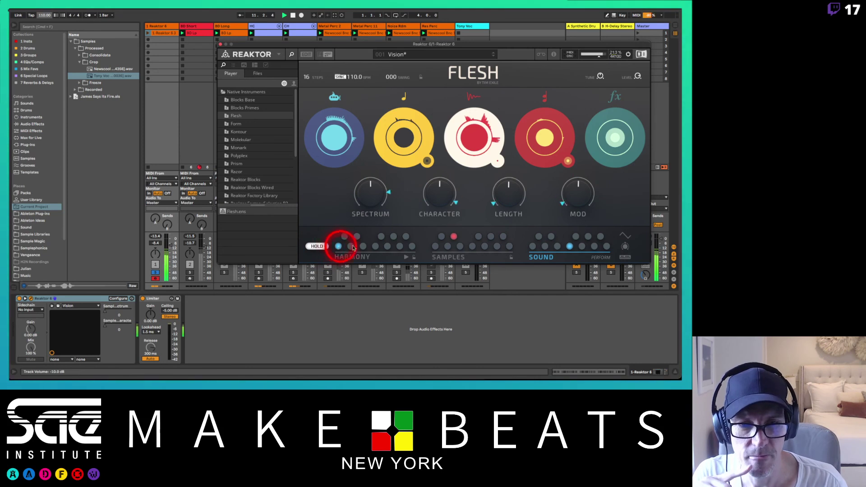
click(442, 237)
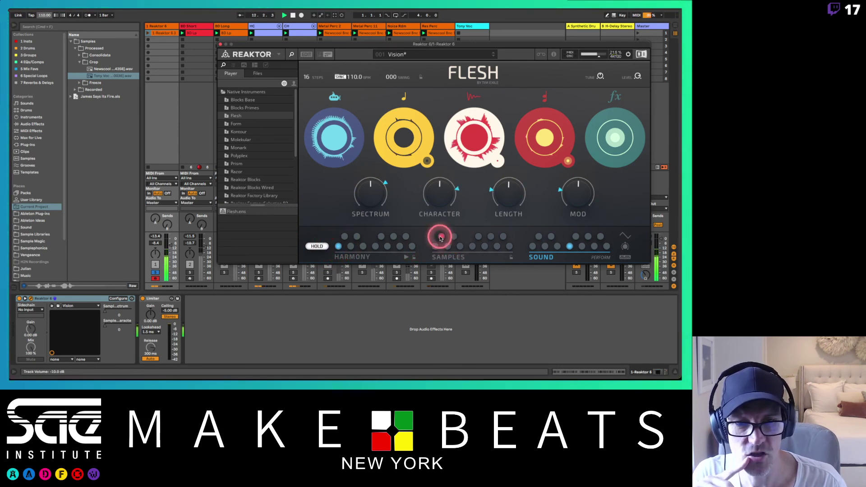
click(532, 247)
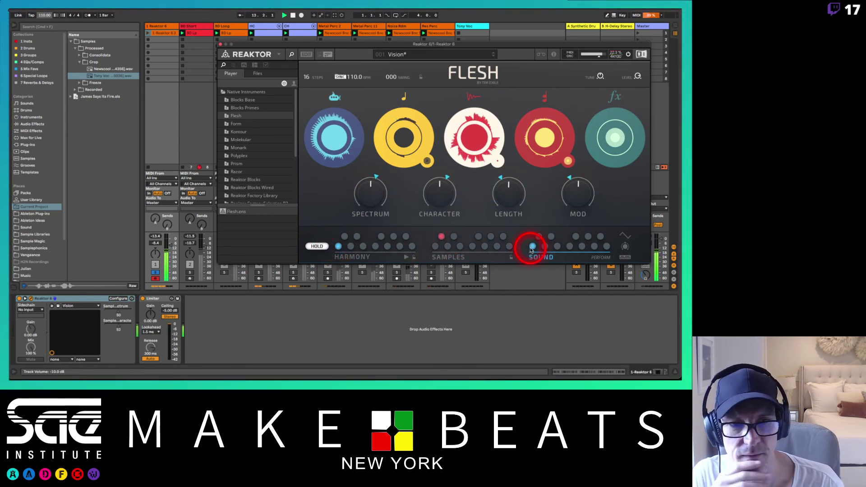
click(435, 246)
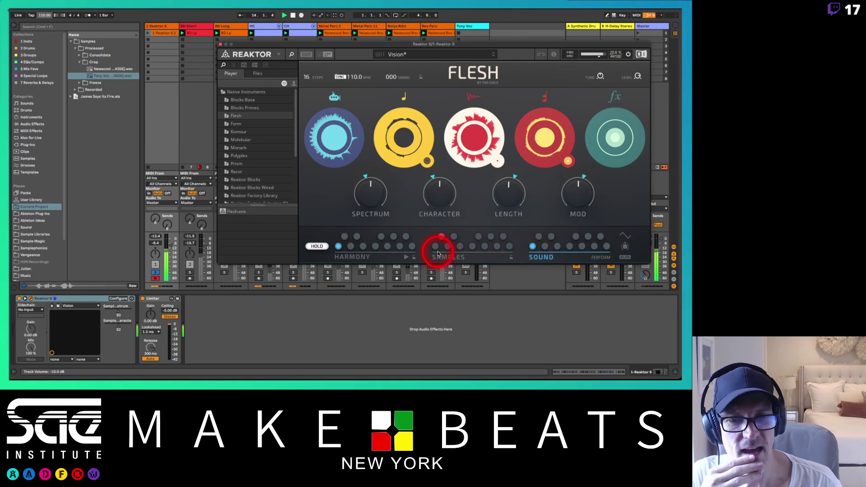
Audition several of Flesh's Harmony slots and return to the first lower-row slot.
click(390, 248)
click(358, 239)
click(386, 247)
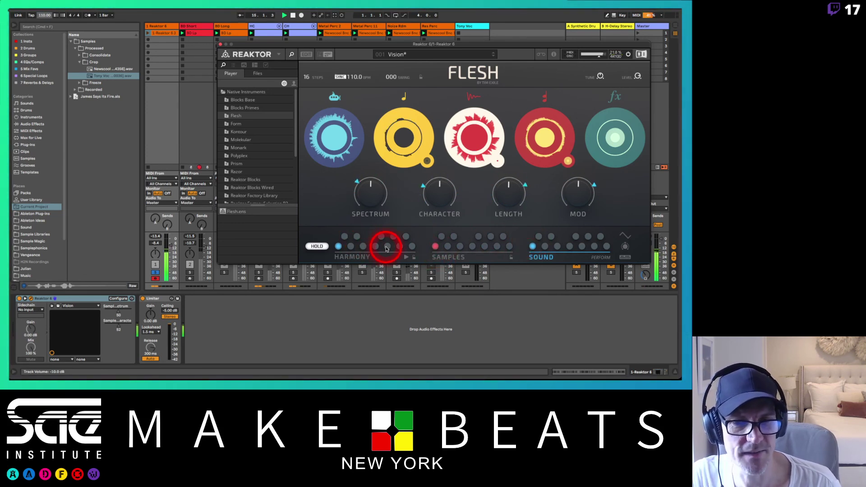
click(385, 246)
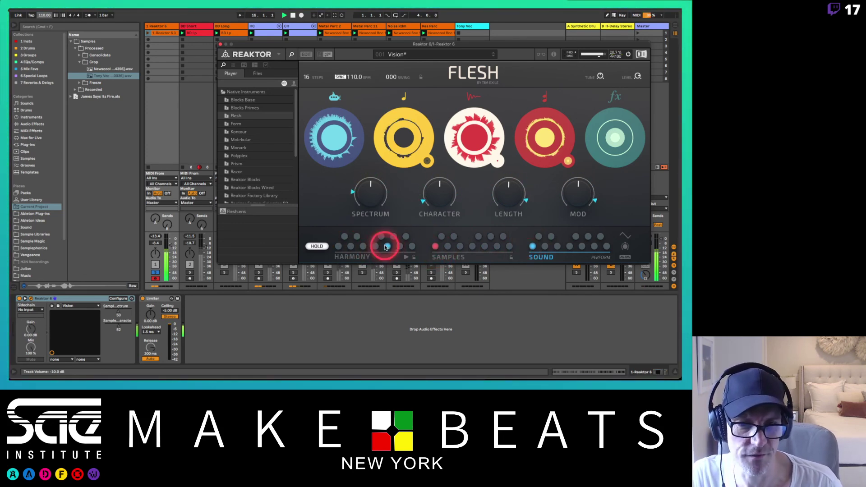
click(399, 248)
click(381, 238)
click(339, 248)
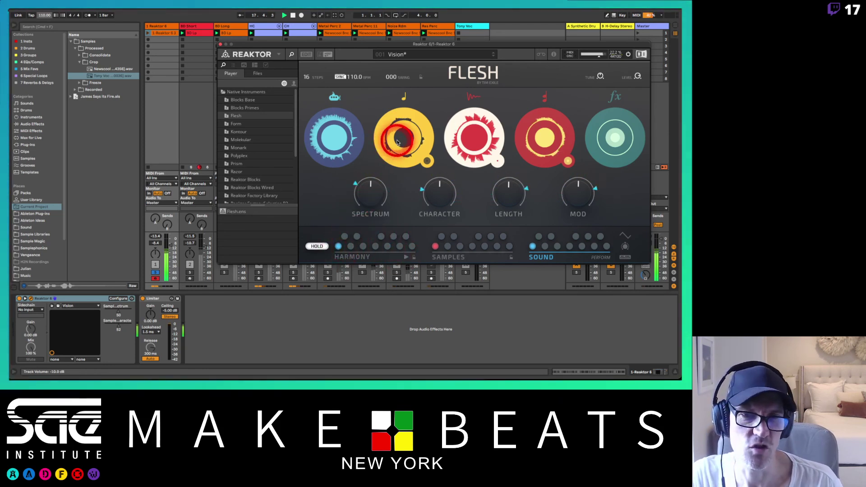
Turn the large yellow, white and red engine controls in Flesh down to their minimum.
drag(404, 140, 412, 209)
drag(471, 144, 476, 198)
drag(546, 145, 545, 249)
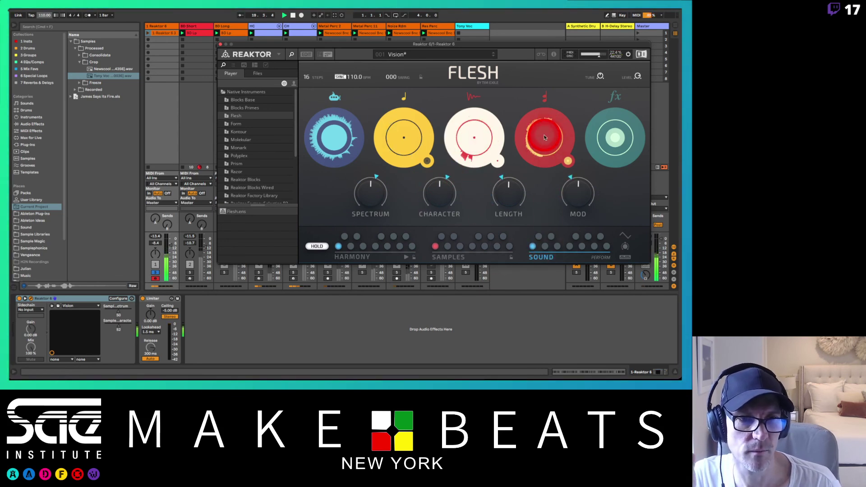
Select the sixth lower-row Harmony slot and raise the large blue and yellow engine controls.
click(339, 246)
click(398, 246)
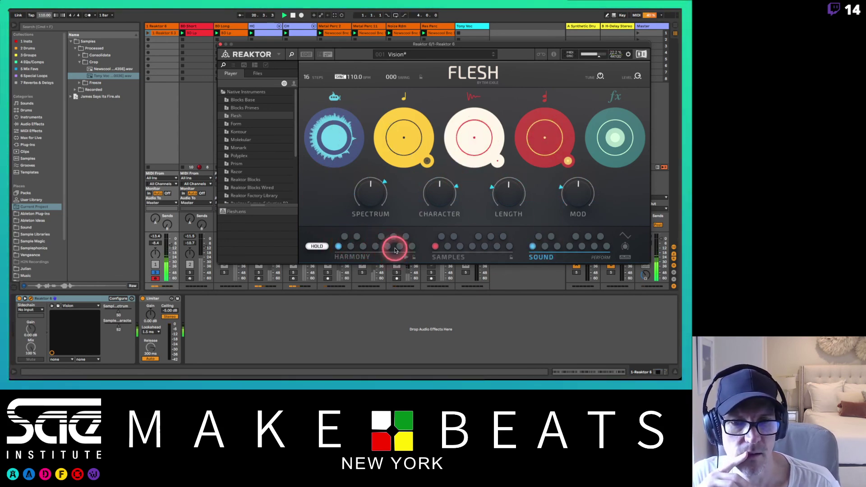
drag(337, 137, 336, 106)
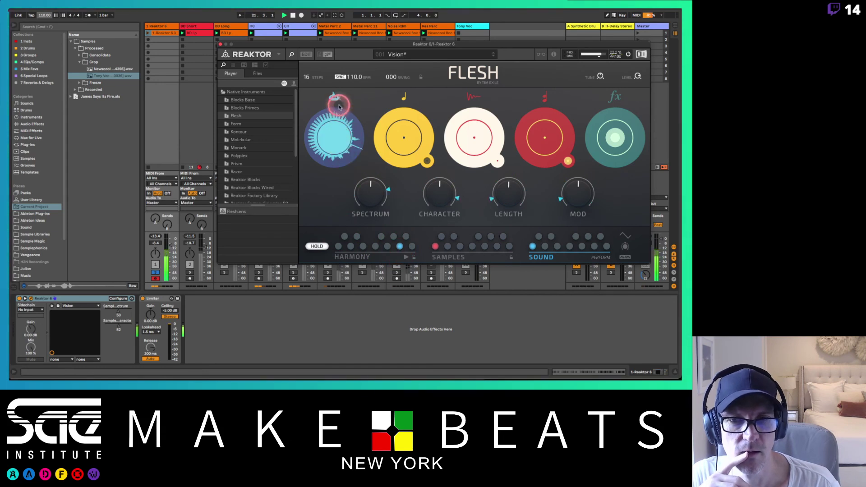
mouse_move(402, 140)
mouse_down()
mouse_move(400, 95)
mouse_move(406, 130)
mouse_up()
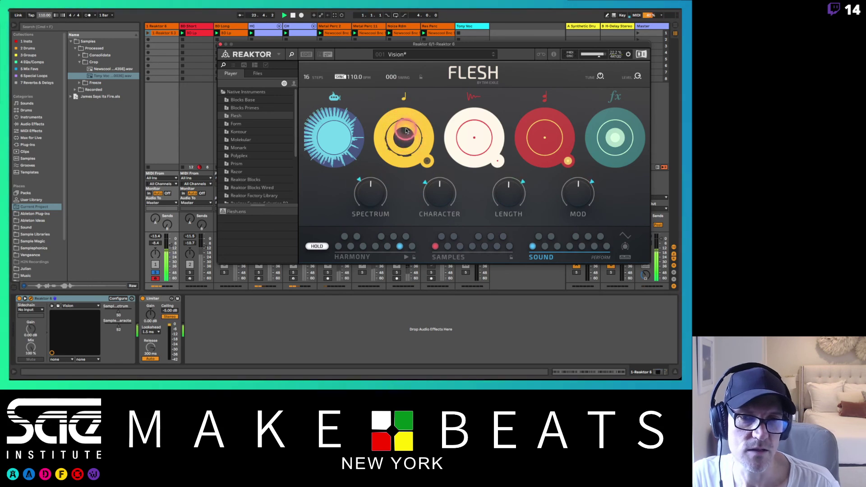
Audition the second and third lower-row Samples slots in Flesh.
click(448, 247)
click(460, 246)
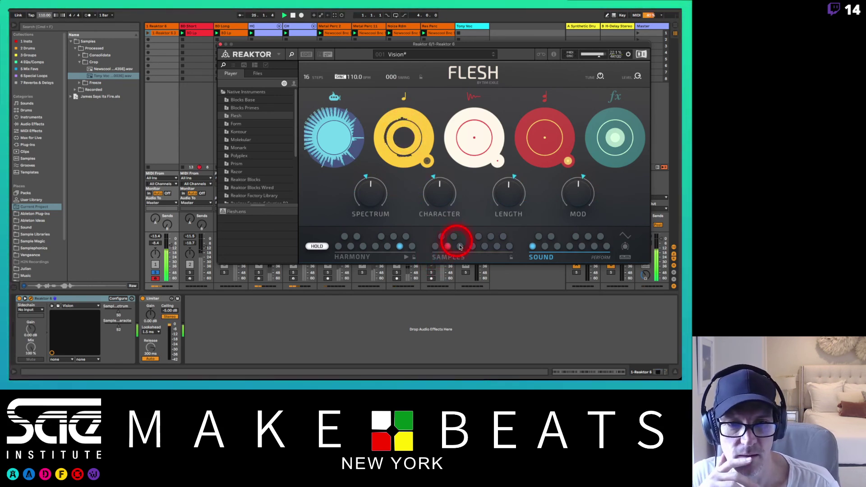
click(380, 242)
click(358, 236)
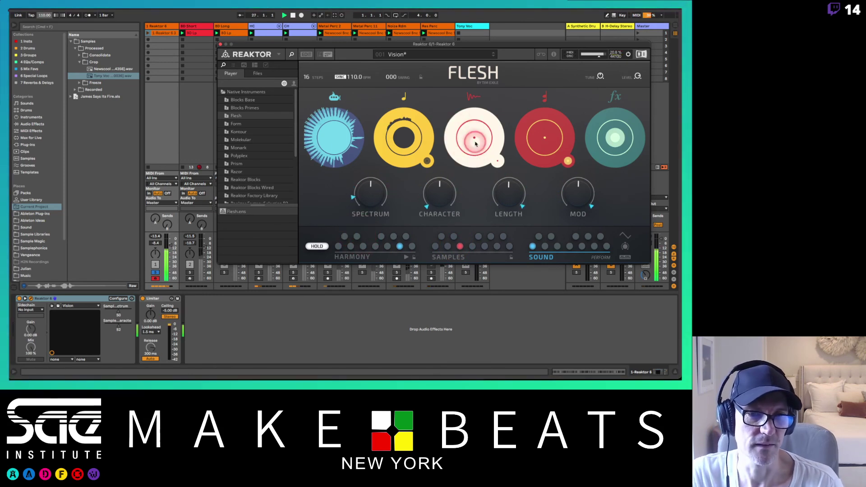
Raise the large white and red engine controls and select the first lower-row Samples slot.
click(469, 99)
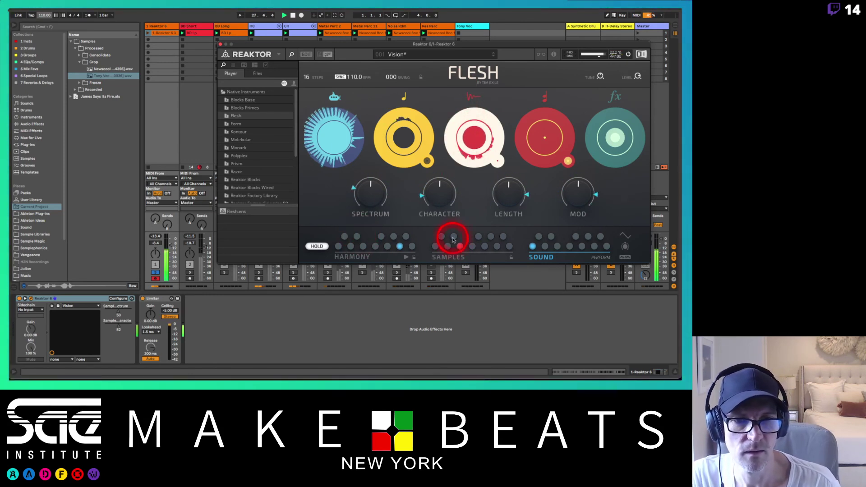
click(436, 246)
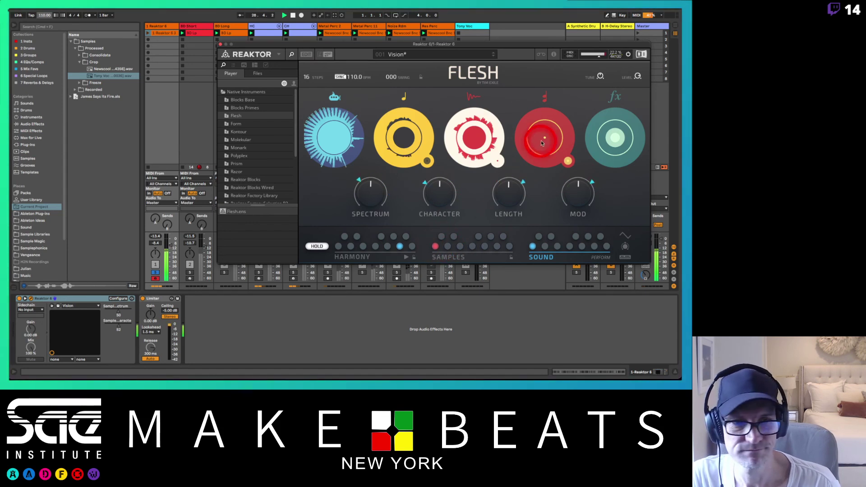
click(547, 112)
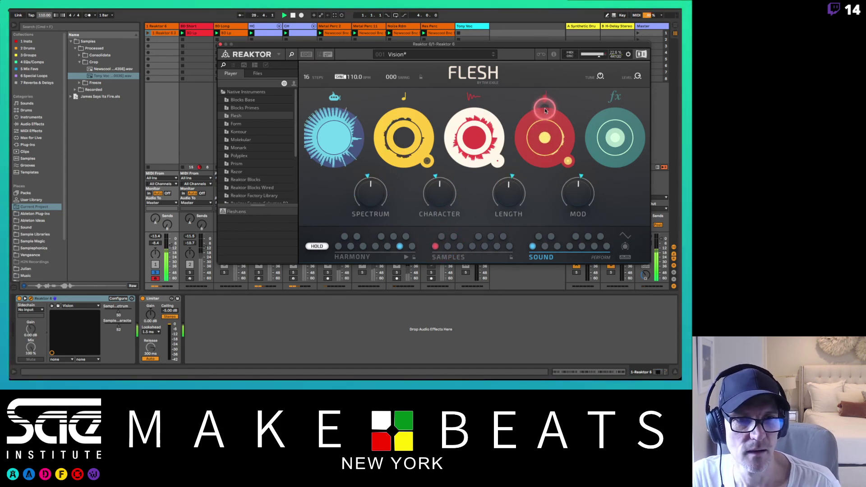
Stop playback, then unsolo and mute the Reaktor 6 track.
drag(545, 109, 273, 18)
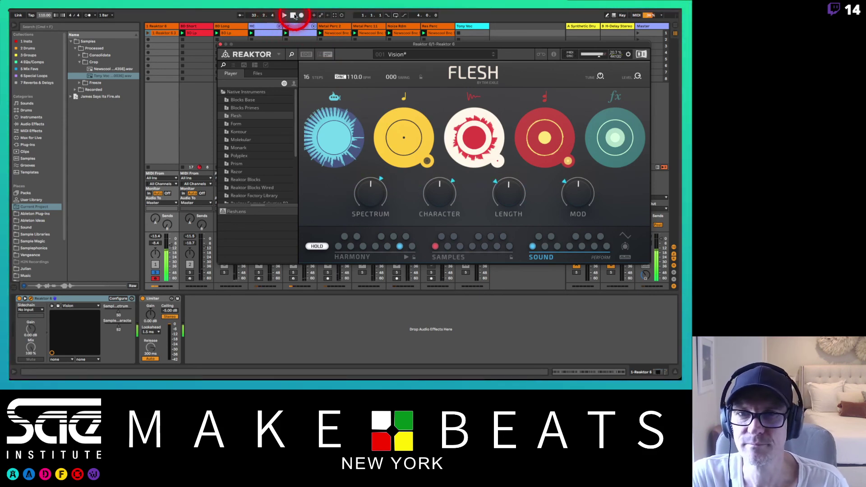
click(155, 264)
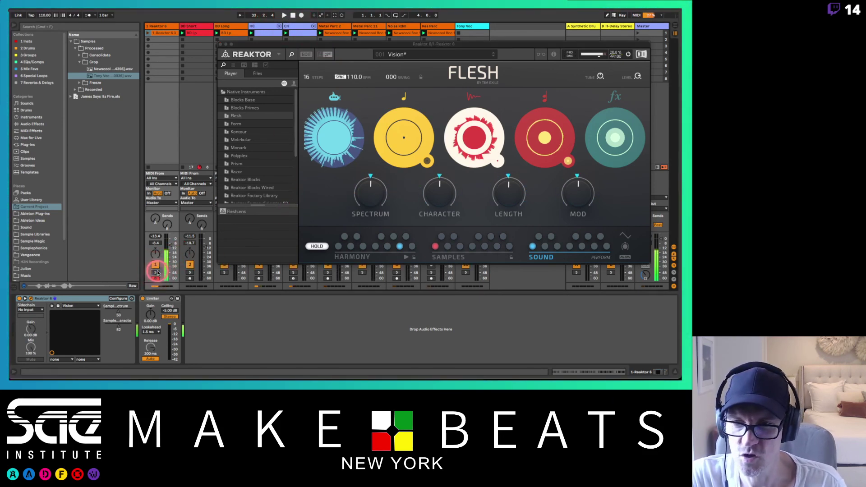
click(156, 266)
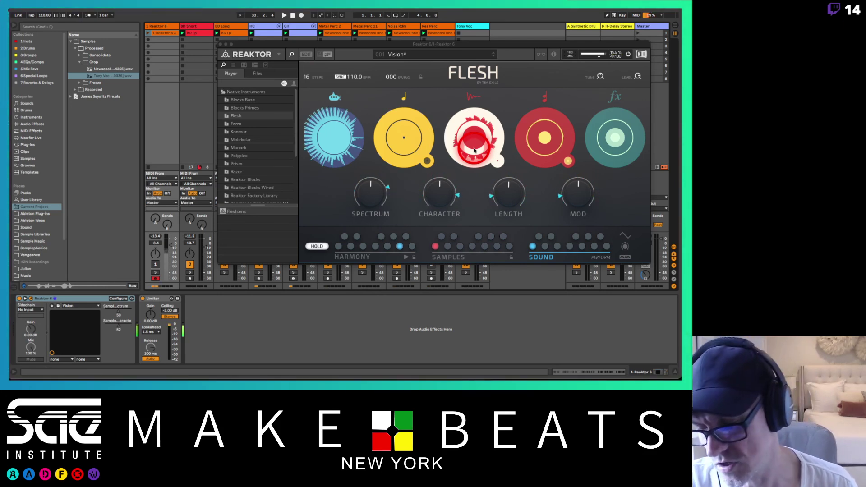
click(513, 47)
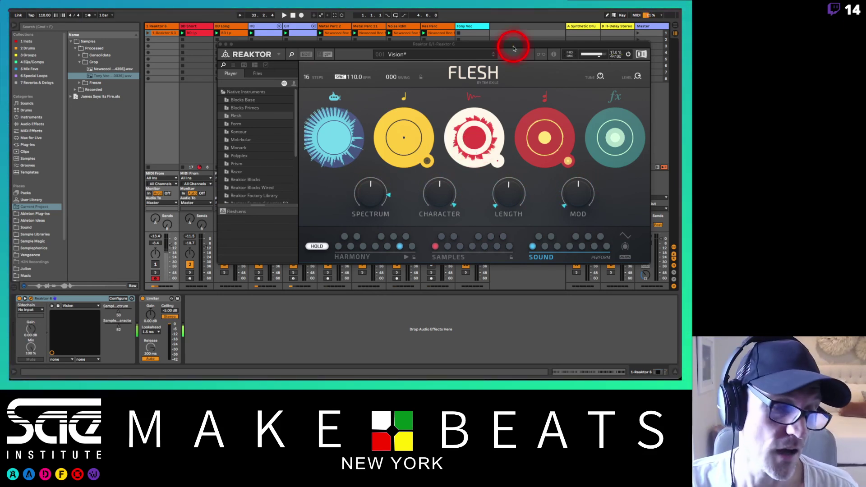